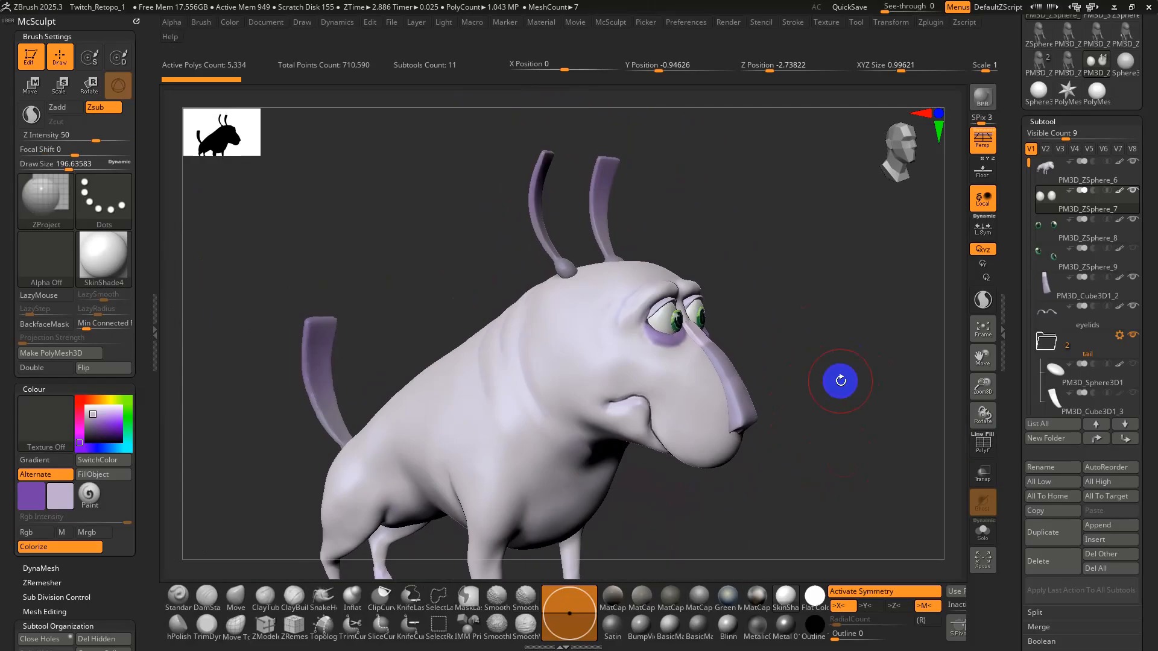
# Isolate the body subtool PM3D_ZSphere_6 and examine its shape and wireframe from the side and three-quarter view.
pyautogui.moveTo(840, 381); pyautogui.dragTo(844, 359)
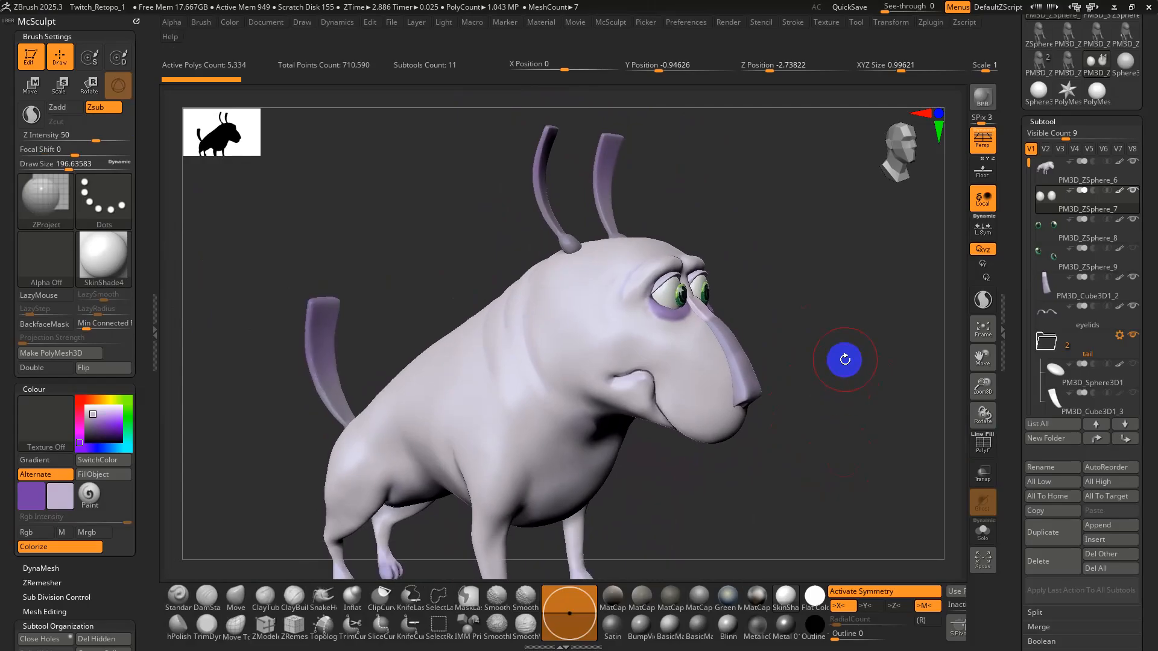
pyautogui.moveTo(846, 336); pyautogui.dragTo(765, 369)
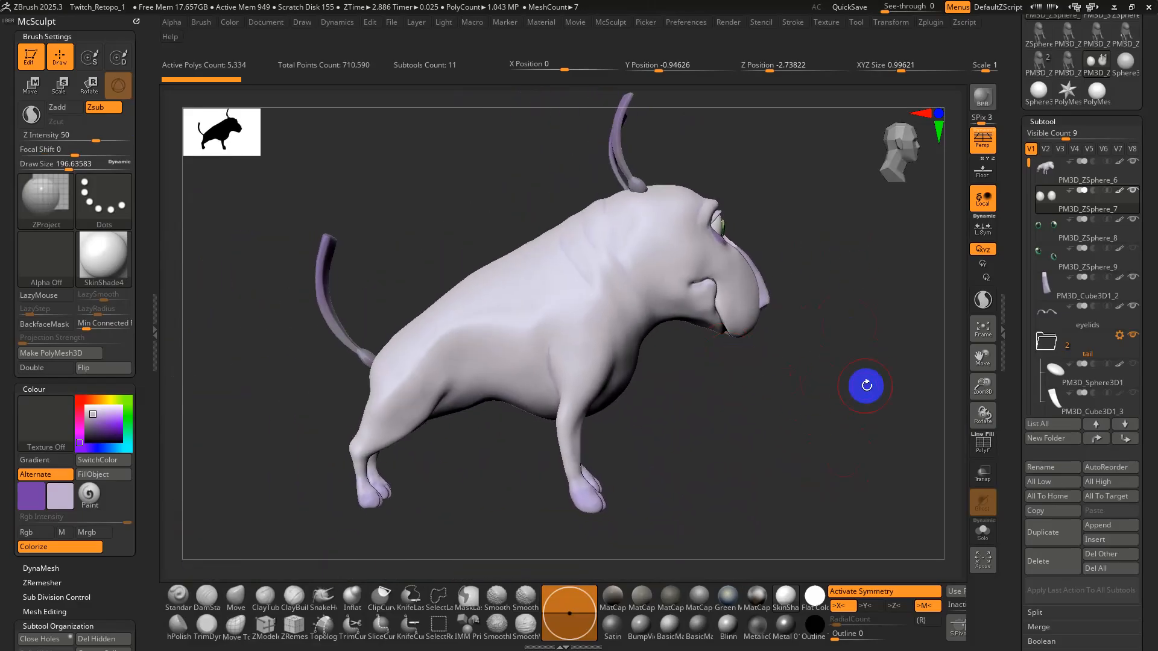
pyautogui.click(982, 531)
pyautogui.moveTo(923, 498); pyautogui.dragTo(799, 450)
pyautogui.click(1046, 169)
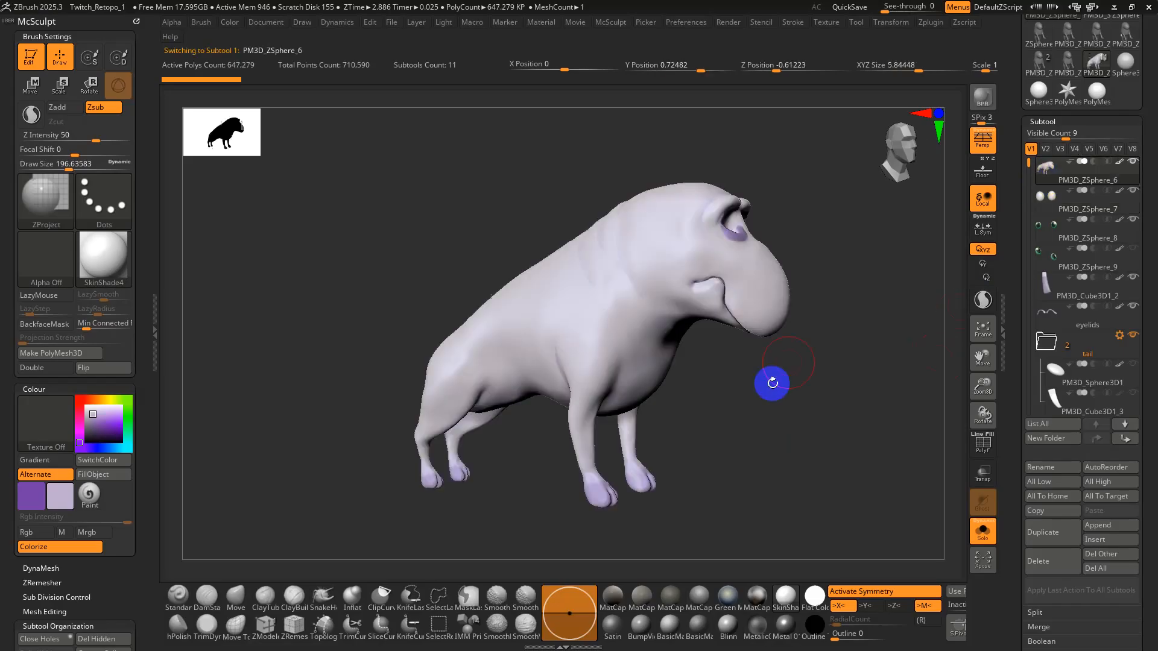
pyautogui.moveTo(768, 382); pyautogui.dragTo(633, 395)
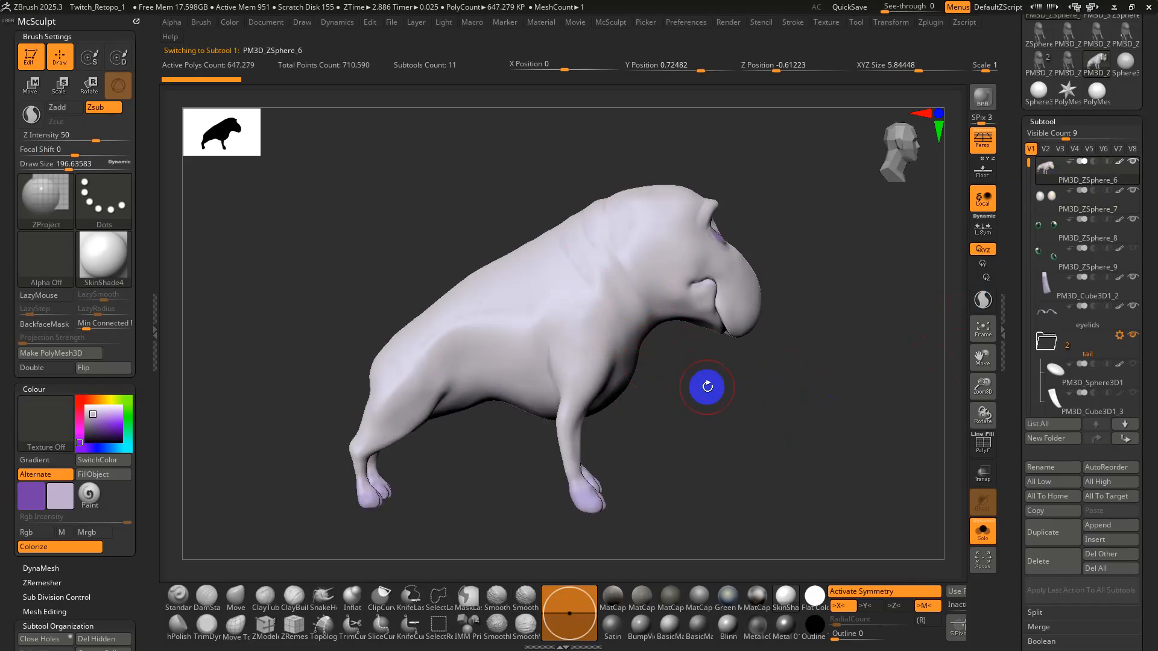
pyautogui.hotkey('shift', 'f')
pyautogui.hotkey('shift', 'f')
pyautogui.moveTo(707, 386); pyautogui.dragTo(817, 378)
# Select the nose piece PM3D_Cube3D1_2, show all subtools again, and examine where it meets the face between the eyes.
pyautogui.click(1043, 288)
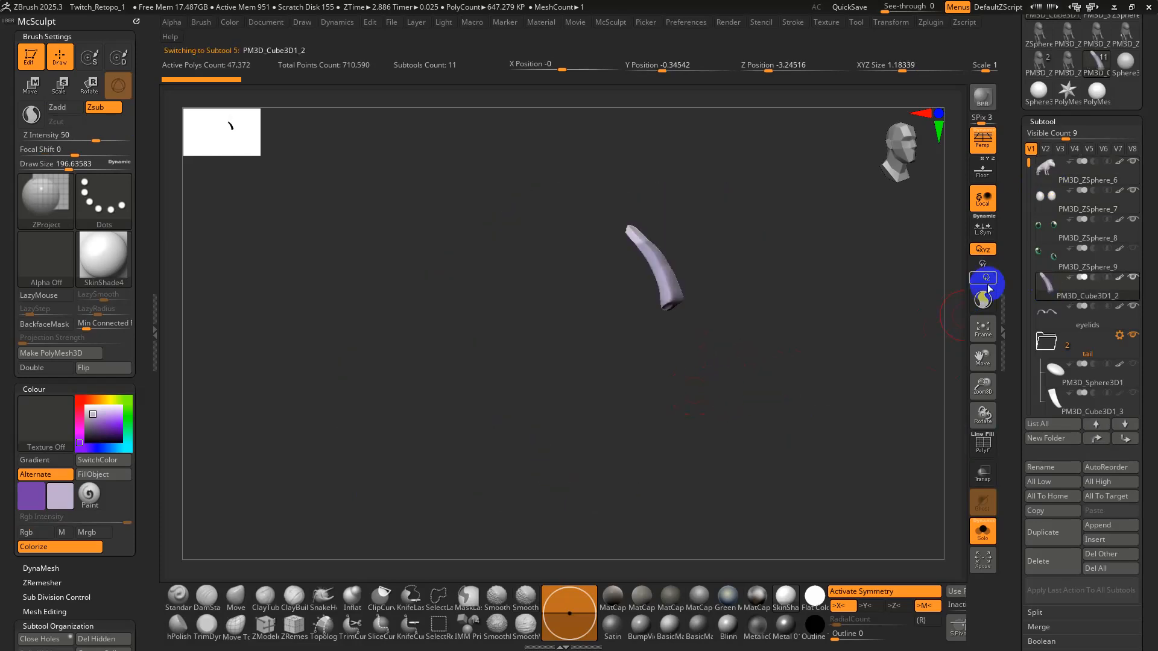
pyautogui.click(982, 530)
pyautogui.keyDown('ctrl'); pyautogui.moveTo(751, 329); pyautogui.dragTo(650, 264, button='right'); pyautogui.keyUp('ctrl')
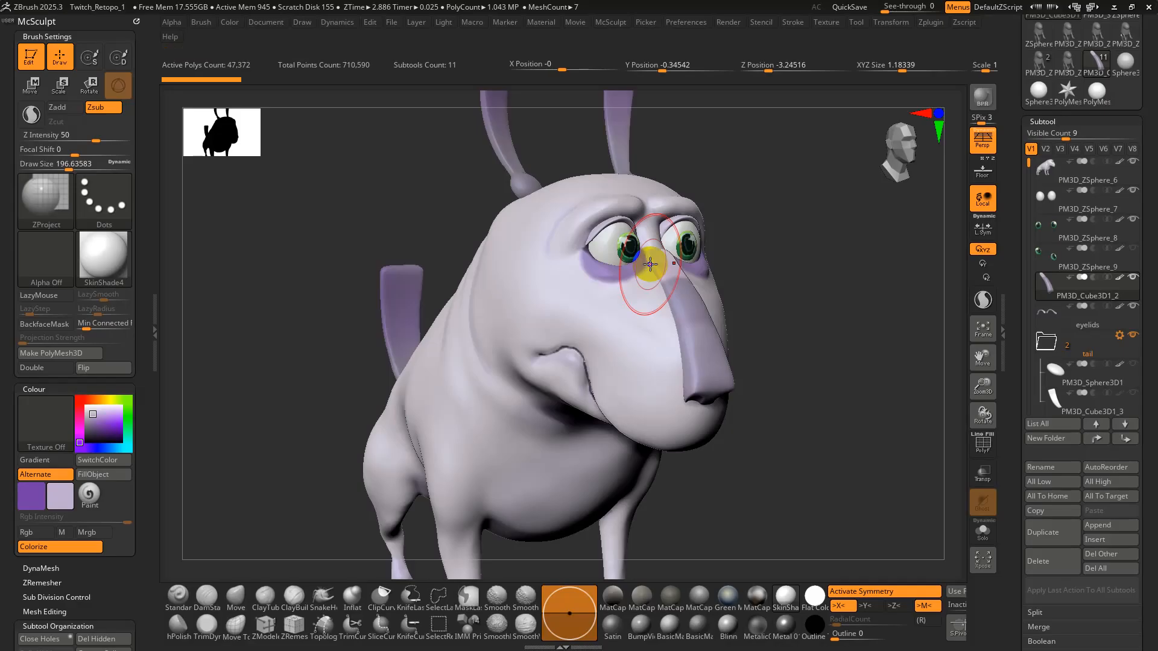
pyautogui.keyDown('ctrl'); pyautogui.moveTo(657, 270); pyautogui.dragTo(768, 458, button='right'); pyautogui.keyUp('ctrl')
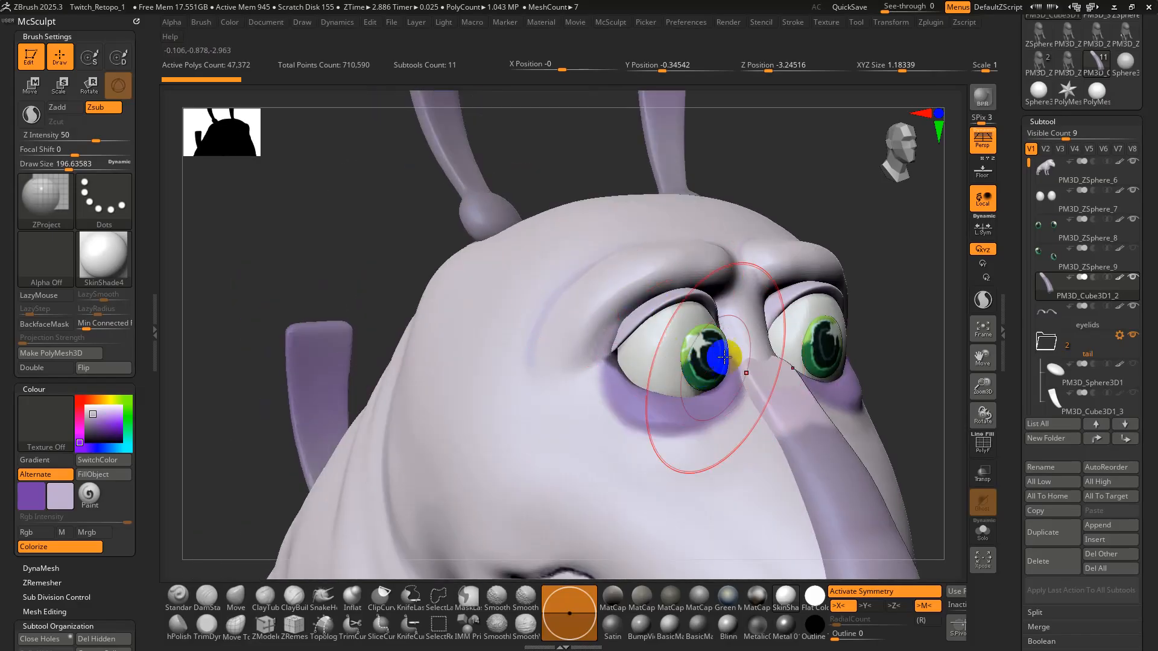
pyautogui.moveTo(703, 364); pyautogui.dragTo(708, 393, button='right')
# Select the eyelids subtool and examine its wireframe around the eyes.
pyautogui.keyDown('alt'); pyautogui.click(670, 270); pyautogui.keyUp('alt')
pyautogui.hotkey('shift', 'f')
pyautogui.keyDown('ctrl'); pyautogui.moveTo(756, 306); pyautogui.dragTo(727, 360, button='right'); pyautogui.keyUp('ctrl')
pyautogui.moveTo(711, 305); pyautogui.dragTo(733, 293, button='right')
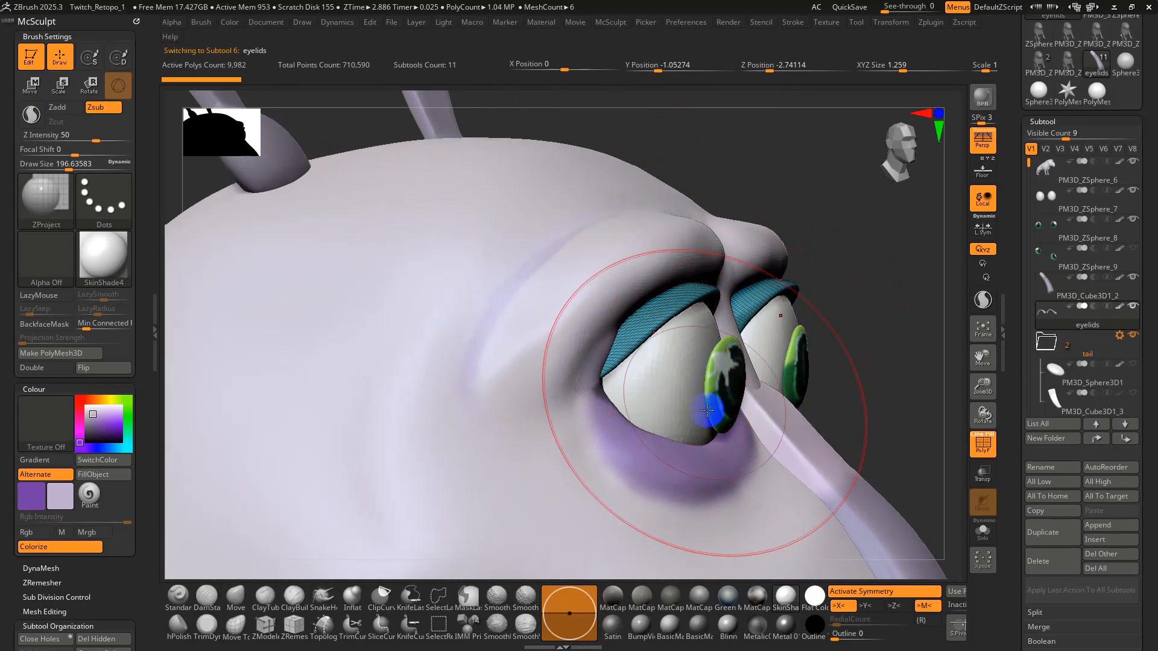
pyautogui.moveTo(732, 378); pyautogui.dragTo(688, 385, button='right')
pyautogui.keyDown('ctrl'); pyautogui.moveTo(688, 385); pyautogui.dragTo(685, 363, button='right'); pyautogui.keyUp('ctrl')
# Select the body and the tail in turn and examine the polygon density of their wireframes.
pyautogui.keyDown('alt'); pyautogui.click(704, 293); pyautogui.keyUp('alt')
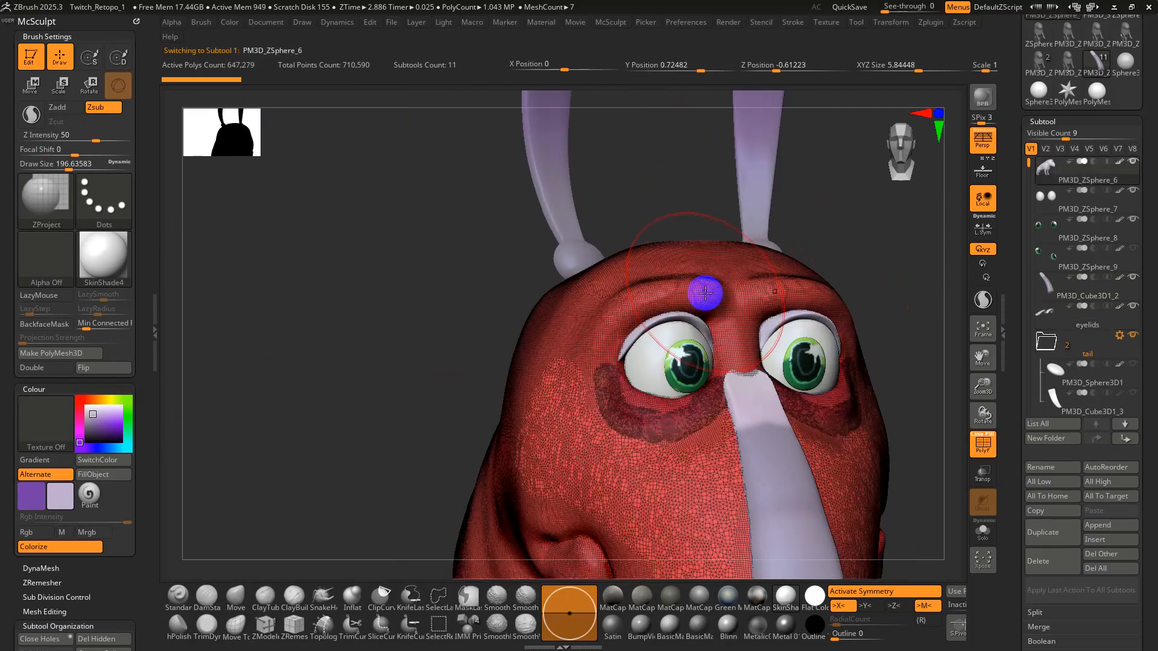
pyautogui.moveTo(704, 293); pyautogui.dragTo(736, 314, button='right')
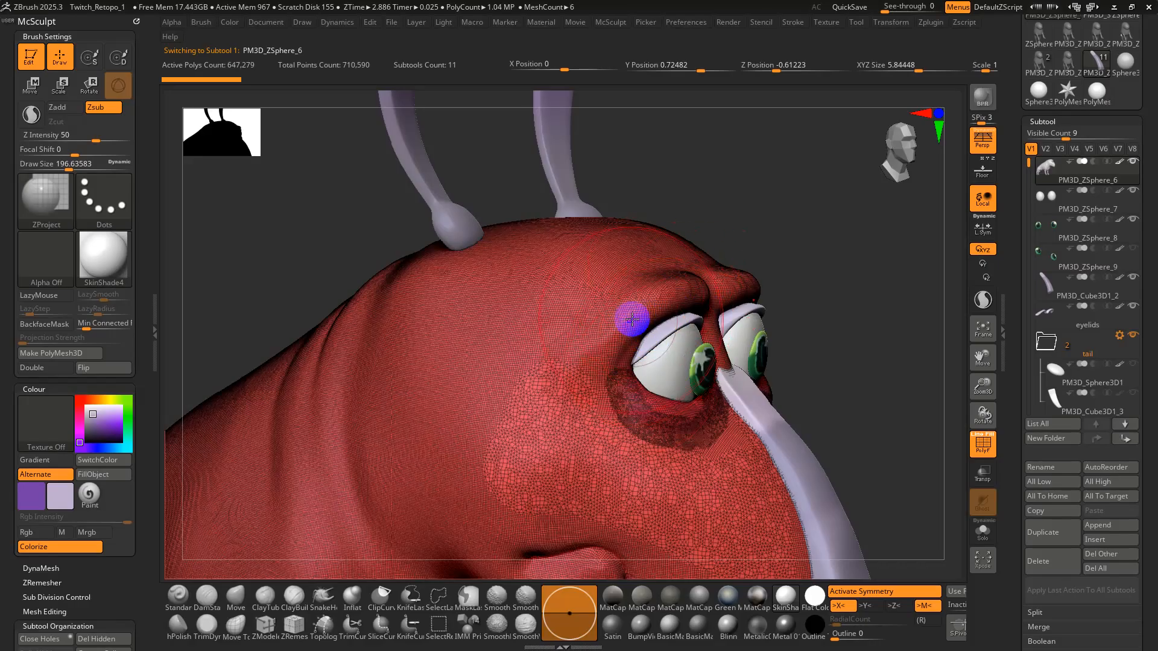
pyautogui.moveTo(692, 406)
pyautogui.keyDown('ctrl'); pyautogui.mouseDown(button='right')
pyautogui.moveTo(734, 393)
pyautogui.moveTo(710, 397)
pyautogui.mouseUp(button='right'); pyautogui.keyUp('ctrl')
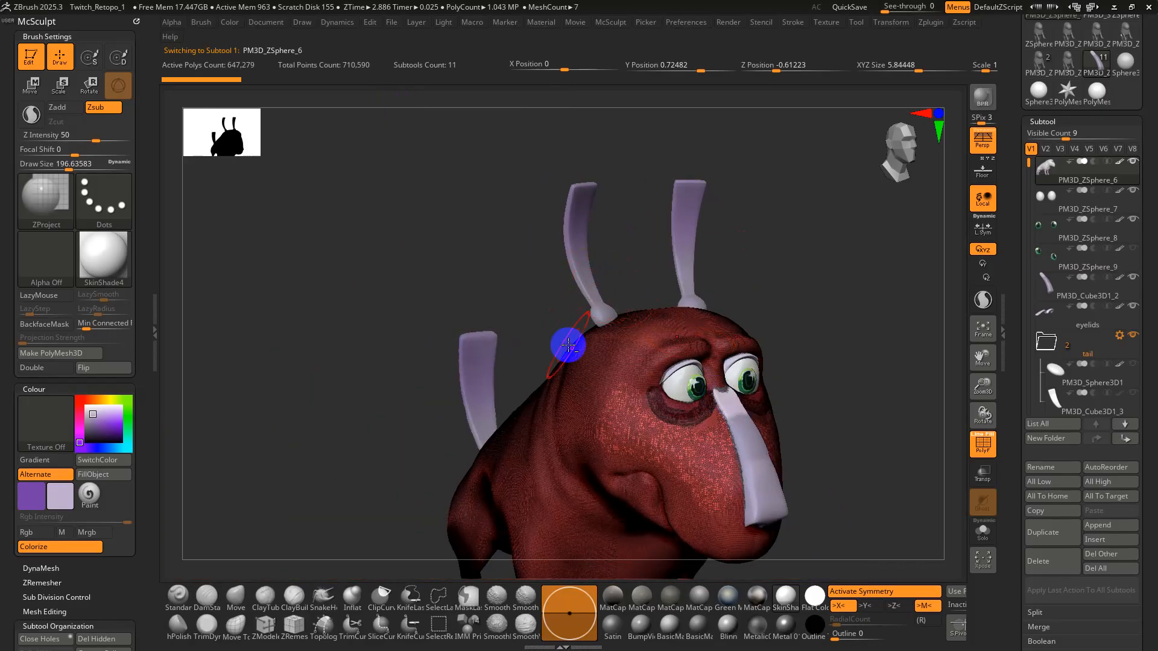
pyautogui.moveTo(568, 345); pyautogui.dragTo(476, 354, button='right')
pyautogui.keyDown('alt'); pyautogui.click(450, 364); pyautogui.keyUp('alt')
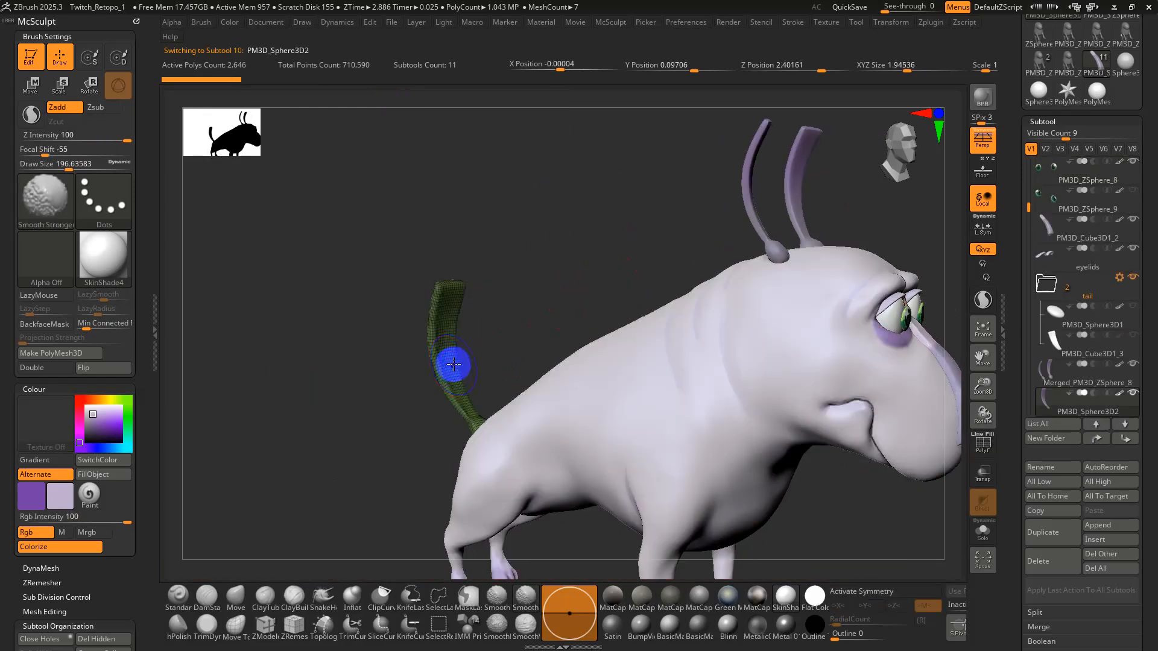
pyautogui.moveTo(706, 349)
pyautogui.mouseDown(button='right')
pyautogui.moveTo(726, 357)
pyautogui.moveTo(590, 290)
pyautogui.mouseUp(button='right')
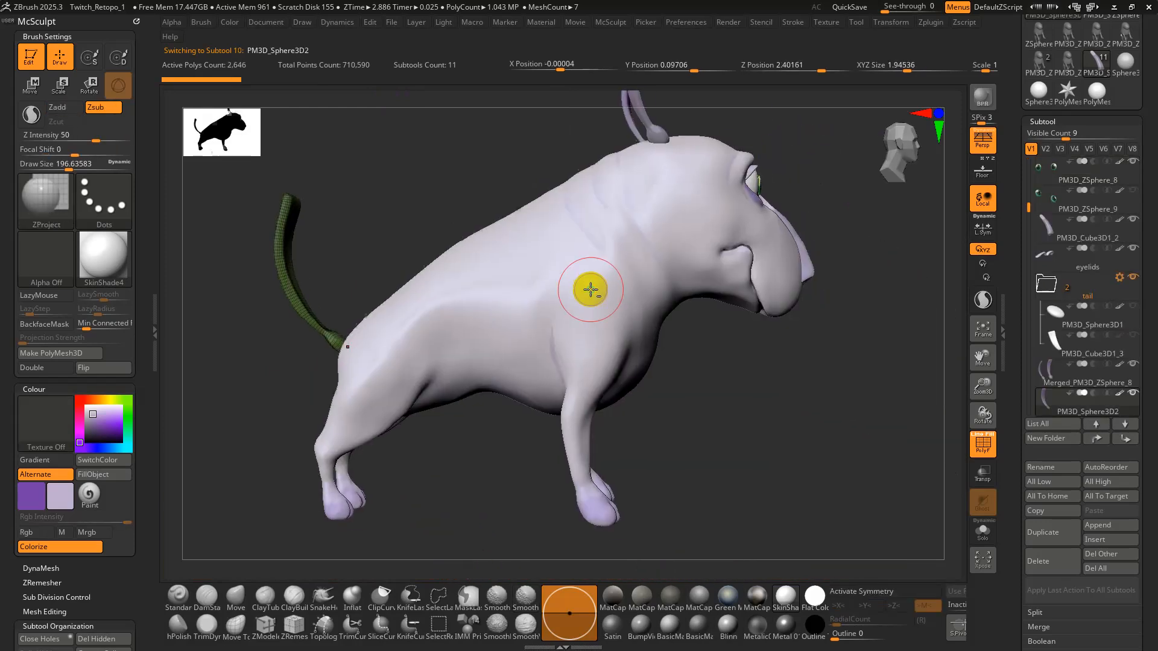
pyautogui.moveTo(825, 339)
pyautogui.mouseDown(button='right')
pyautogui.moveTo(794, 349)
pyautogui.moveTo(677, 235)
pyautogui.moveTo(687, 292)
pyautogui.moveTo(819, 338)
pyautogui.mouseUp(button='right')
# Select the body subtool PM3D_ZSphere_6 and isolate it with its wireframe shown.
pyautogui.keyDown('alt'); pyautogui.click(678, 235); pyautogui.keyUp('alt')
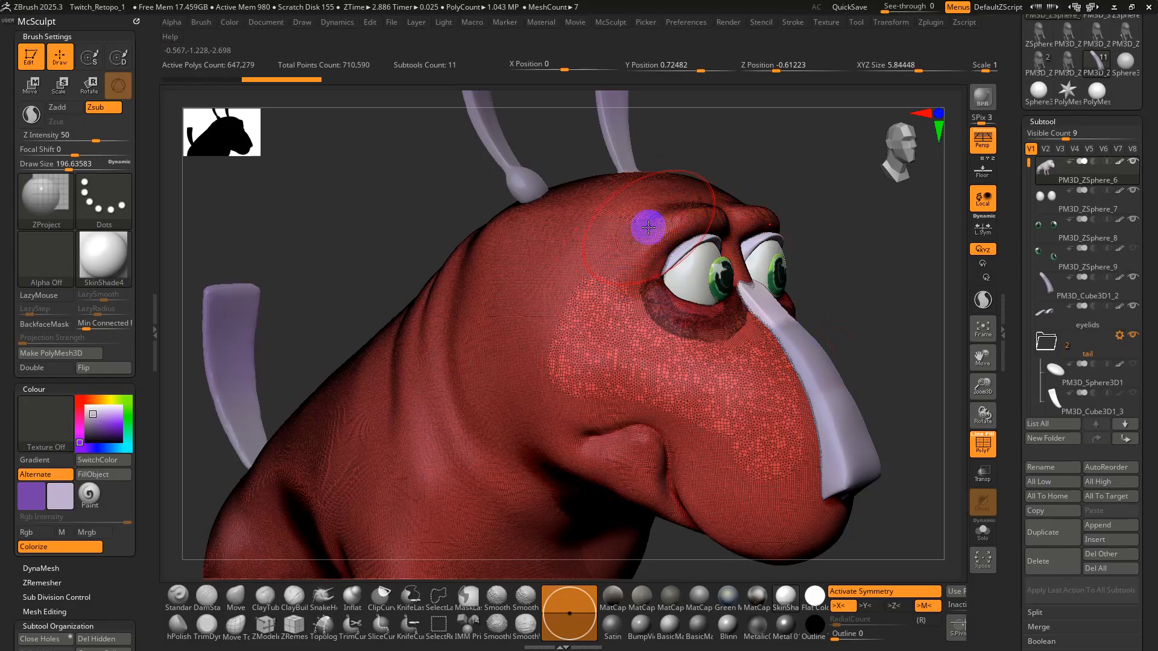
pyautogui.moveTo(672, 305)
pyautogui.keyDown('ctrl'); pyautogui.mouseDown(button='right')
pyautogui.moveTo(706, 312)
pyautogui.moveTo(728, 285)
pyautogui.mouseUp(button='right'); pyautogui.keyUp('ctrl')
pyautogui.moveTo(847, 318)
pyautogui.mouseDown(button='right')
pyautogui.moveTo(816, 318)
pyautogui.moveTo(955, 471)
pyautogui.mouseUp(button='right')
pyautogui.click(982, 531)
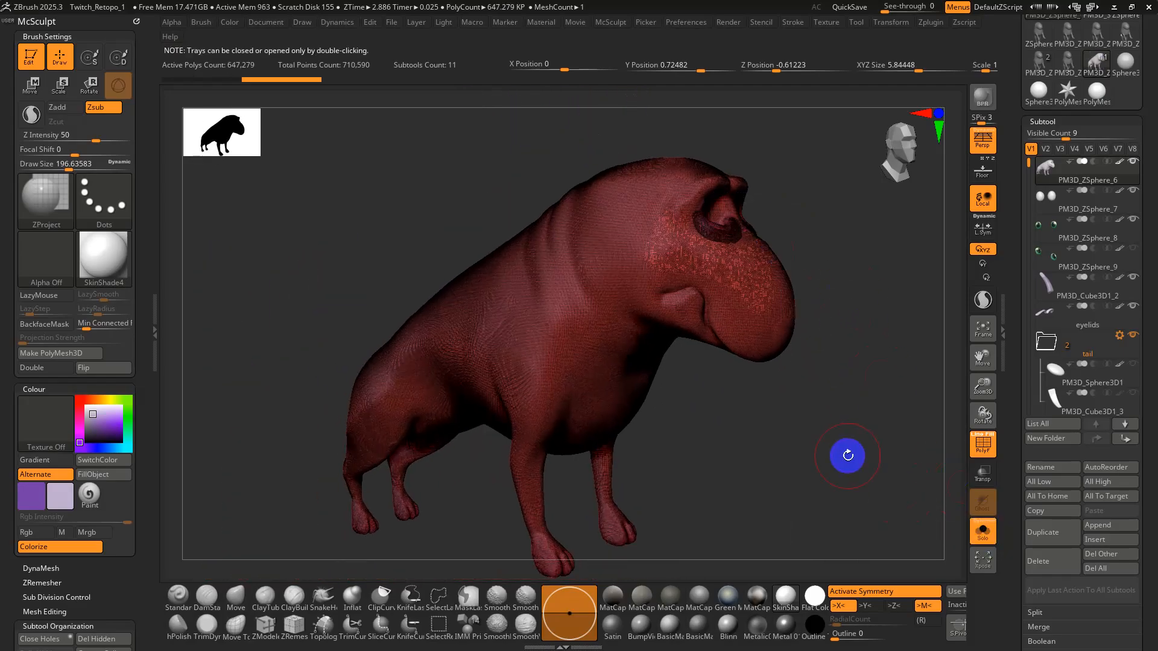
pyautogui.hotkey('shift', 'f')
pyautogui.hotkey('shift', 'f')
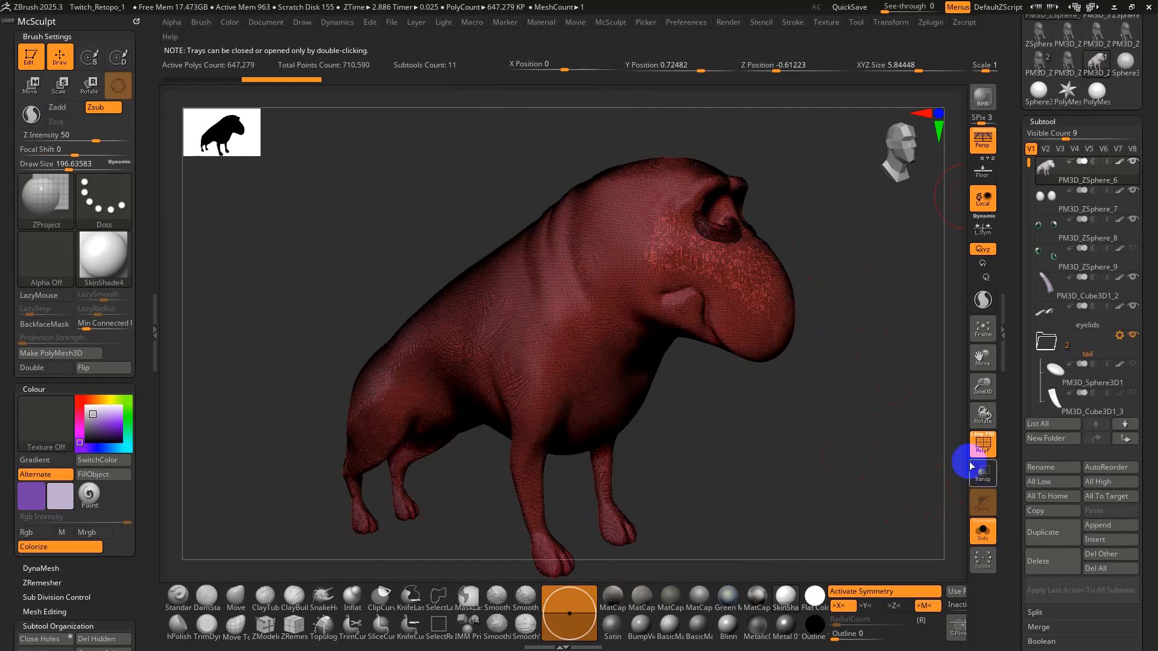
# Hide every subtool except the body, collapse the tail folder, and make the body the active subtool.
pyautogui.press('shift')
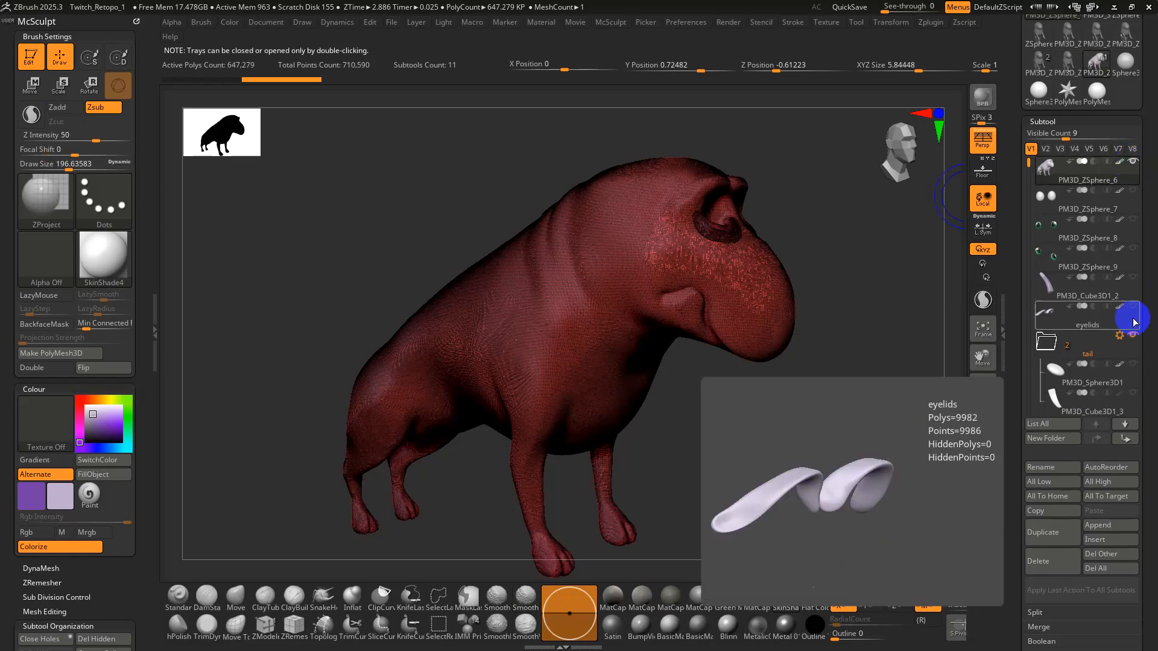
pyautogui.click(1077, 342)
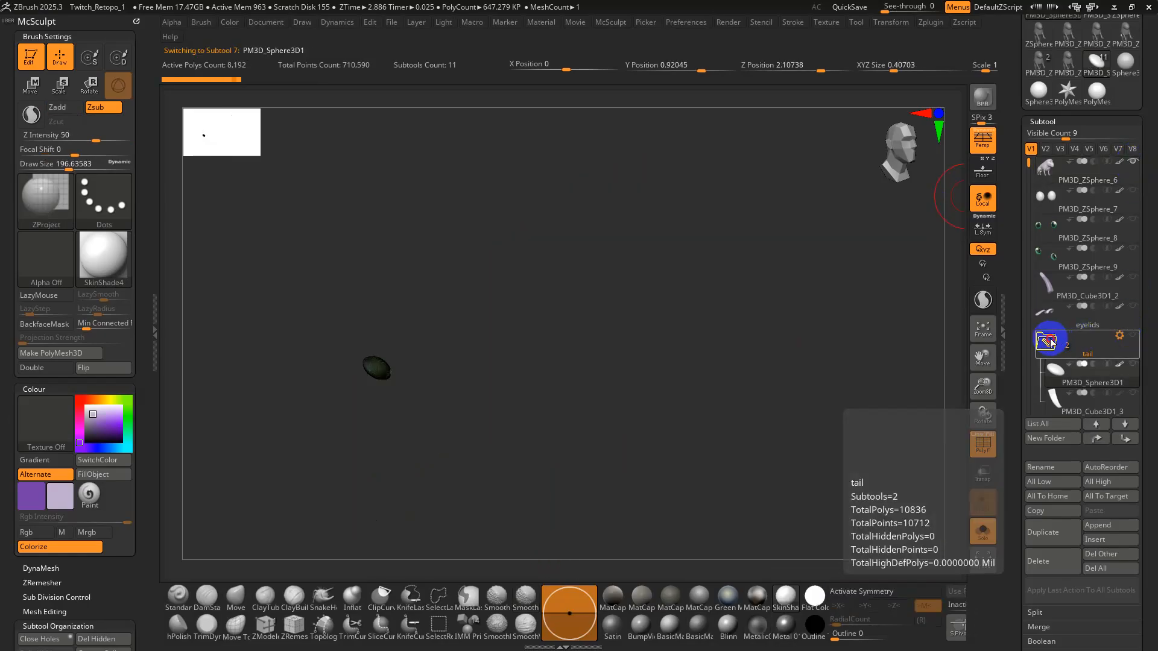
pyautogui.scroll(3, 1033, 238)
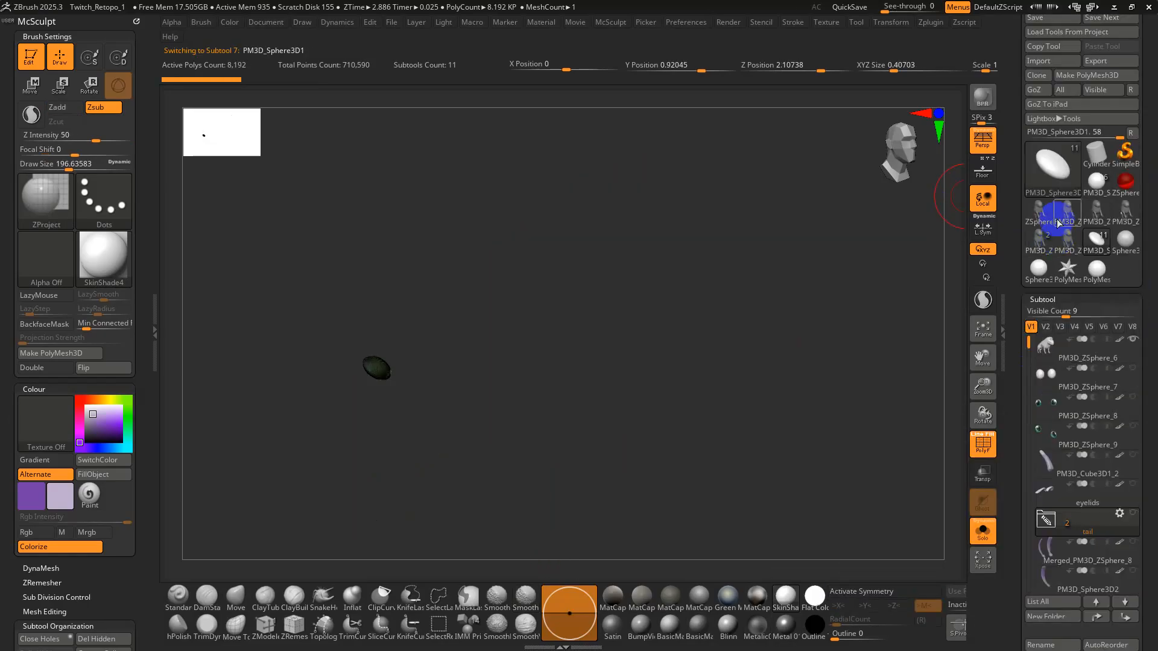
pyautogui.click(1045, 349)
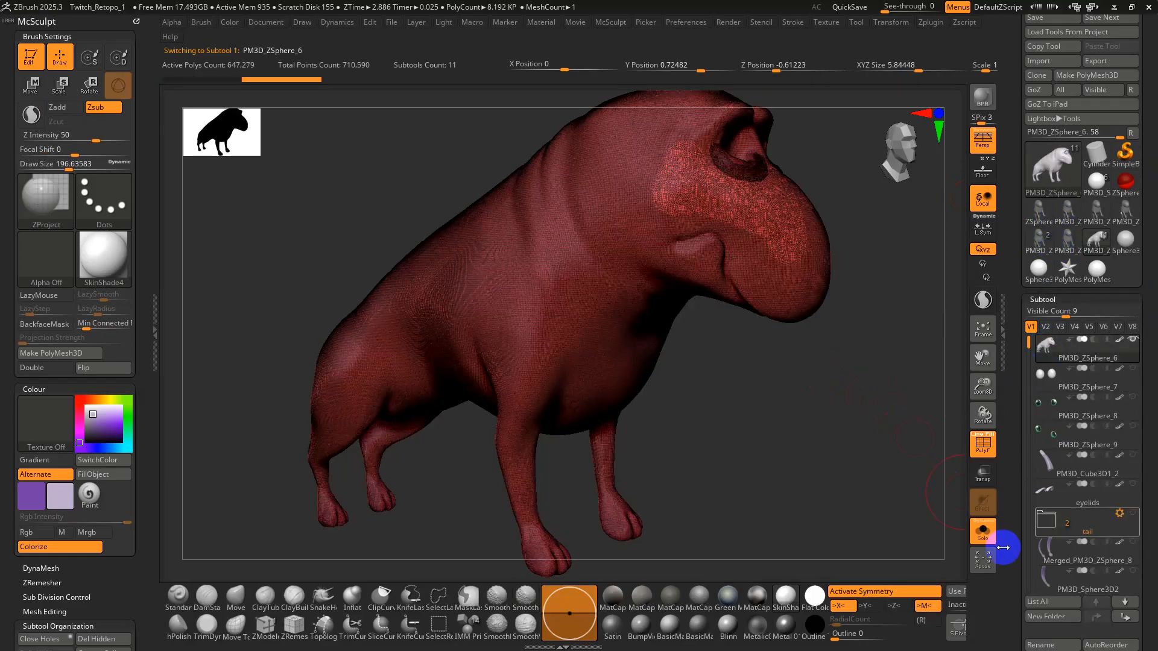
pyautogui.moveTo(1027, 562); pyautogui.dragTo(1013, 299)
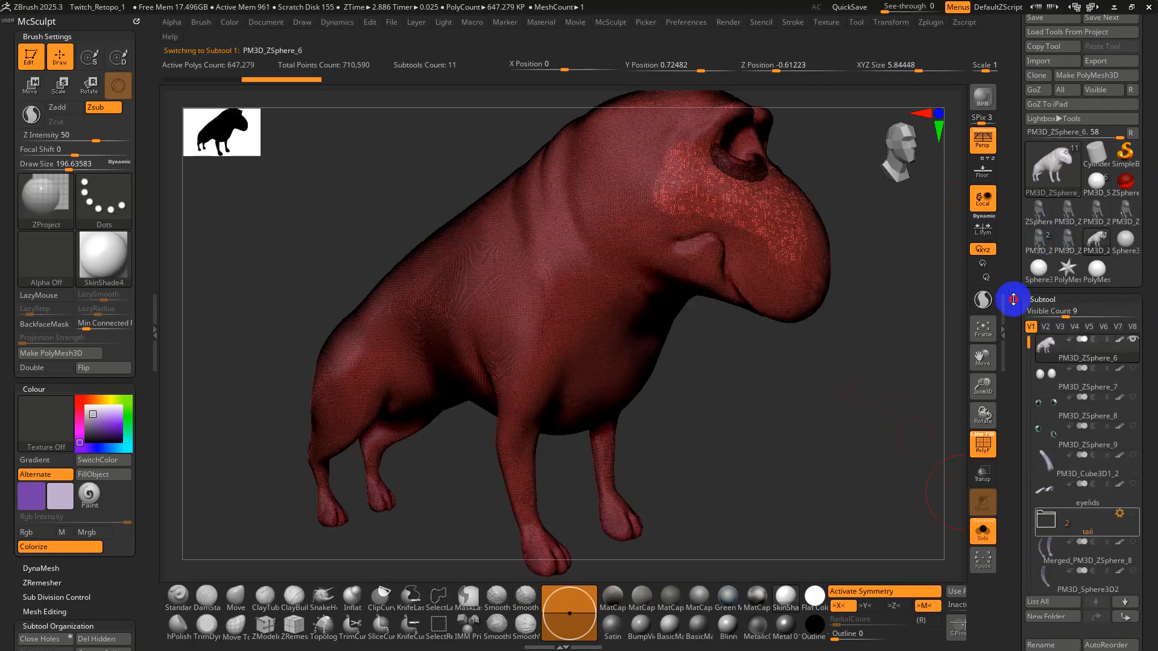
pyautogui.moveTo(1010, 393); pyautogui.dragTo(1046, 442)
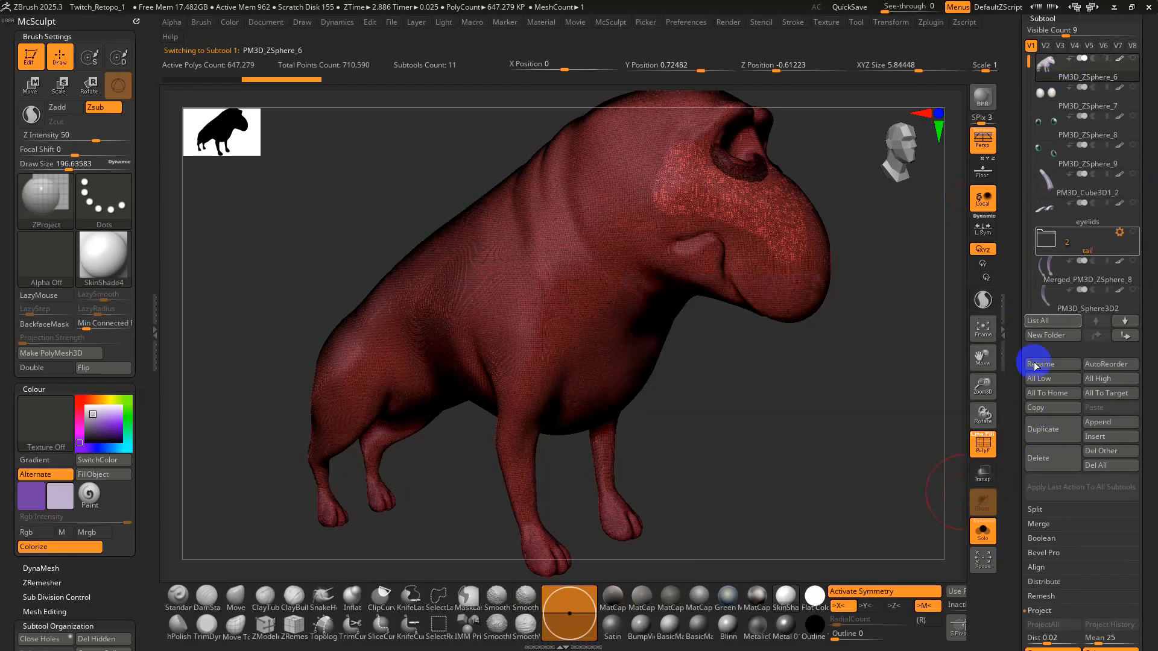
# Duplicate the body subtool and turn off the wireframe display on the copy.
pyautogui.click(1032, 429)
pyautogui.moveTo(874, 387); pyautogui.dragTo(802, 394)
pyautogui.hotkey('shift', 'f')
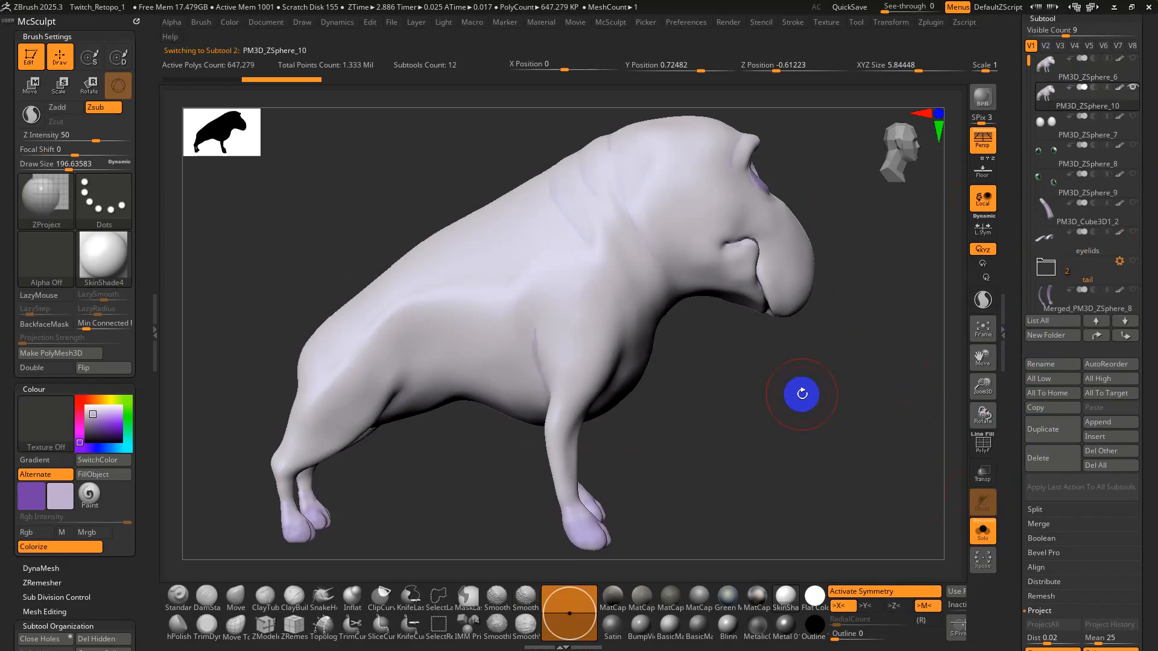
# Try to smooth the crease around the mouth on the duplicated body.
pyautogui.moveTo(806, 392)
pyautogui.mouseDown()
pyautogui.moveTo(767, 390)
pyautogui.moveTo(792, 352)
pyautogui.moveTo(752, 383)
pyautogui.moveTo(777, 382)
pyautogui.moveTo(792, 378)
pyautogui.moveTo(743, 356)
pyautogui.moveTo(703, 393)
pyautogui.moveTo(718, 392)
pyautogui.moveTo(732, 421)
pyautogui.moveTo(711, 416)
pyautogui.moveTo(726, 388)
pyautogui.moveTo(690, 302)
pyautogui.moveTo(636, 279)
pyautogui.mouseUp()
pyautogui.hotkey('shift', 'f')
pyautogui.hotkey('shift', 'f')
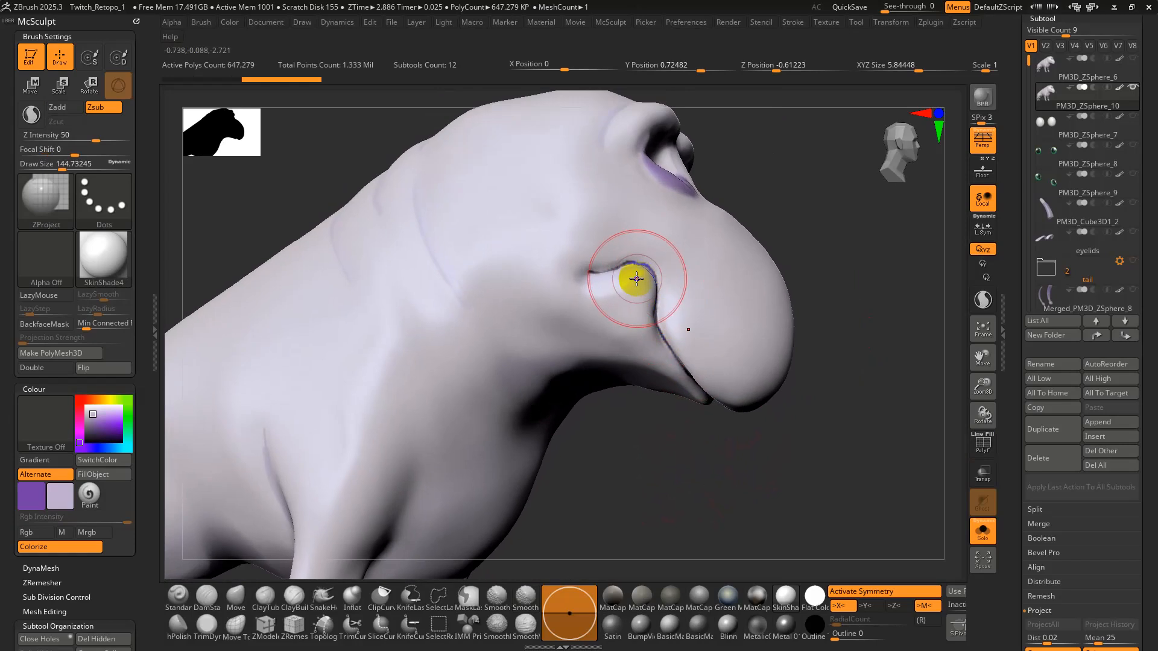
pyautogui.moveTo(677, 286)
pyautogui.mouseDown(button='right')
pyautogui.moveTo(656, 315)
pyautogui.moveTo(669, 315)
pyautogui.mouseUp(button='right')
pyautogui.hotkey('shift', 'f')
pyautogui.keyDown('shift'); pyautogui.moveTo(651, 282); pyautogui.dragTo(717, 339); pyautogui.keyUp('shift')
pyautogui.hotkey('ctrl', 'z')
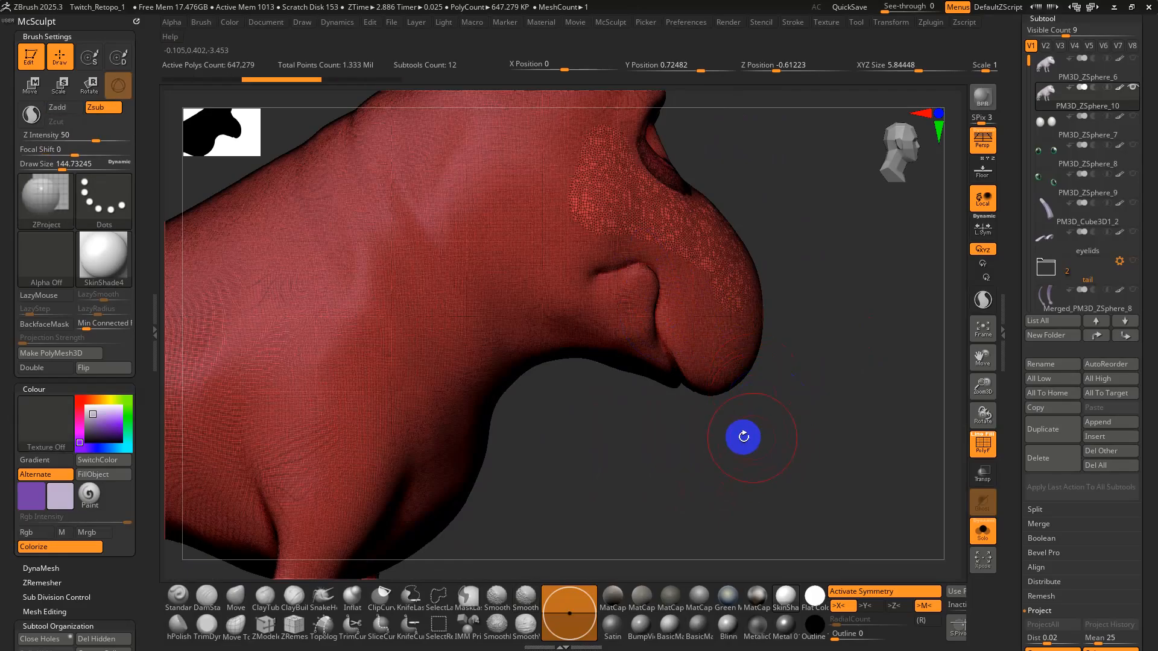
pyautogui.moveTo(657, 468)
pyautogui.keyDown('ctrl'); pyautogui.mouseDown(button='right')
pyautogui.moveTo(618, 412)
pyautogui.moveTo(711, 481)
pyautogui.mouseUp(button='right'); pyautogui.keyUp('ctrl')
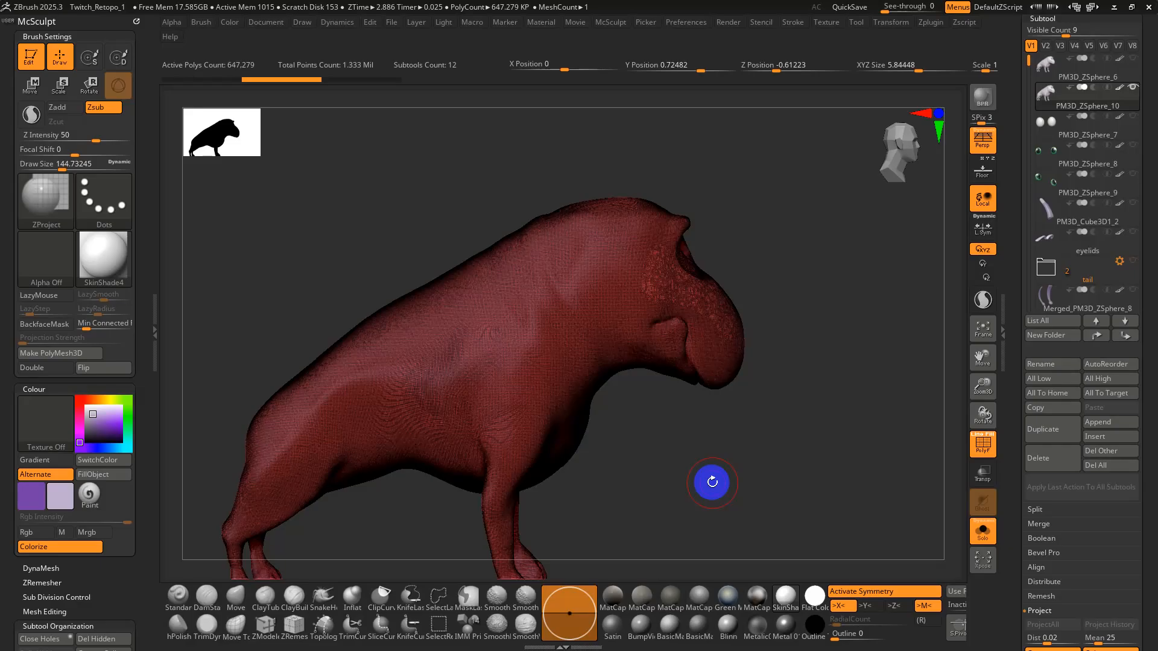
# Hide the wireframe and reduce the brush draw size to about 51 for work at the eye sockets.
pyautogui.moveTo(711, 482)
pyautogui.mouseDown(button='right')
pyautogui.moveTo(721, 437)
pyautogui.moveTo(853, 413)
pyautogui.moveTo(790, 331)
pyautogui.moveTo(788, 223)
pyautogui.moveTo(625, 367)
pyautogui.mouseUp(button='right')
pyautogui.hotkey('shift', 'f')
pyautogui.press('s')
pyautogui.moveTo(603, 383); pyautogui.dragTo(592, 382)
pyautogui.moveTo(591, 386)
pyautogui.keyDown('ctrl'); pyautogui.mouseDown(button='right')
pyautogui.moveTo(599, 464)
pyautogui.moveTo(706, 304)
pyautogui.mouseUp(button='right'); pyautogui.keyUp('ctrl')
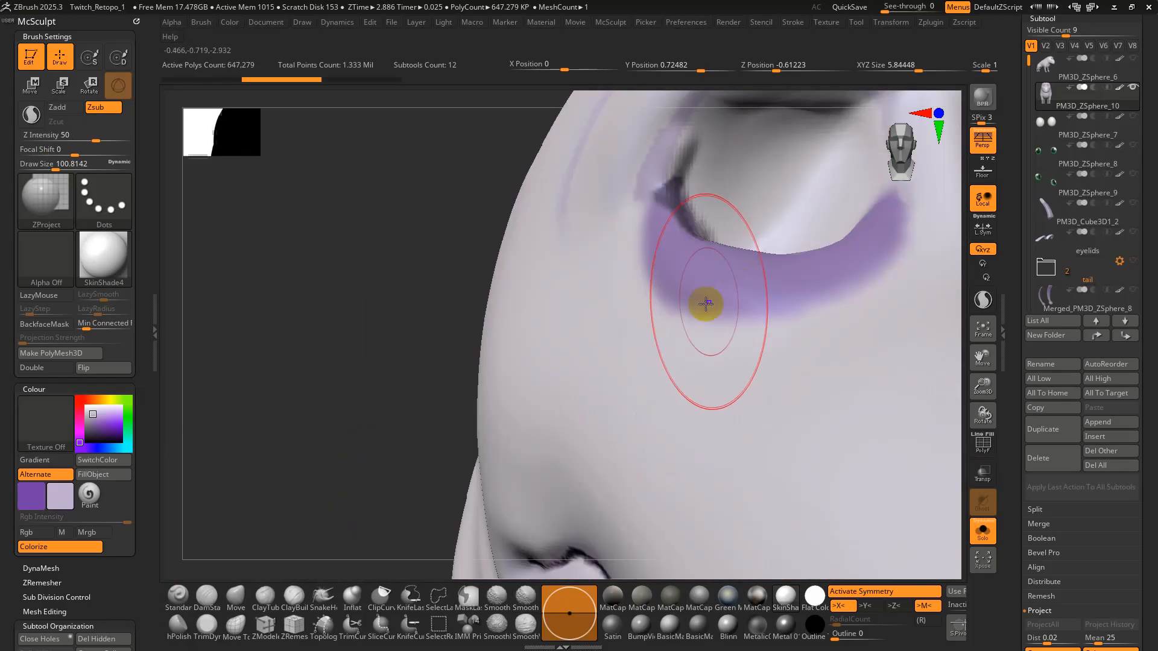
pyautogui.press('s')
pyautogui.moveTo(705, 304); pyautogui.dragTo(698, 304)
pyautogui.moveTo(726, 253)
pyautogui.keyDown('alt'); pyautogui.mouseDown(button='right')
pyautogui.moveTo(670, 335)
pyautogui.moveTo(671, 375)
pyautogui.moveTo(673, 317)
pyautogui.mouseUp(button='right'); pyautogui.keyUp('alt')
pyautogui.press('s')
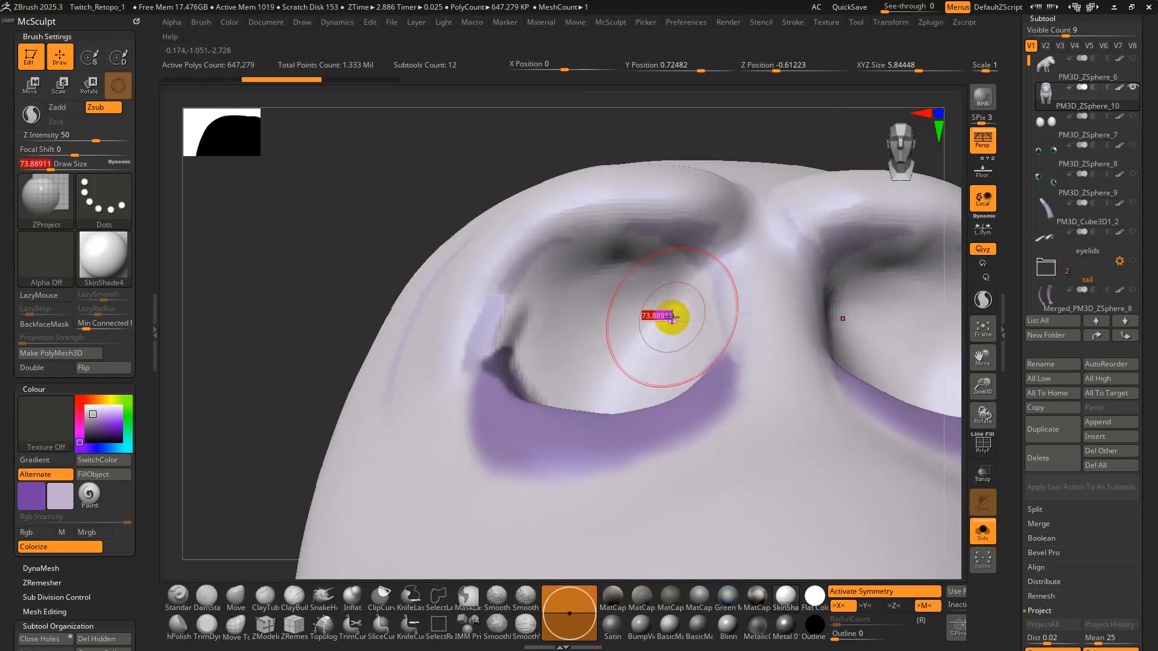
pyautogui.moveTo(672, 317); pyautogui.dragTo(665, 317)
# Mask the inside of both eye sockets on the duplicated body.
pyautogui.moveTo(667, 270)
pyautogui.keyDown('ctrl'); pyautogui.mouseDown()
pyautogui.moveTo(634, 263)
pyautogui.moveTo(641, 270)
pyautogui.moveTo(574, 297)
pyautogui.moveTo(553, 336)
pyautogui.mouseUp(); pyautogui.keyUp('ctrl')
pyautogui.hotkey('ctrl', 'z')
pyautogui.moveTo(552, 336); pyautogui.dragTo(550, 370, button='right')
pyautogui.moveTo(551, 342)
pyautogui.keyDown('ctrl'); pyautogui.mouseDown()
pyautogui.moveTo(574, 406)
pyautogui.moveTo(664, 370)
pyautogui.moveTo(633, 368)
pyautogui.mouseUp(); pyautogui.keyUp('ctrl')
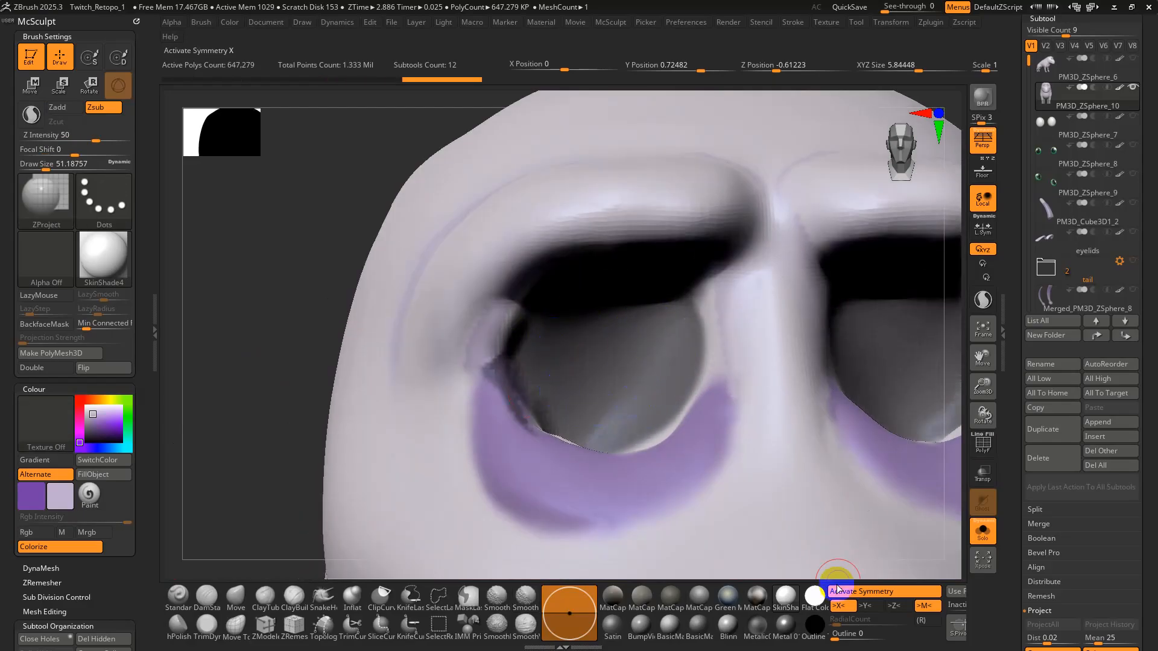
# Turn off Colorize on the duplicated body, apply the SkinShade4 material, and set the main colour to white.
pyautogui.click(816, 602)
pyautogui.moveTo(786, 460); pyautogui.dragTo(780, 446, button='right')
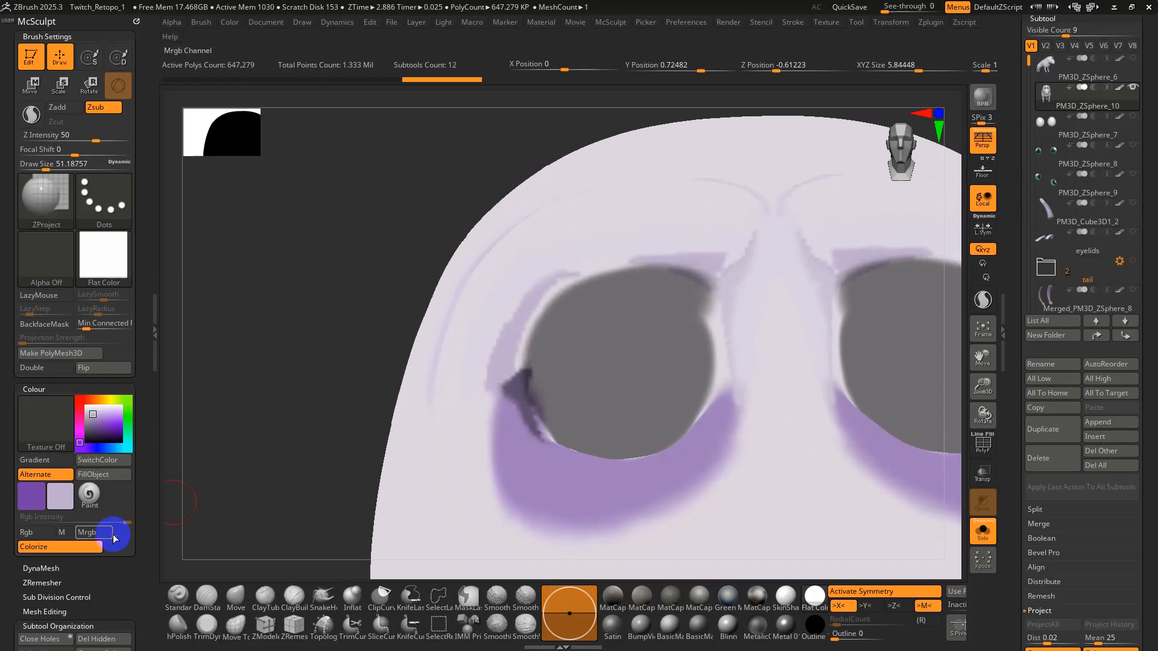
pyautogui.click(88, 549)
pyautogui.moveTo(602, 421); pyautogui.dragTo(605, 406, button='right')
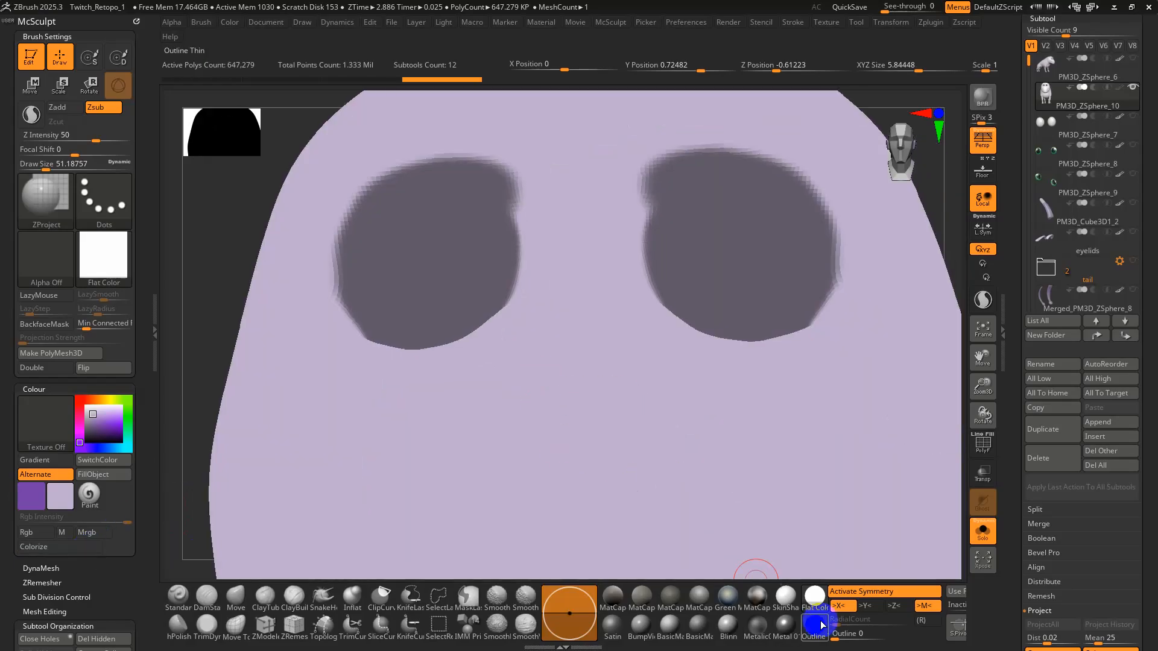
pyautogui.click(785, 597)
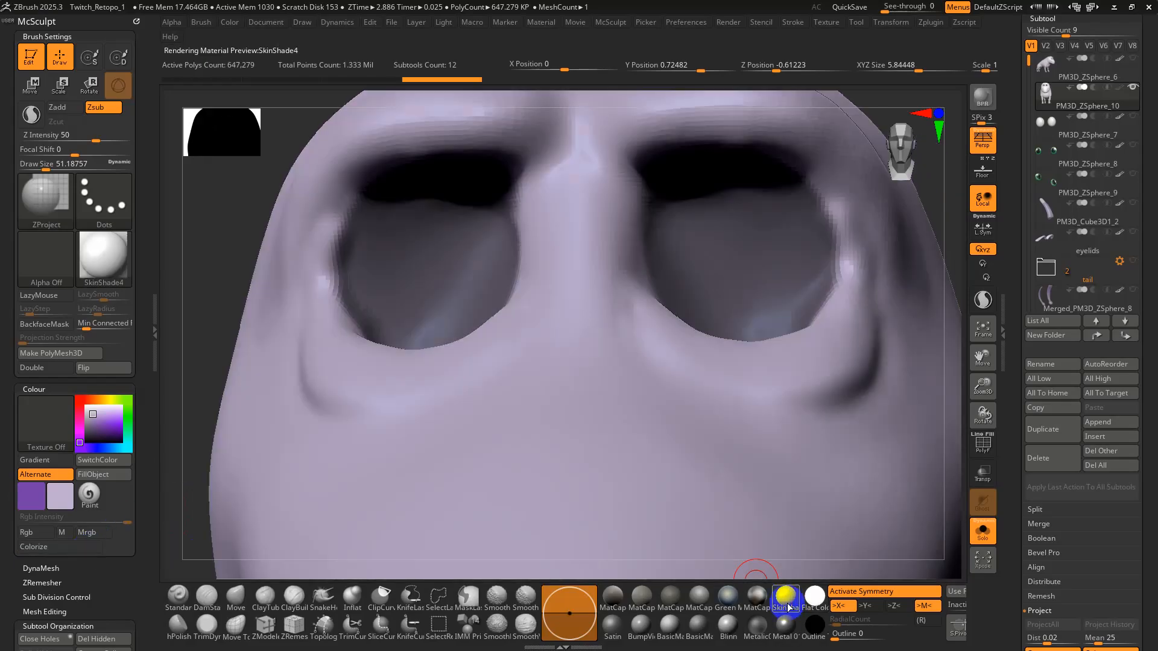
pyautogui.click(84, 403)
# Refine the mask inside both eye sockets out to their rims with a draw size of about 29.
pyautogui.keyDown('alt'); pyautogui.moveTo(348, 222); pyautogui.dragTo(524, 260, button='right'); pyautogui.keyUp('alt')
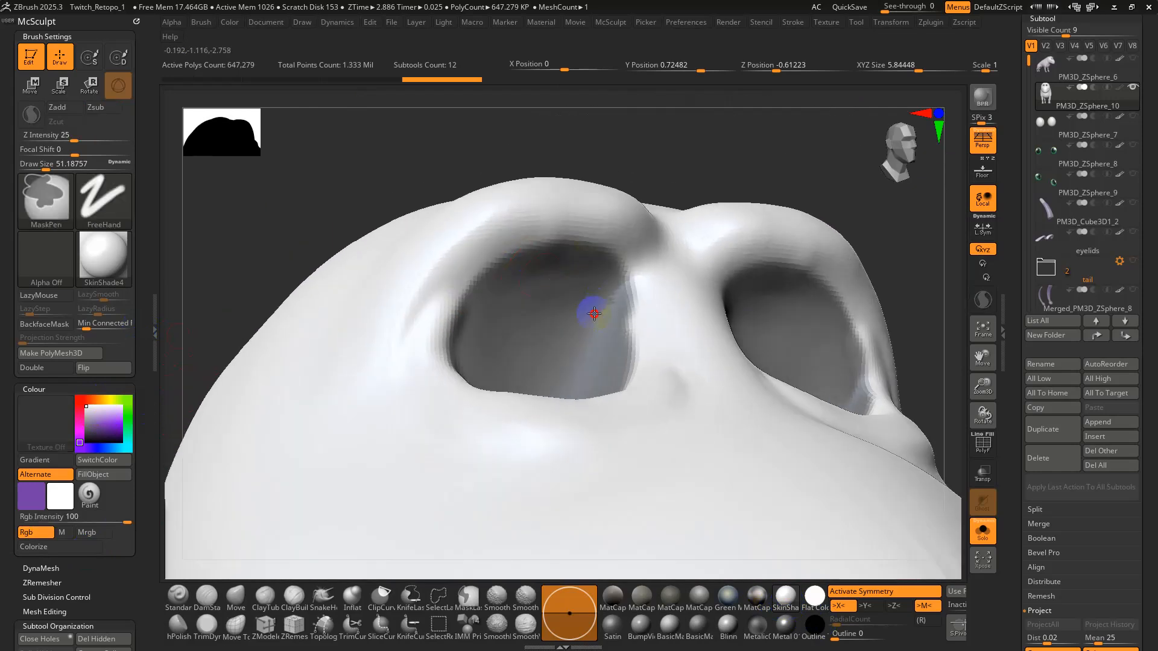
pyautogui.moveTo(595, 343)
pyautogui.mouseDown(button='right')
pyautogui.moveTo(558, 392)
pyautogui.moveTo(579, 442)
pyautogui.moveTo(481, 396)
pyautogui.moveTo(517, 434)
pyautogui.moveTo(564, 452)
pyautogui.moveTo(574, 445)
pyautogui.moveTo(548, 465)
pyautogui.moveTo(499, 454)
pyautogui.mouseUp(button='right')
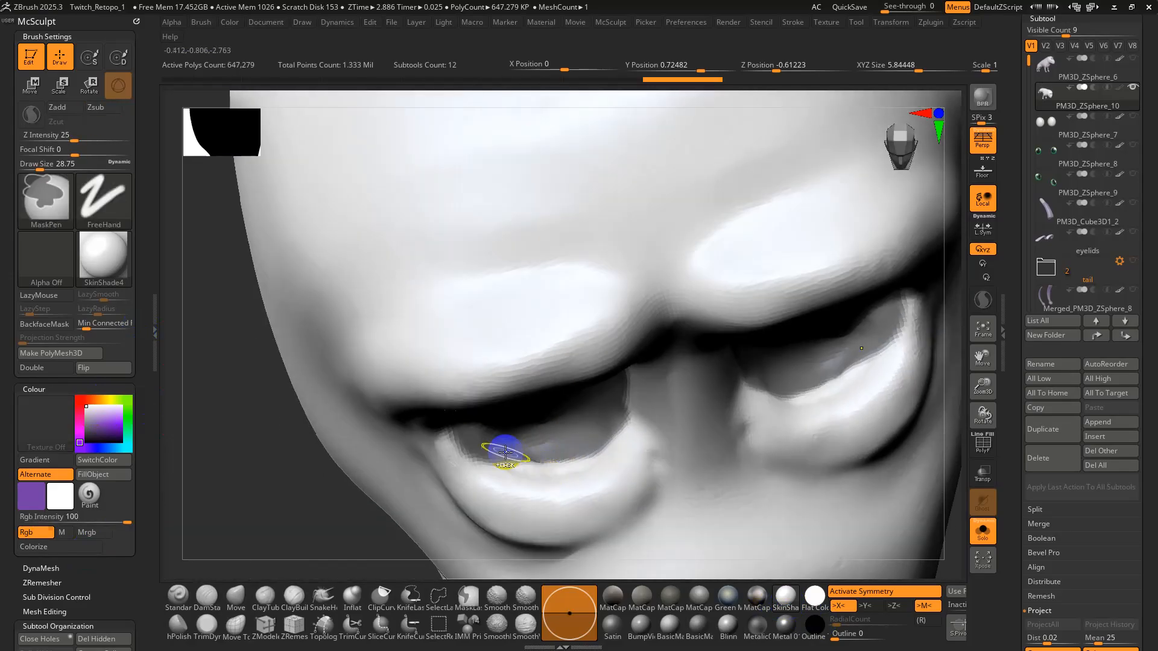
pyautogui.moveTo(507, 460)
pyautogui.keyDown('ctrl'); pyautogui.mouseDown()
pyautogui.moveTo(588, 465)
pyautogui.moveTo(621, 388)
pyautogui.mouseUp(); pyautogui.keyUp('ctrl')
pyautogui.moveTo(620, 388)
pyautogui.mouseDown(button='right')
pyautogui.moveTo(623, 403)
pyautogui.moveTo(636, 345)
pyautogui.mouseUp(button='right')
pyautogui.moveTo(645, 353)
pyautogui.keyDown('ctrl'); pyautogui.keyDown('alt'); pyautogui.mouseDown()
pyautogui.moveTo(654, 398)
pyautogui.moveTo(621, 478)
pyautogui.mouseUp(); pyautogui.keyUp('alt'); pyautogui.keyUp('ctrl')
pyautogui.moveTo(620, 479); pyautogui.dragTo(568, 490, button='right')
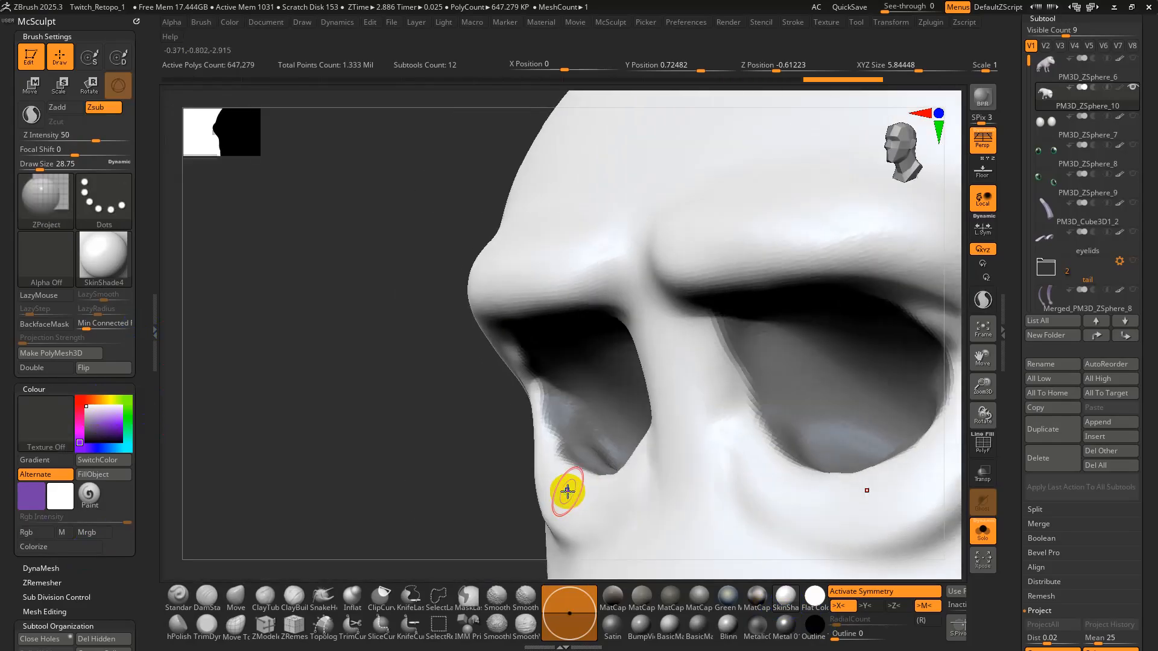
pyautogui.keyDown('ctrl'); pyautogui.moveTo(576, 451); pyautogui.dragTo(550, 344); pyautogui.keyUp('ctrl')
# Show the wireframe, make the masked eye sockets a separate polygroup, and hide that polygroup.
pyautogui.moveTo(550, 344)
pyautogui.mouseDown(button='right')
pyautogui.moveTo(553, 290)
pyautogui.moveTo(592, 342)
pyautogui.moveTo(619, 349)
pyautogui.moveTo(656, 414)
pyautogui.moveTo(636, 440)
pyautogui.moveTo(651, 382)
pyautogui.moveTo(664, 381)
pyautogui.moveTo(703, 460)
pyautogui.moveTo(611, 270)
pyautogui.mouseUp(button='right')
pyautogui.hotkey('shift', 'f')
pyautogui.keyDown('ctrl'); pyautogui.keyDown('shift'); pyautogui.click(611, 269); pyautogui.keyUp('shift'); pyautogui.keyUp('ctrl')
pyautogui.keyDown('ctrl'); pyautogui.moveTo(590, 199); pyautogui.dragTo(636, 264, button='right'); pyautogui.keyUp('ctrl')
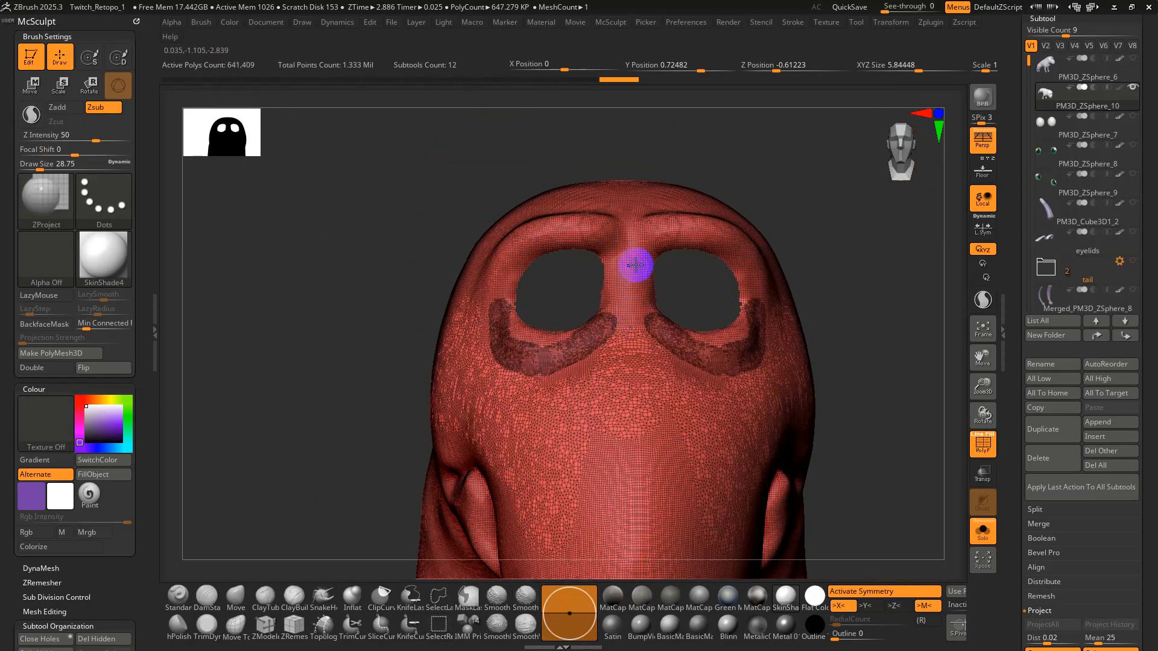
# Examine the facial edge loops in the topology reference images Topology_01 to Topology_04 in FastStone Image Viewer, and return to ZBrush.
pyautogui.press('super')
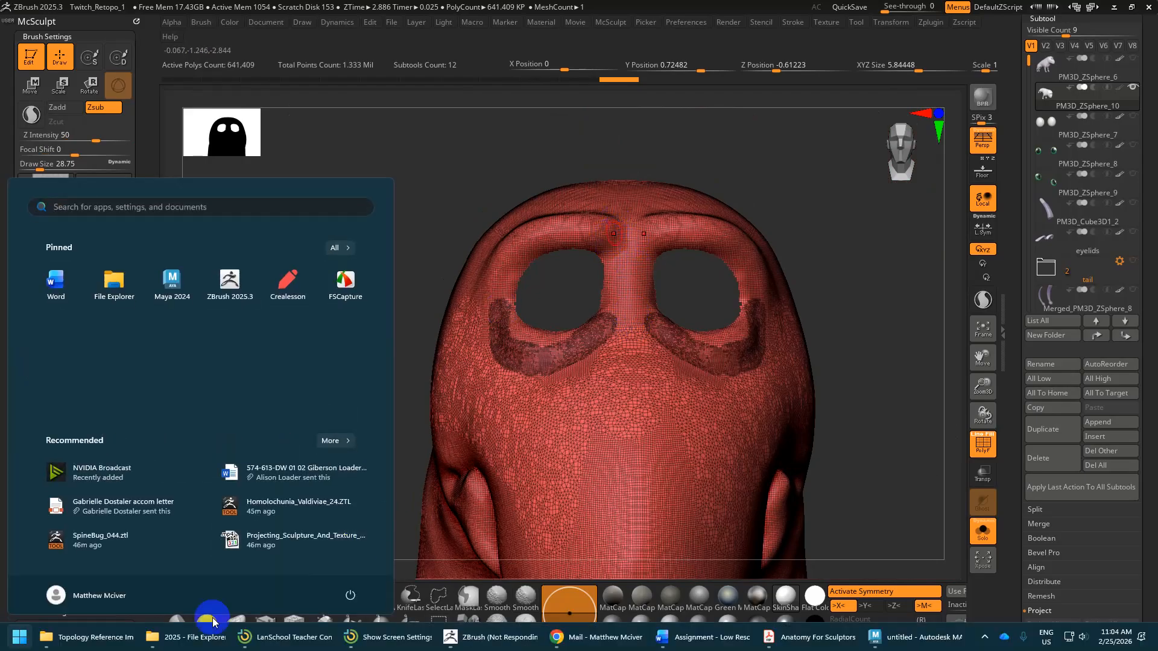
pyautogui.click(89, 637)
pyautogui.click(320, 225)
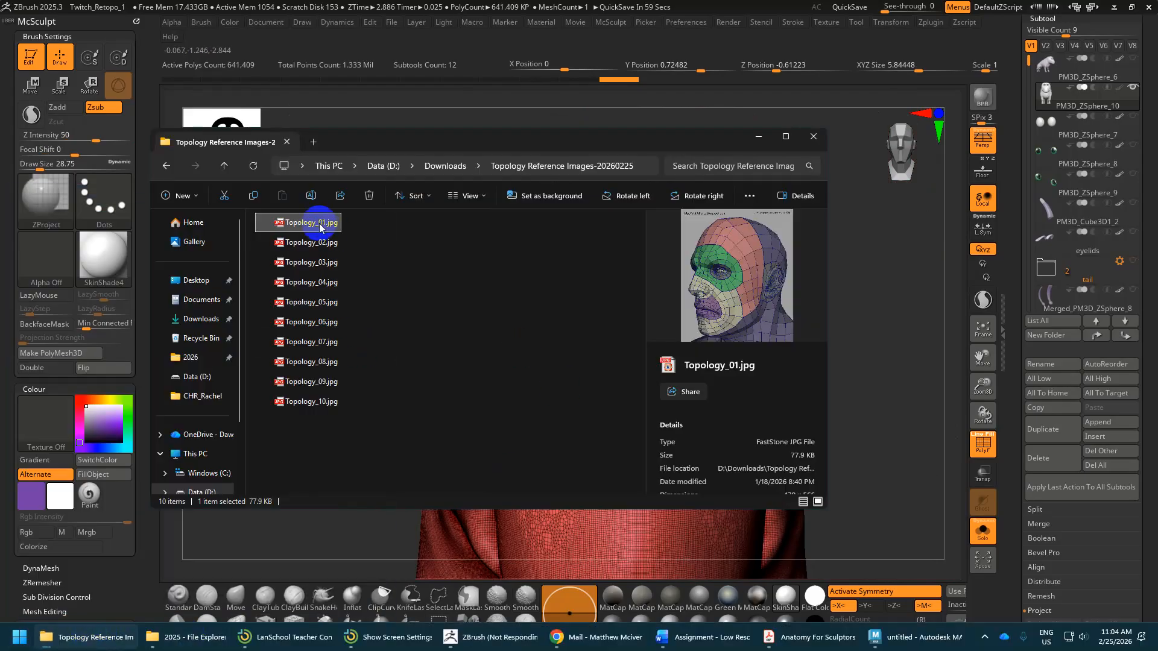
pyautogui.doubleClick(320, 225)
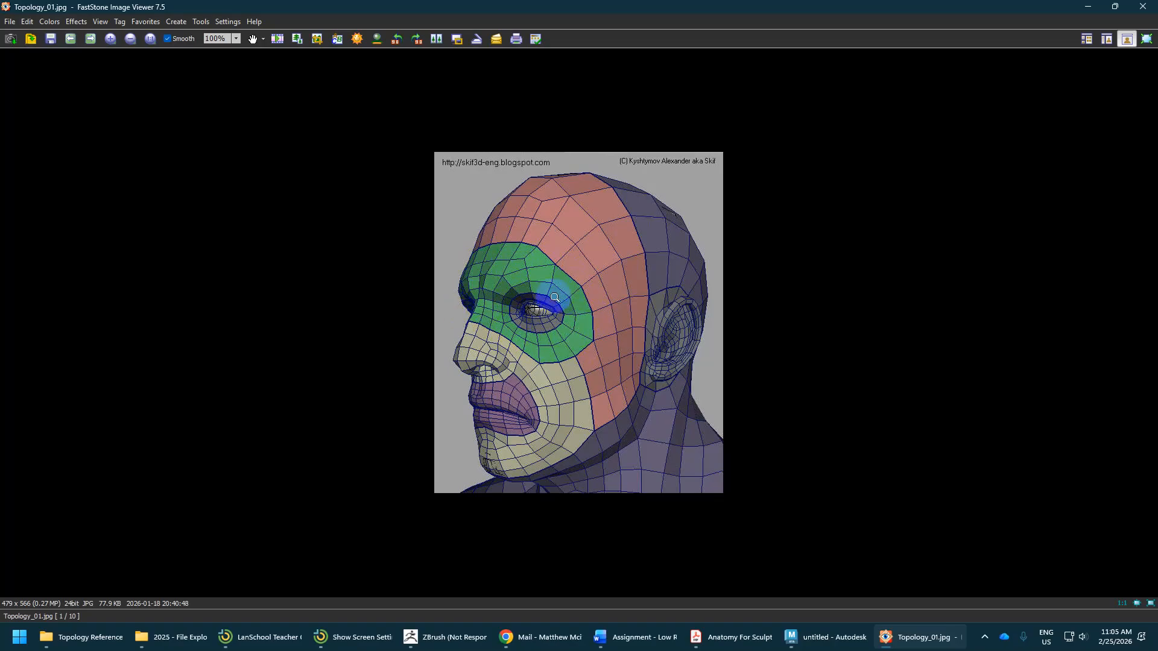
pyautogui.hotkey('alt', 'Tab')
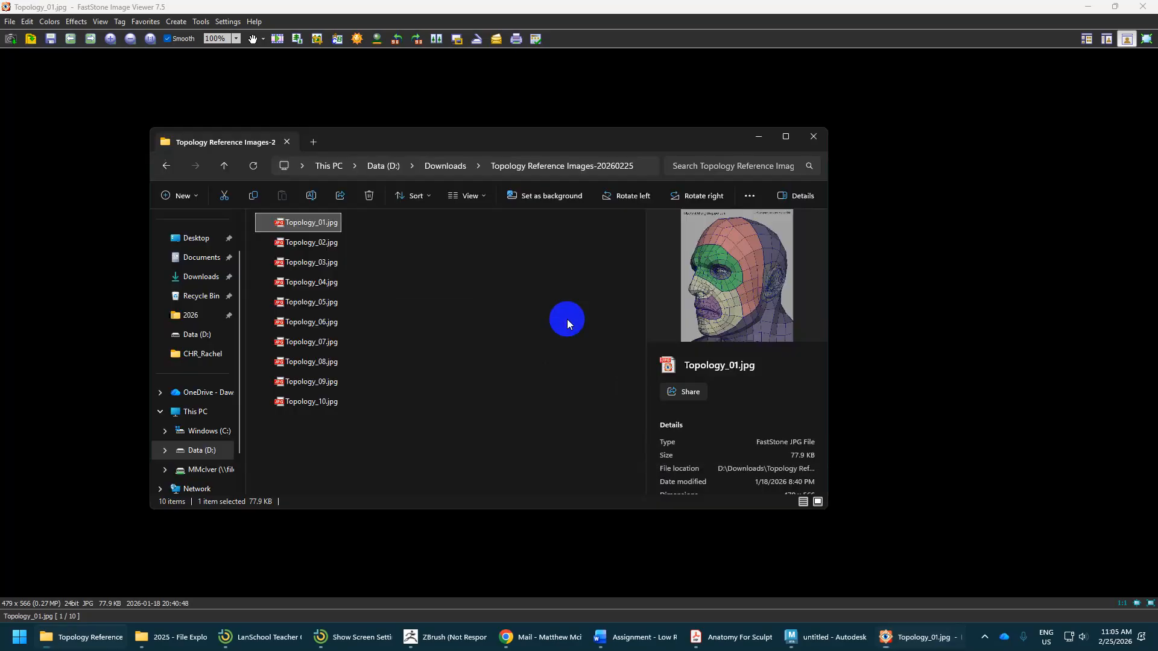
pyautogui.hotkey('alt', 'Tab')
pyautogui.scroll(-3, 462, 335)
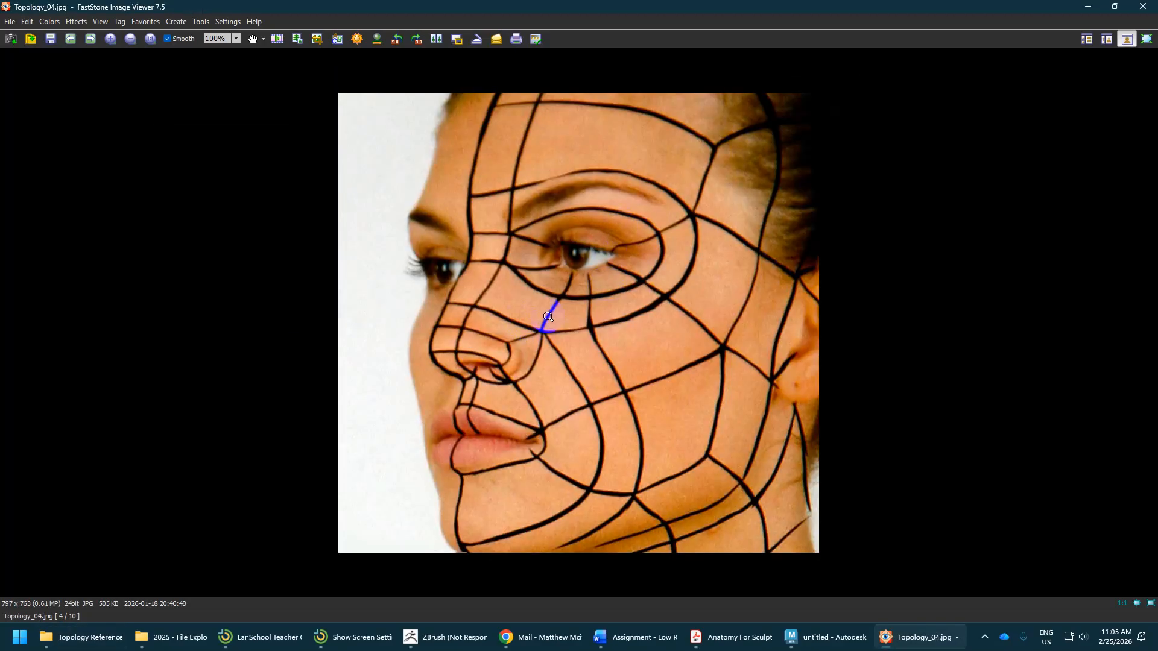
pyautogui.hotkey('alt', 'Tab')
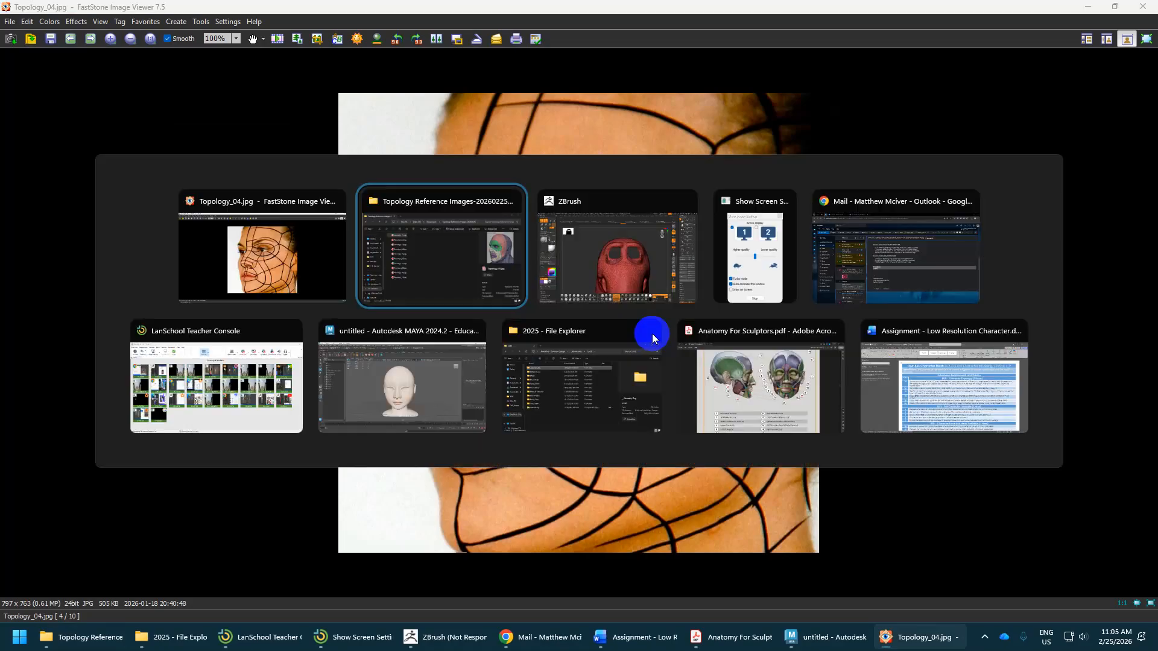
pyautogui.hotkey('alt', 'Tab')
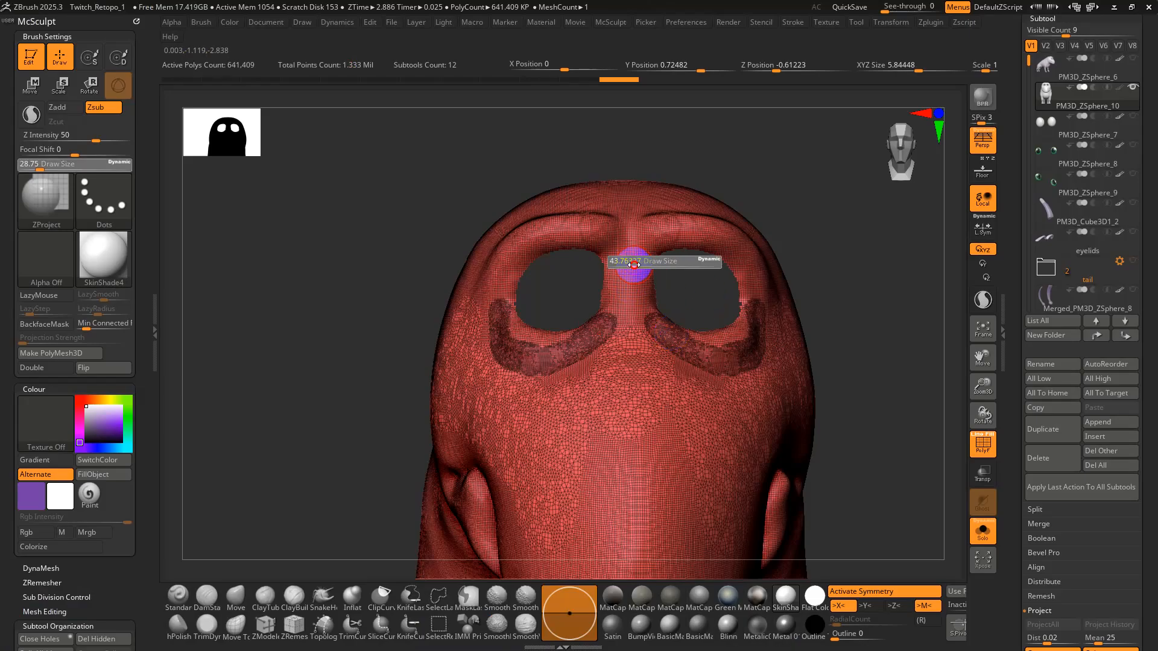
# Mask a narrow ring around both eye-socket openings with a draw size of about 37, and hide the wireframe.
pyautogui.keyDown('ctrl'); pyautogui.moveTo(609, 259); pyautogui.dragTo(587, 331); pyautogui.keyUp('ctrl')
pyautogui.hotkey('ctrl', 'z')
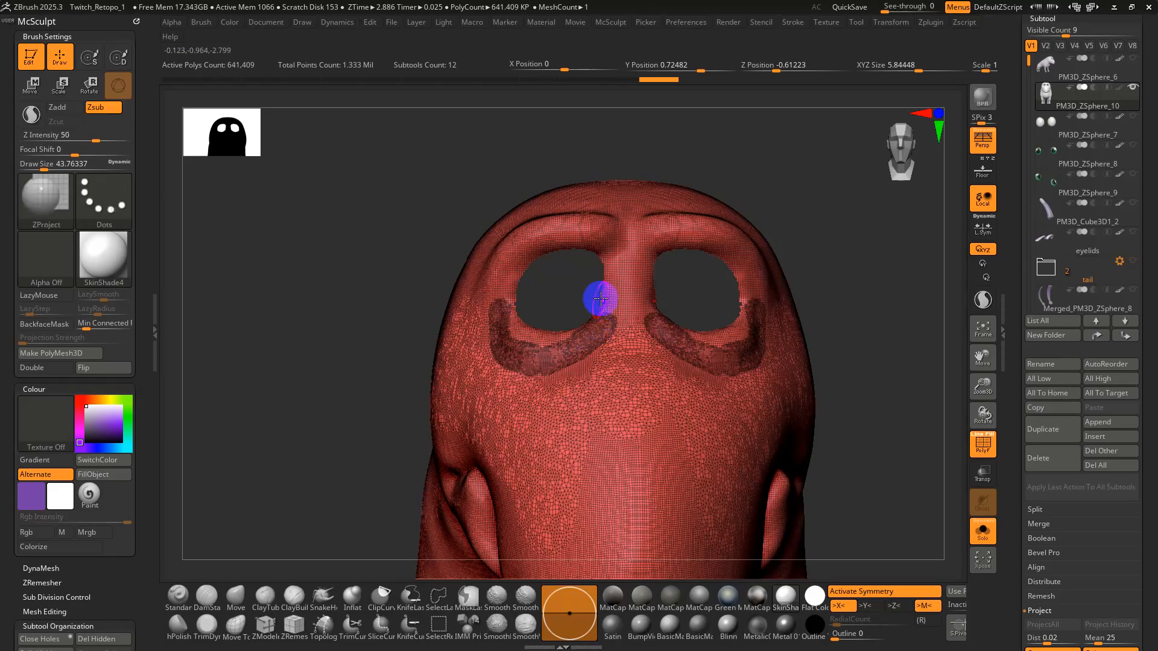
pyautogui.scroll(2, 603, 284)
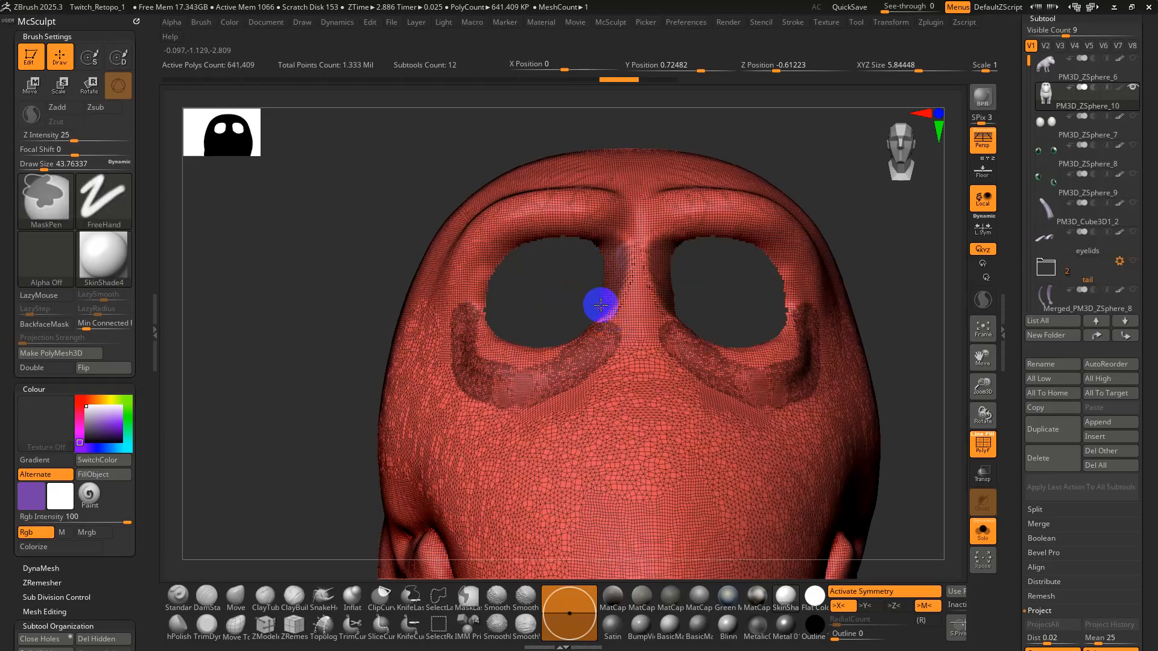
pyautogui.press('s')
pyautogui.moveTo(605, 276)
pyautogui.mouseDown()
pyautogui.moveTo(587, 333)
pyautogui.moveTo(540, 346)
pyautogui.moveTo(499, 331)
pyautogui.moveTo(483, 295)
pyautogui.moveTo(504, 251)
pyautogui.moveTo(567, 237)
pyautogui.mouseUp()
pyautogui.moveTo(603, 252); pyautogui.dragTo(631, 261, button='right')
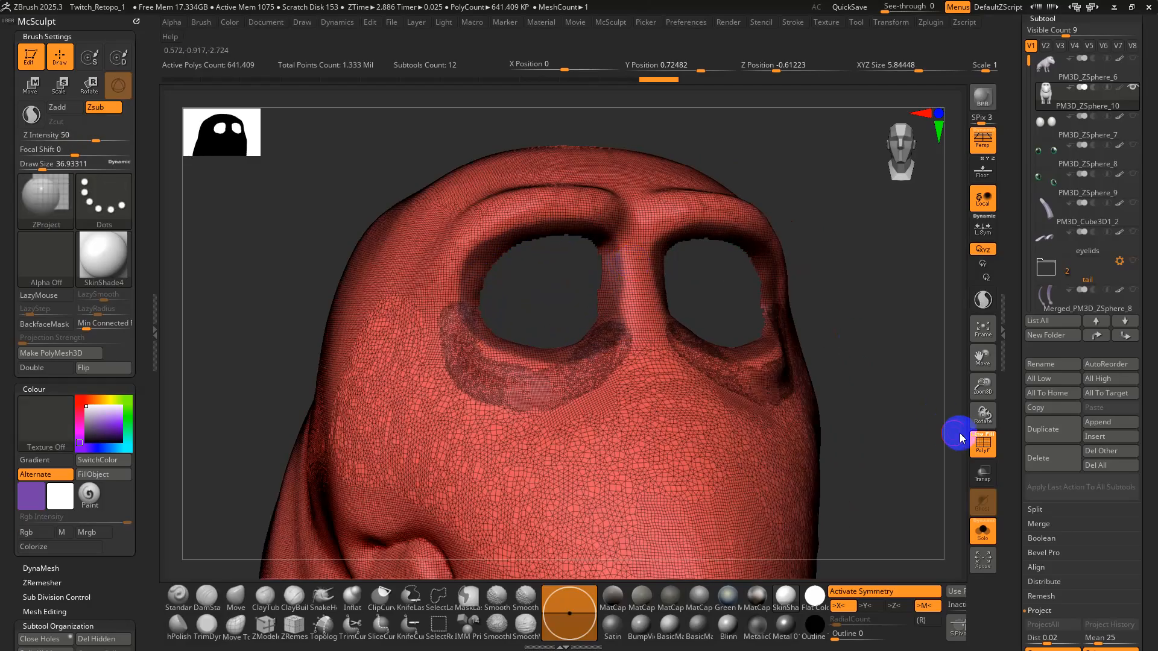
pyautogui.click(978, 441)
pyautogui.moveTo(788, 349); pyautogui.dragTo(620, 362, button='right')
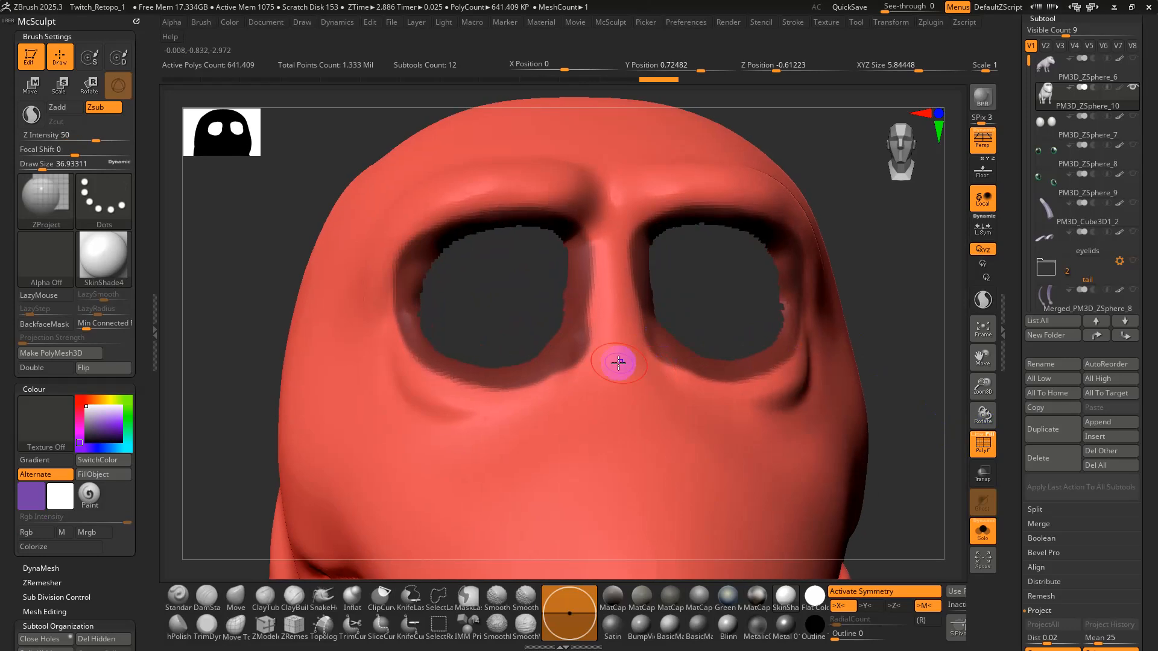
# Make the masked ring around the eye sockets its own polygroup and show the whole body again.
pyautogui.moveTo(568, 396); pyautogui.dragTo(762, 316, button='right')
pyautogui.hotkey('ctrl', 'w')
pyautogui.keyDown('ctrl'); pyautogui.keyDown('shift'); pyautogui.click(834, 381); pyautogui.keyUp('shift'); pyautogui.keyUp('ctrl')
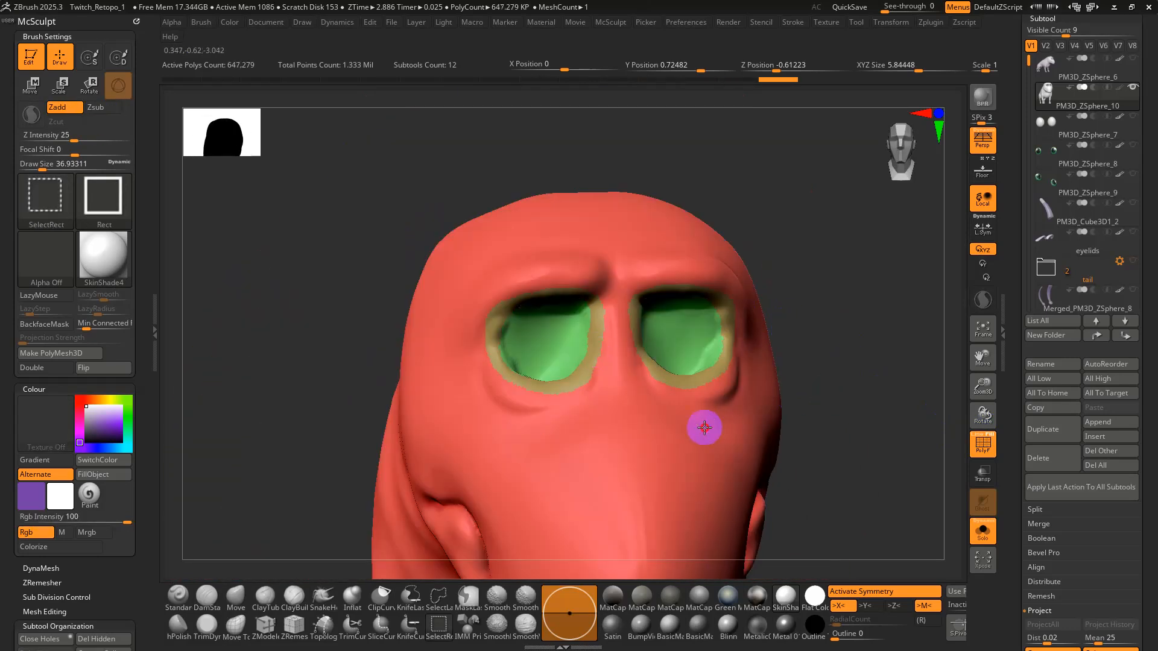
# Isolate the main body polygroup and mask a wider ring around the eye openings with a draw size of about 65.
pyautogui.keyDown('ctrl'); pyautogui.keyDown('shift'); pyautogui.click(703, 426); pyautogui.keyUp('shift'); pyautogui.keyUp('ctrl')
pyautogui.moveTo(703, 427); pyautogui.dragTo(680, 419, button='right')
pyautogui.press('s')
pyautogui.moveTo(648, 378); pyautogui.dragTo(656, 378)
pyautogui.moveTo(633, 290)
pyautogui.keyDown('ctrl'); pyautogui.mouseDown()
pyautogui.moveTo(631, 331)
pyautogui.moveTo(659, 386)
pyautogui.moveTo(749, 382)
pyautogui.moveTo(762, 338)
pyautogui.moveTo(750, 302)
pyautogui.moveTo(705, 284)
pyautogui.moveTo(644, 284)
pyautogui.mouseUp(); pyautogui.keyUp('ctrl')
pyautogui.moveTo(643, 284)
pyautogui.mouseDown(button='right')
pyautogui.moveTo(633, 312)
pyautogui.moveTo(621, 307)
pyautogui.mouseUp(button='right')
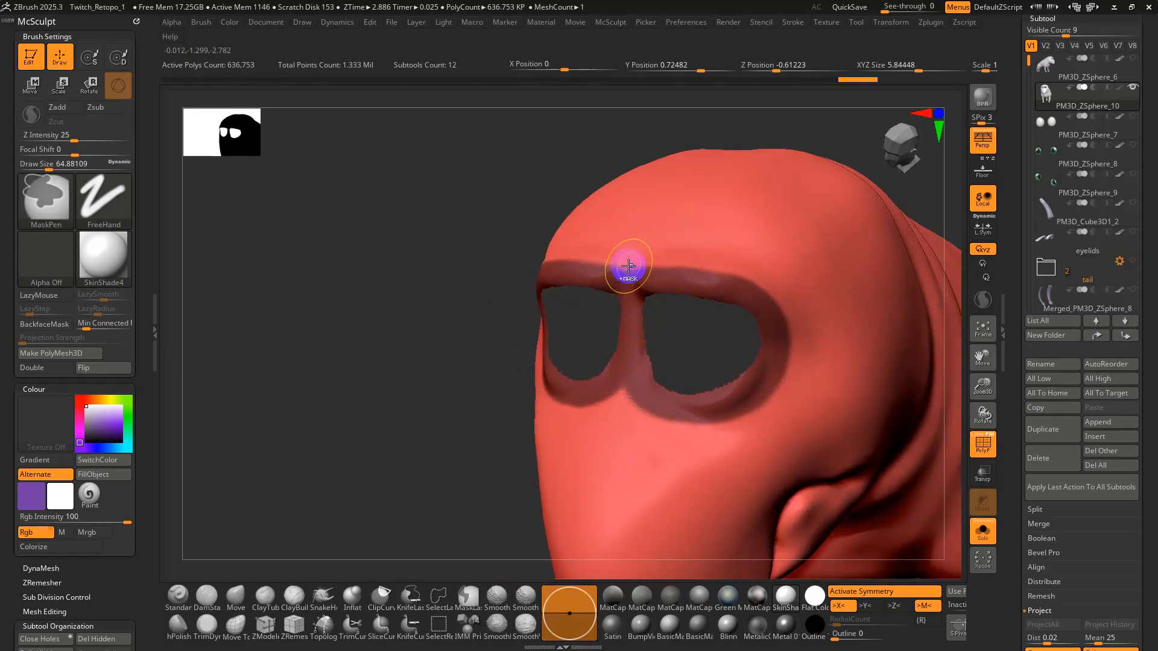
pyautogui.keyDown('ctrl'); pyautogui.moveTo(629, 280); pyautogui.dragTo(714, 286); pyautogui.keyUp('ctrl')
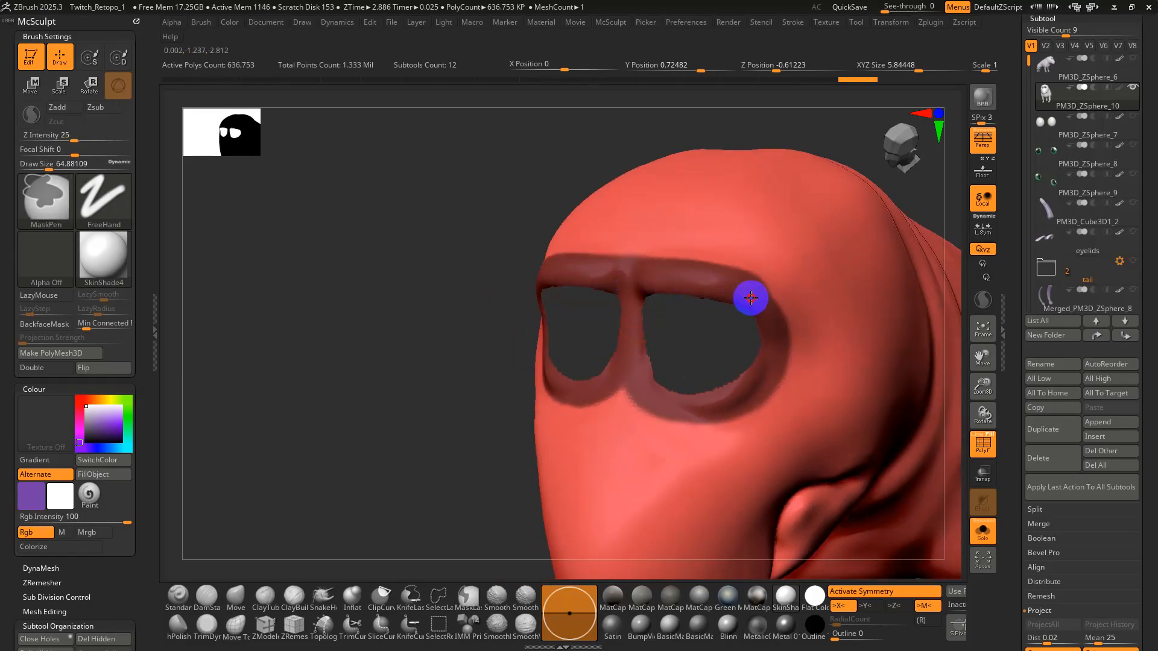
pyautogui.moveTo(769, 361)
pyautogui.keyDown('ctrl'); pyautogui.mouseDown()
pyautogui.moveTo(742, 395)
pyautogui.moveTo(622, 384)
pyautogui.mouseUp(); pyautogui.keyUp('ctrl')
# Turn the wider masked ring around the eyes into a polygroup and unhide all parts of the body.
pyautogui.moveTo(650, 393); pyautogui.dragTo(648, 308, button='right')
pyautogui.hotkey('ctrl', 'w')
pyautogui.keyDown('ctrl'); pyautogui.keyDown('shift'); pyautogui.click(881, 284); pyautogui.keyUp('shift'); pyautogui.keyUp('ctrl')
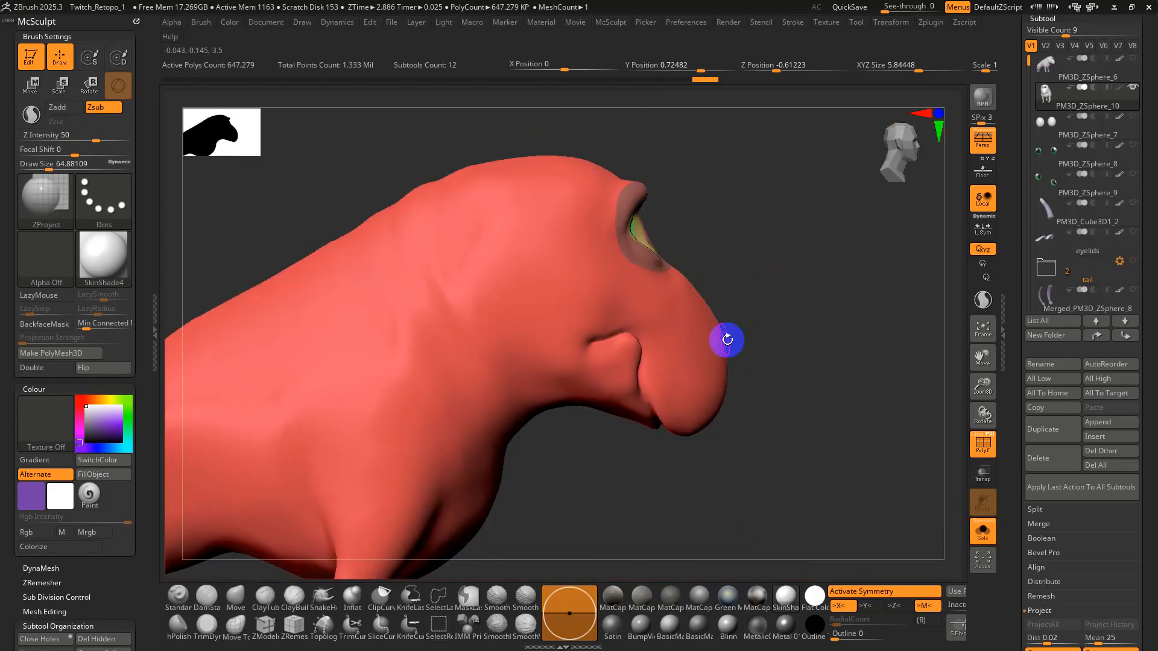
pyautogui.moveTo(732, 338)
pyautogui.mouseDown(button='right')
pyautogui.moveTo(696, 340)
pyautogui.moveTo(746, 329)
pyautogui.mouseUp(button='right')
pyautogui.keyDown('ctrl'); pyautogui.keyDown('shift'); pyautogui.click(694, 325); pyautogui.keyUp('shift'); pyautogui.keyUp('ctrl')
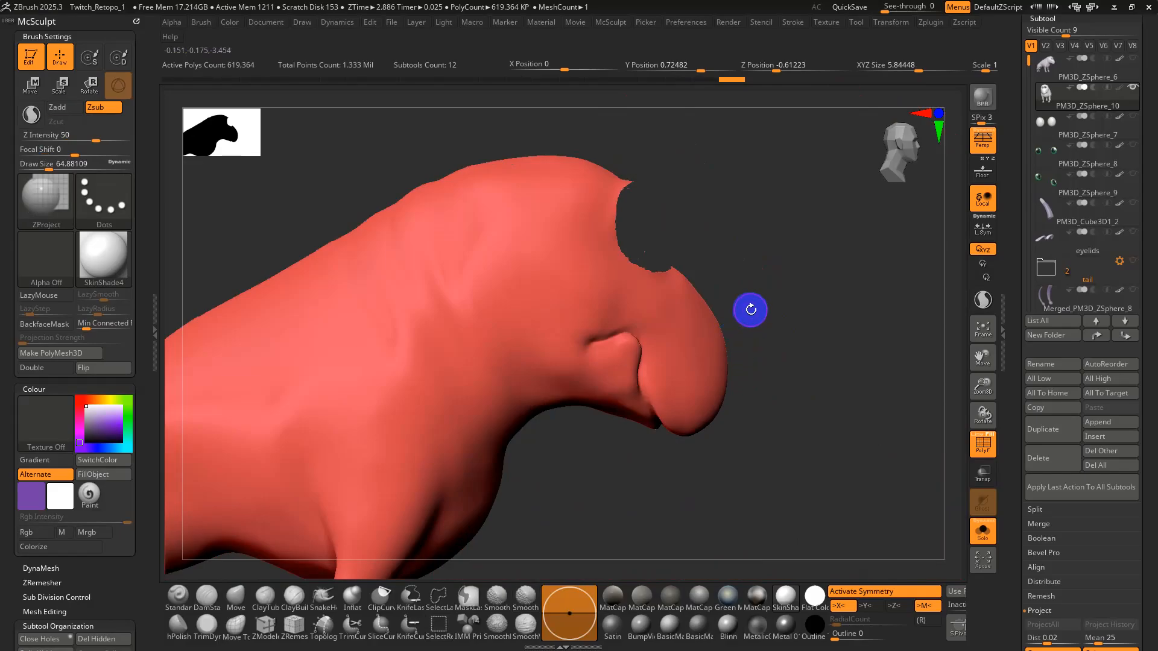
pyautogui.moveTo(689, 362)
pyautogui.mouseDown(button='right')
pyautogui.moveTo(671, 313)
pyautogui.moveTo(677, 354)
pyautogui.mouseUp(button='right')
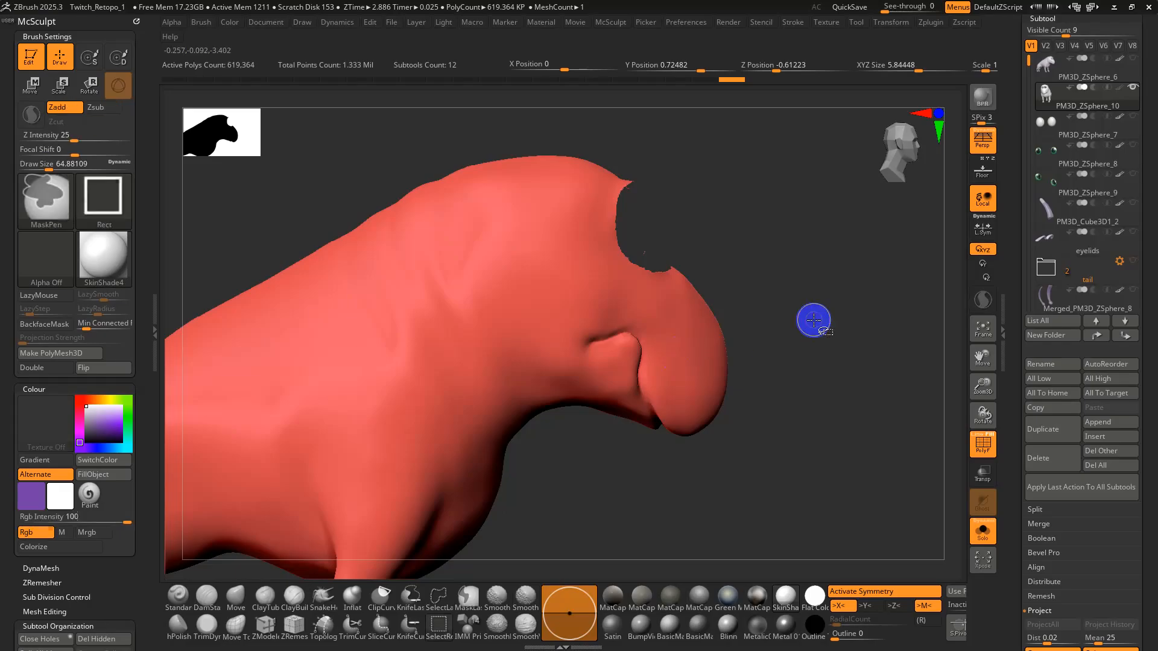
pyautogui.keyDown('ctrl'); pyautogui.keyDown('shift'); pyautogui.click(816, 320); pyautogui.keyUp('shift'); pyautogui.keyUp('ctrl')
# Reduce the draw size to about 44 and choose MaskLasso as the masking brush.
pyautogui.press('s')
pyautogui.moveTo(697, 362); pyautogui.dragTo(691, 362)
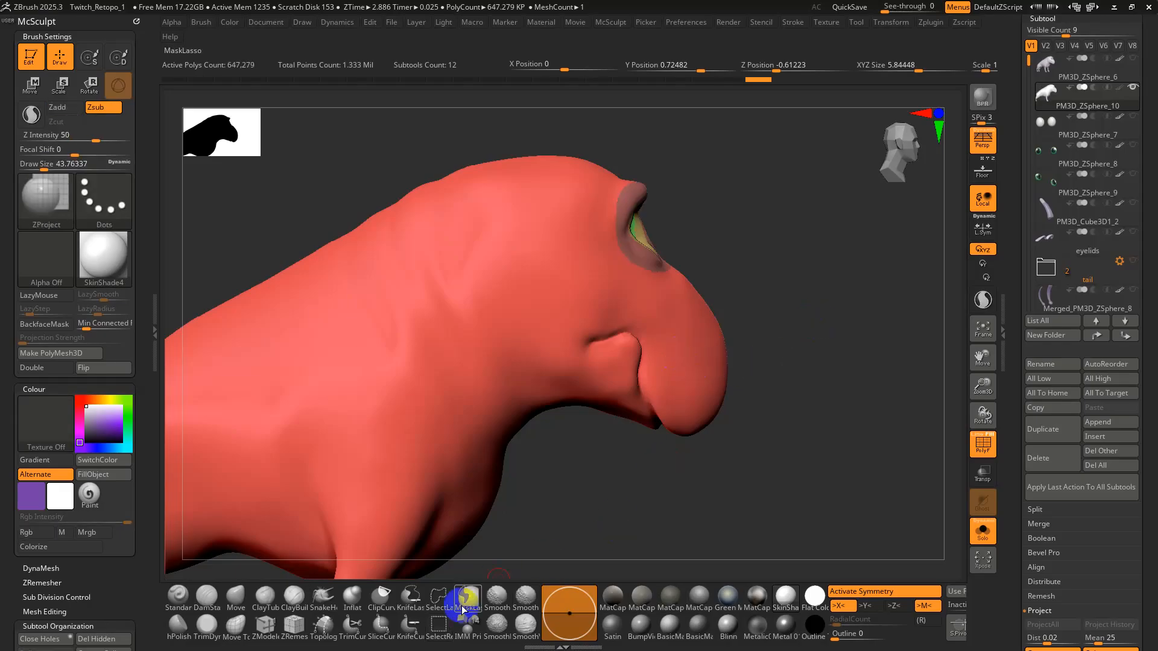
pyautogui.click(409, 625)
pyautogui.click(589, 416)
pyautogui.click(63, 202)
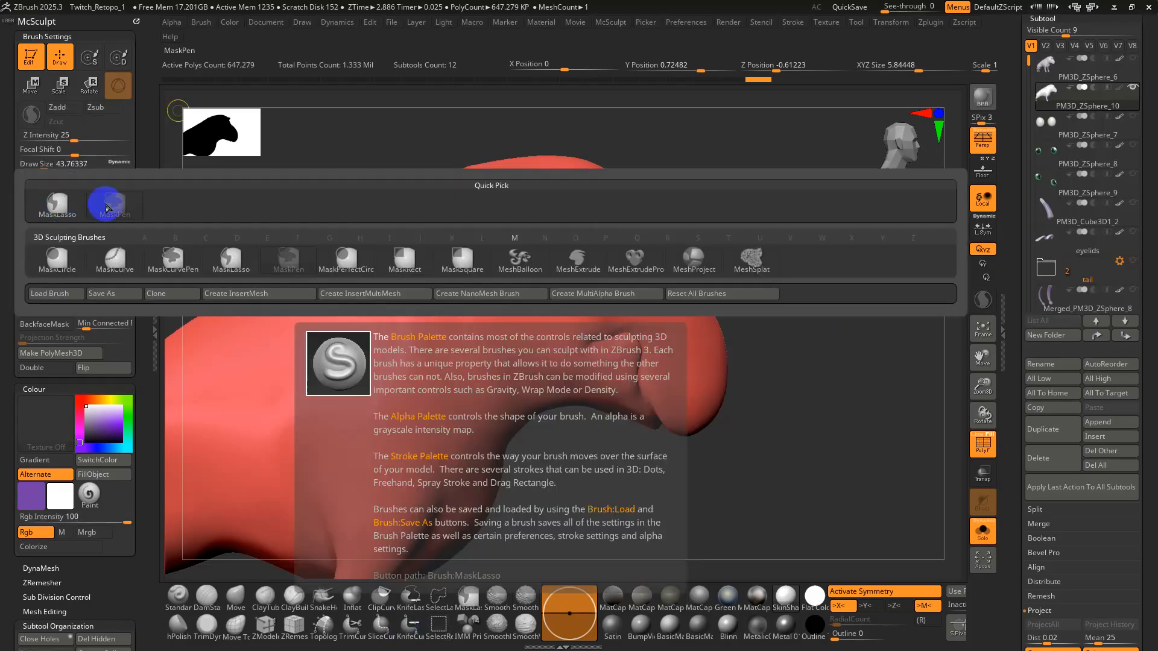
pyautogui.click(103, 202)
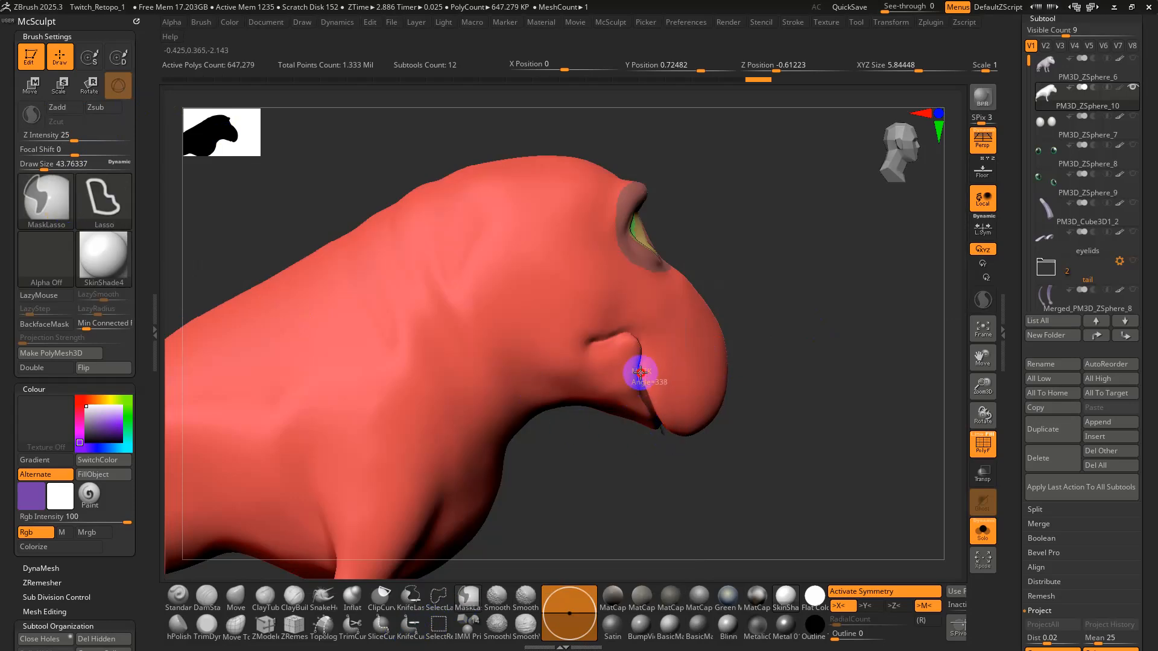
# Lasso a trial mask over the lower jaw, undo it, and turn off perspective.
pyautogui.moveTo(618, 325)
pyautogui.mouseDown()
pyautogui.moveTo(589, 339)
pyautogui.moveTo(488, 311)
pyautogui.moveTo(525, 406)
pyautogui.moveTo(640, 478)
pyautogui.moveTo(662, 477)
pyautogui.mouseUp()
pyautogui.keyDown('ctrl'); pyautogui.moveTo(621, 362); pyautogui.dragTo(623, 357, button='right'); pyautogui.keyUp('ctrl')
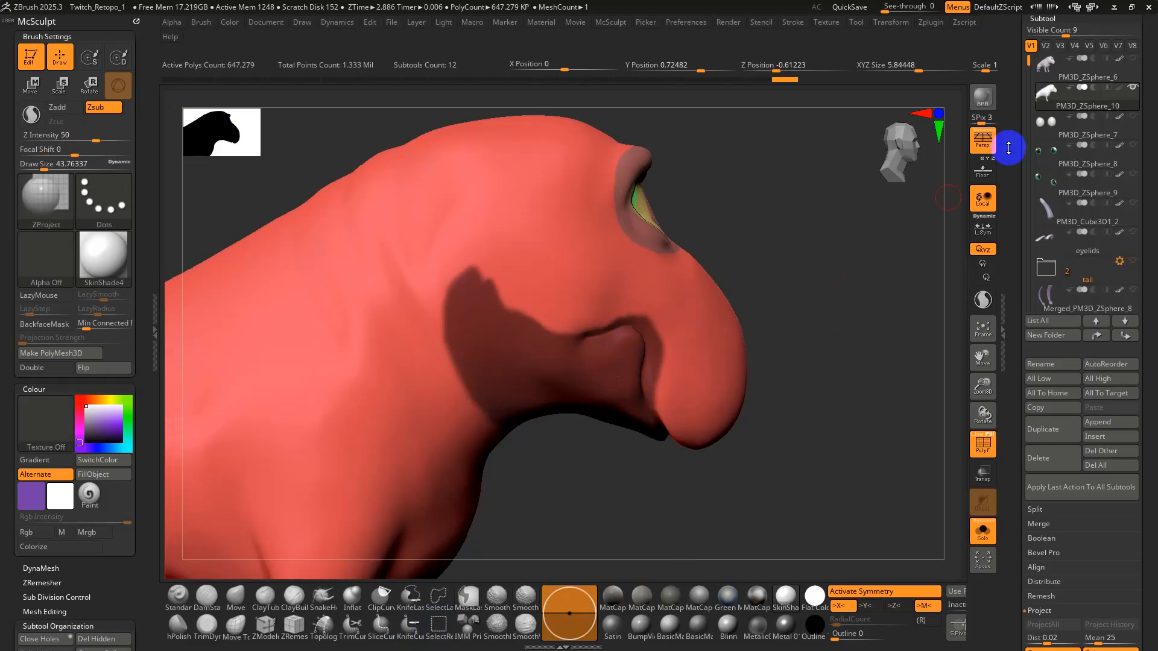
pyautogui.click(983, 142)
pyautogui.moveTo(766, 281); pyautogui.dragTo(782, 326, button='right')
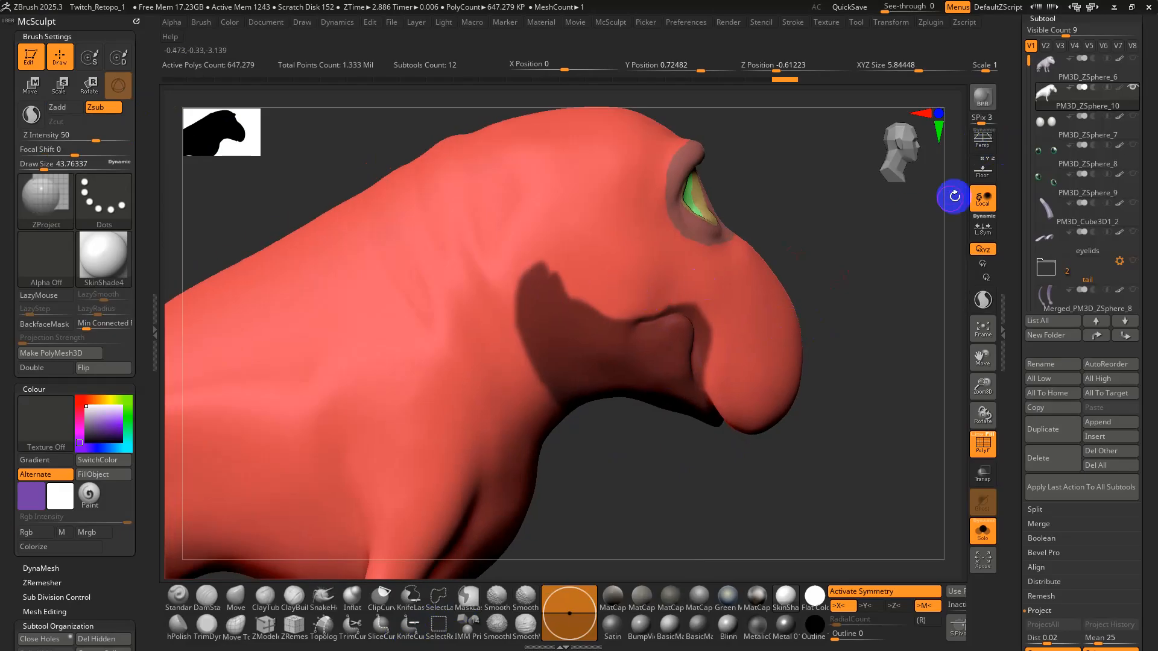
pyautogui.hotkey('ctrl', 'z')
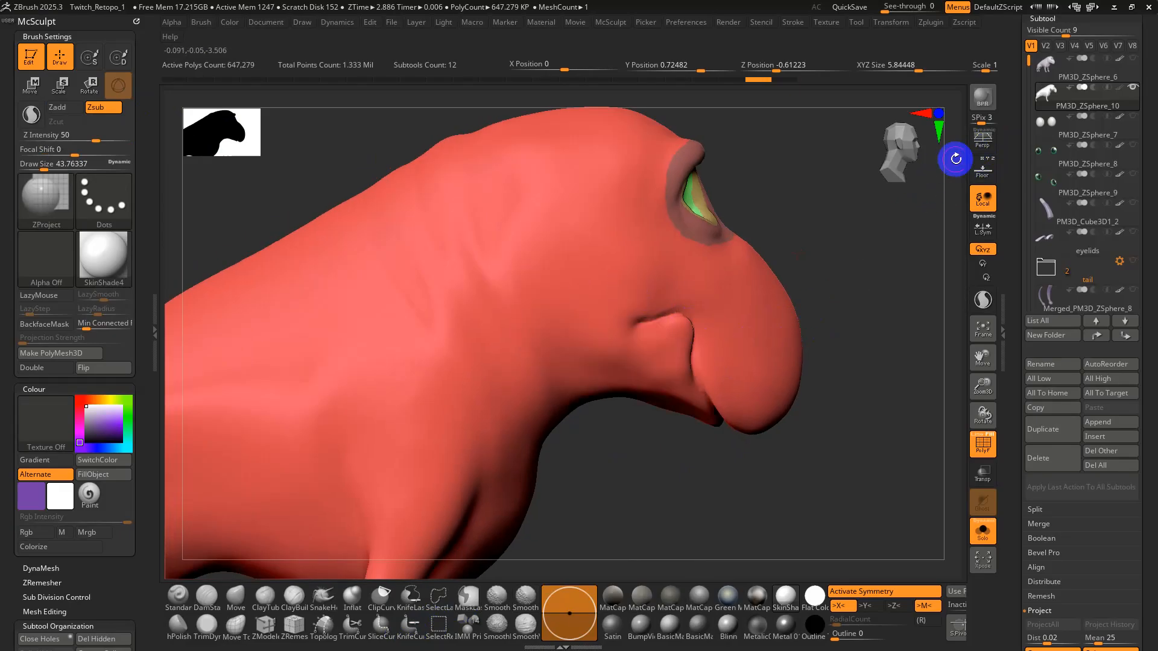
# Lasso a mask over the lower jaw in the side view with perspective off, following the mouth line back to the throat.
pyautogui.click(976, 140)
pyautogui.click(974, 140)
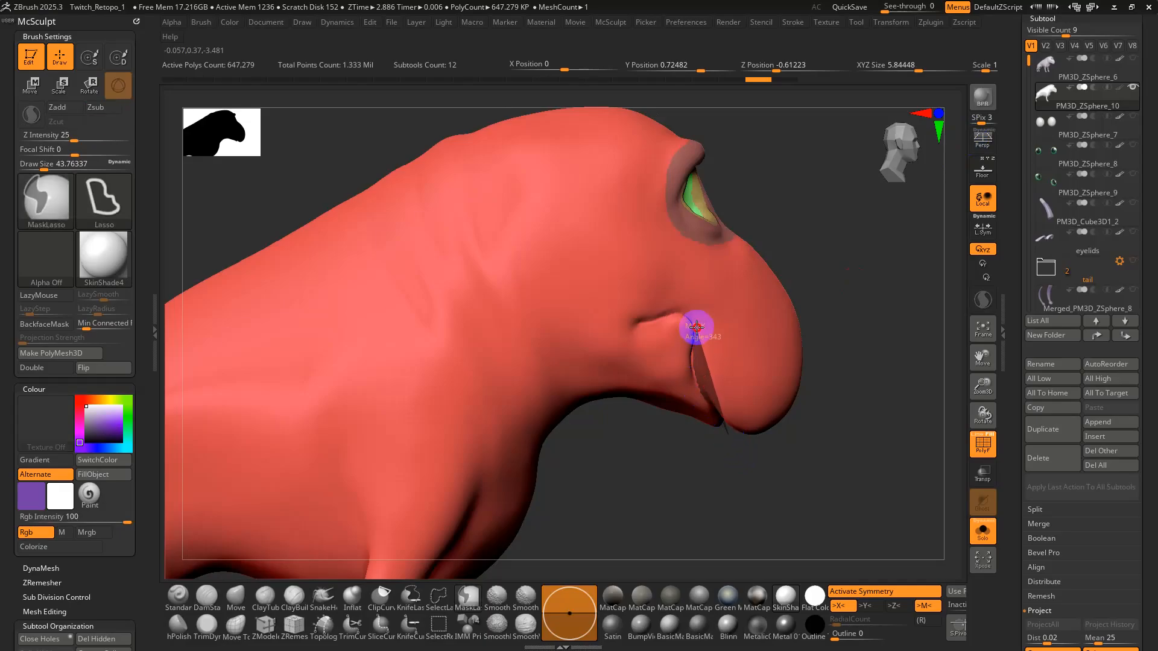
pyautogui.moveTo(677, 309)
pyautogui.keyDown('ctrl'); pyautogui.mouseDown()
pyautogui.moveTo(596, 325)
pyautogui.moveTo(599, 354)
pyautogui.moveTo(719, 429)
pyautogui.mouseUp(); pyautogui.keyUp('ctrl')
pyautogui.moveTo(629, 316)
pyautogui.keyDown('ctrl'); pyautogui.mouseDown()
pyautogui.moveTo(555, 315)
pyautogui.moveTo(627, 460)
pyautogui.moveTo(762, 474)
pyautogui.mouseUp(); pyautogui.keyUp('ctrl')
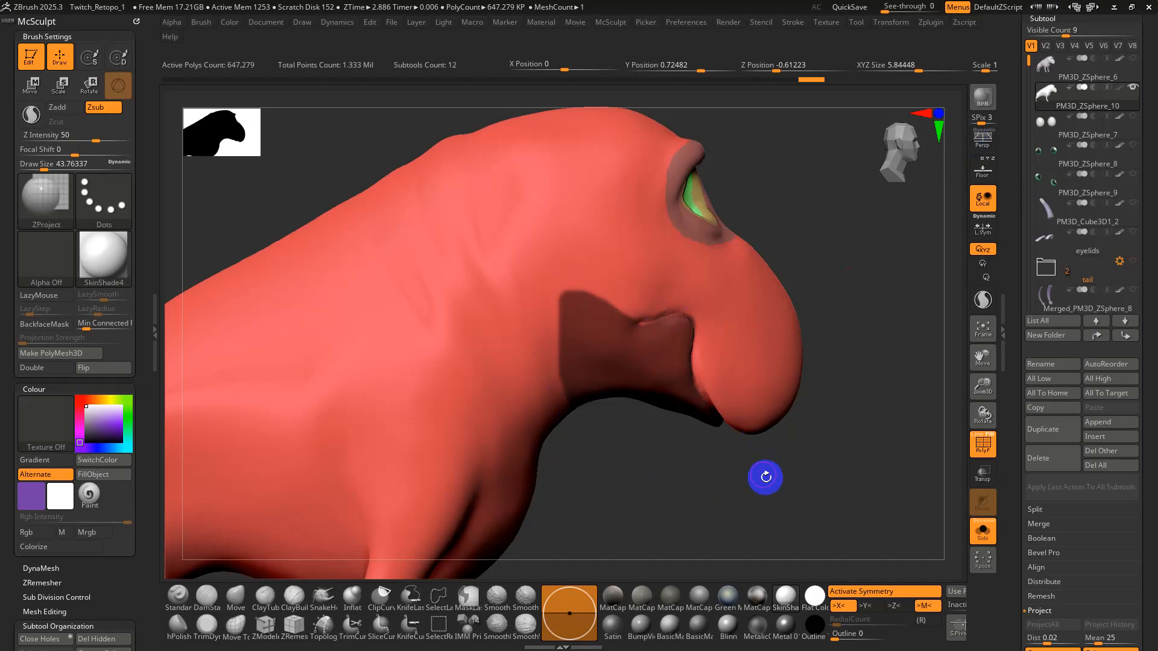
# Apply the Flat Color material and fill the gaps in the jaw mask near the mouth corner using MaskPen at draw size about 25.
pyautogui.click(814, 596)
pyautogui.moveTo(790, 539); pyautogui.dragTo(720, 309)
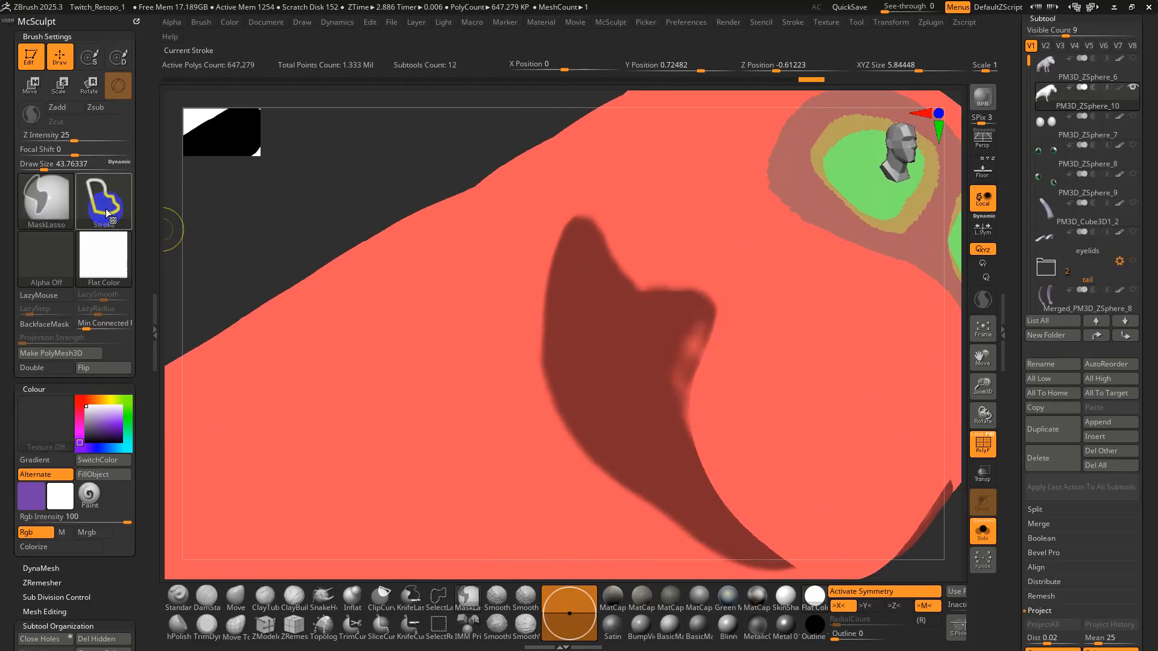
pyautogui.keyDown('ctrl'); pyautogui.click(52, 201); pyautogui.keyUp('ctrl')
pyautogui.keyDown('ctrl'); pyautogui.click(106, 205); pyautogui.keyUp('ctrl')
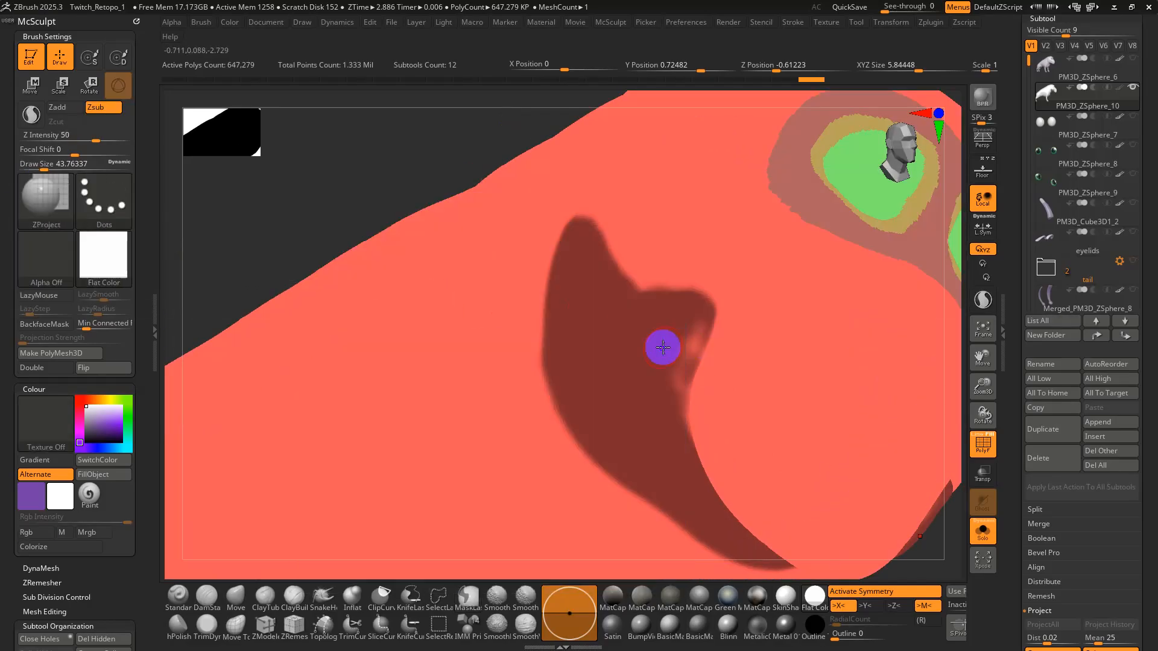
pyautogui.press('s')
pyautogui.moveTo(708, 342); pyautogui.dragTo(690, 351)
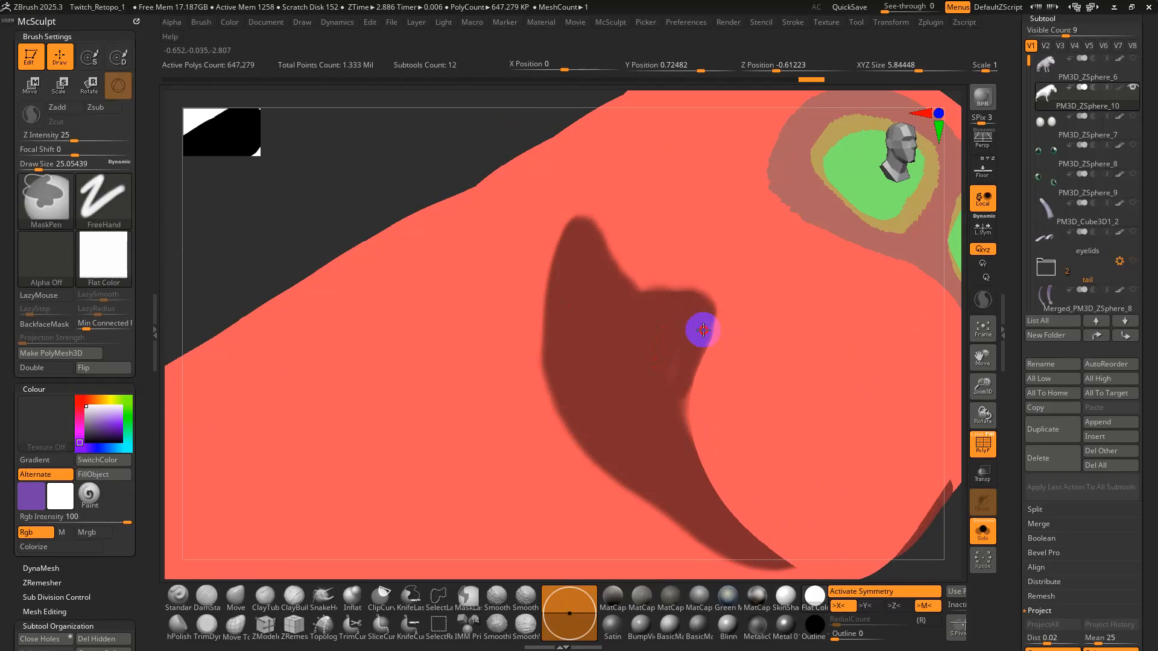
# Restore the SkinShade4 material and clean up the jaw mask's edge along the mouth crease.
pyautogui.moveTo(685, 439)
pyautogui.mouseDown(button='right')
pyautogui.moveTo(724, 390)
pyautogui.moveTo(682, 373)
pyautogui.mouseUp(button='right')
pyautogui.click(791, 599)
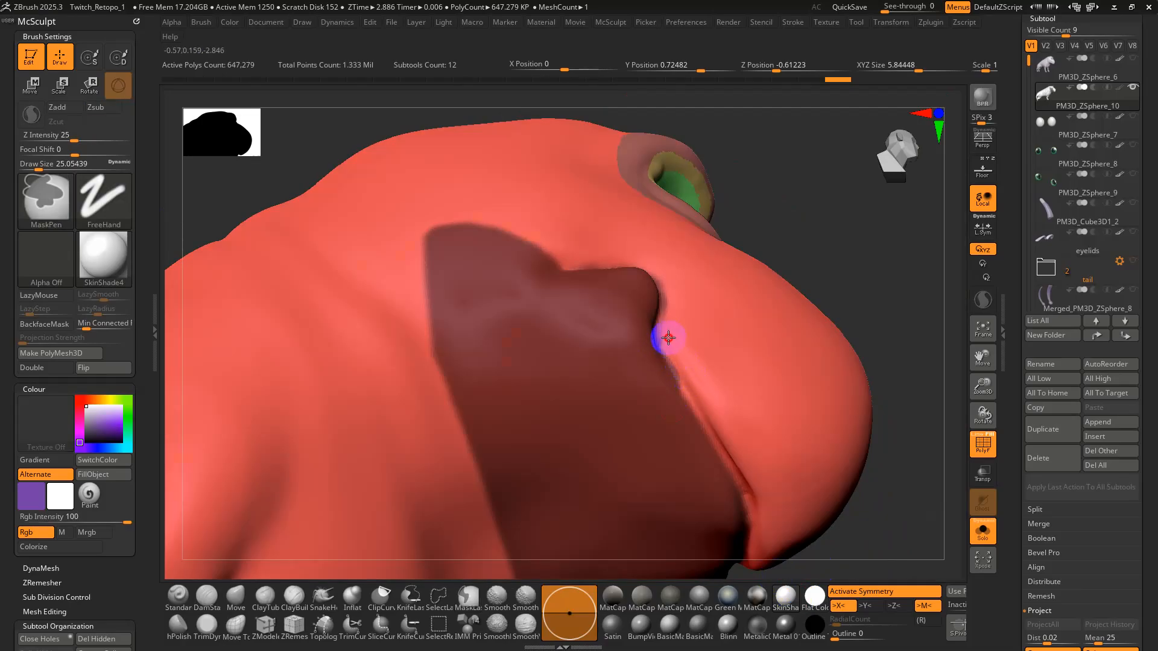
pyautogui.moveTo(664, 269)
pyautogui.mouseDown(button='right')
pyautogui.moveTo(668, 284)
pyautogui.moveTo(705, 277)
pyautogui.moveTo(679, 265)
pyautogui.moveTo(644, 321)
pyautogui.mouseUp(button='right')
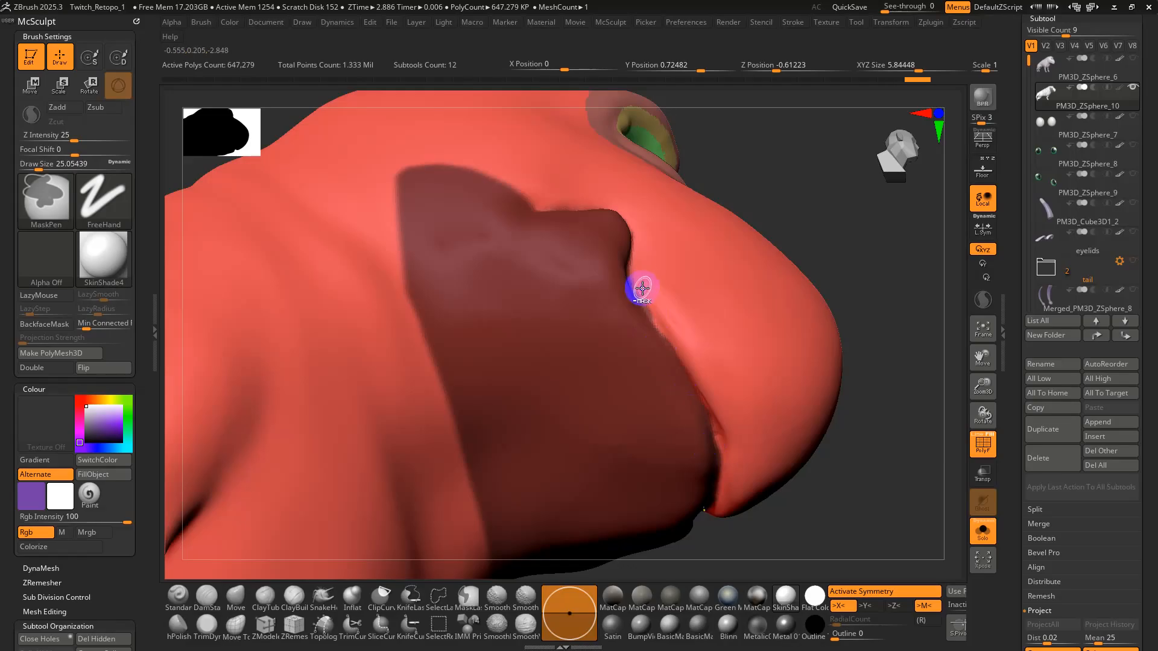
pyautogui.keyDown('ctrl'); pyautogui.moveTo(687, 361); pyautogui.dragTo(702, 392); pyautogui.keyUp('ctrl')
pyautogui.moveTo(746, 427)
pyautogui.mouseDown(button='right')
pyautogui.moveTo(690, 300)
pyautogui.moveTo(695, 388)
pyautogui.mouseUp(button='right')
pyautogui.moveTo(708, 346); pyautogui.dragTo(747, 292, button='right')
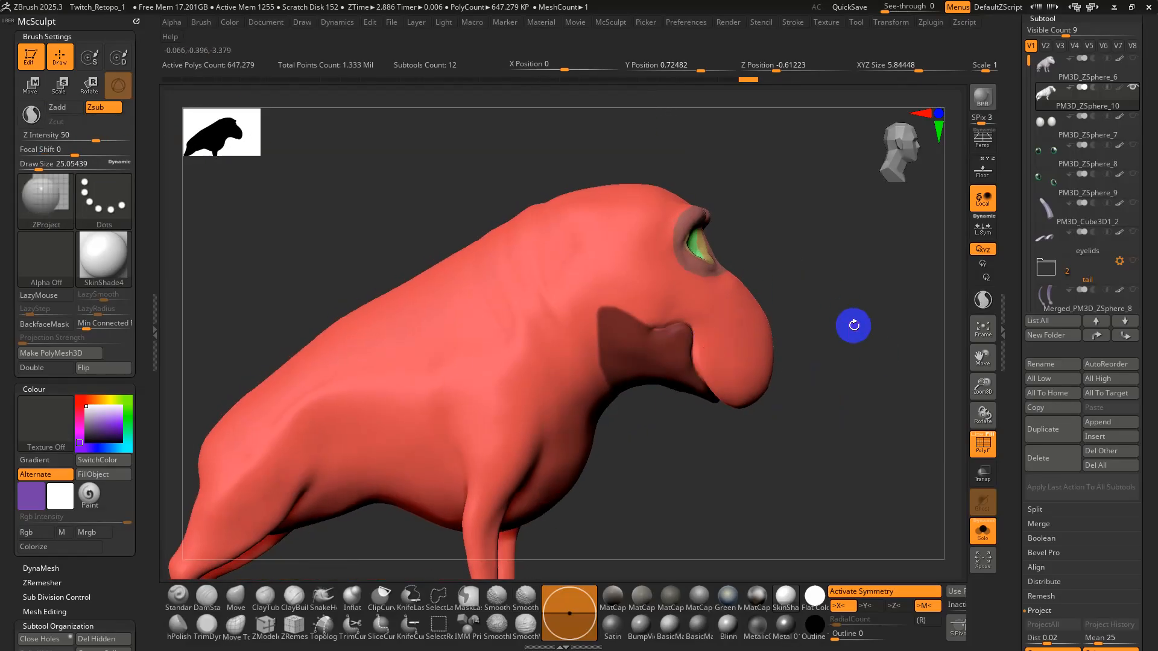
# Make the masked lower jaw its own polygroup and mask everything on the body except that polygroup.
pyautogui.keyDown('shift'); pyautogui.moveTo(852, 325); pyautogui.dragTo(862, 326, button='right'); pyautogui.keyUp('shift')
pyautogui.hotkey('ctrl', 'w')
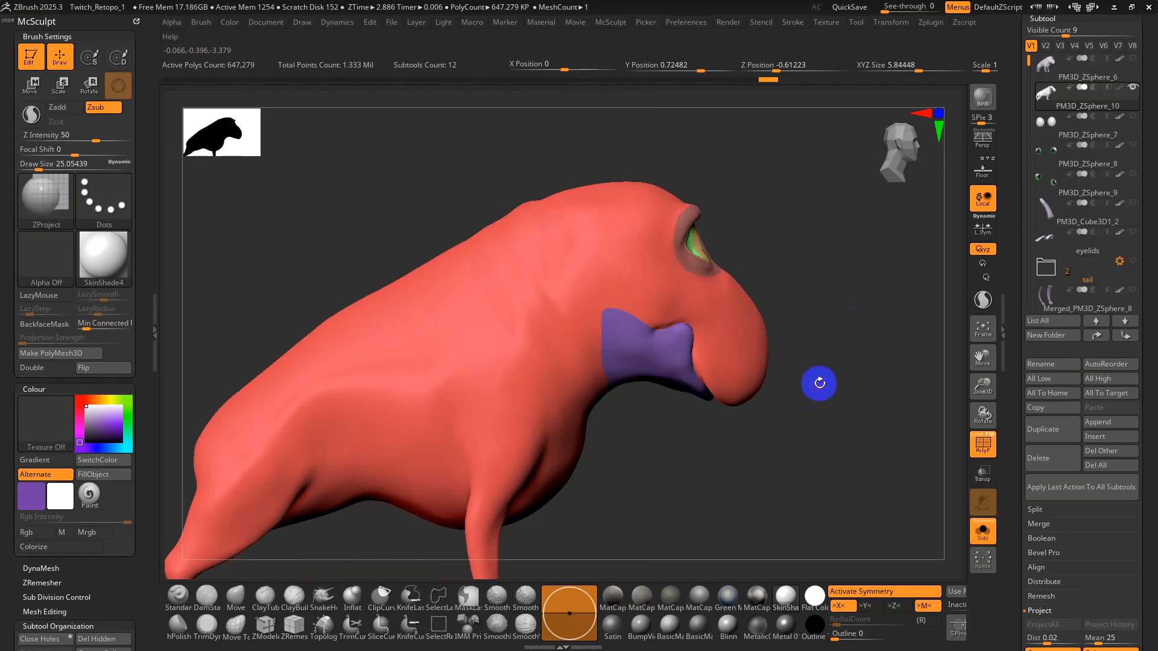
pyautogui.press('w')
pyautogui.keyDown('ctrl'); pyautogui.keyDown('shift'); pyautogui.click(637, 343); pyautogui.keyUp('shift'); pyautogui.keyUp('ctrl')
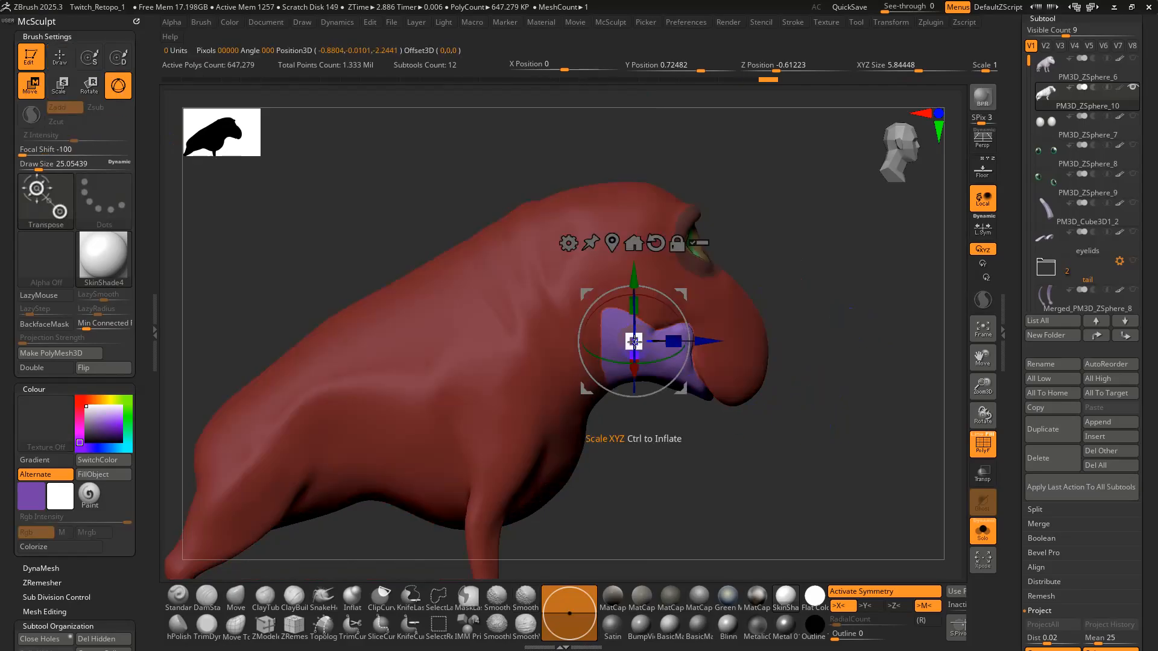
# Blur the mask edge, place the transform gizmo's pivot at the jaw hinge, and rotate the lower jaw down to open the mouth.
pyautogui.keyDown('ctrl'); pyautogui.moveTo(763, 426); pyautogui.dragTo(784, 481, button='right'); pyautogui.keyUp('ctrl')
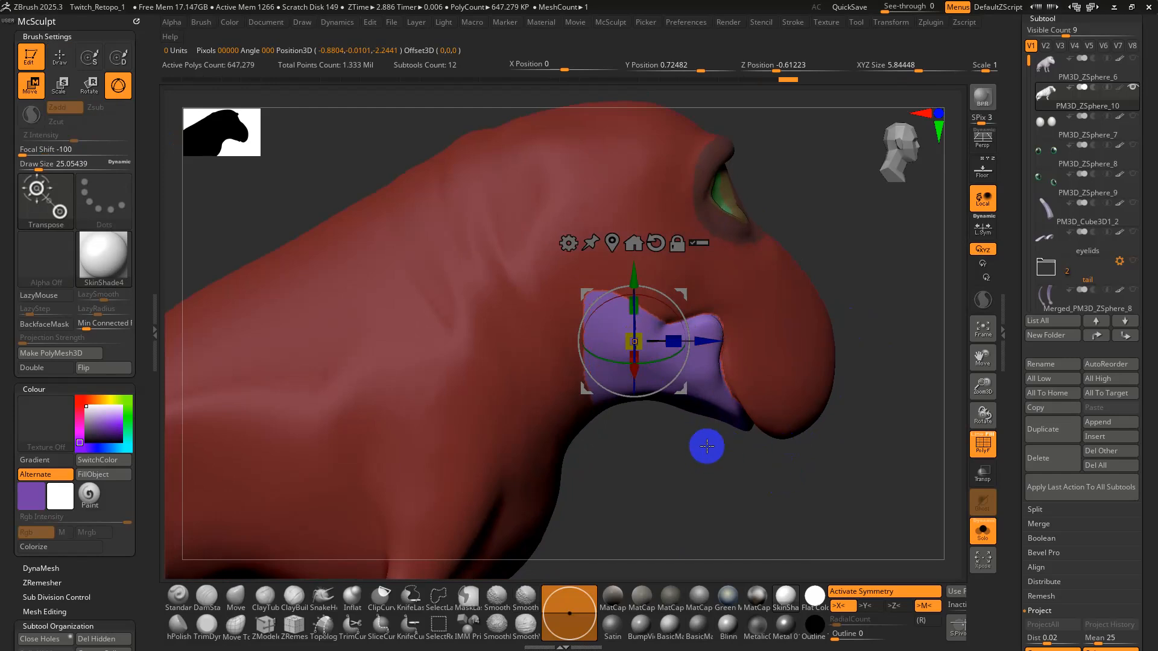
pyautogui.press('q')
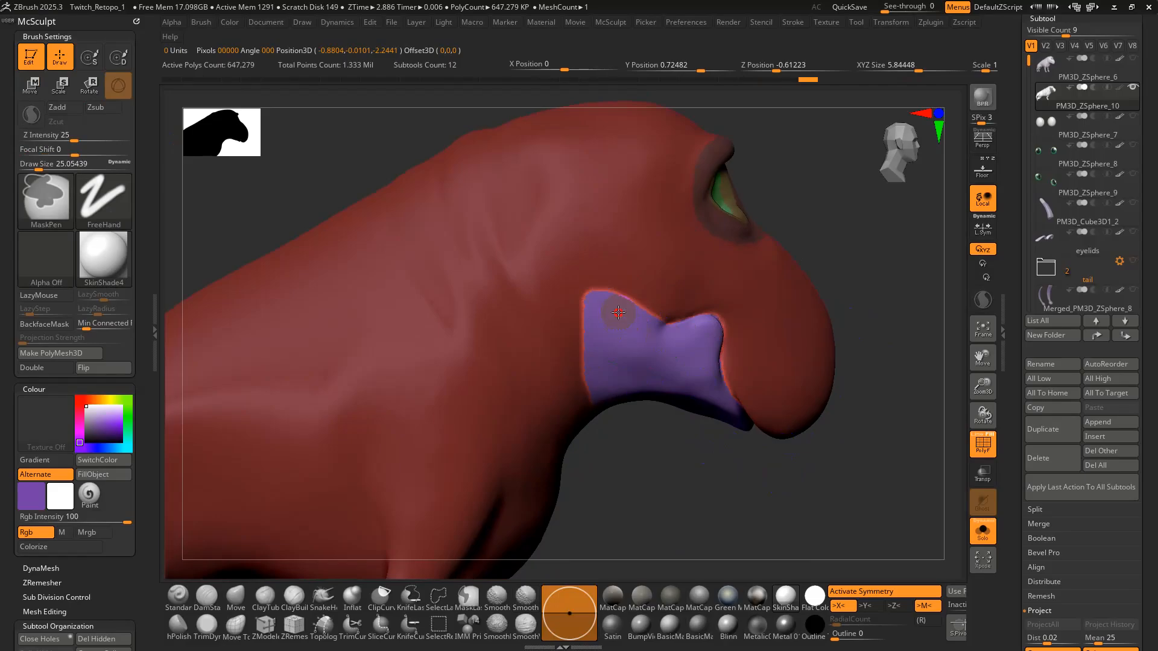
pyautogui.press('e')
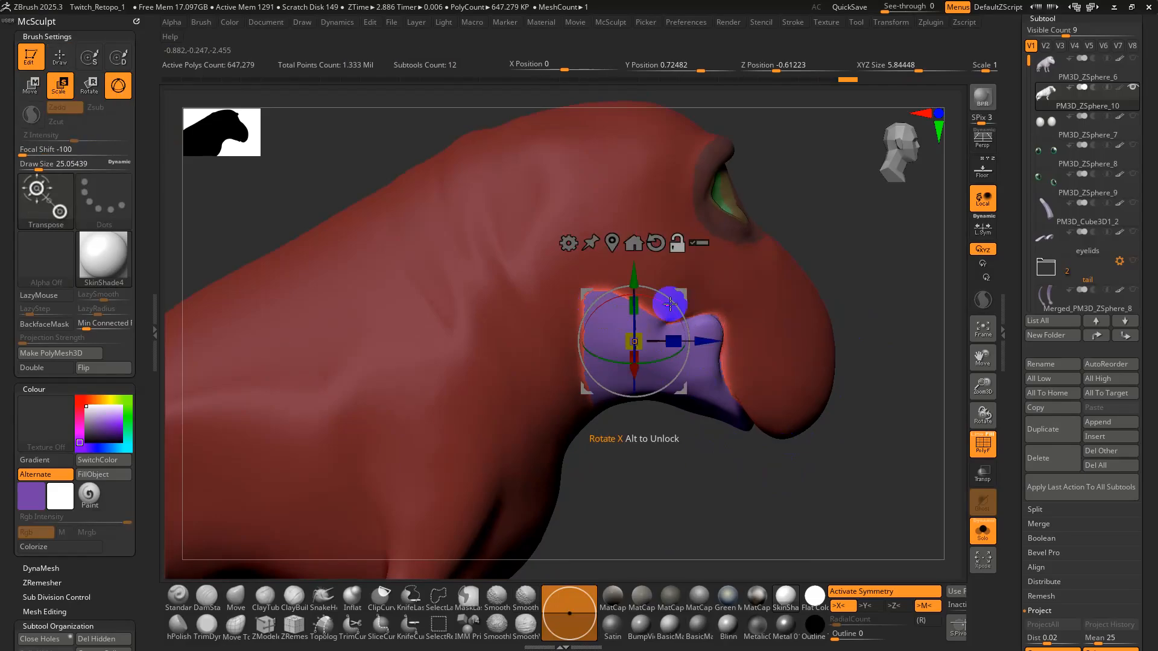
pyautogui.click(612, 243)
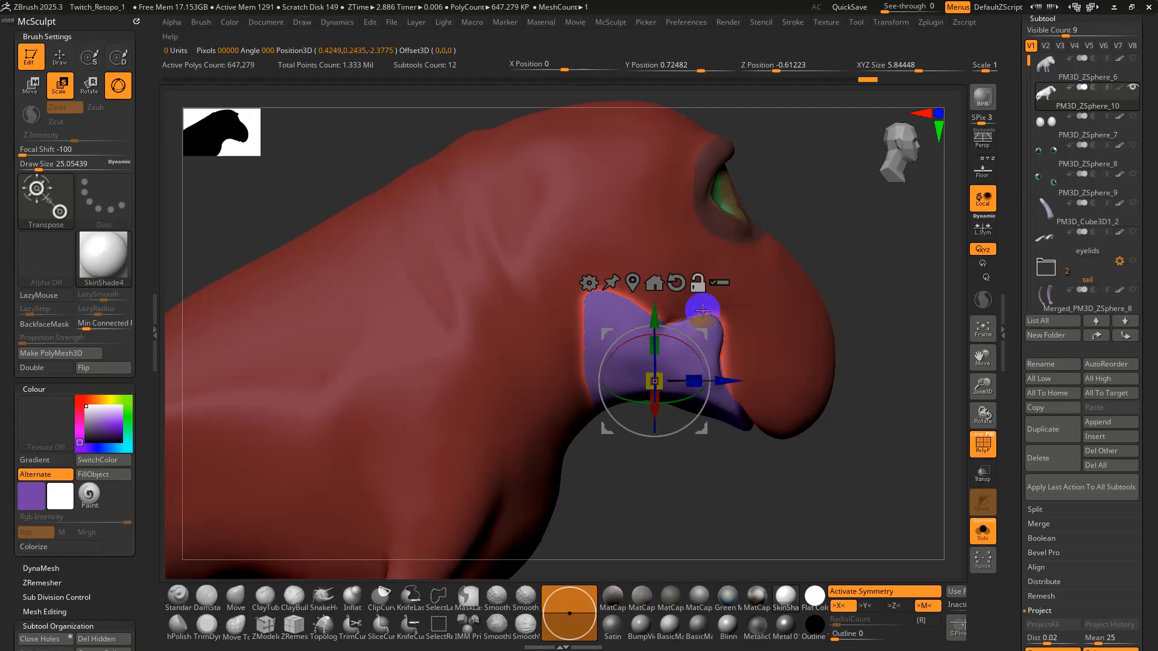
pyautogui.moveTo(702, 334); pyautogui.dragTo(662, 331)
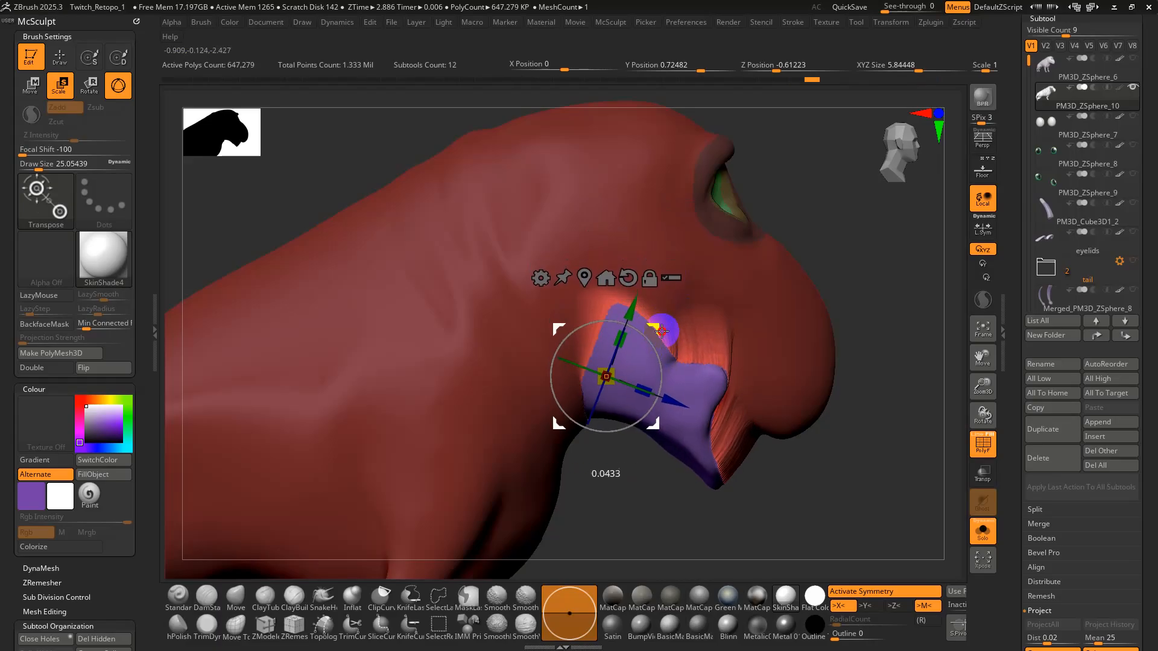
# Clear the mask and try smoothing the throat beneath the jaw hinge with Smooth Stronger at draw size about 104.
pyautogui.moveTo(844, 482); pyautogui.dragTo(851, 416, button='right')
pyautogui.press('q')
pyautogui.keyDown('ctrl'); pyautogui.moveTo(850, 416); pyautogui.dragTo(834, 455); pyautogui.keyUp('ctrl')
pyautogui.moveTo(834, 455); pyautogui.dragTo(880, 456, button='right')
pyautogui.press('s')
pyautogui.moveTo(603, 395)
pyautogui.mouseDown()
pyautogui.moveTo(582, 397)
pyautogui.moveTo(595, 429)
pyautogui.mouseUp()
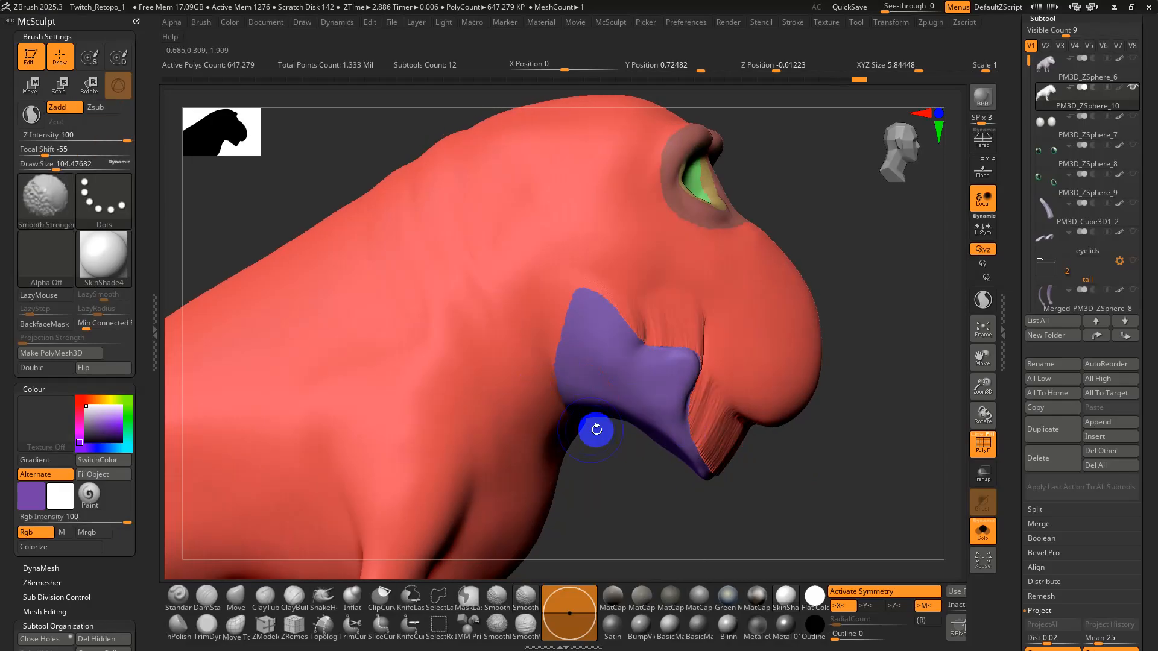
# Step through the edit history to compare the jaw poses, return to the opened jaw, and clear the mask.
pyautogui.moveTo(596, 428)
pyautogui.keyDown('ctrl'); pyautogui.mouseDown(button='right')
pyautogui.moveTo(625, 382)
pyautogui.moveTo(623, 392)
pyautogui.moveTo(704, 417)
pyautogui.moveTo(669, 372)
pyautogui.mouseUp(button='right'); pyautogui.keyUp('ctrl')
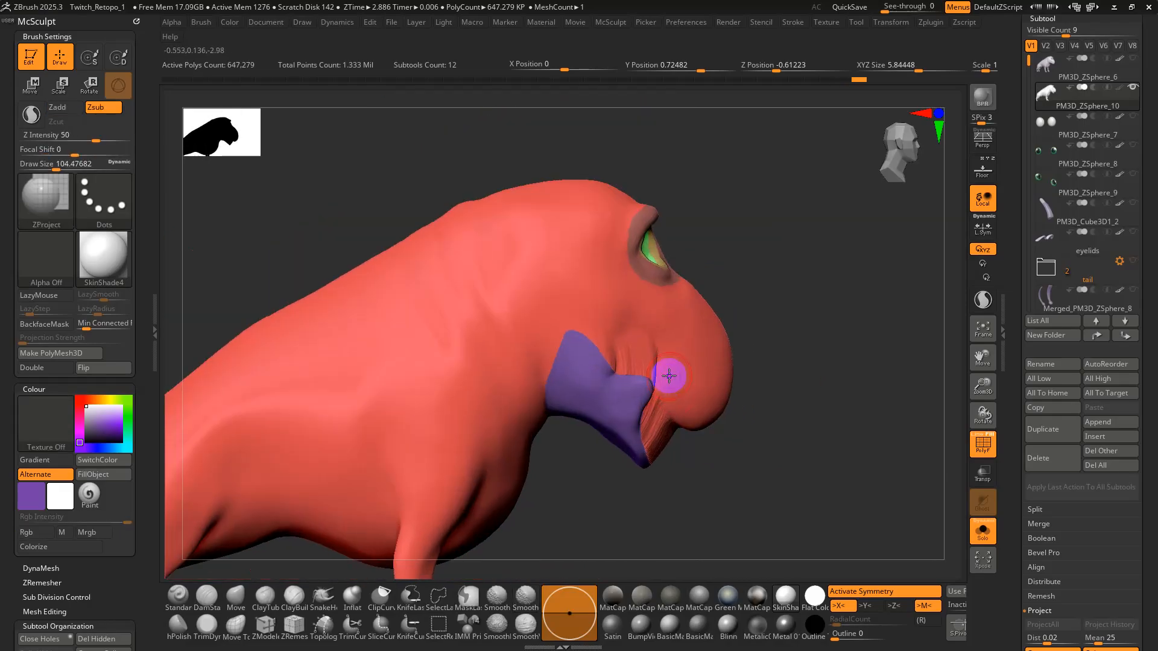
pyautogui.keyDown('ctrl'); pyautogui.click(739, 401); pyautogui.keyUp('ctrl')
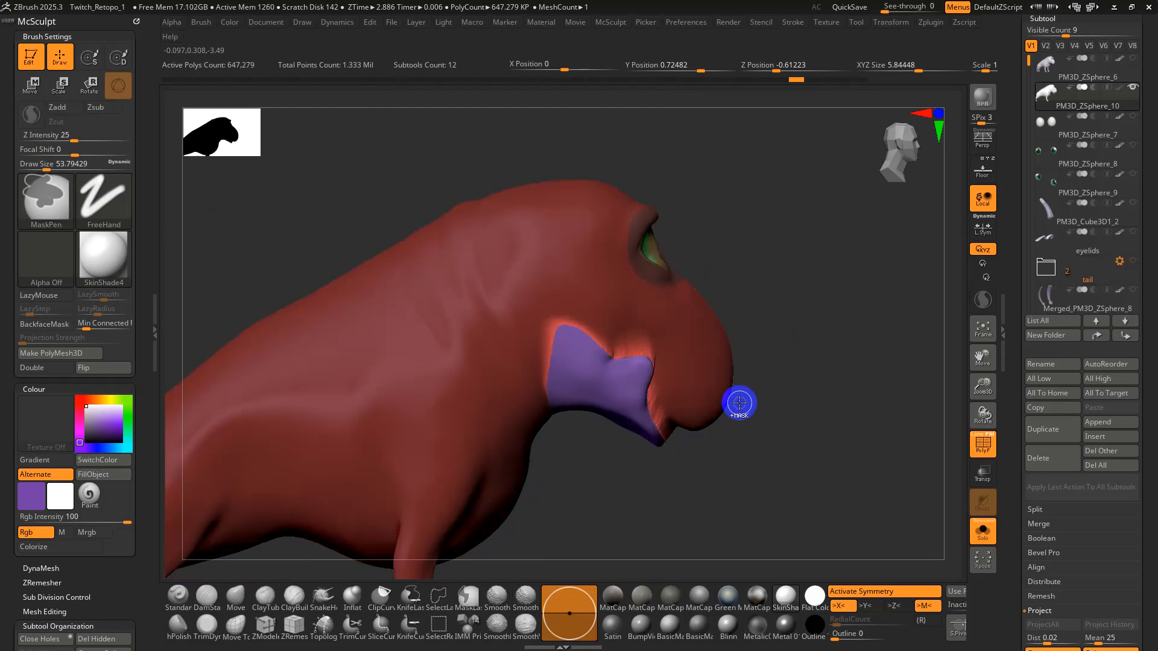
pyautogui.hotkey('ctrl', 'shift', 'z')
pyautogui.hotkey('ctrl', 'shift', 'z')
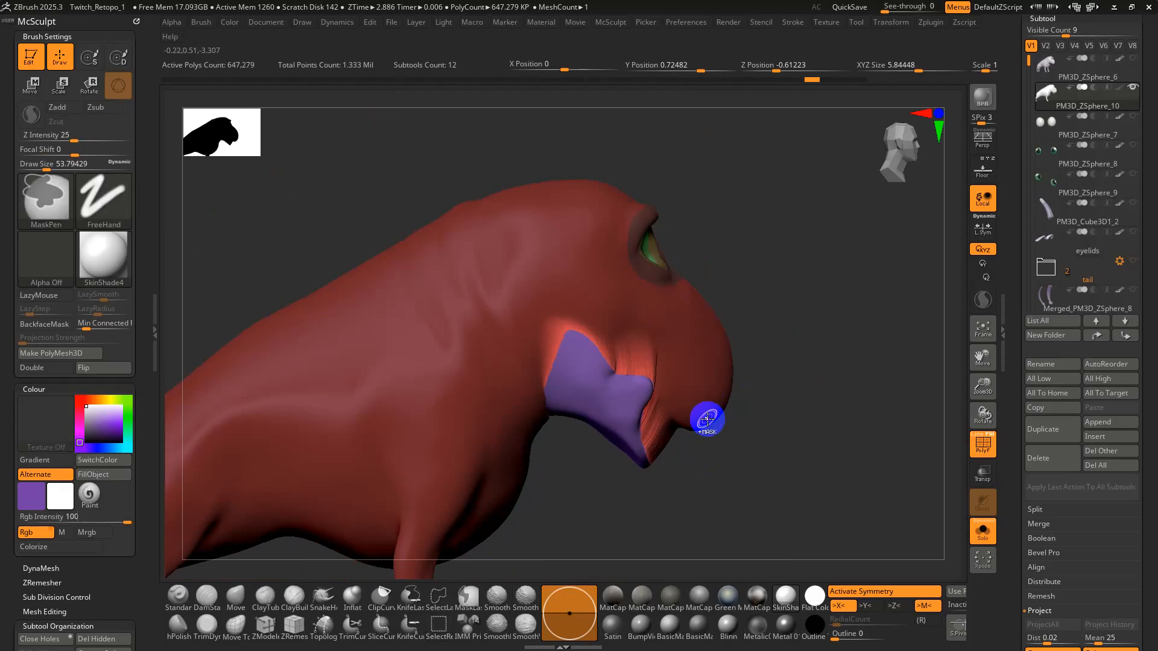
pyautogui.hotkey('ctrl', 'z')
pyautogui.keyDown('ctrl'); pyautogui.moveTo(761, 469); pyautogui.dragTo(749, 481); pyautogui.keyUp('ctrl')
pyautogui.moveTo(684, 414); pyautogui.dragTo(692, 429, button='right')
pyautogui.rightClick(692, 429)
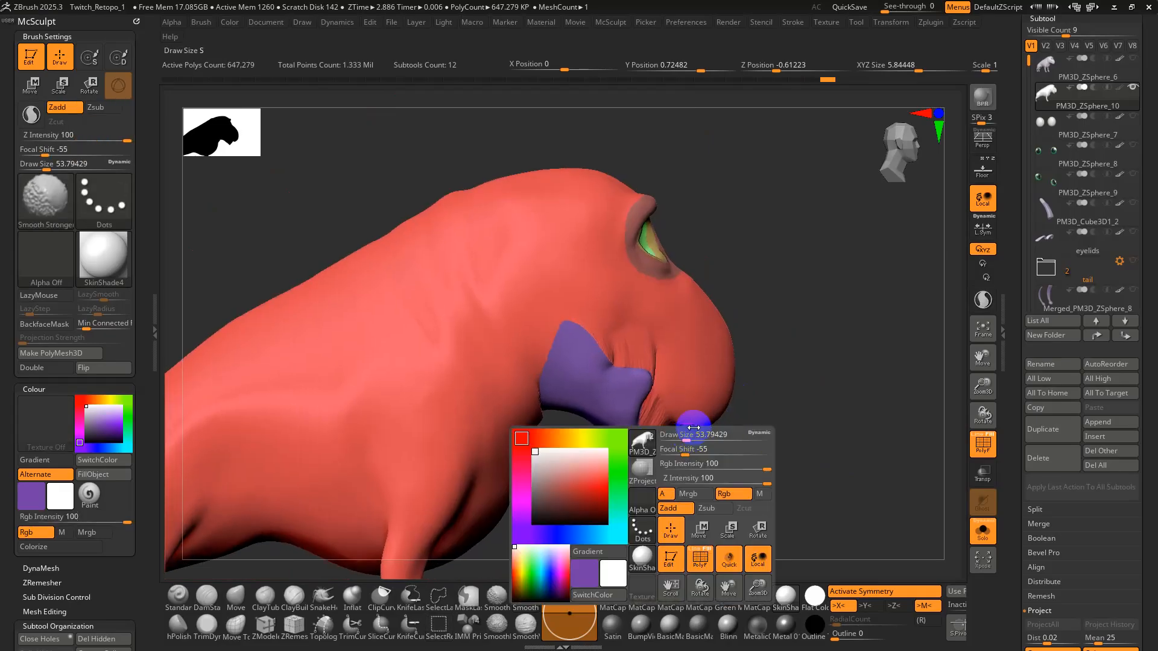
pyautogui.hotkey('shift', 'f')
pyautogui.hotkey('shift', 'f')
# Mask the lower jaw polygroup and change the masking brush from MaskPen to MaskLasso.
pyautogui.keyDown('ctrl'); pyautogui.moveTo(647, 363); pyautogui.dragTo(654, 418, button='right'); pyautogui.keyUp('ctrl')
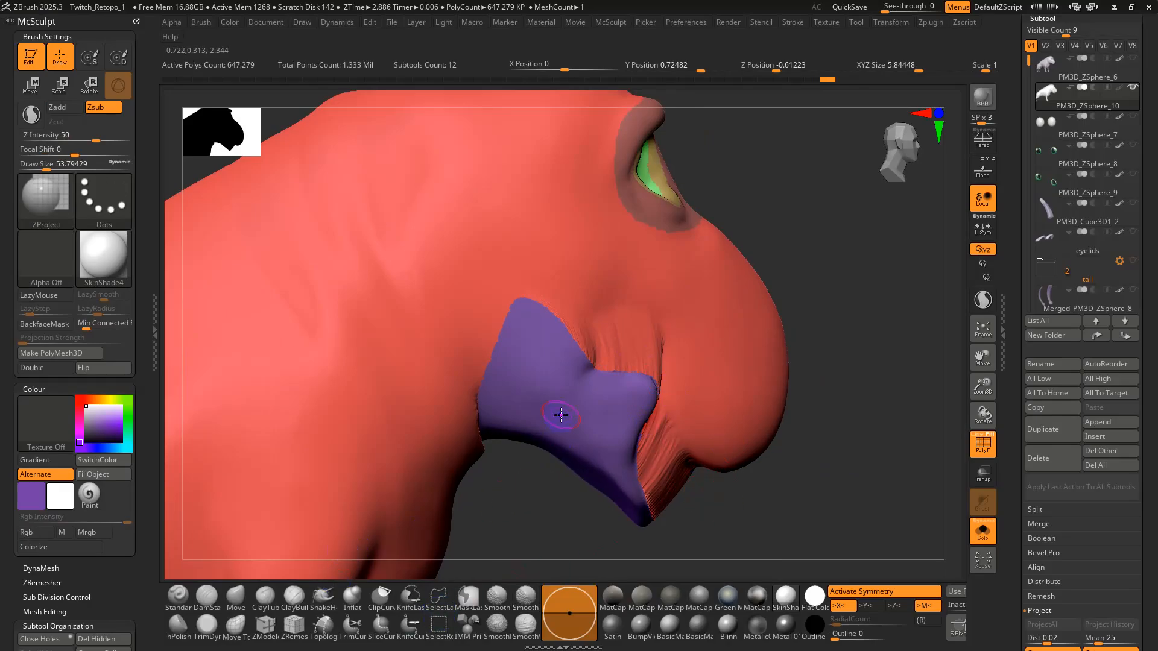
pyautogui.press('w')
pyautogui.keyDown('ctrl'); pyautogui.click(595, 447); pyautogui.keyUp('ctrl')
pyautogui.keyDown('ctrl'); pyautogui.click(846, 479); pyautogui.keyUp('ctrl')
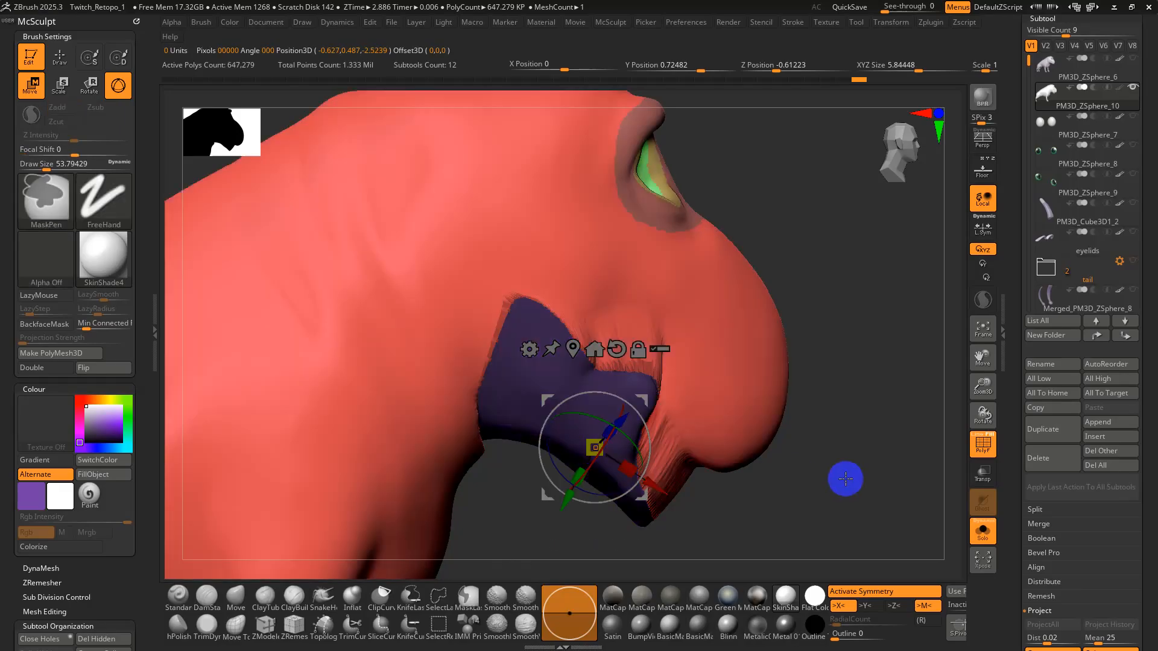
pyautogui.press('q')
pyautogui.keyDown('ctrl'); pyautogui.click(809, 498); pyautogui.keyUp('ctrl')
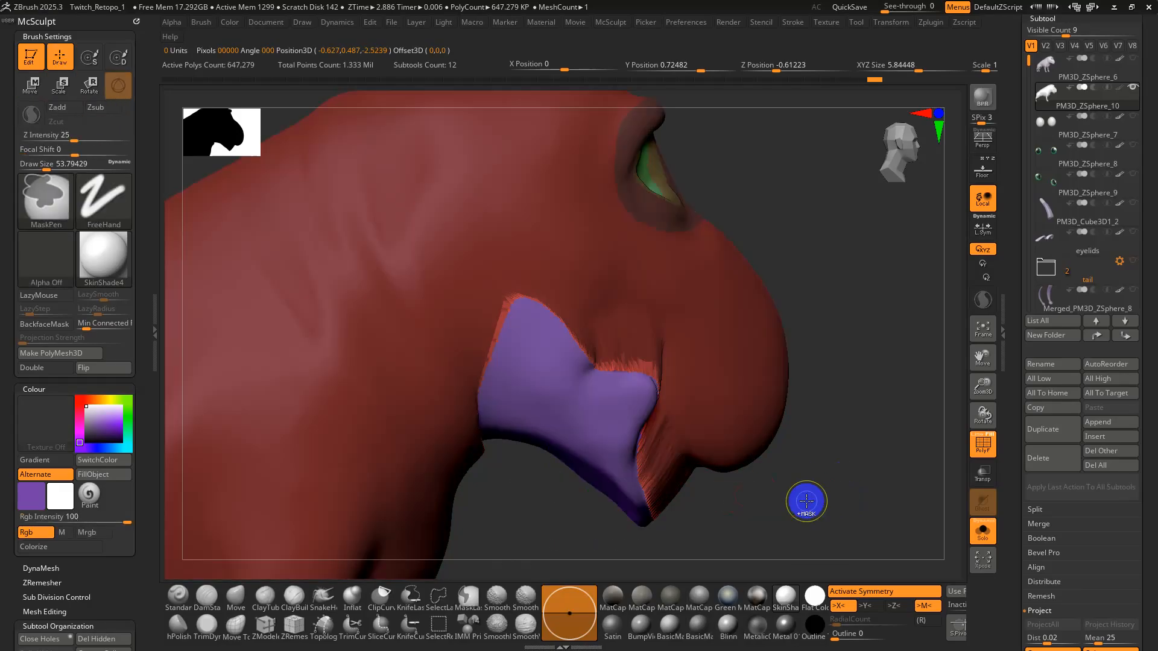
pyautogui.keyDown('ctrl'); pyautogui.click(703, 509); pyautogui.keyUp('ctrl')
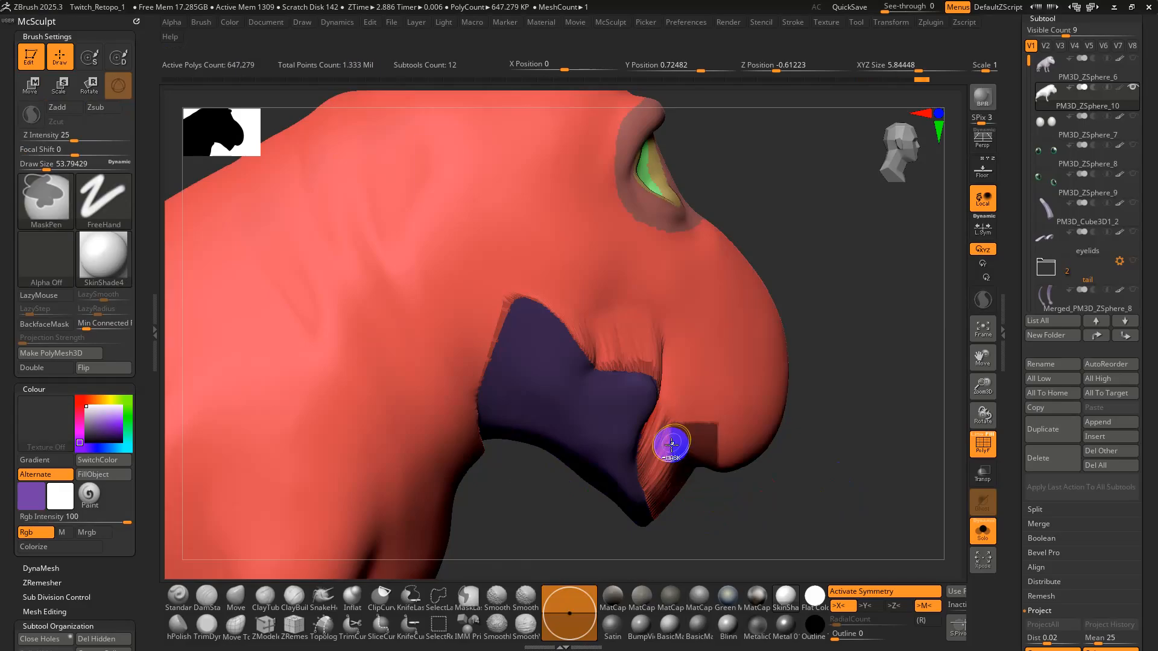
pyautogui.keyDown('ctrl'); pyautogui.click(42, 196); pyautogui.keyUp('ctrl')
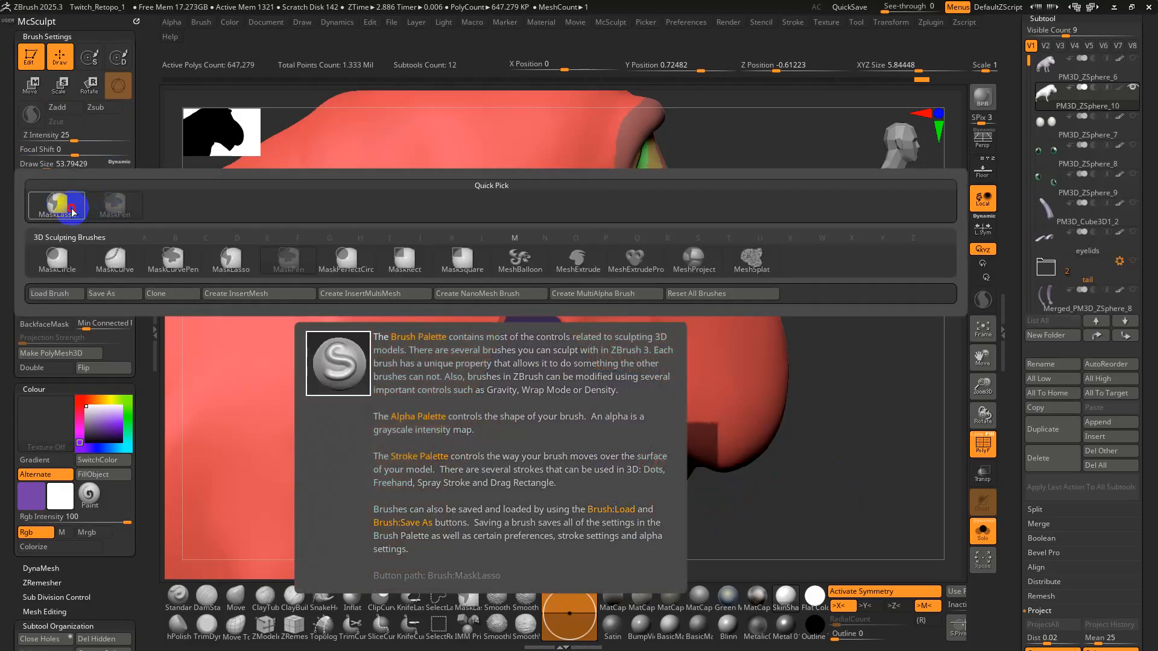
pyautogui.click(71, 211)
# Lasso a trial mask over the snout along the upper mouth edge, invert it, and clear it.
pyautogui.keyDown('ctrl'); pyautogui.moveTo(693, 460); pyautogui.dragTo(826, 496); pyautogui.keyUp('ctrl')
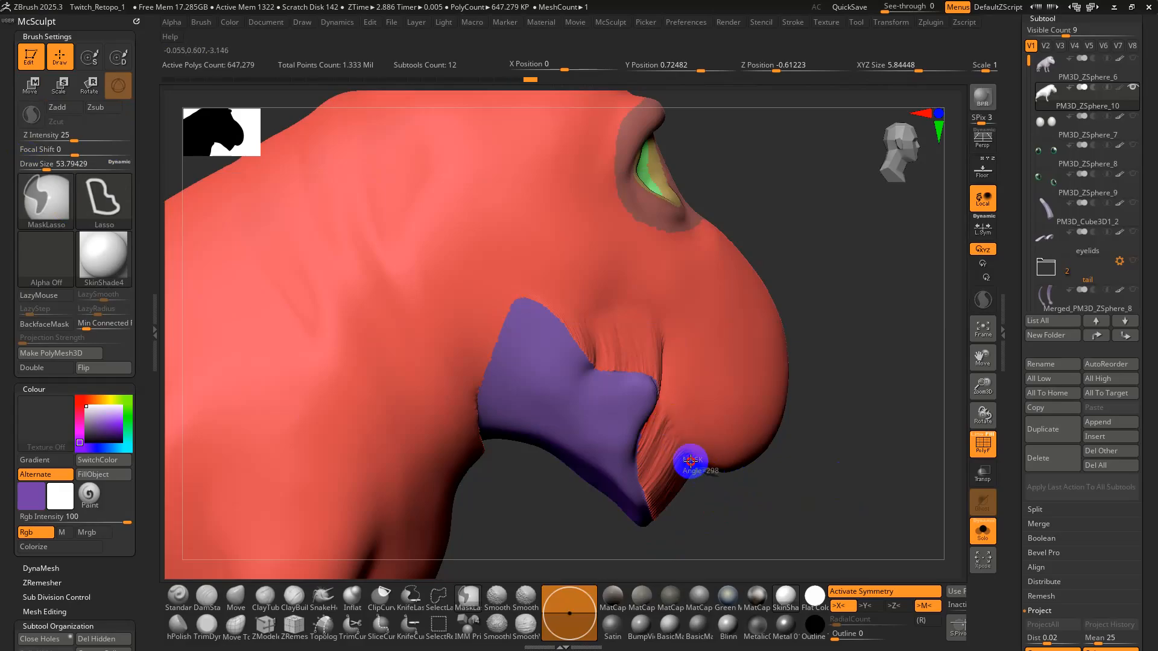
pyautogui.moveTo(664, 393)
pyautogui.keyDown('ctrl'); pyautogui.mouseDown()
pyautogui.moveTo(662, 347)
pyautogui.moveTo(597, 302)
pyautogui.moveTo(563, 315)
pyautogui.moveTo(506, 297)
pyautogui.moveTo(697, 197)
pyautogui.moveTo(951, 460)
pyautogui.moveTo(935, 545)
pyautogui.mouseUp(); pyautogui.keyUp('ctrl')
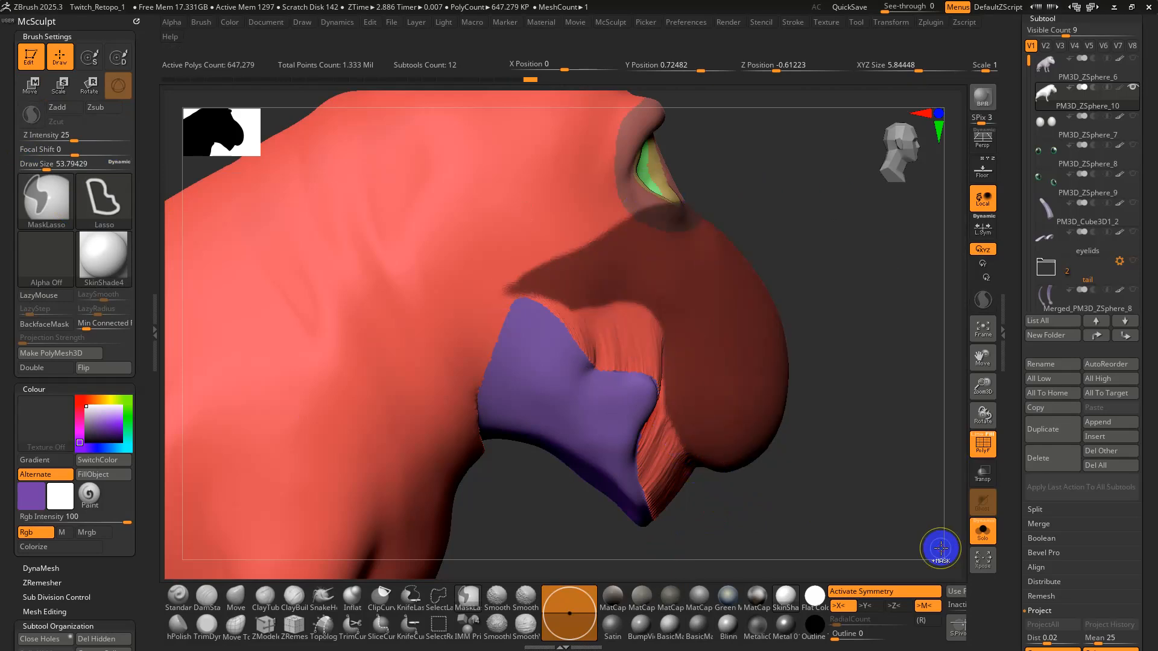
pyautogui.press('w')
pyautogui.keyDown('ctrl'); pyautogui.click(840, 470); pyautogui.keyUp('ctrl')
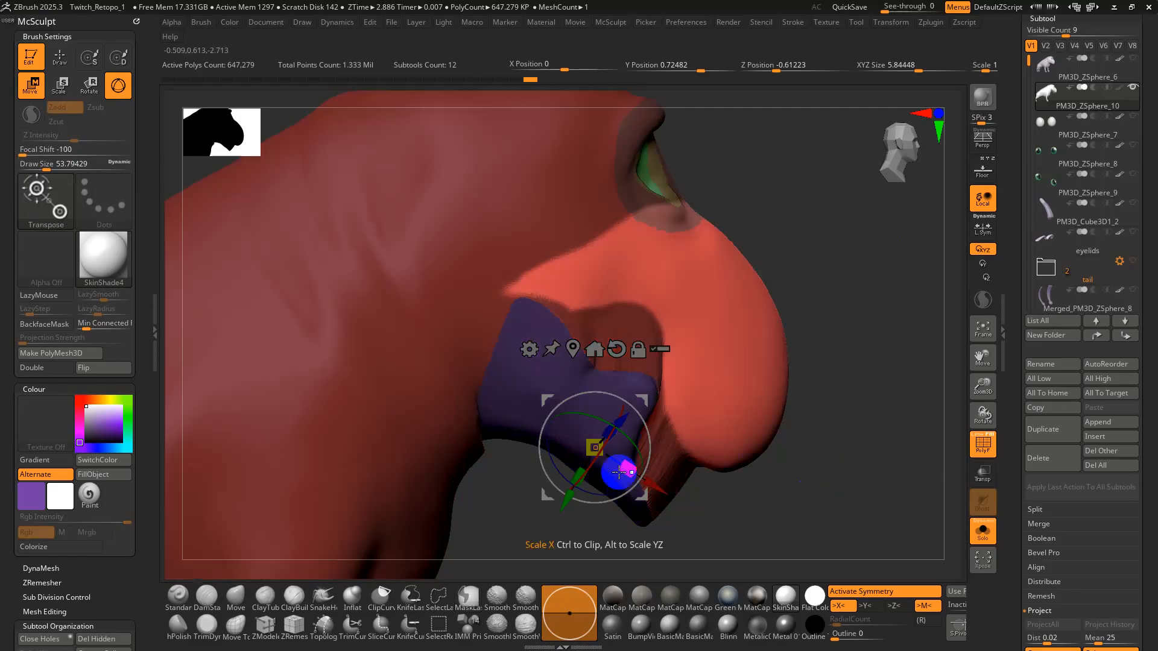
pyautogui.keyDown('ctrl'); pyautogui.moveTo(871, 490); pyautogui.dragTo(844, 512); pyautogui.keyUp('ctrl')
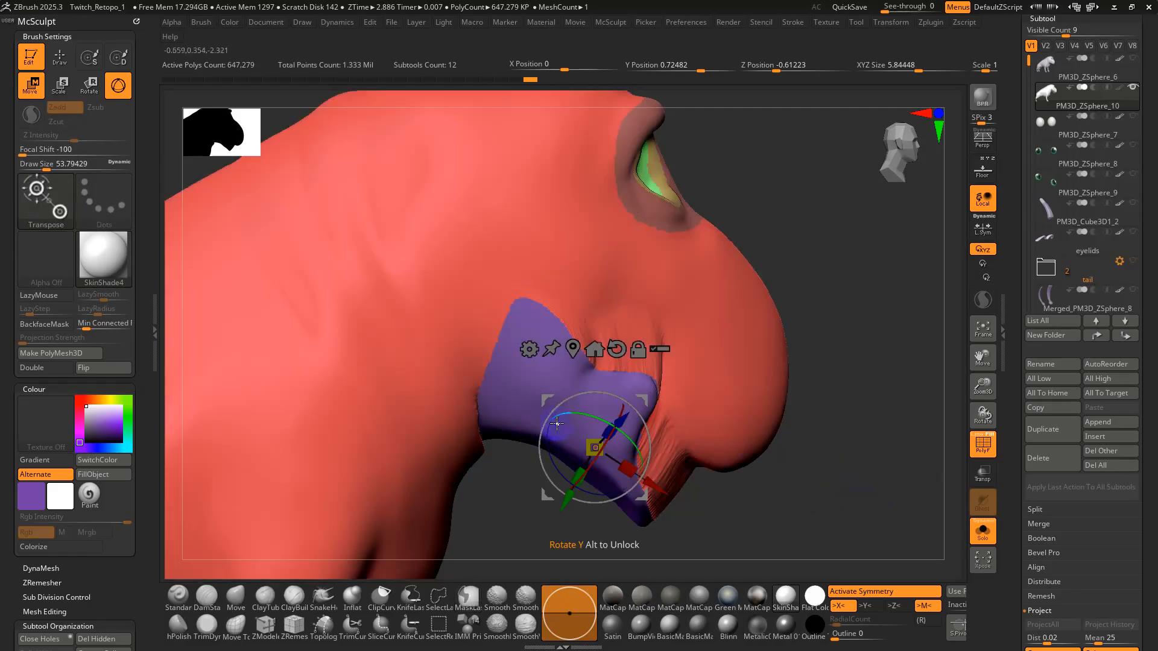
# Mask the lower jaw polygroup and add a lasso mask over the snout, following the upper edge of the stretched mouth strip.
pyautogui.keyDown('ctrl'); pyautogui.click(523, 387); pyautogui.keyUp('ctrl')
pyautogui.keyDown('ctrl'); pyautogui.click(878, 472); pyautogui.keyUp('ctrl')
pyautogui.press('q')
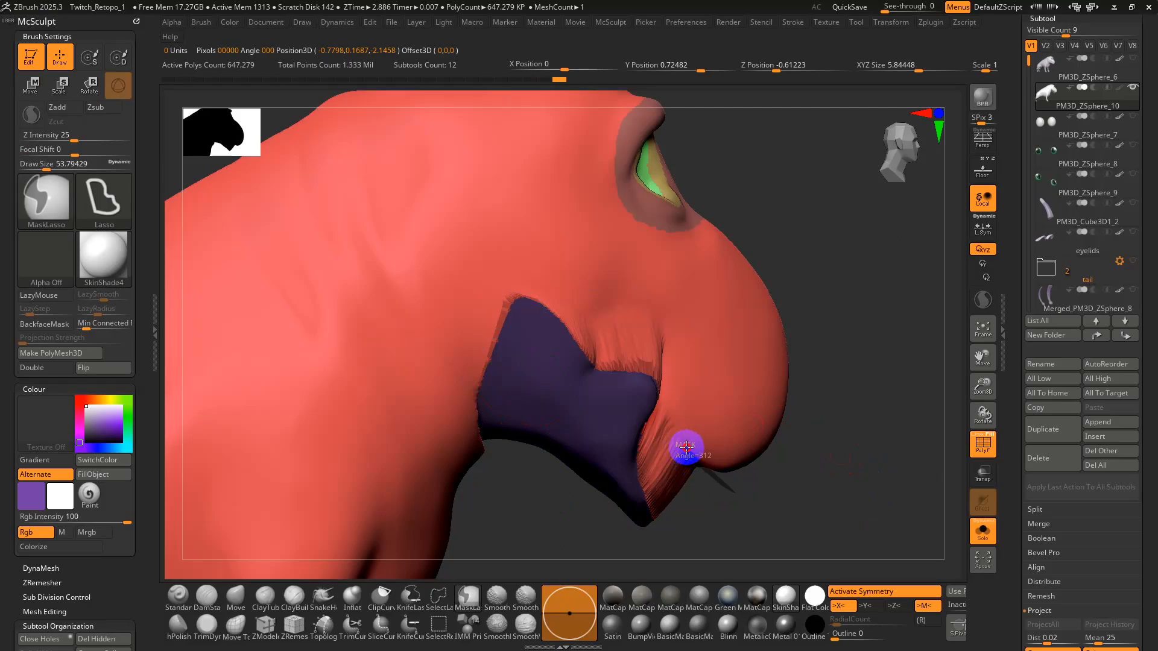
pyautogui.moveTo(663, 386); pyautogui.dragTo(662, 343)
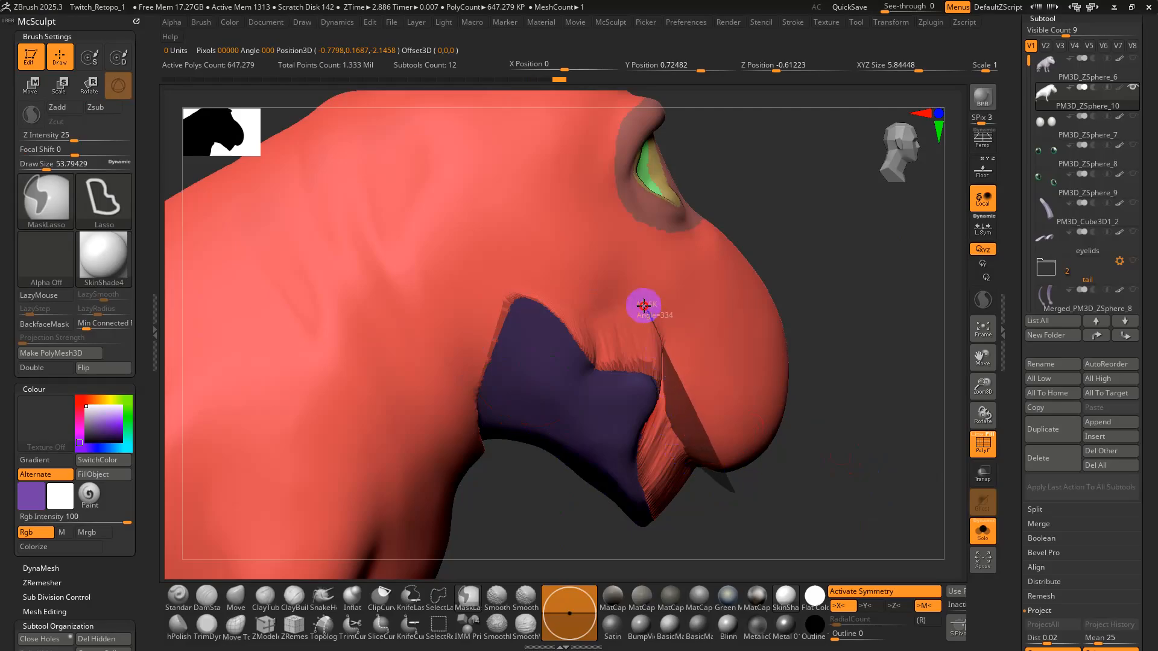
pyautogui.moveTo(644, 305); pyautogui.dragTo(548, 299)
pyautogui.moveTo(510, 299)
pyautogui.keyDown('ctrl'); pyautogui.mouseDown()
pyautogui.moveTo(506, 258)
pyautogui.moveTo(966, 418)
pyautogui.moveTo(950, 604)
pyautogui.mouseUp(); pyautogui.keyUp('ctrl')
# Extend the lasso mask over the remaining head and body, leaving only the stretched strip between snout and jaw unmasked.
pyautogui.keyDown('alt'); pyautogui.moveTo(844, 368); pyautogui.dragTo(761, 228); pyautogui.keyUp('alt')
pyautogui.keyDown('alt'); pyautogui.moveTo(729, 330); pyautogui.dragTo(781, 354); pyautogui.keyUp('alt')
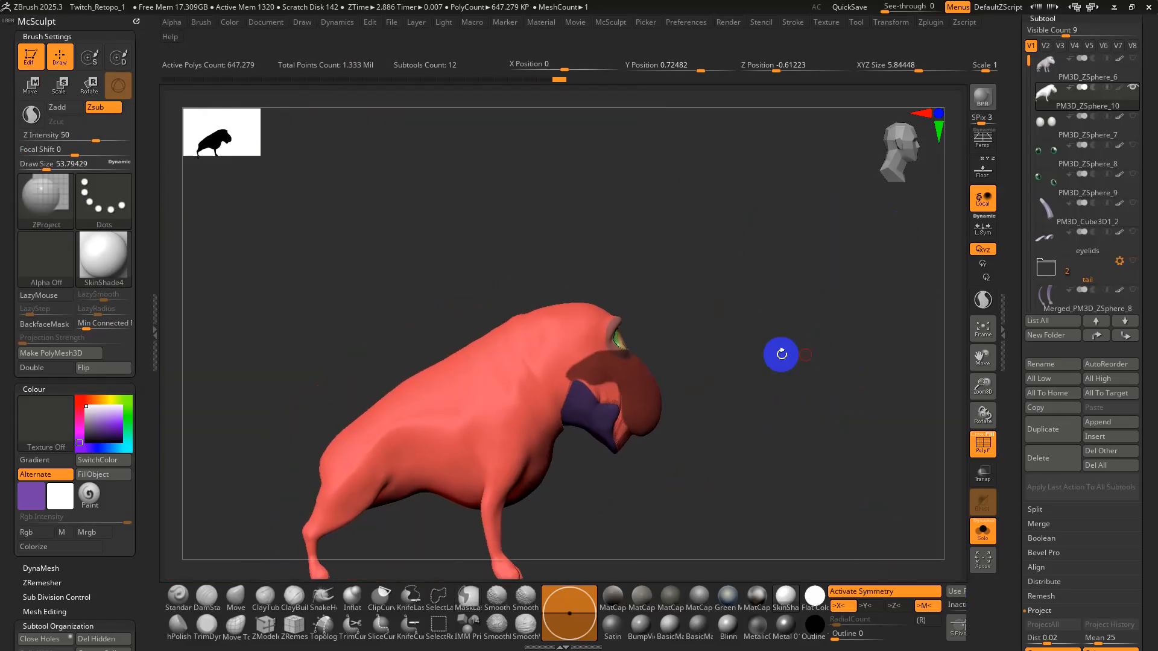
pyautogui.keyDown('ctrl'); pyautogui.moveTo(652, 351); pyautogui.dragTo(634, 239); pyautogui.keyUp('ctrl')
pyautogui.moveTo(677, 290)
pyautogui.keyDown('ctrl'); pyautogui.mouseDown()
pyautogui.moveTo(406, 509)
pyautogui.moveTo(320, 477)
pyautogui.mouseUp(); pyautogui.keyUp('ctrl')
pyautogui.moveTo(643, 297)
pyautogui.keyDown('ctrl'); pyautogui.mouseDown()
pyautogui.moveTo(449, 253)
pyautogui.moveTo(296, 529)
pyautogui.moveTo(307, 520)
pyautogui.mouseUp(); pyautogui.keyUp('ctrl')
pyautogui.moveTo(478, 301)
pyautogui.mouseDown()
pyautogui.moveTo(555, 143)
pyautogui.moveTo(485, 576)
pyautogui.moveTo(644, 527)
pyautogui.moveTo(650, 452)
pyautogui.mouseUp()
pyautogui.keyDown('alt'); pyautogui.moveTo(564, 447); pyautogui.dragTo(577, 490); pyautogui.keyUp('alt')
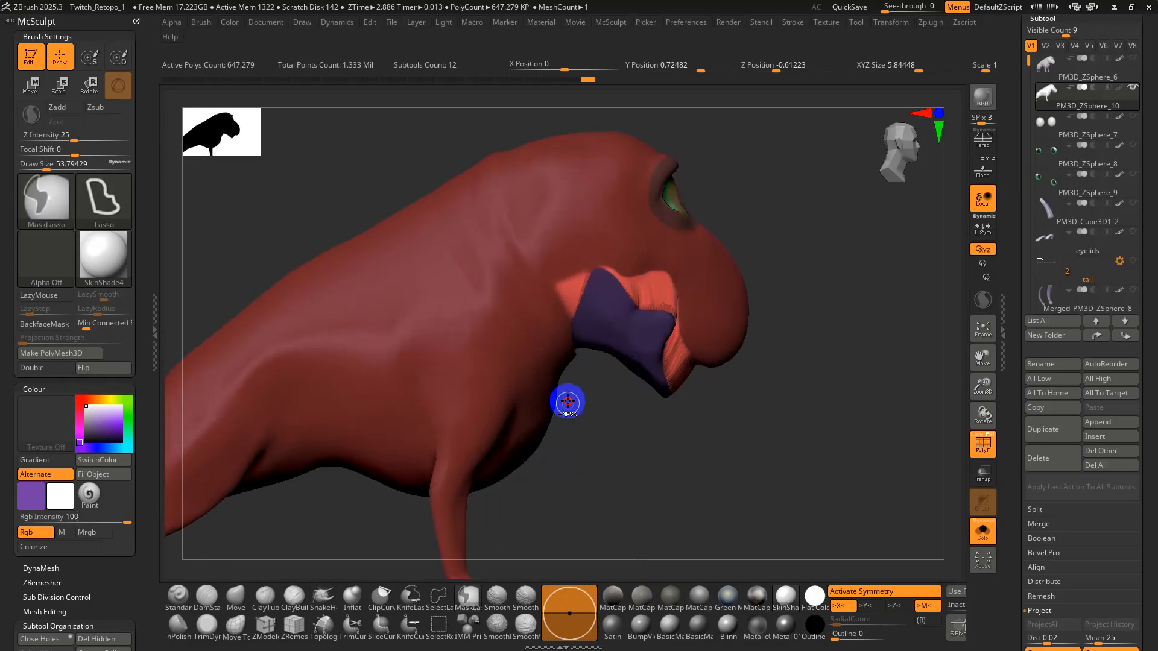
pyautogui.moveTo(608, 233)
pyautogui.keyDown('ctrl'); pyautogui.mouseDown()
pyautogui.moveTo(589, 201)
pyautogui.moveTo(559, 458)
pyautogui.moveTo(589, 472)
pyautogui.moveTo(767, 473)
pyautogui.moveTo(723, 468)
pyautogui.moveTo(752, 458)
pyautogui.mouseUp(); pyautogui.keyUp('ctrl')
# Reposition the gizmo on the unmasked mouth strip and, with symmetry off, move the strip sideways about 0.80 along X.
pyautogui.press('w')
pyautogui.moveTo(754, 344)
pyautogui.mouseDown()
pyautogui.moveTo(741, 413)
pyautogui.moveTo(806, 458)
pyautogui.moveTo(711, 414)
pyautogui.moveTo(577, 522)
pyautogui.moveTo(716, 432)
pyautogui.mouseUp()
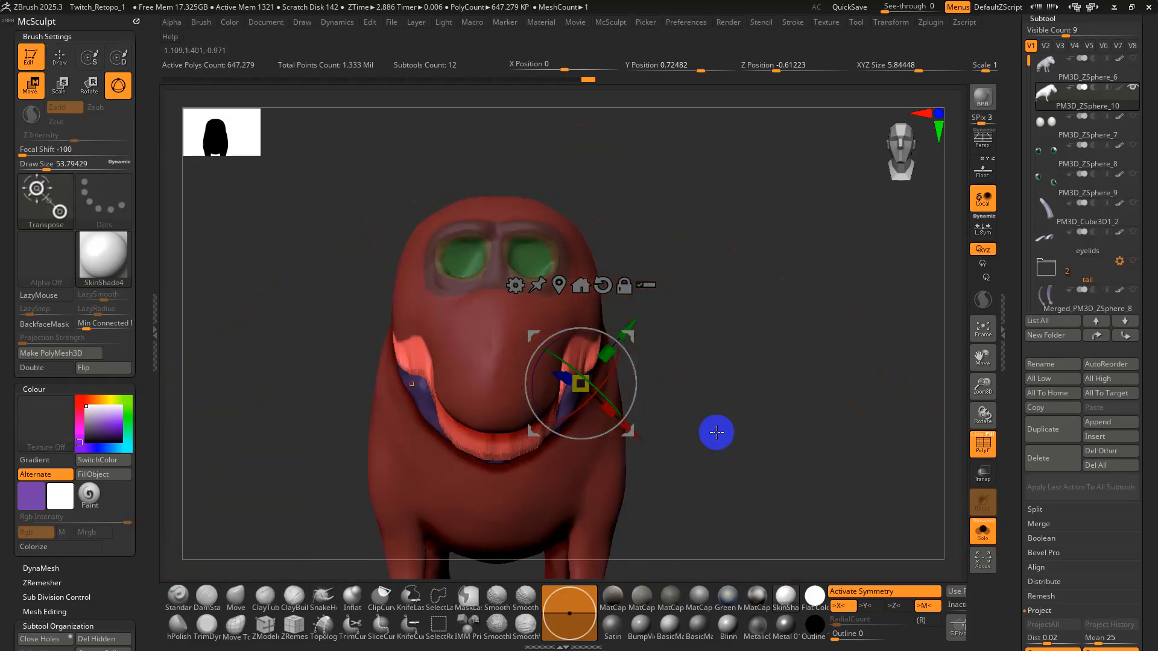
pyautogui.press('q')
pyautogui.moveTo(680, 388)
pyautogui.mouseDown()
pyautogui.moveTo(688, 366)
pyautogui.moveTo(718, 382)
pyautogui.moveTo(679, 375)
pyautogui.moveTo(659, 317)
pyautogui.mouseUp()
pyautogui.press('w')
pyautogui.click(566, 283)
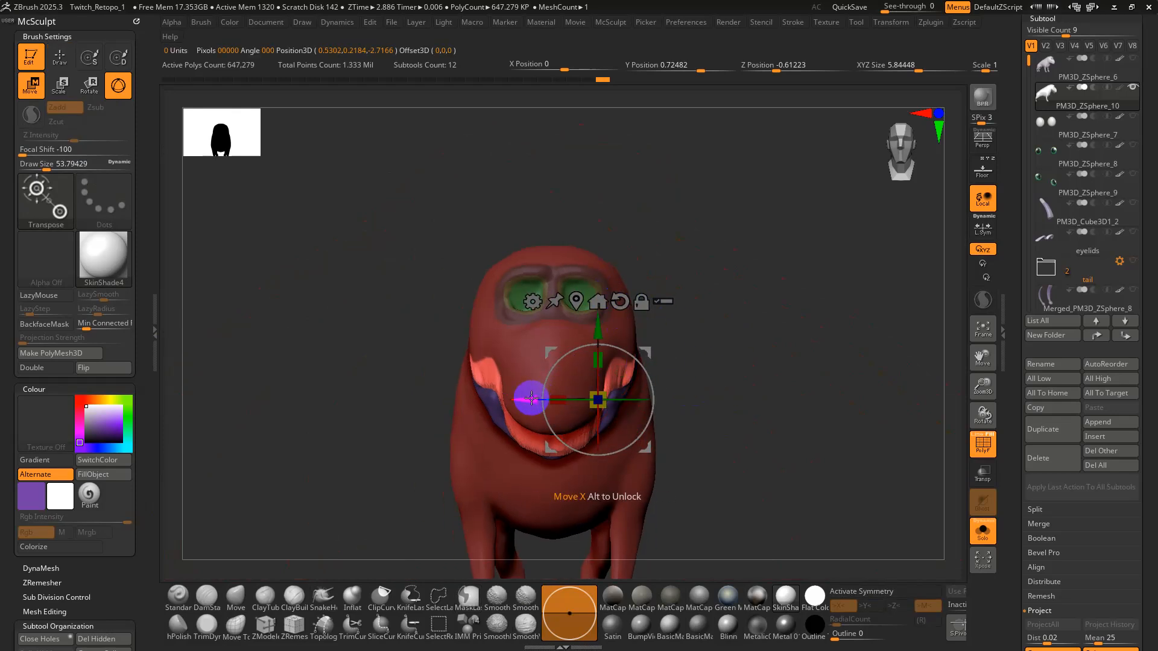
pyautogui.moveTo(531, 399); pyautogui.dragTo(691, 400)
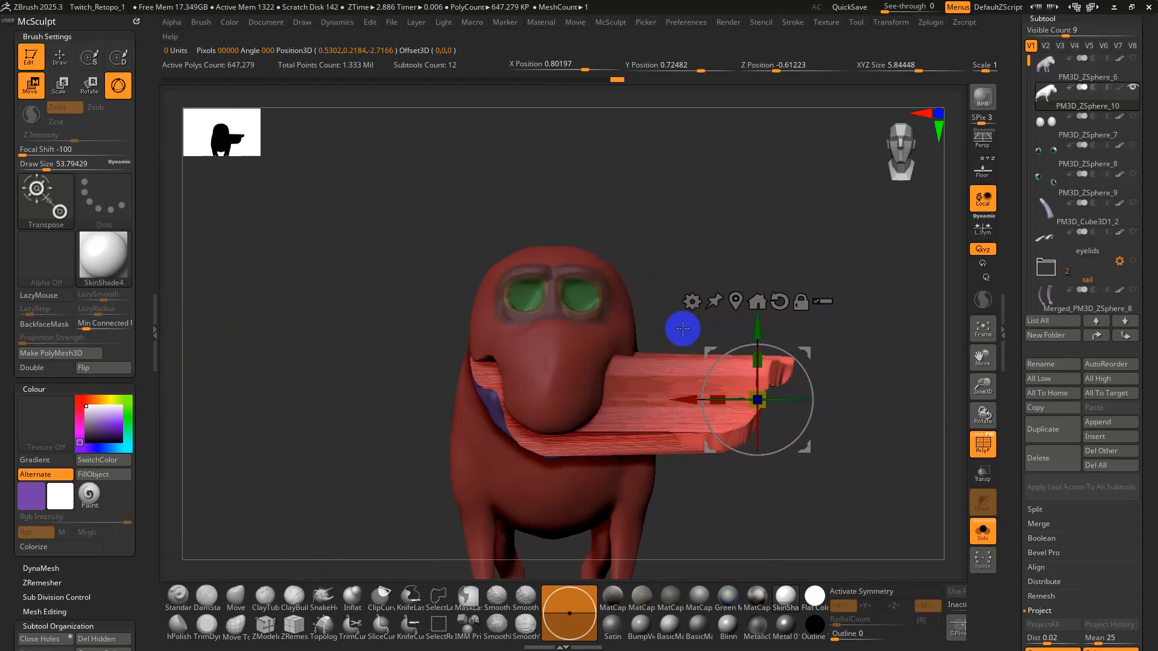
pyautogui.moveTo(683, 328); pyautogui.dragTo(733, 325)
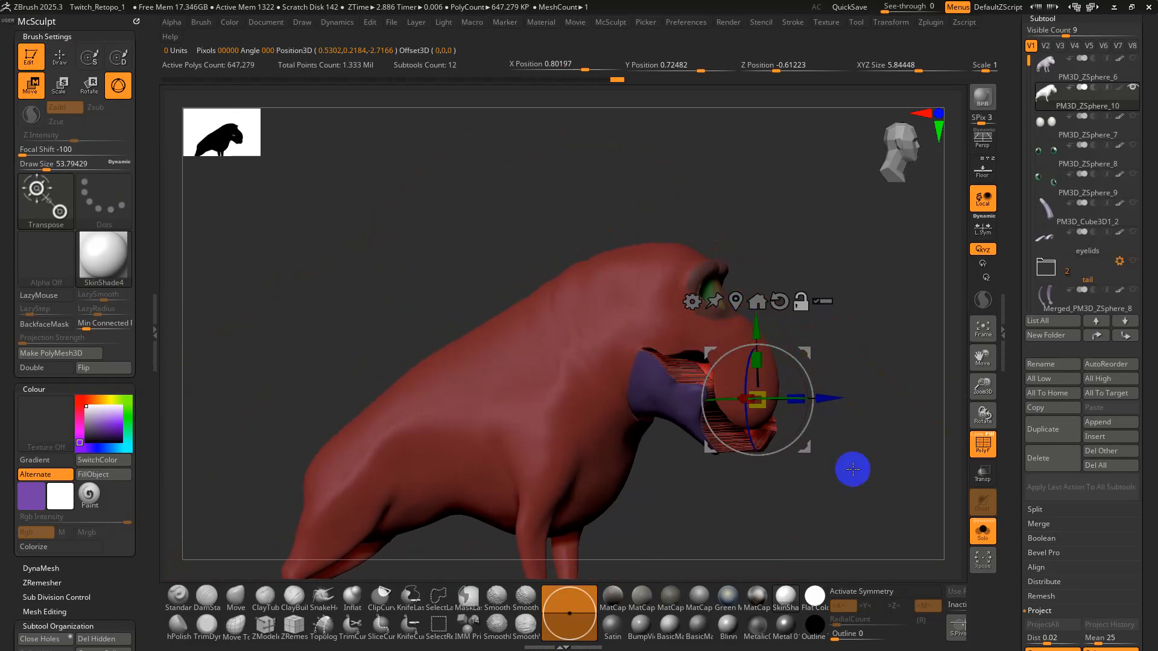
# Clear the mask, apply Mirror And Weld to the body mesh, and check the opened mouth from several angles.
pyautogui.moveTo(836, 510)
pyautogui.keyDown('alt'); pyautogui.mouseDown()
pyautogui.moveTo(806, 638)
pyautogui.moveTo(705, 522)
pyautogui.mouseUp(); pyautogui.keyUp('alt')
pyautogui.press('q')
pyautogui.keyDown('ctrl'); pyautogui.moveTo(788, 481); pyautogui.dragTo(772, 518); pyautogui.keyUp('ctrl')
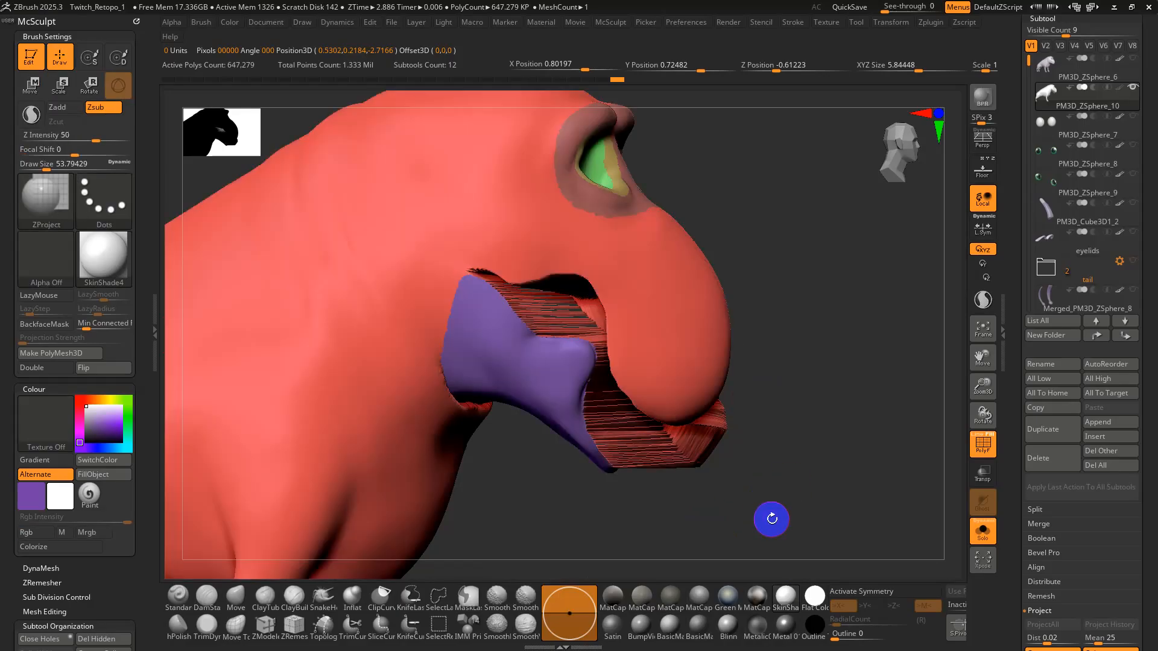
pyautogui.moveTo(111, 577); pyautogui.dragTo(113, 478)
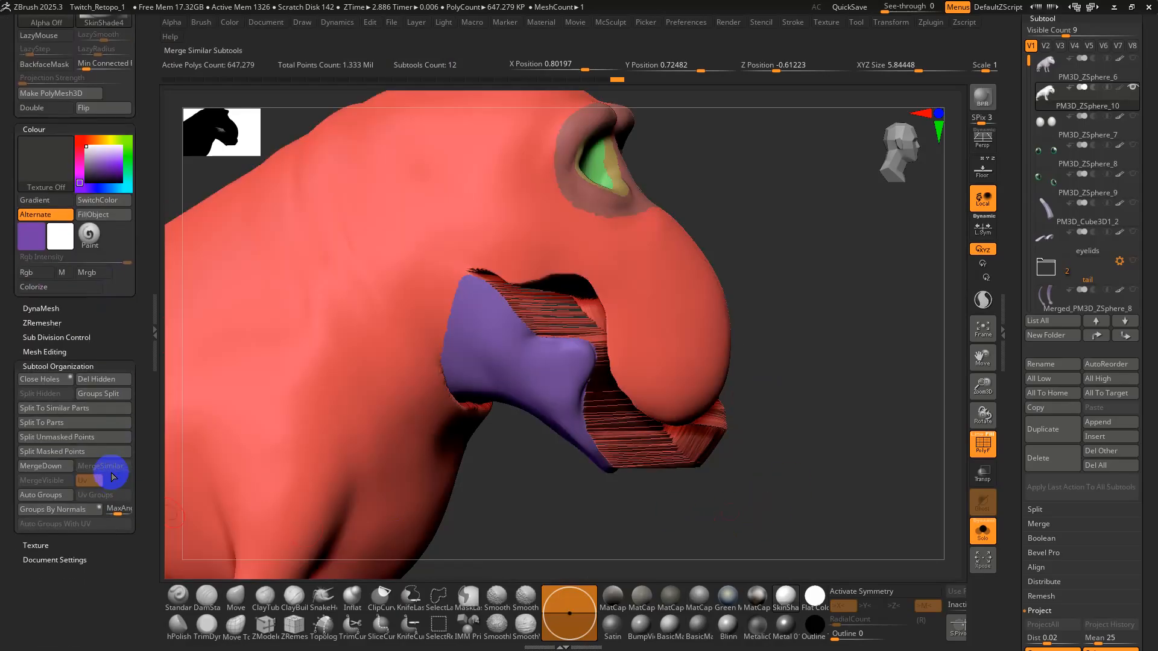
pyautogui.click(43, 351)
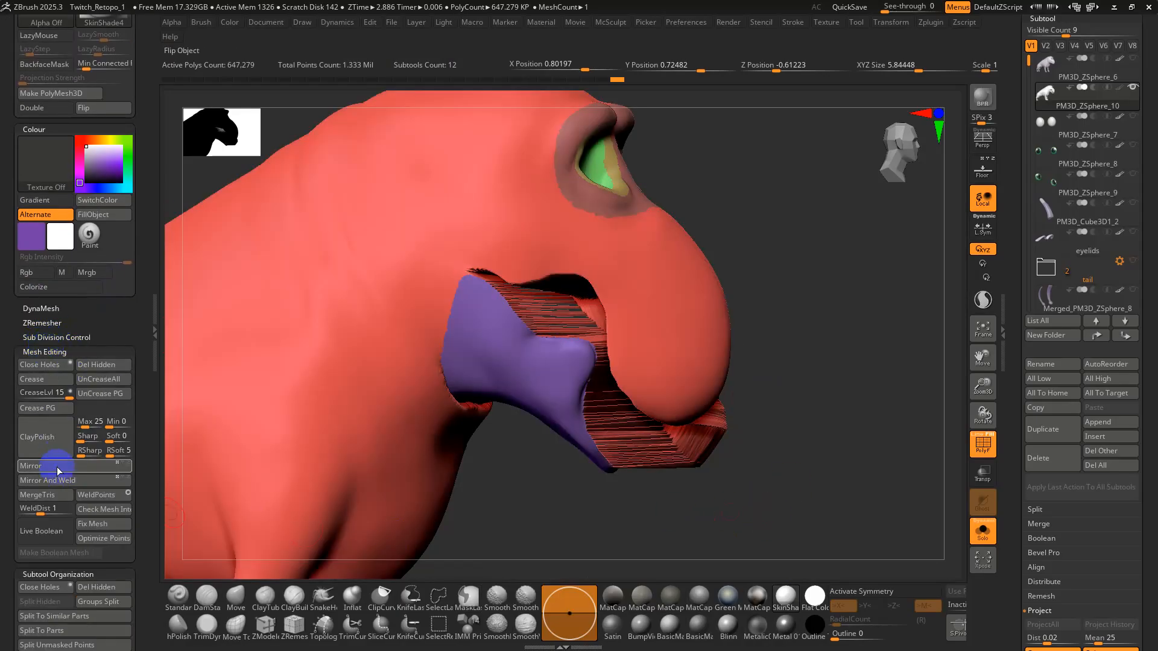
pyautogui.click(61, 483)
pyautogui.moveTo(597, 477); pyautogui.dragTo(911, 582)
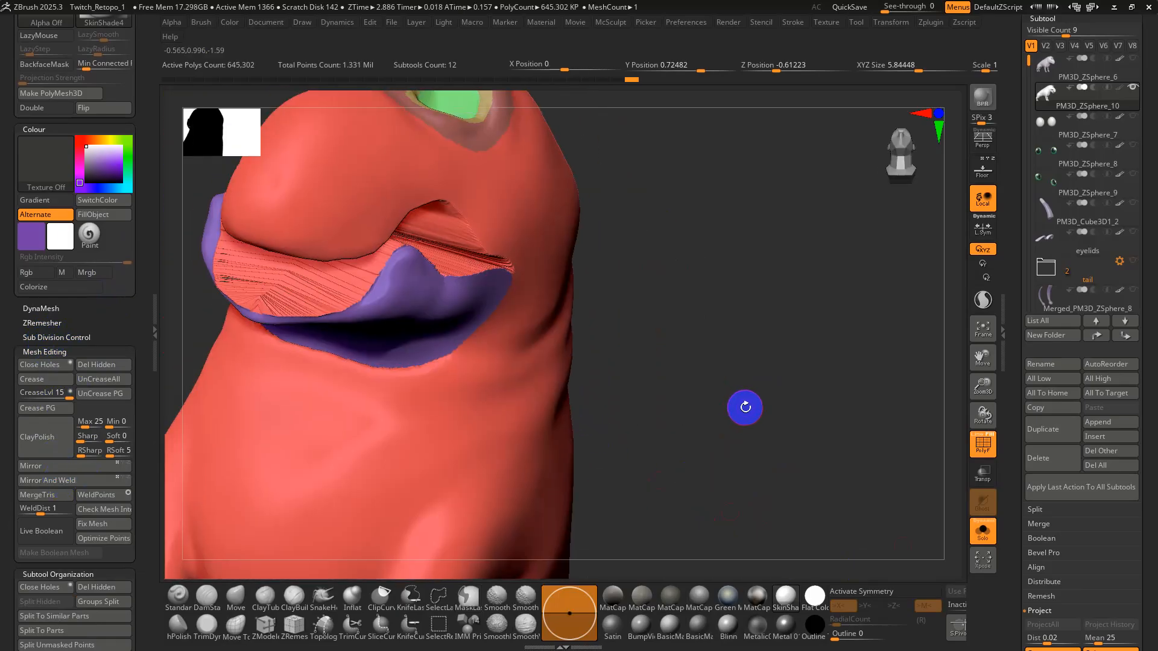
pyautogui.moveTo(741, 405); pyautogui.dragTo(788, 426)
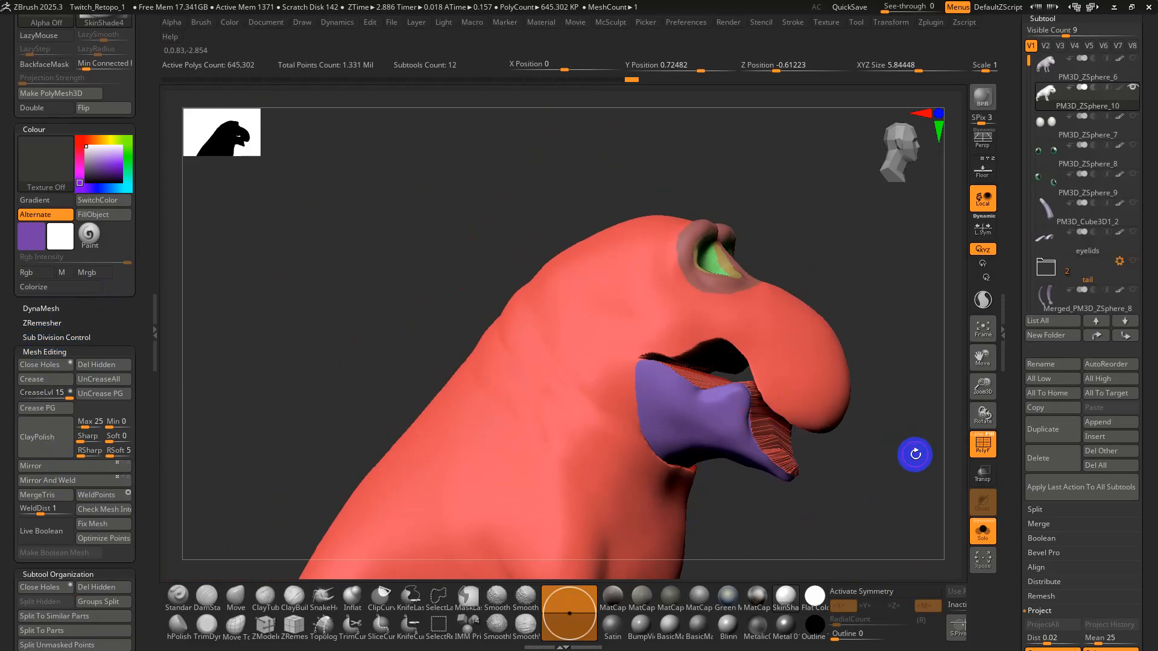
pyautogui.moveTo(915, 454); pyautogui.dragTo(812, 410)
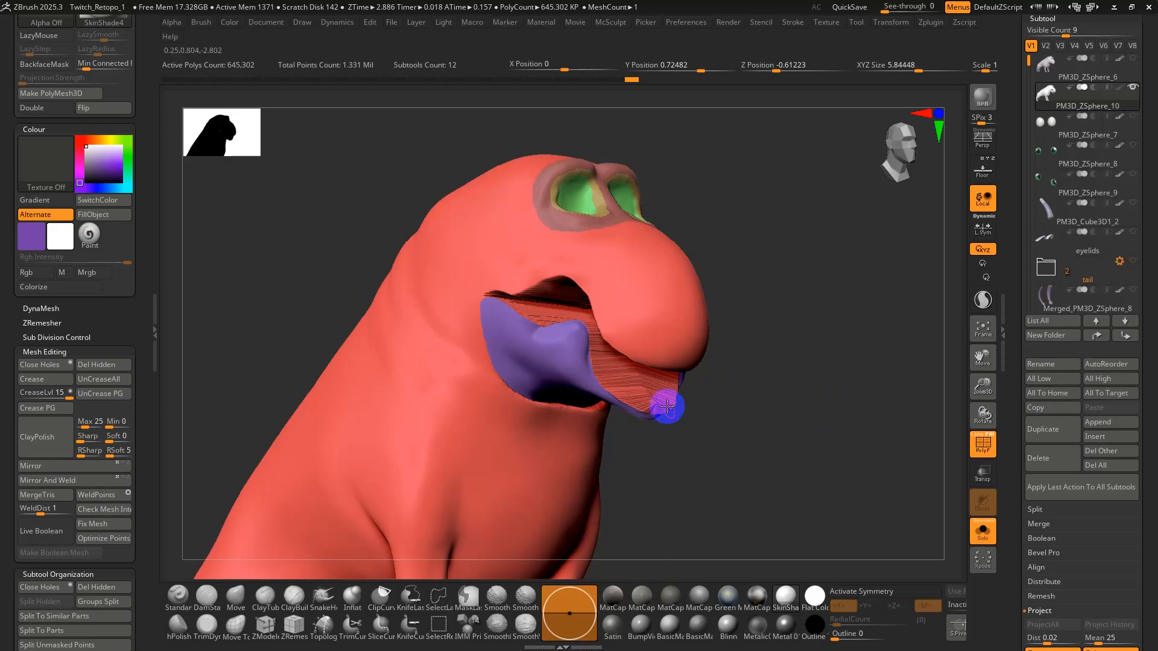
# Examine the stretched strip between snout and lower jaw from several angles, with and without polyframe.
pyautogui.press('shift')
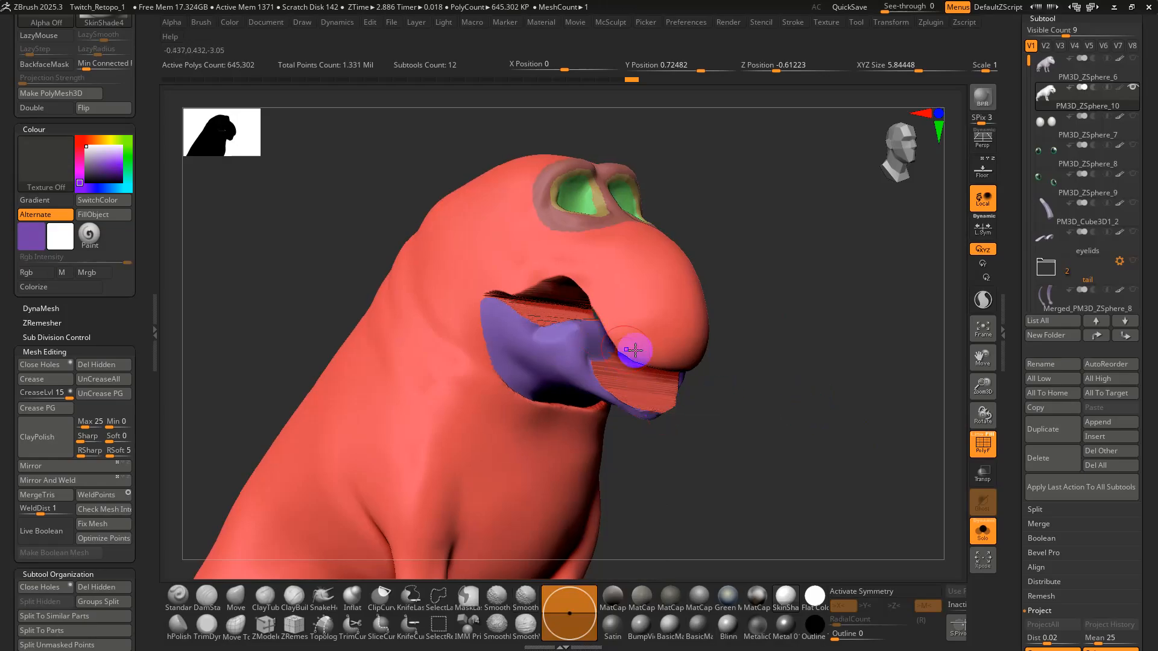
pyautogui.keyDown('ctrl'); pyautogui.moveTo(799, 347); pyautogui.dragTo(811, 466, button='right'); pyautogui.keyUp('ctrl')
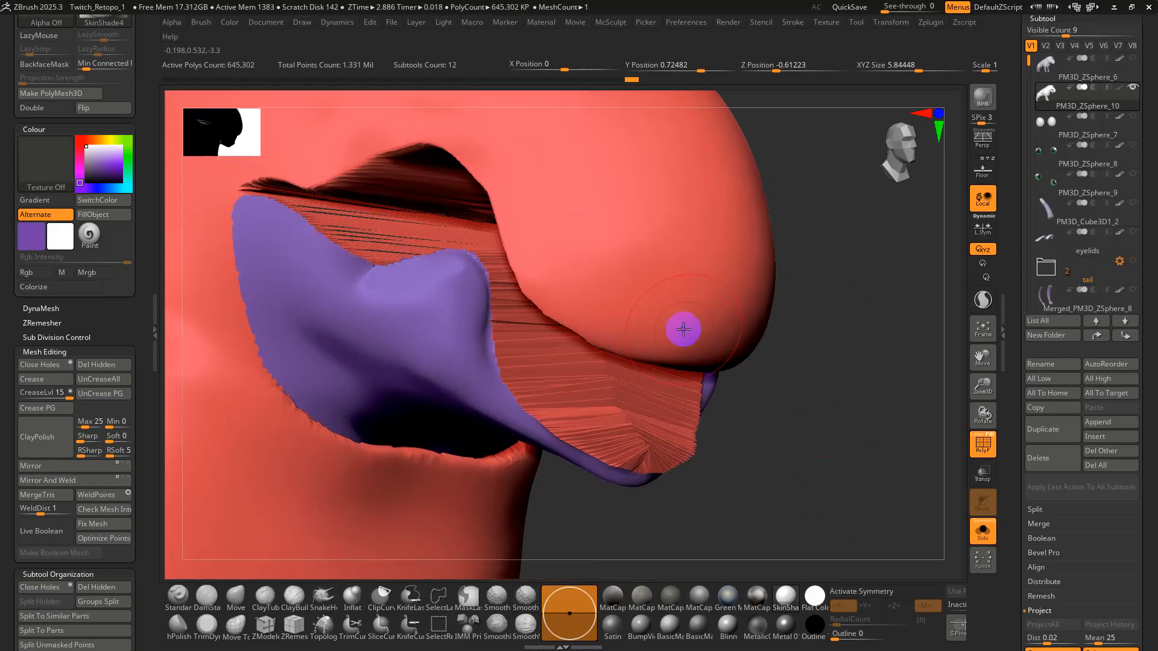
pyautogui.moveTo(683, 329); pyautogui.dragTo(651, 289, button='right')
pyautogui.hotkey('shift', 'f')
pyautogui.keyDown('ctrl'); pyautogui.moveTo(732, 449); pyautogui.dragTo(806, 442, button='right'); pyautogui.keyUp('ctrl')
pyautogui.hotkey('shift', 'f')
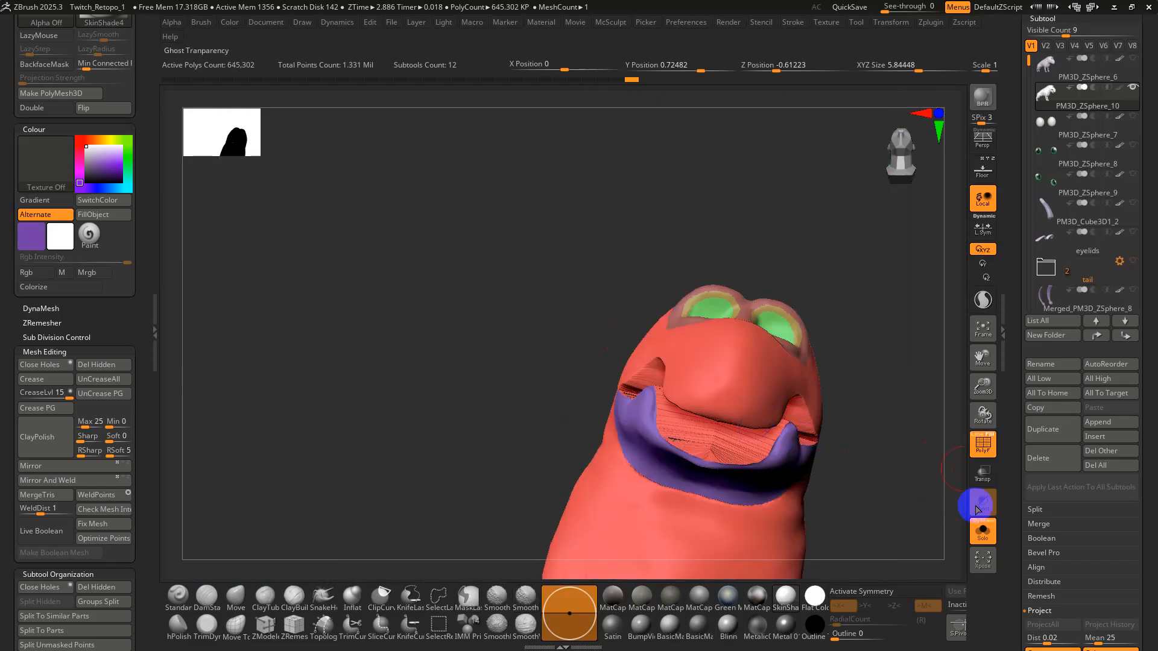
pyautogui.click(981, 442)
pyautogui.keyDown('ctrl'); pyautogui.moveTo(845, 395); pyautogui.dragTo(918, 496, button='right'); pyautogui.keyUp('ctrl')
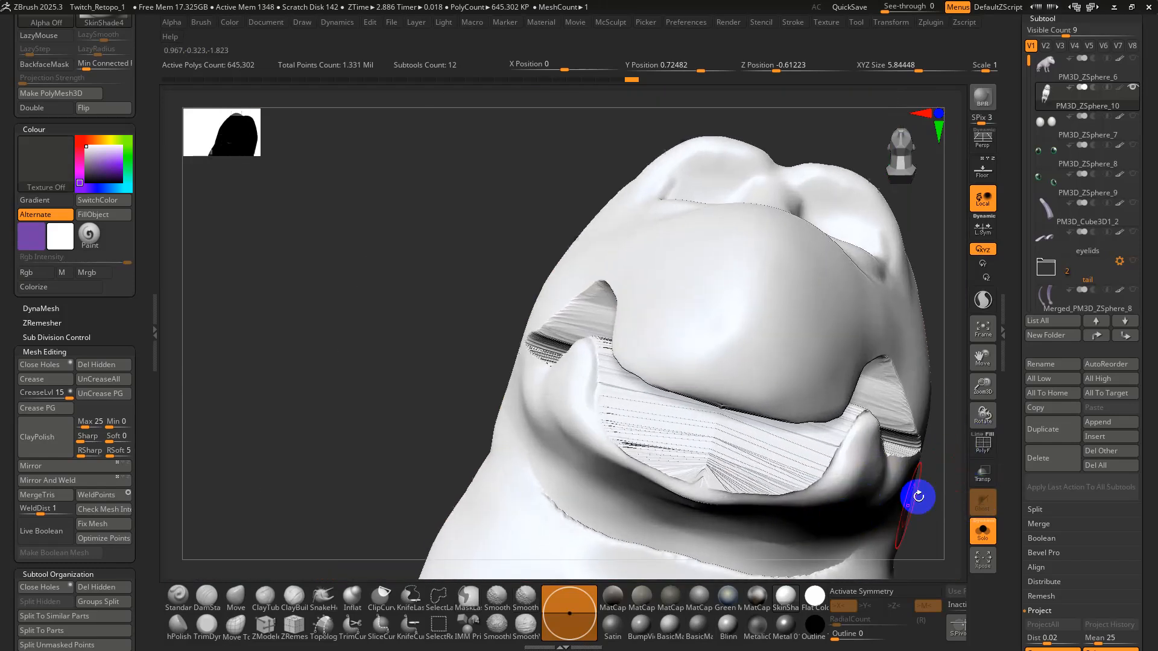
pyautogui.hotkey('shift', 'f')
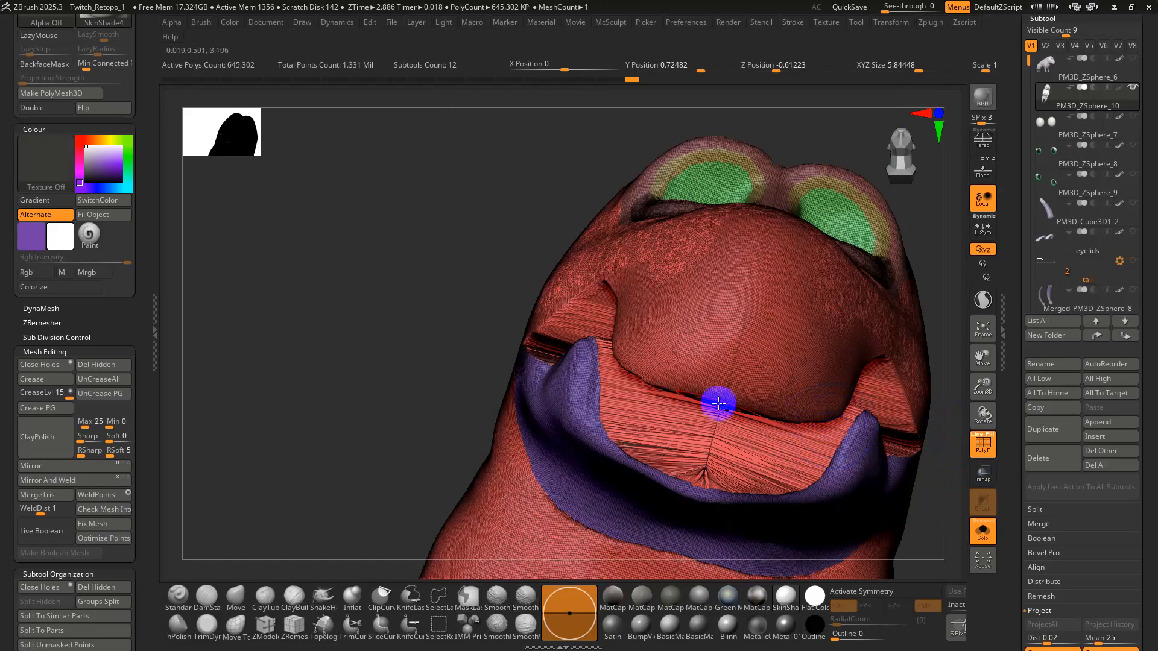
pyautogui.keyDown('ctrl'); pyautogui.moveTo(716, 400); pyautogui.dragTo(606, 319, button='right'); pyautogui.keyUp('ctrl')
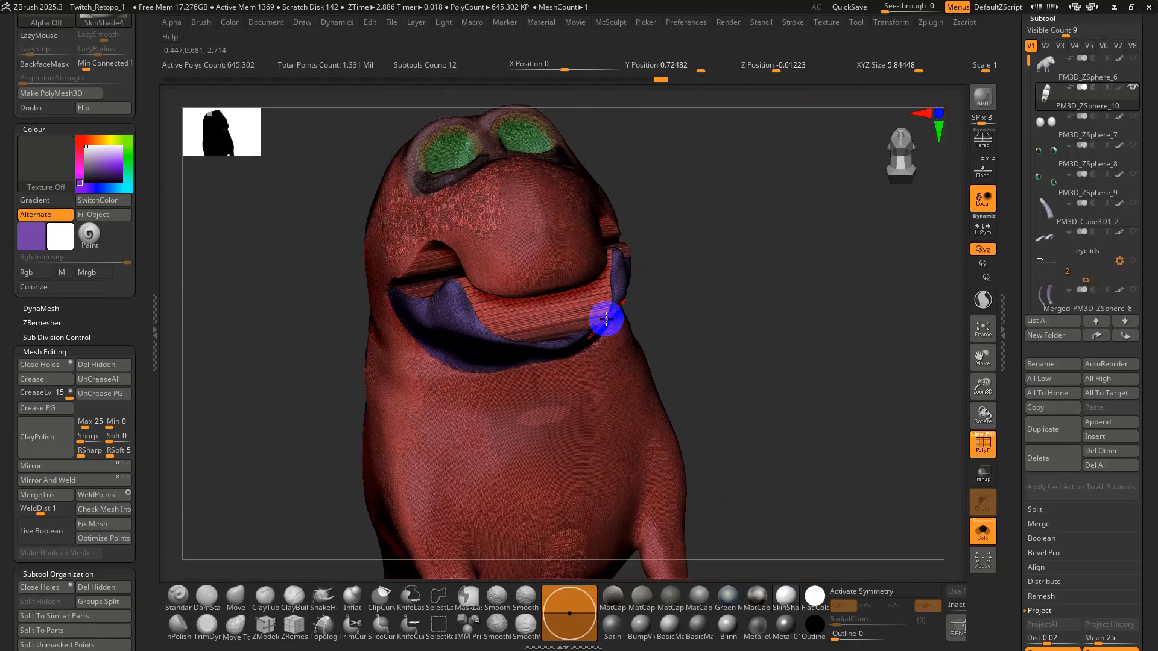
# Try DynaMesh on the body mesh at resolutions 184 and 360, and undo both results.
pyautogui.click(41, 322)
pyautogui.click(45, 308)
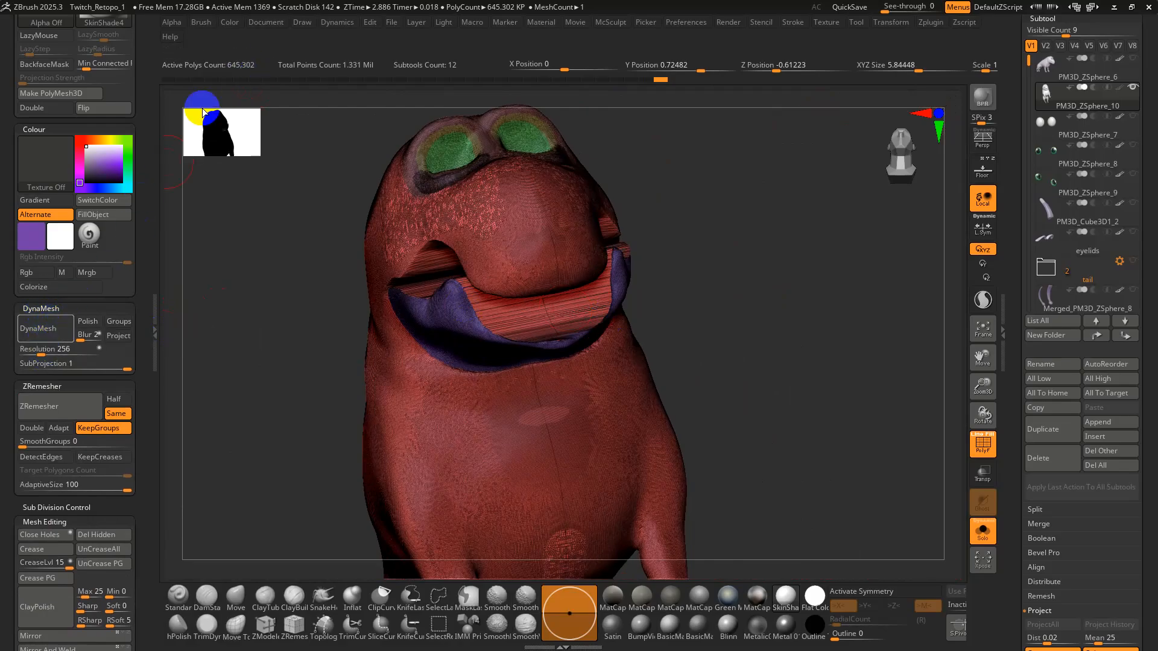
pyautogui.moveTo(52, 348); pyautogui.dragTo(37, 353)
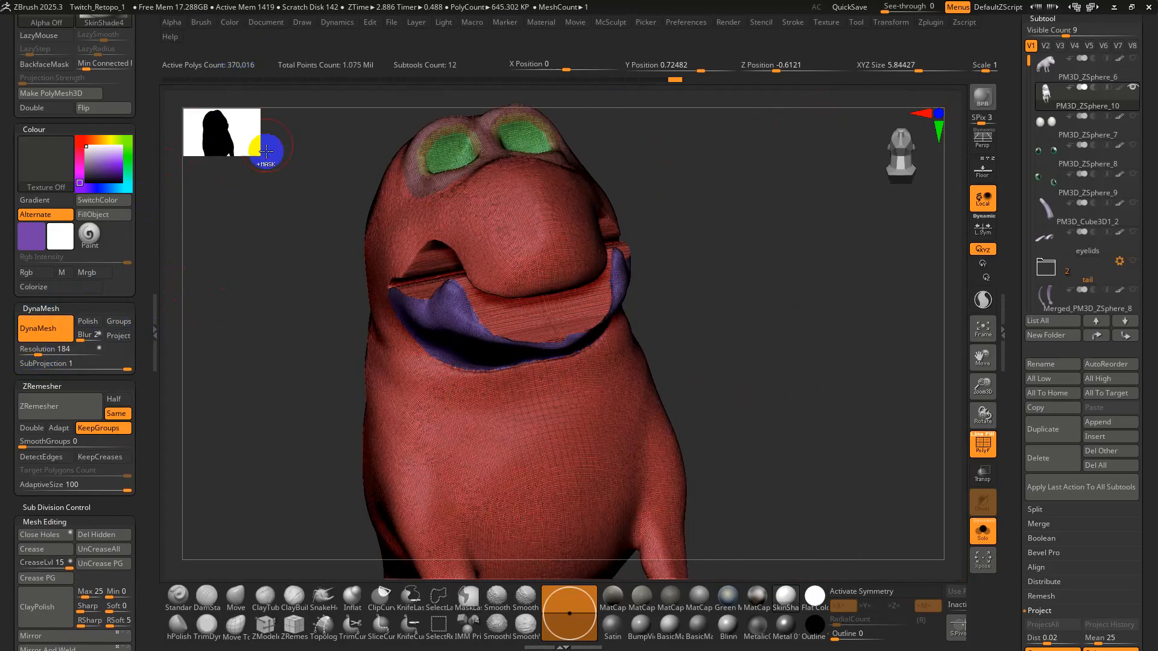
pyautogui.hotkey('ctrl', 'z')
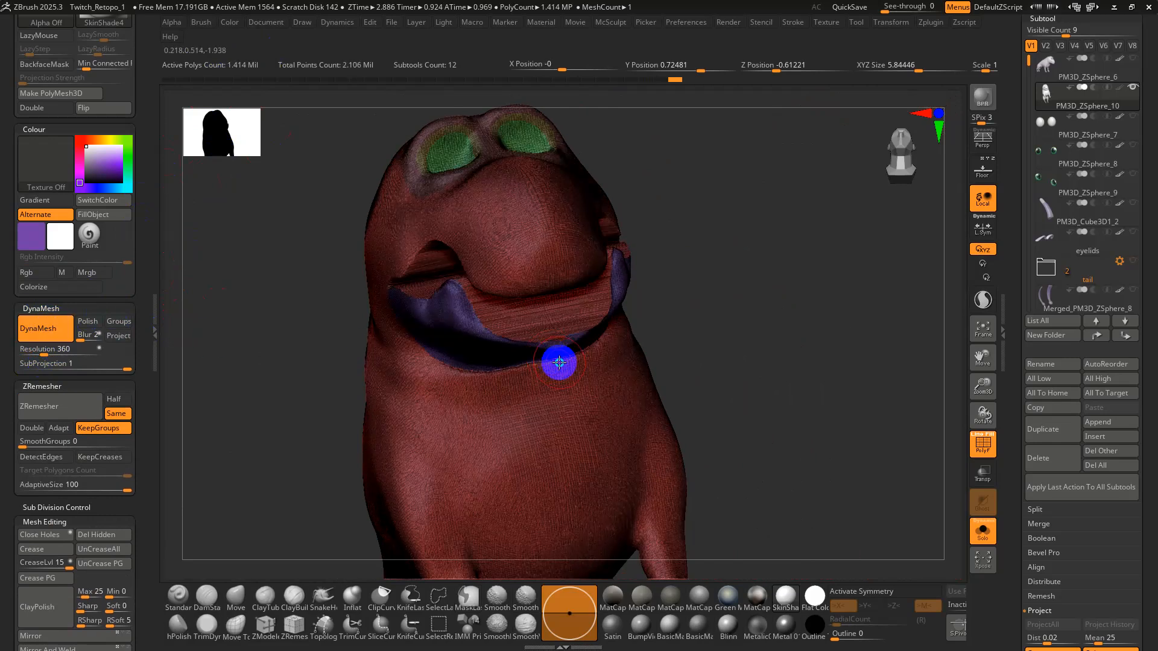
pyautogui.moveTo(559, 363); pyautogui.dragTo(558, 347, button='right')
pyautogui.hotkey('ctrl', 'z')
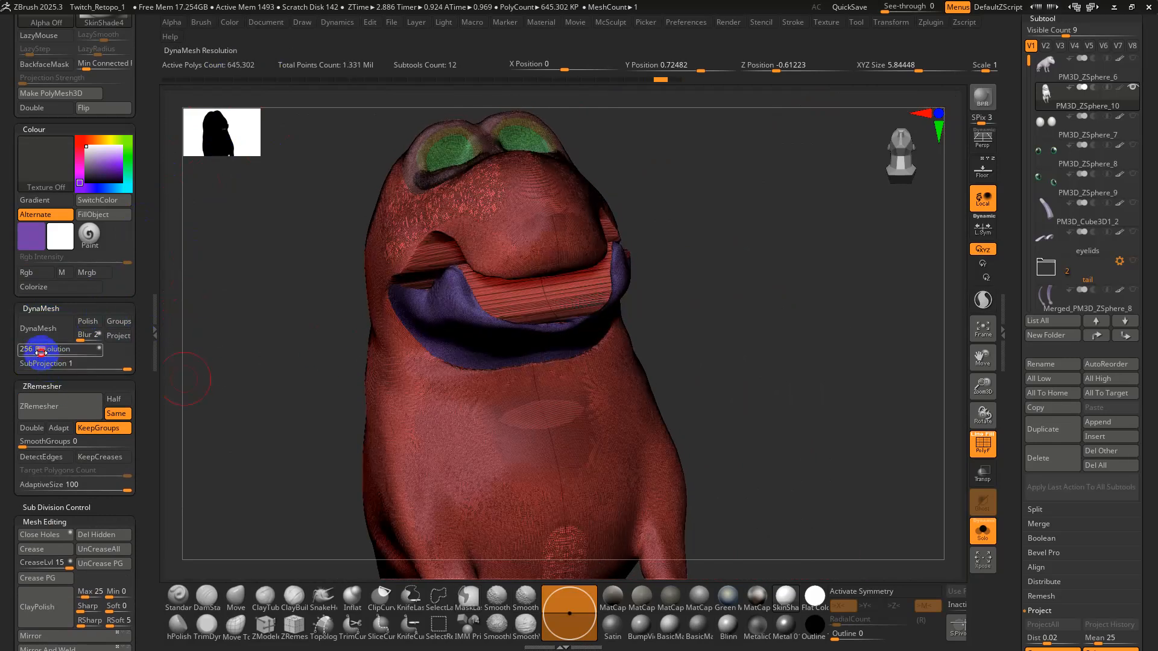
# Set the DynaMesh resolution to 168 and DynaMesh the body.
pyautogui.moveTo(41, 352); pyautogui.dragTo(38, 352)
pyautogui.click(44, 330)
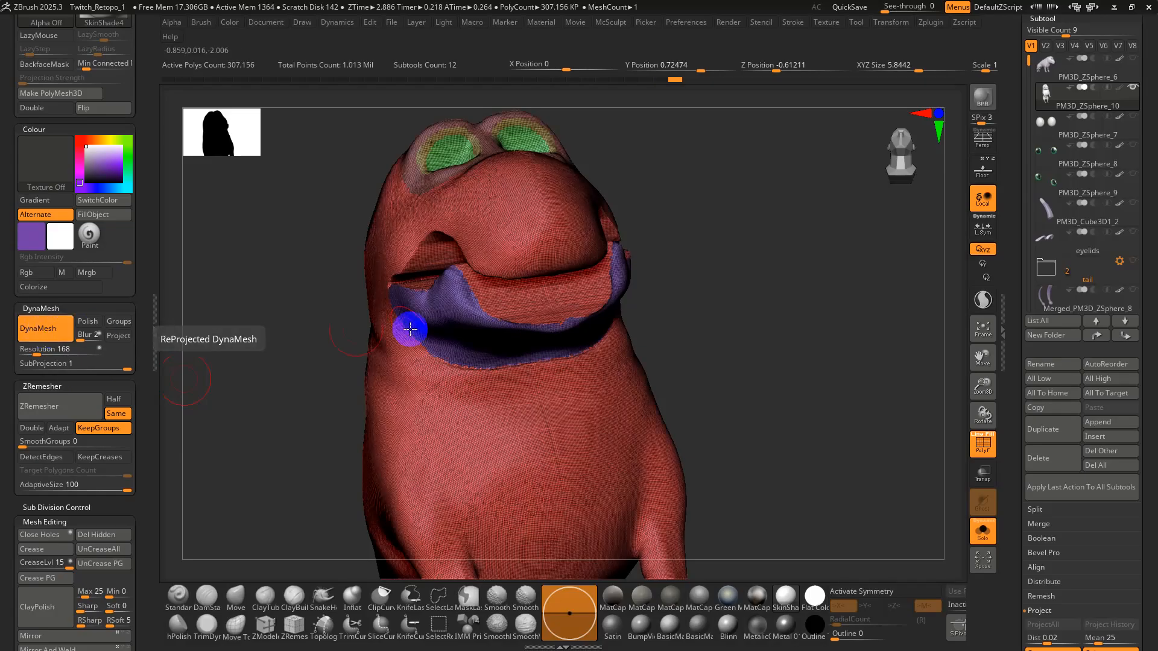
pyautogui.moveTo(409, 323); pyautogui.dragTo(621, 354, button='right')
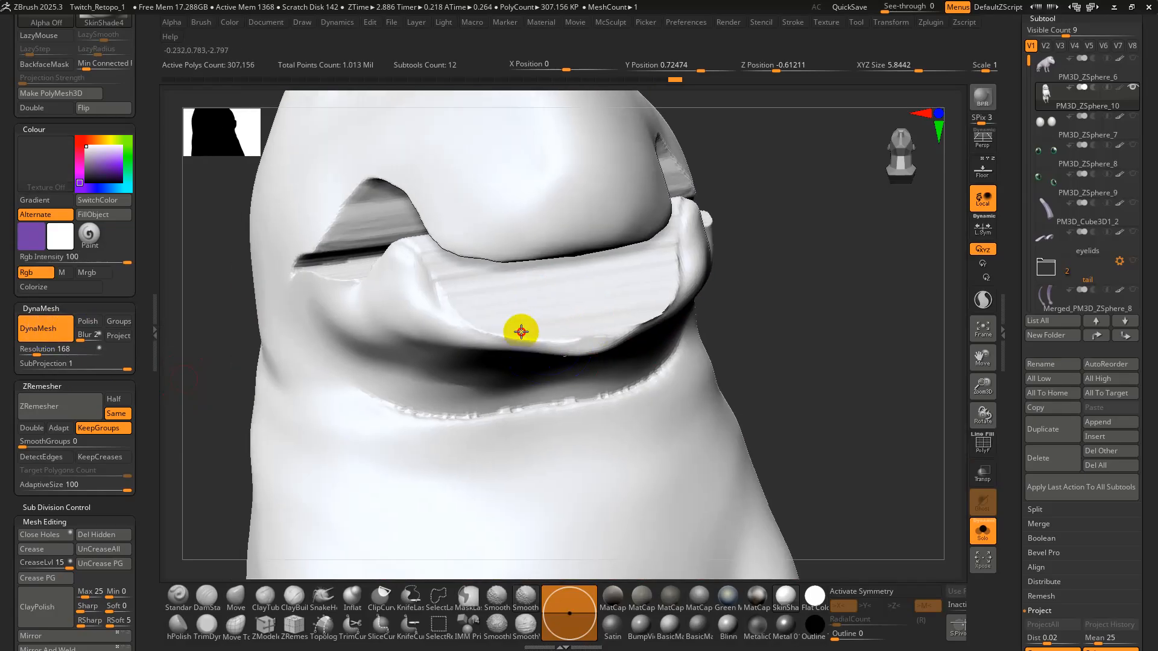
# Smooth the lower lip edge where it meets the mouth strip and turn on X symmetry.
pyautogui.moveTo(730, 305)
pyautogui.keyDown('shift'); pyautogui.mouseDown()
pyautogui.moveTo(677, 306)
pyautogui.moveTo(672, 293)
pyautogui.mouseUp(); pyautogui.keyUp('shift')
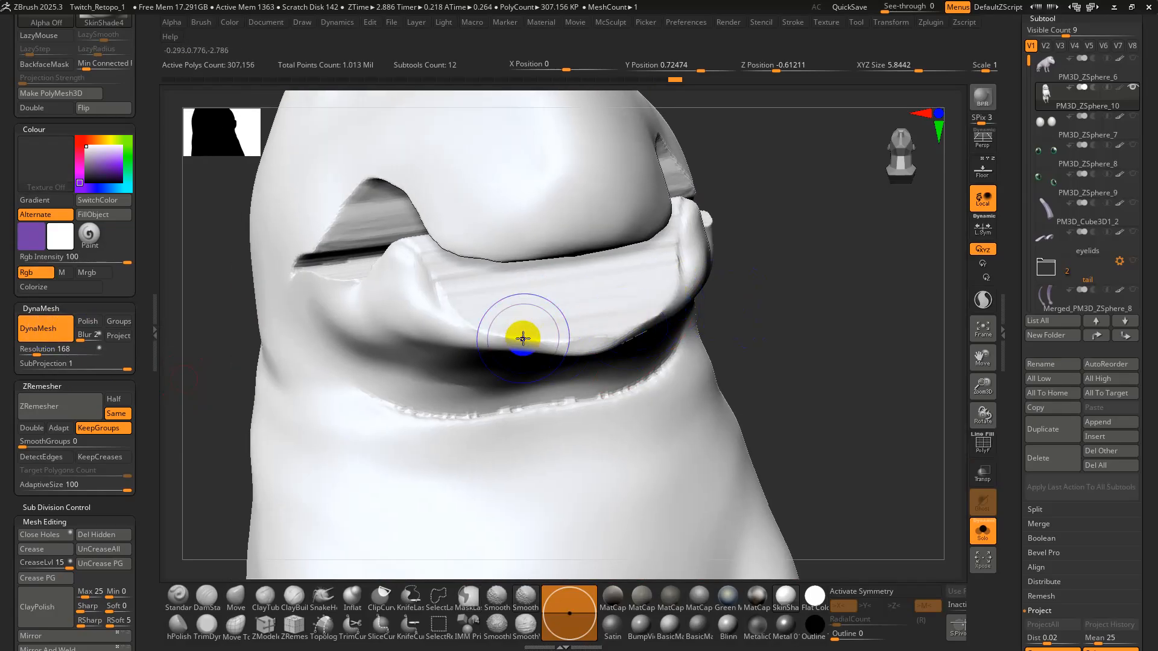
pyautogui.press('x')
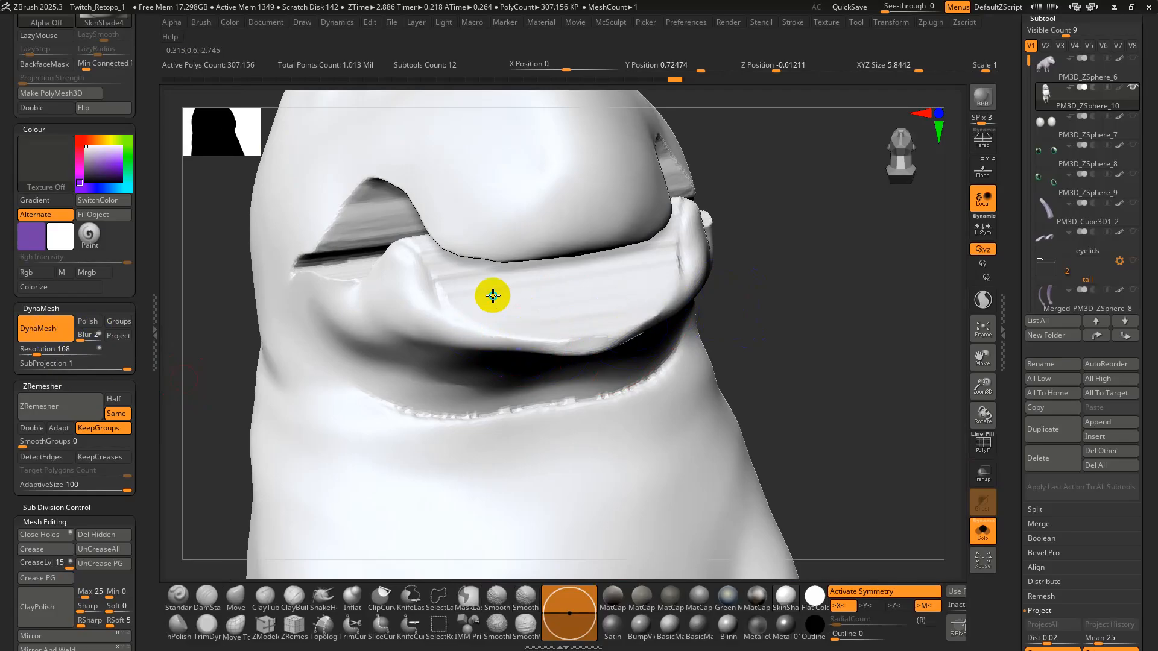
pyautogui.moveTo(492, 295); pyautogui.dragTo(500, 360, button='right')
pyautogui.hotkey('shift', 'f')
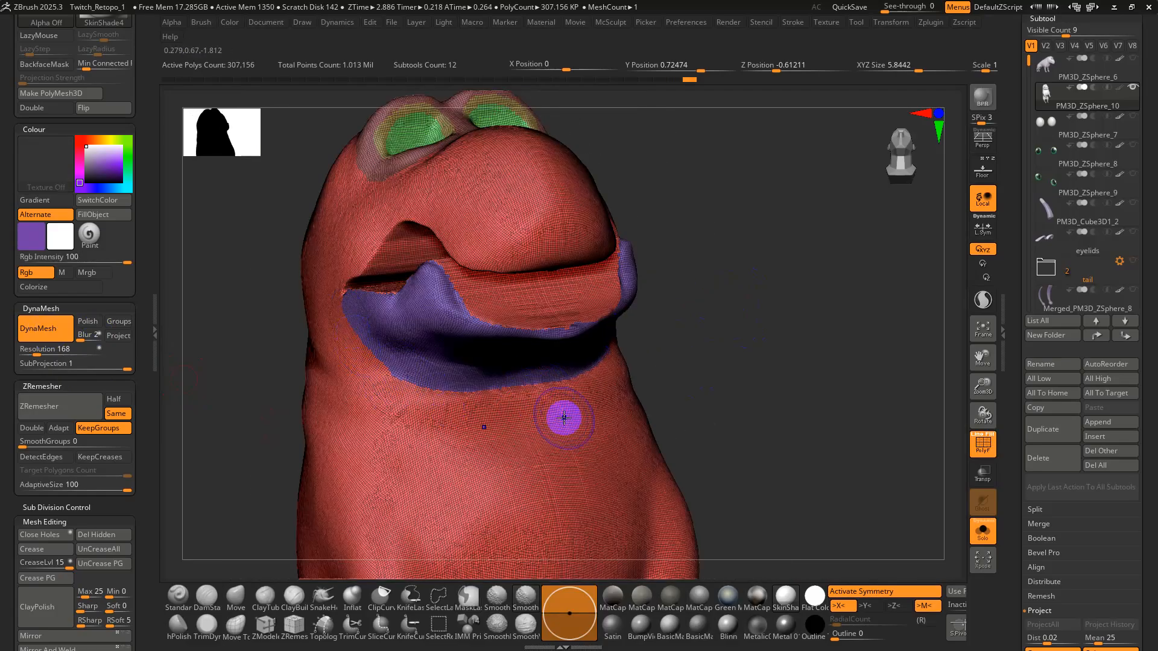
pyautogui.moveTo(563, 417)
pyautogui.mouseDown(button='right')
pyautogui.moveTo(483, 393)
pyautogui.moveTo(615, 380)
pyautogui.moveTo(597, 377)
pyautogui.moveTo(692, 384)
pyautogui.moveTo(651, 370)
pyautogui.moveTo(741, 400)
pyautogui.moveTo(666, 427)
pyautogui.moveTo(691, 331)
pyautogui.moveTo(669, 331)
pyautogui.moveTo(706, 364)
pyautogui.moveTo(732, 338)
pyautogui.moveTo(778, 378)
pyautogui.moveTo(739, 400)
pyautogui.moveTo(530, 391)
pyautogui.mouseUp(button='right')
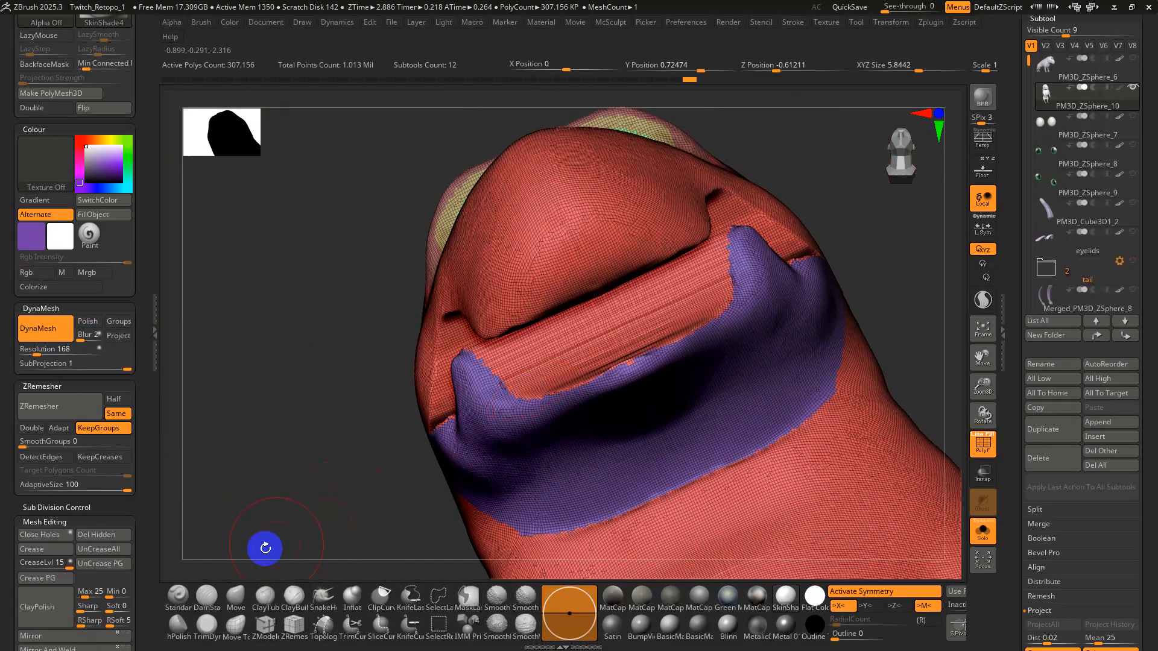
# Try to carve the mouth strip inward with the ClayTubes brush, and undo the strokes.
pyautogui.moveTo(556, 369)
pyautogui.mouseDown()
pyautogui.moveTo(573, 328)
pyautogui.moveTo(712, 315)
pyautogui.moveTo(643, 316)
pyautogui.mouseUp()
pyautogui.moveTo(643, 315); pyautogui.dragTo(661, 326, button='right')
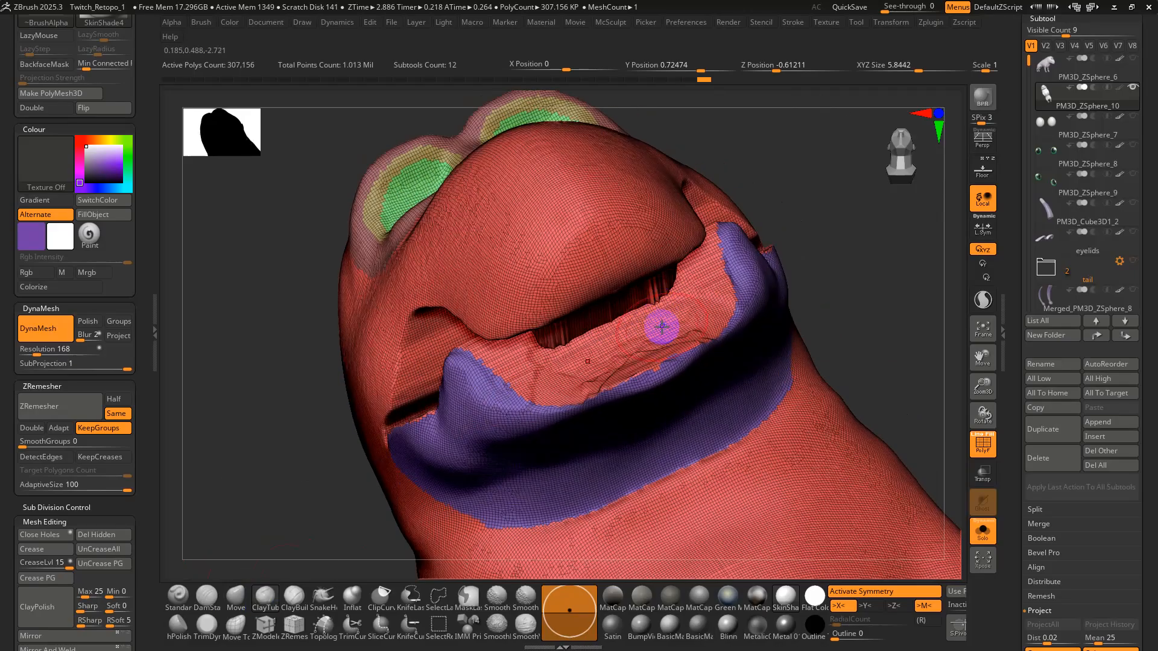
pyautogui.moveTo(671, 297); pyautogui.dragTo(688, 266)
pyautogui.moveTo(719, 269)
pyautogui.mouseDown(button='right')
pyautogui.moveTo(692, 247)
pyautogui.moveTo(631, 259)
pyautogui.moveTo(615, 299)
pyautogui.moveTo(568, 325)
pyautogui.moveTo(579, 361)
pyautogui.moveTo(602, 308)
pyautogui.moveTo(659, 269)
pyautogui.moveTo(609, 311)
pyautogui.moveTo(590, 304)
pyautogui.mouseUp(button='right')
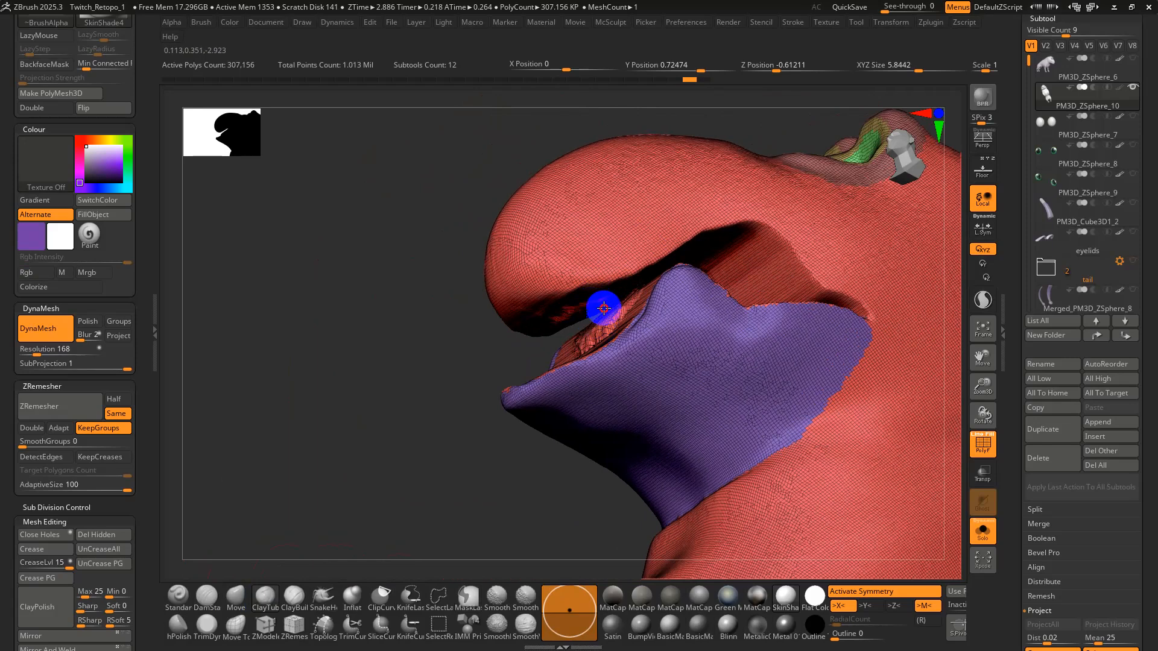
pyautogui.moveTo(603, 308); pyautogui.dragTo(618, 299)
pyautogui.hotkey('ctrl', 'z')
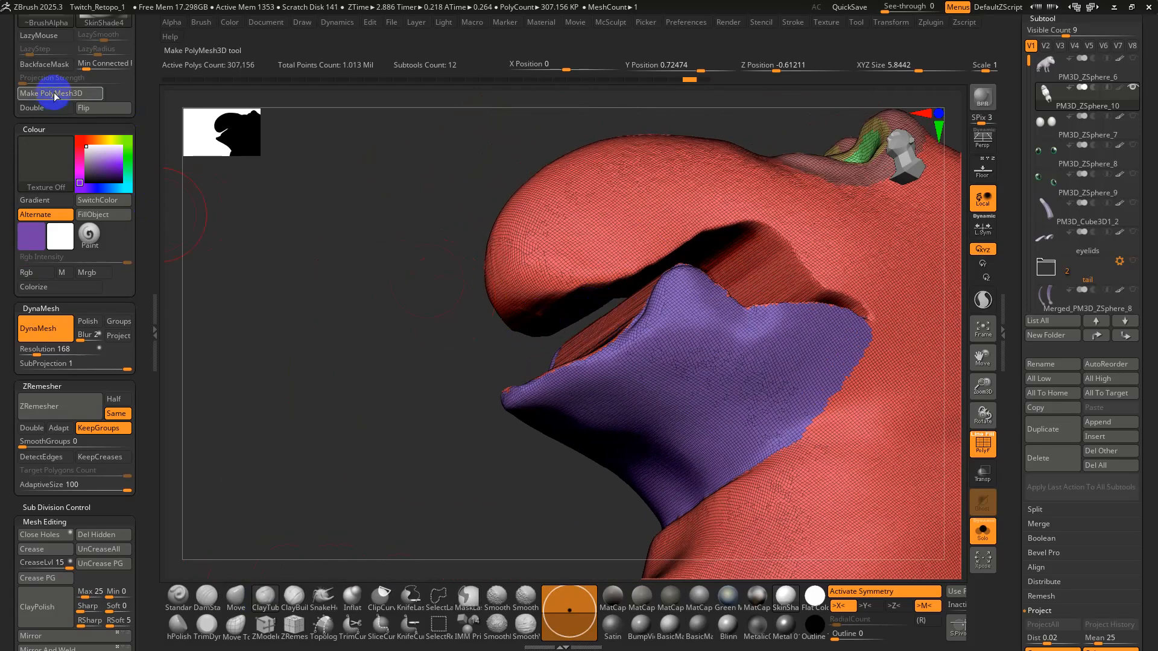
# Enable BackfaceMask for the ClayTubes brush and expand the brush's Auto Masking settings.
pyautogui.moveTo(147, 82); pyautogui.dragTo(145, 211)
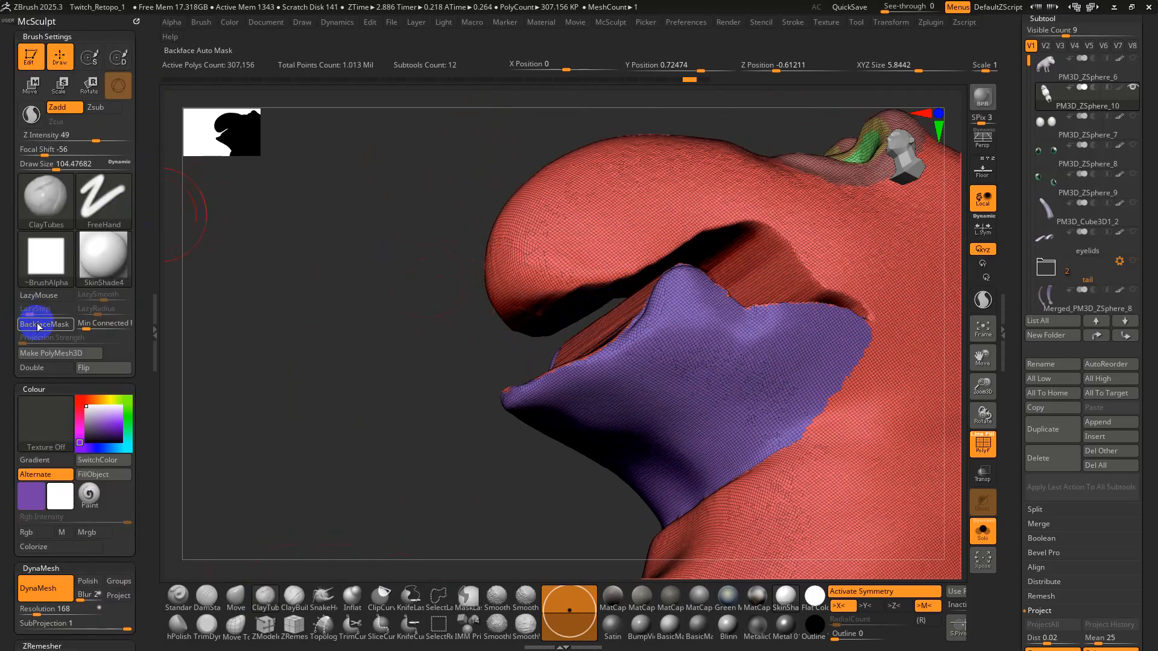
pyautogui.click(38, 325)
pyautogui.click(203, 21)
pyautogui.moveTo(275, 395); pyautogui.dragTo(257, 320)
pyautogui.click(238, 342)
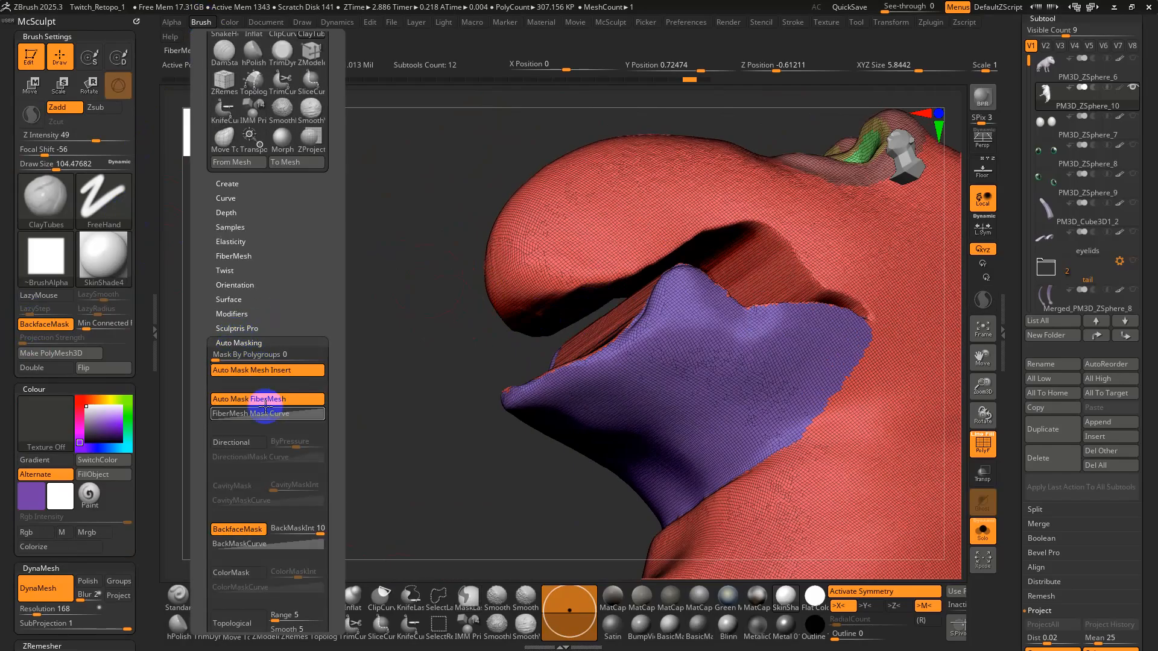
# Carve the mouth strip inward behind the lower lip with ClayTubes at a draw size of about 145, and smooth it.
pyautogui.moveTo(647, 366)
pyautogui.mouseDown(button='right')
pyautogui.moveTo(674, 333)
pyautogui.moveTo(584, 381)
pyautogui.moveTo(583, 318)
pyautogui.moveTo(589, 403)
pyautogui.moveTo(492, 340)
pyautogui.mouseUp(button='right')
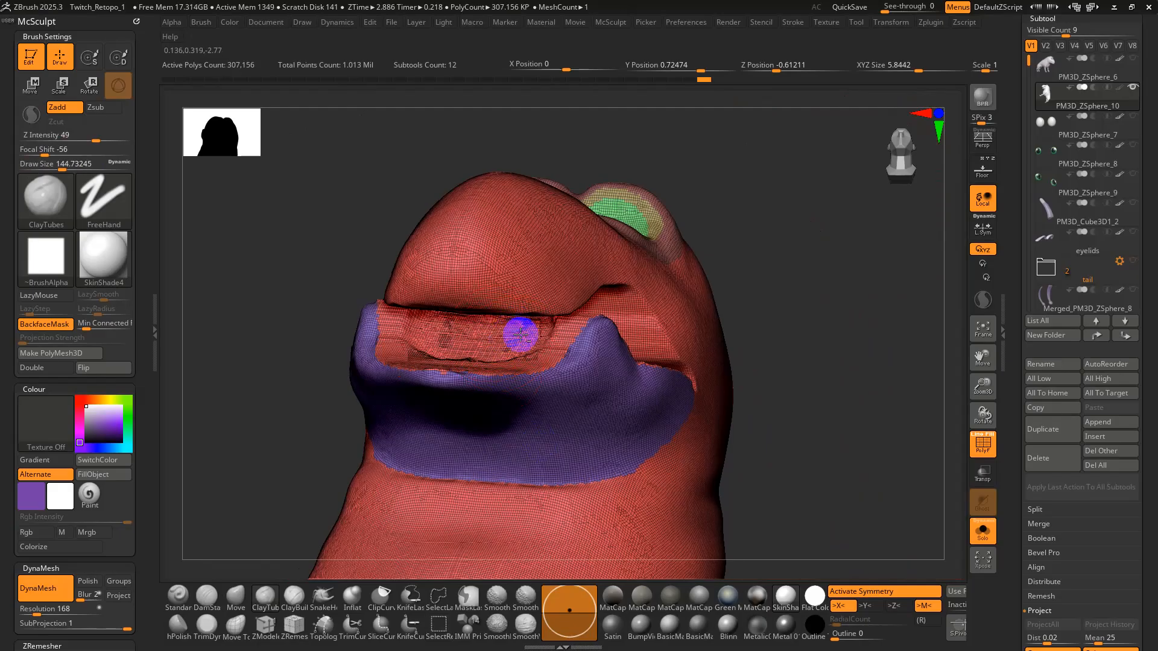
pyautogui.moveTo(520, 333); pyautogui.dragTo(489, 358, button='right')
pyautogui.moveTo(467, 359)
pyautogui.keyDown('shift'); pyautogui.mouseDown()
pyautogui.moveTo(446, 344)
pyautogui.moveTo(478, 357)
pyautogui.moveTo(438, 364)
pyautogui.mouseUp(); pyautogui.keyUp('shift')
pyautogui.moveTo(491, 349); pyautogui.dragTo(334, 503, button='right')
# Switch to the Inflat brush at a draw size of about 167, push in the strip at the mouth corners and smooth it.
pyautogui.click(353, 597)
pyautogui.moveTo(458, 422)
pyautogui.mouseDown(button='right')
pyautogui.moveTo(506, 328)
pyautogui.moveTo(499, 336)
pyautogui.moveTo(517, 369)
pyautogui.mouseUp(button='right')
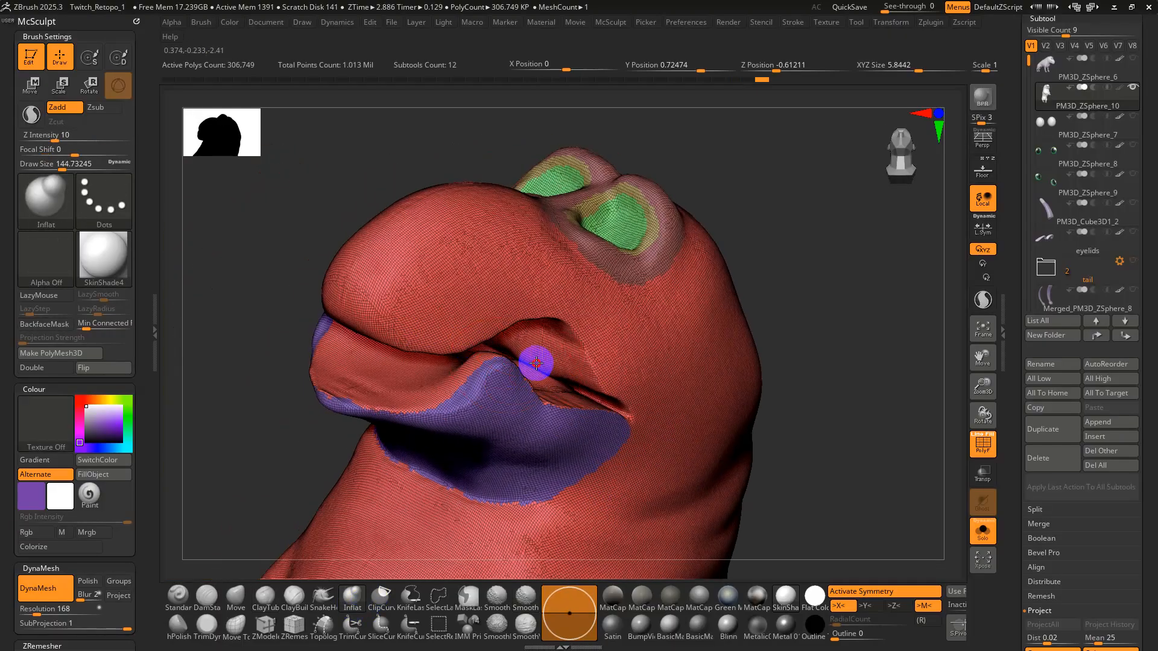
pyautogui.press('s')
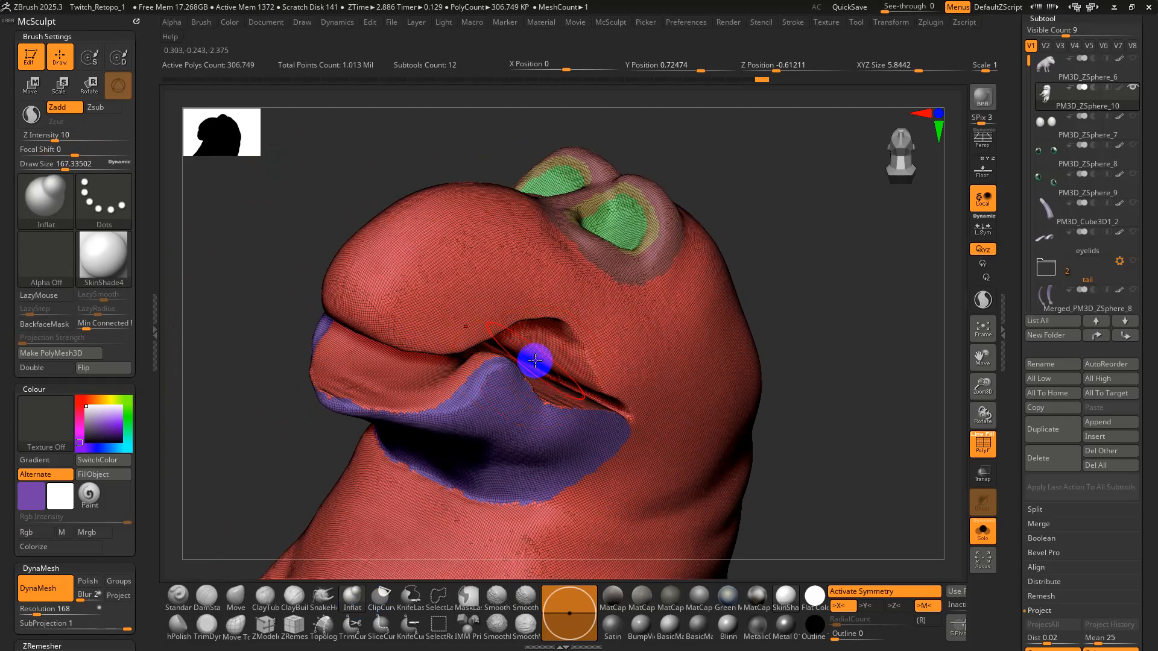
pyautogui.moveTo(525, 341)
pyautogui.mouseDown(button='right')
pyautogui.moveTo(542, 318)
pyautogui.moveTo(524, 331)
pyautogui.mouseUp(button='right')
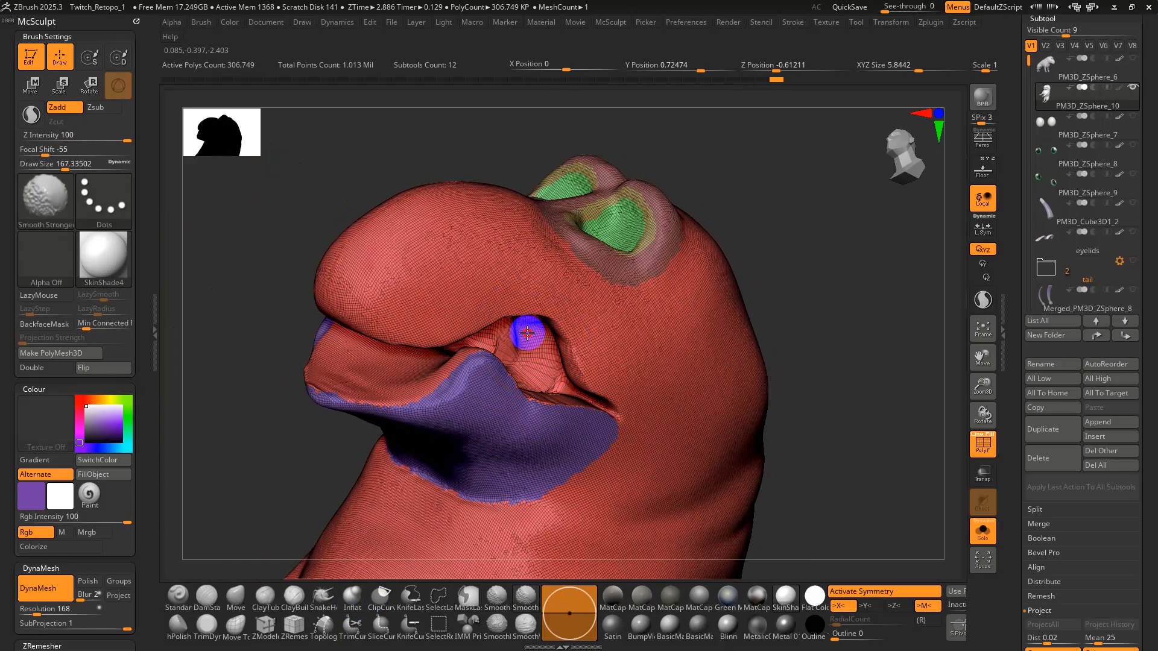
pyautogui.moveTo(826, 225); pyautogui.dragTo(815, 340, button='right')
# Deepen the mouth cavity between snout and lower jaw with Inflat and refresh the DynaMesh.
pyautogui.moveTo(515, 389)
pyautogui.mouseDown(button='right')
pyautogui.moveTo(470, 382)
pyautogui.moveTo(491, 393)
pyautogui.moveTo(477, 402)
pyautogui.moveTo(476, 388)
pyautogui.mouseUp(button='right')
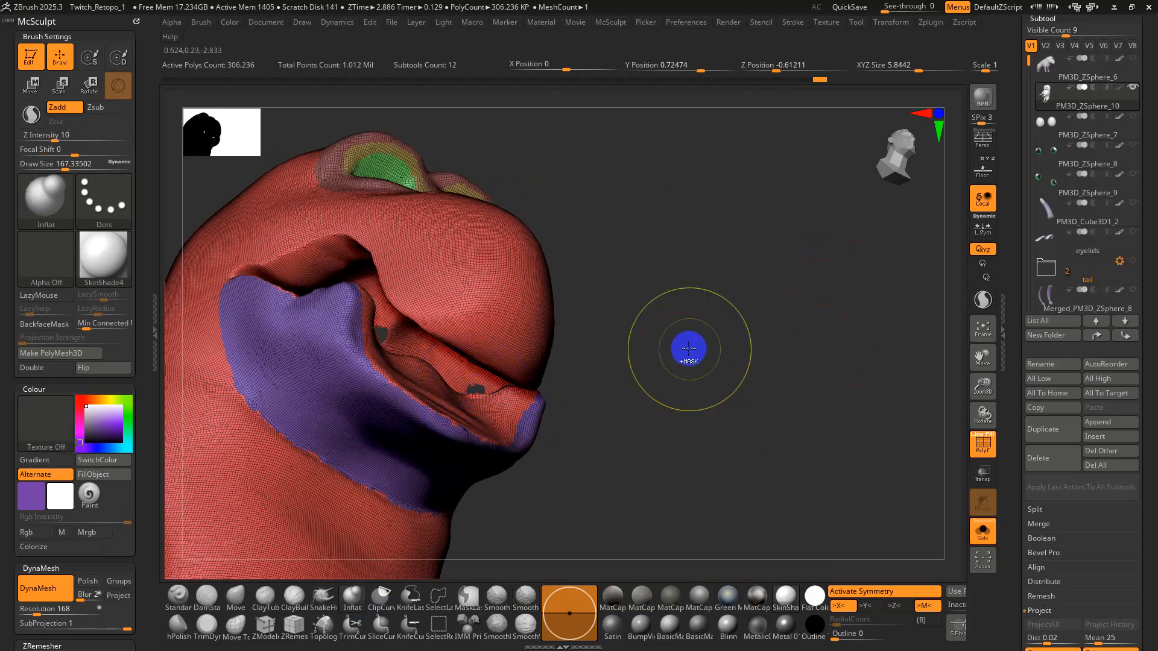
pyautogui.moveTo(687, 343)
pyautogui.mouseDown(button='right')
pyautogui.moveTo(659, 364)
pyautogui.moveTo(578, 337)
pyautogui.mouseUp(button='right')
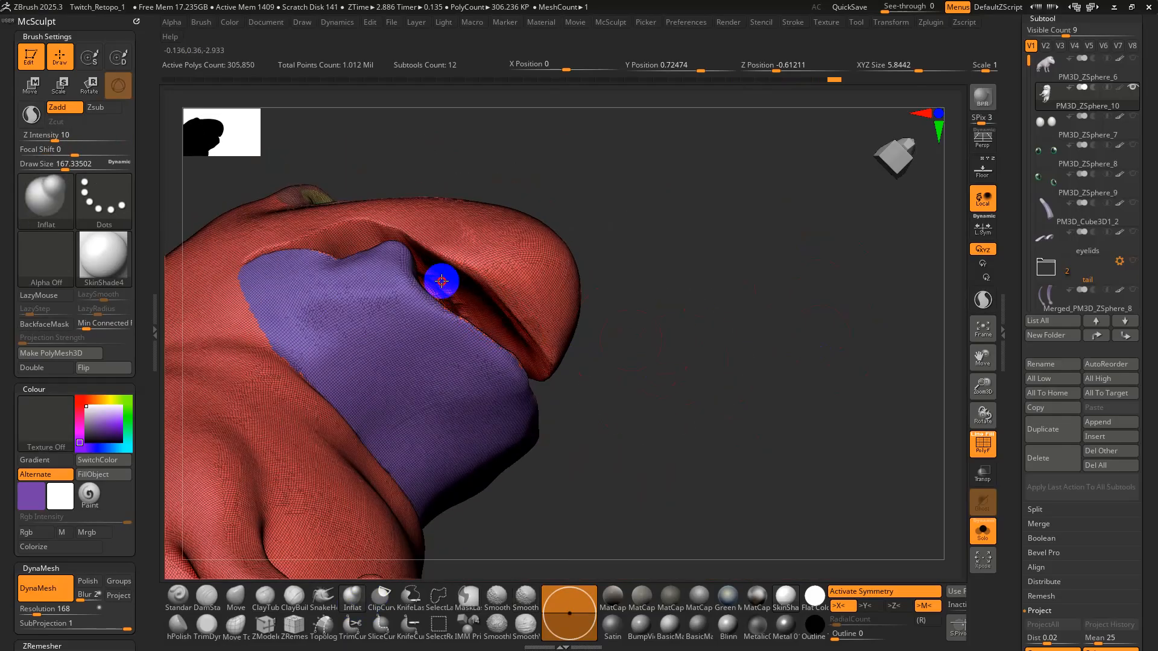
pyautogui.moveTo(433, 288)
pyautogui.mouseDown(button='right')
pyautogui.moveTo(520, 364)
pyautogui.moveTo(677, 307)
pyautogui.moveTo(649, 322)
pyautogui.moveTo(757, 377)
pyautogui.moveTo(689, 368)
pyautogui.moveTo(744, 274)
pyautogui.moveTo(746, 338)
pyautogui.moveTo(727, 308)
pyautogui.moveTo(685, 353)
pyautogui.mouseUp(button='right')
pyautogui.hotkey('shift', 'f')
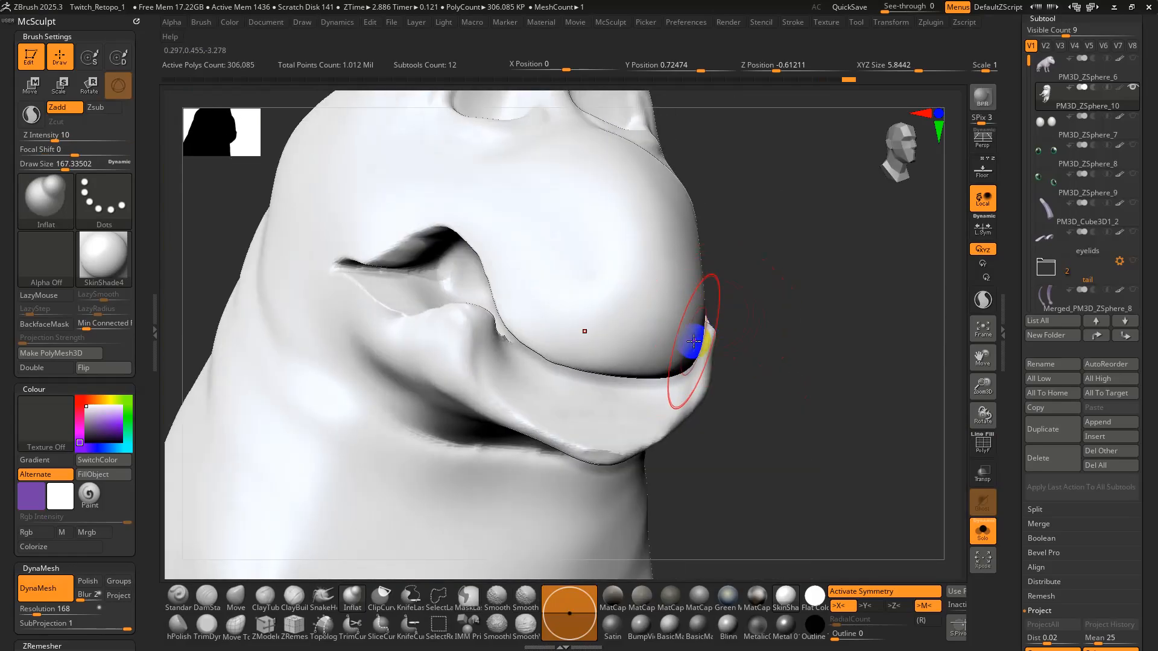
# Push in the surface behind the front of the lower lip with Inflat and re-DynaMesh the body.
pyautogui.moveTo(645, 350)
pyautogui.mouseDown(button='right')
pyautogui.moveTo(633, 372)
pyautogui.moveTo(573, 370)
pyautogui.moveTo(551, 383)
pyautogui.mouseUp(button='right')
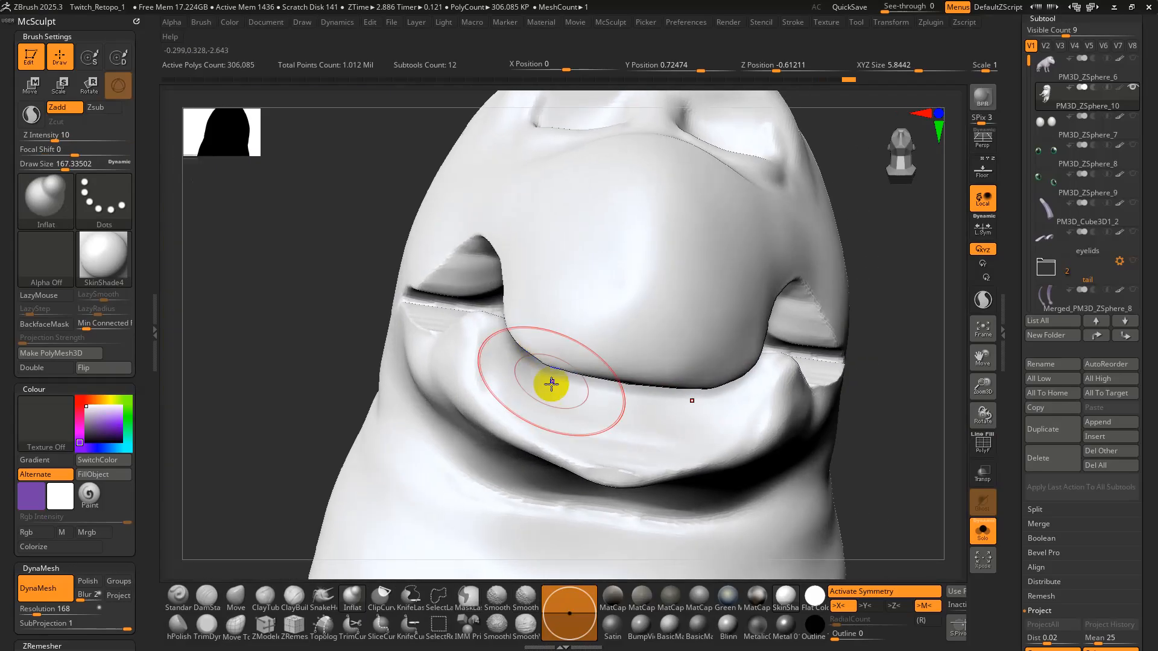
pyautogui.moveTo(581, 403); pyautogui.dragTo(548, 367)
pyautogui.moveTo(548, 367); pyautogui.dragTo(584, 398, button='right')
pyautogui.keyDown('ctrl'); pyautogui.moveTo(841, 427); pyautogui.dragTo(855, 434); pyautogui.keyUp('ctrl')
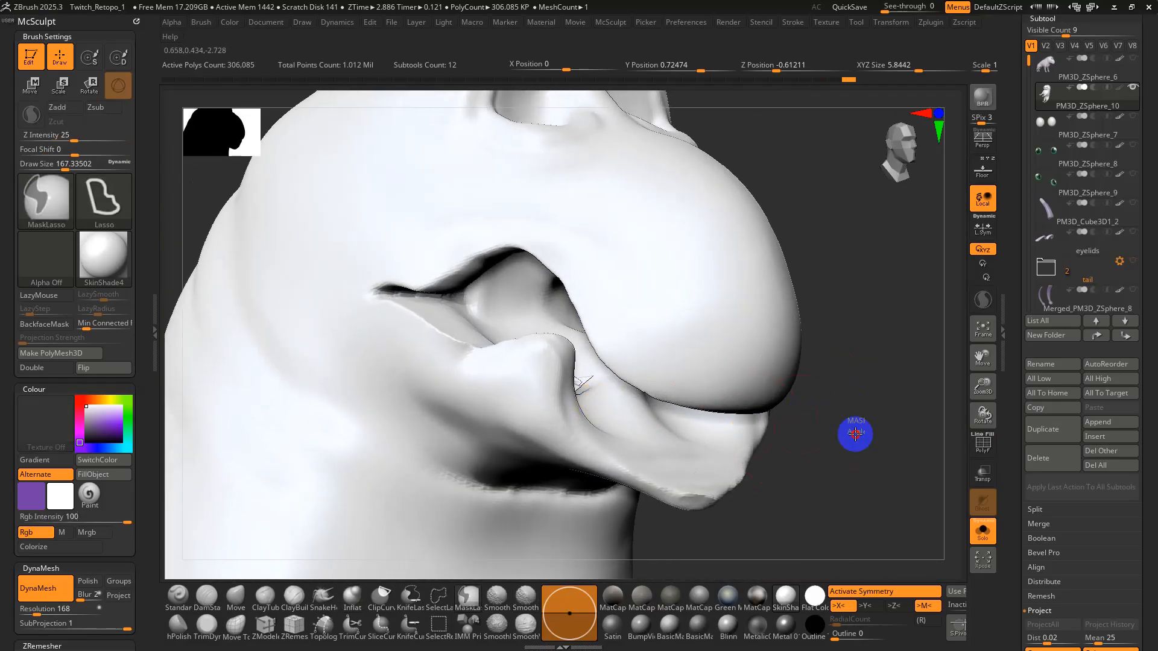
pyautogui.moveTo(723, 457)
pyautogui.mouseDown(button='right')
pyautogui.moveTo(577, 388)
pyautogui.moveTo(646, 414)
pyautogui.moveTo(579, 382)
pyautogui.moveTo(580, 345)
pyautogui.moveTo(620, 370)
pyautogui.moveTo(566, 369)
pyautogui.moveTo(589, 392)
pyautogui.moveTo(576, 391)
pyautogui.moveTo(506, 306)
pyautogui.mouseUp(button='right')
pyautogui.hotkey('shift', 'f')
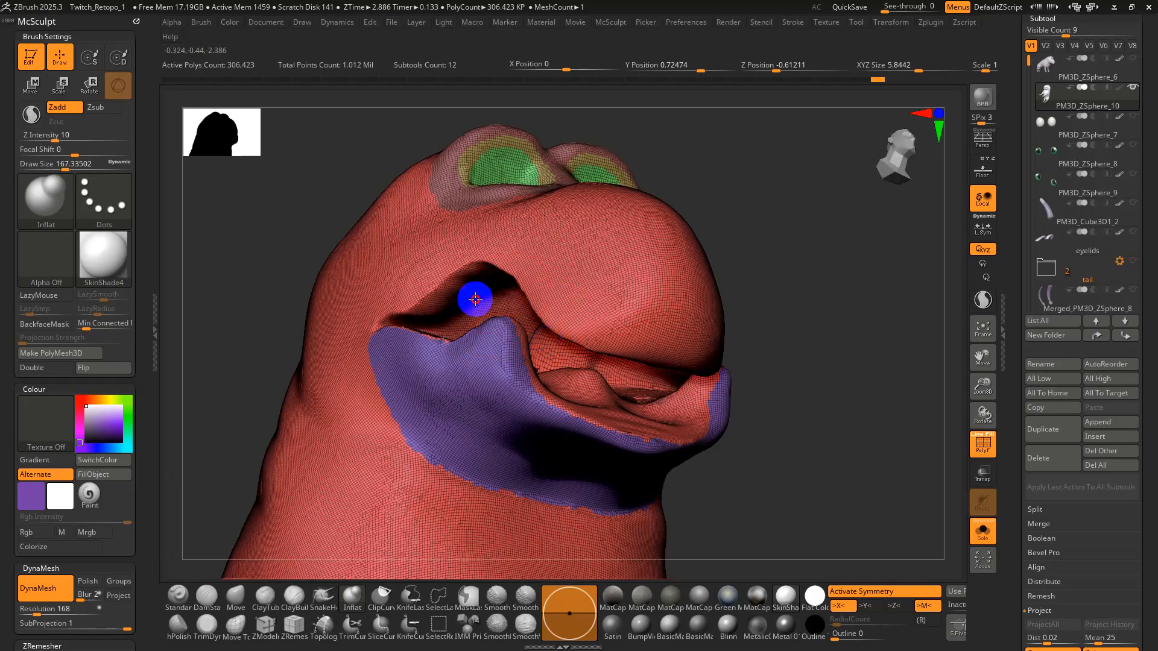
# Sink the inner cheek surface at the mouth corners with Inflat, smooth it and update the DynaMesh.
pyautogui.moveTo(581, 375)
pyautogui.mouseDown(button='right')
pyautogui.moveTo(605, 413)
pyautogui.moveTo(530, 344)
pyautogui.mouseUp(button='right')
pyautogui.press('ctrl')
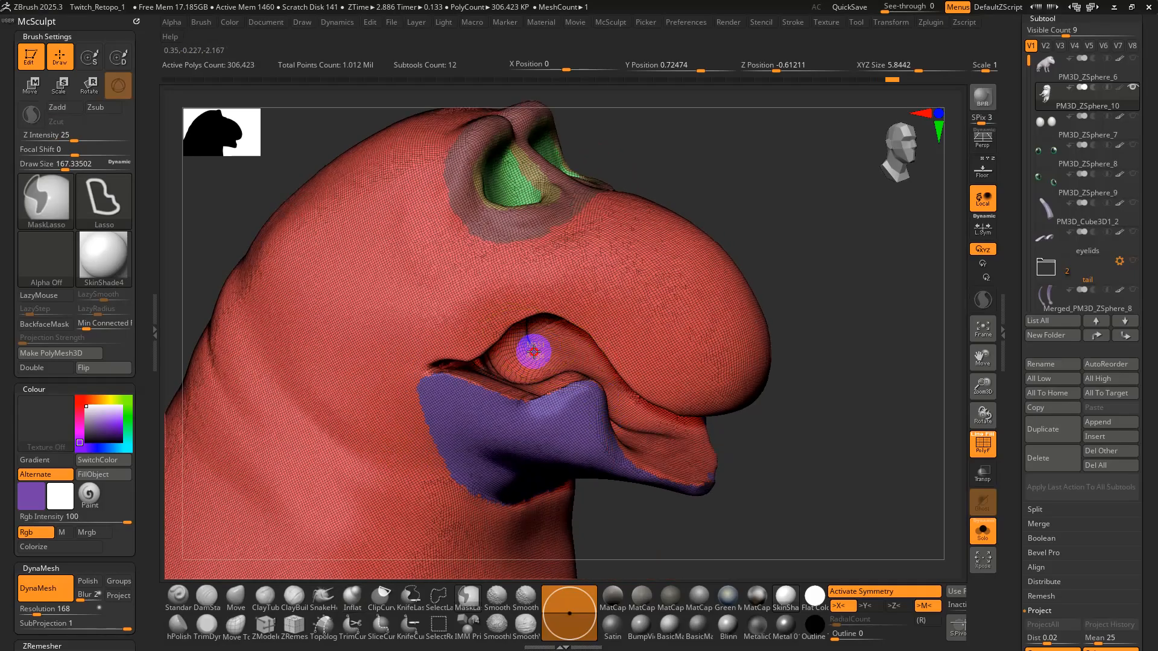
pyautogui.press('shift')
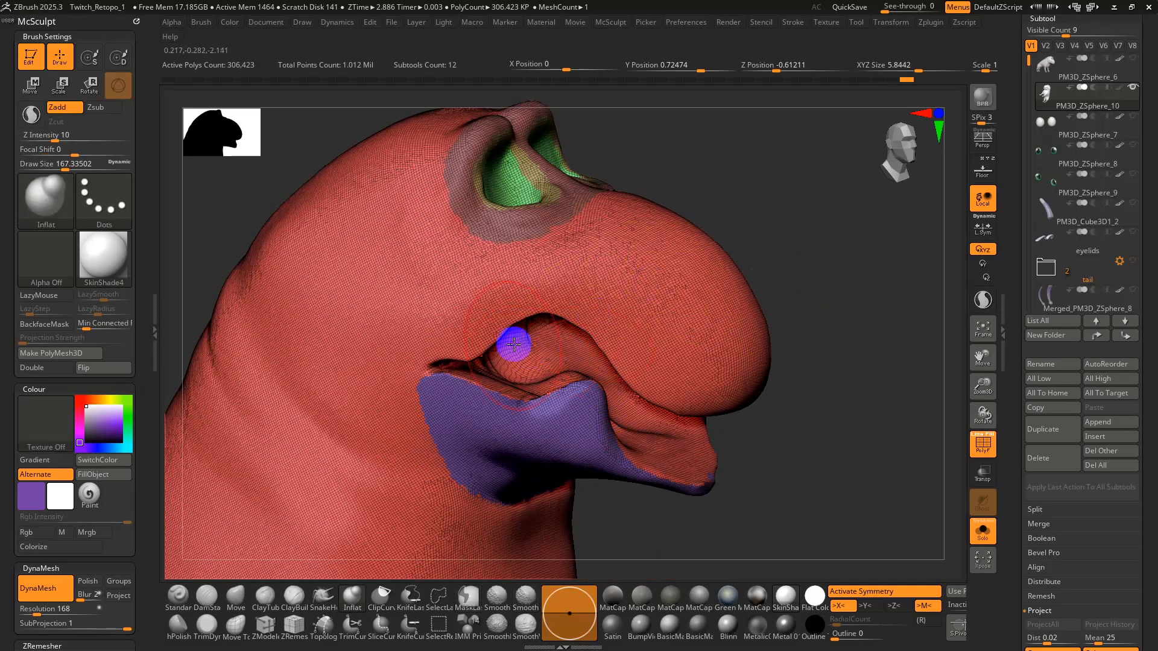
pyautogui.moveTo(539, 362)
pyautogui.keyDown('shift'); pyautogui.mouseDown(button='right')
pyautogui.moveTo(504, 331)
pyautogui.moveTo(489, 379)
pyautogui.moveTo(623, 325)
pyautogui.mouseUp(button='right'); pyautogui.keyUp('shift')
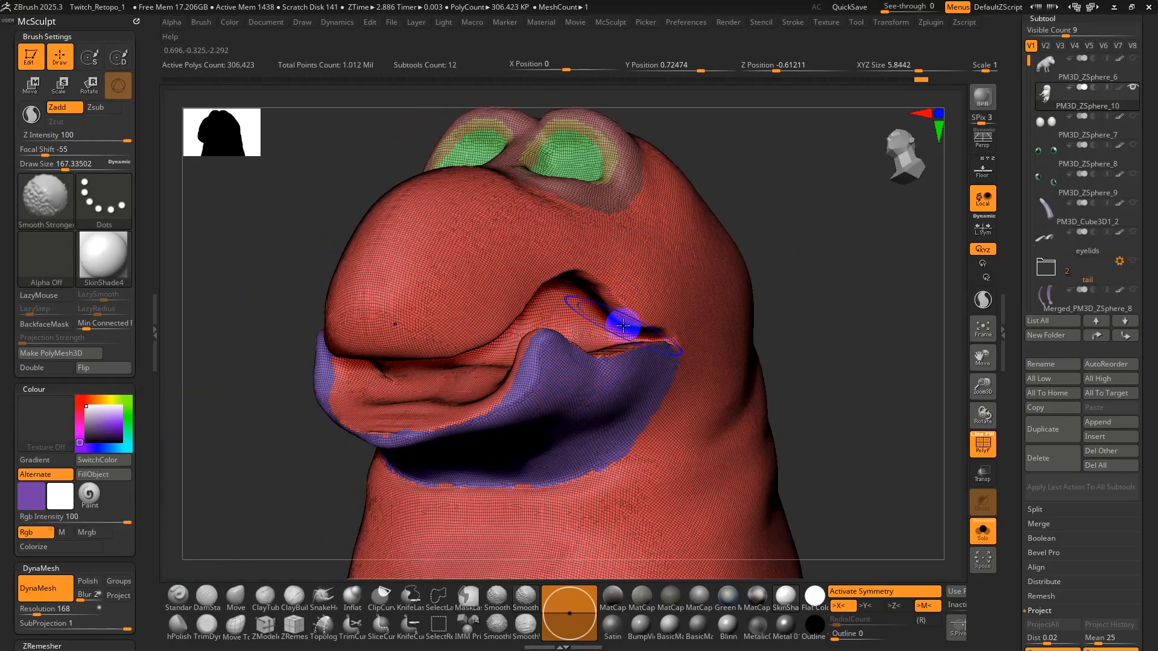
pyautogui.moveTo(577, 313)
pyautogui.mouseDown(button='right')
pyautogui.moveTo(553, 277)
pyautogui.moveTo(530, 276)
pyautogui.moveTo(556, 220)
pyautogui.moveTo(492, 223)
pyautogui.moveTo(519, 205)
pyautogui.moveTo(517, 181)
pyautogui.moveTo(512, 331)
pyautogui.moveTo(491, 316)
pyautogui.mouseUp(button='right')
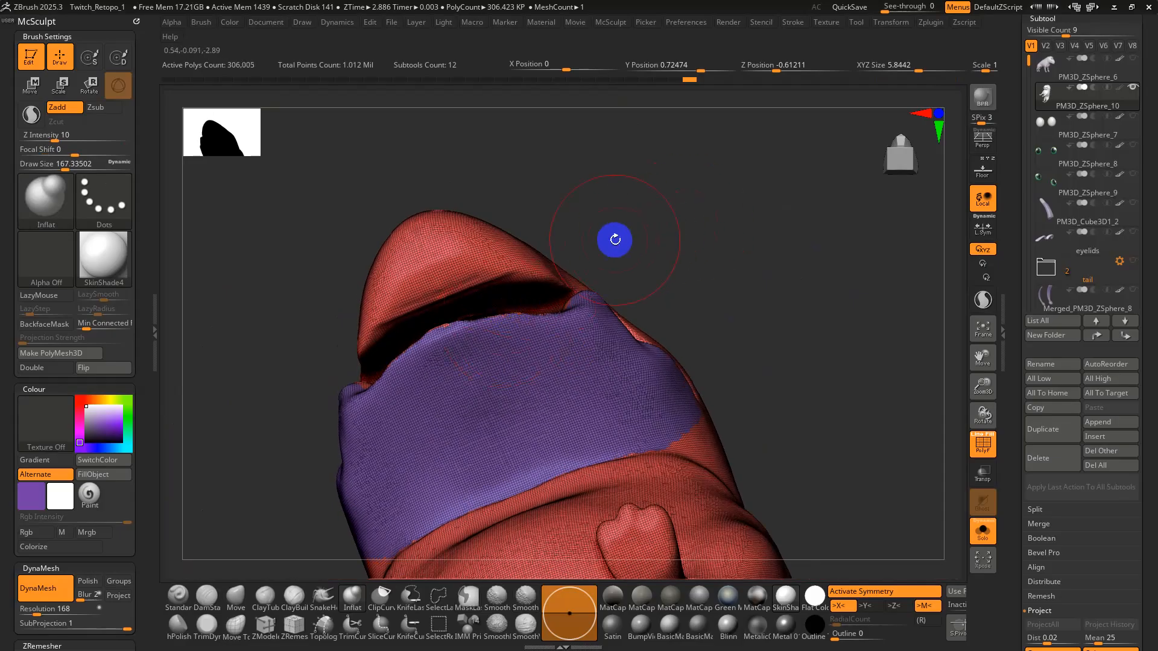
# Smooth the mouth area, reduce the Inflat draw size to about 97 and update the DynaMesh.
pyautogui.moveTo(614, 239)
pyautogui.mouseDown(button='right')
pyautogui.moveTo(540, 315)
pyautogui.moveTo(530, 290)
pyautogui.moveTo(501, 352)
pyautogui.moveTo(527, 377)
pyautogui.moveTo(476, 374)
pyautogui.moveTo(537, 419)
pyautogui.moveTo(537, 324)
pyautogui.moveTo(700, 429)
pyautogui.moveTo(712, 253)
pyautogui.moveTo(653, 313)
pyautogui.moveTo(778, 298)
pyautogui.moveTo(816, 238)
pyautogui.moveTo(715, 209)
pyautogui.moveTo(711, 364)
pyautogui.moveTo(612, 323)
pyautogui.moveTo(574, 266)
pyautogui.moveTo(598, 249)
pyautogui.moveTo(666, 316)
pyautogui.moveTo(633, 353)
pyautogui.moveTo(635, 380)
pyautogui.moveTo(588, 287)
pyautogui.mouseUp(button='right')
pyautogui.press('shift')
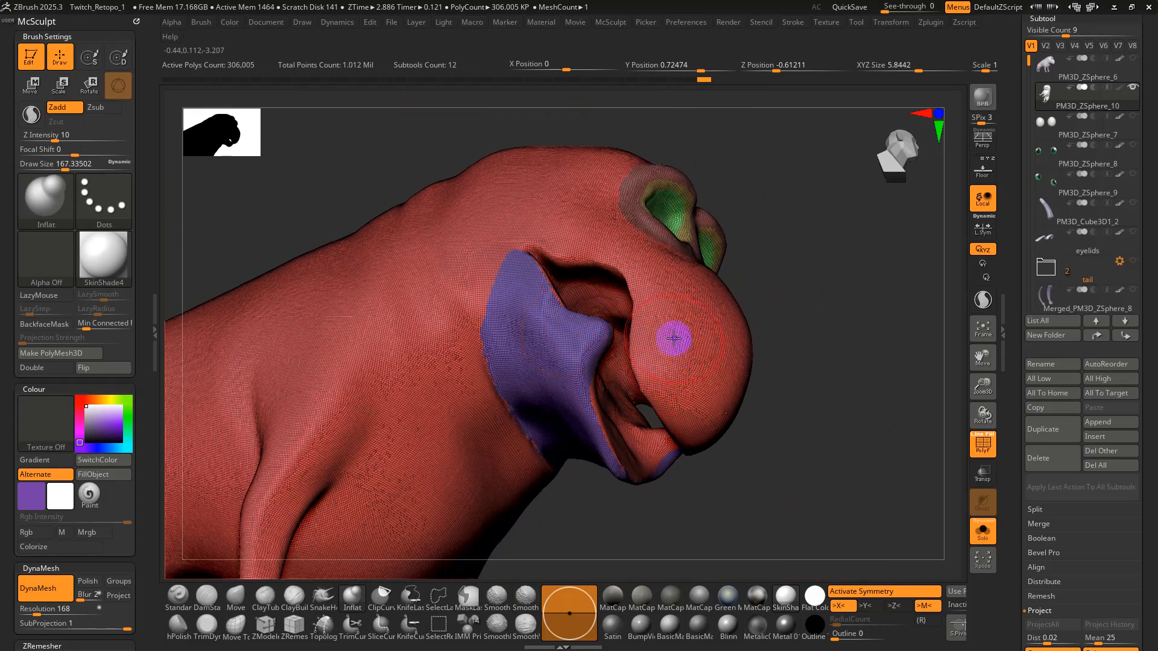
pyautogui.keyDown('shift'); pyautogui.moveTo(673, 338); pyautogui.dragTo(690, 388, button='right'); pyautogui.keyUp('shift')
pyautogui.press('s')
pyautogui.moveTo(652, 335); pyautogui.dragTo(643, 330)
pyautogui.keyDown('ctrl'); pyautogui.moveTo(803, 414); pyautogui.dragTo(799, 426); pyautogui.keyUp('ctrl')
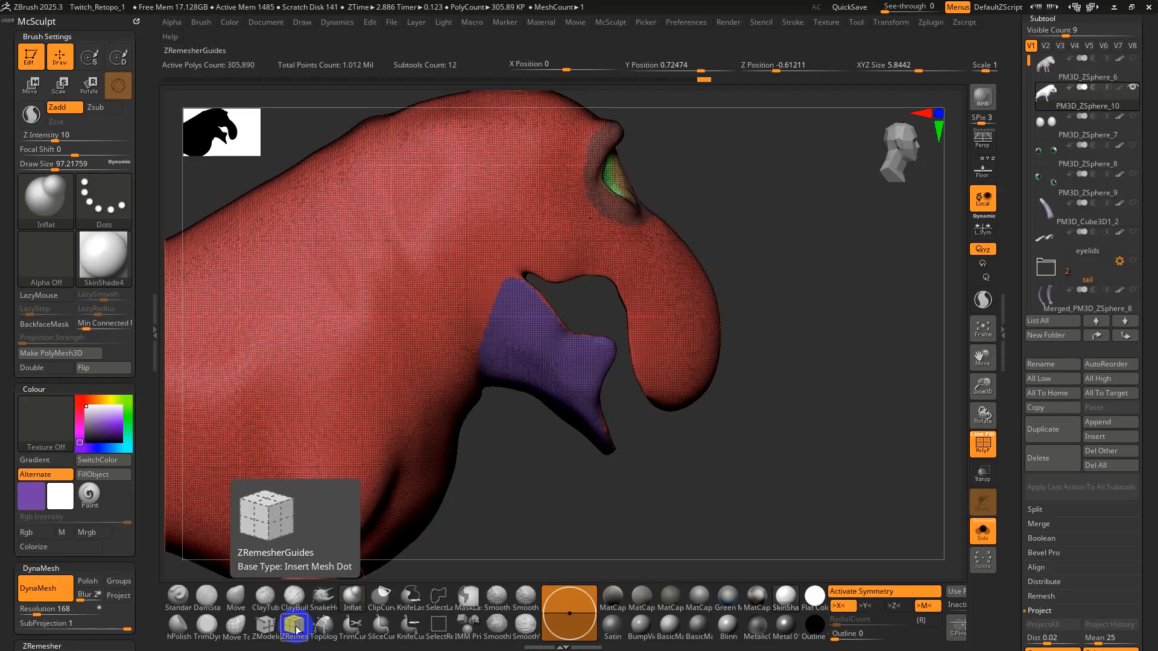
# Try to outline the mouth opening with two parallel Topology brush curves and cross connections, undoing the curves at the end.
pyautogui.click(323, 626)
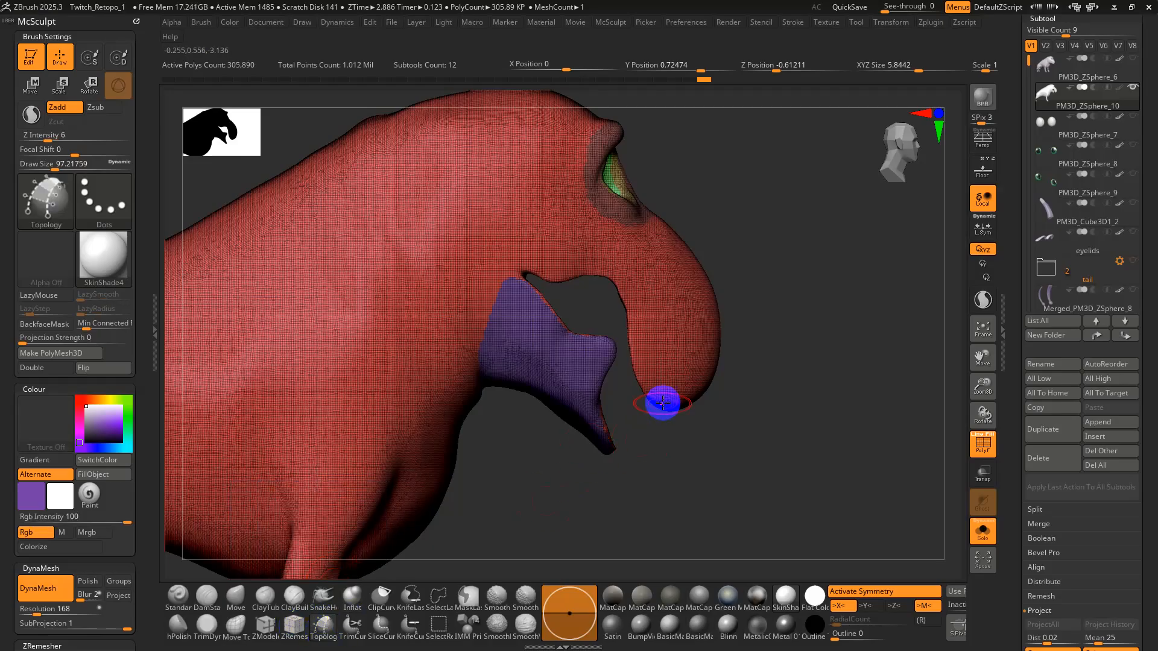
pyautogui.moveTo(663, 402)
pyautogui.mouseDown(button='right')
pyautogui.moveTo(656, 351)
pyautogui.moveTo(673, 416)
pyautogui.mouseUp(button='right')
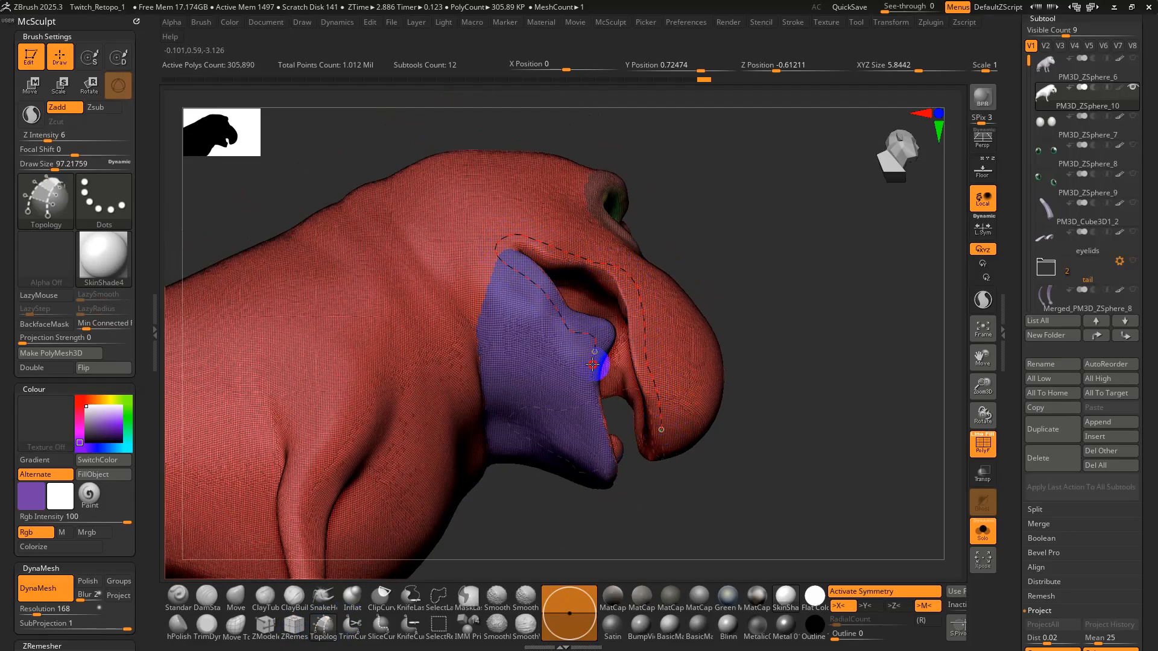
pyautogui.moveTo(603, 409); pyautogui.dragTo(591, 465, button='right')
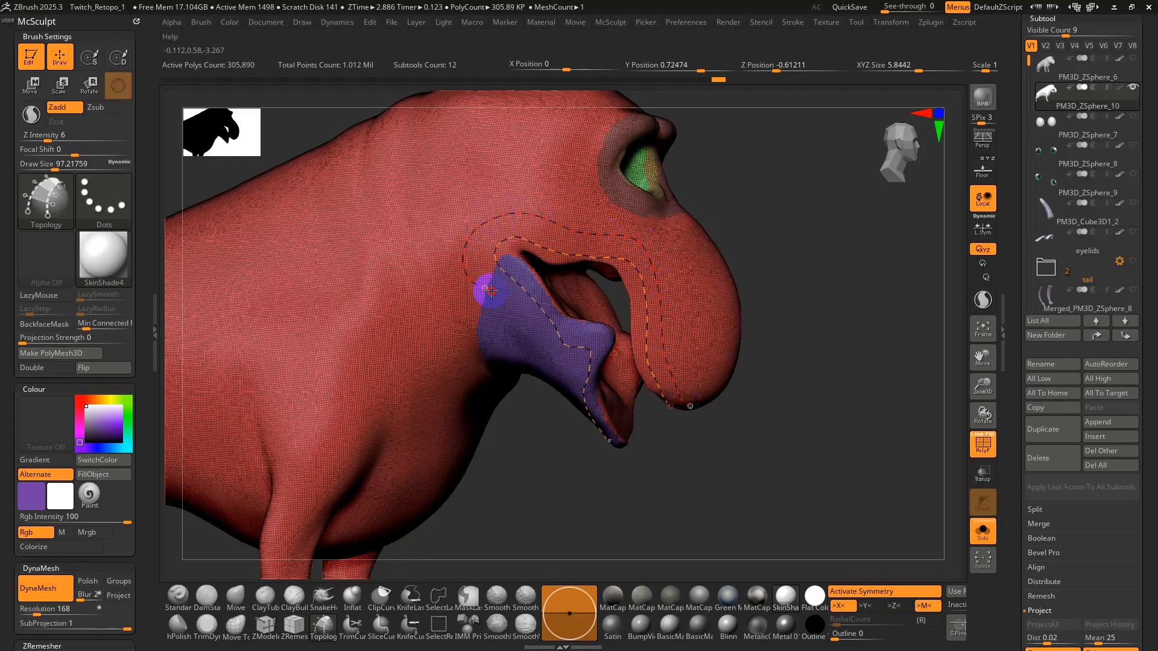
pyautogui.moveTo(584, 413); pyautogui.dragTo(583, 404, button='right')
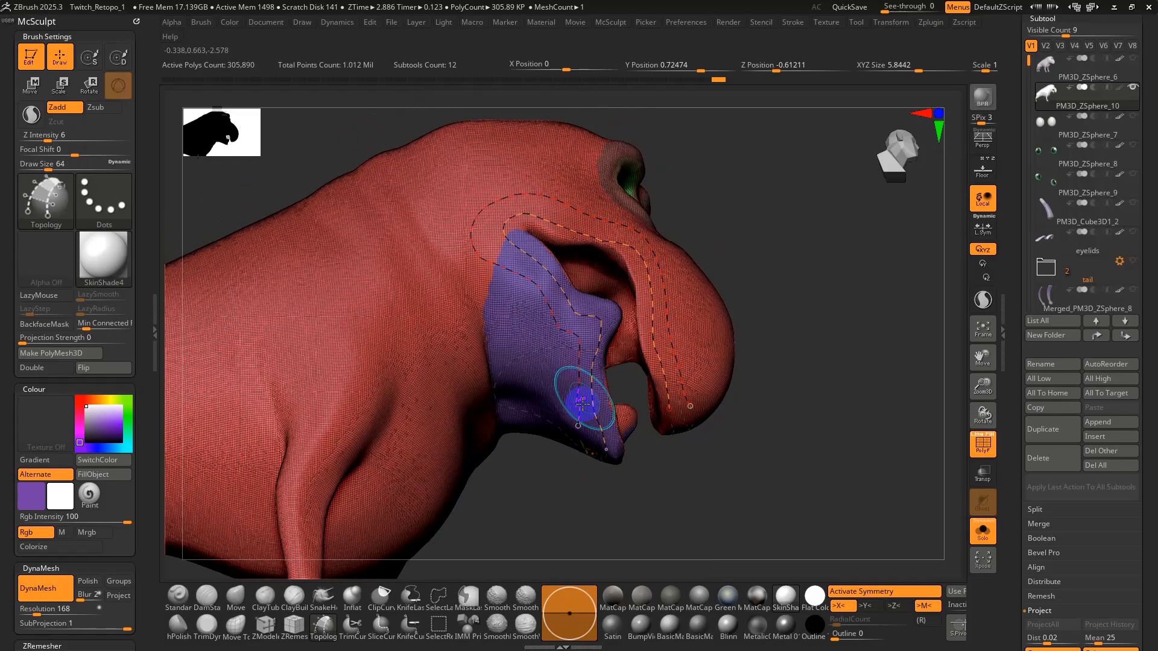
pyautogui.moveTo(570, 300); pyautogui.dragTo(551, 380, button='right')
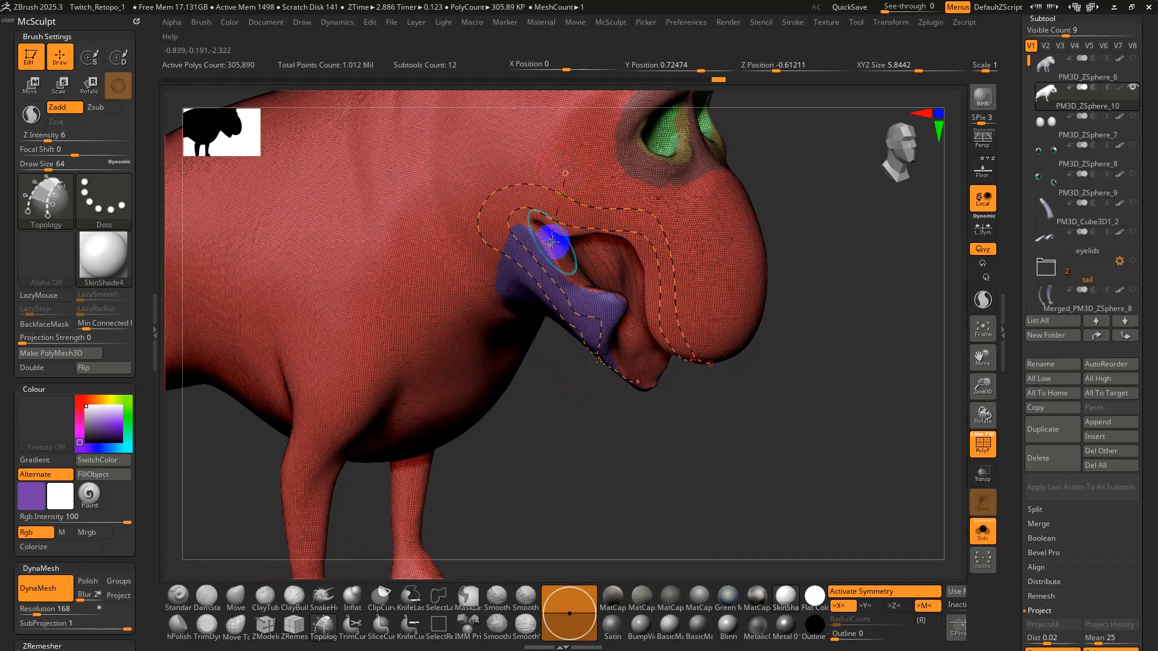
pyautogui.moveTo(681, 235)
pyautogui.mouseDown()
pyautogui.moveTo(708, 274)
pyautogui.moveTo(679, 329)
pyautogui.mouseUp()
pyautogui.moveTo(723, 334)
pyautogui.mouseDown(button='right')
pyautogui.moveTo(690, 305)
pyautogui.moveTo(706, 303)
pyautogui.mouseUp(button='right')
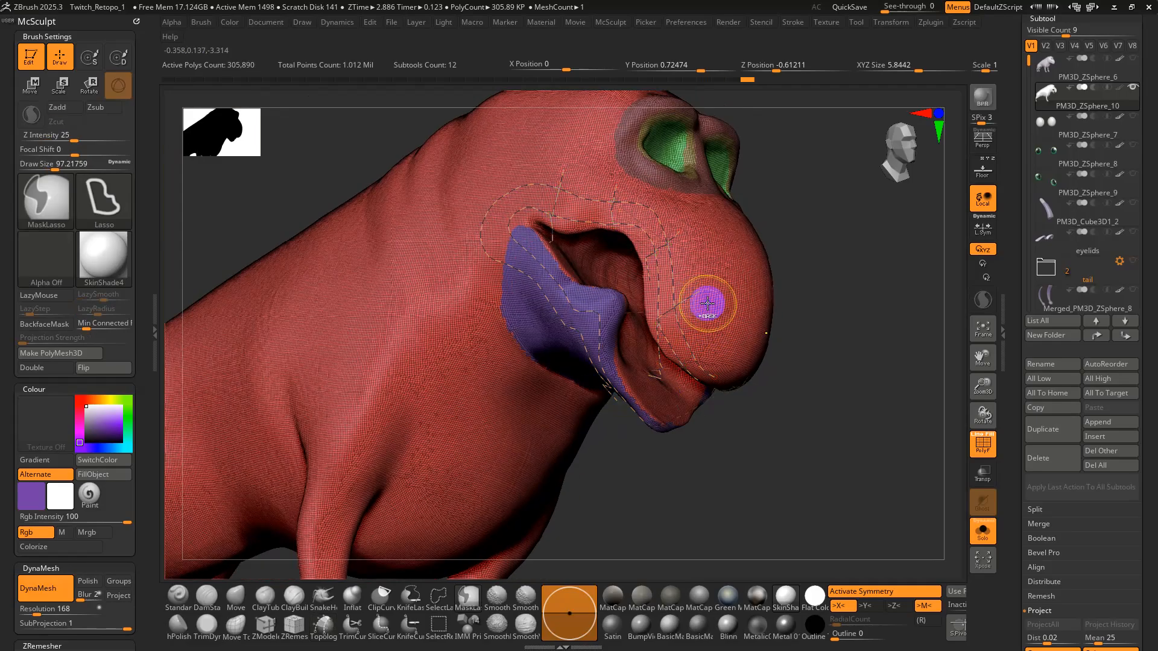
pyautogui.hotkey('ctrl', 'z')
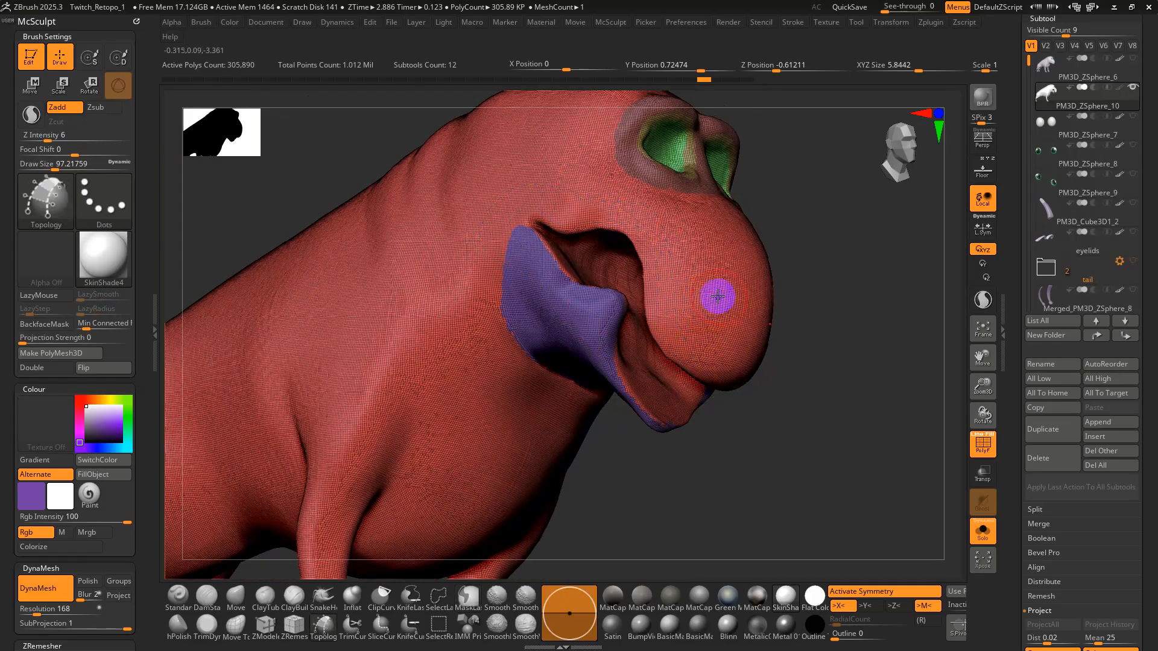
# Set the draw size to about 74 and switch the masking brush to MaskPen.
pyautogui.keyDown('alt'); pyautogui.moveTo(712, 311); pyautogui.dragTo(680, 325, button='right'); pyautogui.keyUp('alt')
pyautogui.press('s')
pyautogui.moveTo(677, 326); pyautogui.dragTo(672, 325)
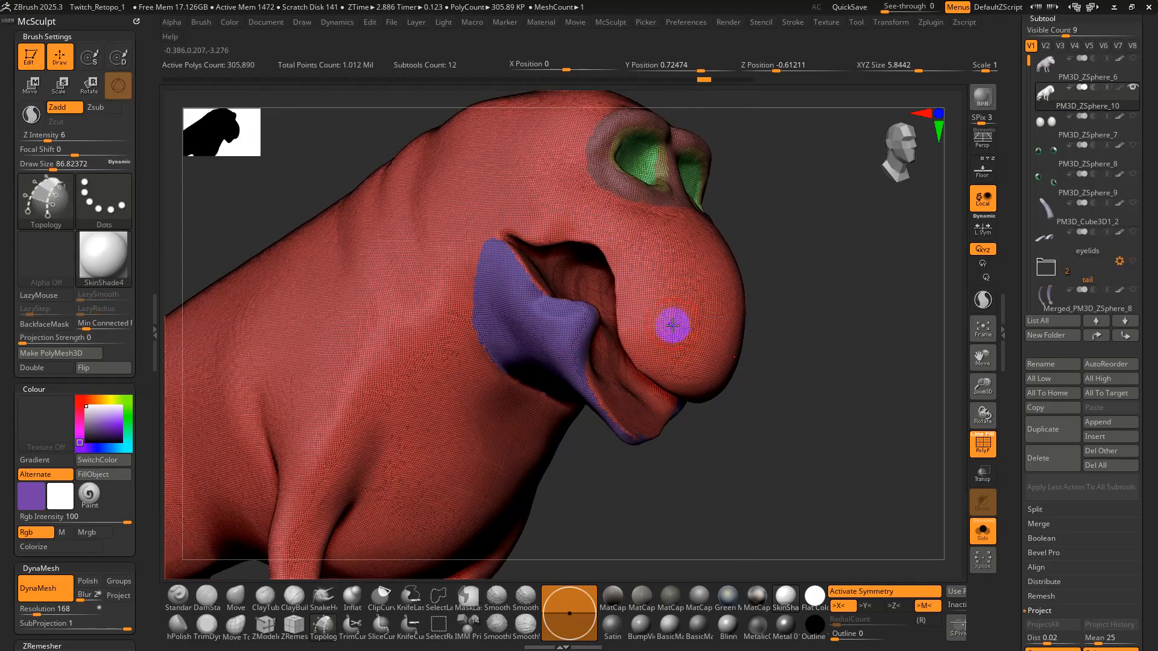
pyautogui.moveTo(673, 326); pyautogui.dragTo(663, 388, button='right')
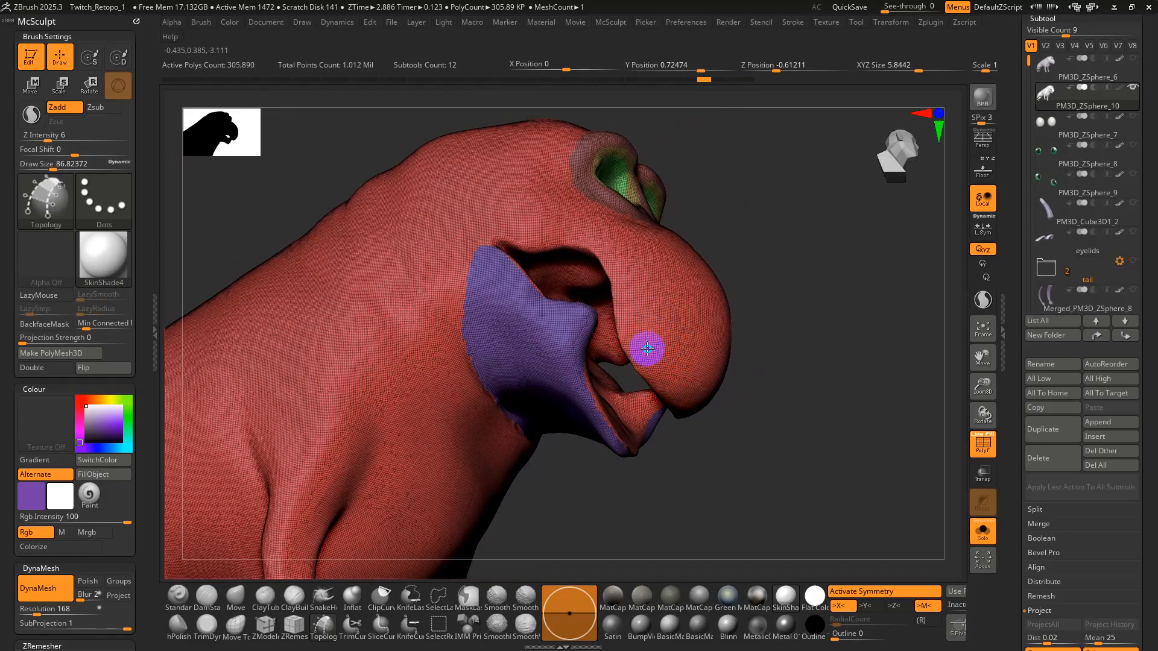
pyautogui.moveTo(647, 348); pyautogui.dragTo(677, 390, button='right')
pyautogui.press('s')
pyautogui.moveTo(624, 339); pyautogui.dragTo(621, 339)
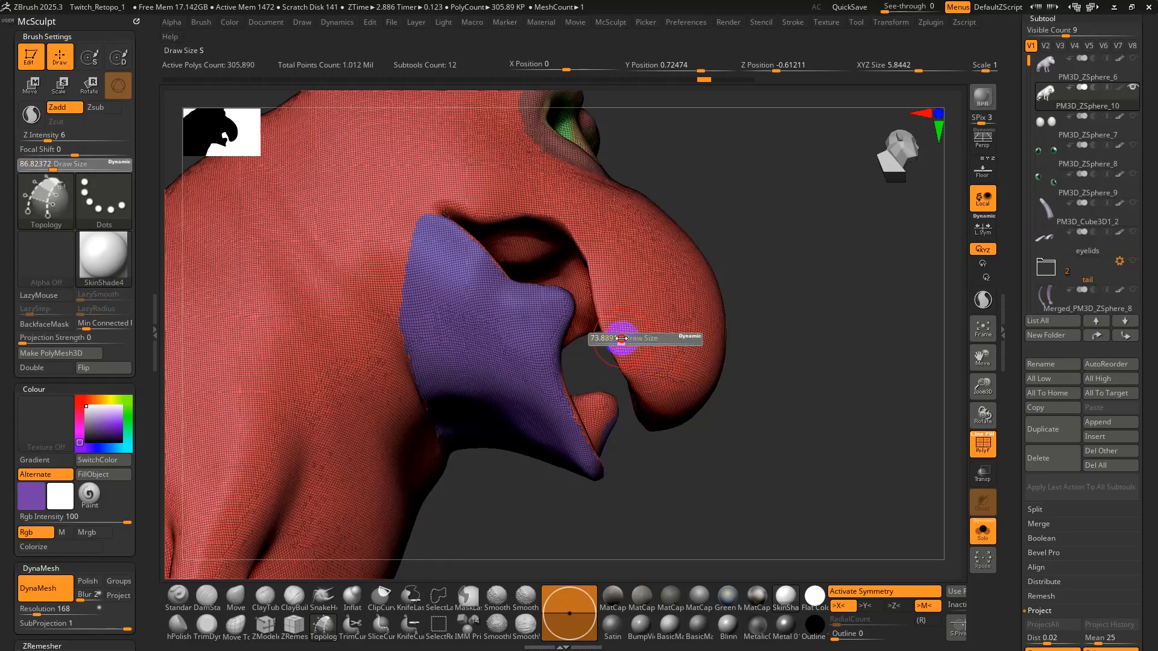
pyautogui.press('ctrl')
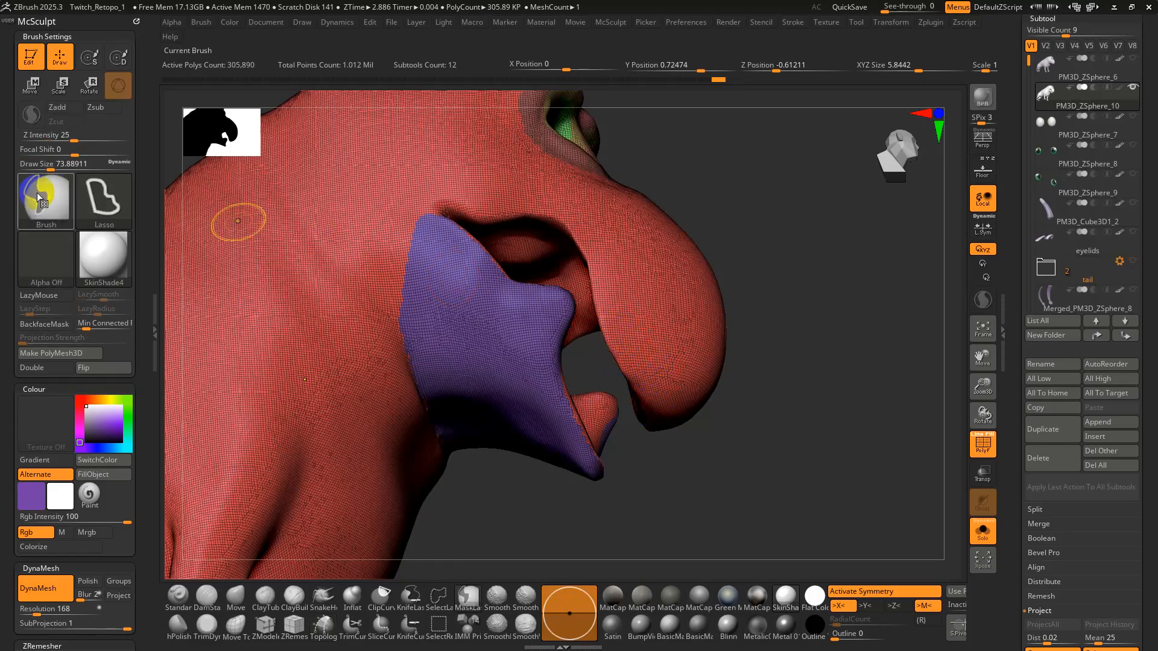
pyautogui.click(39, 195)
pyautogui.click(58, 209)
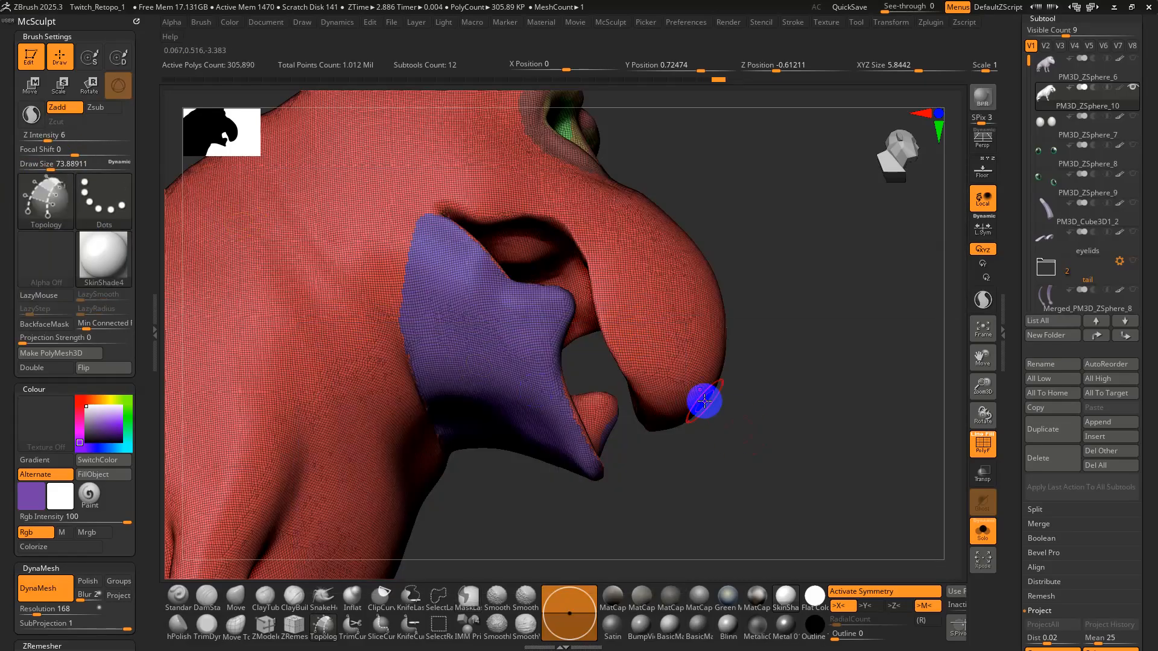
# Turn off the wireframe lines, mask a band along the lips around the mouth opening and make it a polygroup.
pyautogui.click(984, 530)
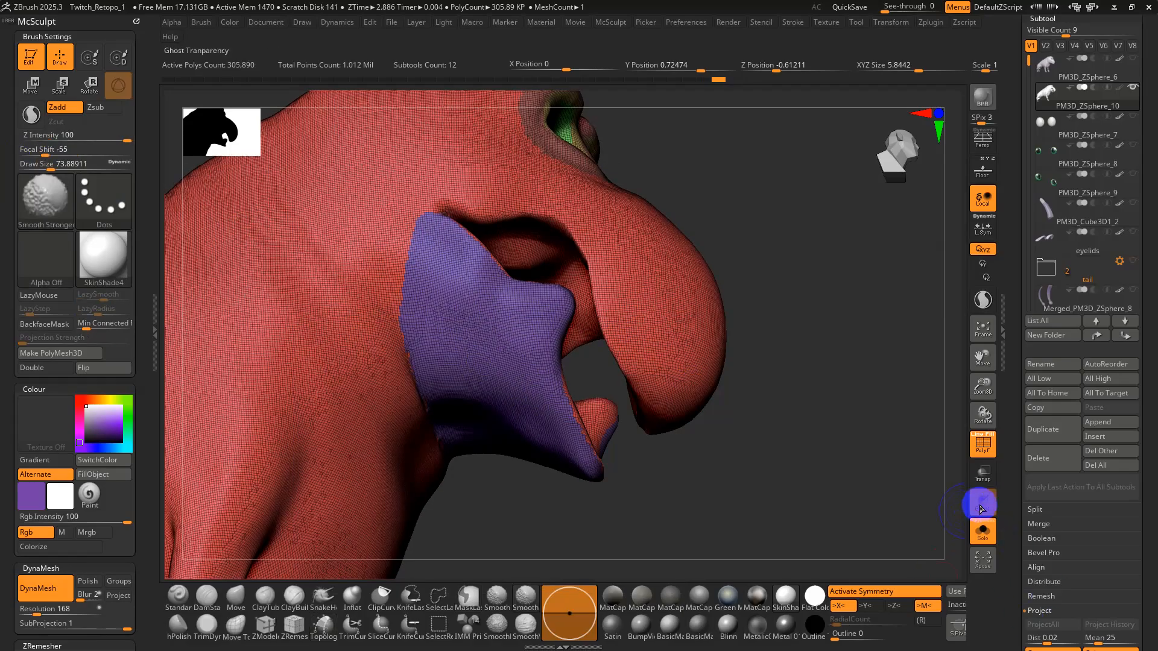
pyautogui.click(982, 443)
pyautogui.moveTo(735, 386)
pyautogui.keyDown('alt'); pyautogui.mouseDown()
pyautogui.moveTo(772, 405)
pyautogui.moveTo(729, 406)
pyautogui.mouseUp(); pyautogui.keyUp('alt')
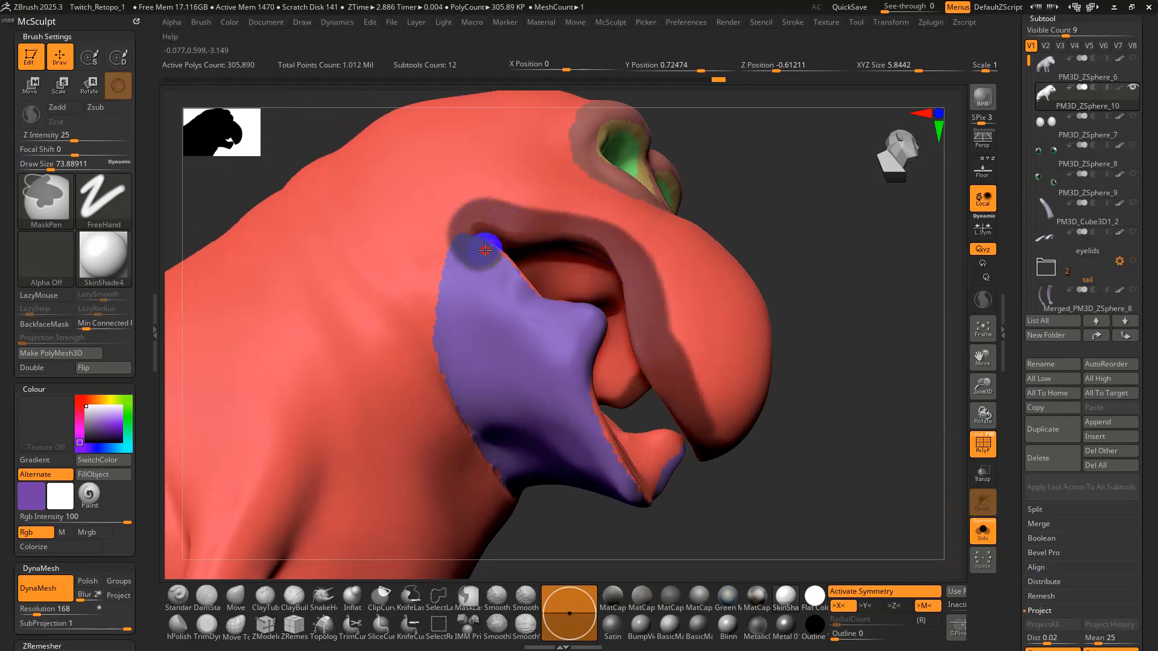
pyautogui.moveTo(580, 334); pyautogui.dragTo(581, 400)
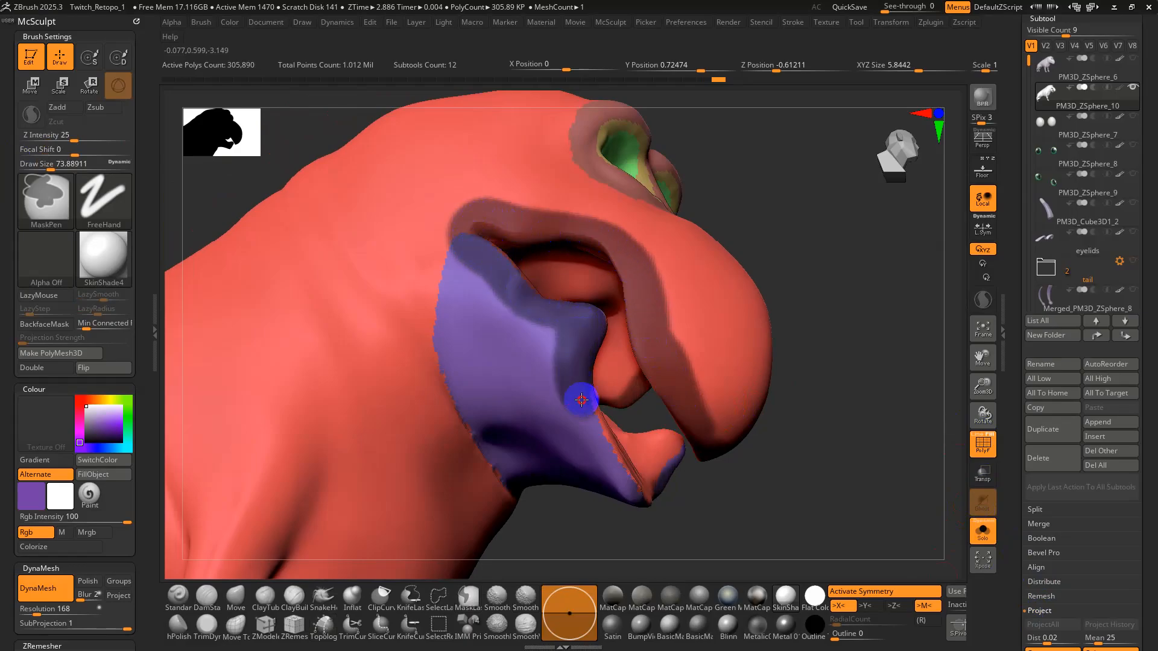
pyautogui.moveTo(635, 498)
pyautogui.mouseDown(button='right')
pyautogui.moveTo(563, 416)
pyautogui.moveTo(589, 431)
pyautogui.moveTo(599, 458)
pyautogui.moveTo(630, 458)
pyautogui.moveTo(581, 496)
pyautogui.moveTo(652, 457)
pyautogui.moveTo(713, 387)
pyautogui.moveTo(791, 402)
pyautogui.moveTo(773, 429)
pyautogui.mouseUp(button='right')
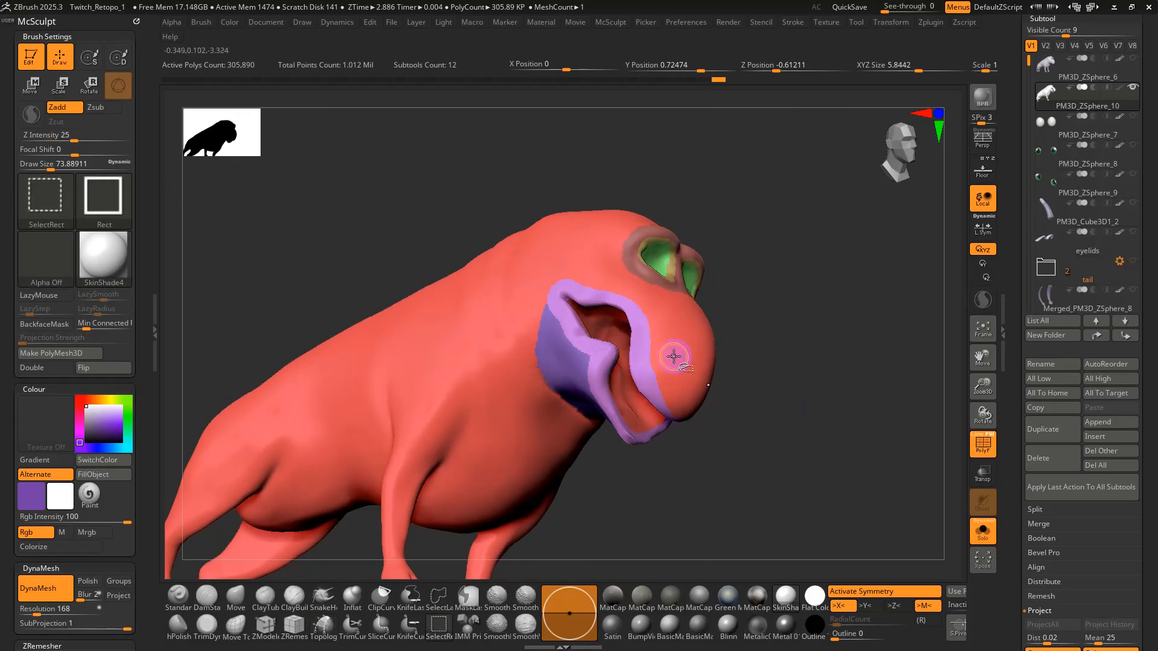
# Hide the lip band polygroup and set the draw size to about 124.
pyautogui.keyDown('ctrl'); pyautogui.keyDown('shift'); pyautogui.click(637, 354); pyautogui.keyUp('shift'); pyautogui.keyUp('ctrl')
pyautogui.keyDown('ctrl'); pyautogui.keyDown('shift'); pyautogui.click(665, 364); pyautogui.keyUp('shift'); pyautogui.keyUp('ctrl')
pyautogui.moveTo(665, 364); pyautogui.dragTo(779, 439, button='right')
pyautogui.moveTo(694, 381)
pyautogui.mouseDown(button='right')
pyautogui.moveTo(749, 390)
pyautogui.moveTo(736, 408)
pyautogui.moveTo(723, 387)
pyautogui.moveTo(696, 384)
pyautogui.moveTo(697, 503)
pyautogui.moveTo(642, 382)
pyautogui.mouseUp(button='right')
pyautogui.press('s')
pyautogui.moveTo(554, 357)
pyautogui.mouseDown()
pyautogui.moveTo(581, 432)
pyautogui.moveTo(525, 310)
pyautogui.moveTo(472, 303)
pyautogui.mouseUp()
# Mask the inner surface of the mouth through the gap at the lips, covering it from both sides.
pyautogui.keyDown('ctrl'); pyautogui.moveTo(491, 342); pyautogui.dragTo(538, 412); pyautogui.keyUp('ctrl')
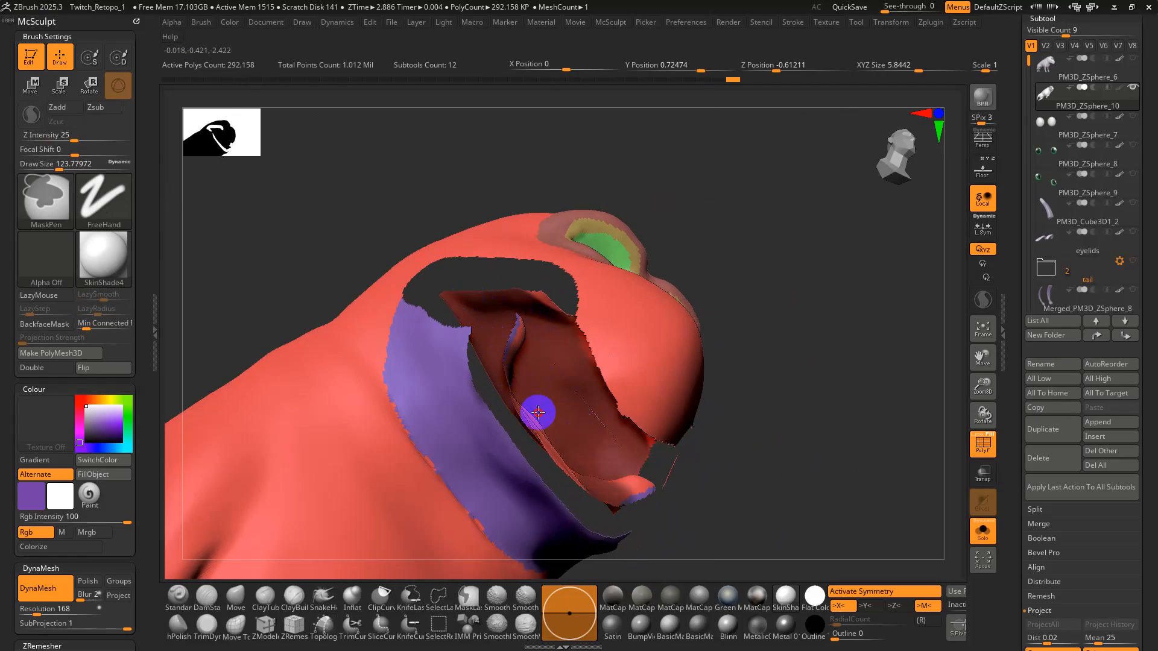
pyautogui.moveTo(562, 358); pyautogui.dragTo(602, 383, button='right')
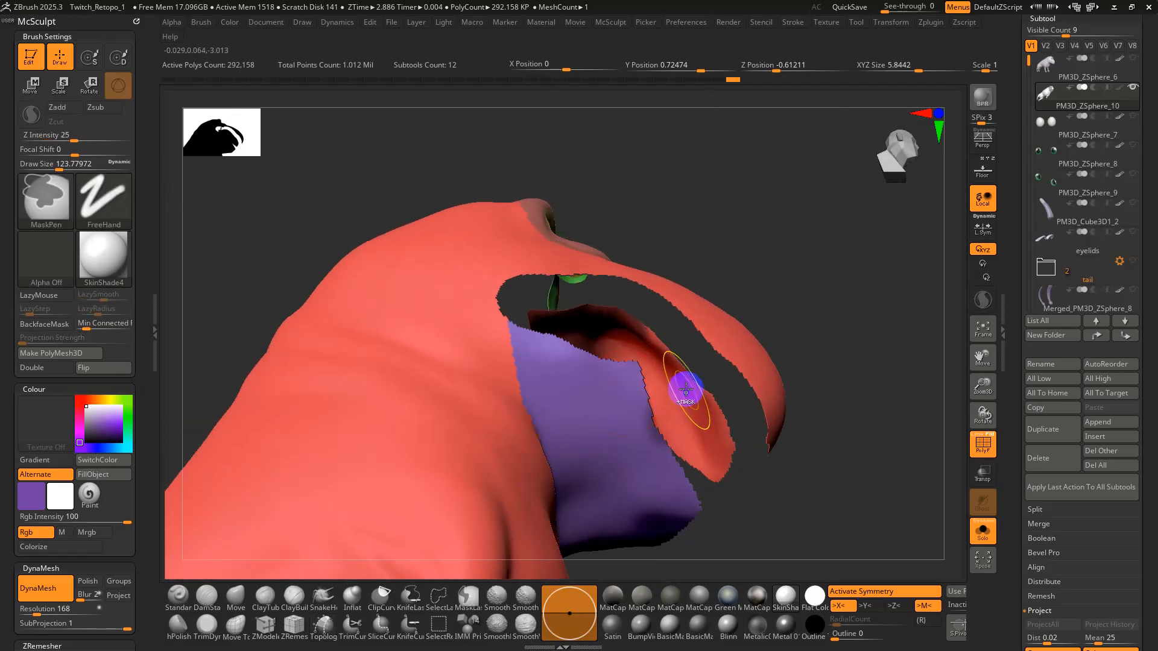
pyautogui.keyDown('ctrl'); pyautogui.moveTo(685, 388); pyautogui.dragTo(622, 338); pyautogui.keyUp('ctrl')
pyautogui.moveTo(623, 338)
pyautogui.mouseDown(button='right')
pyautogui.moveTo(623, 364)
pyautogui.moveTo(622, 334)
pyautogui.mouseUp(button='right')
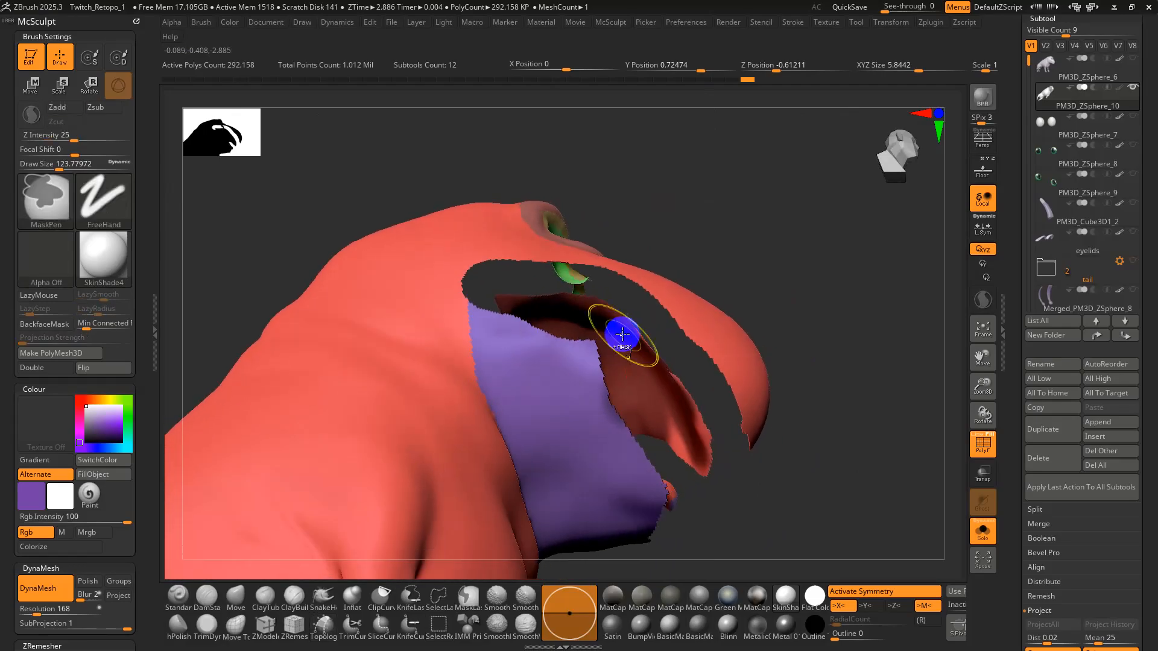
pyautogui.moveTo(687, 401); pyautogui.dragTo(604, 467, button='right')
pyautogui.keyDown('ctrl'); pyautogui.moveTo(546, 416); pyautogui.dragTo(597, 501); pyautogui.keyUp('ctrl')
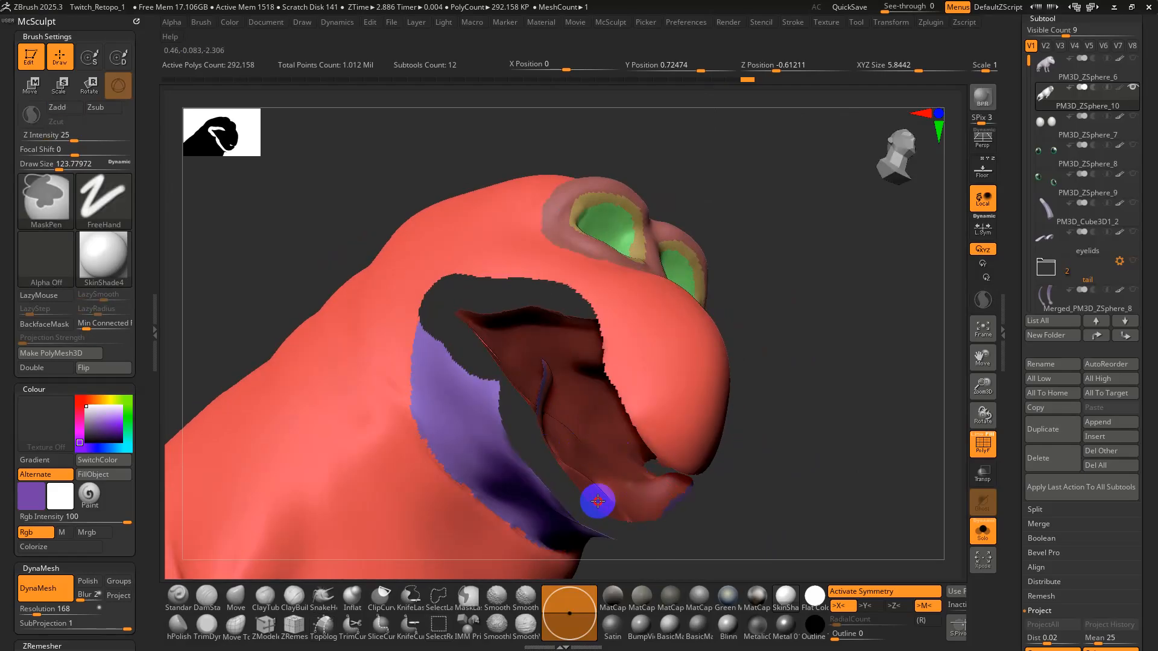
pyautogui.moveTo(471, 329); pyautogui.dragTo(553, 429, button='right')
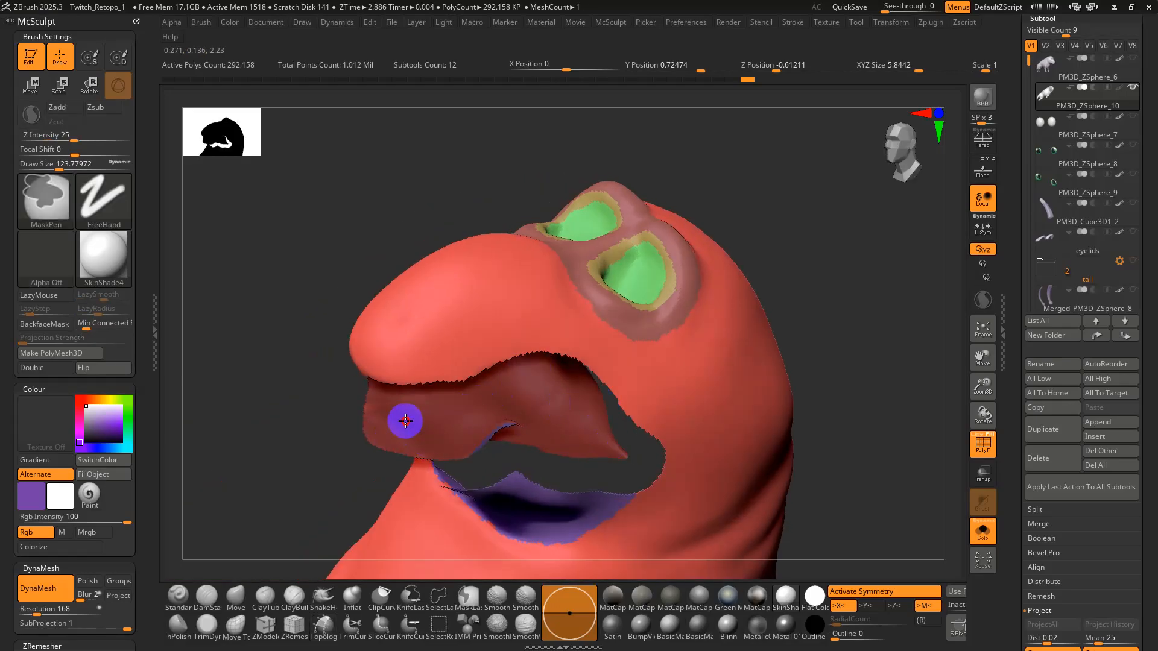
pyautogui.moveTo(388, 406)
pyautogui.mouseDown(button='right')
pyautogui.moveTo(416, 320)
pyautogui.moveTo(457, 287)
pyautogui.moveTo(496, 315)
pyautogui.moveTo(517, 380)
pyautogui.mouseUp(button='right')
pyautogui.moveTo(454, 356); pyautogui.dragTo(480, 434, button='right')
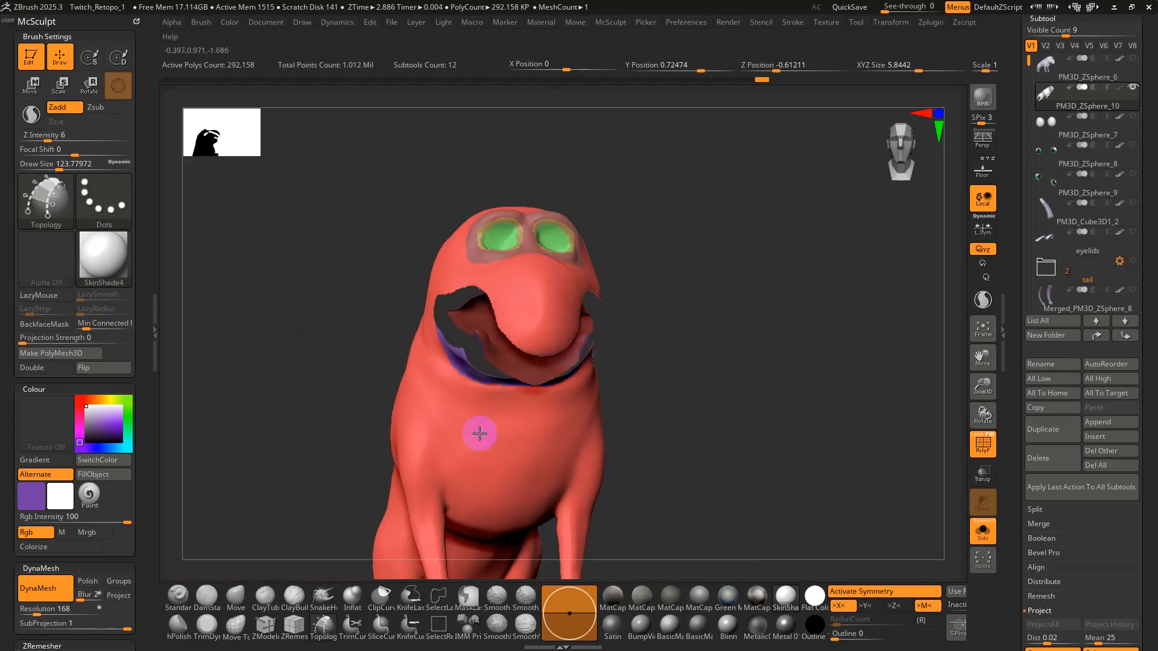
# Switch to the Flat Color material and complete the mouth interior mask at a draw size of about 104.
pyautogui.click(814, 595)
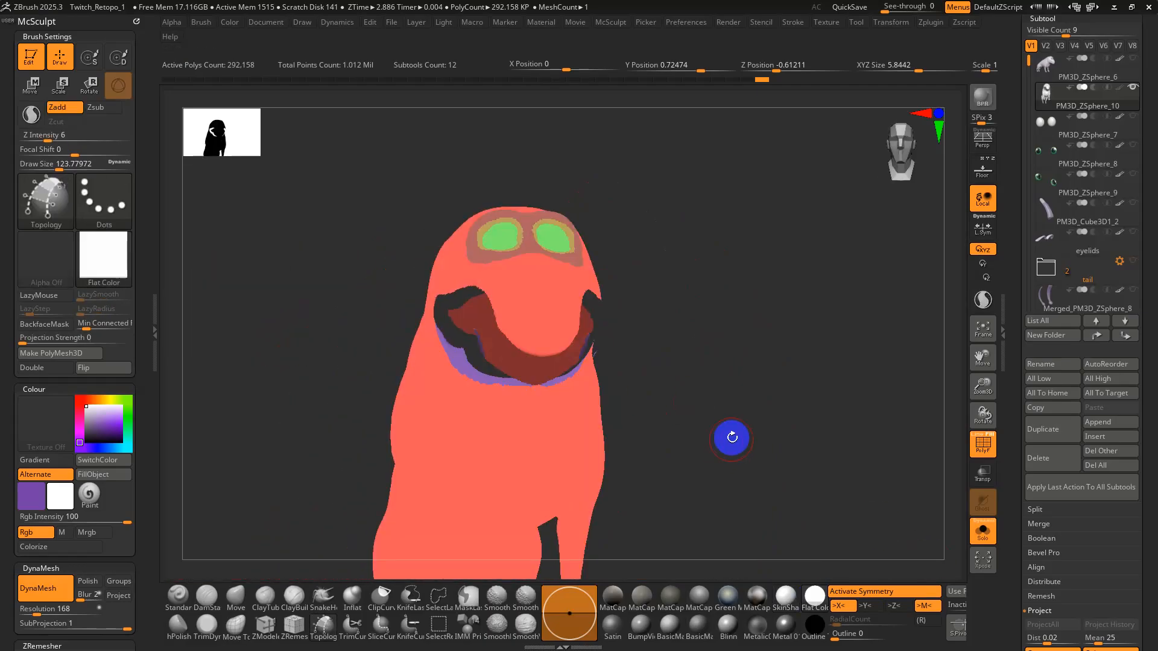
pyautogui.moveTo(731, 434)
pyautogui.mouseDown(button='right')
pyautogui.moveTo(791, 434)
pyautogui.moveTo(800, 363)
pyautogui.moveTo(677, 336)
pyautogui.moveTo(569, 482)
pyautogui.moveTo(551, 286)
pyautogui.mouseUp(button='right')
pyautogui.press('ctrl')
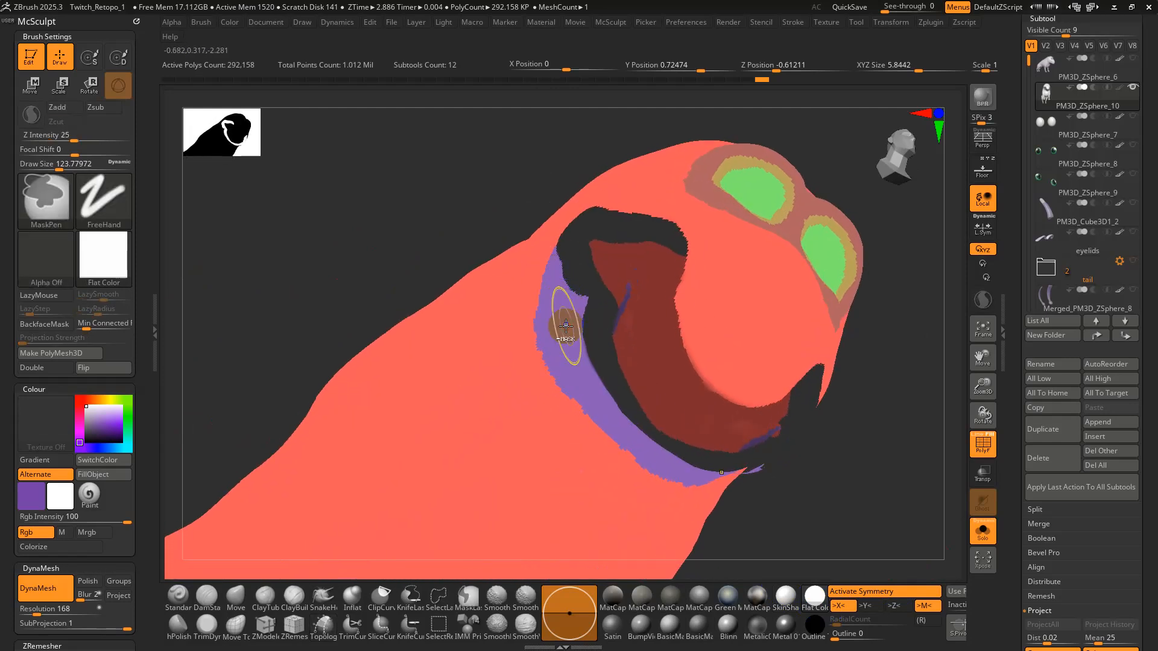
pyautogui.press('s')
pyautogui.moveTo(567, 357); pyautogui.dragTo(564, 357)
pyautogui.moveTo(605, 393)
pyautogui.mouseDown(button='right')
pyautogui.moveTo(620, 429)
pyautogui.moveTo(618, 419)
pyautogui.mouseUp(button='right')
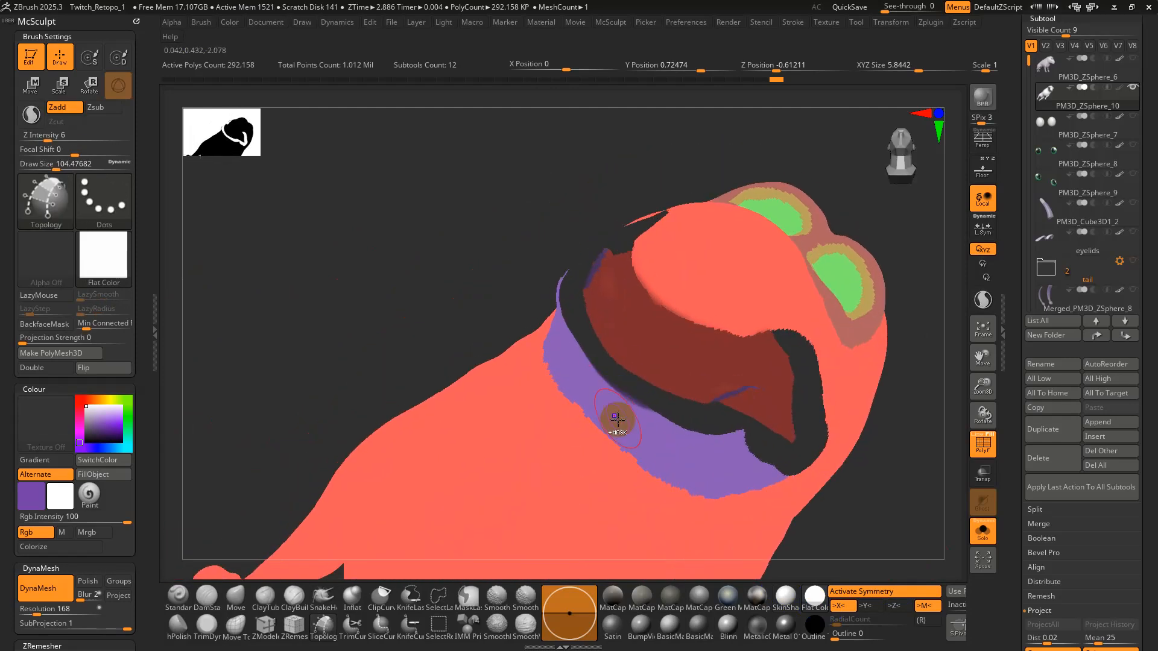
pyautogui.press('ctrl')
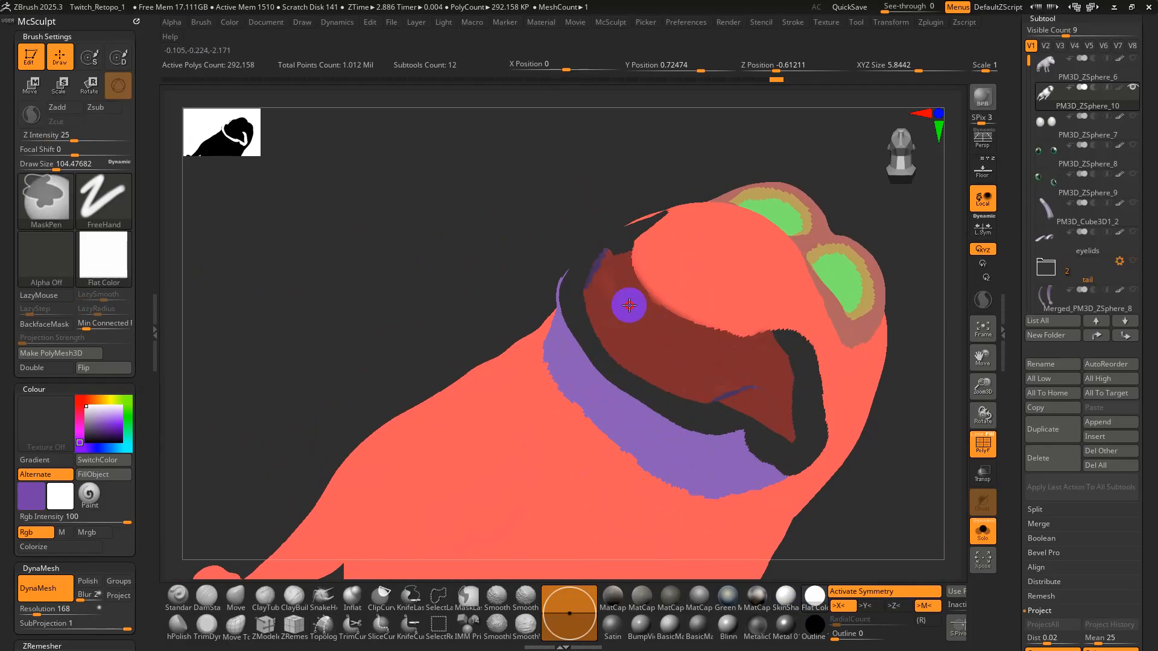
pyautogui.moveTo(712, 373)
pyautogui.mouseDown(button='right')
pyautogui.moveTo(694, 292)
pyautogui.moveTo(692, 313)
pyautogui.moveTo(695, 250)
pyautogui.mouseUp(button='right')
pyautogui.press('ctrl')
pyautogui.press('ctrl')
# Try polygrouping the masked mouth interior, undoing and repeating the grouping for a more distinct colour.
pyautogui.hotkey('ctrl', 'w')
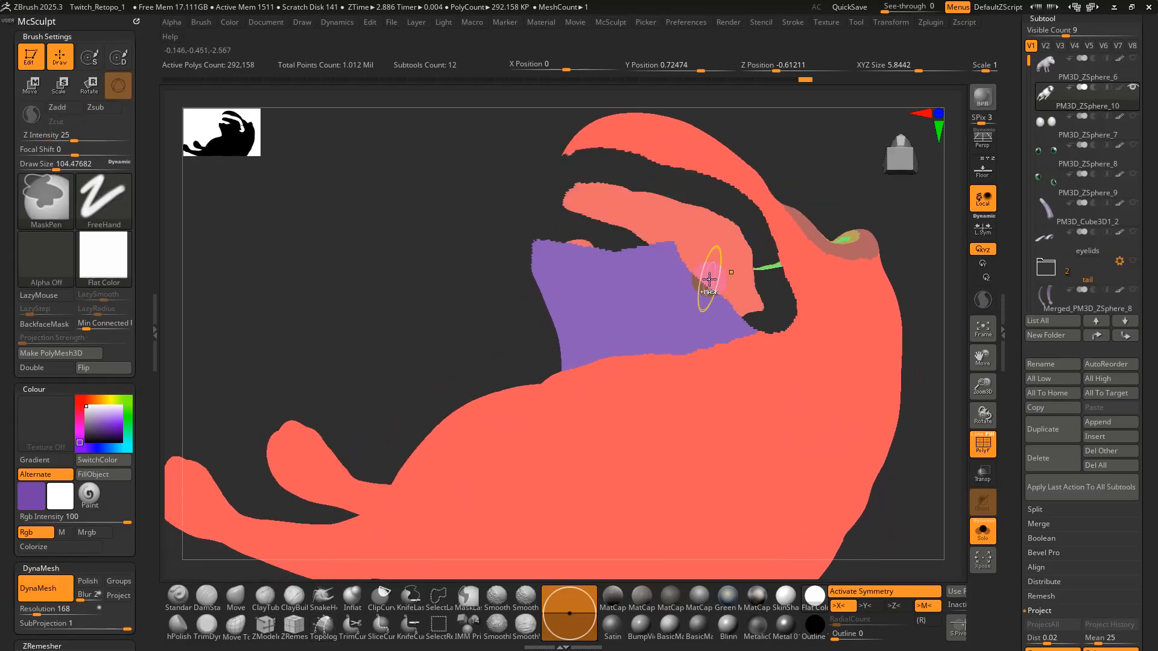
pyautogui.keyDown('ctrl'); pyautogui.moveTo(698, 293); pyautogui.dragTo(638, 346, button='right'); pyautogui.keyUp('ctrl')
pyautogui.hotkey('ctrl', 'z')
pyautogui.hotkey('ctrl', 'w')
pyautogui.hotkey('ctrl', 'z')
pyautogui.hotkey('ctrl', 'w')
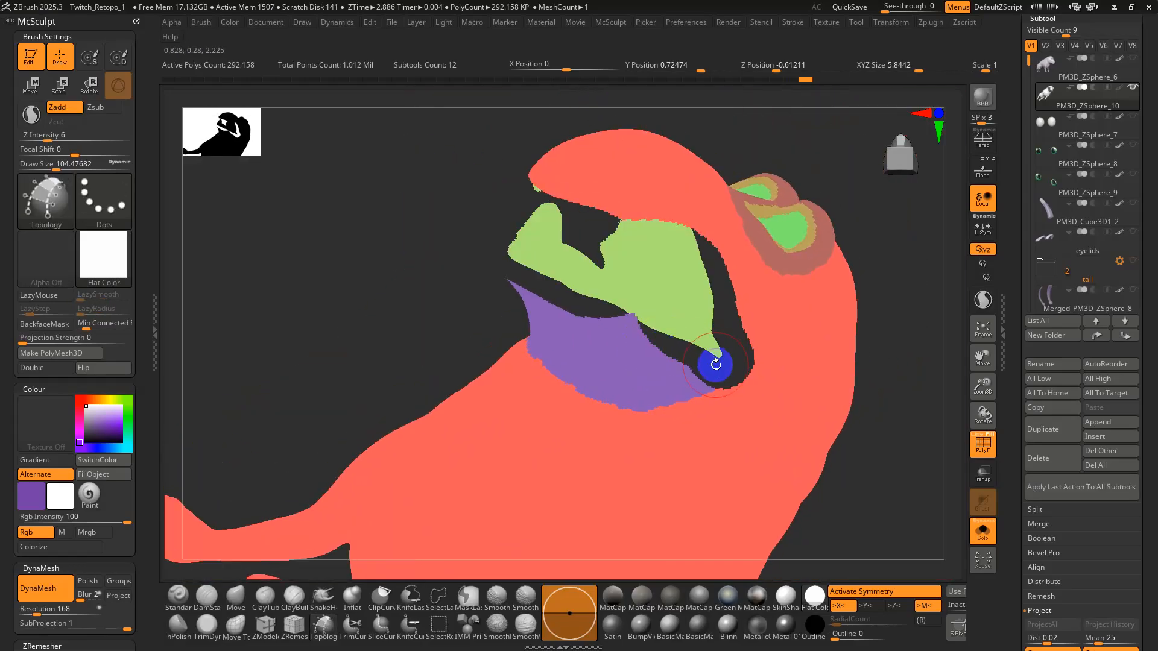
# Undo the last grouping and assign the masked mouth interior a new polygroup in a clearly different colour.
pyautogui.moveTo(713, 362)
pyautogui.mouseDown(button='right')
pyautogui.moveTo(713, 331)
pyautogui.moveTo(747, 275)
pyautogui.moveTo(762, 305)
pyautogui.moveTo(703, 367)
pyautogui.mouseUp(button='right')
pyautogui.hotkey('ctrl', 'z')
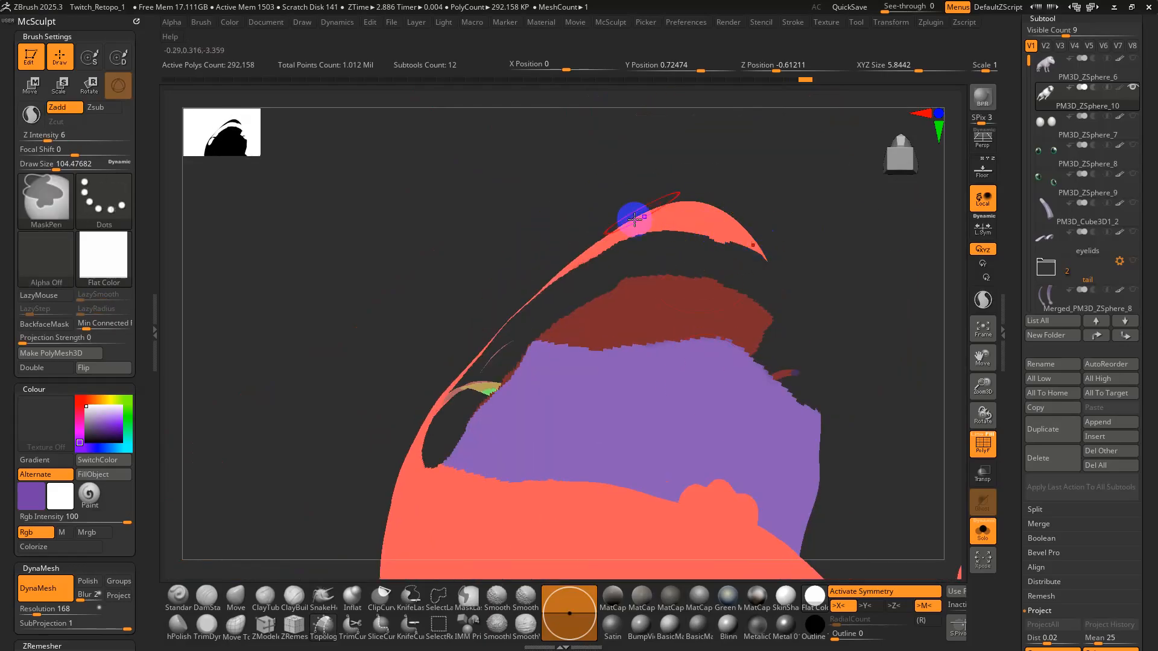
pyautogui.moveTo(633, 217)
pyautogui.mouseDown(button='right')
pyautogui.moveTo(597, 343)
pyautogui.moveTo(561, 217)
pyautogui.moveTo(647, 219)
pyautogui.moveTo(627, 354)
pyautogui.moveTo(586, 253)
pyautogui.moveTo(641, 396)
pyautogui.moveTo(589, 378)
pyautogui.moveTo(772, 378)
pyautogui.mouseUp(button='right')
pyautogui.hotkey('ctrl', 'w')
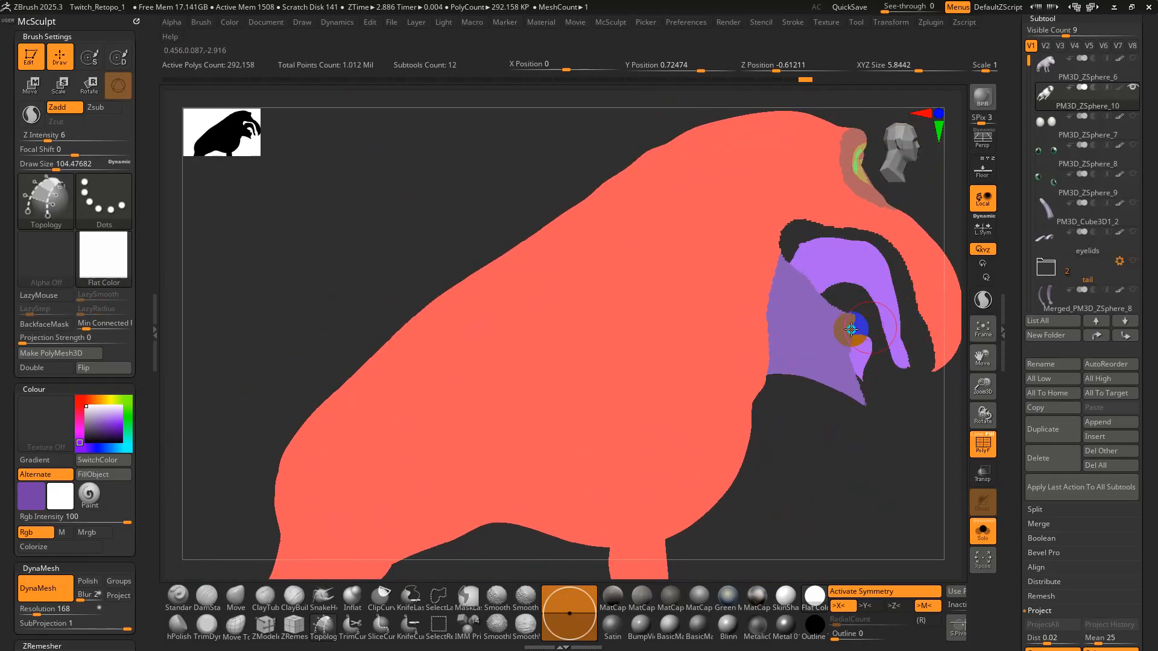
# Show the whole mesh again, isolate the lip band and invert visibility, then hide the mouth interior polygroup as well.
pyautogui.keyDown('alt'); pyautogui.moveTo(845, 331); pyautogui.dragTo(825, 388, button='right'); pyautogui.keyUp('alt')
pyautogui.keyDown('ctrl'); pyautogui.keyDown('shift'); pyautogui.click(856, 433); pyautogui.keyUp('shift'); pyautogui.keyUp('ctrl')
pyautogui.moveTo(905, 417)
pyautogui.keyDown('alt'); pyautogui.mouseDown(button='right')
pyautogui.moveTo(920, 422)
pyautogui.moveTo(713, 425)
pyautogui.moveTo(732, 432)
pyautogui.mouseUp(button='right'); pyautogui.keyUp('alt')
pyautogui.keyDown('ctrl'); pyautogui.keyDown('shift'); pyautogui.click(714, 354); pyautogui.keyUp('shift'); pyautogui.keyUp('ctrl')
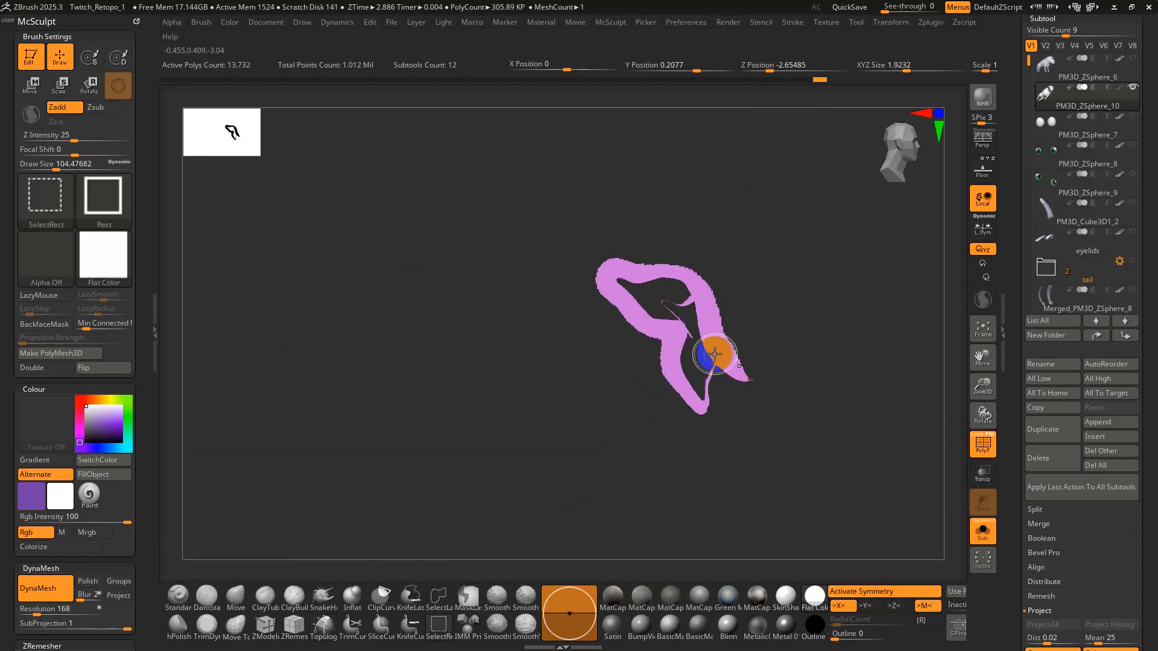
pyautogui.keyDown('ctrl'); pyautogui.keyDown('shift'); pyautogui.click(716, 356); pyautogui.keyUp('shift'); pyautogui.keyUp('ctrl')
pyautogui.keyDown('ctrl'); pyautogui.keyDown('shift'); pyautogui.click(704, 376); pyautogui.keyUp('shift'); pyautogui.keyUp('ctrl')
# Hide the polygroups of the eye sockets and the area surrounding them.
pyautogui.moveTo(823, 289); pyautogui.dragTo(689, 266, button='right')
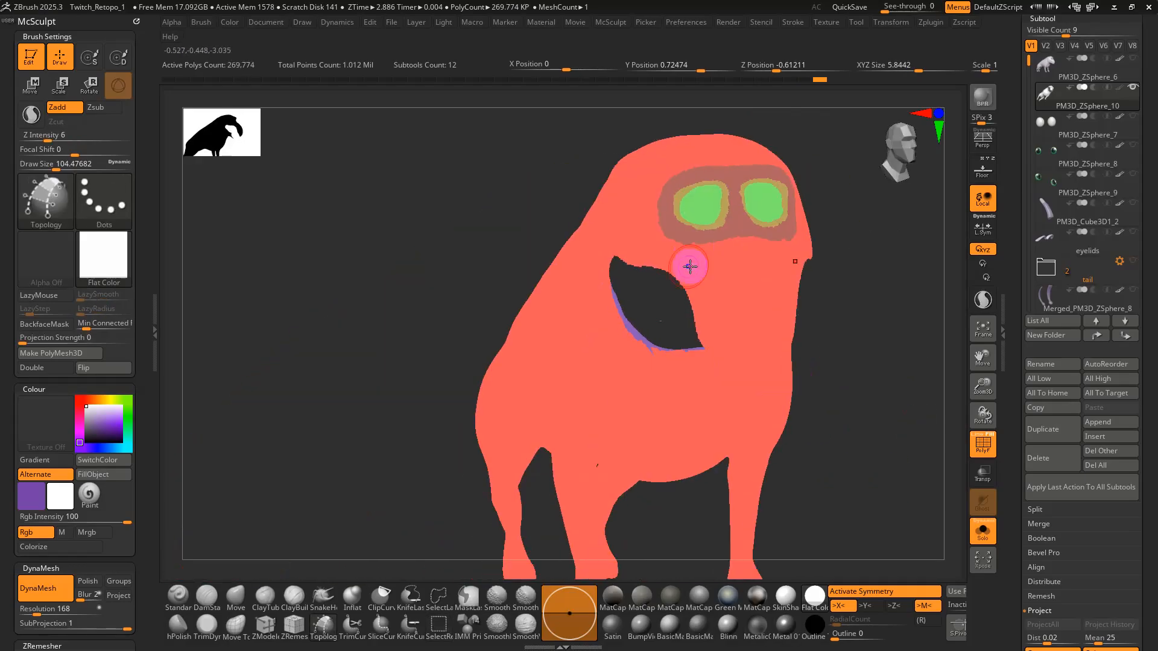
pyautogui.keyDown('ctrl'); pyautogui.keyDown('alt'); pyautogui.keyDown('shift'); pyautogui.click(710, 216); pyautogui.keyUp('shift'); pyautogui.keyUp('alt'); pyautogui.keyUp('ctrl')
pyautogui.keyDown('ctrl'); pyautogui.keyDown('alt'); pyautogui.keyDown('shift'); pyautogui.click(713, 225); pyautogui.keyUp('shift'); pyautogui.keyUp('alt'); pyautogui.keyUp('ctrl')
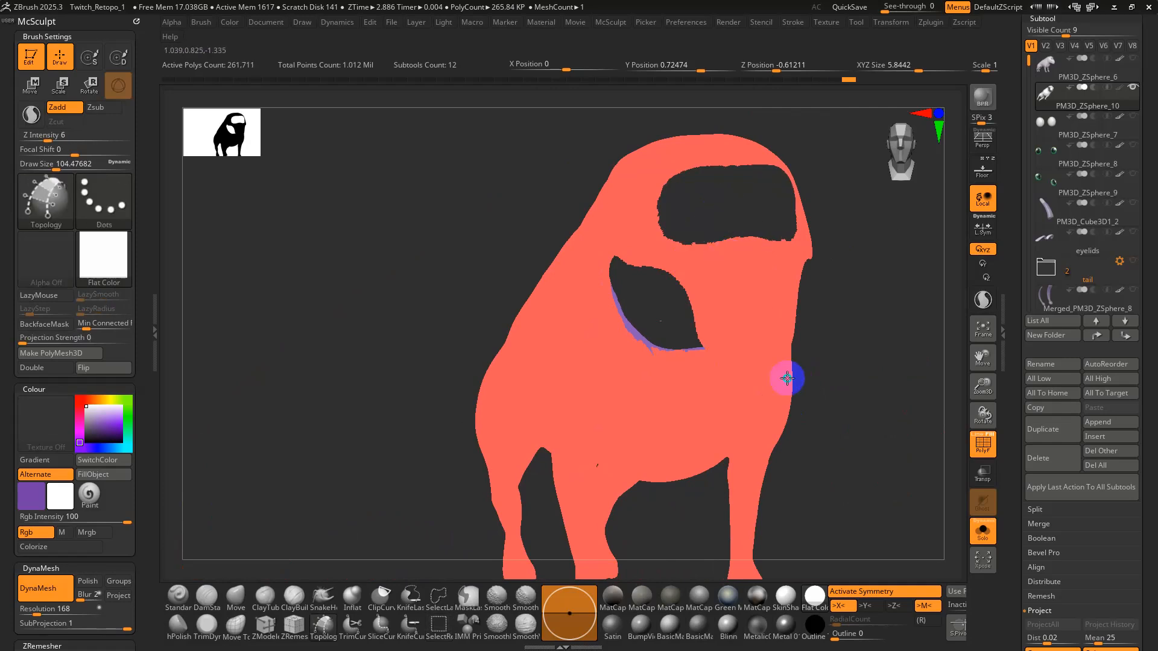
# Show the hidden parts of the mesh again and switch the material to SkinShade4.
pyautogui.moveTo(788, 379); pyautogui.dragTo(693, 365, button='right')
pyautogui.keyDown('ctrl'); pyautogui.keyDown('shift'); pyautogui.click(897, 439); pyautogui.keyUp('shift'); pyautogui.keyUp('ctrl')
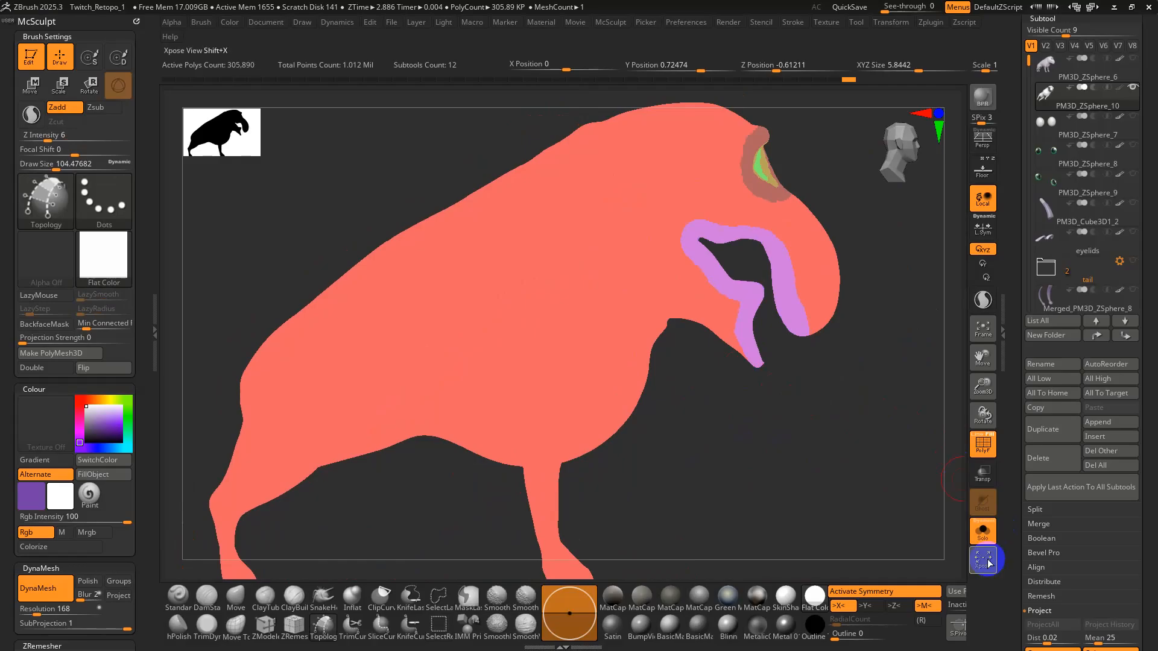
pyautogui.click(786, 597)
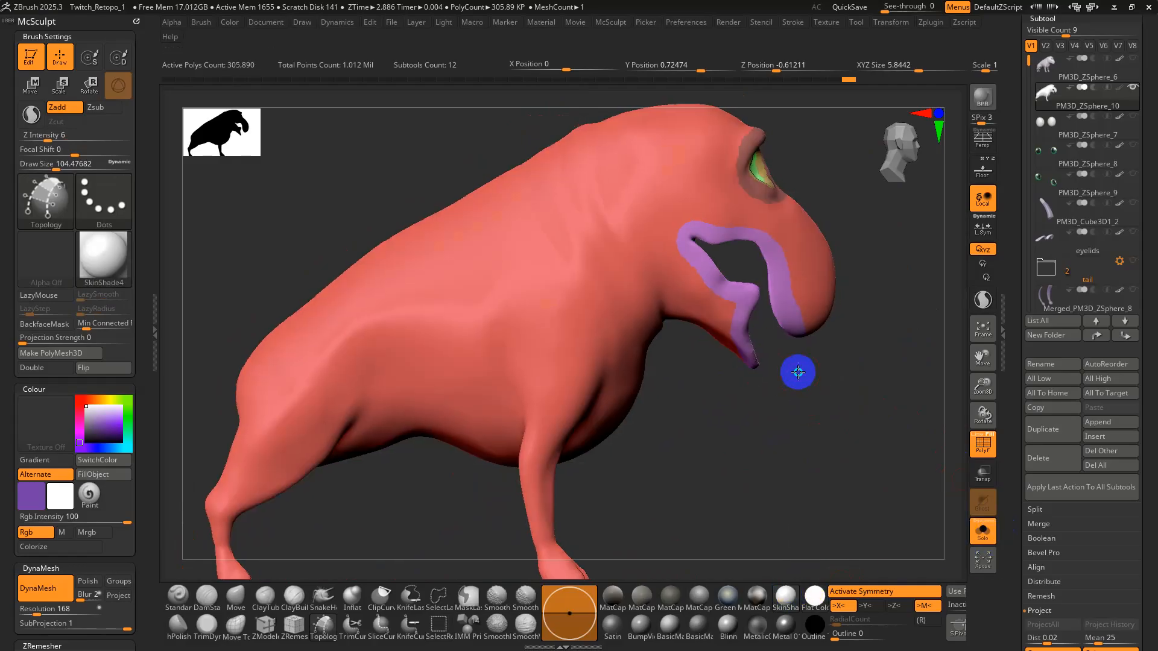
# Isolate the main body polygroup, mask a band around the mouth opening and assign it its own polygroup.
pyautogui.moveTo(796, 370)
pyautogui.mouseDown(button='right')
pyautogui.moveTo(773, 406)
pyautogui.moveTo(760, 400)
pyautogui.moveTo(768, 320)
pyautogui.moveTo(791, 390)
pyautogui.mouseUp(button='right')
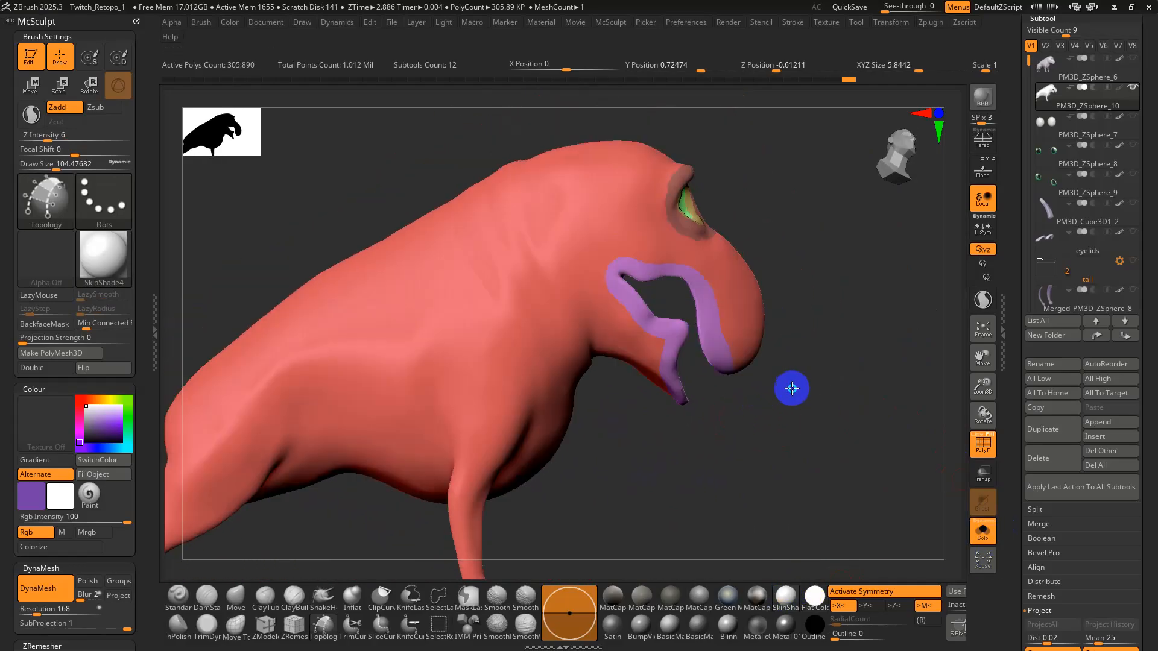
pyautogui.keyDown('ctrl'); pyautogui.keyDown('shift'); pyautogui.click(756, 316); pyautogui.keyUp('shift'); pyautogui.keyUp('ctrl')
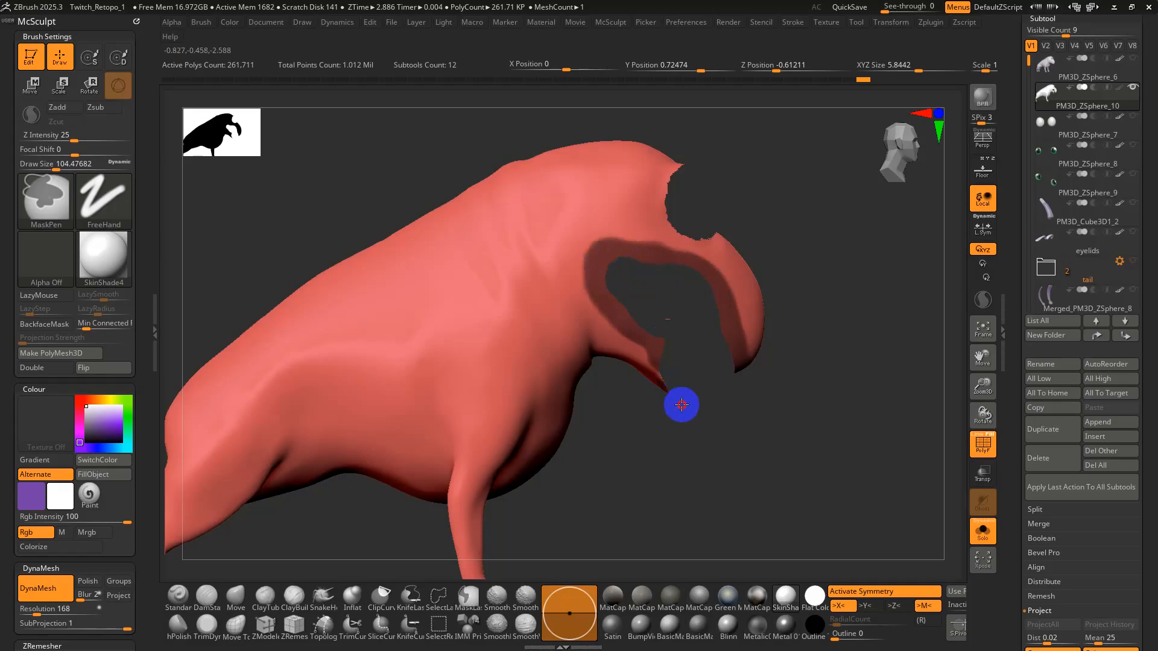
pyautogui.moveTo(660, 359)
pyautogui.mouseDown(button='right')
pyautogui.moveTo(682, 321)
pyautogui.moveTo(644, 321)
pyautogui.moveTo(657, 450)
pyautogui.moveTo(636, 460)
pyautogui.moveTo(559, 404)
pyautogui.moveTo(596, 402)
pyautogui.moveTo(690, 434)
pyautogui.moveTo(747, 483)
pyautogui.moveTo(767, 478)
pyautogui.moveTo(704, 464)
pyautogui.moveTo(705, 494)
pyautogui.moveTo(680, 495)
pyautogui.moveTo(663, 563)
pyautogui.mouseUp(button='right')
# Mask only the mouth interior by its polygroup, leaving the lips and body unmasked.
pyautogui.press('s')
pyautogui.moveTo(632, 360); pyautogui.dragTo(625, 360)
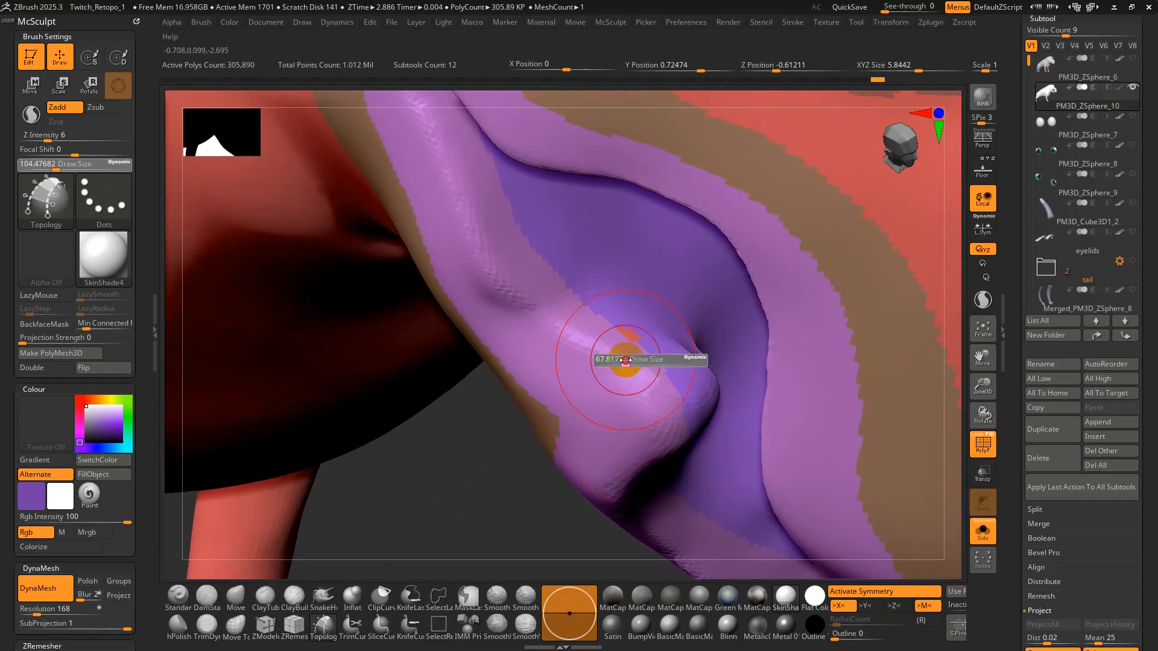
pyautogui.press('w')
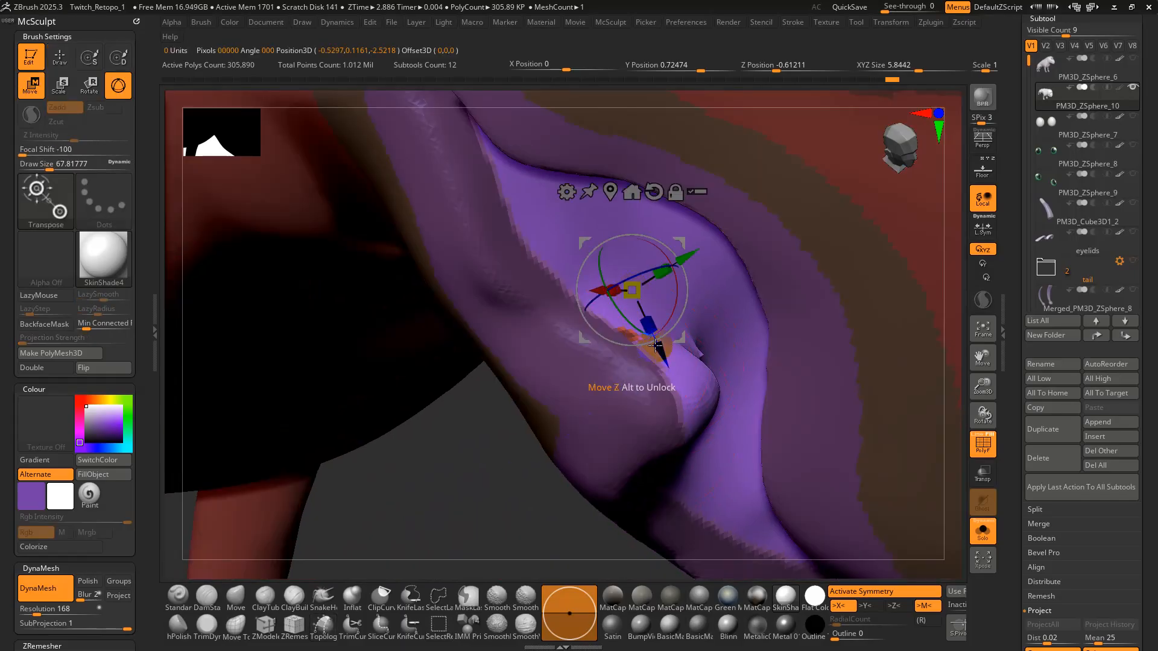
pyautogui.press('q')
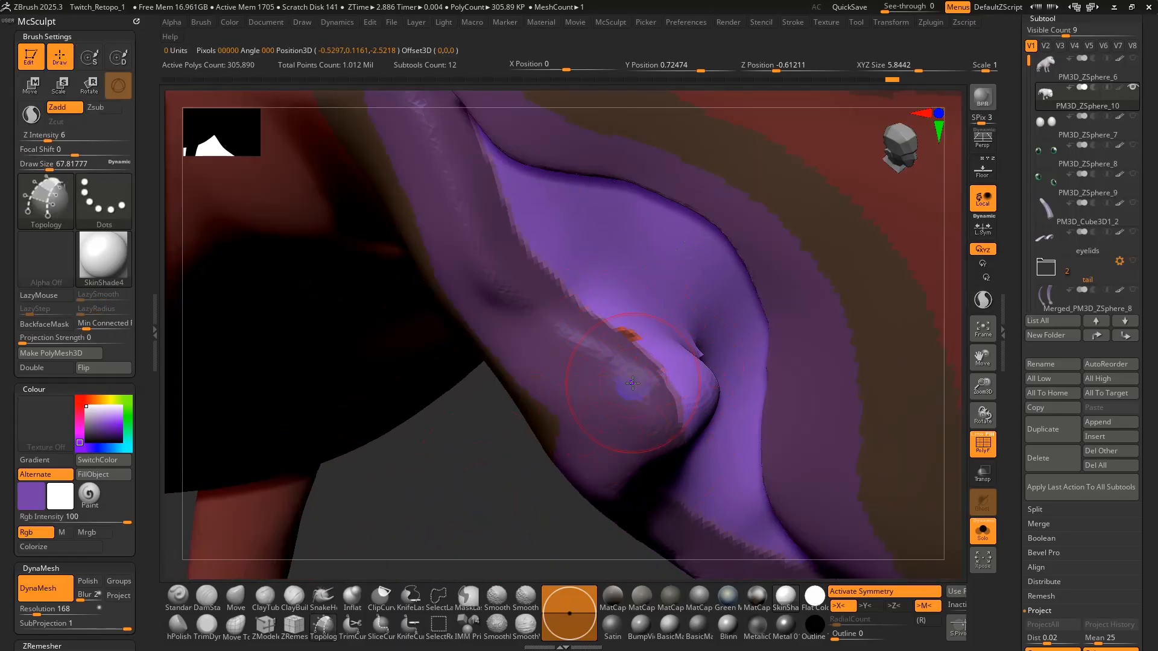
pyautogui.press('e')
pyautogui.click(721, 319)
pyautogui.press('ctrl')
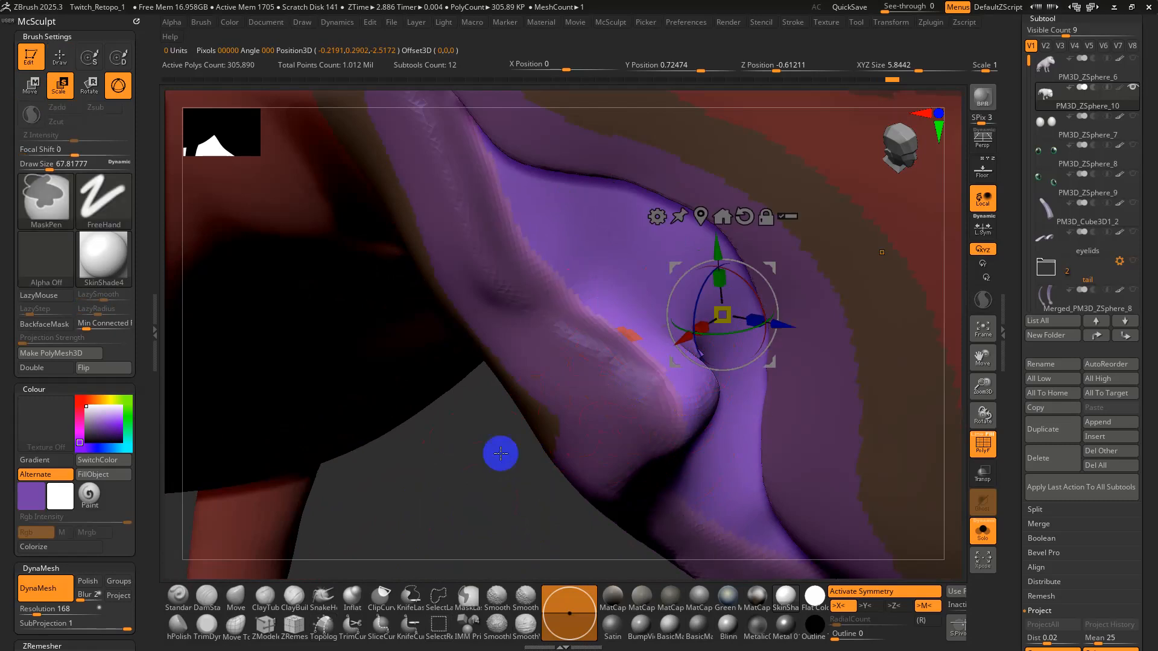
pyautogui.press('ctrl')
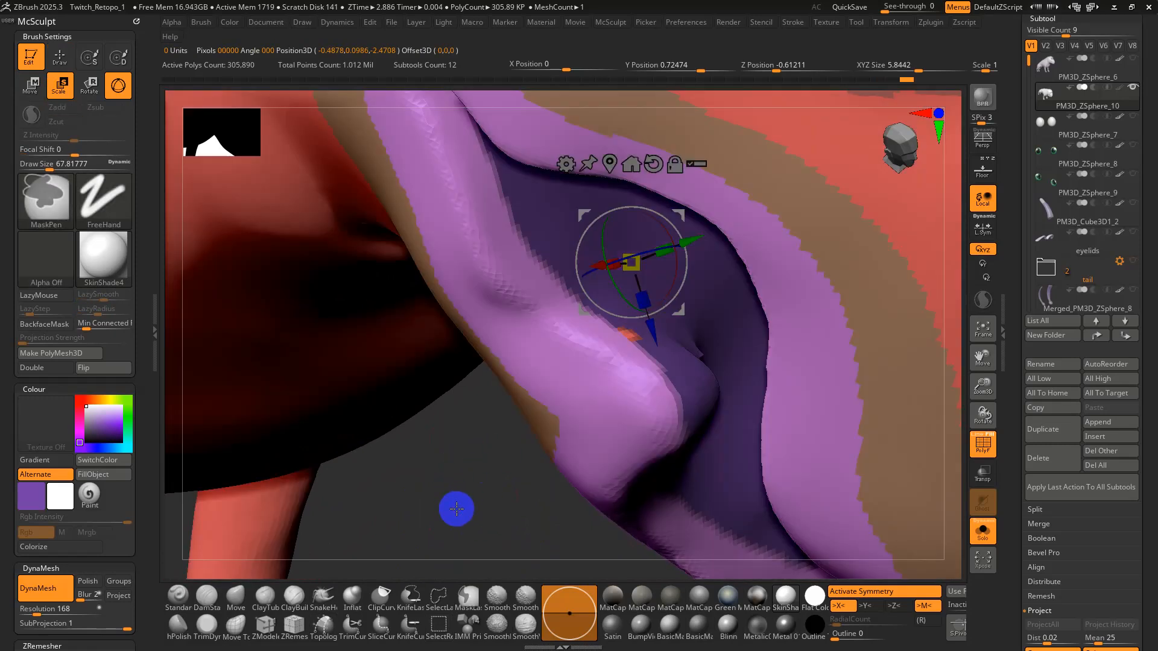
# Paint the stray orange patch into the mouth mask at a draw size of 20 and regroup the mouth interior.
pyautogui.press('q')
pyautogui.press('ctrl')
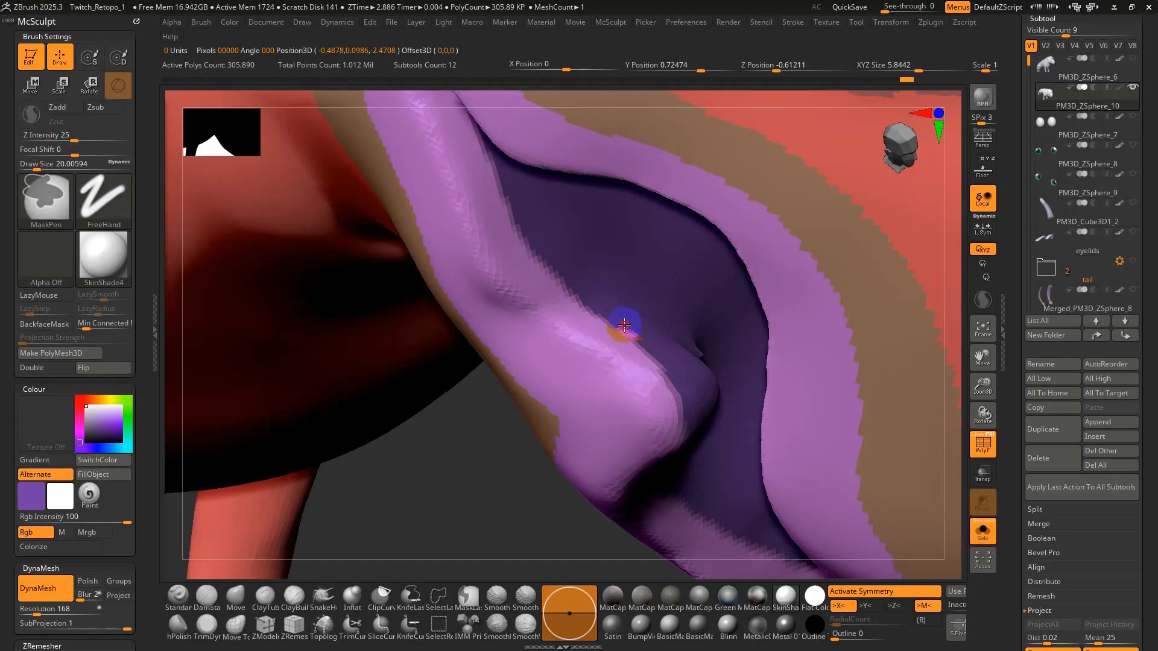
pyautogui.hotkey('ctrl', 'w')
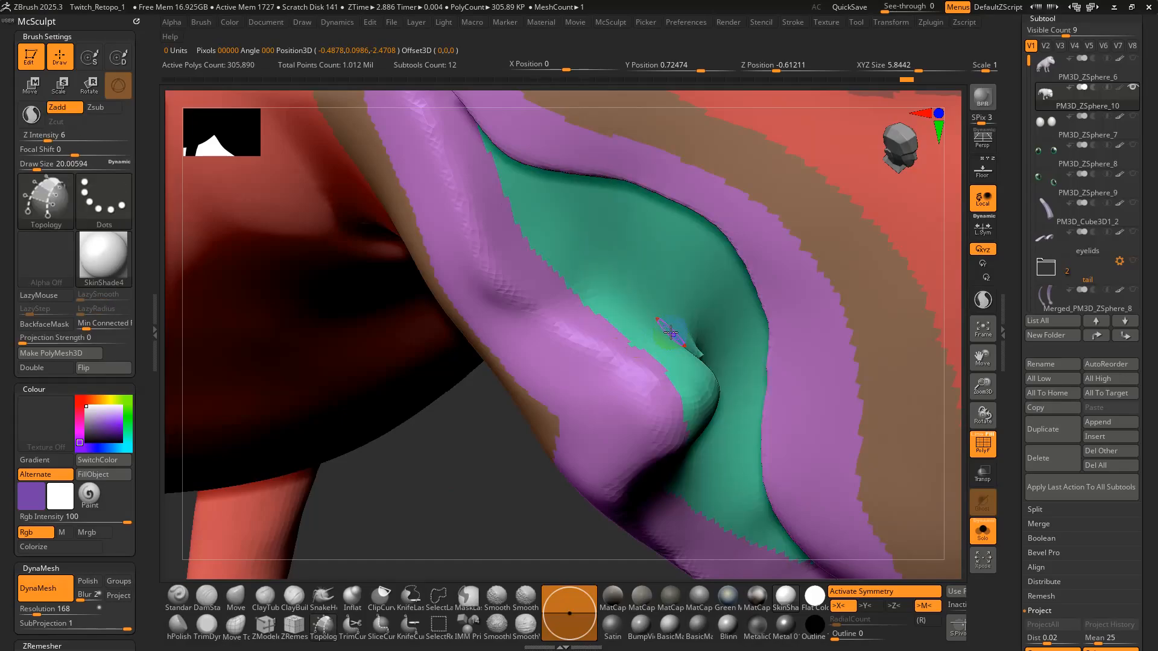
# Mask the torso and legs behind the head with MaskLasso in side view and give them a separate polygroup.
pyautogui.moveTo(705, 375)
pyautogui.keyDown('ctrl'); pyautogui.mouseDown(button='right')
pyautogui.moveTo(667, 338)
pyautogui.moveTo(685, 343)
pyautogui.moveTo(697, 364)
pyautogui.moveTo(687, 369)
pyautogui.moveTo(605, 253)
pyautogui.moveTo(756, 338)
pyautogui.moveTo(826, 302)
pyautogui.mouseUp(button='right'); pyautogui.keyUp('ctrl')
pyautogui.press('shift')
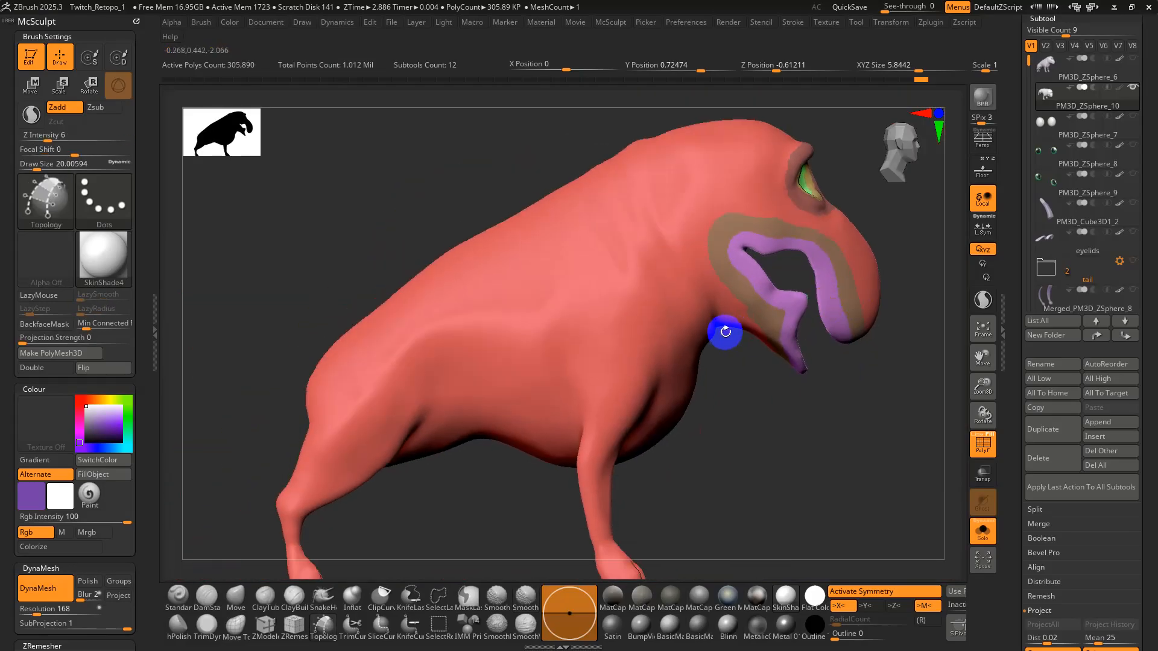
pyautogui.hotkey('shift', 'f')
pyautogui.hotkey('shift', 'f')
pyautogui.moveTo(685, 334); pyautogui.dragTo(676, 296, button='right')
pyautogui.press('s')
pyautogui.moveTo(677, 295); pyautogui.dragTo(693, 297)
pyautogui.moveTo(732, 405)
pyautogui.mouseDown(button='right')
pyautogui.moveTo(685, 380)
pyautogui.moveTo(524, 447)
pyautogui.mouseUp(button='right')
pyautogui.click(414, 634)
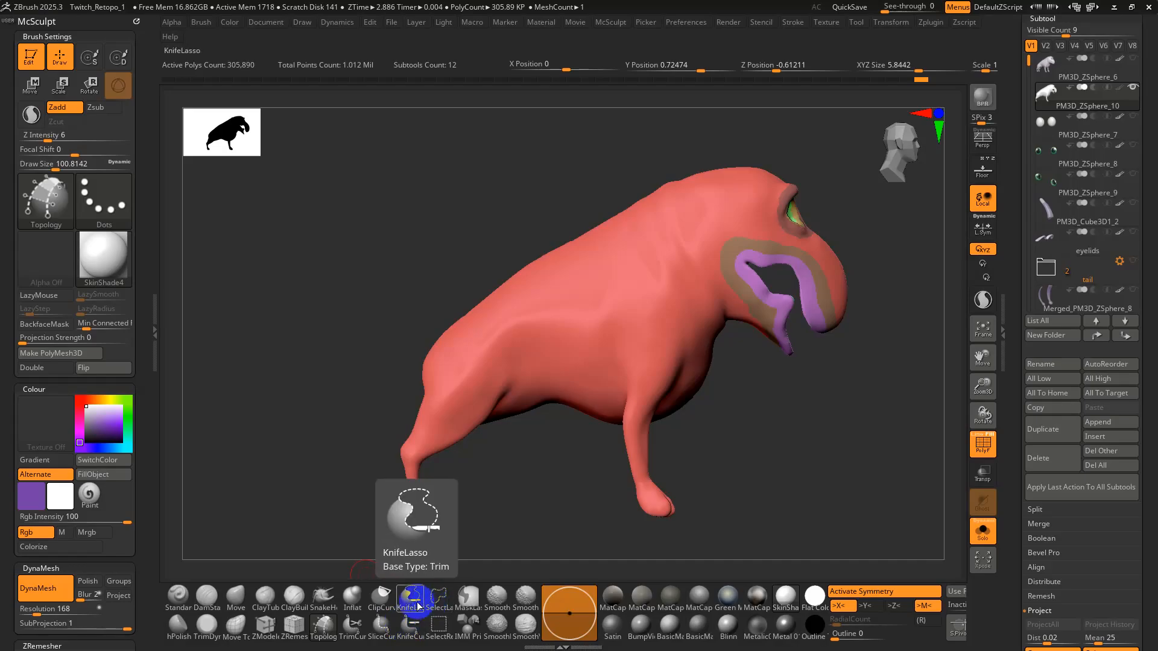
pyautogui.keyDown('ctrl'); pyautogui.click(60, 198); pyautogui.keyUp('ctrl')
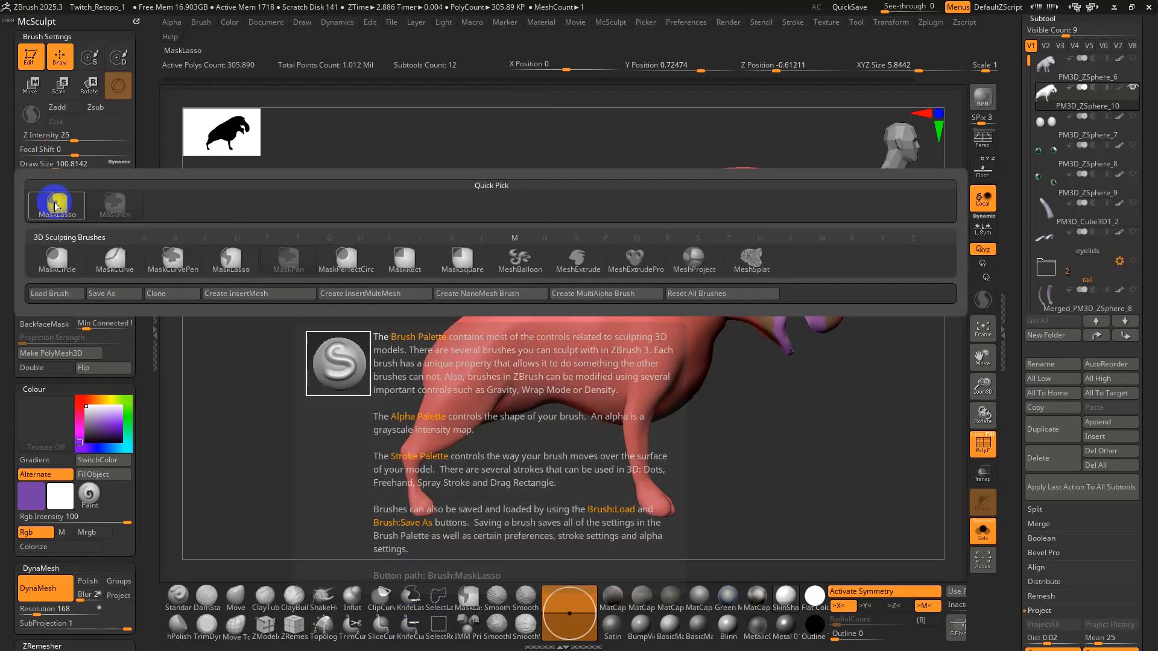
pyautogui.moveTo(733, 328)
pyautogui.mouseDown()
pyautogui.moveTo(722, 531)
pyautogui.moveTo(416, 532)
pyautogui.moveTo(360, 259)
pyautogui.moveTo(486, 18)
pyautogui.moveTo(597, 51)
pyautogui.mouseUp()
pyautogui.moveTo(760, 425)
pyautogui.keyDown('ctrl'); pyautogui.mouseDown()
pyautogui.moveTo(314, 548)
pyautogui.moveTo(491, 362)
pyautogui.mouseUp(); pyautogui.keyUp('ctrl')
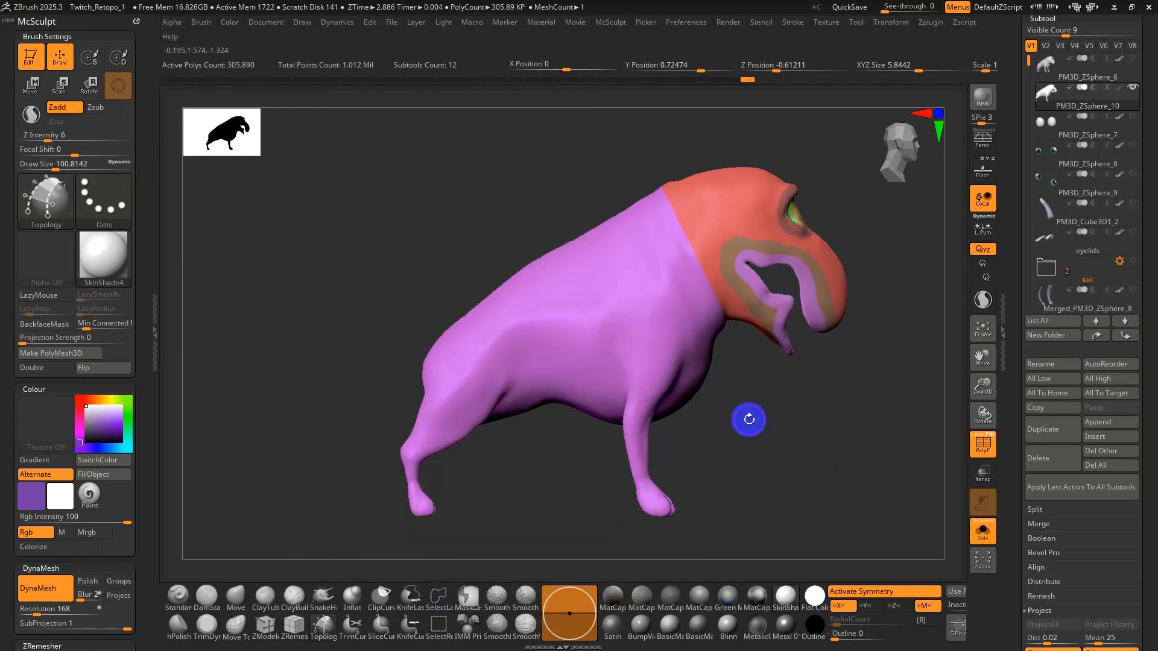
# Lasso-mask the hindquarters, undo and redraw the selection, and assign them a new polygroup.
pyautogui.keyDown('alt'); pyautogui.moveTo(752, 422); pyautogui.dragTo(694, 407); pyautogui.keyUp('alt')
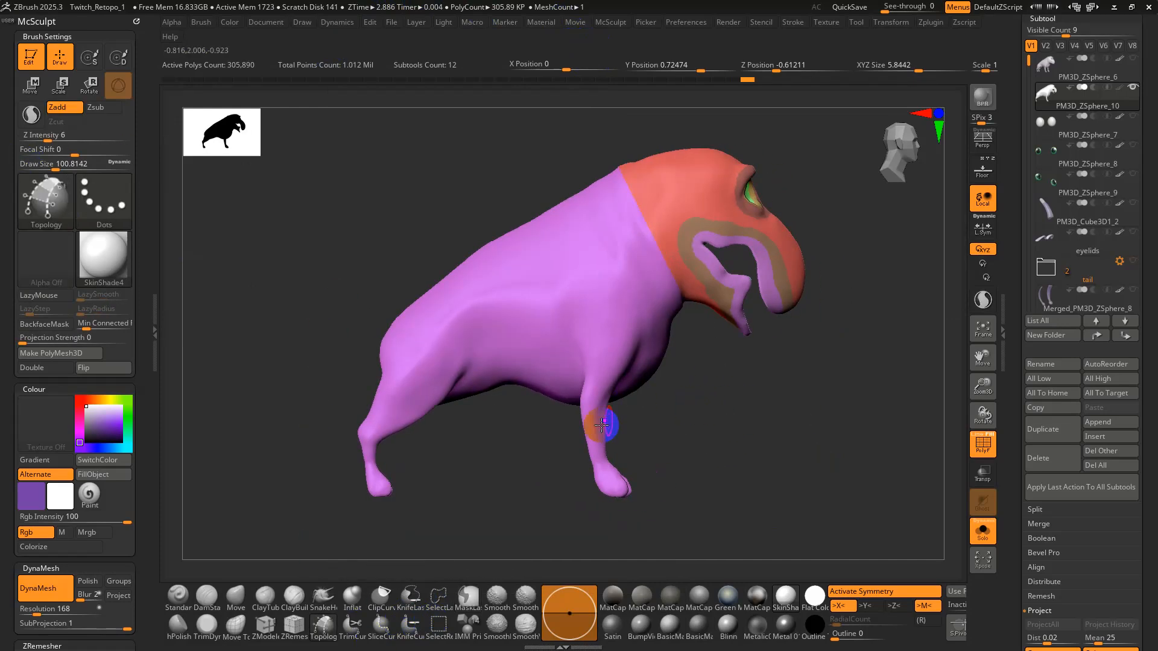
pyautogui.moveTo(517, 434)
pyautogui.keyDown('ctrl'); pyautogui.mouseDown()
pyautogui.moveTo(514, 188)
pyautogui.moveTo(279, 380)
pyautogui.moveTo(402, 609)
pyautogui.moveTo(412, 604)
pyautogui.mouseUp(); pyautogui.keyUp('ctrl')
pyautogui.hotkey('ctrl', 'z')
pyautogui.moveTo(525, 430)
pyautogui.keyDown('ctrl'); pyautogui.mouseDown()
pyautogui.moveTo(438, 181)
pyautogui.moveTo(409, 642)
pyautogui.moveTo(478, 613)
pyautogui.mouseUp(); pyautogui.keyUp('ctrl')
pyautogui.hotkey('ctrl', 'w')
# Lasso-mask both front legs up to the shoulder and assign them a new polygroup.
pyautogui.moveTo(693, 447)
pyautogui.mouseDown()
pyautogui.moveTo(770, 371)
pyautogui.moveTo(706, 362)
pyautogui.moveTo(703, 408)
pyautogui.moveTo(734, 386)
pyautogui.moveTo(619, 355)
pyautogui.mouseUp()
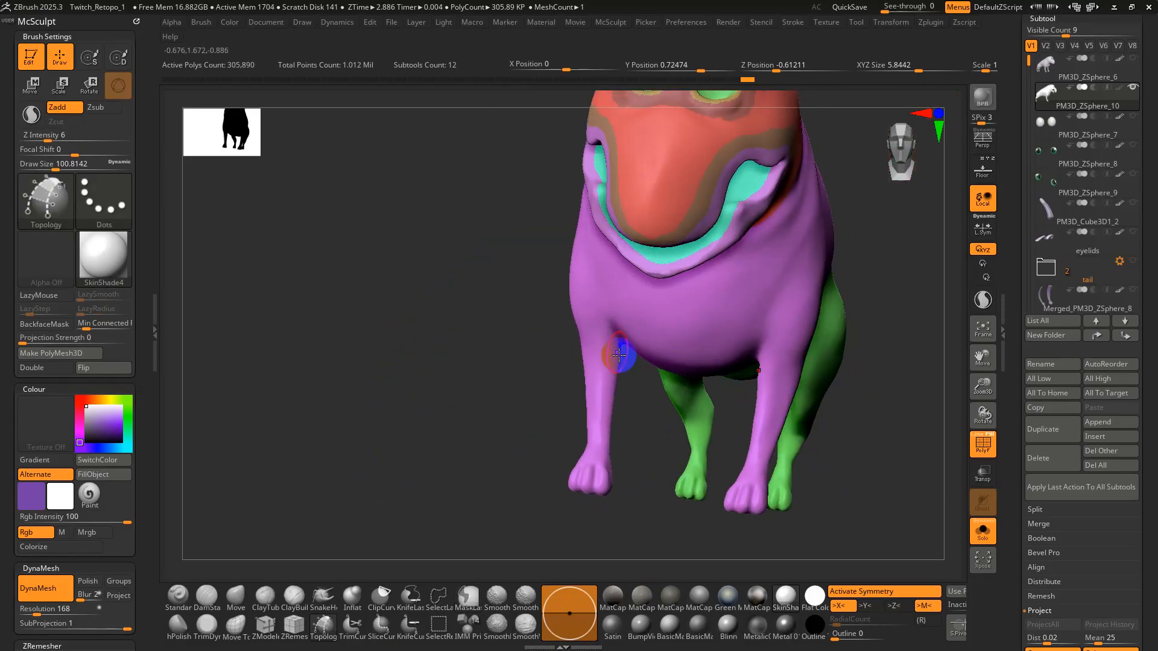
pyautogui.press('ctrl')
pyautogui.moveTo(582, 276)
pyautogui.keyDown('ctrl'); pyautogui.mouseDown()
pyautogui.moveTo(545, 228)
pyautogui.moveTo(472, 638)
pyautogui.moveTo(603, 644)
pyautogui.mouseUp(); pyautogui.keyUp('ctrl')
pyautogui.moveTo(473, 483)
pyautogui.mouseDown()
pyautogui.moveTo(542, 516)
pyautogui.moveTo(690, 498)
pyautogui.moveTo(323, 478)
pyautogui.mouseUp()
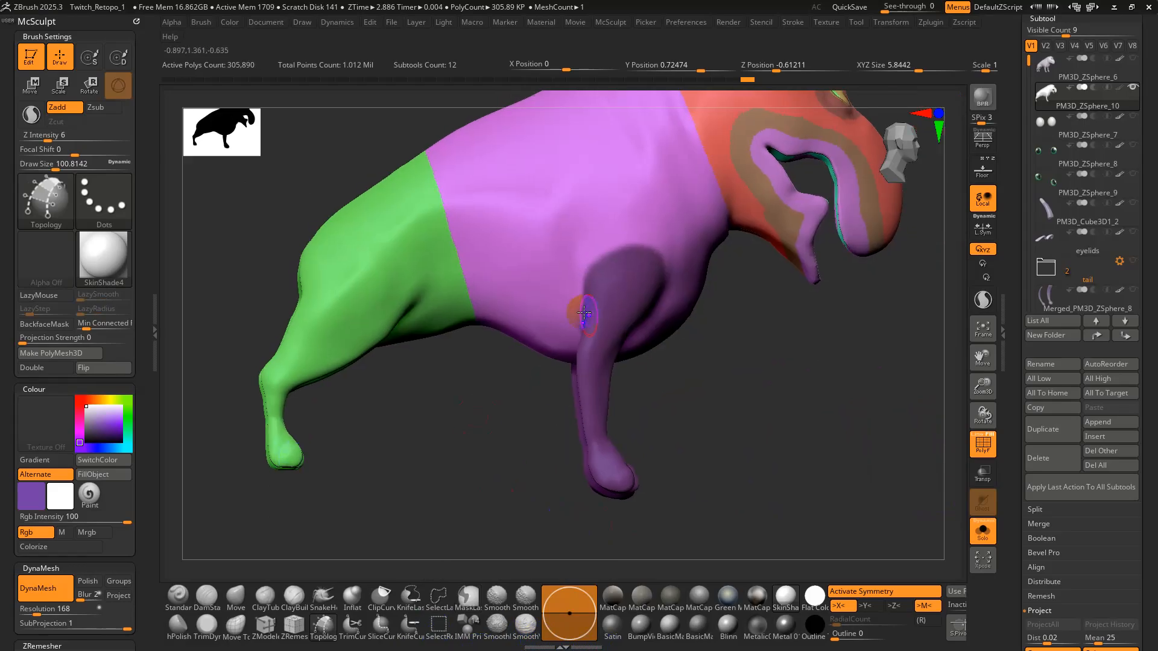
pyautogui.press('ctrl')
pyautogui.hotkey('ctrl', 'w')
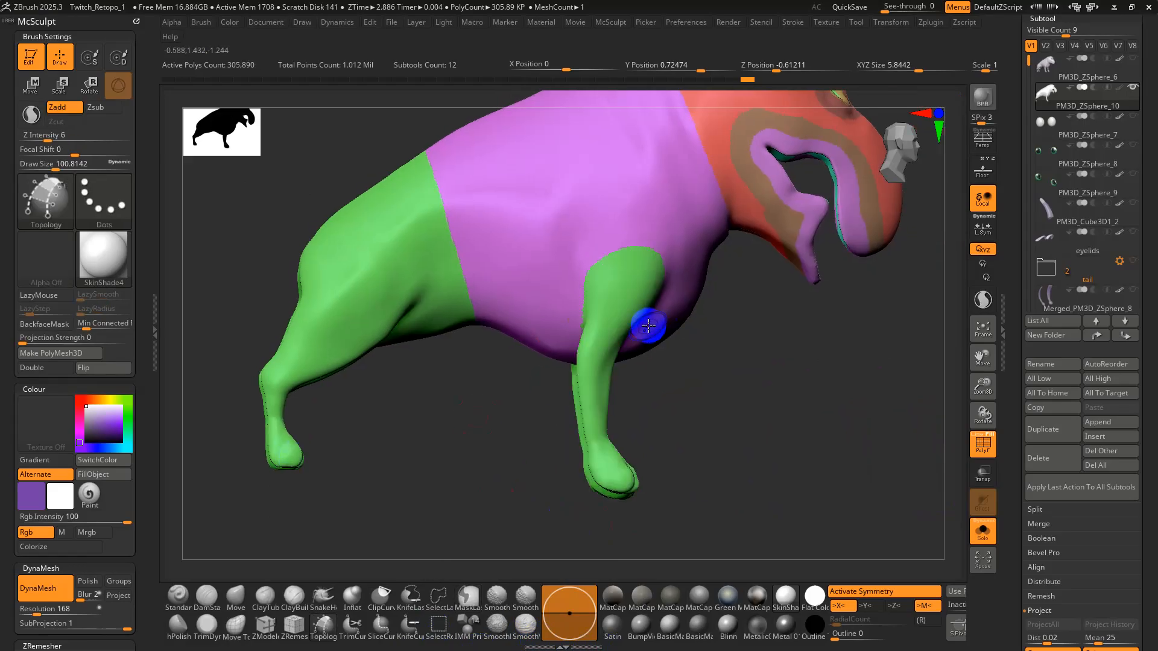
# Isolate the front legs, mask the part below the elbow and assign it its own polygroup before showing everything.
pyautogui.moveTo(562, 356); pyautogui.dragTo(814, 383)
pyautogui.keyDown('ctrl'); pyautogui.keyDown('shift'); pyautogui.click(698, 370); pyautogui.keyUp('shift'); pyautogui.keyUp('ctrl')
pyautogui.moveTo(663, 383)
pyautogui.keyDown('ctrl'); pyautogui.mouseDown()
pyautogui.moveTo(653, 530)
pyautogui.moveTo(854, 522)
pyautogui.mouseUp(); pyautogui.keyUp('ctrl')
pyautogui.hotkey('ctrl', 'w')
pyautogui.keyDown('ctrl'); pyautogui.keyDown('shift'); pyautogui.click(772, 444); pyautogui.keyUp('shift'); pyautogui.keyUp('ctrl')
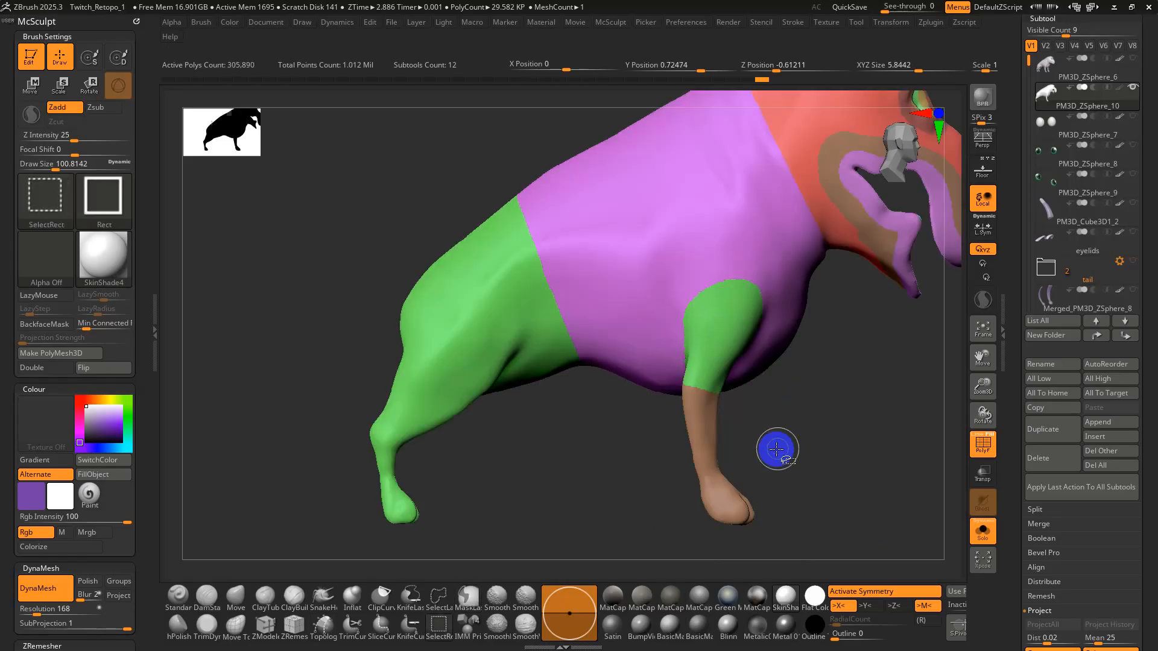
# Isolate the front feet with a rectangular selection, assign them a new polygroup and show the whole mesh.
pyautogui.keyDown('ctrl'); pyautogui.keyDown('shift'); pyautogui.moveTo(782, 471); pyautogui.dragTo(633, 571); pyautogui.keyUp('shift'); pyautogui.keyUp('ctrl')
pyautogui.hotkey('ctrl', 'w')
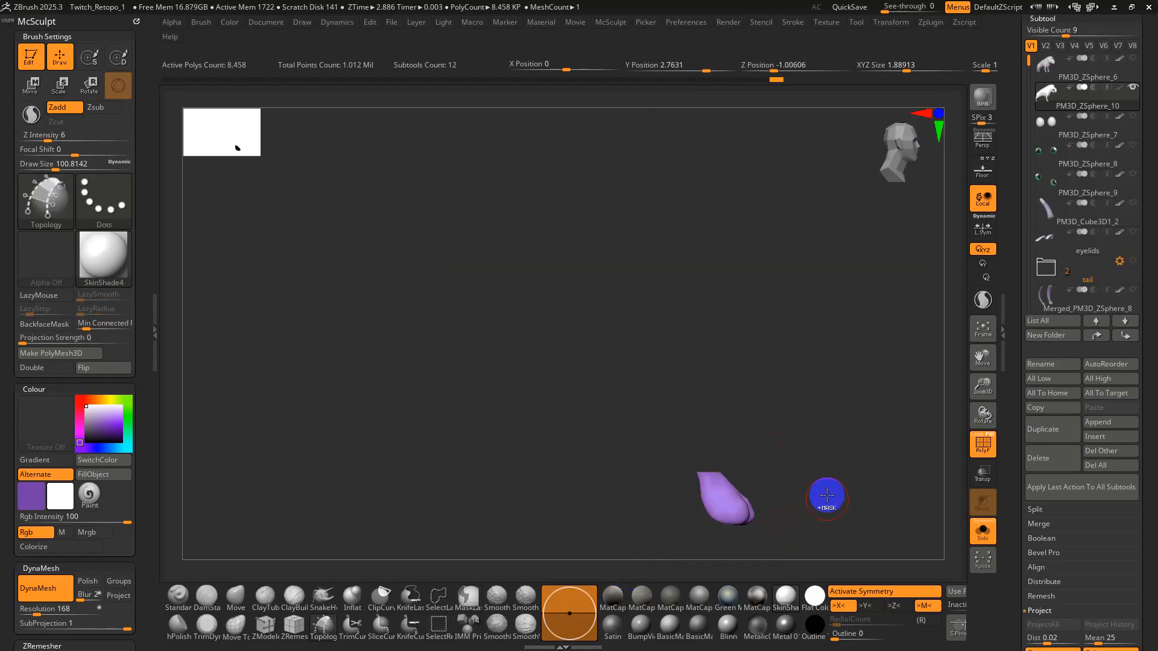
pyautogui.keyDown('ctrl'); pyautogui.keyDown('shift'); pyautogui.click(797, 482); pyautogui.keyUp('shift'); pyautogui.keyUp('ctrl')
# Lasso-mask the toes of the front feet and assign them a separate polygroup.
pyautogui.keyDown('ctrl'); pyautogui.moveTo(797, 482); pyautogui.dragTo(789, 548, button='right'); pyautogui.keyUp('ctrl')
pyautogui.keyDown('alt'); pyautogui.moveTo(716, 373); pyautogui.dragTo(657, 290, button='right'); pyautogui.keyUp('alt')
pyautogui.moveTo(761, 432)
pyautogui.mouseDown(button='right')
pyautogui.moveTo(721, 434)
pyautogui.moveTo(759, 438)
pyautogui.mouseUp(button='right')
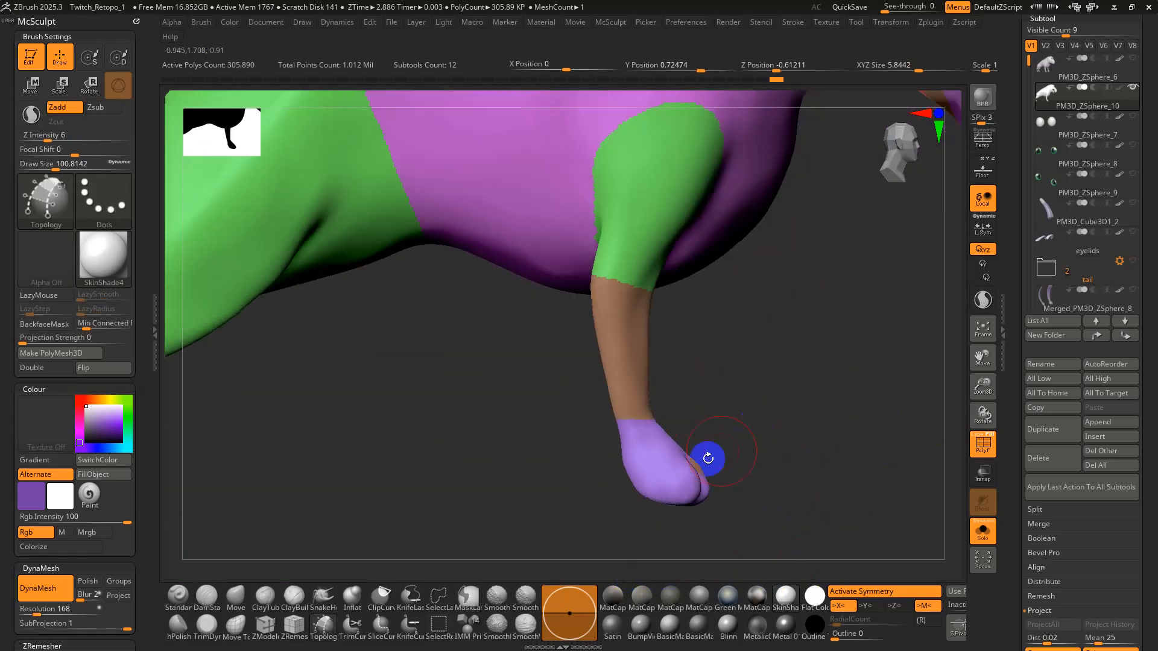
pyautogui.press('ctrl')
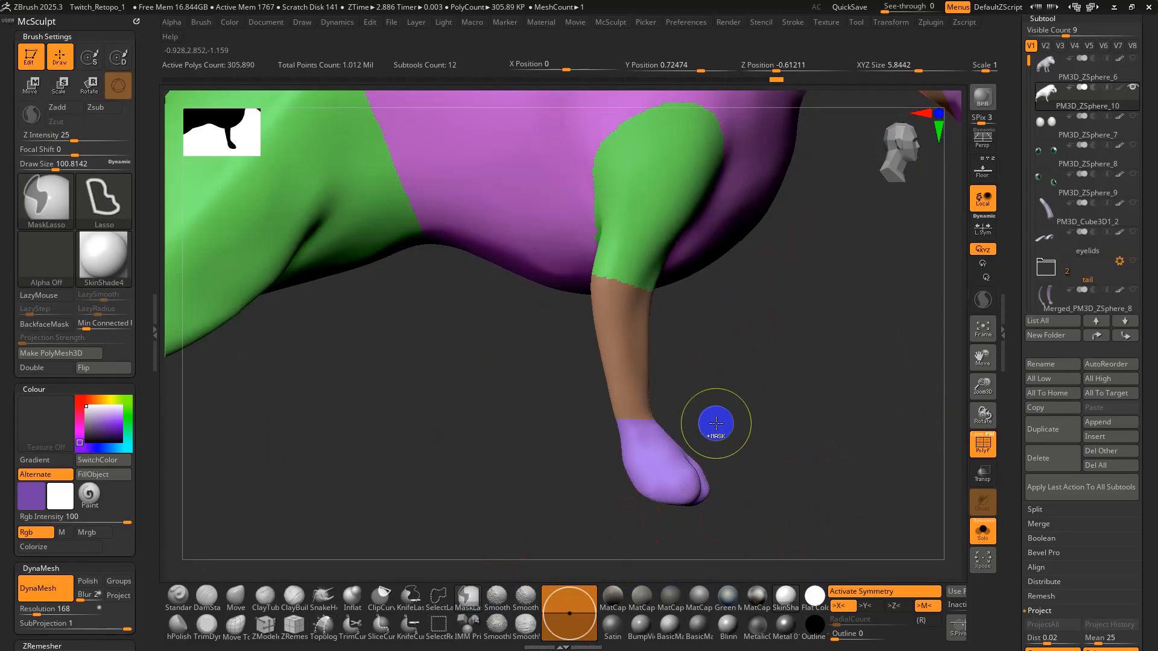
pyautogui.moveTo(690, 422)
pyautogui.keyDown('ctrl'); pyautogui.mouseDown()
pyautogui.moveTo(706, 542)
pyautogui.moveTo(636, 551)
pyautogui.mouseUp(); pyautogui.keyUp('ctrl')
pyautogui.hotkey('ctrl', 'w')
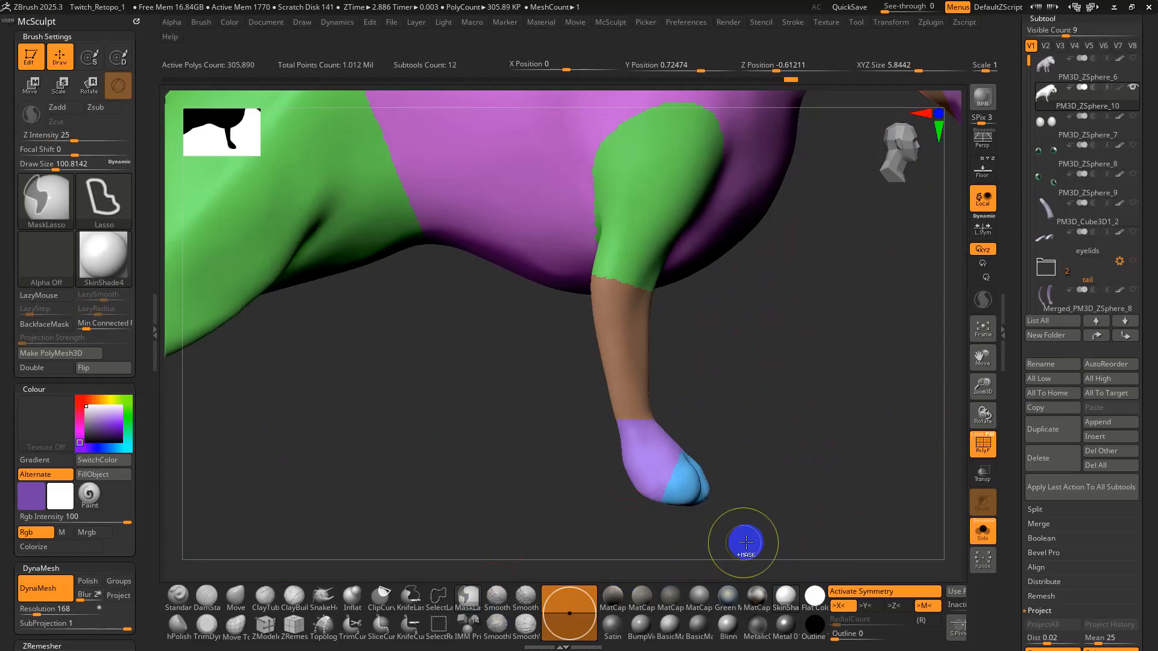
# Isolate the hindquarters polygroup and mask both hind legs up to the hip with the lasso.
pyautogui.moveTo(744, 543)
pyautogui.keyDown('alt'); pyautogui.mouseDown()
pyautogui.moveTo(762, 425)
pyautogui.moveTo(729, 436)
pyautogui.moveTo(907, 489)
pyautogui.mouseUp(); pyautogui.keyUp('alt')
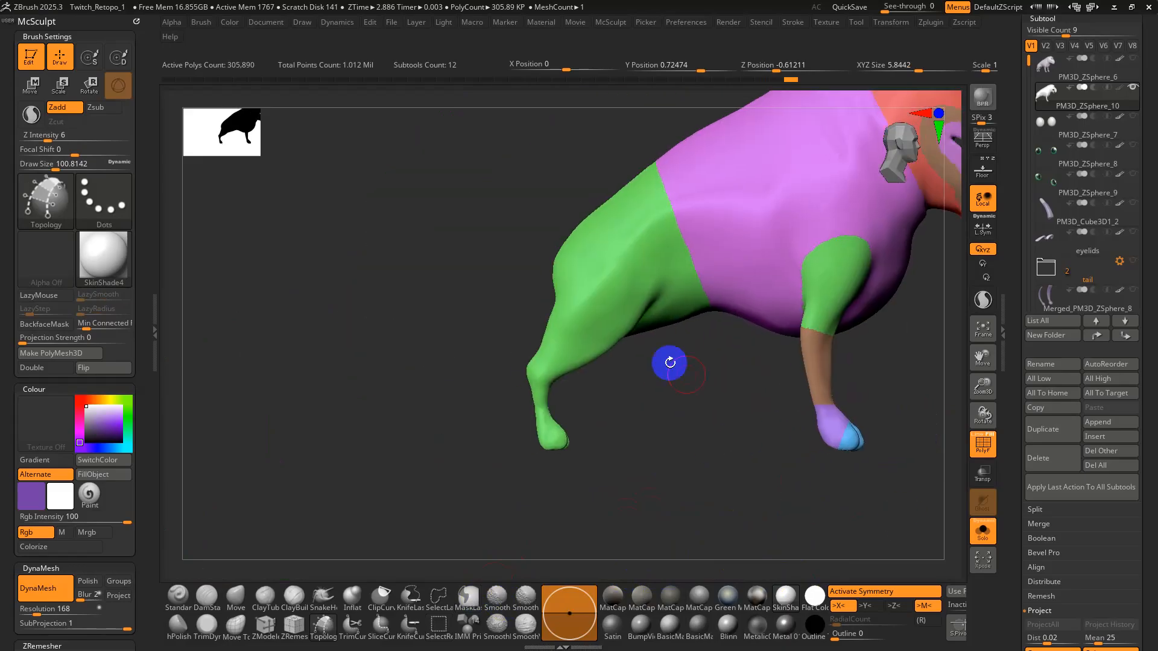
pyautogui.hotkey('ctrl', 'shift')
pyautogui.keyDown('ctrl'); pyautogui.keyDown('shift'); pyautogui.click(651, 283); pyautogui.keyUp('shift'); pyautogui.keyUp('ctrl')
pyautogui.moveTo(723, 367); pyautogui.dragTo(805, 370)
pyautogui.moveTo(673, 241)
pyautogui.mouseDown()
pyautogui.moveTo(706, 245)
pyautogui.moveTo(723, 510)
pyautogui.moveTo(620, 442)
pyautogui.moveTo(631, 320)
pyautogui.mouseUp()
pyautogui.moveTo(762, 387)
pyautogui.mouseDown()
pyautogui.moveTo(692, 372)
pyautogui.moveTo(651, 318)
pyautogui.moveTo(656, 276)
pyautogui.moveTo(656, 392)
pyautogui.moveTo(620, 331)
pyautogui.mouseUp()
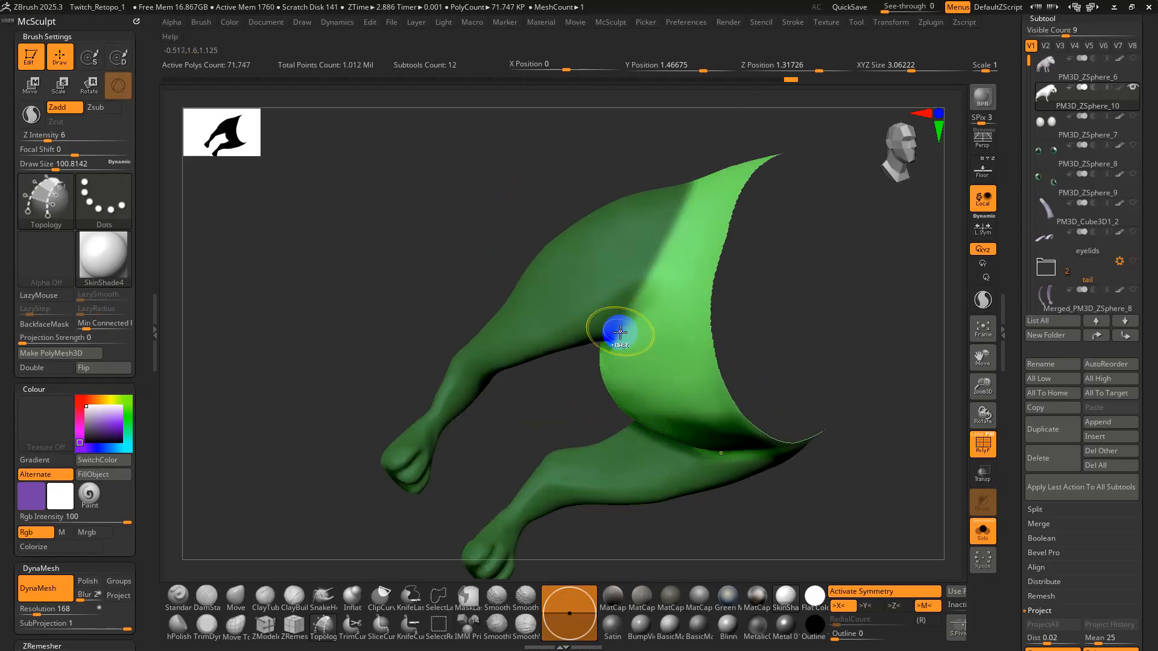
# Switch masking to MaskPen at a draw size of about 62 and round the hind-leg mask edge along the hip.
pyautogui.press('s')
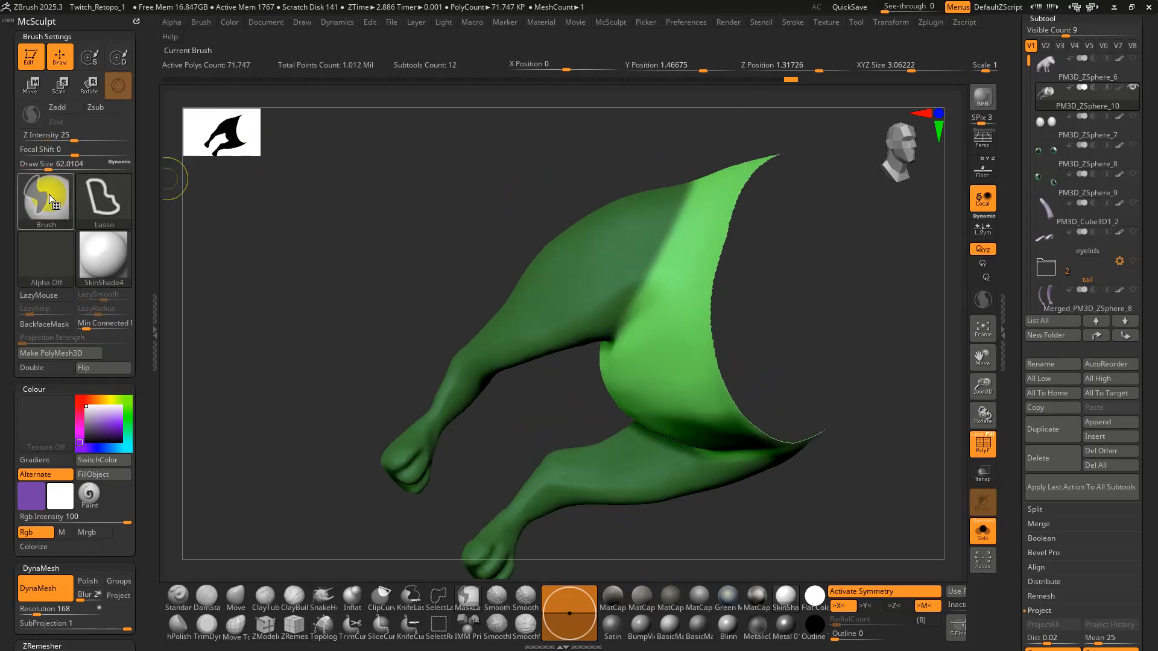
pyautogui.keyDown('ctrl'); pyautogui.click(49, 194); pyautogui.keyUp('ctrl')
pyautogui.keyDown('ctrl'); pyautogui.click(96, 199); pyautogui.keyUp('ctrl')
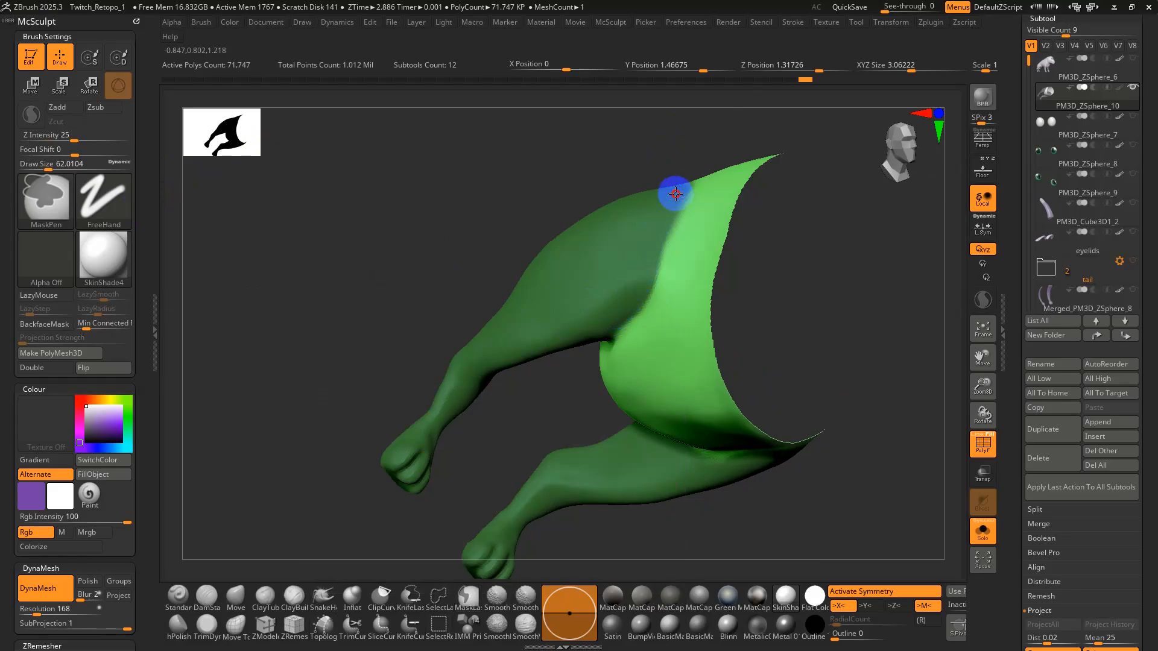
pyautogui.moveTo(648, 250)
pyautogui.mouseDown(button='right')
pyautogui.moveTo(672, 287)
pyautogui.moveTo(691, 205)
pyautogui.moveTo(640, 180)
pyautogui.moveTo(669, 171)
pyautogui.moveTo(592, 183)
pyautogui.moveTo(627, 281)
pyautogui.mouseUp(button='right')
pyautogui.keyDown('ctrl'); pyautogui.moveTo(624, 291); pyautogui.dragTo(578, 378); pyautogui.keyUp('ctrl')
pyautogui.moveTo(596, 363); pyautogui.dragTo(610, 283, button='right')
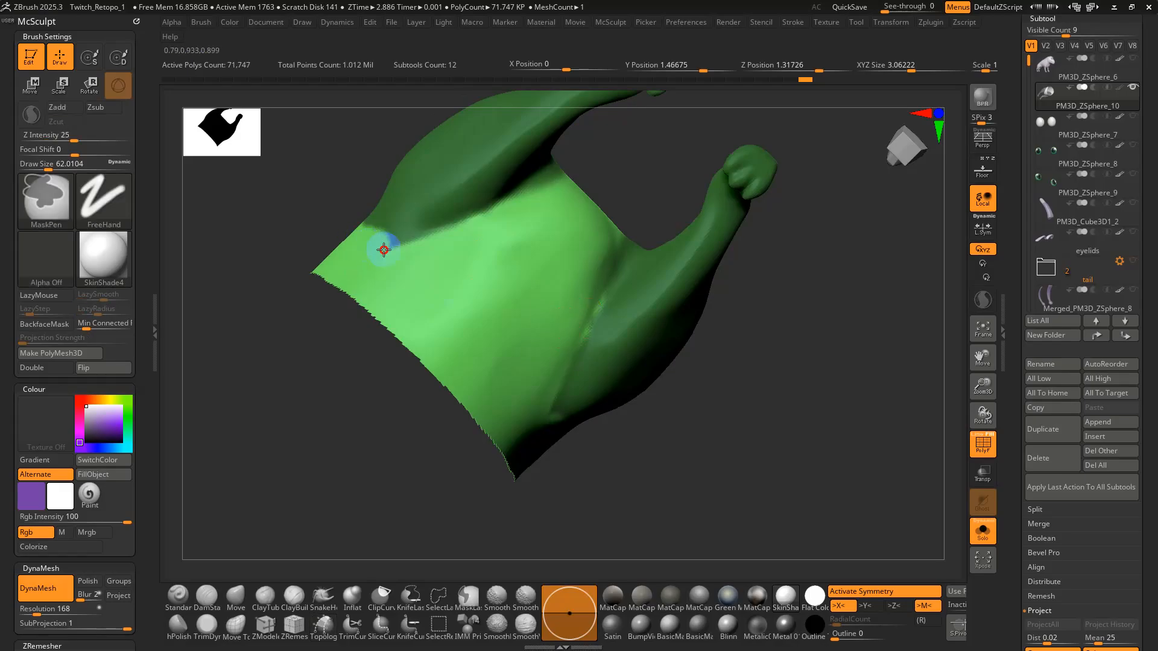
# Refine the mask border where the hind legs meet the body, using a draw size of about 44.
pyautogui.moveTo(489, 261)
pyautogui.mouseDown(button='right')
pyautogui.moveTo(561, 323)
pyautogui.moveTo(583, 378)
pyautogui.moveTo(559, 292)
pyautogui.moveTo(594, 316)
pyautogui.moveTo(522, 414)
pyautogui.mouseUp(button='right')
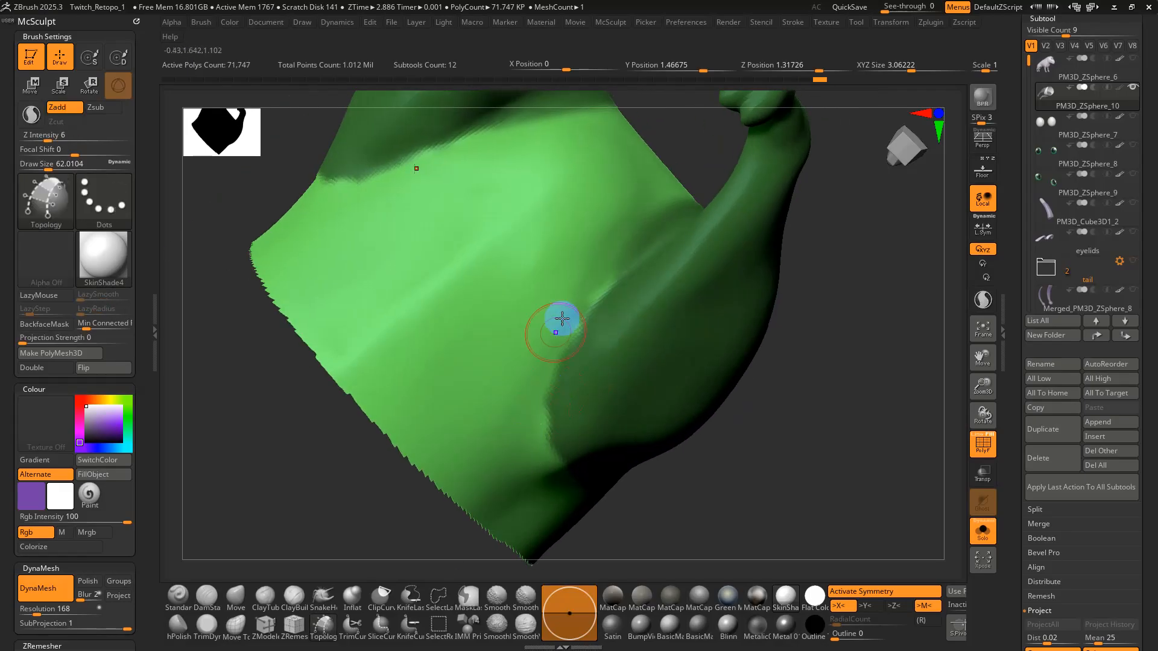
pyautogui.moveTo(561, 323); pyautogui.dragTo(561, 315, button='right')
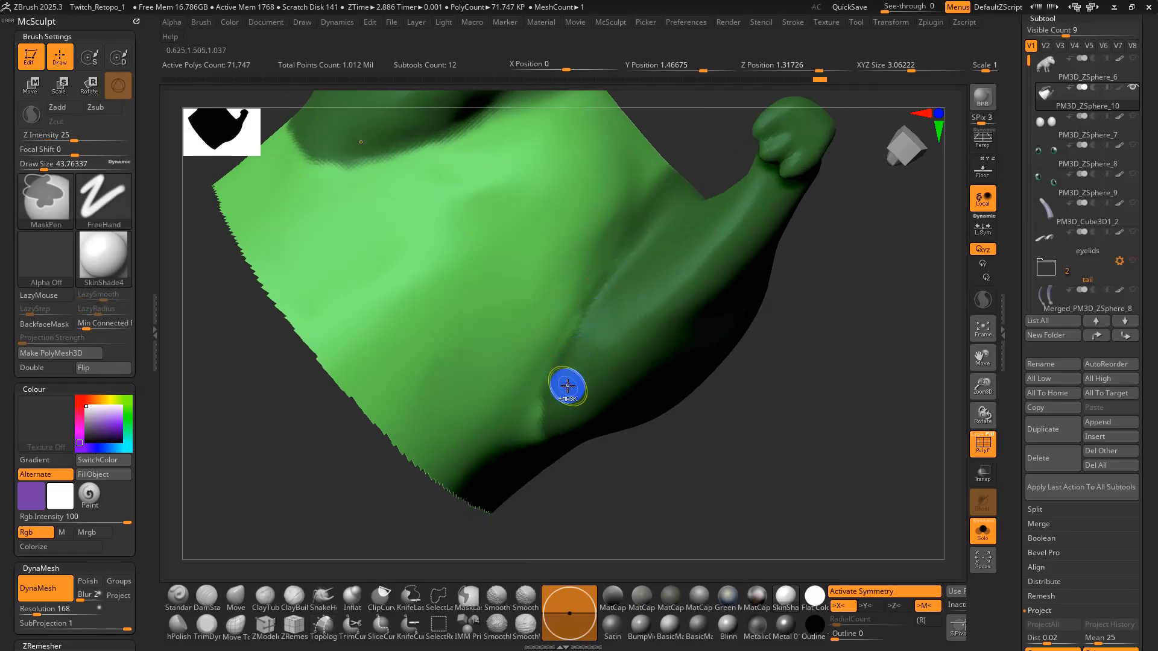
pyautogui.moveTo(519, 442)
pyautogui.keyDown('ctrl'); pyautogui.mouseDown(button='right')
pyautogui.moveTo(530, 244)
pyautogui.moveTo(587, 232)
pyautogui.moveTo(571, 227)
pyautogui.moveTo(585, 242)
pyautogui.mouseUp(button='right'); pyautogui.keyUp('ctrl')
pyautogui.keyDown('ctrl'); pyautogui.moveTo(585, 242); pyautogui.dragTo(590, 319, button='right'); pyautogui.keyUp('ctrl')
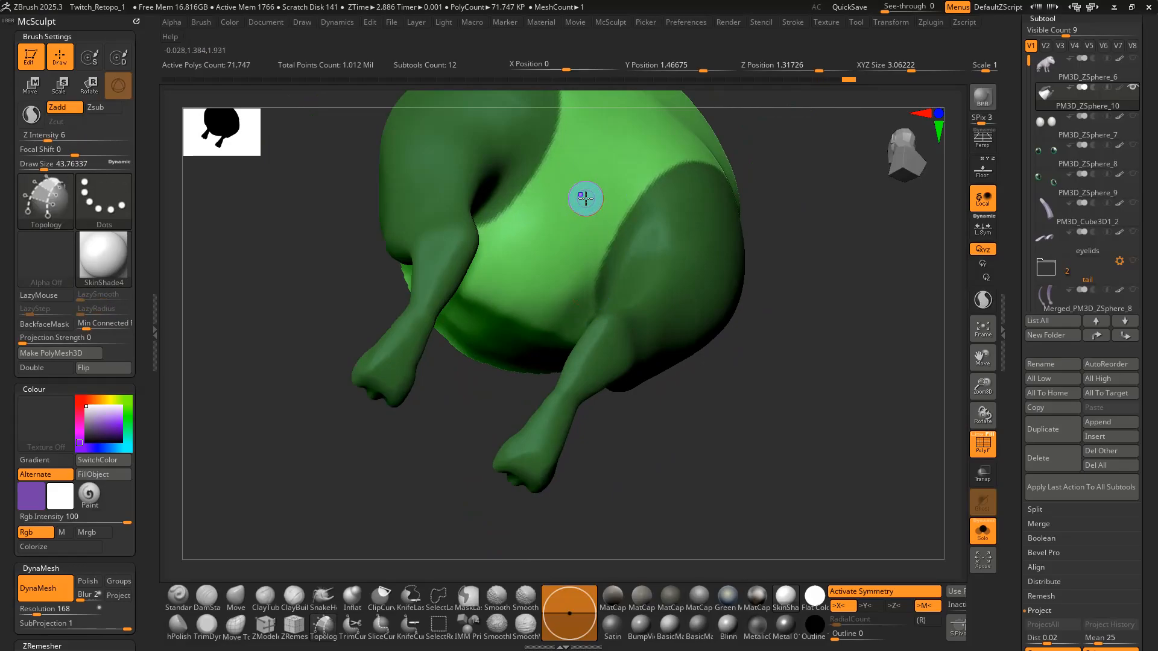
# Blur the hind-leg mask several times to smooth its edges.
pyautogui.press('ctrl')
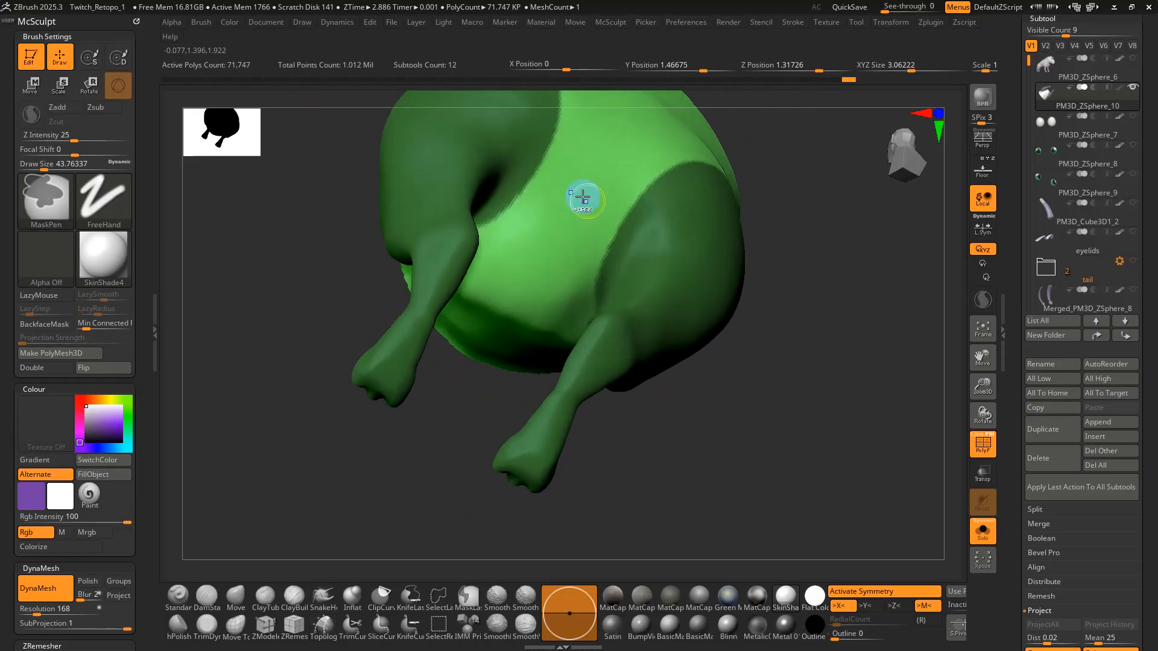
pyautogui.keyDown('ctrl'); pyautogui.click(595, 196); pyautogui.keyUp('ctrl')
pyautogui.keyDown('ctrl'); pyautogui.click(596, 197); pyautogui.keyUp('ctrl')
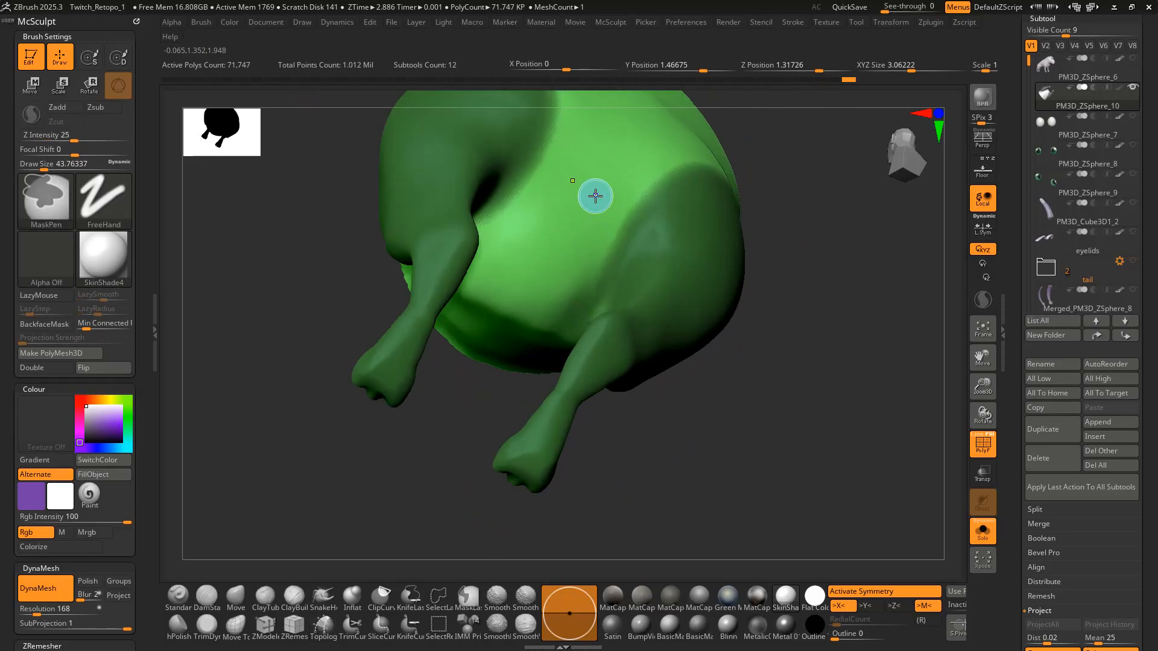
pyautogui.keyDown('ctrl'); pyautogui.click(596, 196); pyautogui.keyUp('ctrl')
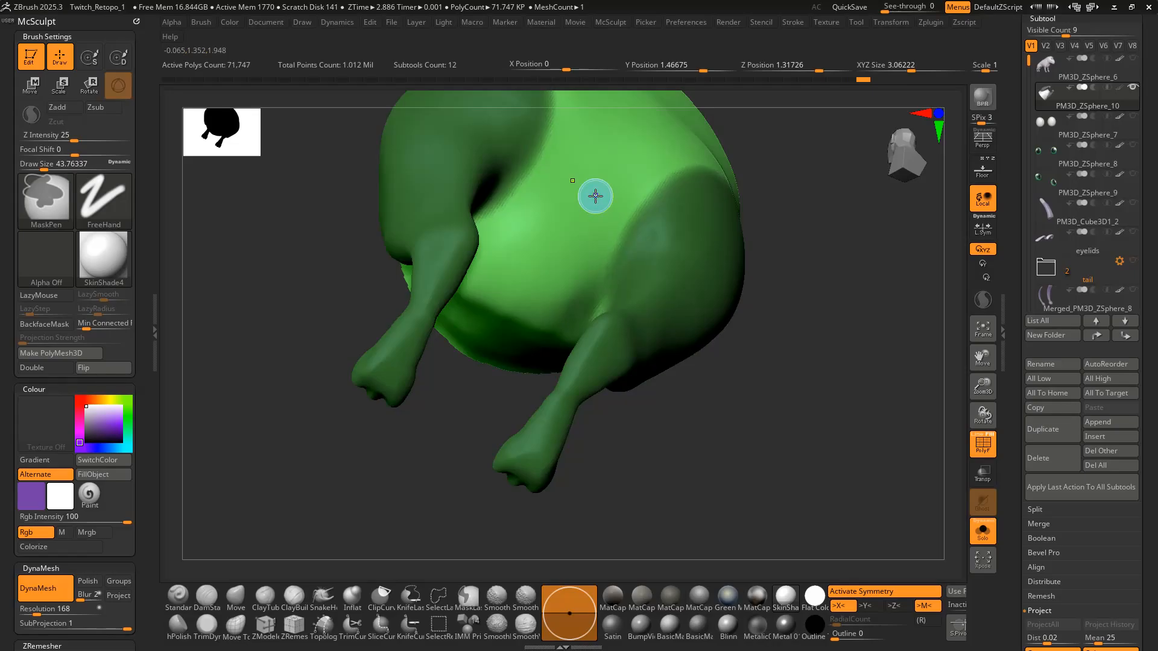
# Soften the hind-leg mask border further from the underside and turn the masked hind legs into their own polygroup.
pyautogui.keyDown('ctrl'); pyautogui.click(596, 197); pyautogui.keyUp('ctrl')
pyautogui.moveTo(596, 197)
pyautogui.mouseDown(button='right')
pyautogui.moveTo(617, 212)
pyautogui.moveTo(596, 286)
pyautogui.mouseUp(button='right')
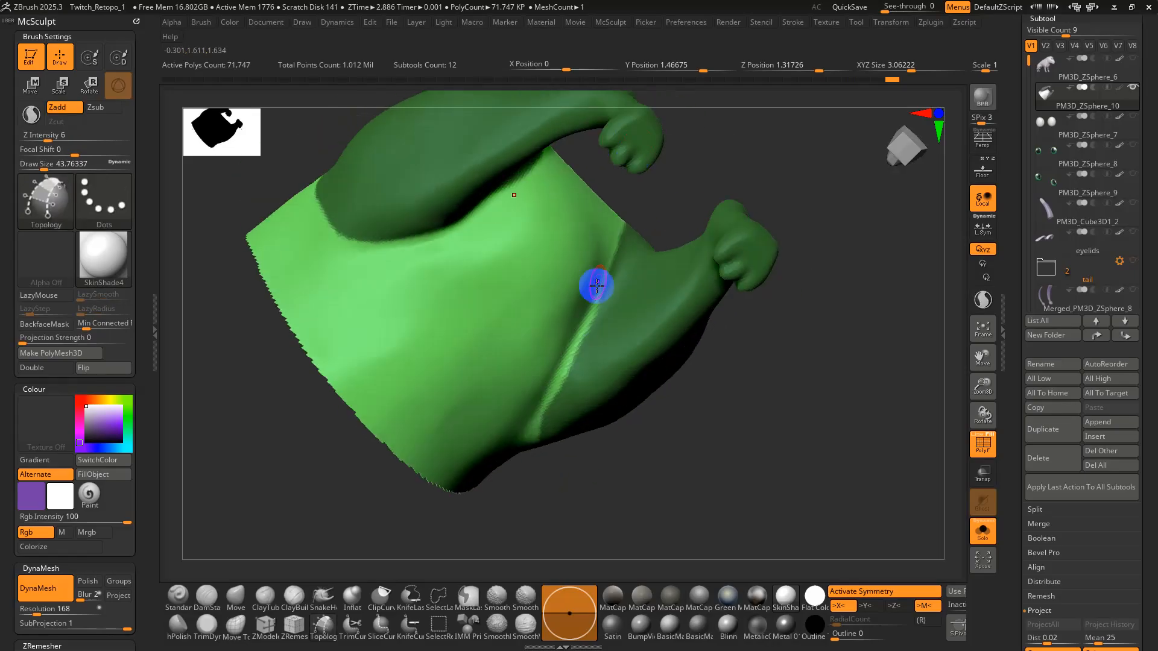
pyautogui.press('ctrl')
pyautogui.keyDown('ctrl'); pyautogui.click(593, 321); pyautogui.keyUp('ctrl')
pyautogui.keyDown('ctrl'); pyautogui.click(593, 321); pyautogui.keyUp('ctrl')
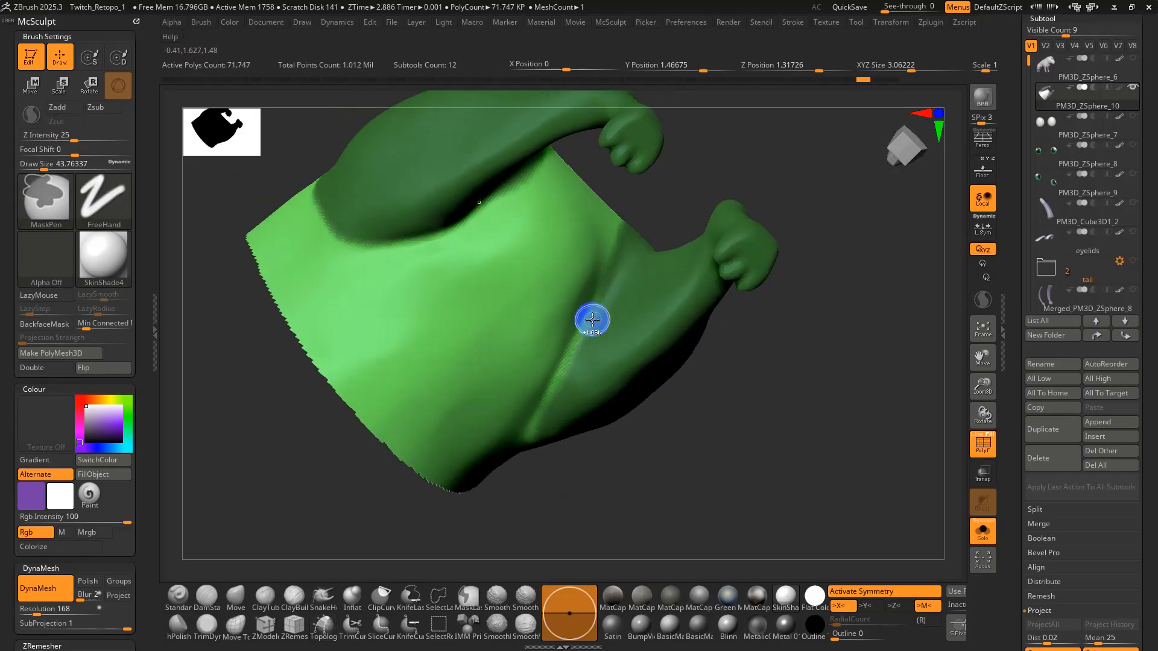
pyautogui.keyDown('ctrl'); pyautogui.click(593, 320); pyautogui.keyUp('ctrl')
pyautogui.keyDown('ctrl'); pyautogui.click(593, 319); pyautogui.keyUp('ctrl')
pyautogui.moveTo(592, 319)
pyautogui.mouseDown(button='right')
pyautogui.moveTo(584, 309)
pyautogui.moveTo(544, 431)
pyautogui.moveTo(579, 269)
pyautogui.moveTo(666, 314)
pyautogui.mouseUp(button='right')
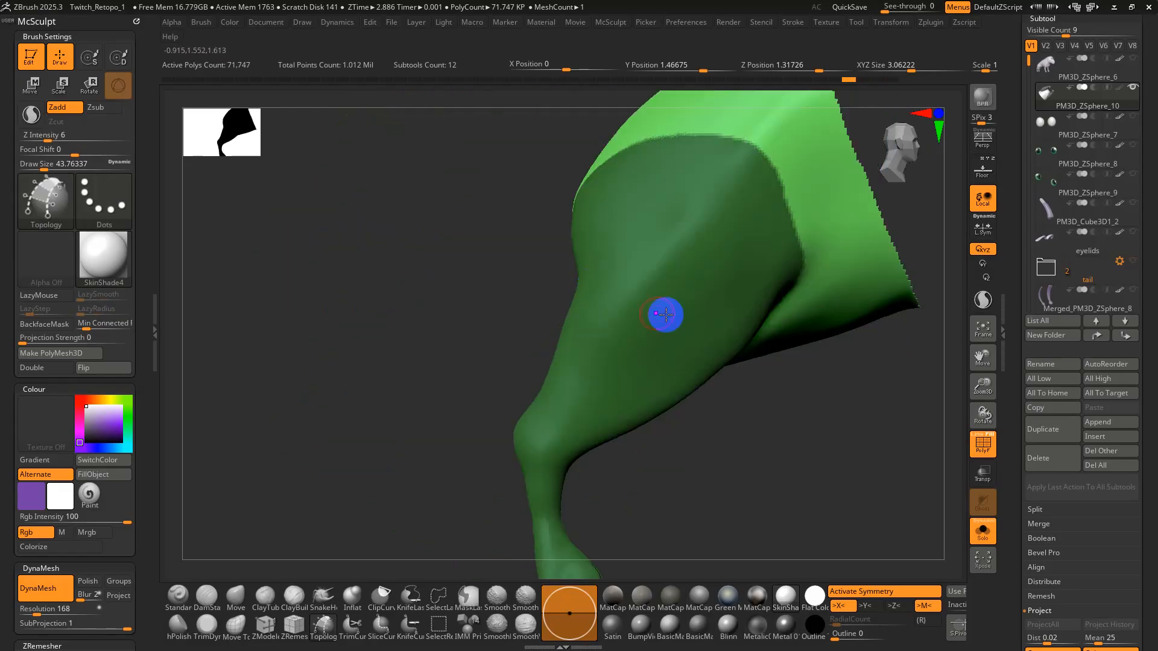
pyautogui.hotkey('ctrl', 'w')
# Isolate the new hind-leg polygroup in side view and switch masking to MaskLasso.
pyautogui.keyDown('ctrl'); pyautogui.keyDown('shift'); pyautogui.click(576, 361); pyautogui.keyUp('shift'); pyautogui.keyUp('ctrl')
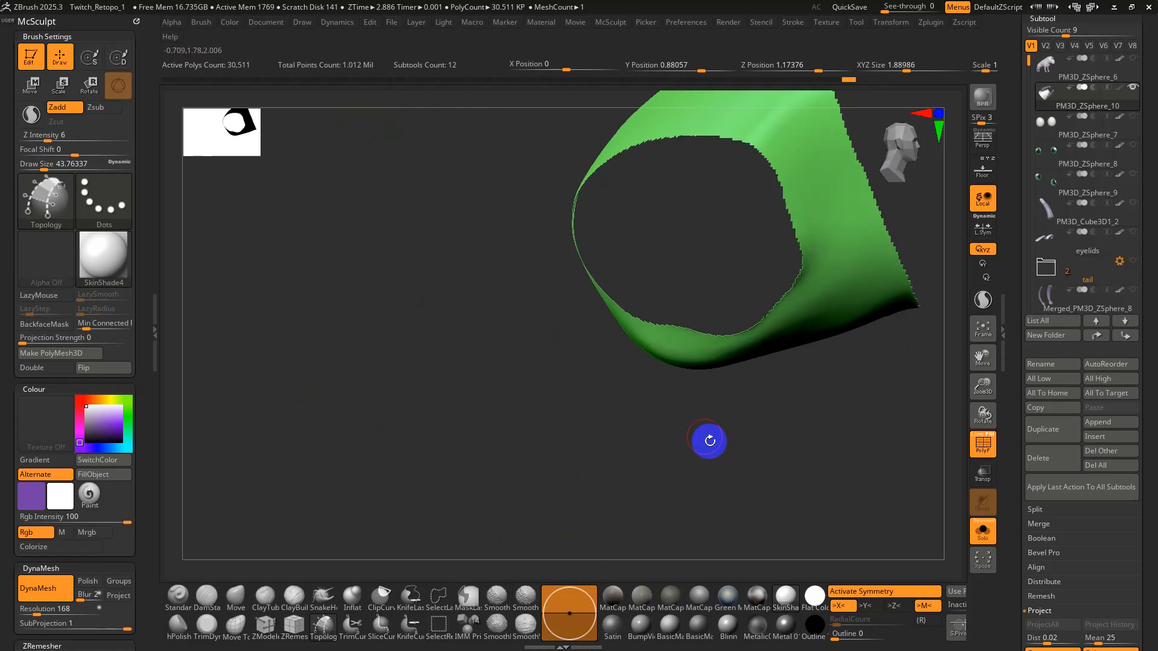
pyautogui.keyDown('ctrl'); pyautogui.keyDown('shift'); pyautogui.click(715, 452); pyautogui.keyUp('shift'); pyautogui.keyUp('ctrl')
pyautogui.keyDown('alt'); pyautogui.moveTo(715, 453); pyautogui.dragTo(588, 359, button='right'); pyautogui.keyUp('alt')
pyautogui.keyDown('ctrl'); pyautogui.keyDown('shift'); pyautogui.click(560, 356); pyautogui.keyUp('shift'); pyautogui.keyUp('ctrl')
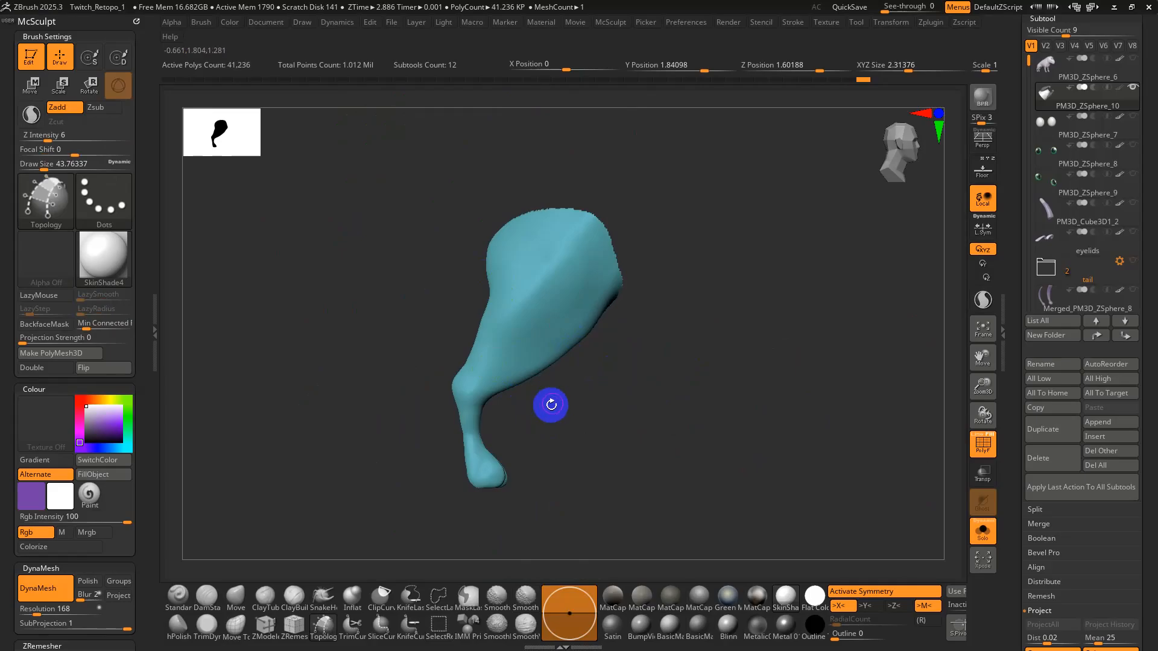
pyautogui.keyDown('ctrl'); pyautogui.keyDown('shift'); pyautogui.moveTo(497, 408); pyautogui.dragTo(398, 329); pyautogui.keyUp('shift'); pyautogui.keyUp('ctrl')
pyautogui.keyDown('ctrl'); pyautogui.keyDown('shift'); pyautogui.click(416, 378); pyautogui.keyUp('shift'); pyautogui.keyUp('ctrl')
pyautogui.moveTo(520, 424)
pyautogui.keyDown('ctrl'); pyautogui.mouseDown()
pyautogui.moveTo(402, 354)
pyautogui.moveTo(349, 388)
pyautogui.mouseUp(); pyautogui.keyUp('ctrl')
pyautogui.keyDown('ctrl'); pyautogui.click(55, 197); pyautogui.keyUp('ctrl')
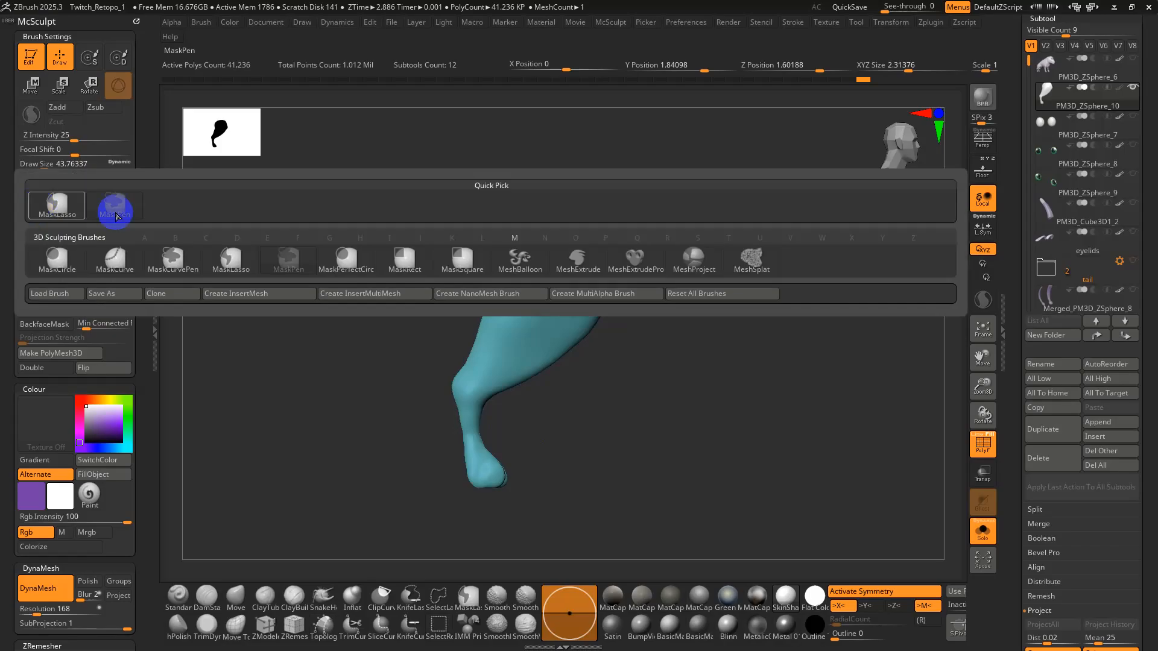
pyautogui.click(55, 204)
# Lasso-mask the lower hind leg, foot and toes in turn, making each a separate polygroup.
pyautogui.moveTo(507, 406)
pyautogui.keyDown('ctrl'); pyautogui.mouseDown()
pyautogui.moveTo(382, 439)
pyautogui.moveTo(404, 362)
pyautogui.mouseUp(); pyautogui.keyUp('ctrl')
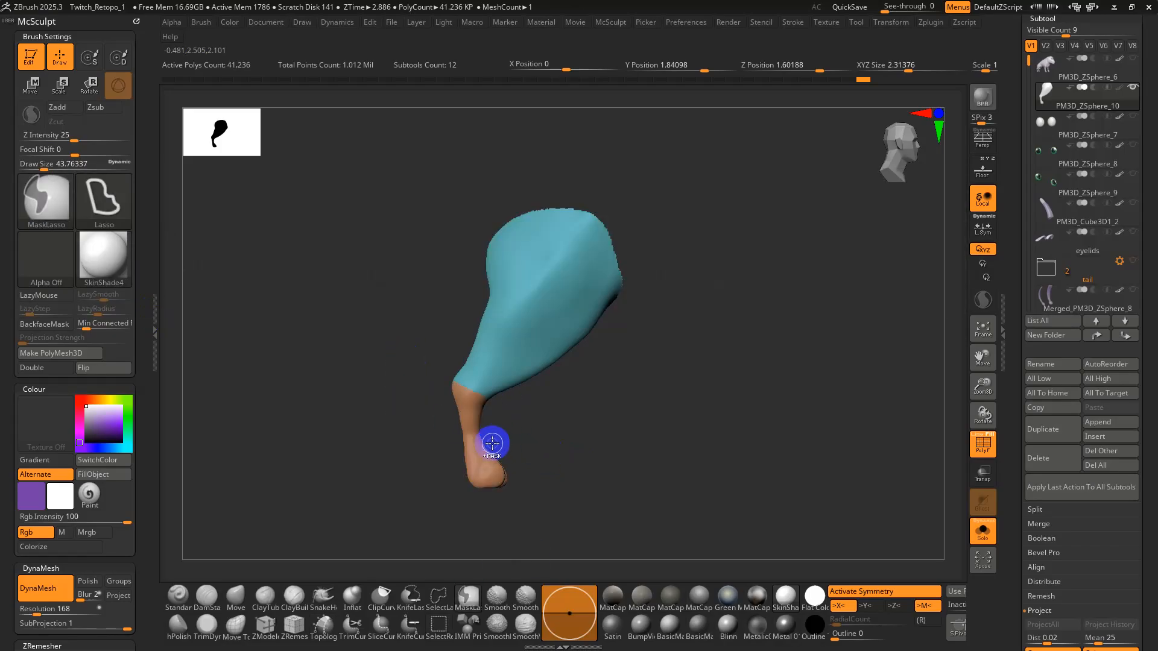
pyautogui.moveTo(492, 443)
pyautogui.keyDown('ctrl'); pyautogui.mouseDown()
pyautogui.moveTo(413, 504)
pyautogui.moveTo(431, 473)
pyautogui.moveTo(505, 493)
pyautogui.mouseUp(); pyautogui.keyUp('ctrl')
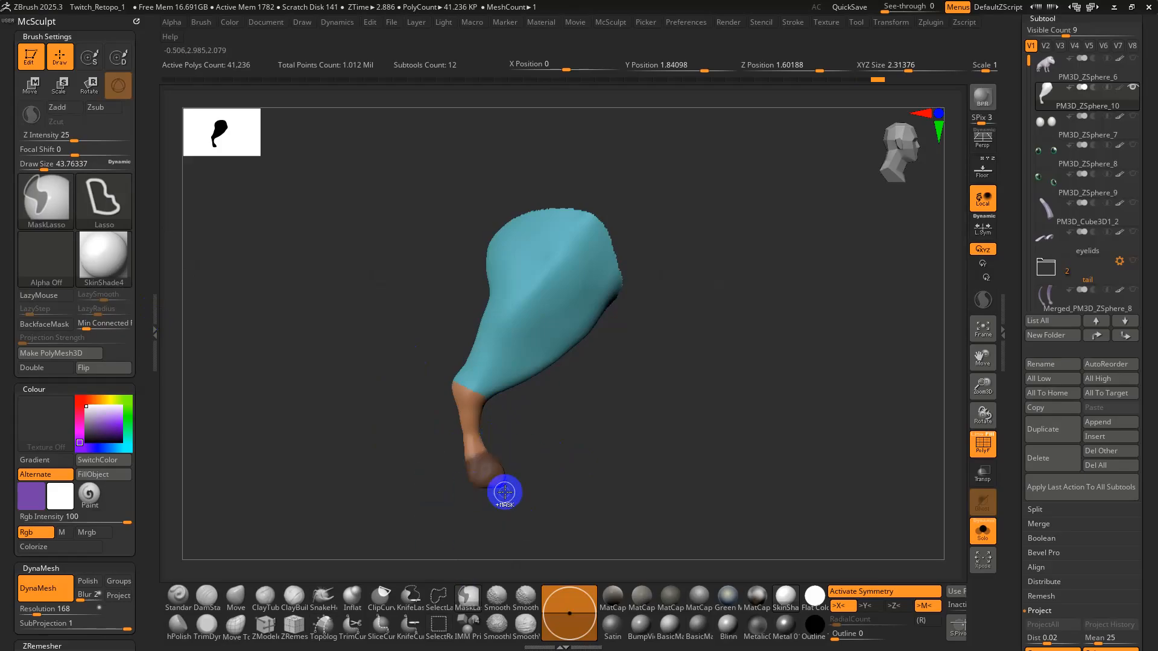
pyautogui.moveTo(513, 452)
pyautogui.keyDown('ctrl'); pyautogui.mouseDown()
pyautogui.moveTo(478, 533)
pyautogui.moveTo(457, 516)
pyautogui.mouseUp(); pyautogui.keyUp('ctrl')
pyautogui.hotkey('ctrl', 'w')
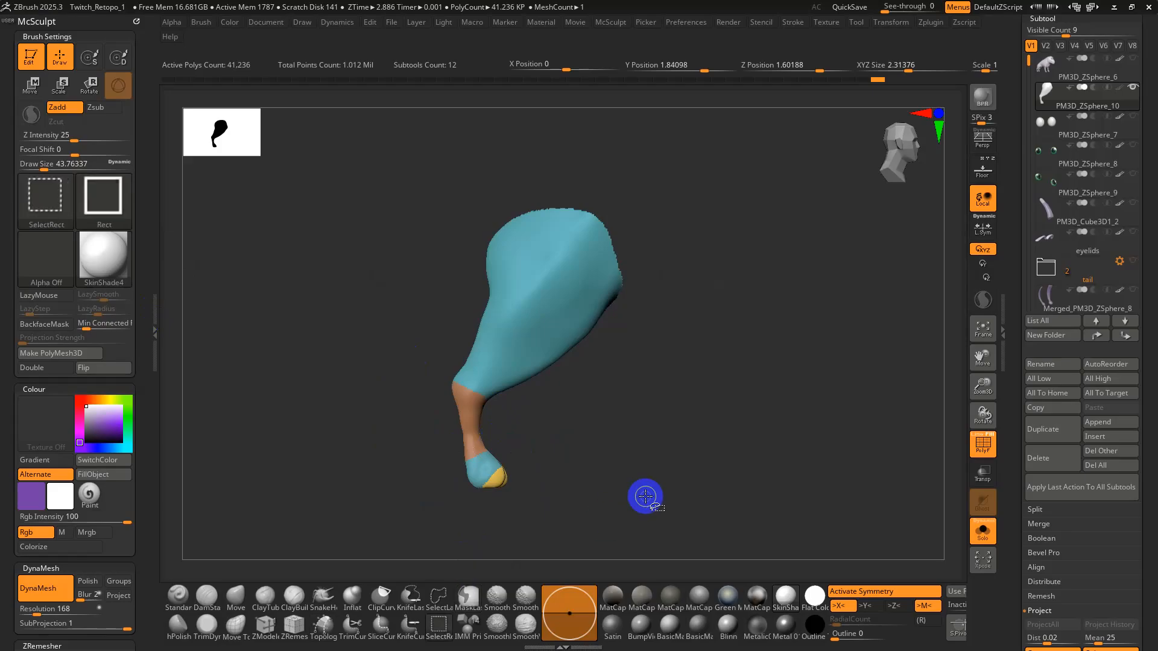
# Show the whole body again and review its polygroups, toggling the polyframe off and on.
pyautogui.keyDown('ctrl'); pyautogui.keyDown('shift'); pyautogui.click(651, 498); pyautogui.keyUp('shift'); pyautogui.keyUp('ctrl')
pyautogui.keyDown('alt'); pyautogui.moveTo(703, 452); pyautogui.dragTo(633, 400); pyautogui.keyUp('alt')
pyautogui.moveTo(548, 474)
pyautogui.mouseDown()
pyautogui.moveTo(643, 428)
pyautogui.moveTo(628, 444)
pyautogui.moveTo(668, 433)
pyautogui.mouseUp()
pyautogui.click(981, 442)
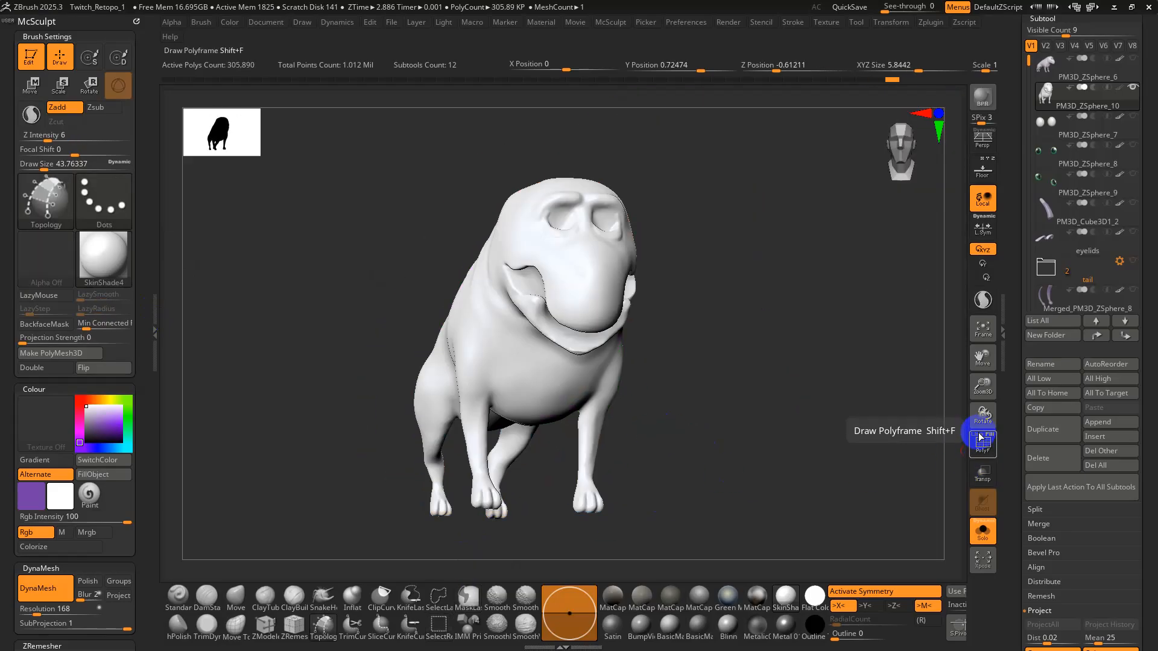
pyautogui.click(982, 442)
pyautogui.moveTo(771, 395)
pyautogui.mouseDown()
pyautogui.moveTo(767, 444)
pyautogui.moveTo(561, 468)
pyautogui.moveTo(536, 440)
pyautogui.mouseUp()
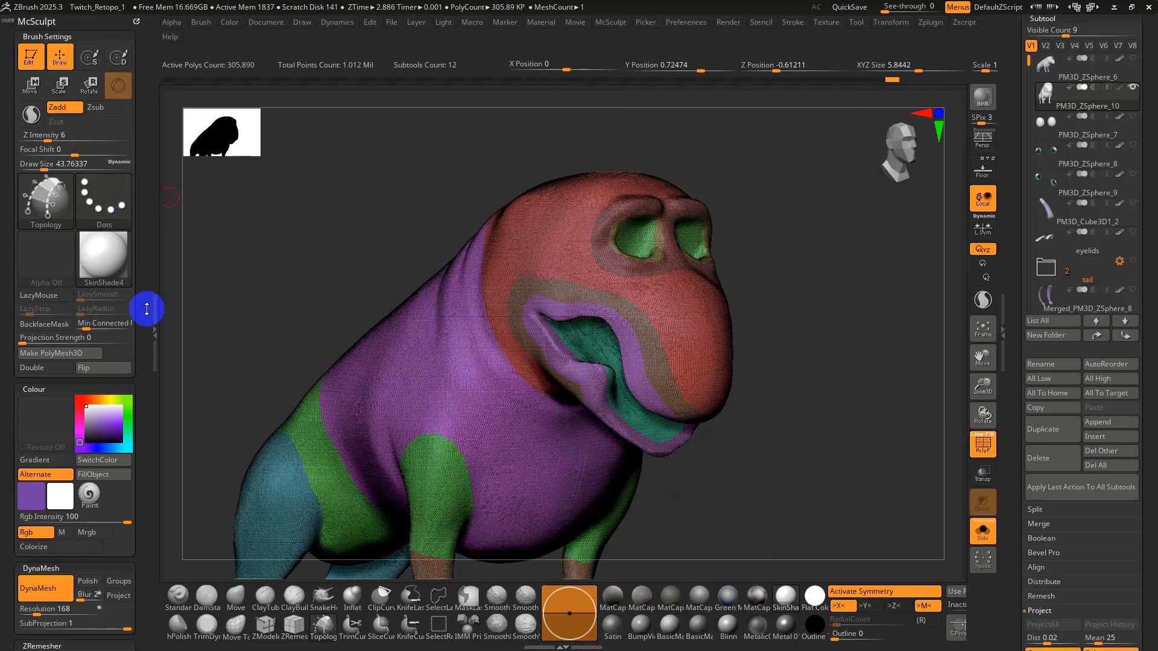
# Run ZRemesher on the body with Half and KeepGroups enabled and SmoothGroups set to 1.
pyautogui.moveTo(147, 305); pyautogui.dragTo(143, 170)
pyautogui.click(114, 161)
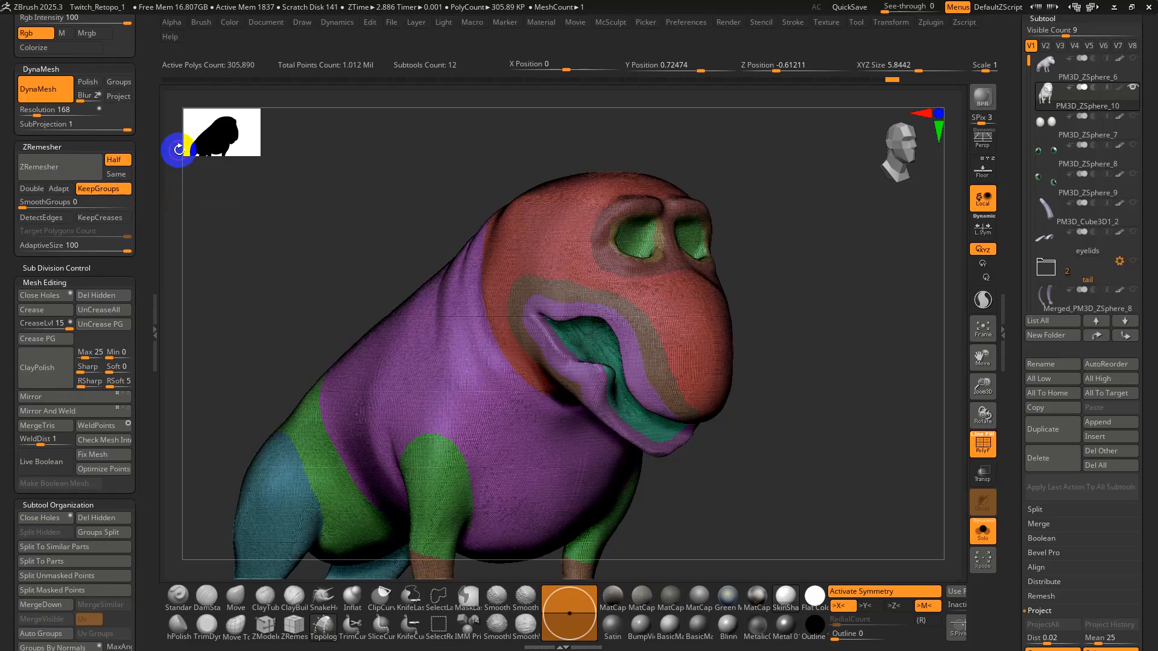
pyautogui.moveTo(20, 207); pyautogui.dragTo(107, 207)
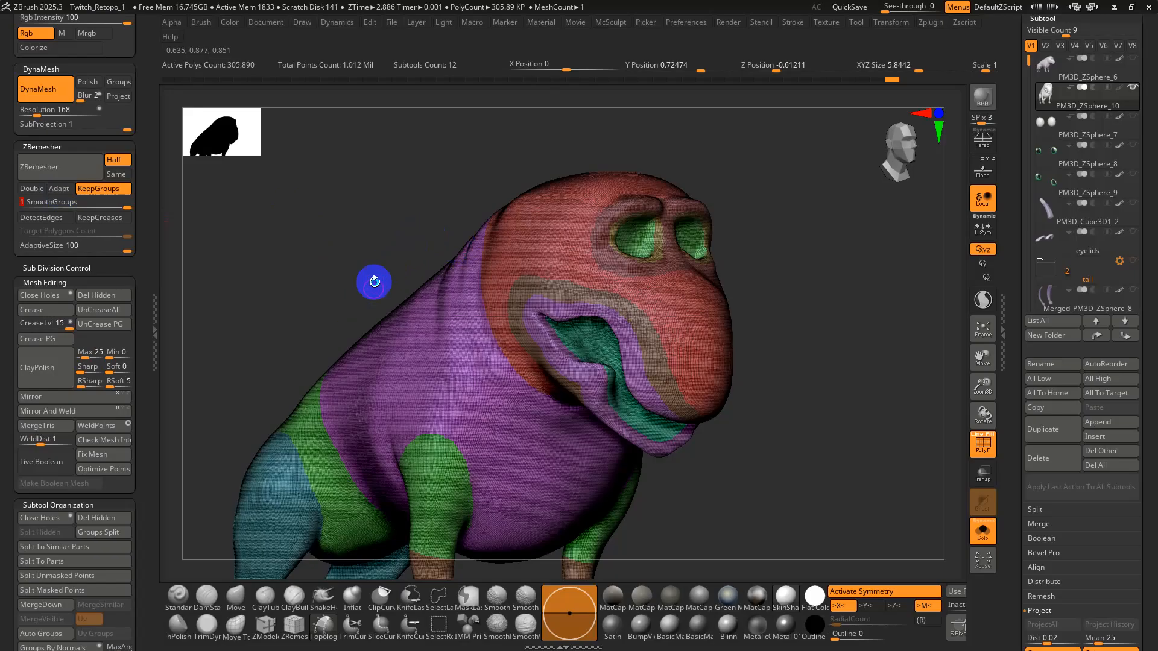
pyautogui.keyDown('alt'); pyautogui.moveTo(380, 269); pyautogui.dragTo(405, 223); pyautogui.keyUp('alt')
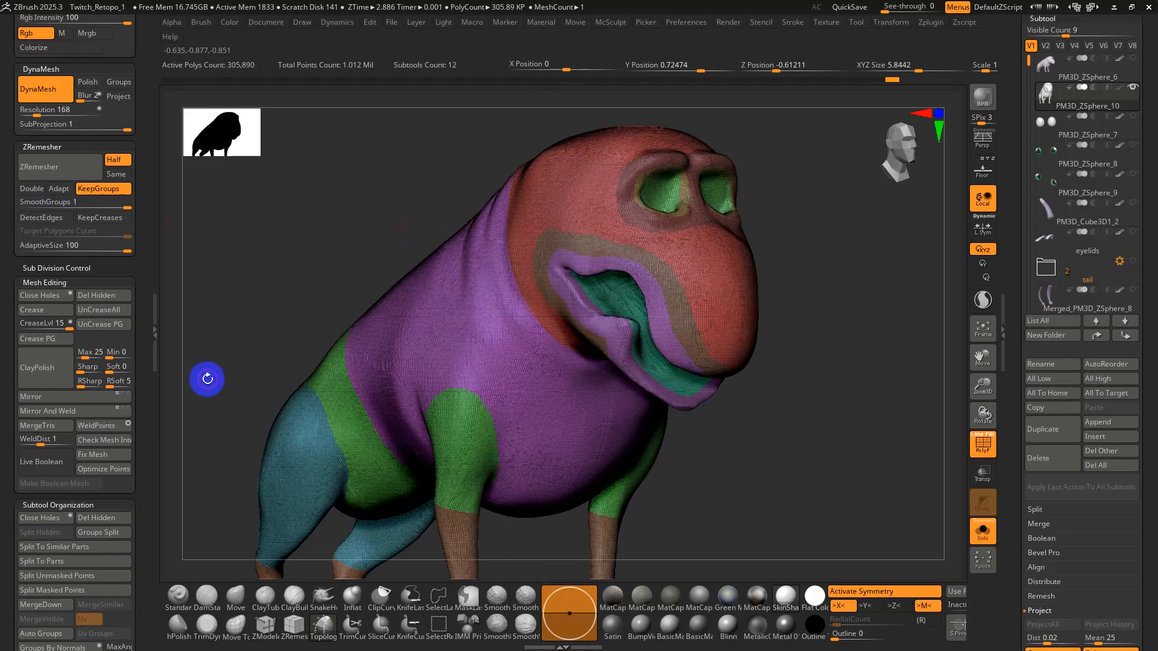
pyautogui.click(80, 173)
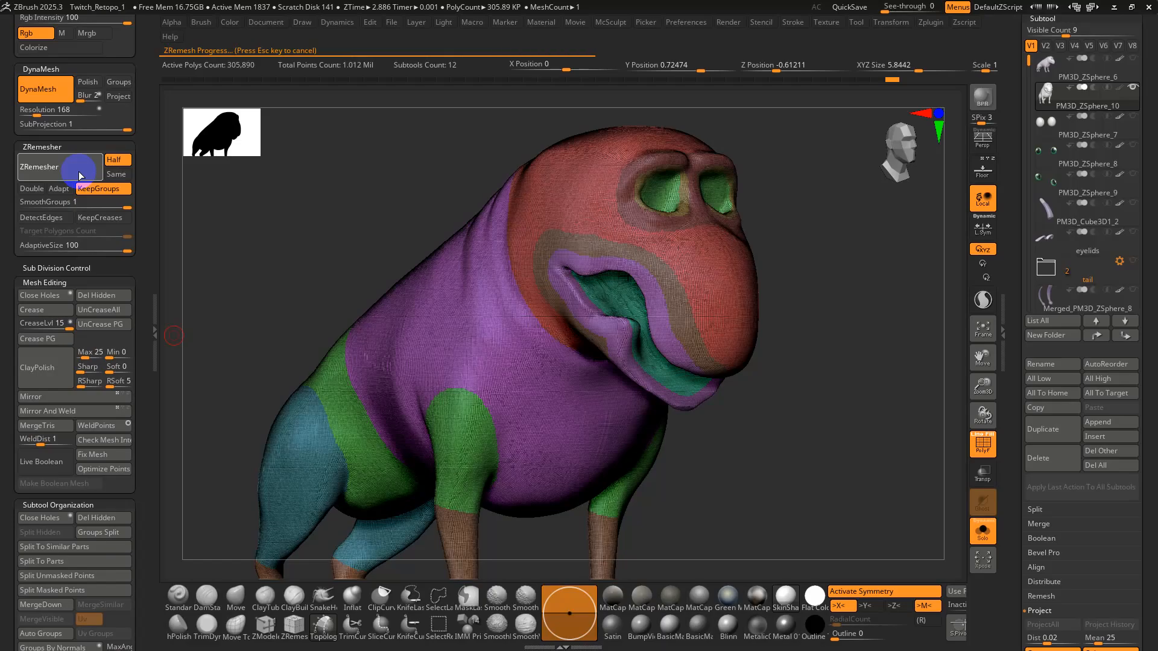
# Check the new edge flow around the eyes and mouth, and run ZRemesher again with the same Half setting.
pyautogui.keyDown('ctrl'); pyautogui.moveTo(425, 245); pyautogui.dragTo(452, 320, button='right'); pyautogui.keyUp('ctrl')
pyautogui.moveTo(603, 264); pyautogui.dragTo(271, 289, button='right')
pyautogui.keyDown('ctrl'); pyautogui.moveTo(634, 207); pyautogui.dragTo(593, 369, button='right'); pyautogui.keyUp('ctrl')
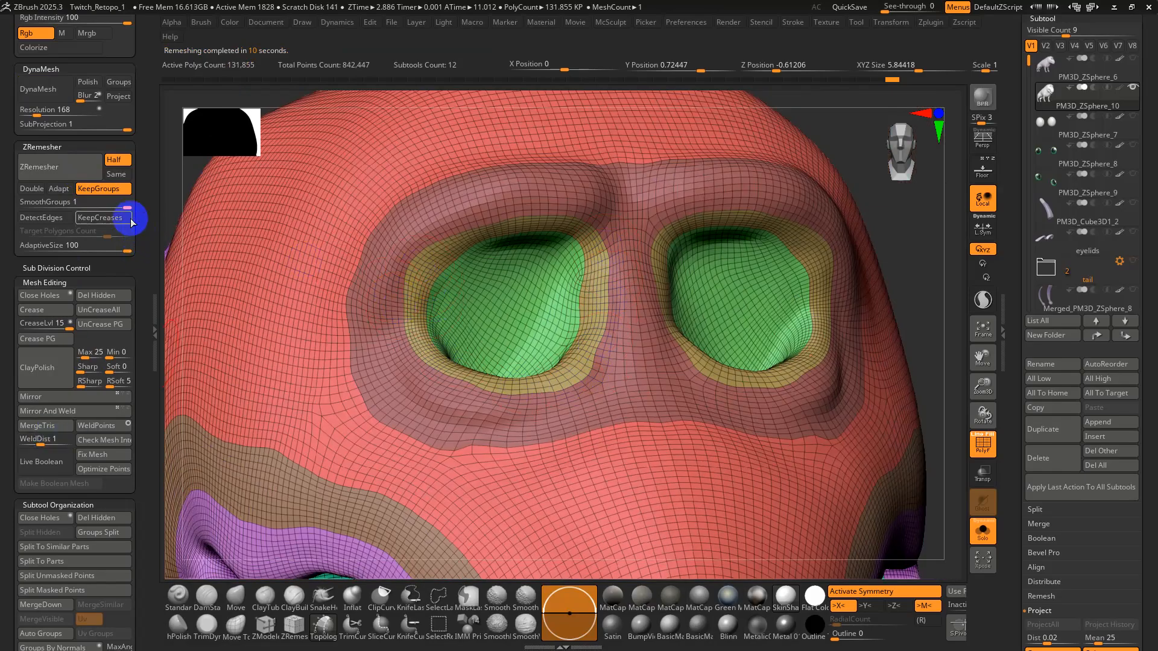
pyautogui.keyDown('ctrl'); pyautogui.moveTo(563, 481); pyautogui.dragTo(698, 350, button='right'); pyautogui.keyUp('ctrl')
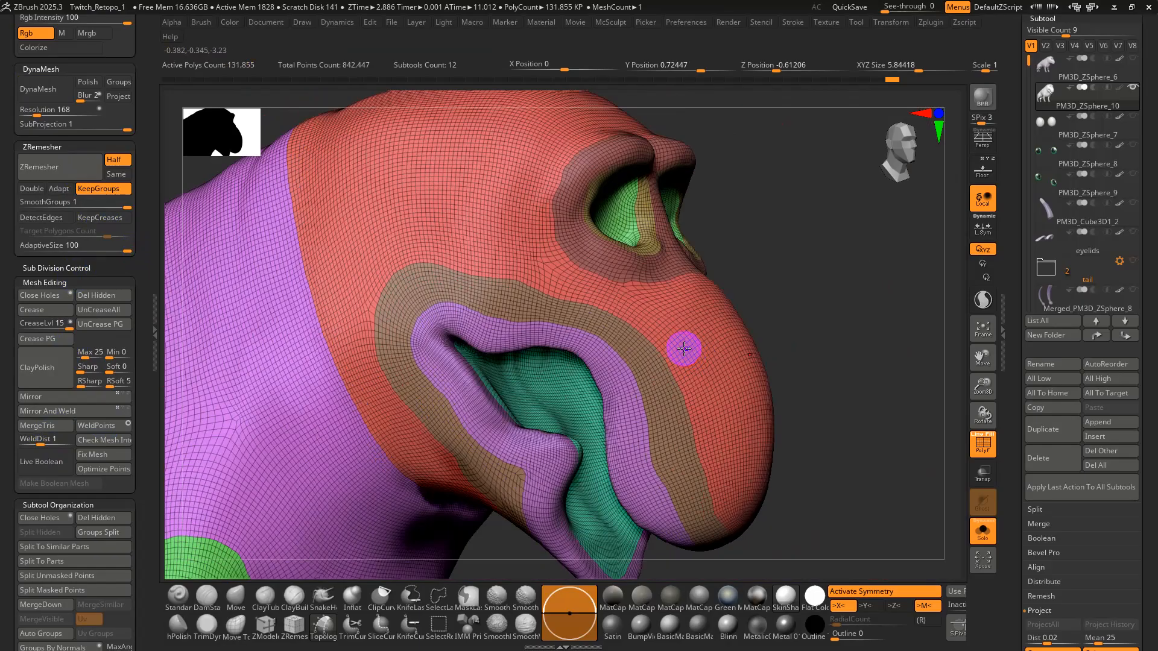
pyautogui.keyDown('alt'); pyautogui.moveTo(399, 269); pyautogui.dragTo(503, 300, button='right'); pyautogui.keyUp('alt')
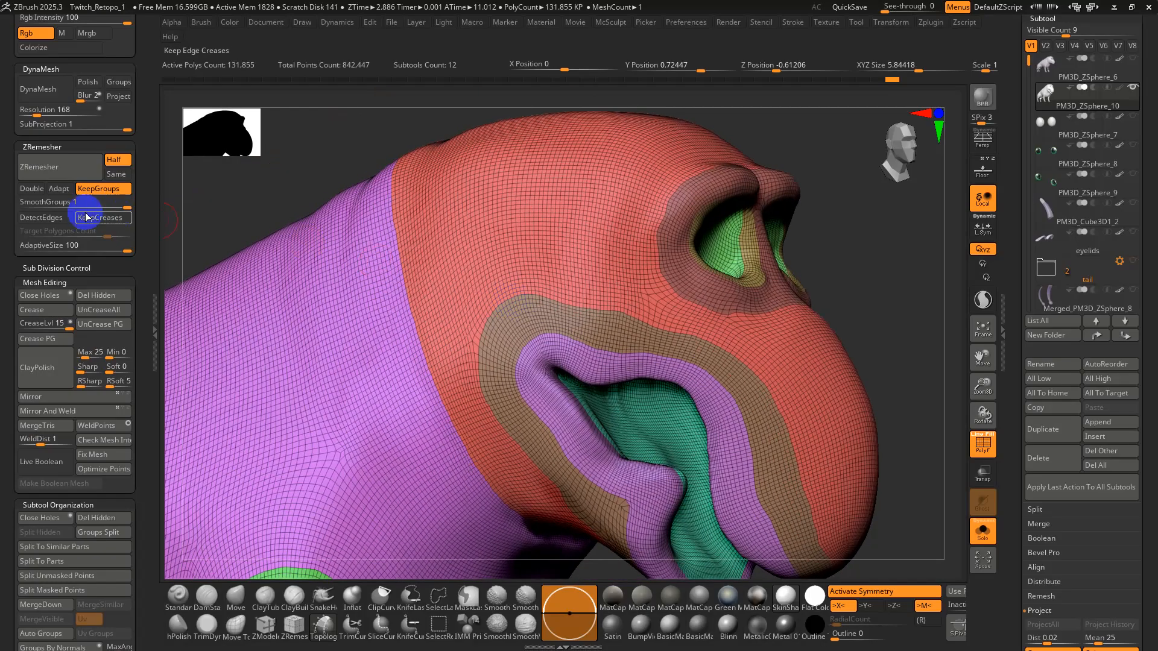
pyautogui.click(67, 171)
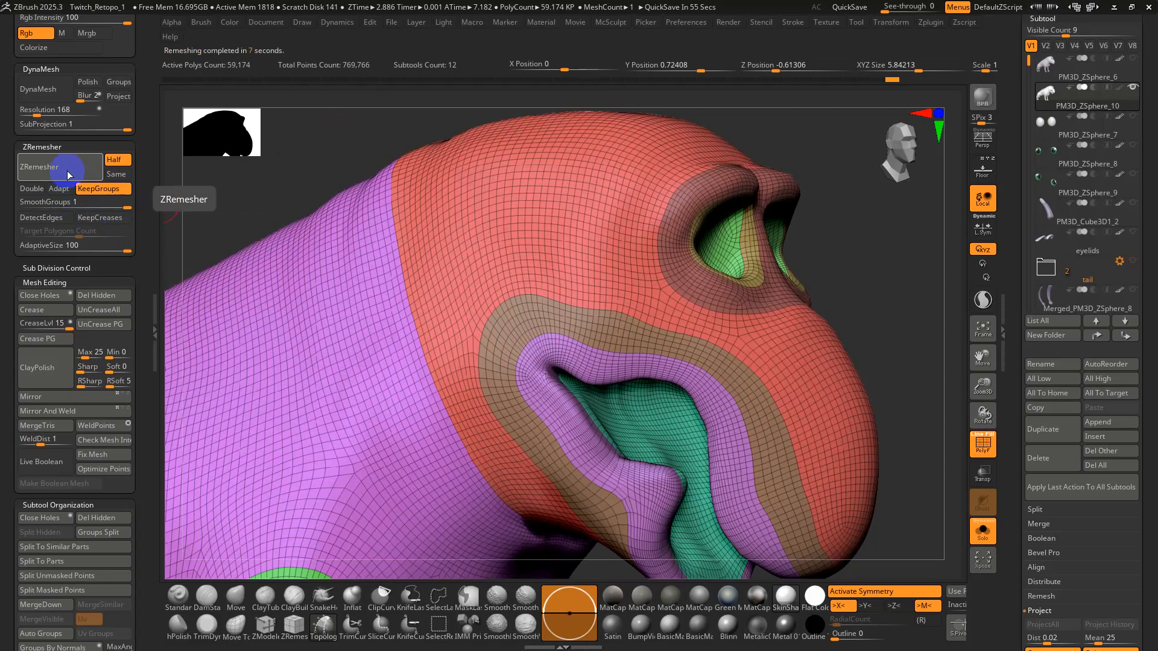
# Set SmoothGroups to 0, run ZRemesher at Half once more and inspect the topology around the mouth and torso.
pyautogui.moveTo(168, 194); pyautogui.dragTo(495, 273)
pyautogui.keyDown('alt'); pyautogui.moveTo(496, 273); pyautogui.dragTo(554, 360, button='right'); pyautogui.keyUp('alt')
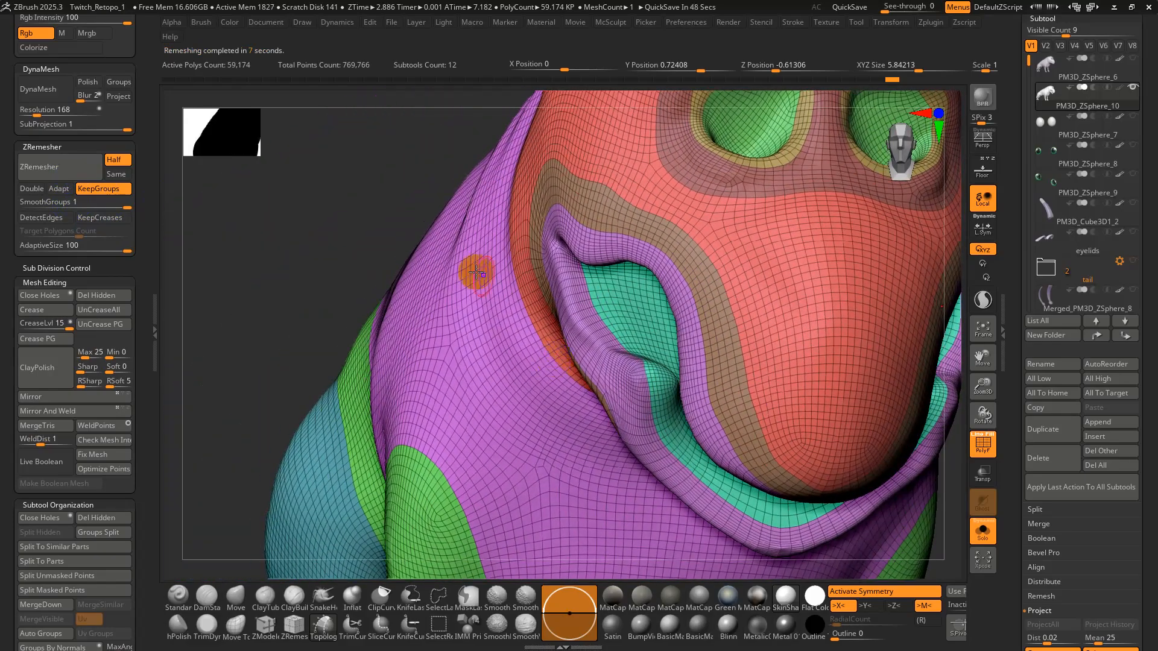
pyautogui.click(25, 203)
pyautogui.moveTo(27, 204); pyautogui.dragTo(22, 205)
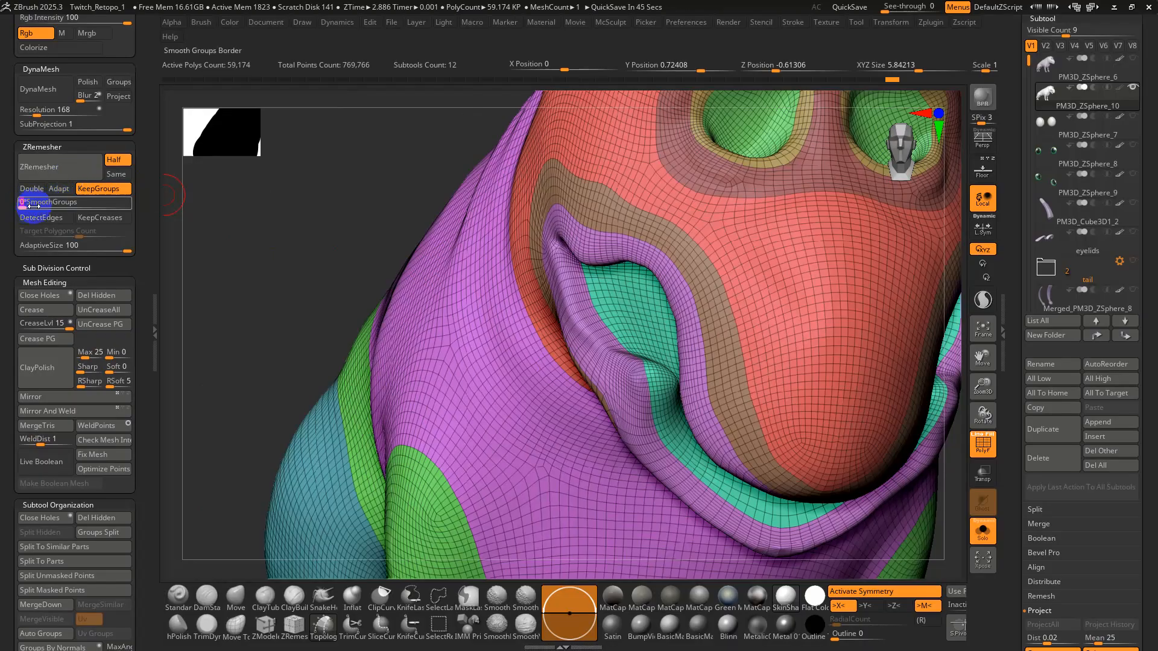
pyautogui.click(59, 172)
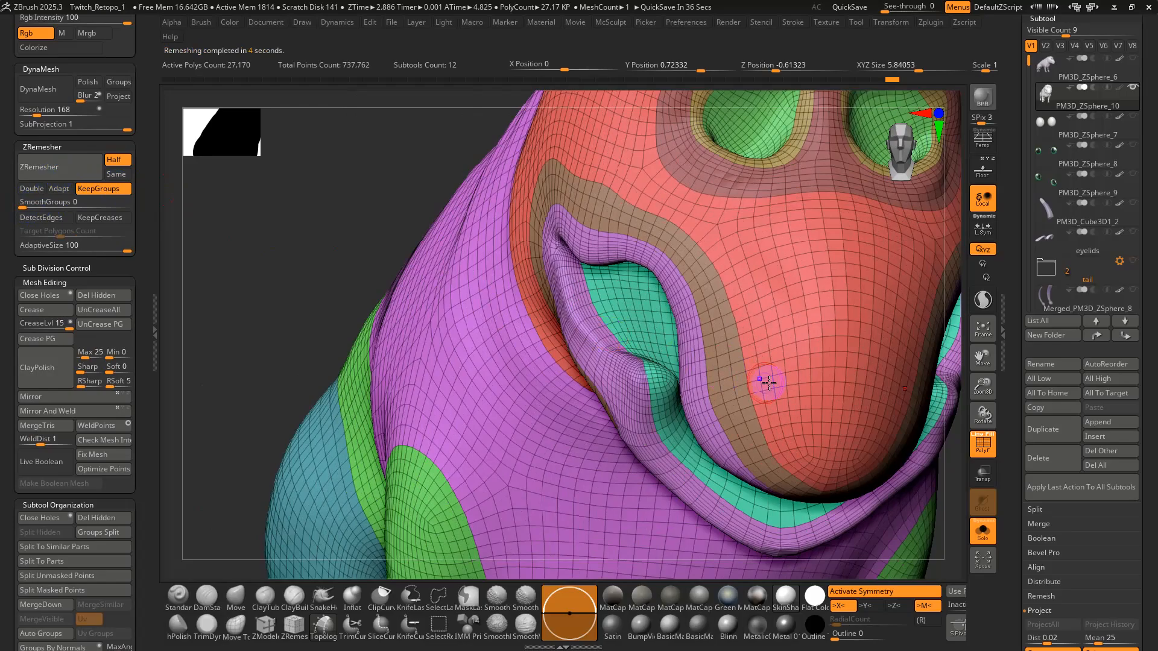
pyautogui.moveTo(765, 383); pyautogui.dragTo(761, 381, button='right')
pyautogui.keyDown('ctrl'); pyautogui.moveTo(633, 344); pyautogui.dragTo(599, 329, button='right'); pyautogui.keyUp('ctrl')
pyautogui.moveTo(517, 382); pyautogui.dragTo(538, 303, button='right')
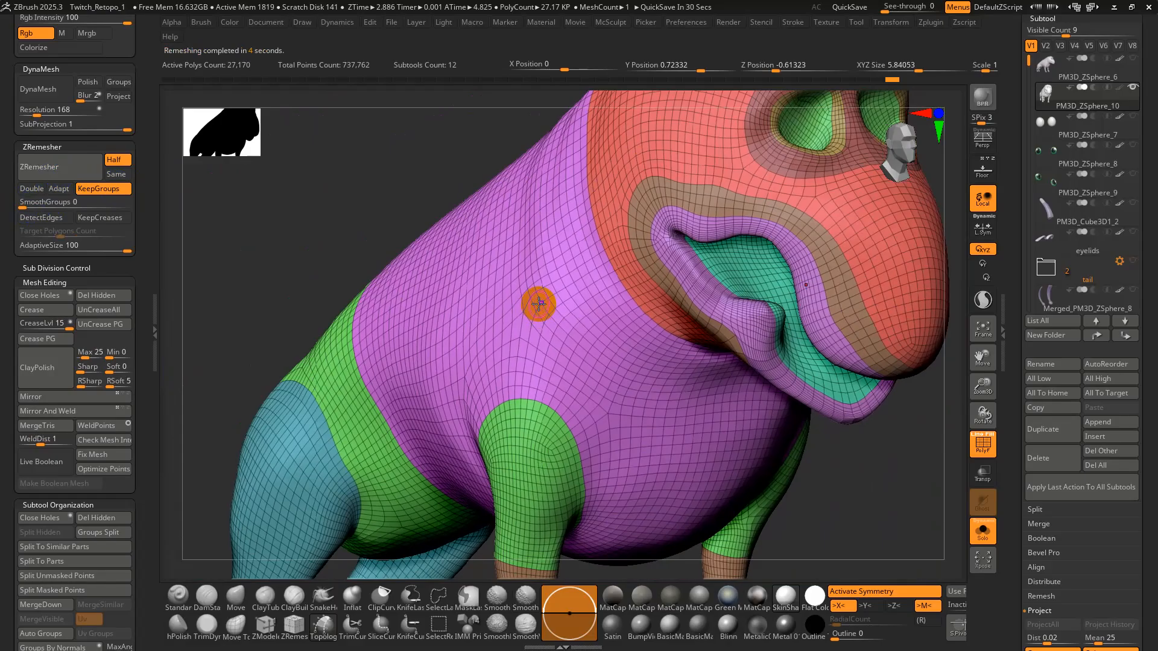
# Open Notepad and write the subdivision breakdown: 80,000, /4 = 20,000, /4 = 5000 and /4= 1250.
pyautogui.press('super')
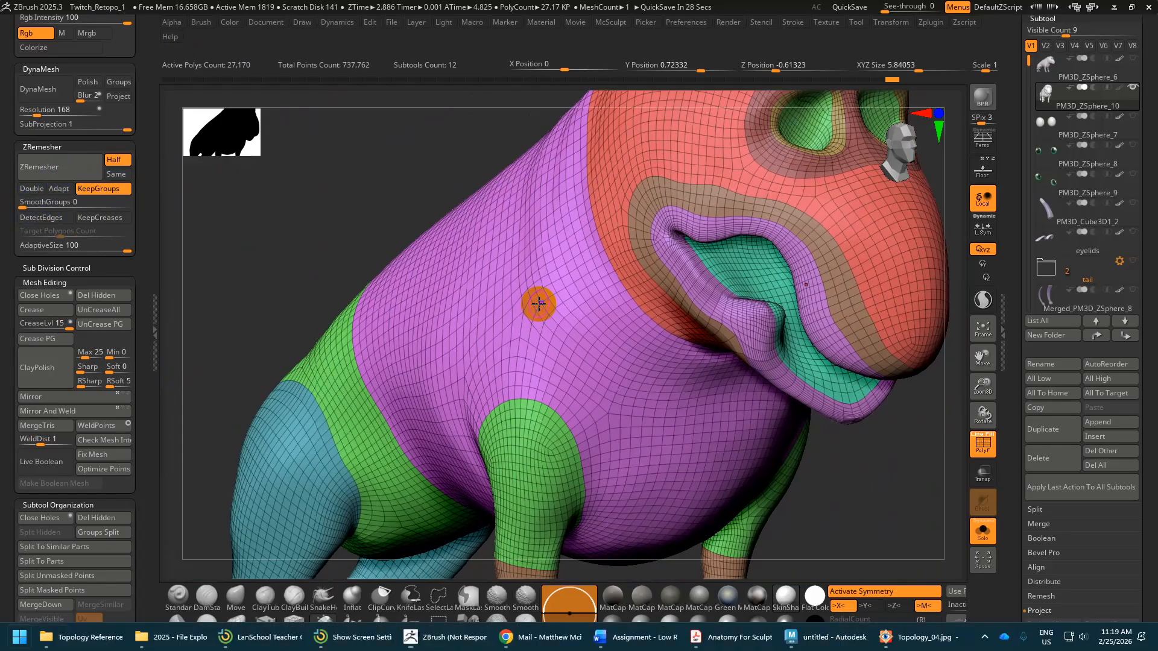
pyautogui.write('notepad')
pyautogui.press('Return')
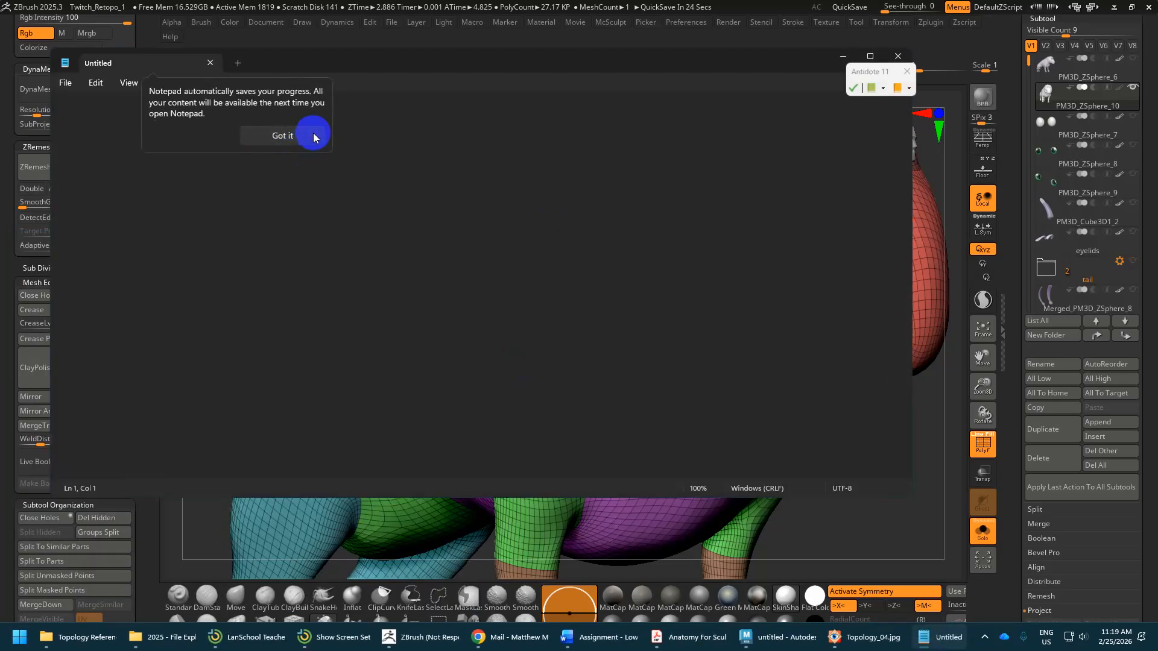
pyautogui.click(313, 137)
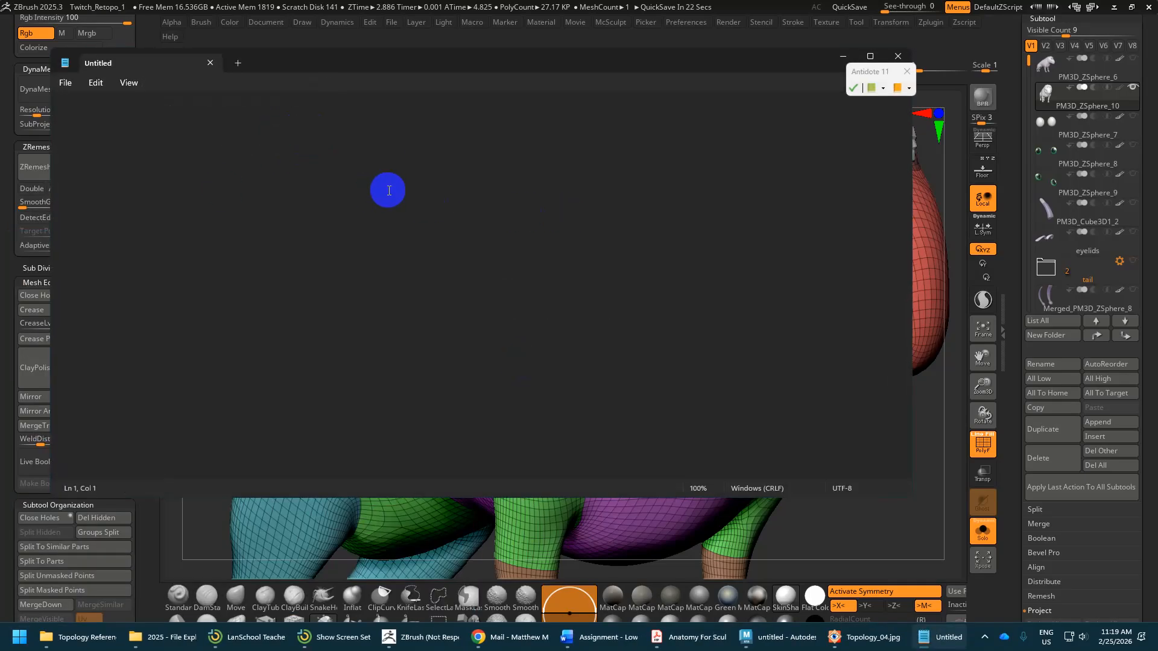
pyautogui.write('80')
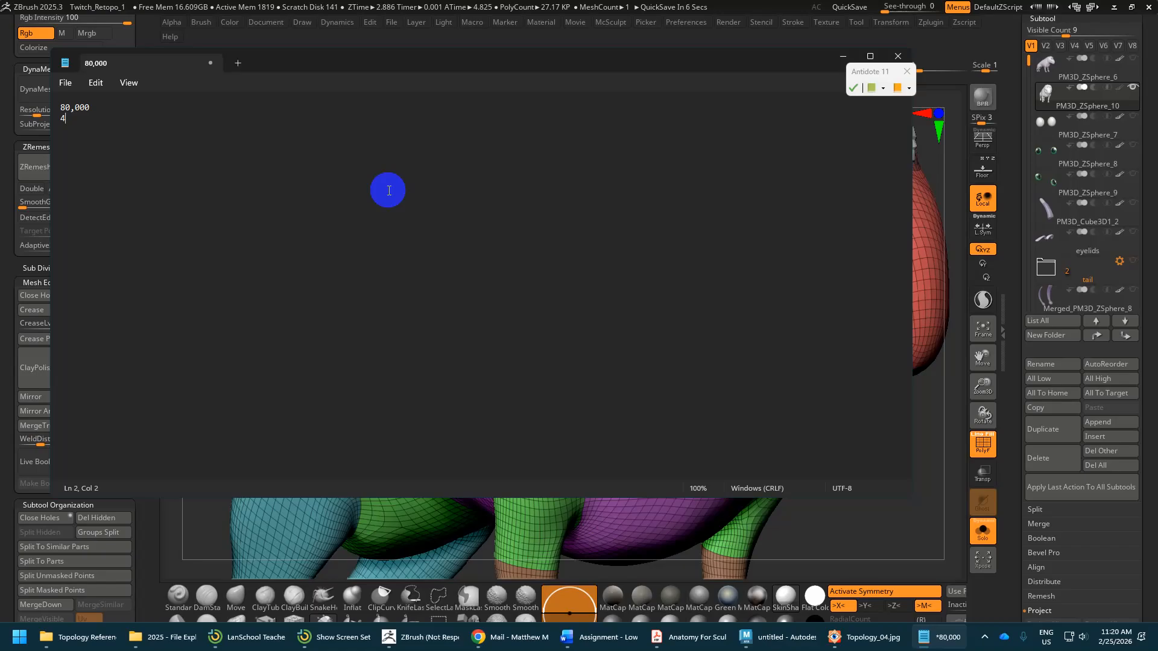
pyautogui.write('/4 =')
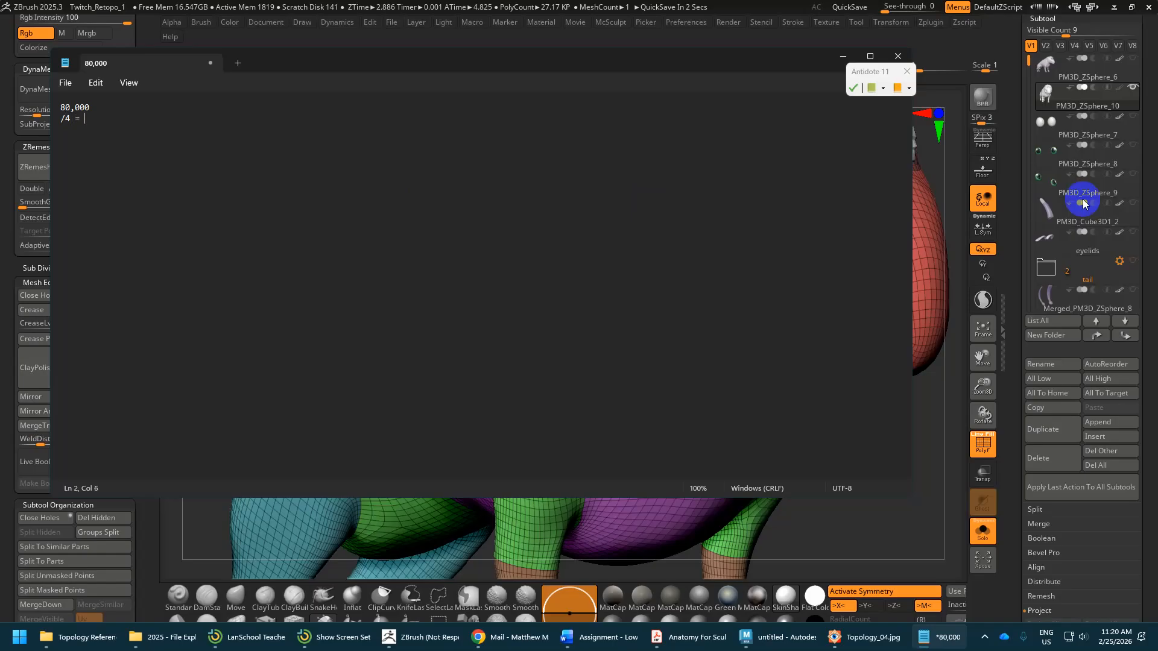
pyautogui.write('20')
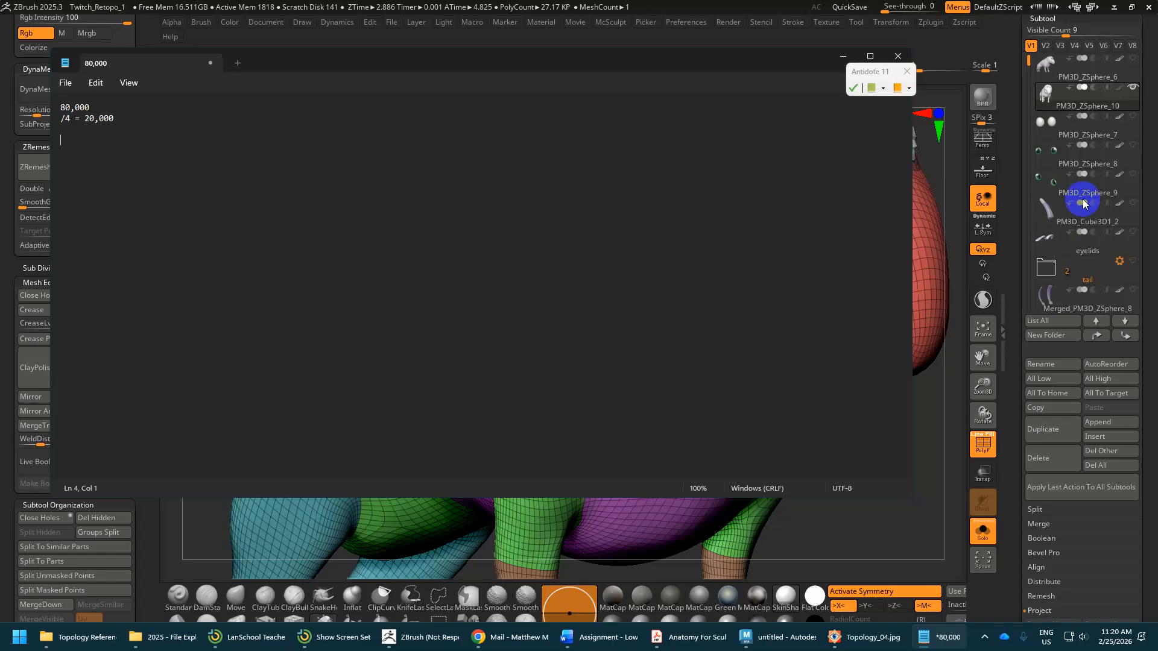
pyautogui.write('4 = 5000')
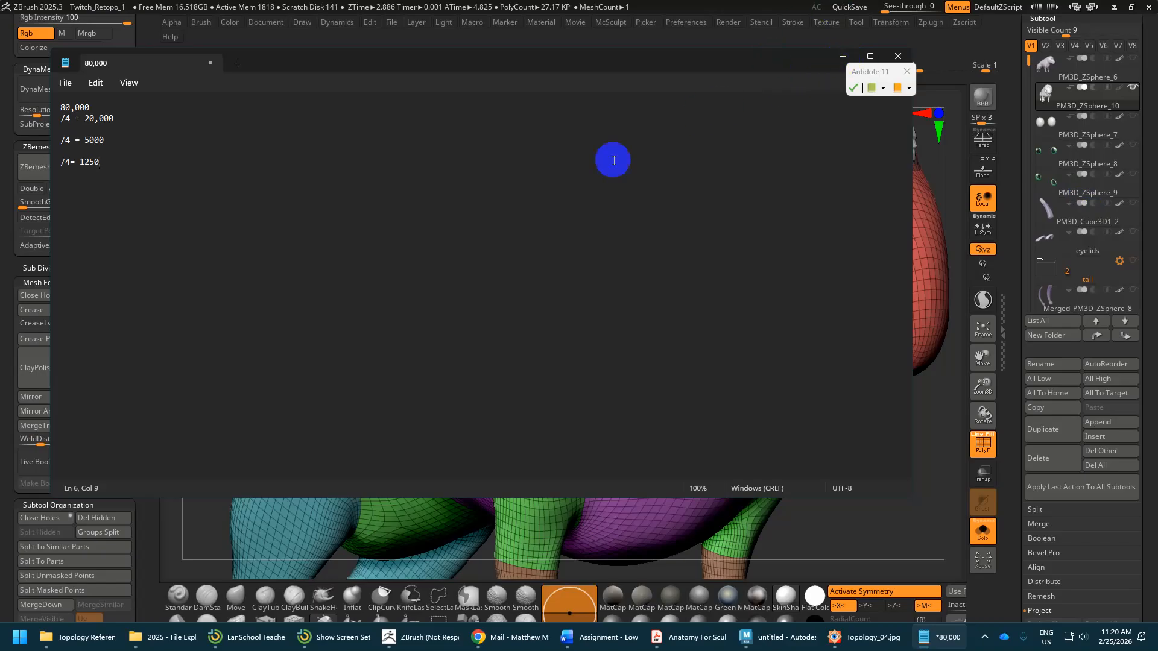
# Review the polygon breakdown in the note by highlighting its lines from 1250 up to 80,000.
pyautogui.moveTo(101, 162); pyautogui.dragTo(33, 160)
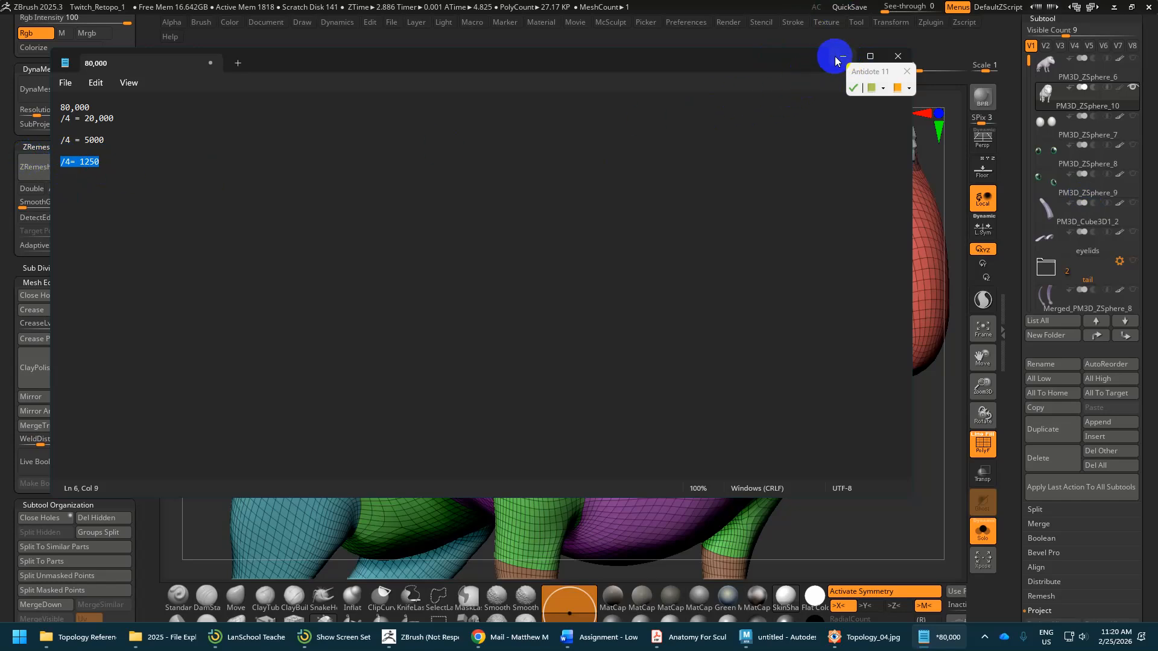
pyautogui.click(116, 165)
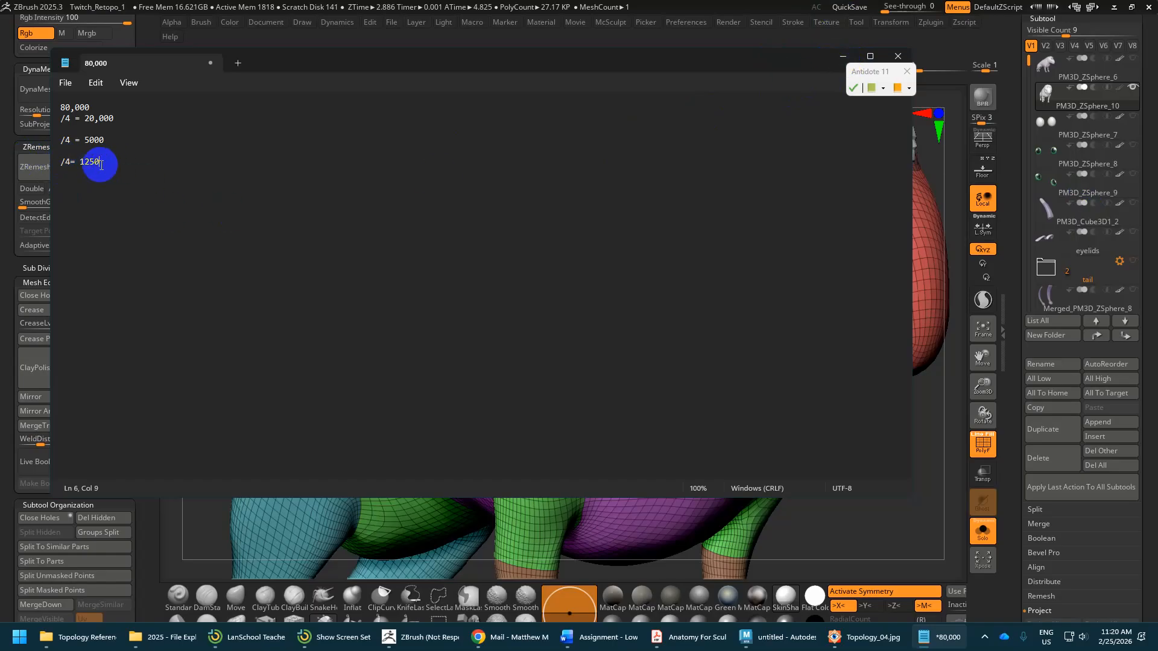
pyautogui.moveTo(113, 163); pyautogui.dragTo(59, 169)
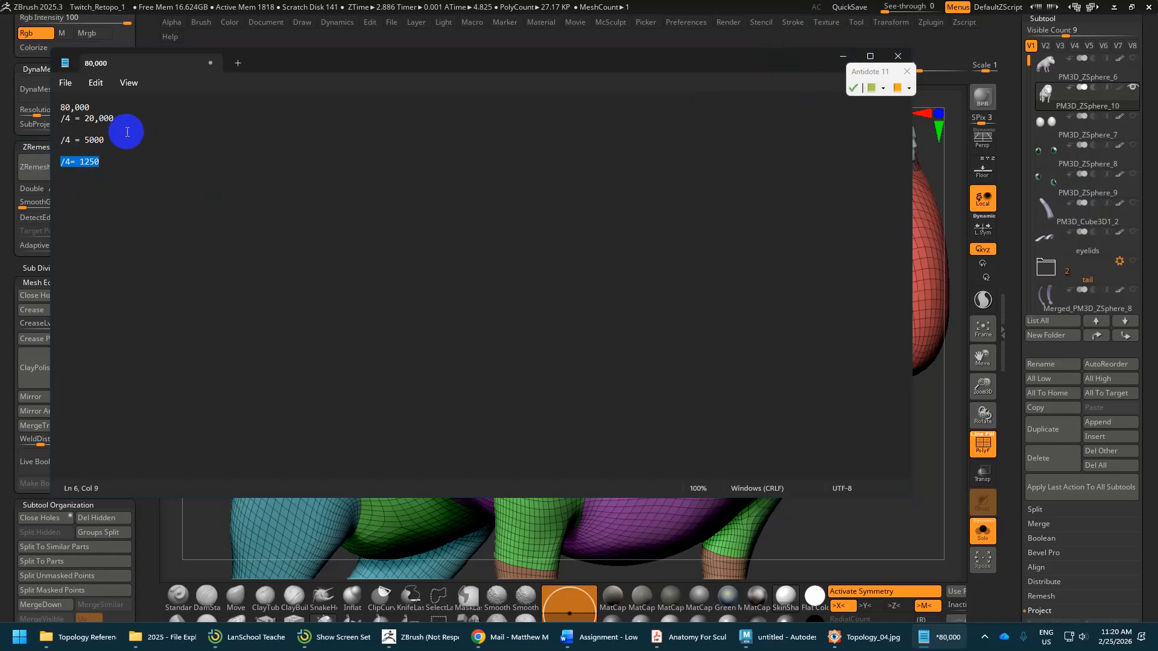
pyautogui.moveTo(111, 140); pyautogui.dragTo(44, 143)
pyautogui.moveTo(115, 118); pyautogui.dragTo(36, 112)
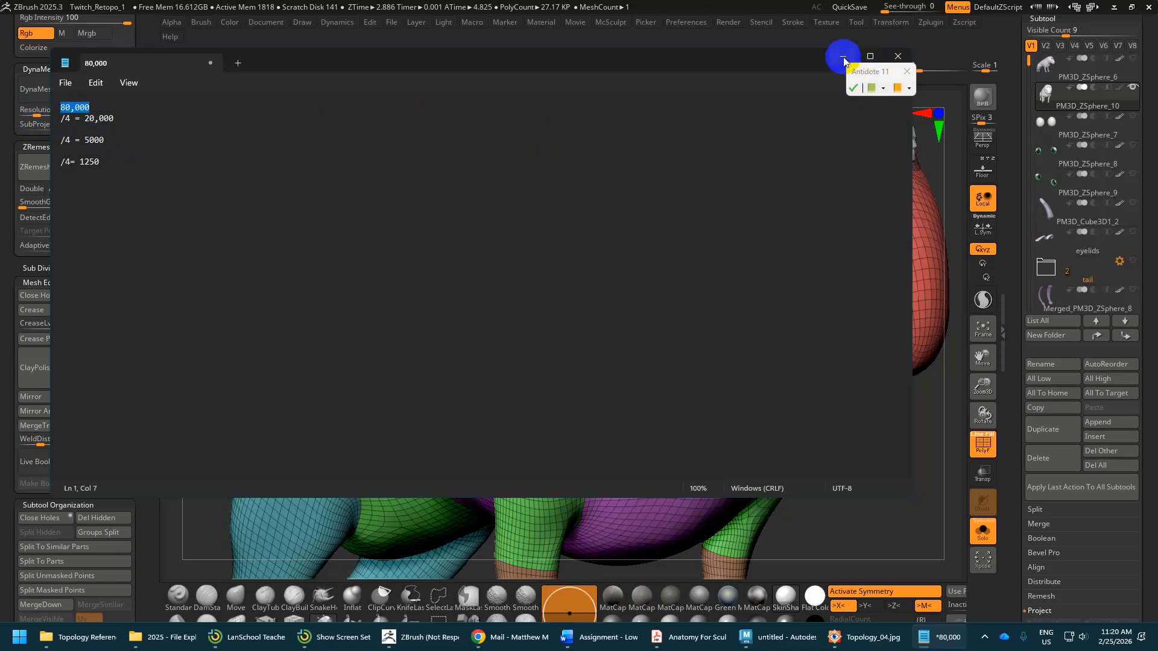
pyautogui.click(118, 162)
pyautogui.doubleClick(83, 162)
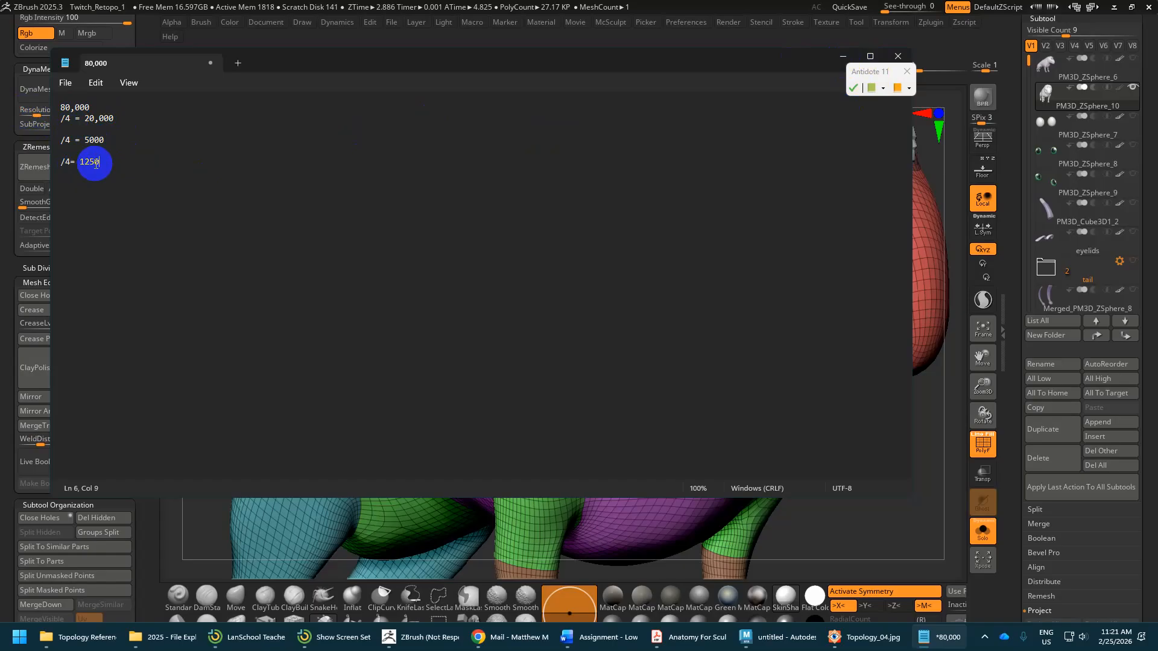
# Put the note away, hide two edge loops in the brown ring around the mouth to inspect the flow, and restore the full mesh.
pyautogui.moveTo(838, 56); pyautogui.dragTo(696, 248)
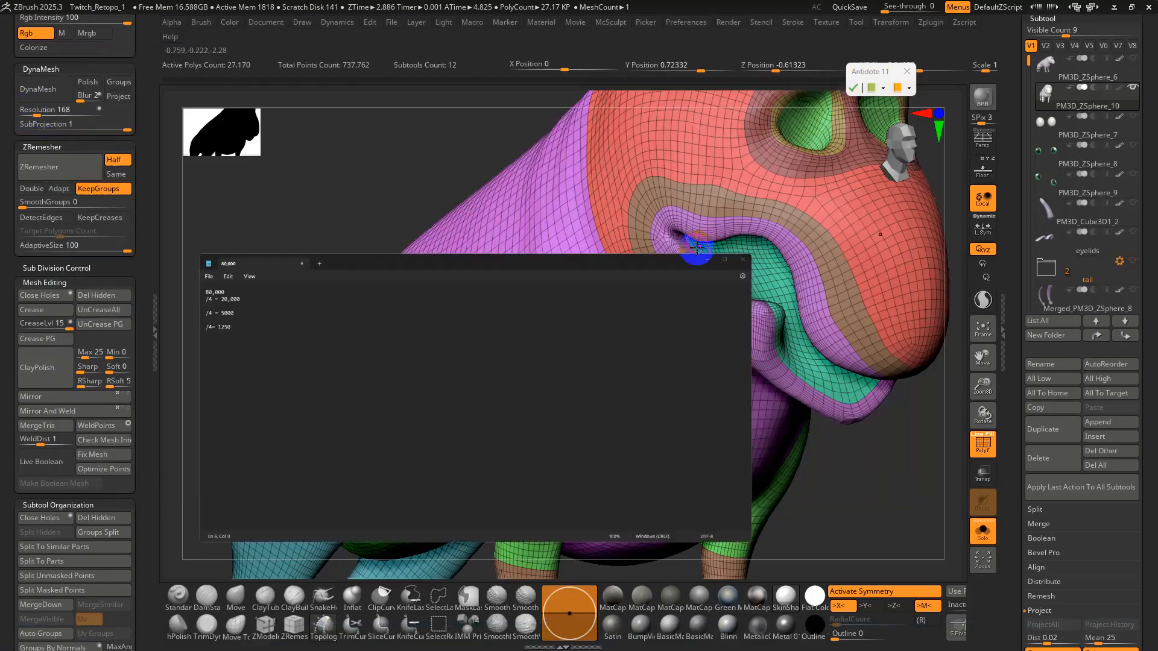
pyautogui.moveTo(702, 305); pyautogui.dragTo(681, 166, button='right')
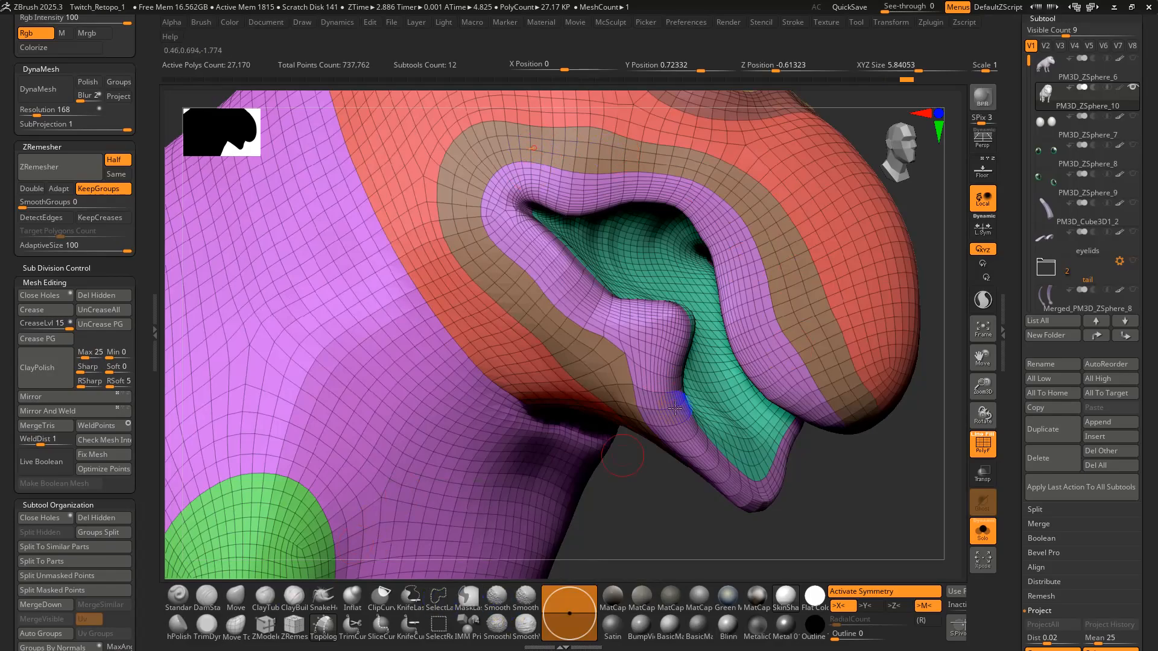
pyautogui.keyDown('ctrl'); pyautogui.keyDown('alt'); pyautogui.keyDown('shift'); pyautogui.click(808, 275); pyautogui.keyUp('shift'); pyautogui.keyUp('alt'); pyautogui.keyUp('ctrl')
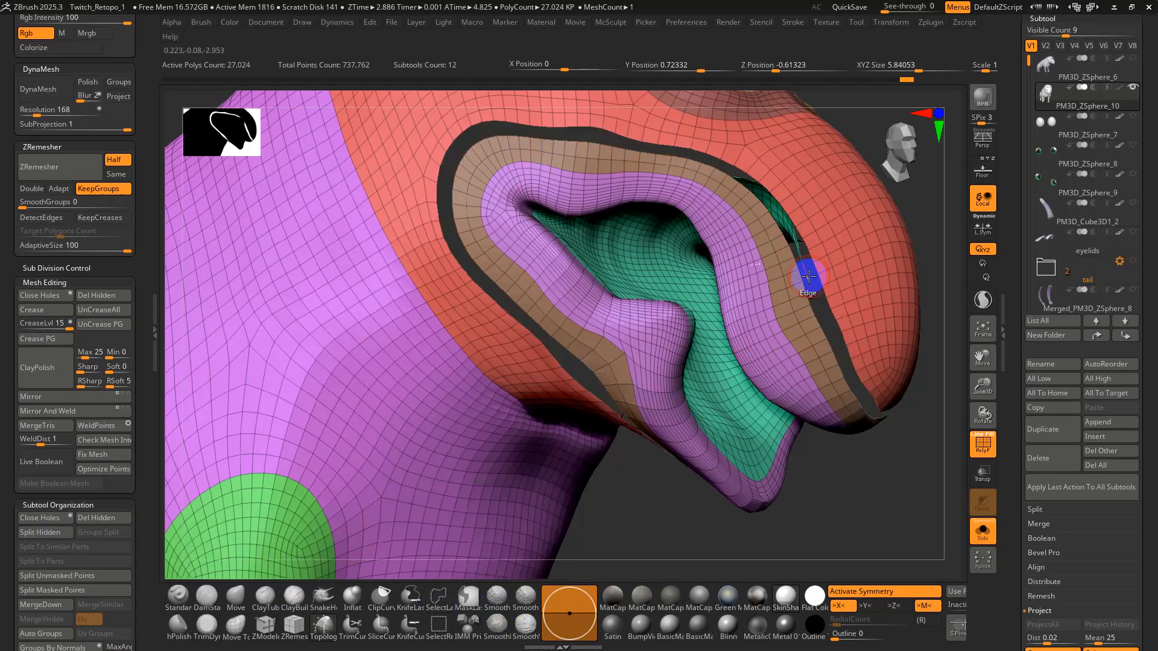
pyautogui.keyDown('ctrl'); pyautogui.keyDown('alt'); pyautogui.keyDown('shift'); pyautogui.click(777, 304); pyautogui.keyUp('shift'); pyautogui.keyUp('alt'); pyautogui.keyUp('ctrl')
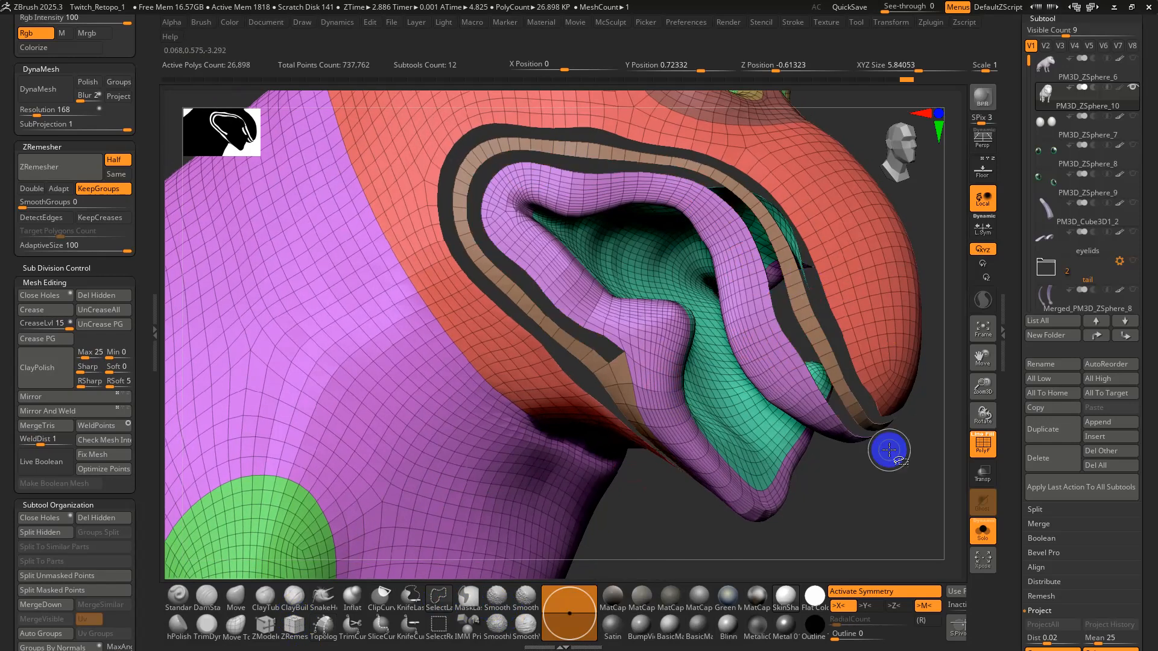
pyautogui.moveTo(790, 481); pyautogui.dragTo(615, 382, button='right')
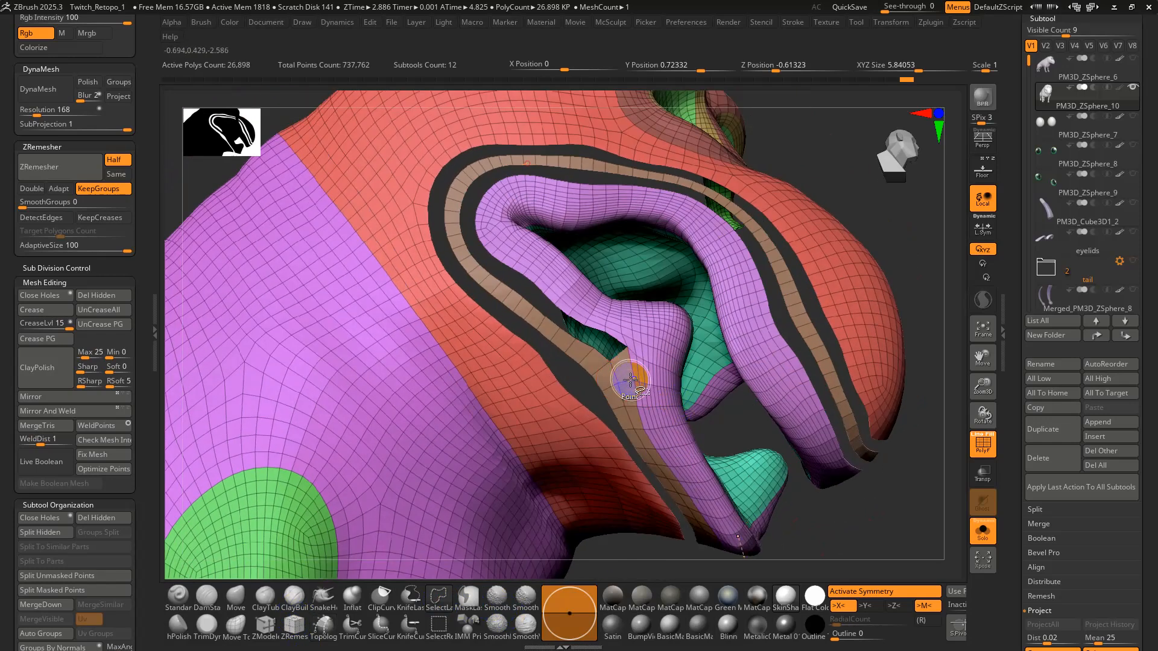
pyautogui.keyDown('ctrl'); pyautogui.keyDown('shift'); pyautogui.click(855, 506); pyautogui.keyUp('shift'); pyautogui.keyUp('ctrl')
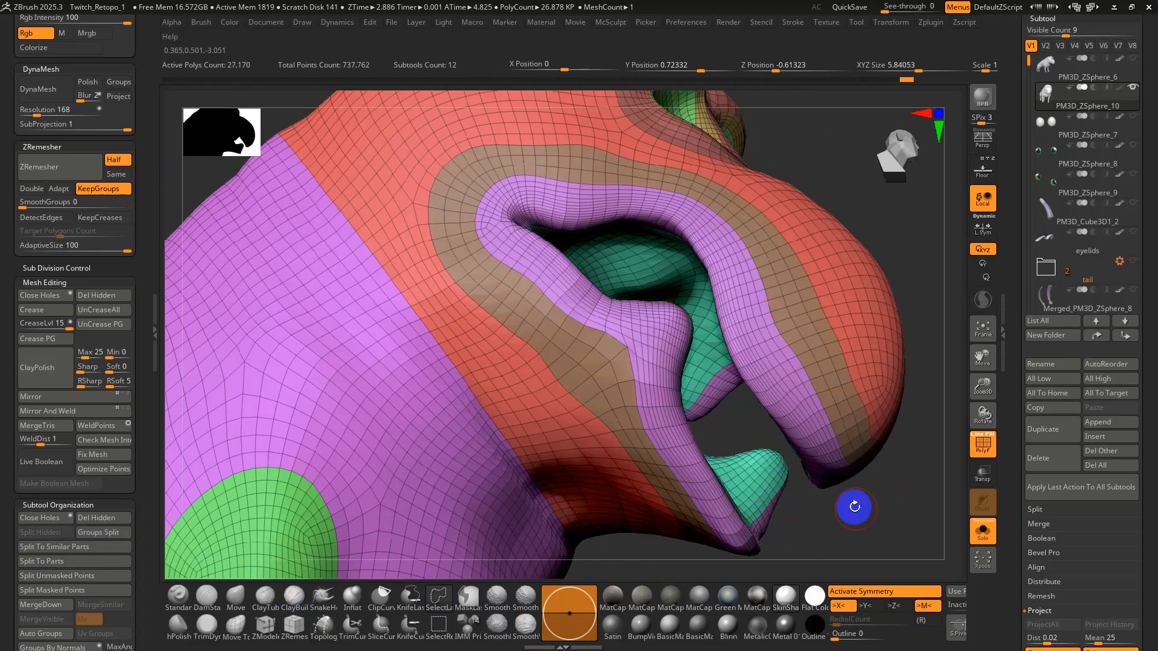
# Isolate the purple lip polygroup, hide it to inspect the surrounding mouth loops, and bring the full mesh back.
pyautogui.moveTo(854, 507); pyautogui.dragTo(642, 384, button='right')
pyautogui.keyDown('ctrl'); pyautogui.keyDown('shift'); pyautogui.click(506, 276); pyautogui.keyUp('shift'); pyautogui.keyUp('ctrl')
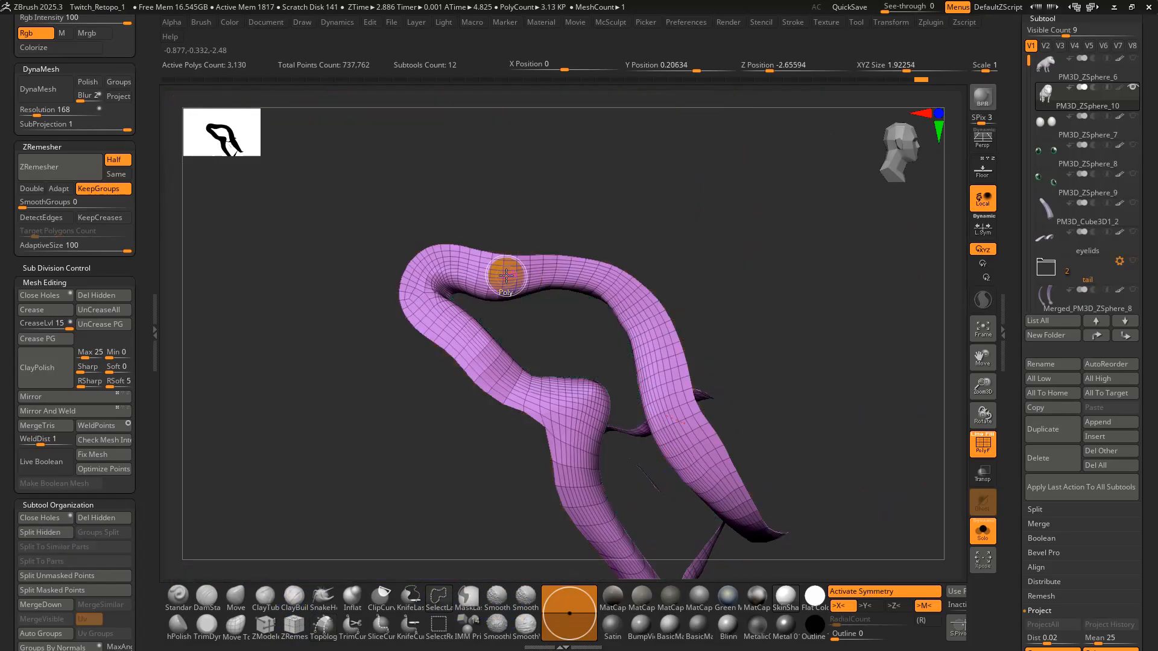
pyautogui.keyDown('ctrl'); pyautogui.keyDown('shift'); pyautogui.click(505, 275); pyautogui.keyUp('shift'); pyautogui.keyUp('ctrl')
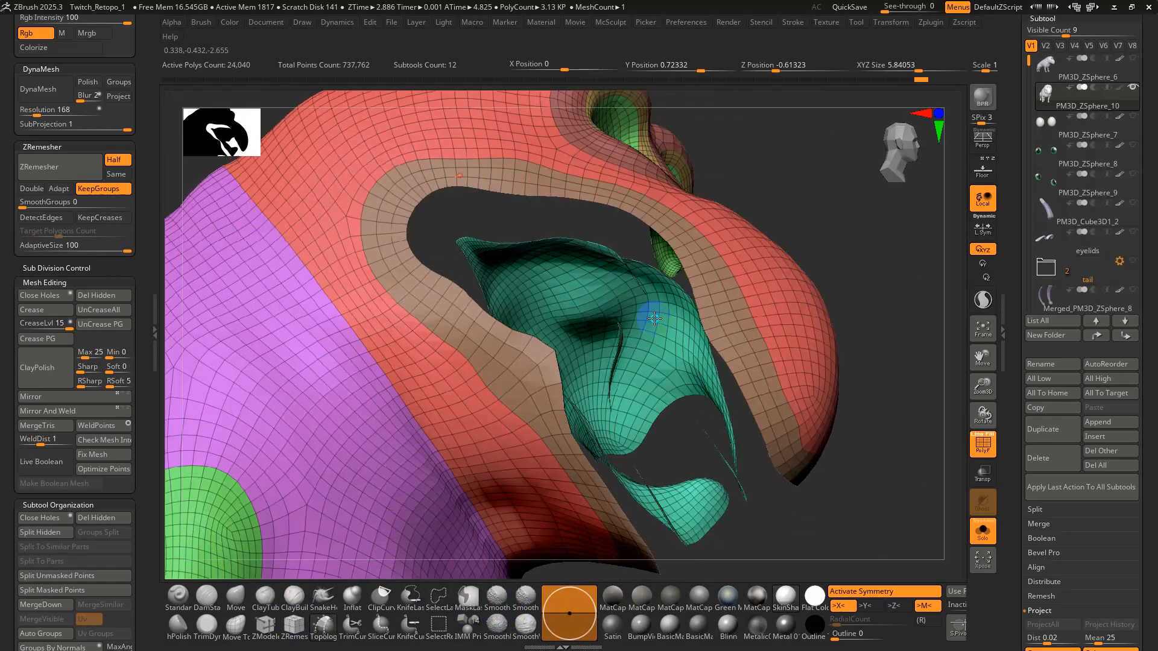
pyautogui.moveTo(654, 318); pyautogui.dragTo(645, 338, button='right')
pyautogui.keyDown('ctrl'); pyautogui.keyDown('shift'); pyautogui.moveTo(898, 410); pyautogui.dragTo(948, 441); pyautogui.keyUp('shift'); pyautogui.keyUp('ctrl')
pyautogui.keyDown('ctrl'); pyautogui.keyDown('shift'); pyautogui.click(879, 402); pyautogui.keyUp('shift'); pyautogui.keyUp('ctrl')
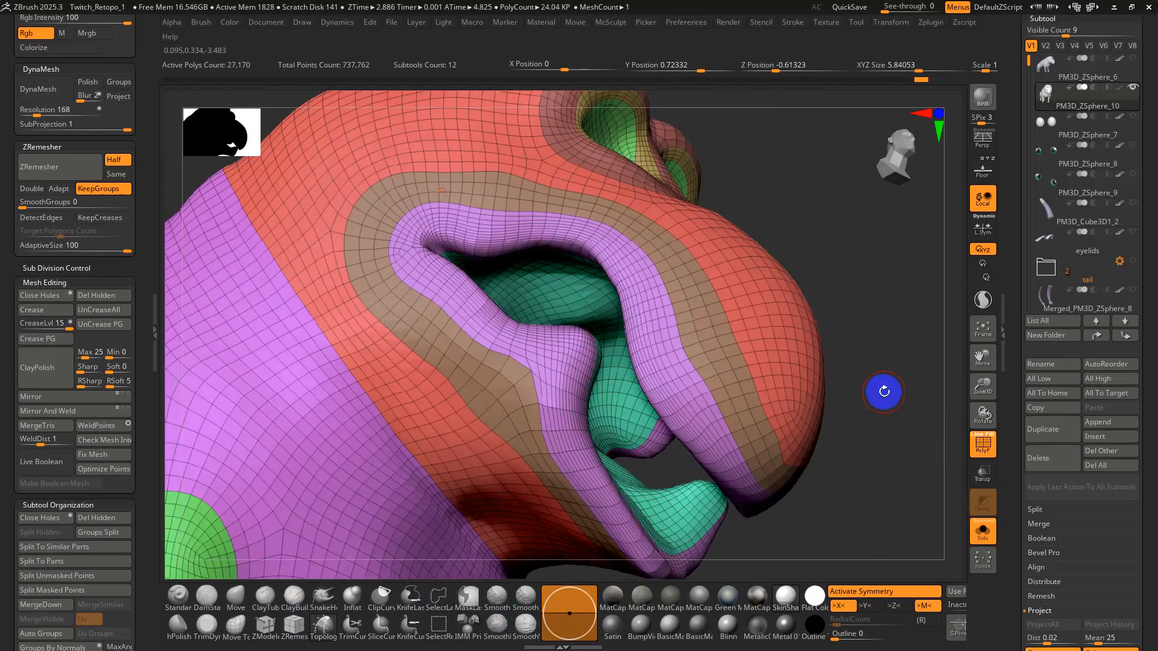
# Draw a ZRemesherGuides curve along the purple lip band, from the upper lip around the mouth corner to the lower lip.
pyautogui.moveTo(883, 392); pyautogui.dragTo(893, 356, button='right')
pyautogui.moveTo(510, 305)
pyautogui.mouseDown(button='right')
pyautogui.moveTo(491, 328)
pyautogui.moveTo(478, 307)
pyautogui.moveTo(624, 369)
pyautogui.moveTo(625, 400)
pyautogui.mouseUp(button='right')
pyautogui.click(299, 637)
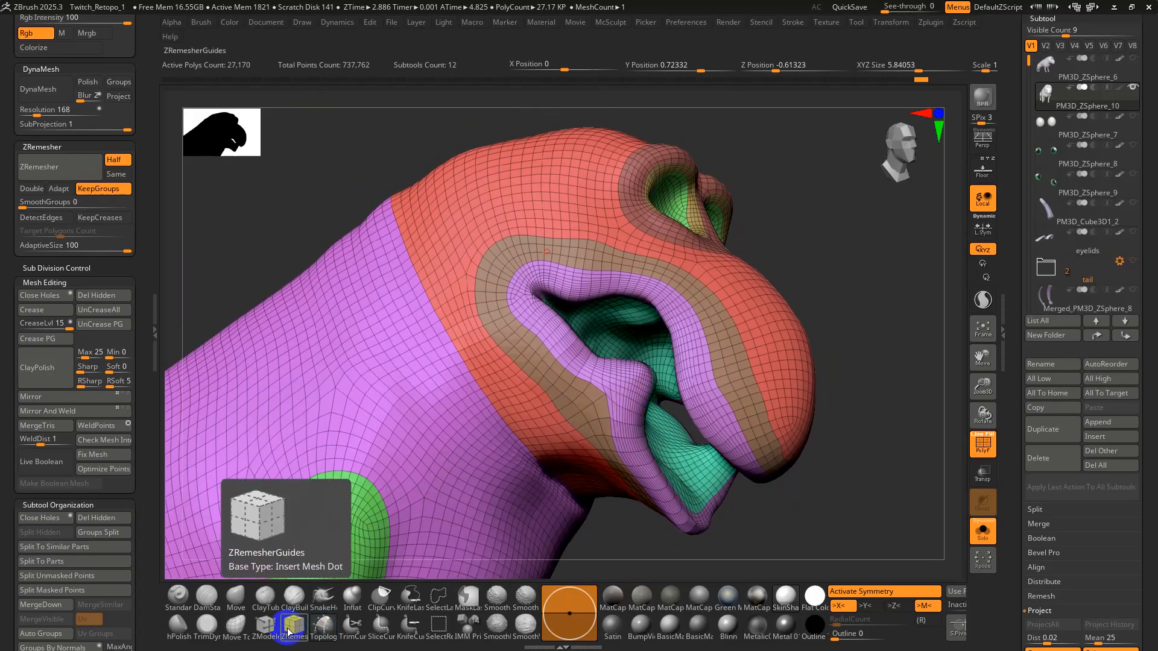
pyautogui.moveTo(646, 421)
pyautogui.mouseDown(button='right')
pyautogui.moveTo(722, 418)
pyautogui.moveTo(677, 444)
pyautogui.mouseUp(button='right')
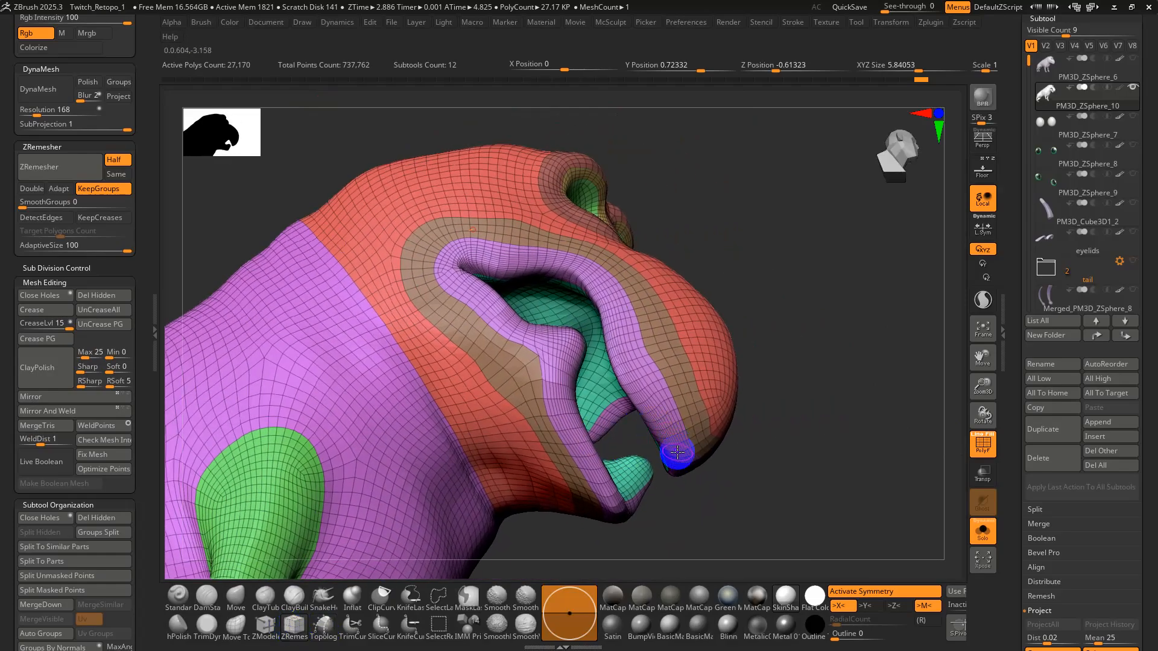
pyautogui.moveTo(677, 451)
pyautogui.mouseDown()
pyautogui.moveTo(627, 381)
pyautogui.moveTo(621, 328)
pyautogui.moveTo(582, 267)
pyautogui.moveTo(469, 251)
pyautogui.moveTo(449, 265)
pyautogui.moveTo(544, 334)
pyautogui.moveTo(621, 516)
pyautogui.mouseUp()
pyautogui.moveTo(623, 517); pyautogui.dragTo(545, 353, button='right')
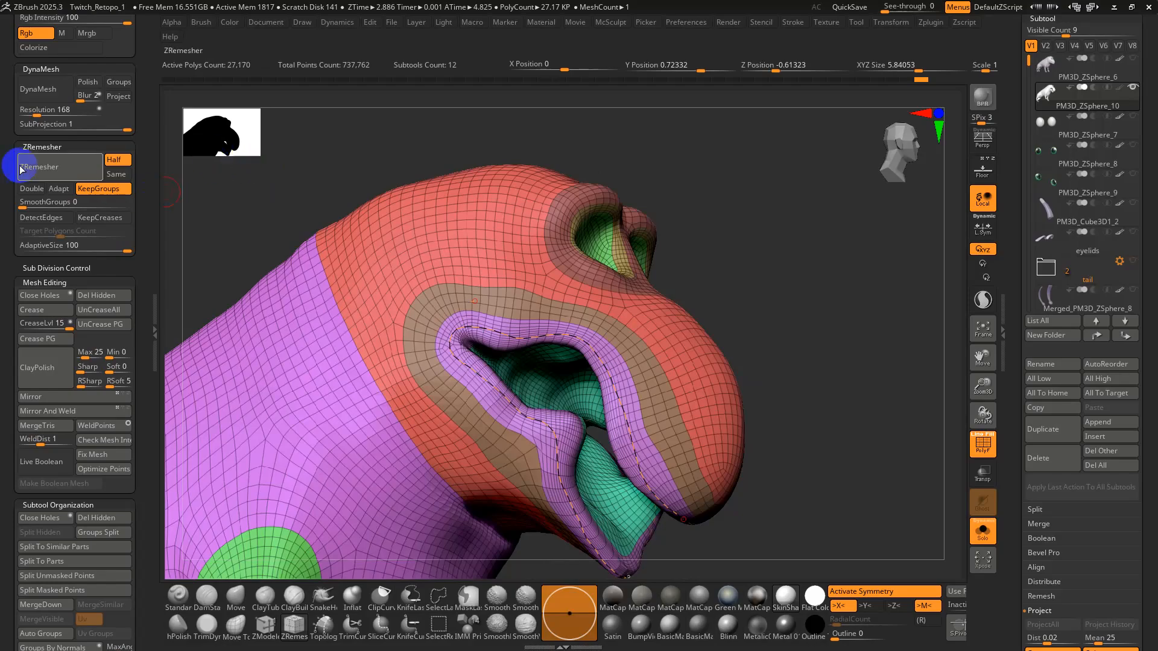
# Run ZRemesher at Half with the lip guide in place and inspect the mouth area.
pyautogui.click(60, 171)
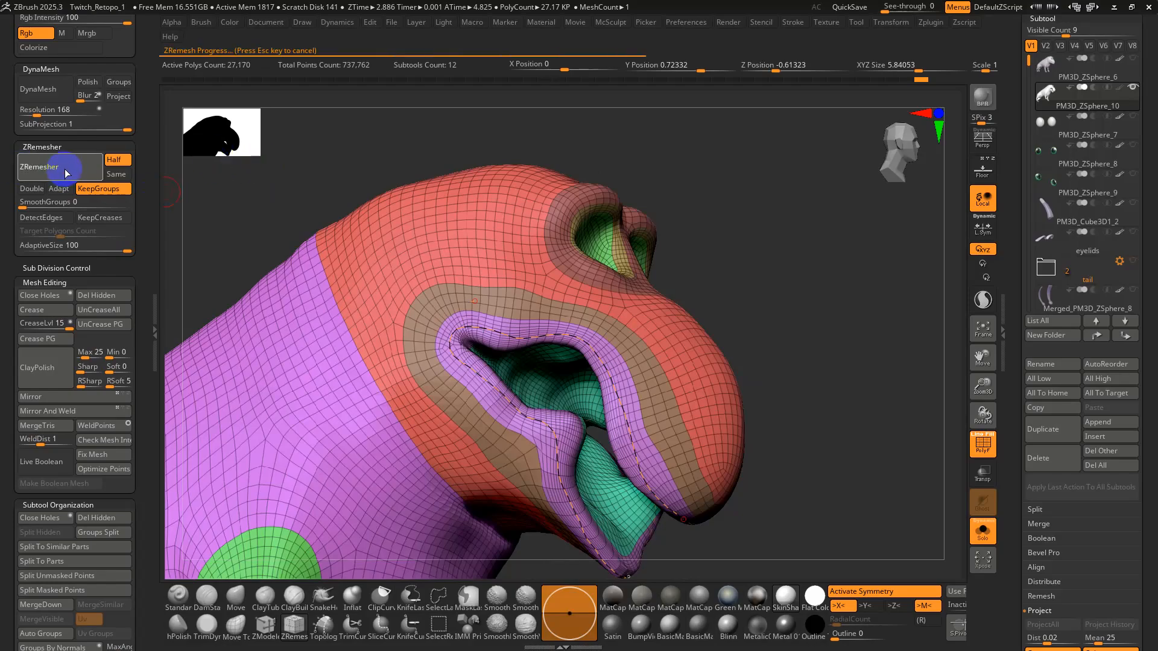
pyautogui.moveTo(476, 342); pyautogui.dragTo(595, 301, button='right')
pyautogui.moveTo(627, 380); pyautogui.dragTo(660, 317, button='right')
pyautogui.moveTo(616, 292)
pyautogui.keyDown('ctrl'); pyautogui.mouseDown(button='right')
pyautogui.moveTo(599, 310)
pyautogui.moveTo(610, 322)
pyautogui.moveTo(639, 316)
pyautogui.moveTo(615, 316)
pyautogui.moveTo(599, 293)
pyautogui.moveTo(574, 295)
pyautogui.moveTo(636, 298)
pyautogui.moveTo(591, 261)
pyautogui.moveTo(632, 278)
pyautogui.moveTo(620, 245)
pyautogui.moveTo(591, 222)
pyautogui.moveTo(628, 283)
pyautogui.mouseUp(button='right'); pyautogui.keyUp('ctrl')
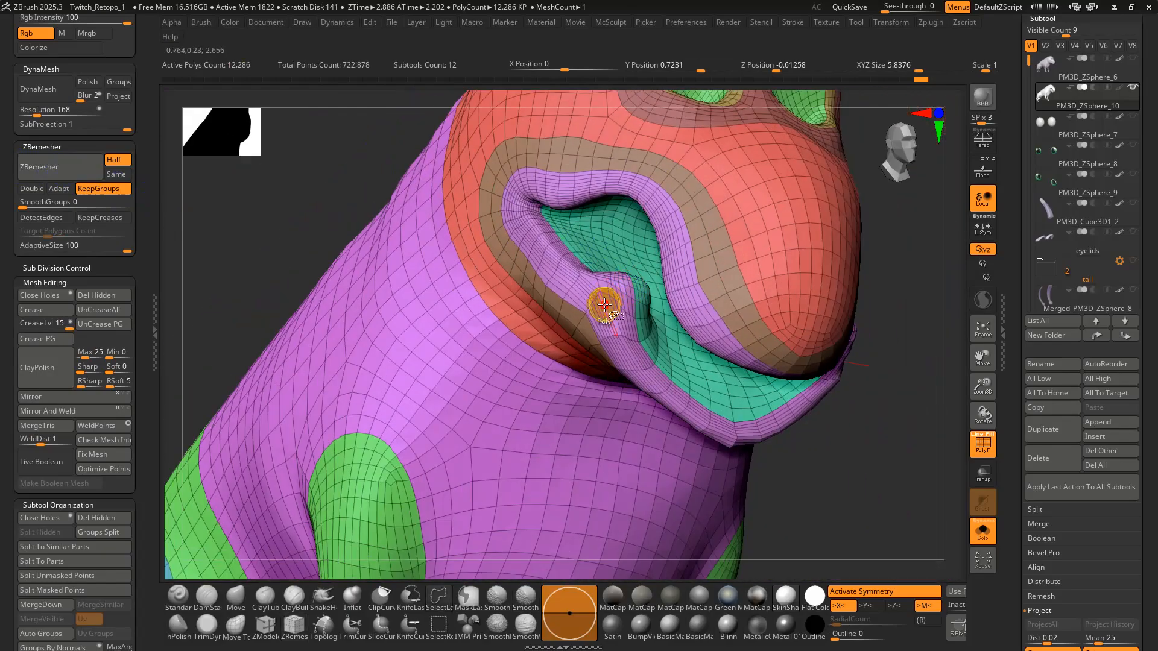
# Check the remeshed polygroup borders by hiding the lips and the eye area in turn, restoring the full mesh after each.
pyautogui.keyDown('ctrl'); pyautogui.keyDown('shift'); pyautogui.click(602, 302); pyautogui.keyUp('shift'); pyautogui.keyUp('ctrl')
pyautogui.keyDown('ctrl'); pyautogui.keyDown('shift'); pyautogui.click(604, 305); pyautogui.keyUp('shift'); pyautogui.keyUp('ctrl')
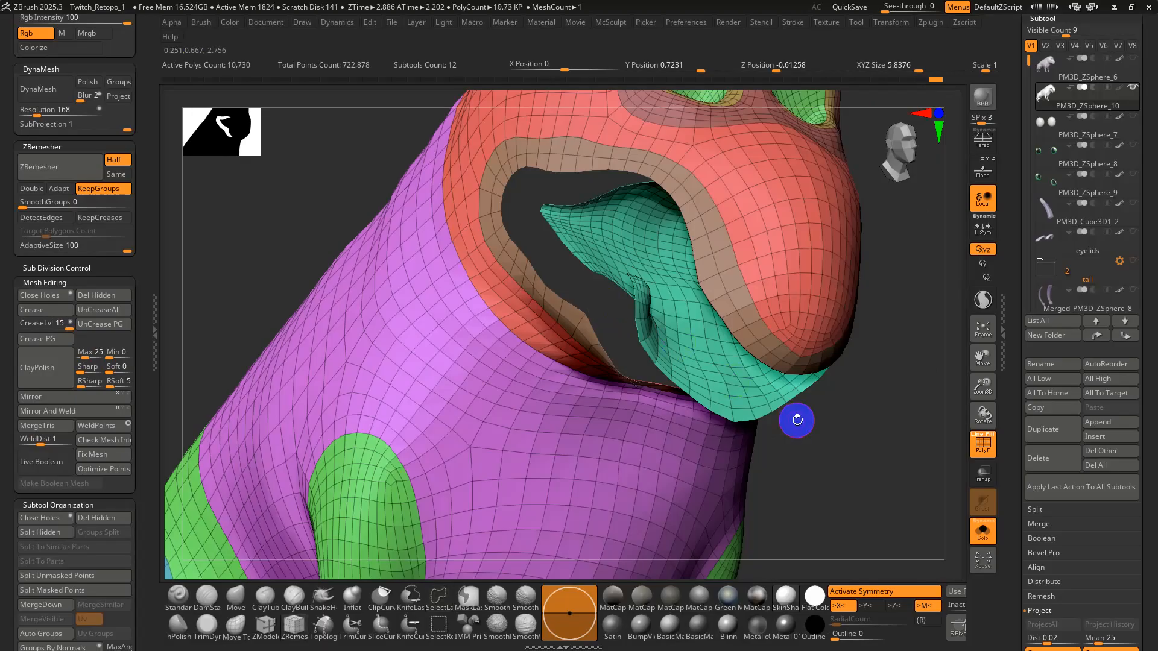
pyautogui.keyDown('ctrl'); pyautogui.keyDown('shift'); pyautogui.click(820, 435); pyautogui.keyUp('shift'); pyautogui.keyUp('ctrl')
pyautogui.moveTo(844, 445); pyautogui.dragTo(627, 308, button='right')
pyautogui.keyDown('ctrl'); pyautogui.keyDown('shift'); pyautogui.click(675, 248); pyautogui.keyUp('shift'); pyautogui.keyUp('ctrl')
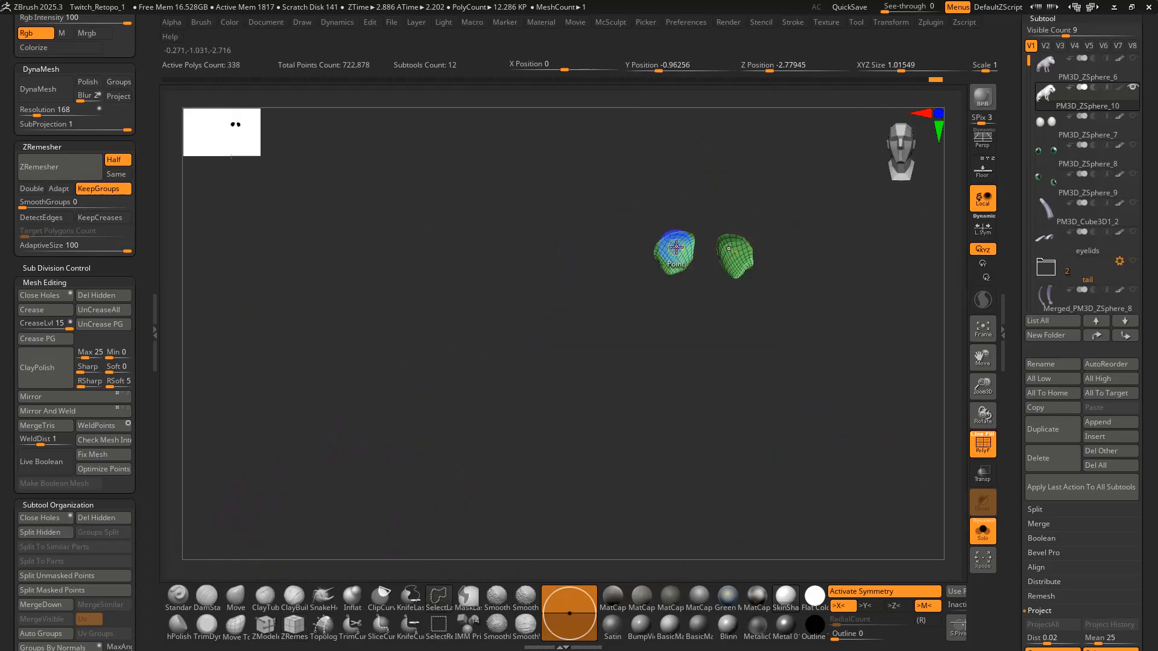
pyautogui.keyDown('ctrl'); pyautogui.keyDown('shift'); pyautogui.click(676, 247); pyautogui.keyUp('shift'); pyautogui.keyUp('ctrl')
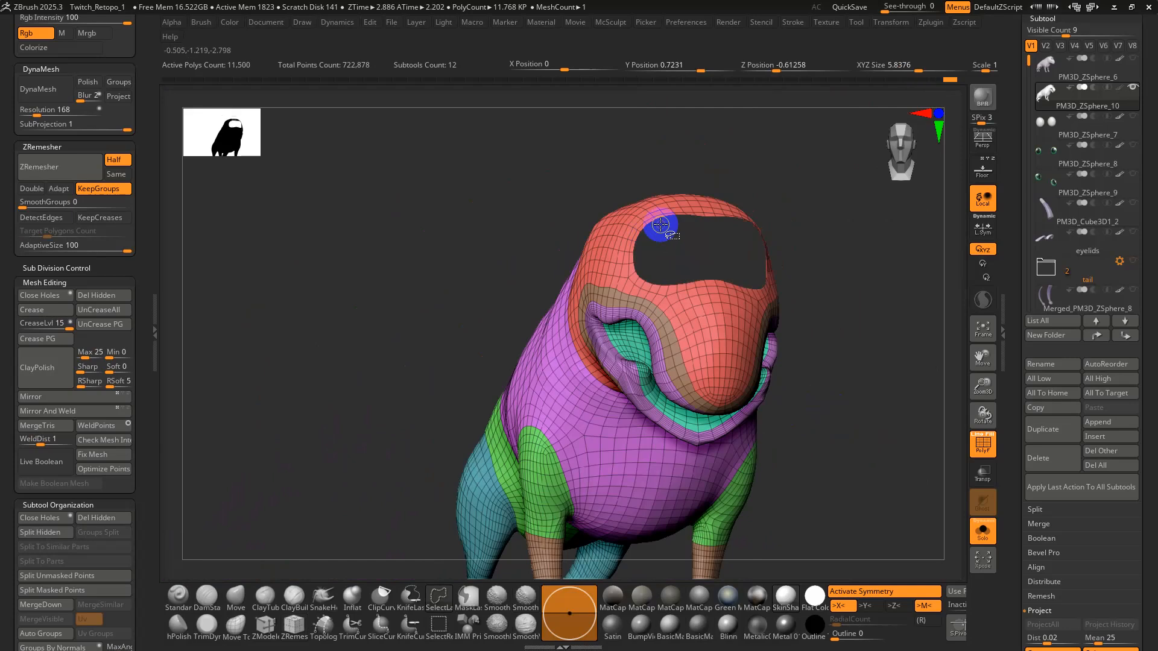
pyautogui.keyDown('ctrl'); pyautogui.keyDown('shift'); pyautogui.click(639, 230); pyautogui.keyUp('shift'); pyautogui.keyUp('ctrl')
# Hide the red head, eye and brown and purple mouth-ring polygroups to inspect the mouth interior, and restore the full mesh.
pyautogui.moveTo(621, 224); pyautogui.dragTo(639, 284, button='right')
pyautogui.keyDown('ctrl'); pyautogui.keyDown('shift'); pyautogui.click(629, 295); pyautogui.keyUp('shift'); pyautogui.keyUp('ctrl')
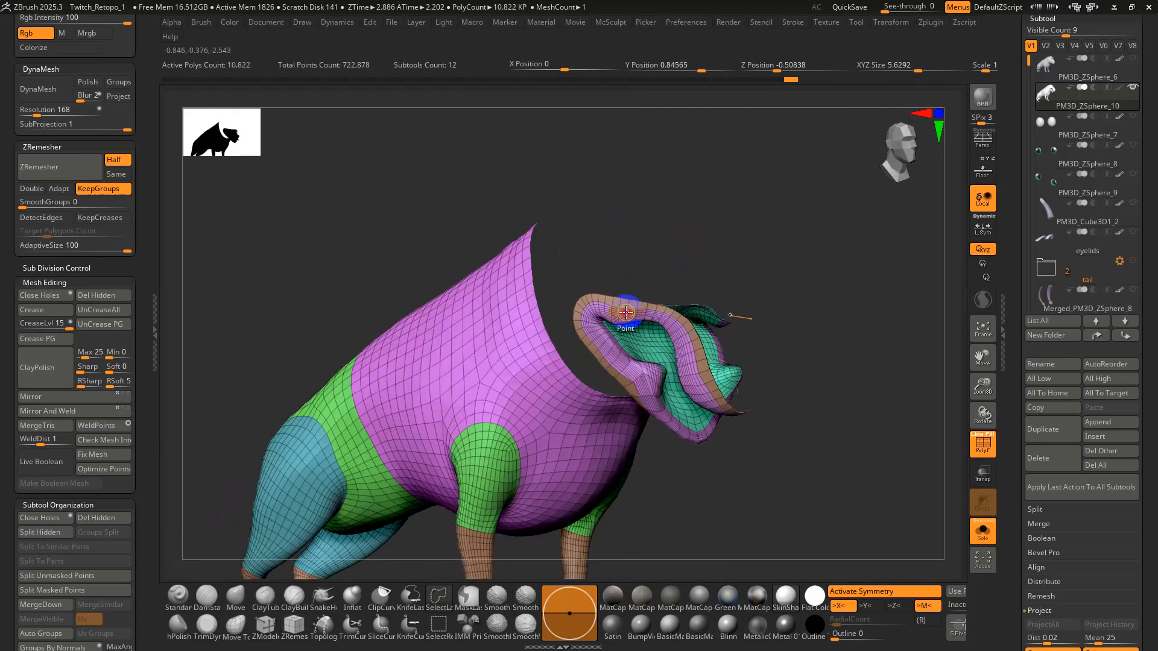
pyautogui.keyDown('ctrl'); pyautogui.keyDown('shift'); pyautogui.click(626, 310); pyautogui.keyUp('shift'); pyautogui.keyUp('ctrl')
pyautogui.keyDown('ctrl'); pyautogui.keyDown('shift'); pyautogui.click(627, 302); pyautogui.keyUp('shift'); pyautogui.keyUp('ctrl')
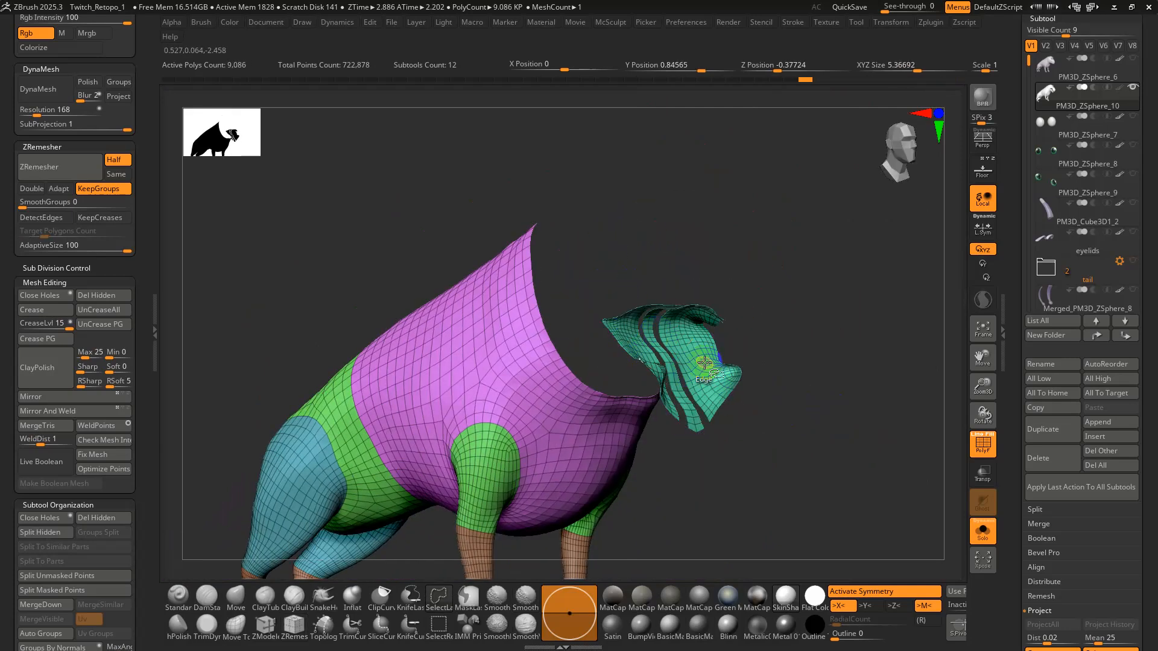
pyautogui.keyDown('ctrl'); pyautogui.keyDown('shift'); pyautogui.click(806, 331); pyautogui.keyUp('shift'); pyautogui.keyUp('ctrl')
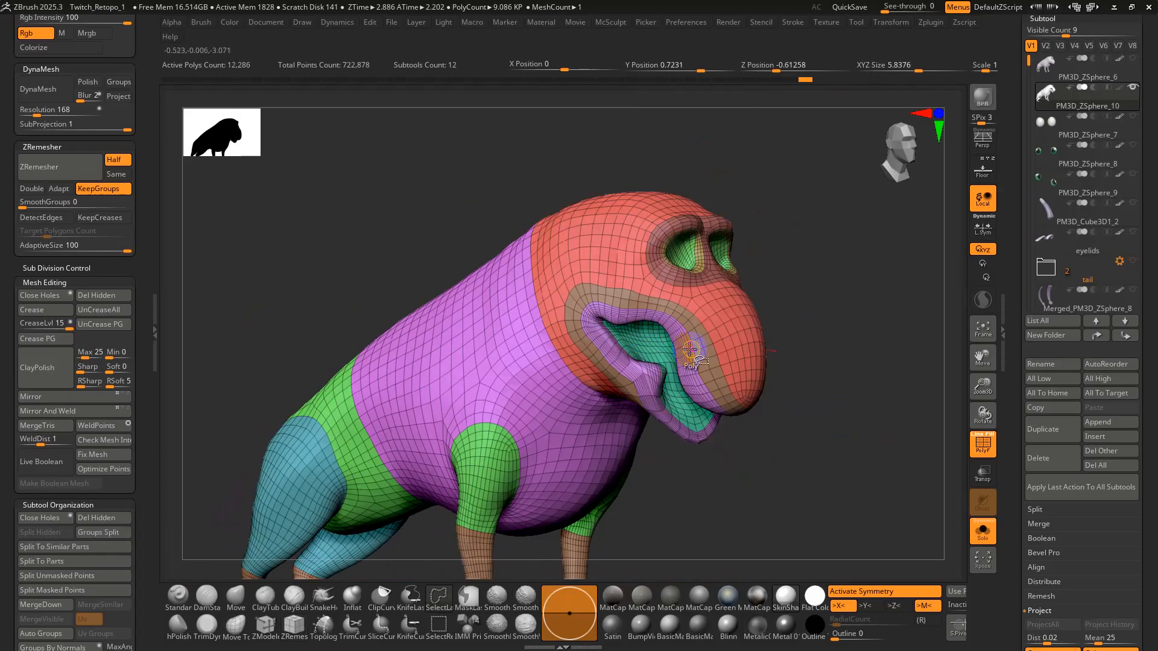
# Hide the lip, mouth interior and brown ring polygroups one by one to check the mouth boundary on the head.
pyautogui.keyDown('ctrl'); pyautogui.keyDown('shift'); pyautogui.click(679, 387); pyautogui.keyUp('shift'); pyautogui.keyUp('ctrl')
pyautogui.keyDown('ctrl'); pyautogui.keyDown('shift'); pyautogui.click(679, 376); pyautogui.keyUp('shift'); pyautogui.keyUp('ctrl')
pyautogui.keyDown('ctrl'); pyautogui.keyDown('shift'); pyautogui.click(681, 344); pyautogui.keyUp('shift'); pyautogui.keyUp('ctrl')
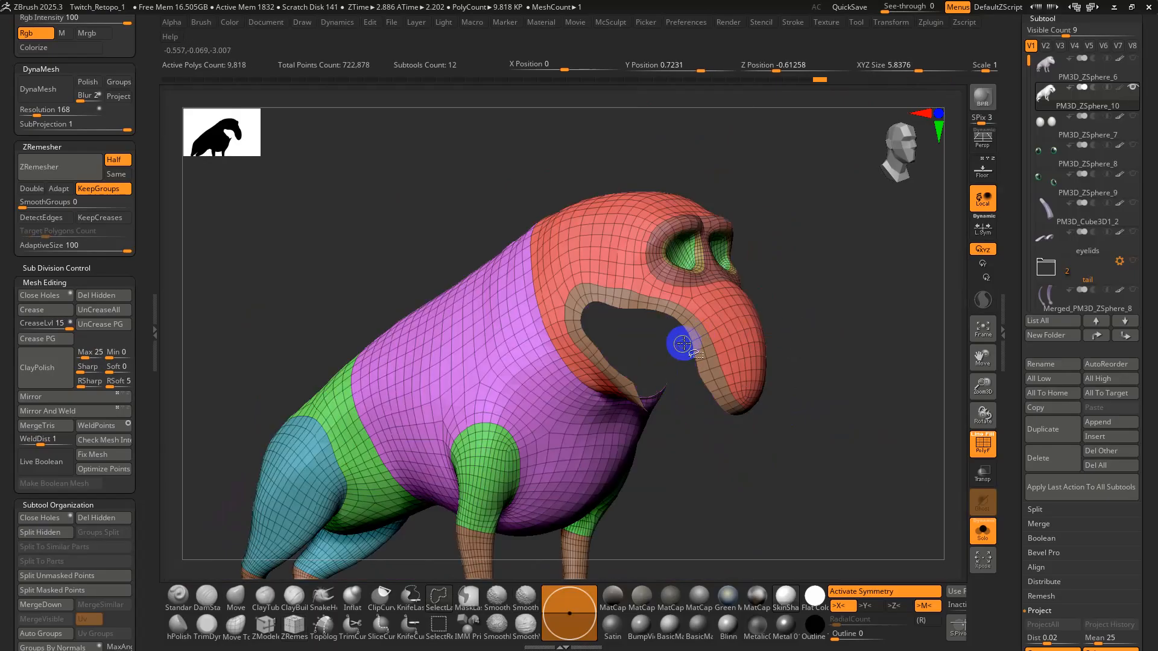
pyautogui.keyDown('ctrl'); pyautogui.keyDown('shift'); pyautogui.click(693, 337); pyautogui.keyUp('shift'); pyautogui.keyUp('ctrl')
pyautogui.hotkey('ctrl', 'z')
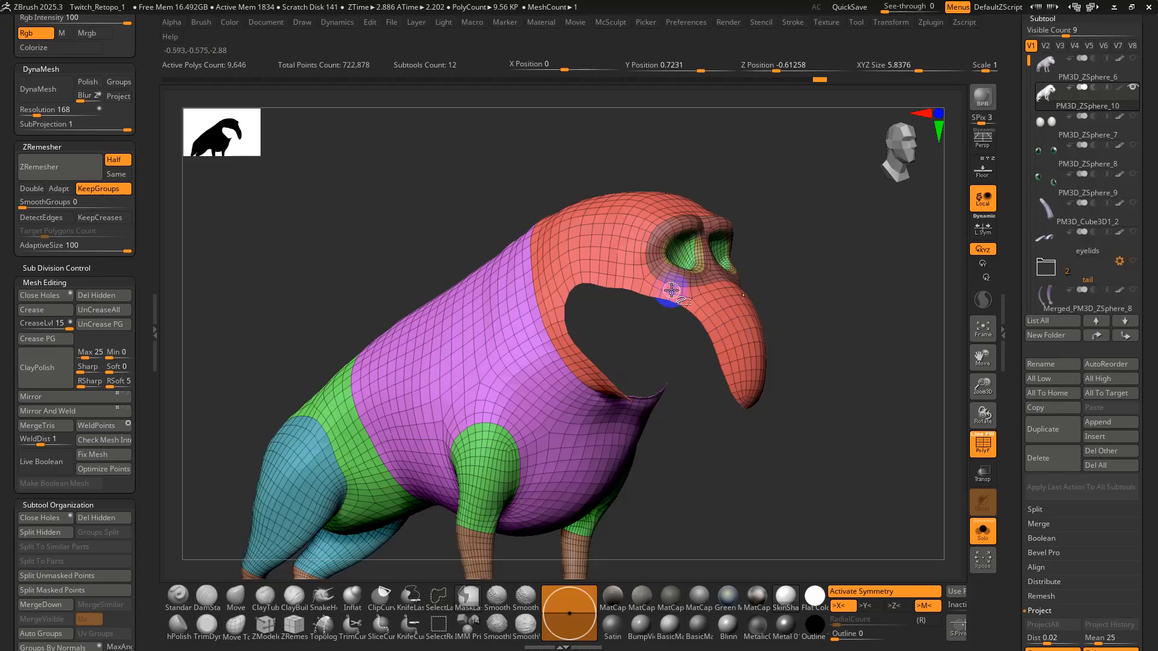
# Hide the red head and green eye socket polygroups, invert the visibility to view the head parts alone, and restore the mesh.
pyautogui.keyDown('ctrl'); pyautogui.keyDown('shift'); pyautogui.click(666, 289); pyautogui.keyUp('shift'); pyautogui.keyUp('ctrl')
pyautogui.keyDown('ctrl'); pyautogui.keyDown('shift'); pyautogui.click(679, 253); pyautogui.keyUp('shift'); pyautogui.keyUp('ctrl')
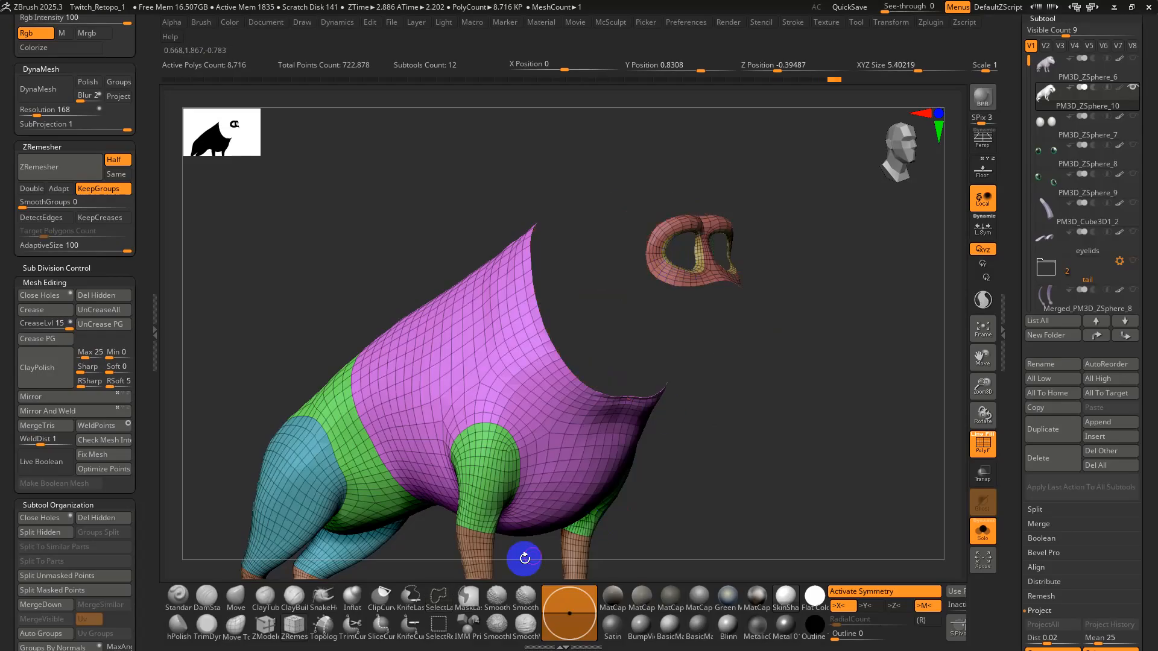
pyautogui.keyDown('ctrl'); pyautogui.keyDown('alt'); pyautogui.keyDown('shift'); pyautogui.moveTo(806, 179); pyautogui.dragTo(613, 306); pyautogui.keyUp('shift'); pyautogui.keyUp('alt'); pyautogui.keyUp('ctrl')
pyautogui.moveTo(636, 308); pyautogui.dragTo(726, 313)
pyautogui.keyDown('ctrl'); pyautogui.keyDown('shift'); pyautogui.click(753, 211); pyautogui.keyUp('shift'); pyautogui.keyUp('ctrl')
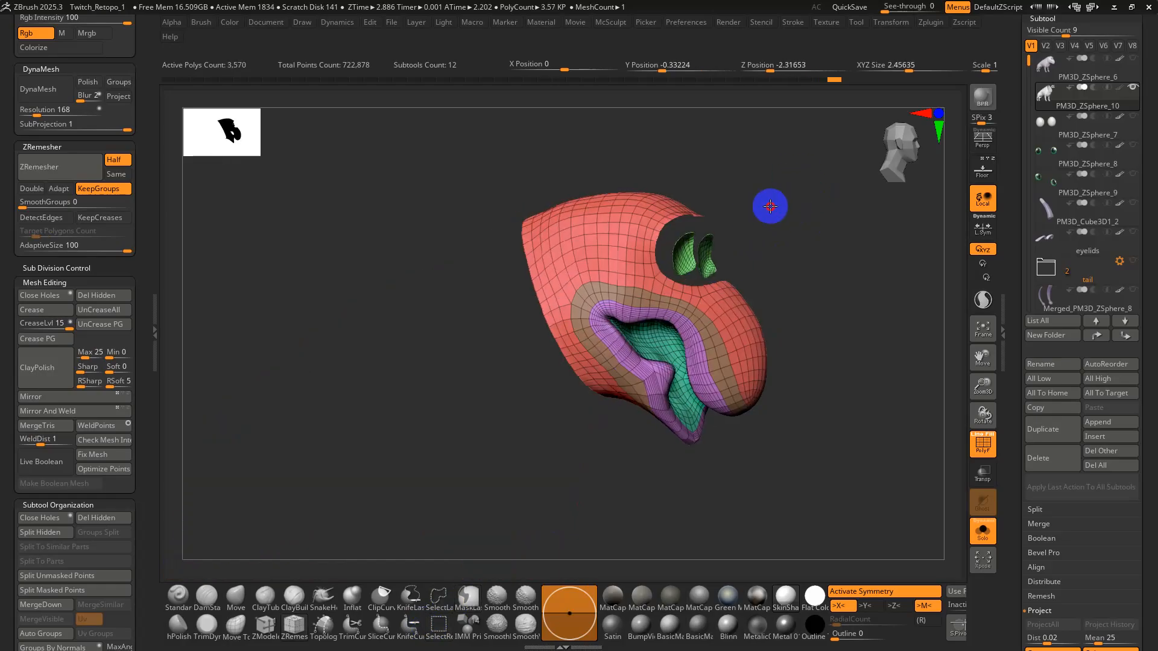
pyautogui.keyDown('ctrl'); pyautogui.keyDown('shift'); pyautogui.click(814, 215); pyautogui.keyUp('shift'); pyautogui.keyUp('ctrl')
# Hide the whole head to inspect the body and neck opening, and show the full mesh again.
pyautogui.keyDown('ctrl'); pyautogui.keyDown('alt'); pyautogui.keyDown('shift'); pyautogui.moveTo(793, 171); pyautogui.dragTo(620, 356); pyautogui.keyUp('shift'); pyautogui.keyUp('alt'); pyautogui.keyUp('ctrl')
pyautogui.moveTo(750, 363); pyautogui.dragTo(738, 366)
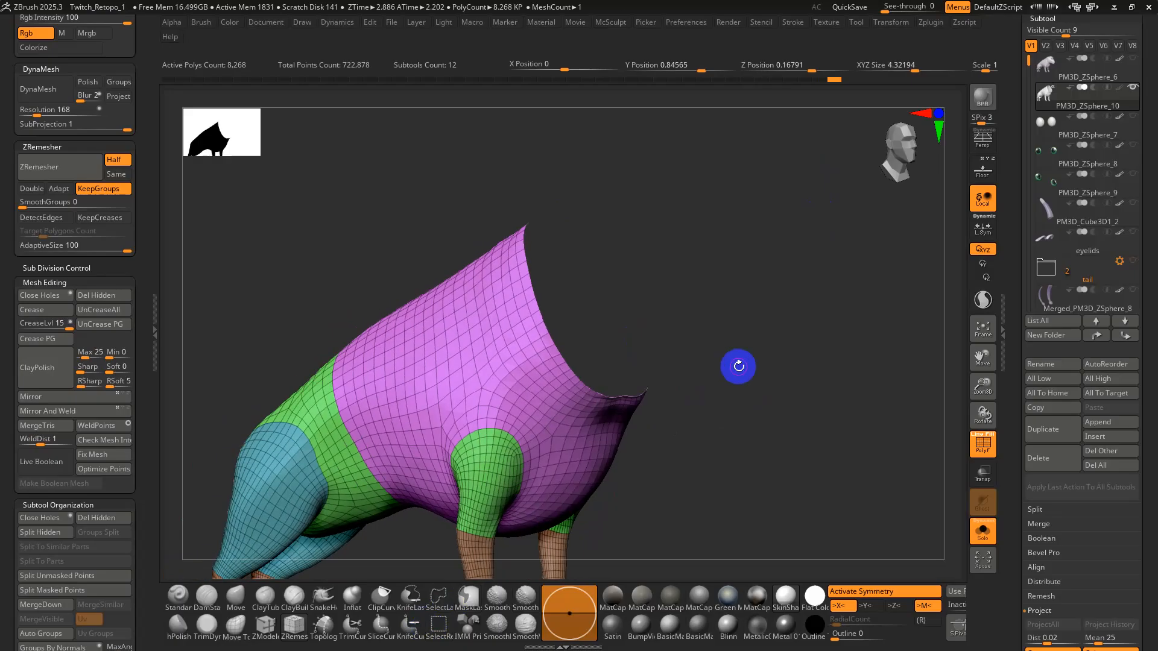
pyautogui.keyDown('alt'); pyautogui.moveTo(732, 402); pyautogui.dragTo(739, 426); pyautogui.keyUp('alt')
pyautogui.keyDown('ctrl'); pyautogui.keyDown('shift'); pyautogui.click(750, 366); pyautogui.keyUp('shift'); pyautogui.keyUp('ctrl')
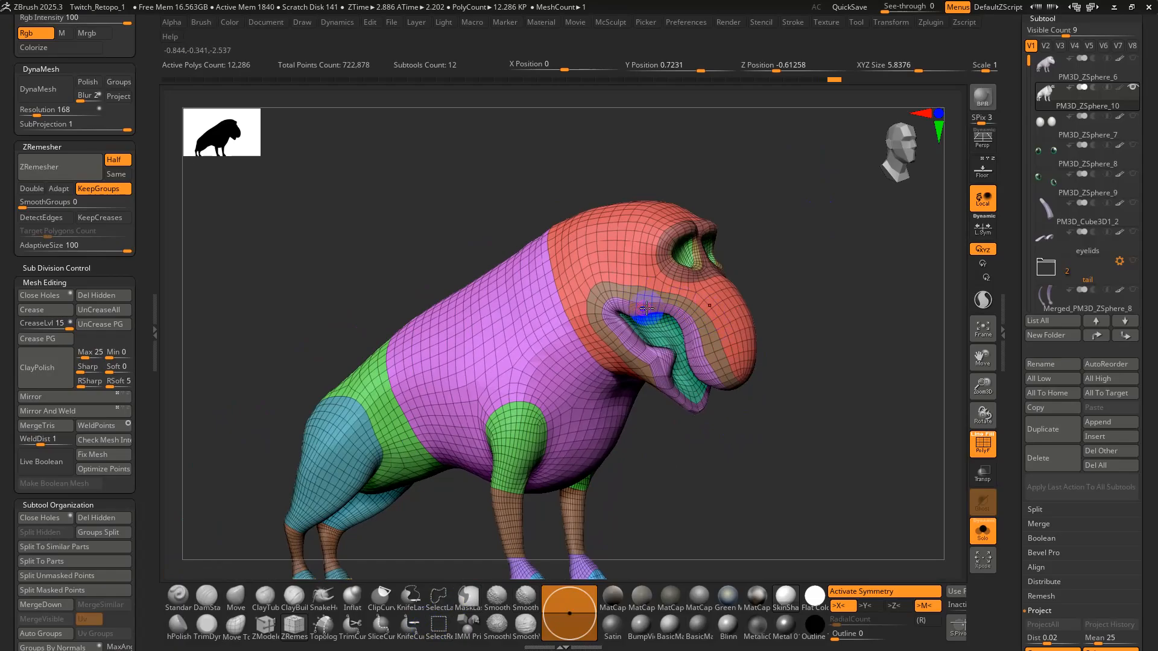
# Try inserting extra edge loops around the eye sockets with the ZModeler brush.
pyautogui.keyDown('alt'); pyautogui.moveTo(775, 268); pyautogui.dragTo(758, 340); pyautogui.keyUp('alt')
pyautogui.moveTo(880, 317); pyautogui.dragTo(431, 504)
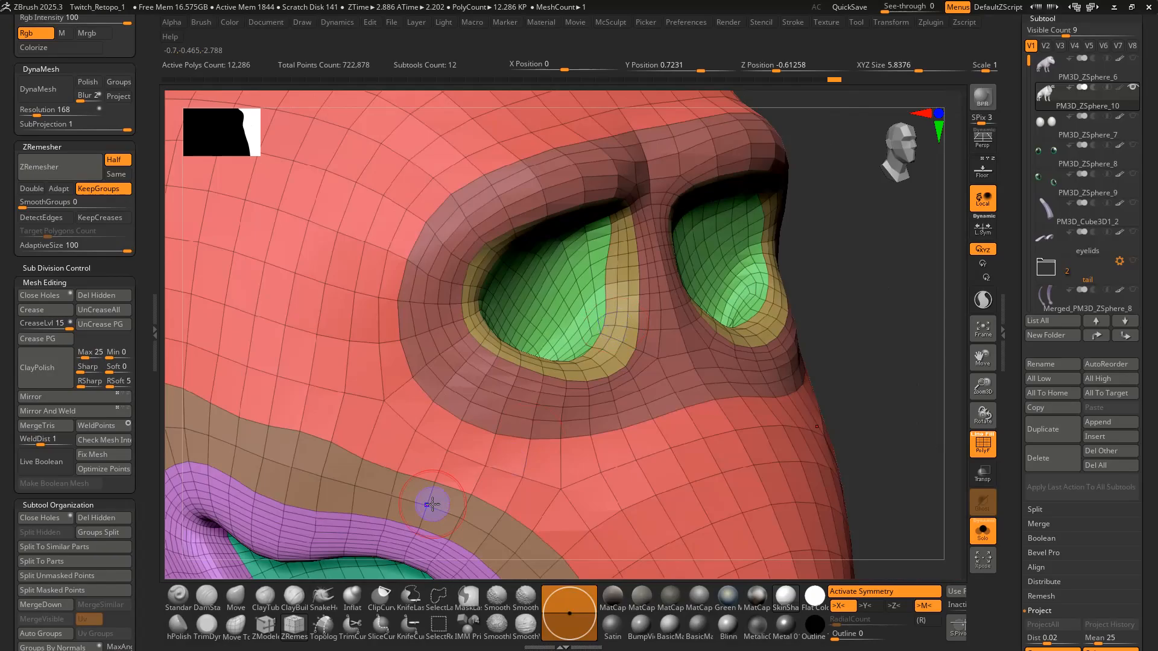
pyautogui.click(259, 634)
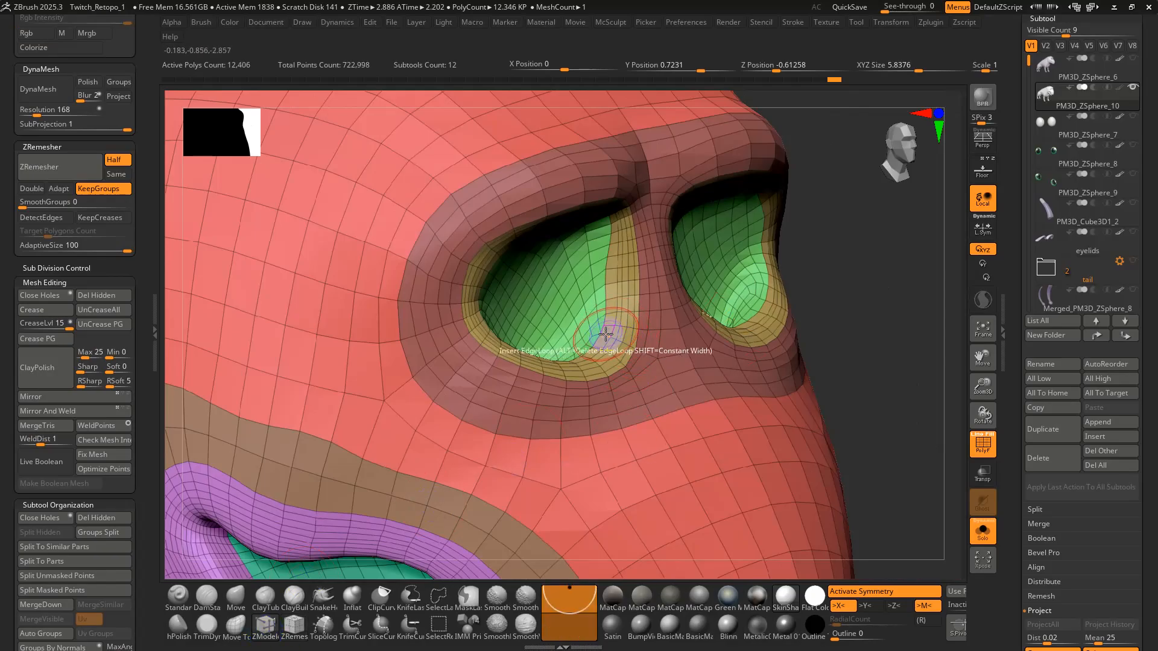
pyautogui.click(606, 333)
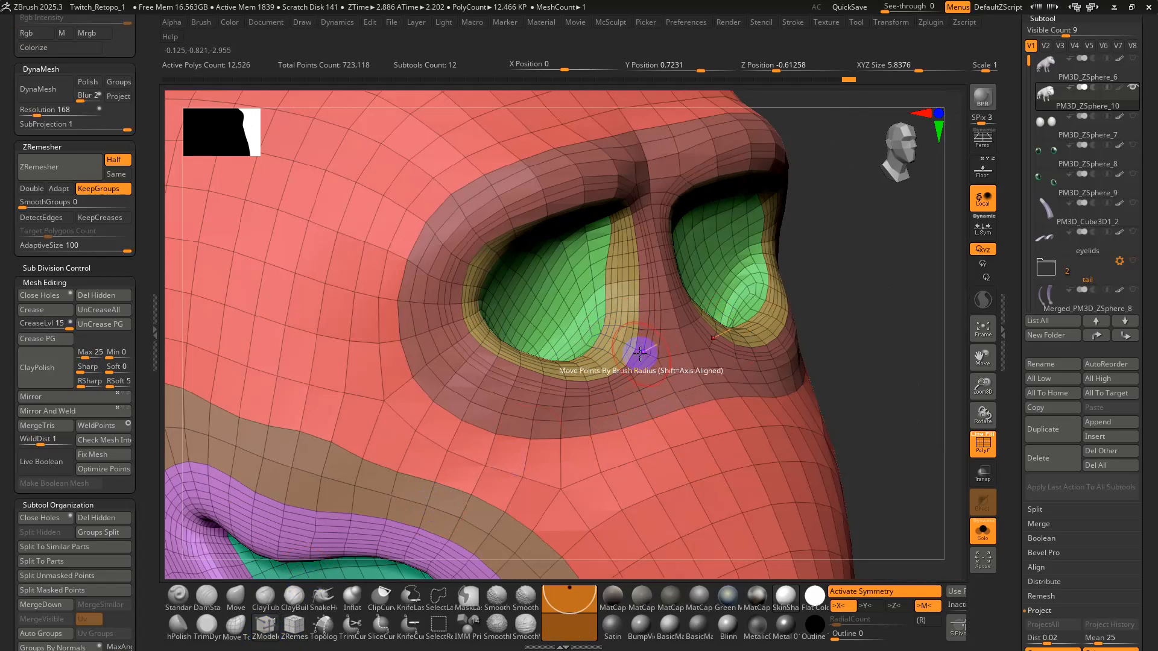
pyautogui.click(448, 248)
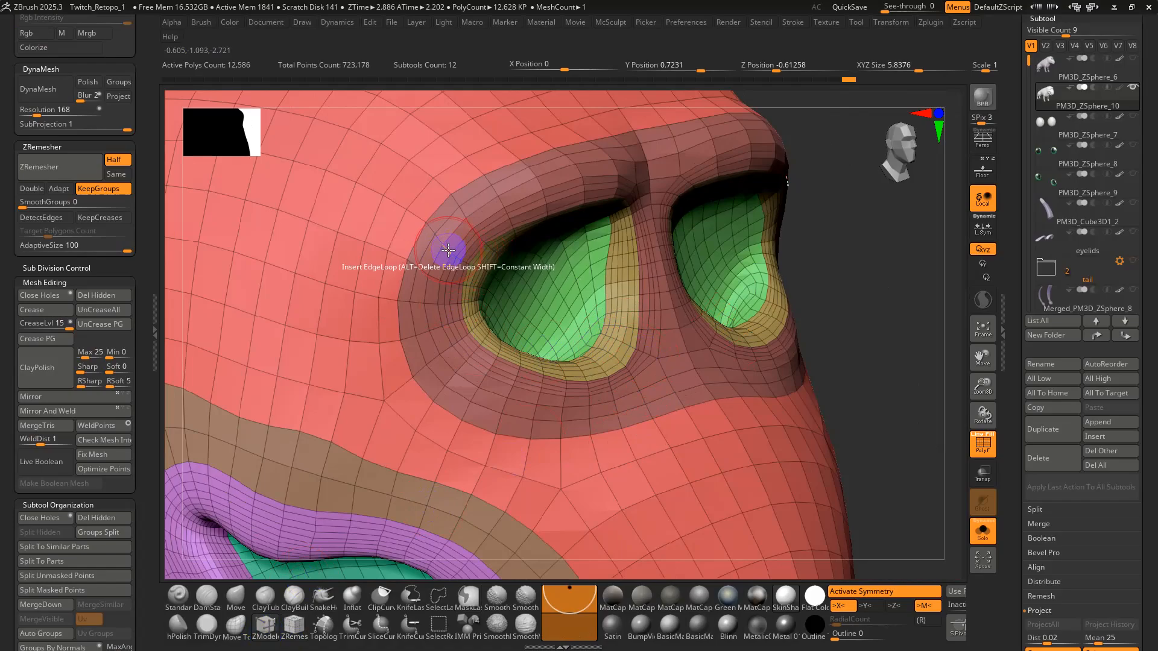
pyautogui.click(431, 226)
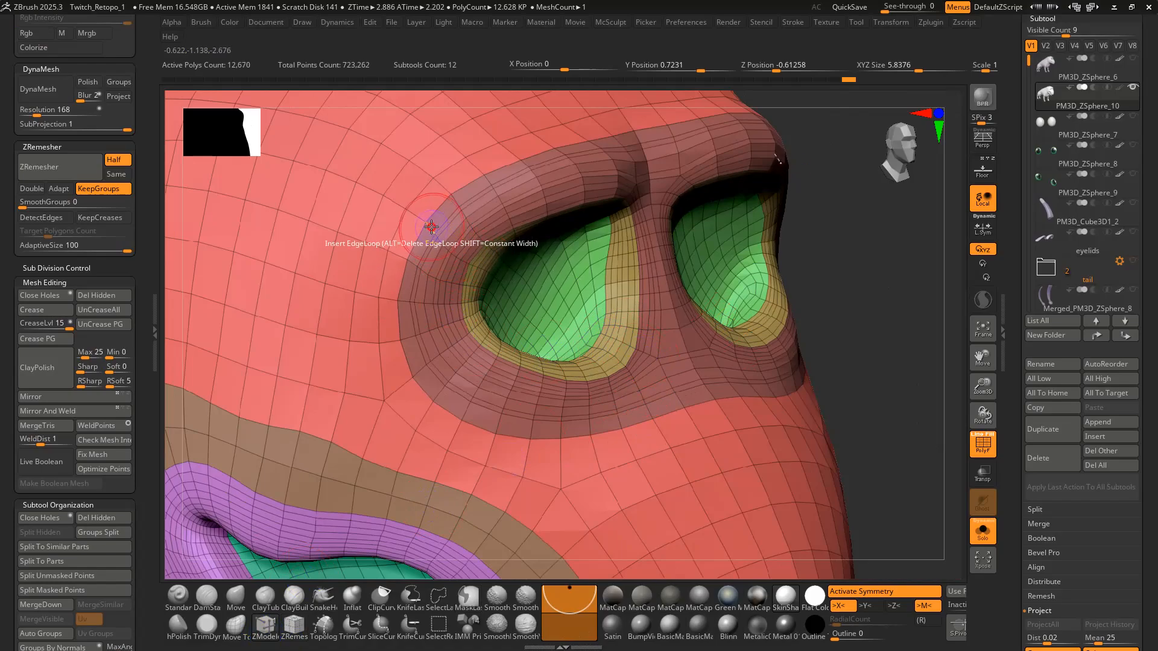
pyautogui.click(428, 237)
pyautogui.moveTo(425, 271)
pyautogui.mouseDown(button='right')
pyautogui.moveTo(435, 305)
pyautogui.moveTo(444, 265)
pyautogui.mouseUp(button='right')
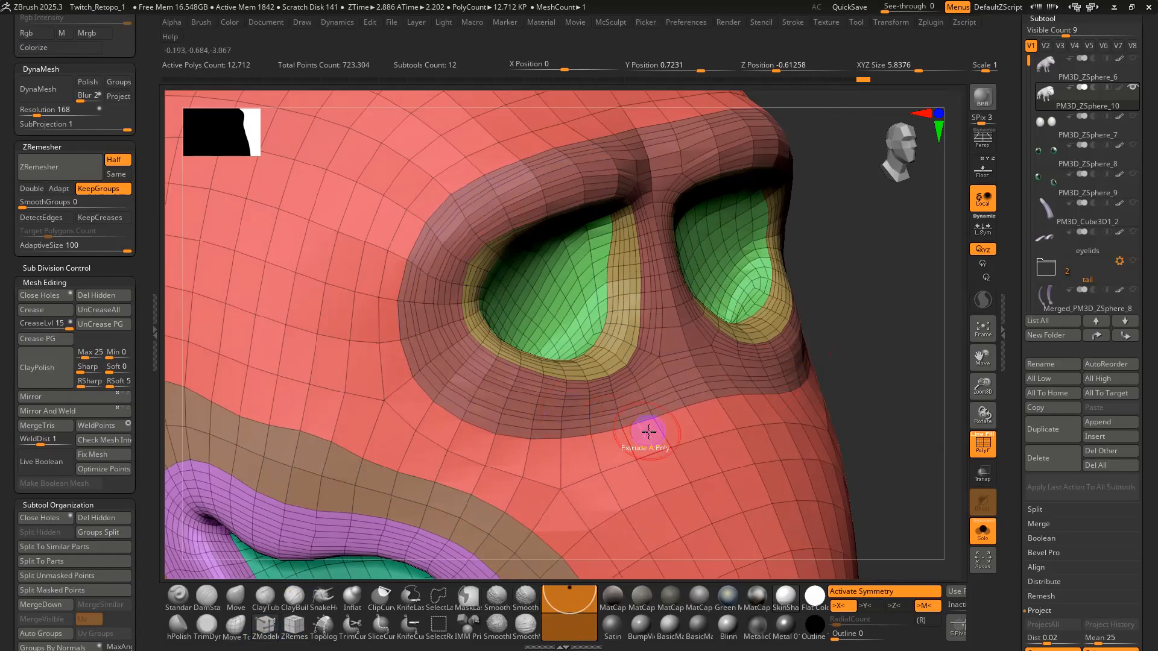
# Undo all the edge loops inserted around the eye sockets and look over the body mesh.
pyautogui.hotkey('ctrl', 'z')
pyautogui.hotkey('ctrl', 'z')
pyautogui.hotkey('ctrl', 'z')
pyautogui.hotkey('ctrl', 'z')
pyautogui.hotkey('ctrl', 'z')
pyautogui.hotkey('ctrl', 'z')
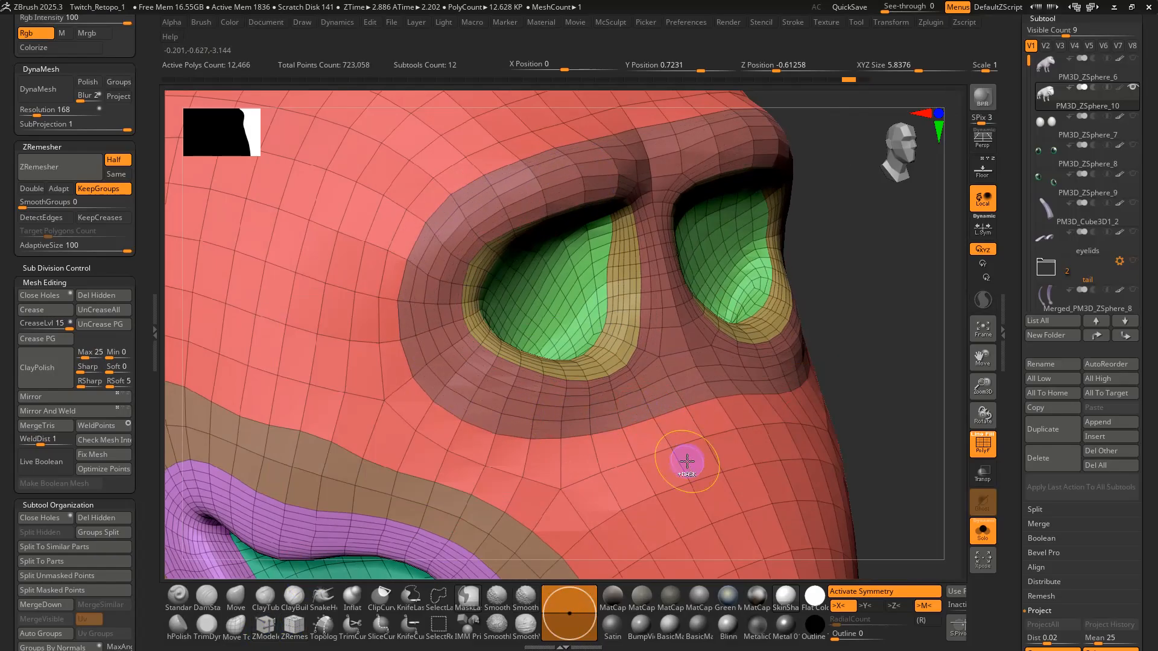
pyautogui.hotkey('ctrl', 'z')
pyautogui.hotkey('ctrl', 'z')
pyautogui.hotkey('ctrl', 'z')
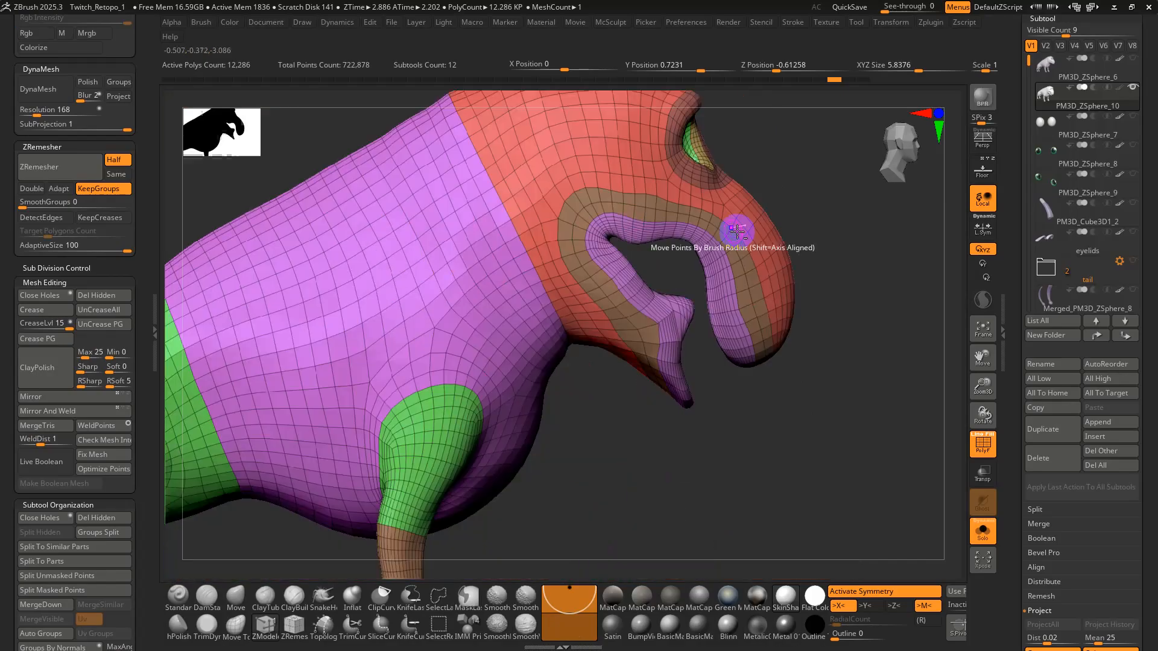
pyautogui.moveTo(597, 326); pyautogui.dragTo(656, 357)
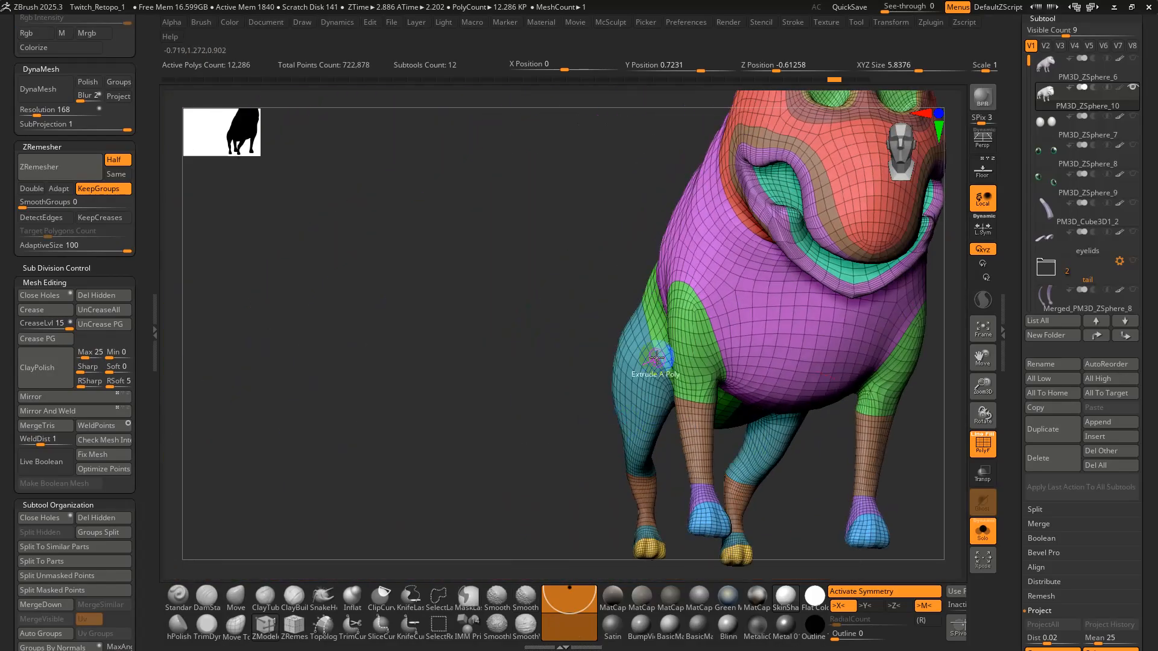
# Examine the edge flow of the body mesh around the hind legs, feet, front leg and mouth.
pyautogui.keyDown('alt'); pyautogui.moveTo(679, 404); pyautogui.dragTo(573, 328, button='right'); pyautogui.keyUp('alt')
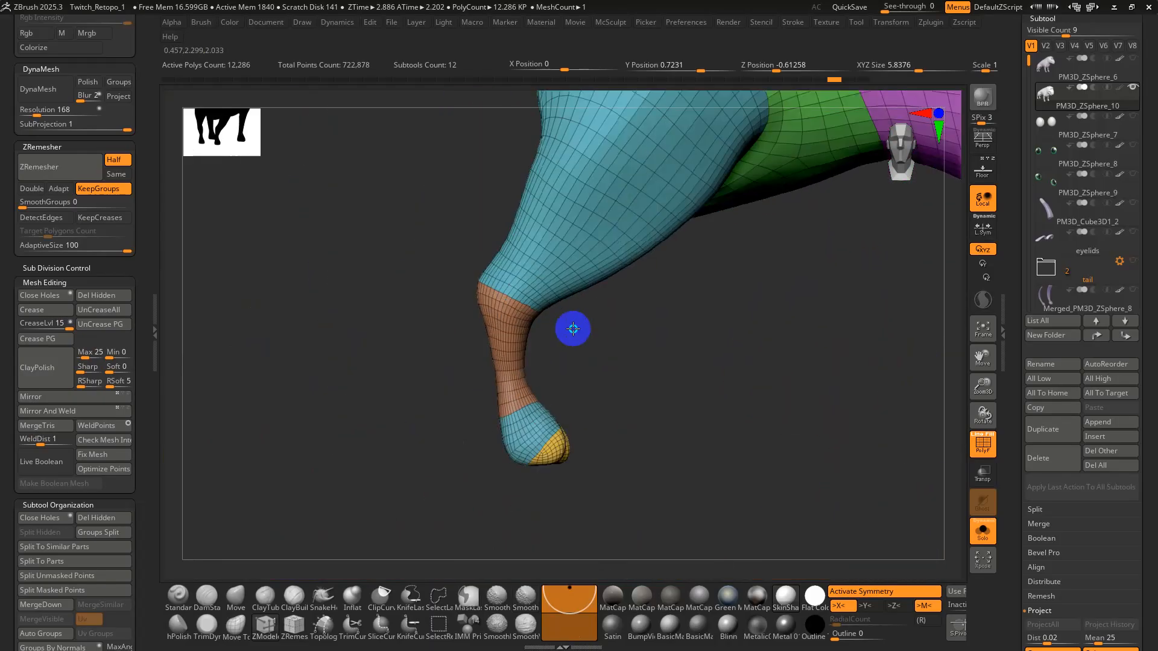
pyautogui.keyDown('alt'); pyautogui.moveTo(675, 380); pyautogui.dragTo(450, 400, button='right'); pyautogui.keyUp('alt')
pyautogui.rightClick(398, 451)
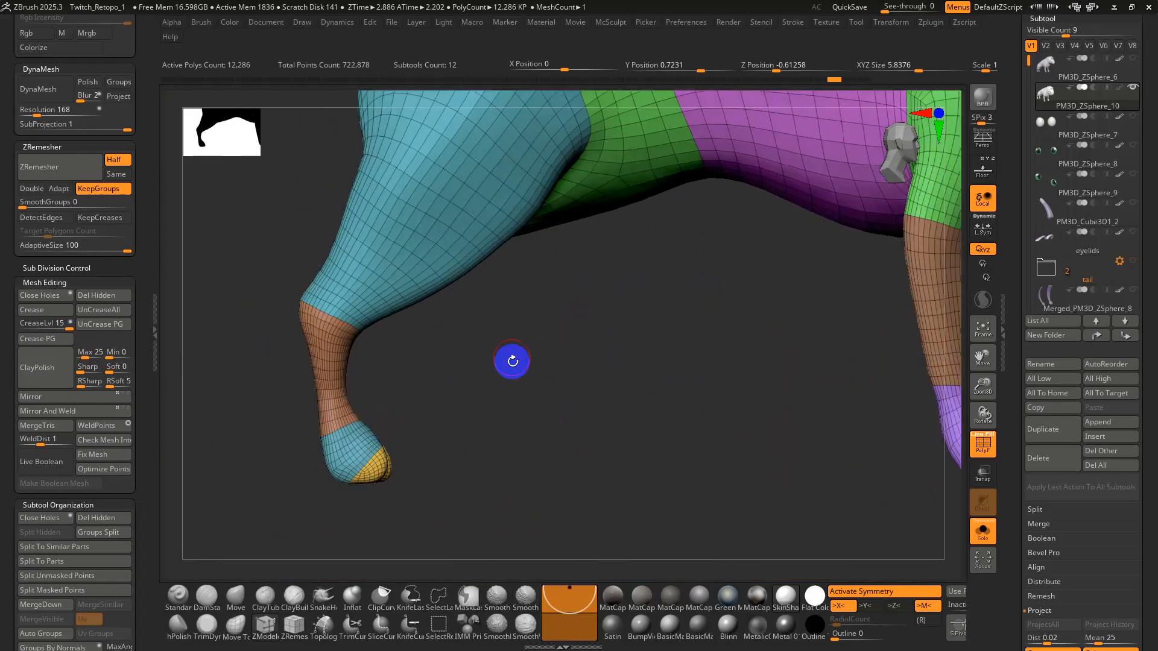
pyautogui.keyDown('ctrl'); pyautogui.moveTo(512, 361); pyautogui.dragTo(563, 248, button='right'); pyautogui.keyUp('ctrl')
pyautogui.moveTo(564, 393); pyautogui.dragTo(429, 390, button='right')
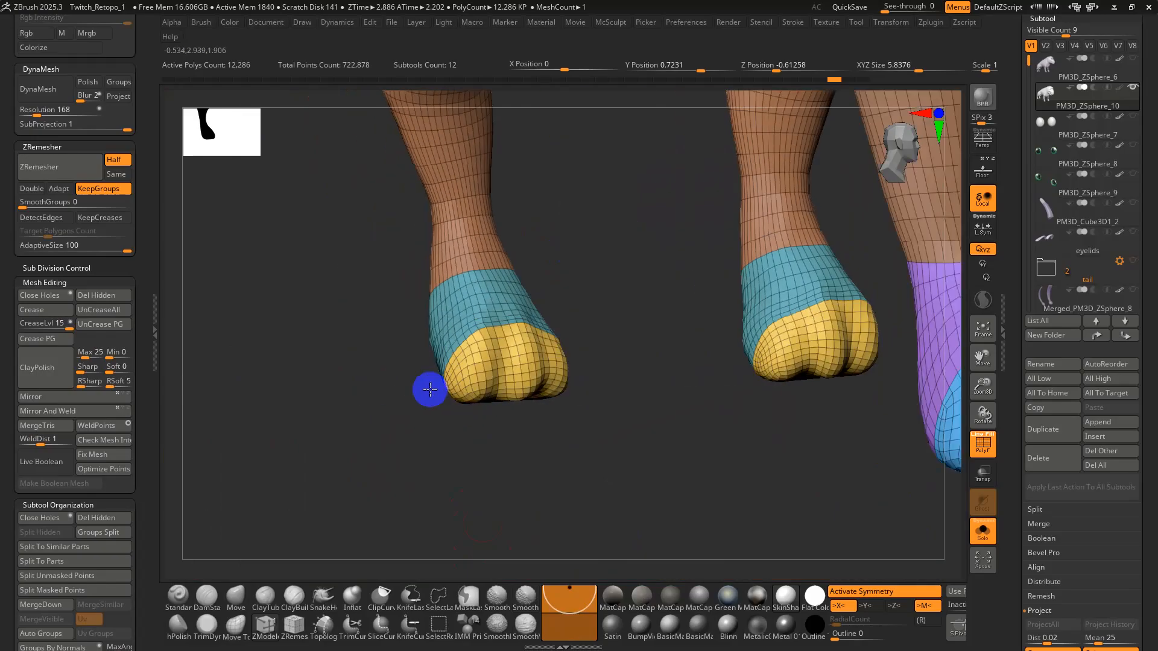
pyautogui.keyDown('alt'); pyautogui.moveTo(602, 217); pyautogui.dragTo(453, 533, button='right'); pyautogui.keyUp('alt')
pyautogui.moveTo(453, 533)
pyautogui.keyDown('ctrl'); pyautogui.mouseDown(button='right')
pyautogui.moveTo(451, 450)
pyautogui.moveTo(448, 515)
pyautogui.mouseUp(button='right'); pyautogui.keyUp('ctrl')
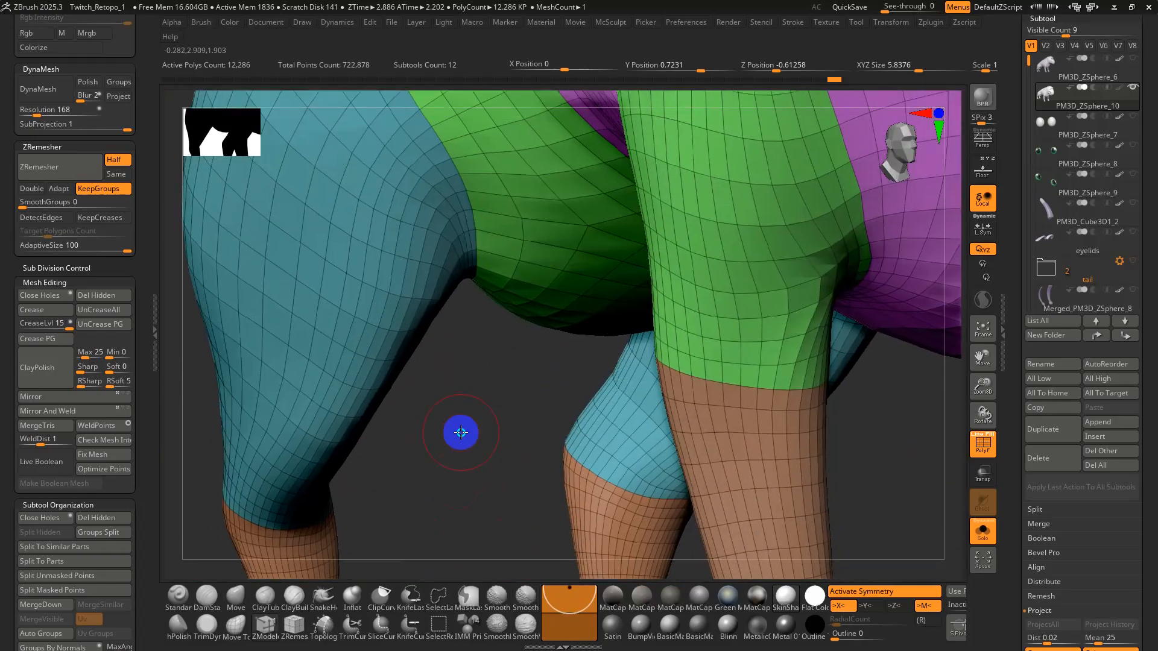
pyautogui.moveTo(460, 432)
pyautogui.mouseDown(button='right')
pyautogui.moveTo(545, 396)
pyautogui.moveTo(550, 266)
pyautogui.moveTo(553, 471)
pyautogui.moveTo(564, 480)
pyautogui.mouseUp(button='right')
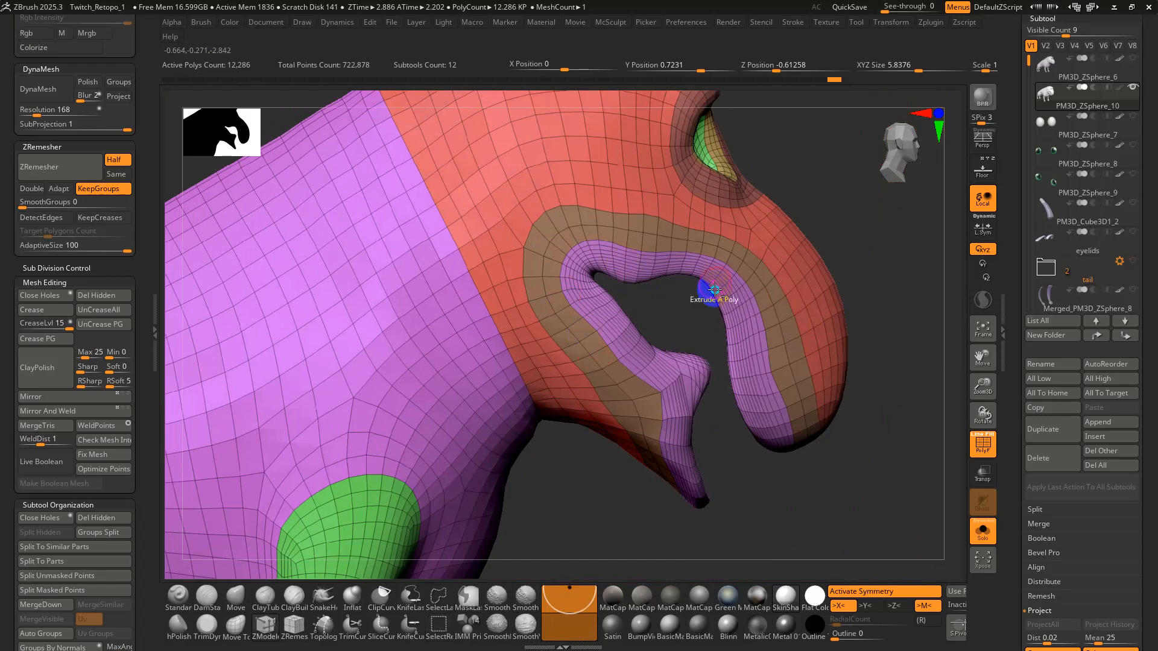
pyautogui.moveTo(701, 290); pyautogui.dragTo(648, 296, button='right')
pyautogui.moveTo(648, 296)
pyautogui.keyDown('ctrl'); pyautogui.mouseDown(button='right')
pyautogui.moveTo(651, 337)
pyautogui.moveTo(741, 299)
pyautogui.mouseUp(button='right'); pyautogui.keyUp('ctrl')
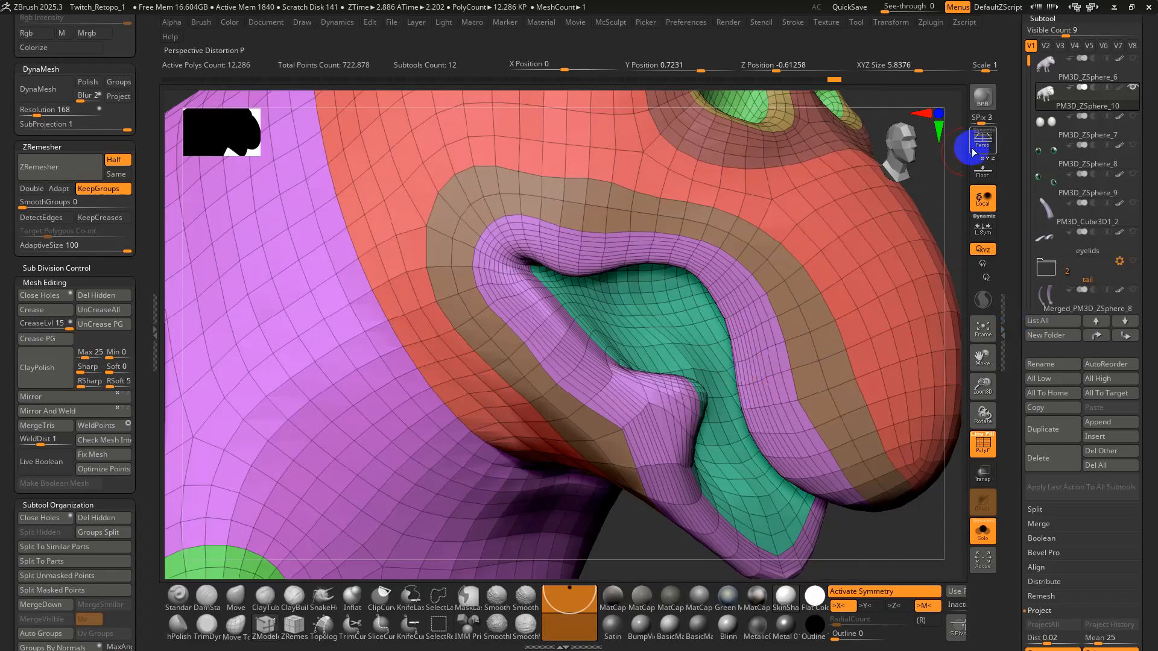
# Isolate the purple lip polygroup around the mouth and turn on double-sided display.
pyautogui.keyDown('alt'); pyautogui.click(750, 339); pyautogui.keyUp('alt')
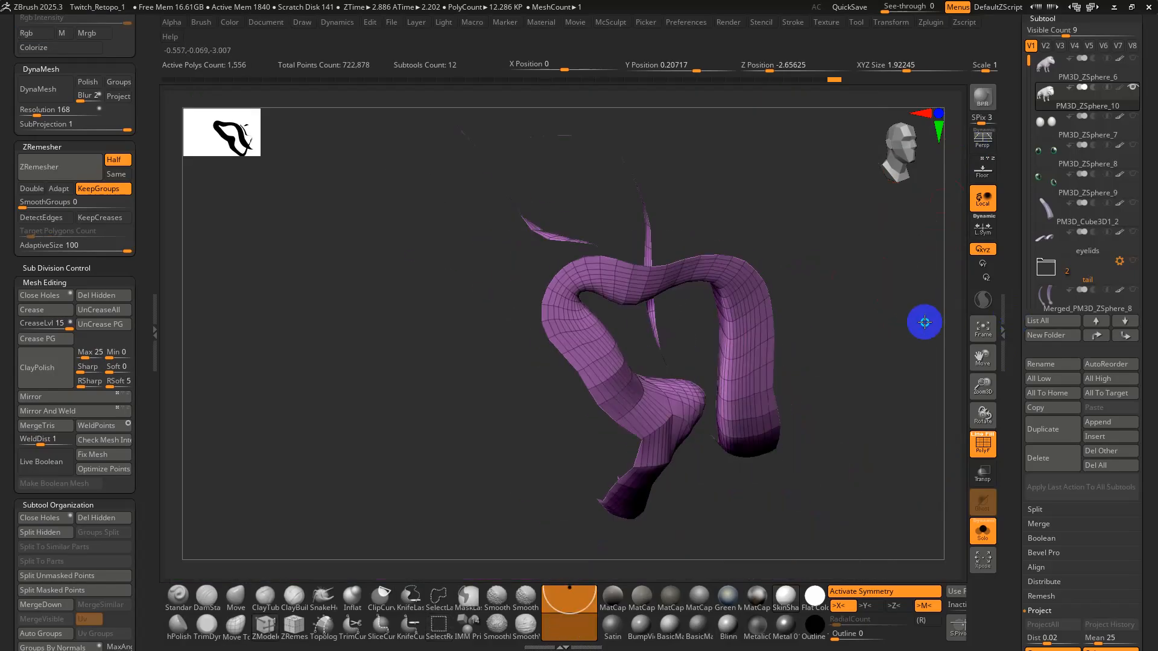
pyautogui.click(125, 296)
pyautogui.moveTo(145, 73); pyautogui.dragTo(117, 231)
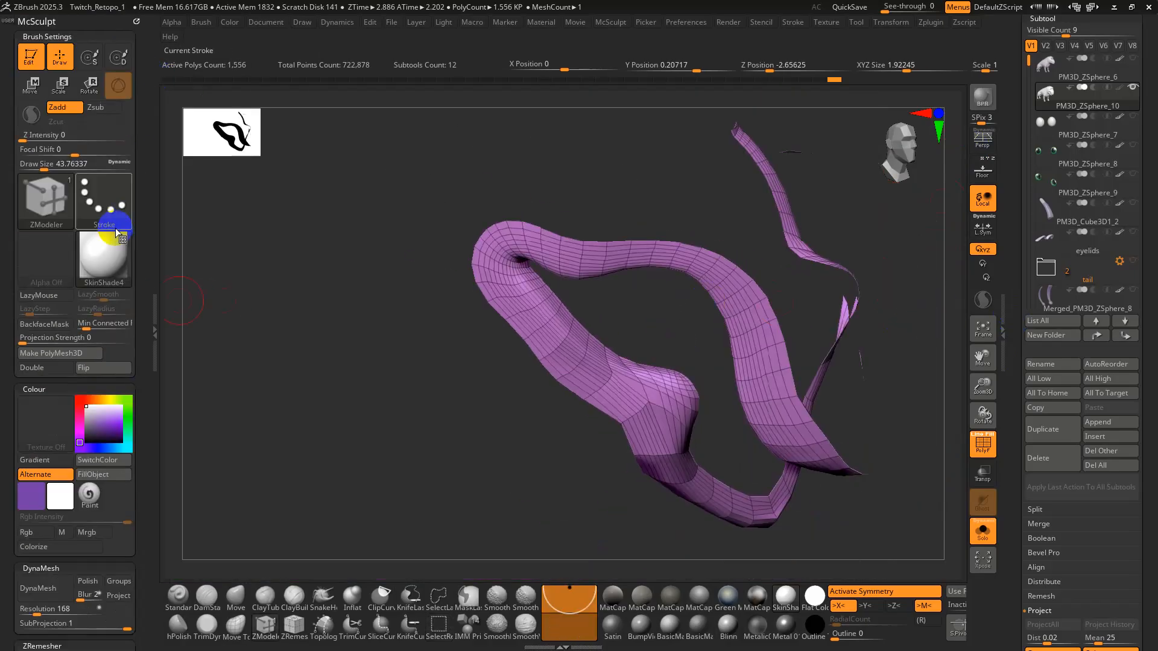
pyautogui.click(33, 367)
pyautogui.moveTo(531, 314); pyautogui.dragTo(831, 382)
# Split the hidden rest of the body away from the isolated lip strip into its own subtool.
pyautogui.click(1034, 510)
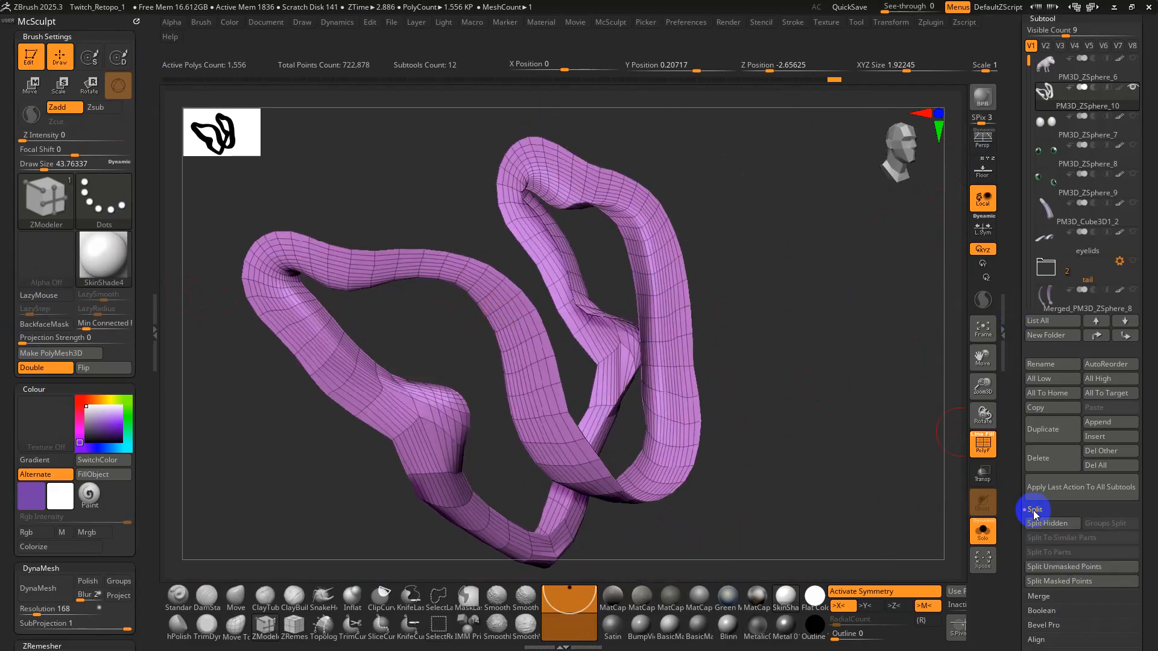
pyautogui.click(1054, 524)
pyautogui.moveTo(839, 432); pyautogui.dragTo(835, 420)
pyautogui.moveTo(850, 247); pyautogui.dragTo(924, 467)
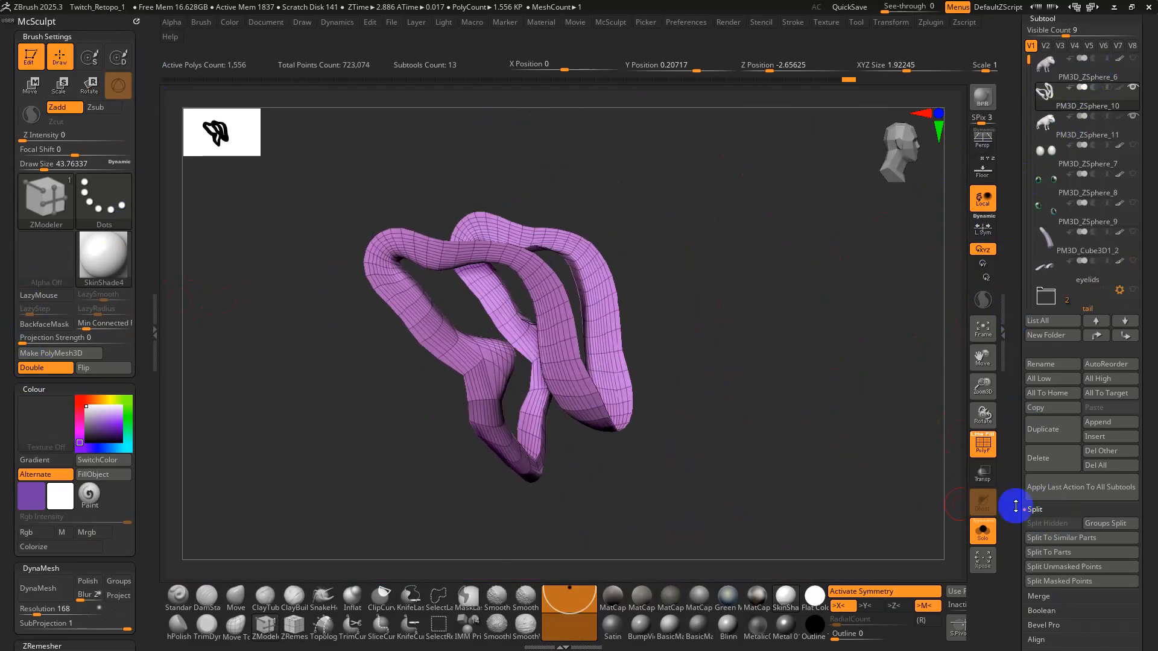
# Try to ZRemesh the separated lip strip with FreezeBorder enabled and the polygon target set to Same.
pyautogui.moveTo(1015, 506); pyautogui.dragTo(1019, 336)
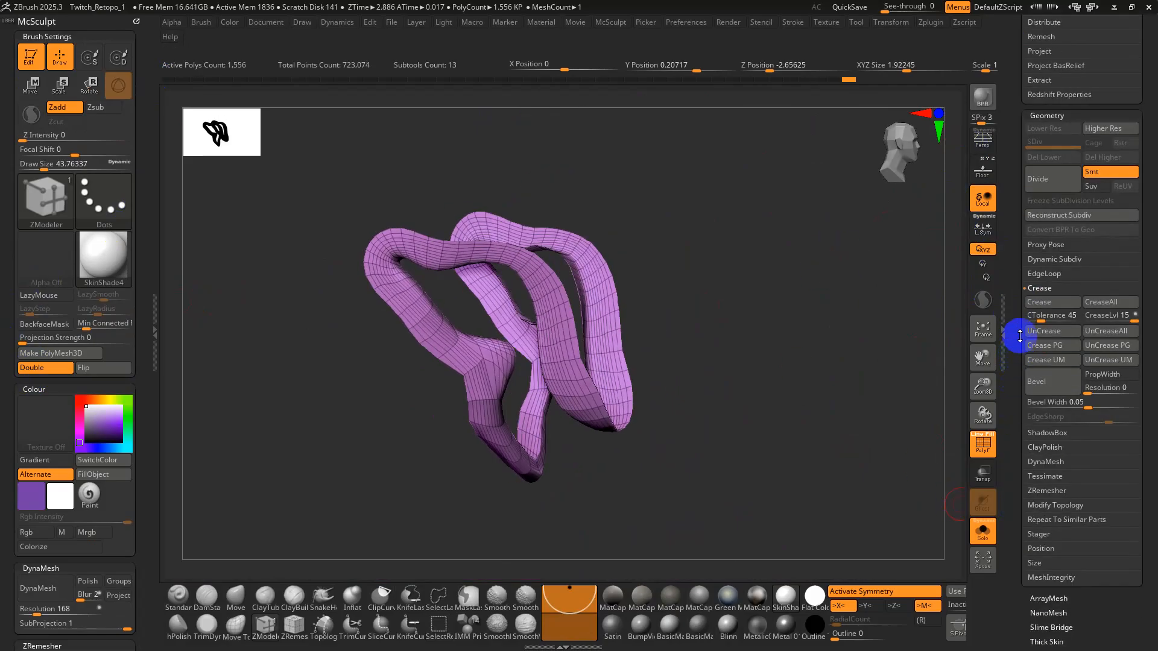
pyautogui.click(1040, 289)
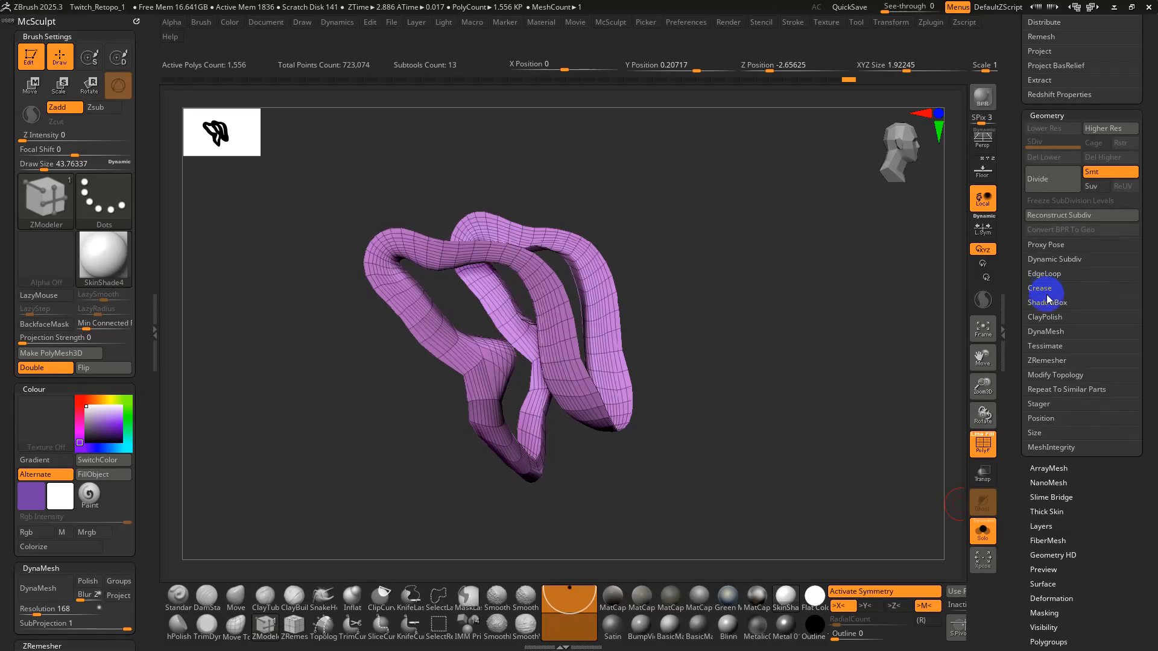
pyautogui.click(1045, 362)
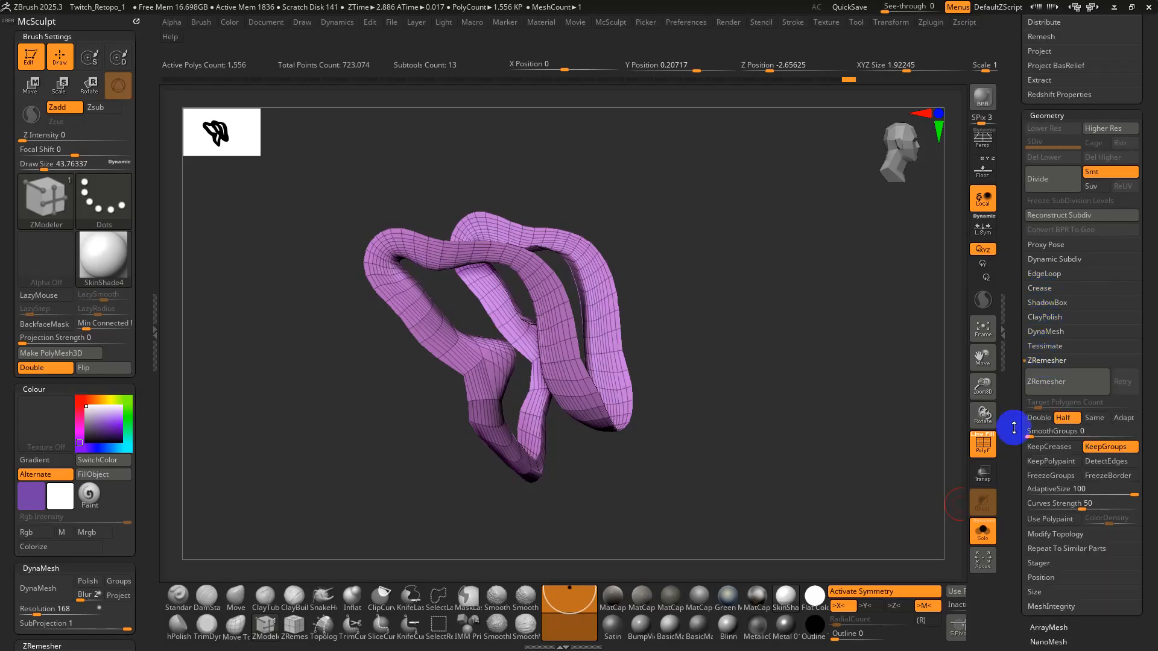
pyautogui.moveTo(1013, 428); pyautogui.dragTo(1008, 331)
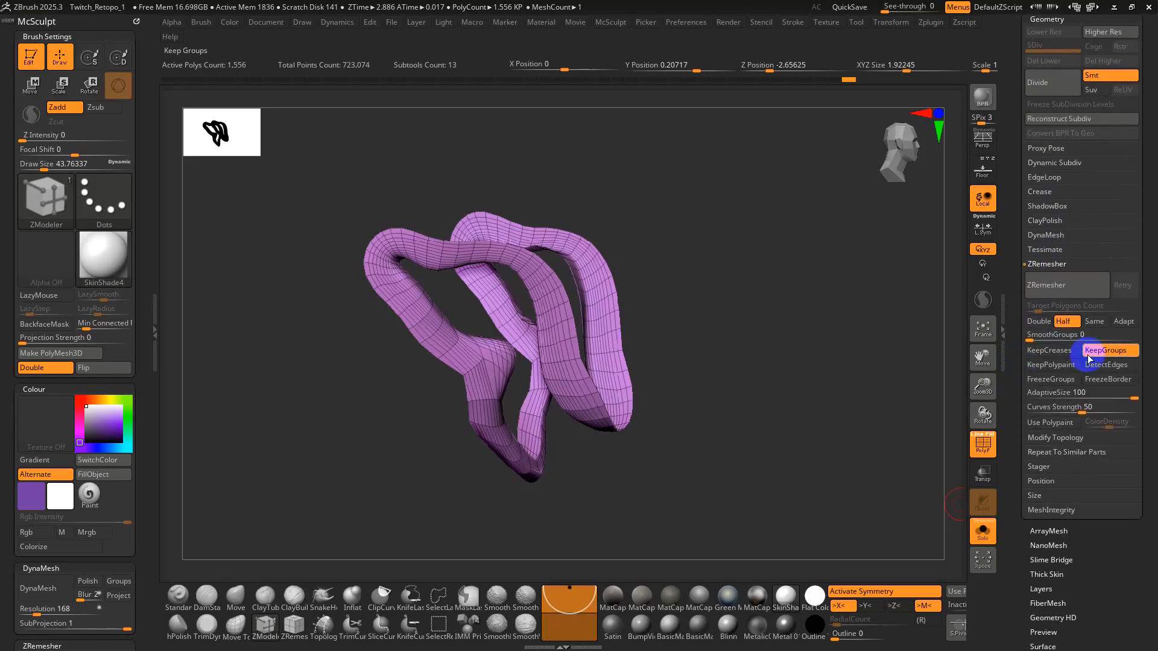
pyautogui.click(1106, 380)
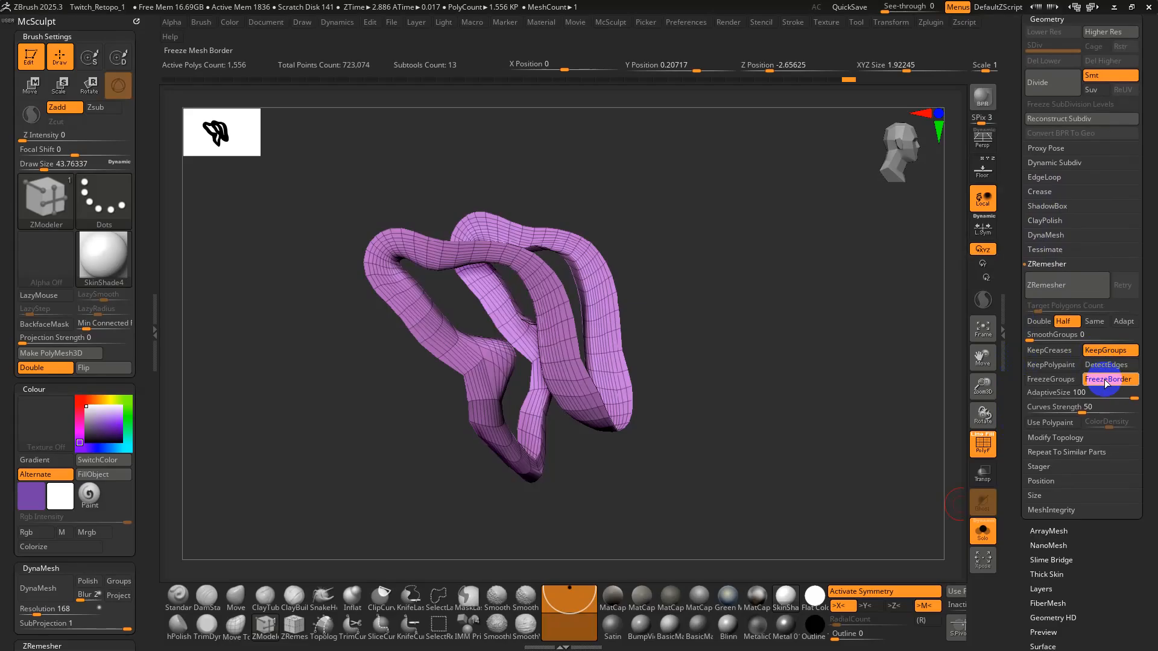
pyautogui.click(1100, 326)
pyautogui.click(1084, 286)
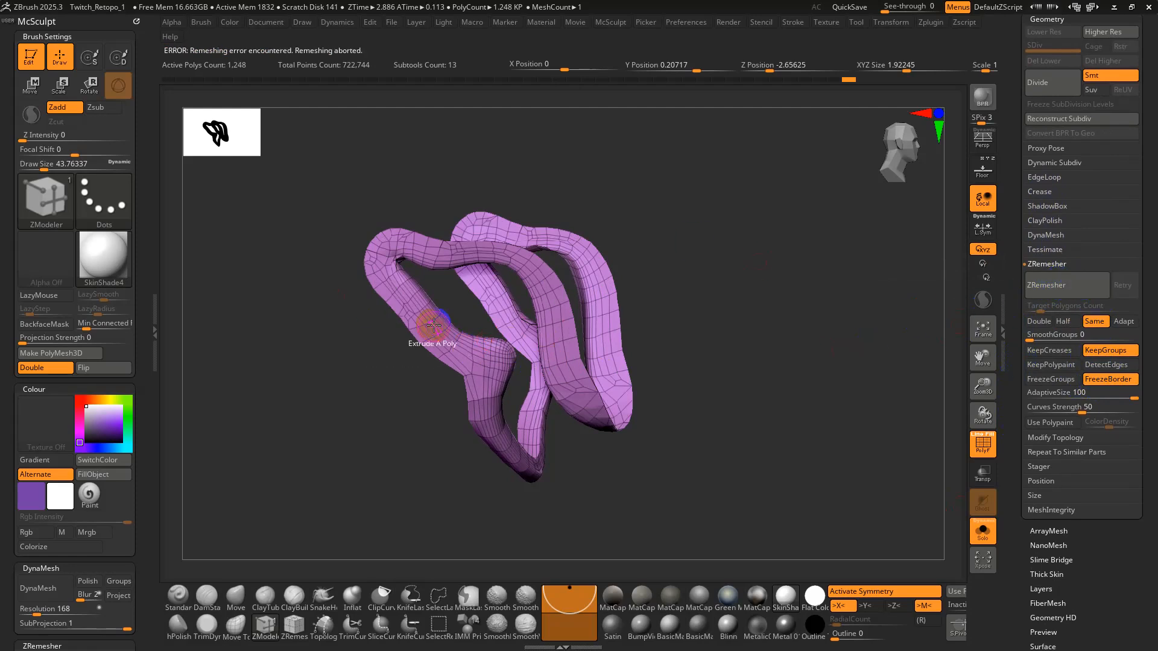
# Undo the lip remesh and the split, and ZRemesh only the visible lip polygroup with SmoothGroups at 1.
pyautogui.hotkey('ctrl', 'z')
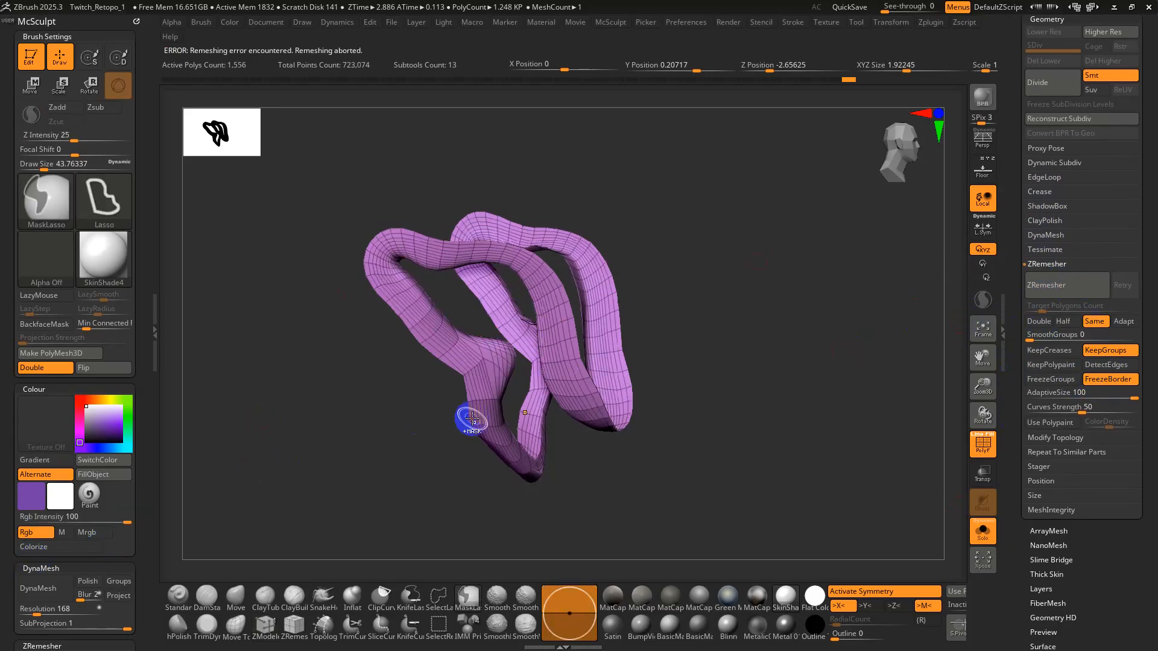
pyautogui.moveTo(510, 393); pyautogui.dragTo(498, 390, button='right')
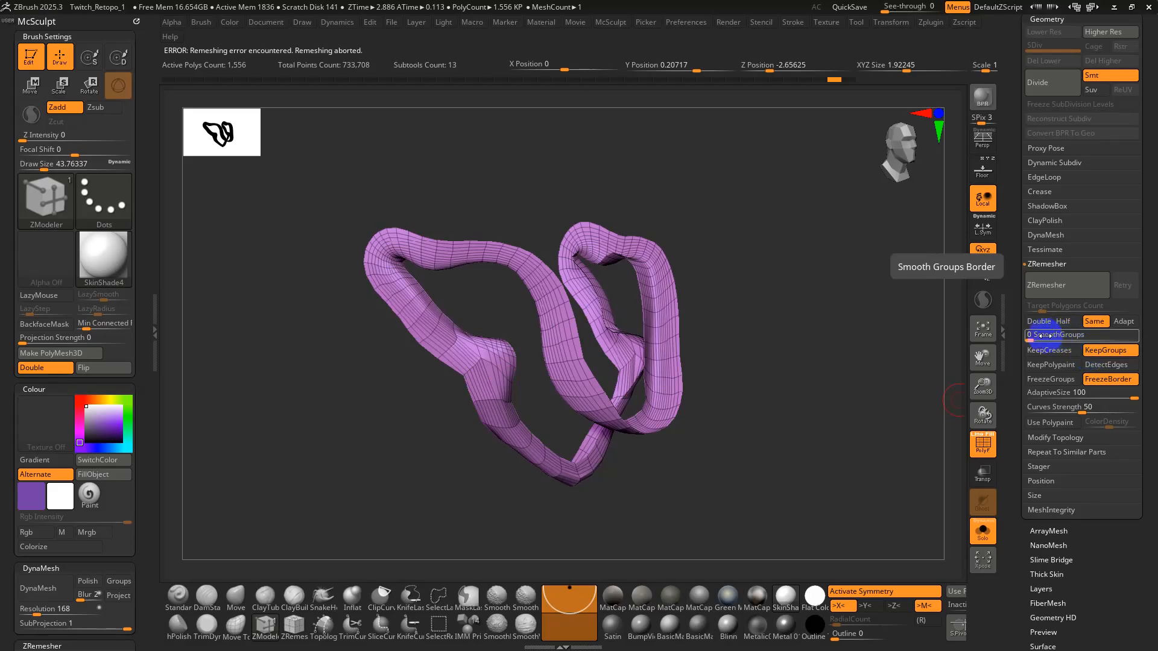
pyautogui.moveTo(1065, 335); pyautogui.dragTo(1132, 335)
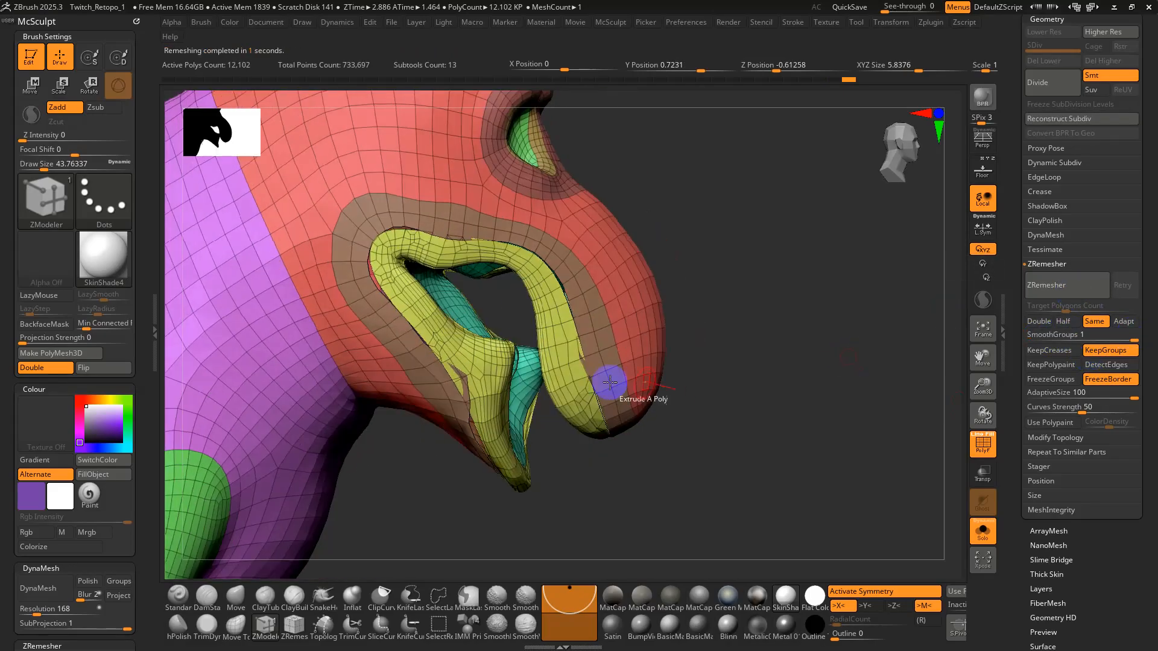
# Isolate the remeshed yellow lip polygroup to check its topology and undo the ZRemesh.
pyautogui.moveTo(1019, 306); pyautogui.dragTo(1011, 422)
pyautogui.click(1038, 470)
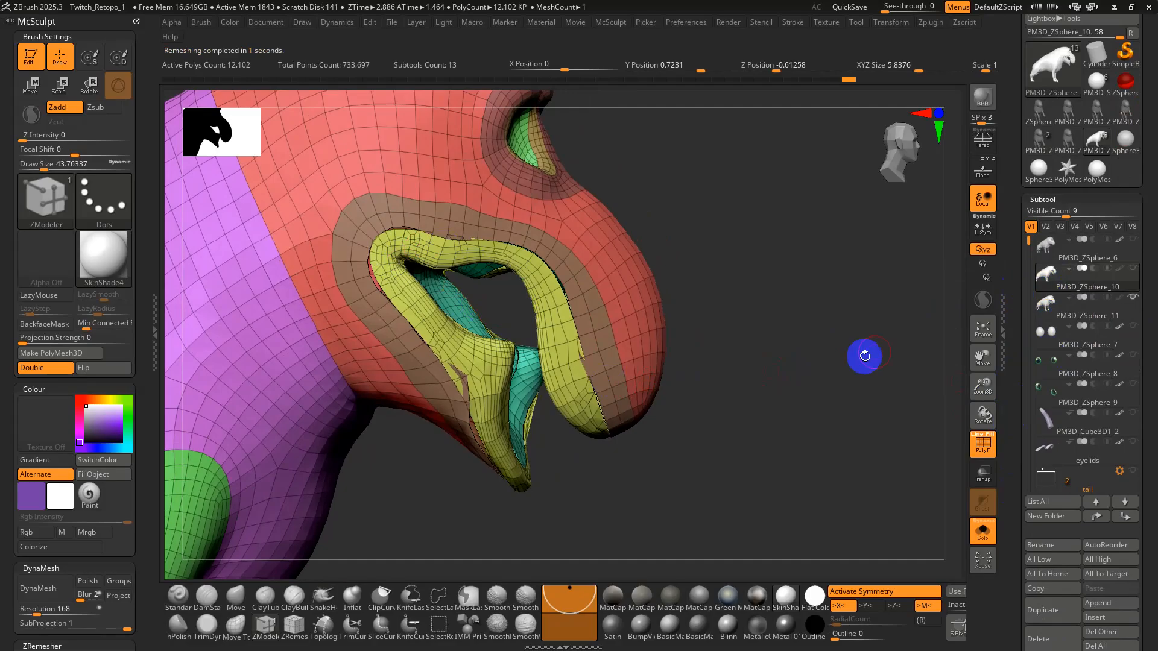
pyautogui.keyDown('ctrl'); pyautogui.keyDown('shift'); pyautogui.click(524, 291); pyautogui.keyUp('shift'); pyautogui.keyUp('ctrl')
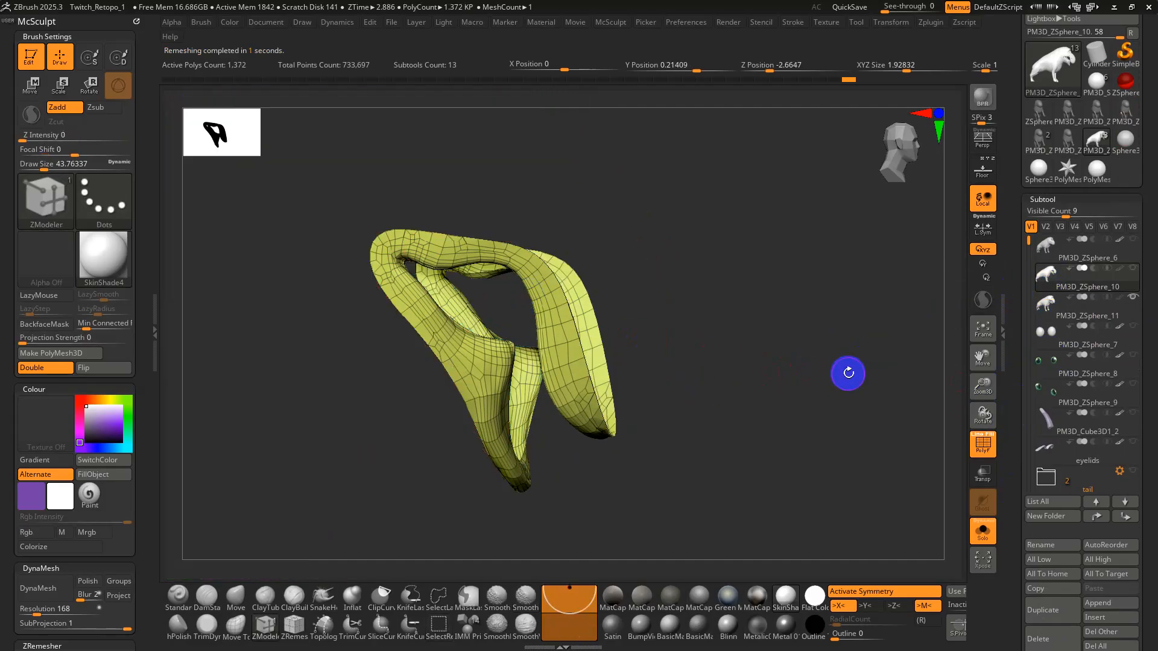
pyautogui.keyDown('ctrl'); pyautogui.keyDown('shift'); pyautogui.click(837, 370); pyautogui.keyUp('shift'); pyautogui.keyUp('ctrl')
pyautogui.keyDown('ctrl'); pyautogui.keyDown('shift'); pyautogui.click(837, 369); pyautogui.keyUp('shift'); pyautogui.keyUp('ctrl')
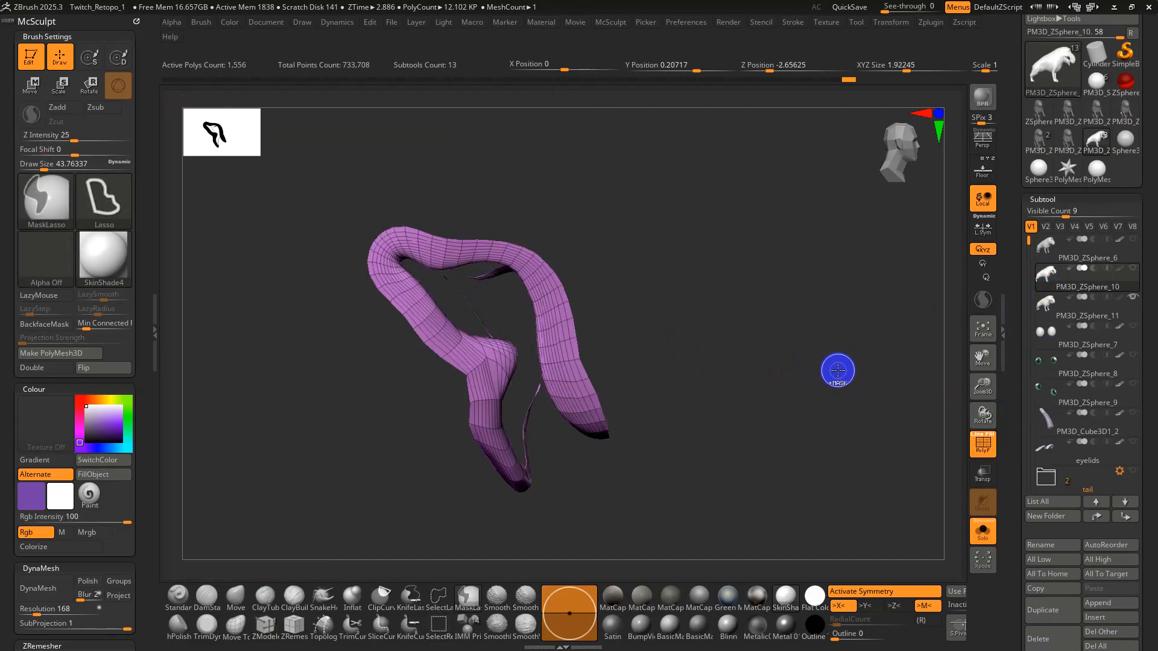
# Hide the purple lip polygroup, delete it from the full mesh and show the remaining faces double-sided.
pyautogui.keyDown('ctrl'); pyautogui.keyDown('shift'); pyautogui.click(837, 370); pyautogui.keyUp('shift'); pyautogui.keyUp('ctrl')
pyautogui.keyDown('ctrl'); pyautogui.keyDown('shift'); pyautogui.click(551, 310); pyautogui.keyUp('shift'); pyautogui.keyUp('ctrl')
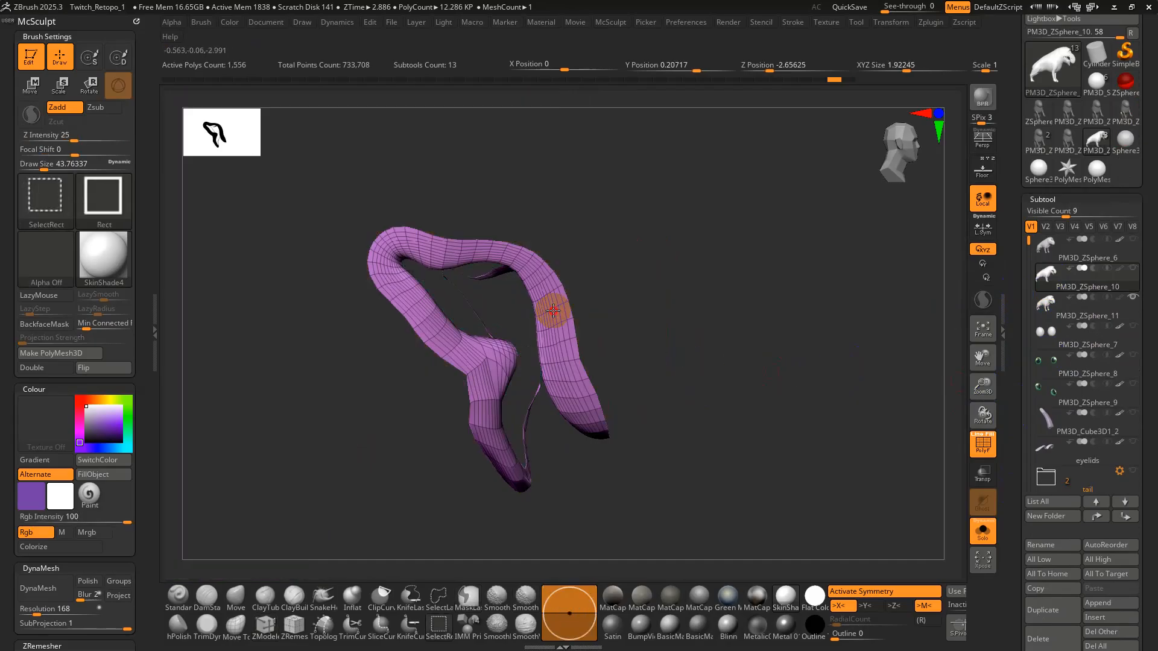
pyautogui.keyDown('ctrl'); pyautogui.keyDown('shift'); pyautogui.click(550, 310); pyautogui.keyUp('shift'); pyautogui.keyUp('ctrl')
pyautogui.moveTo(527, 427); pyautogui.dragTo(121, 314)
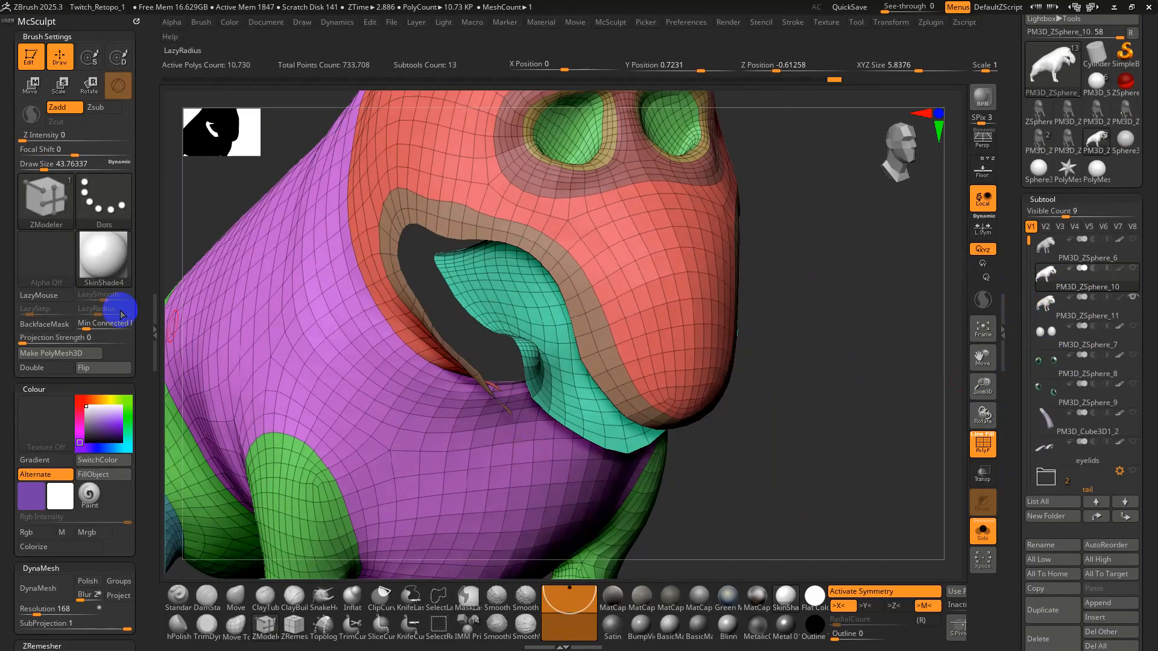
pyautogui.click(44, 366)
pyautogui.scroll(-5, 103, 537)
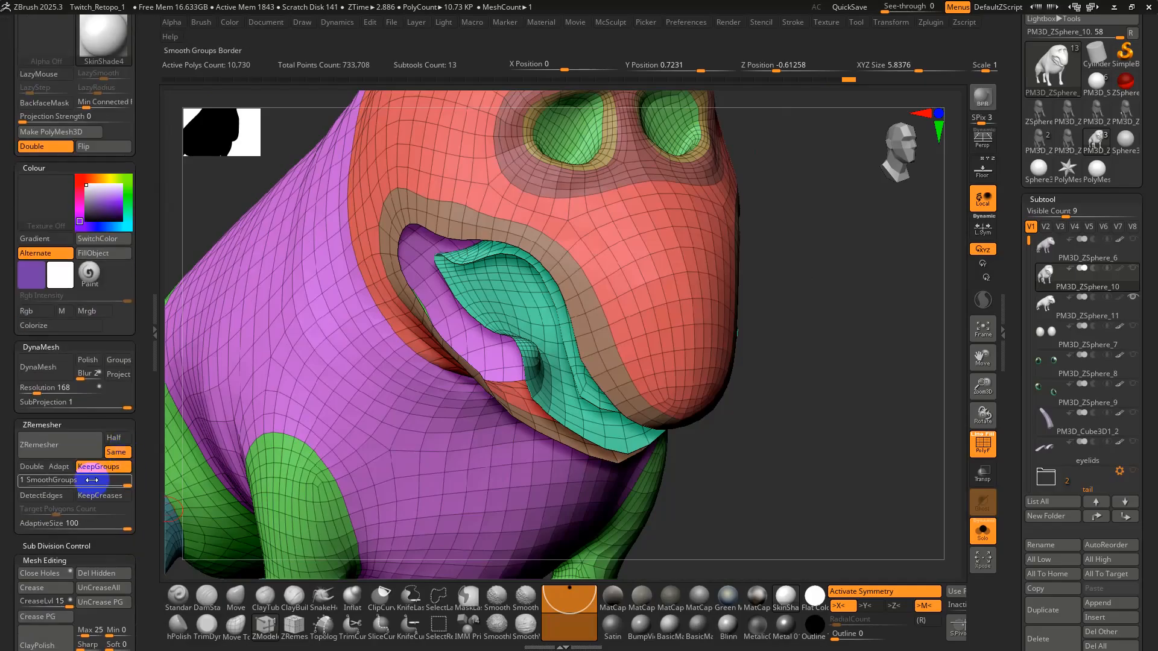
pyautogui.moveTo(551, 370); pyautogui.dragTo(551, 328, button='right')
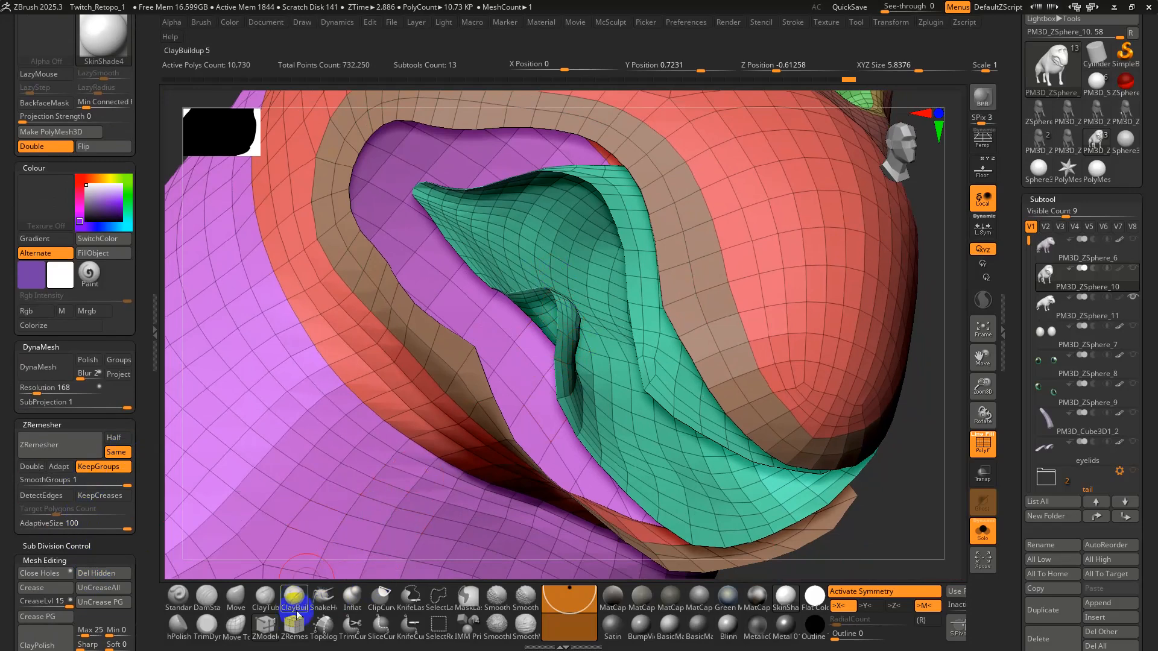
# Restore the custom user interface to recover the ZModeler brush shortcut.
pyautogui.click(245, 640)
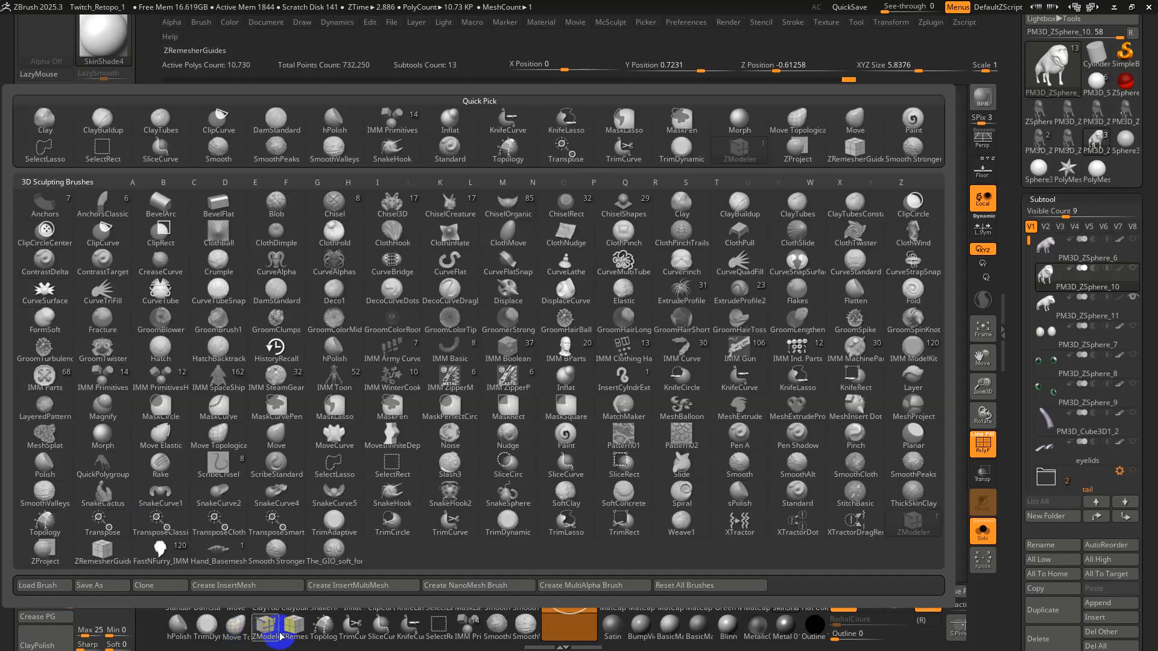
pyautogui.click(271, 636)
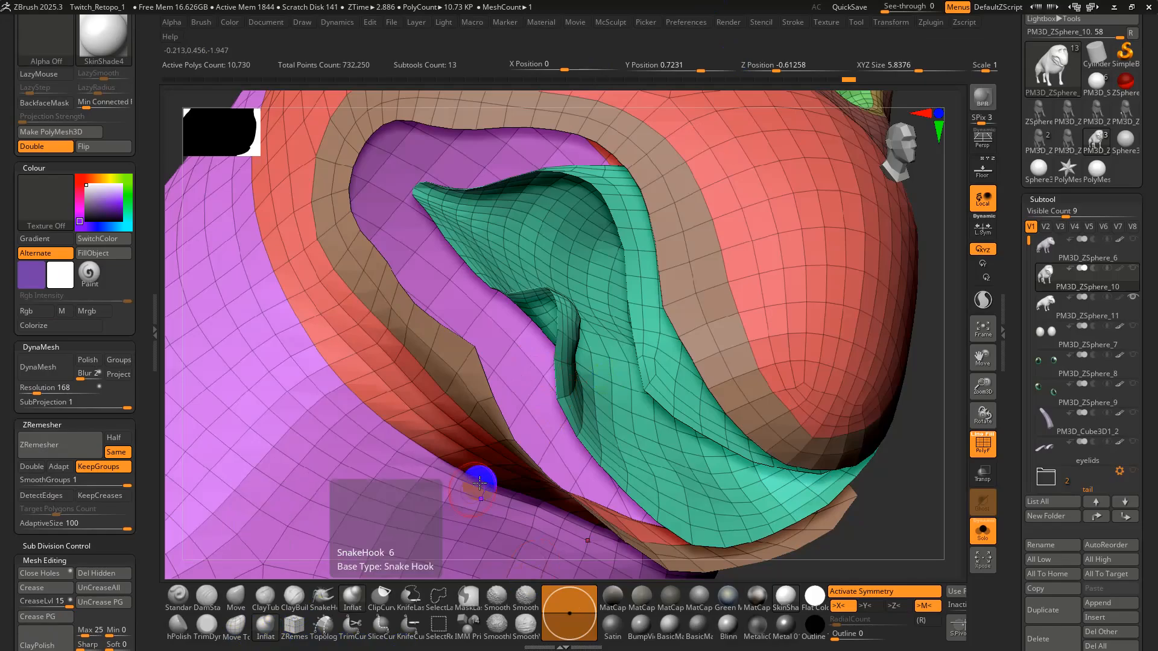
pyautogui.click(686, 24)
pyautogui.click(699, 67)
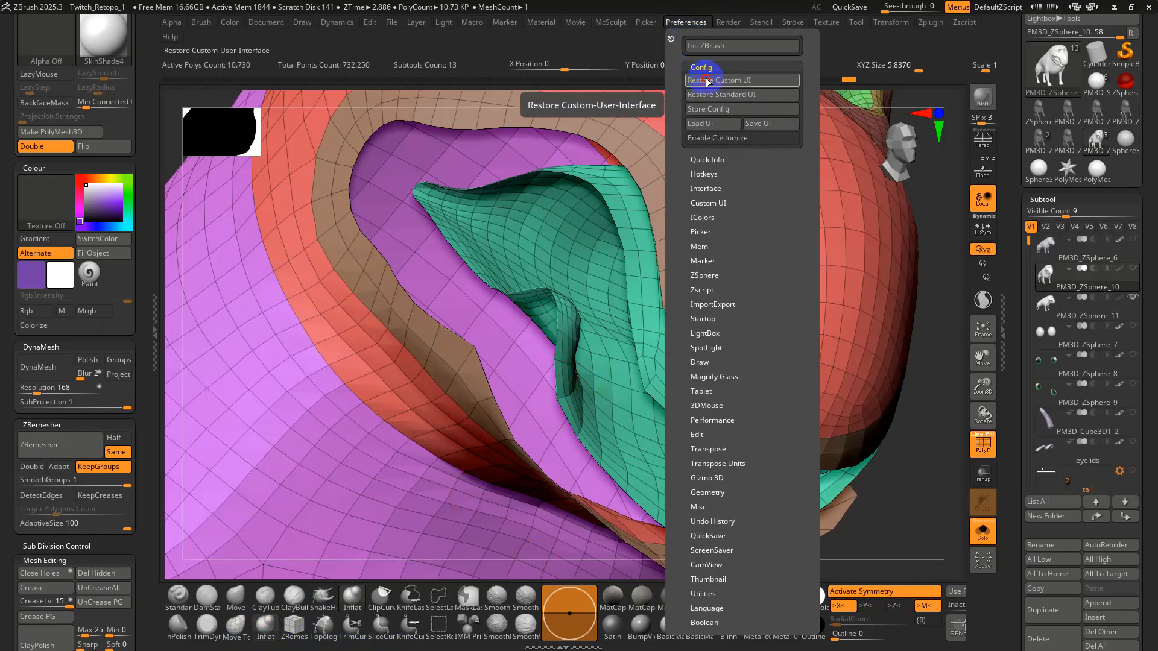
# Restore the custom user interface and switch to the ZModeler brush for editing the mouth area.
pyautogui.click(698, 78)
pyautogui.click(260, 630)
pyautogui.moveTo(639, 202)
pyautogui.mouseDown(button='right')
pyautogui.moveTo(613, 227)
pyautogui.moveTo(698, 323)
pyautogui.moveTo(558, 270)
pyautogui.moveTo(593, 284)
pyautogui.mouseUp(button='right')
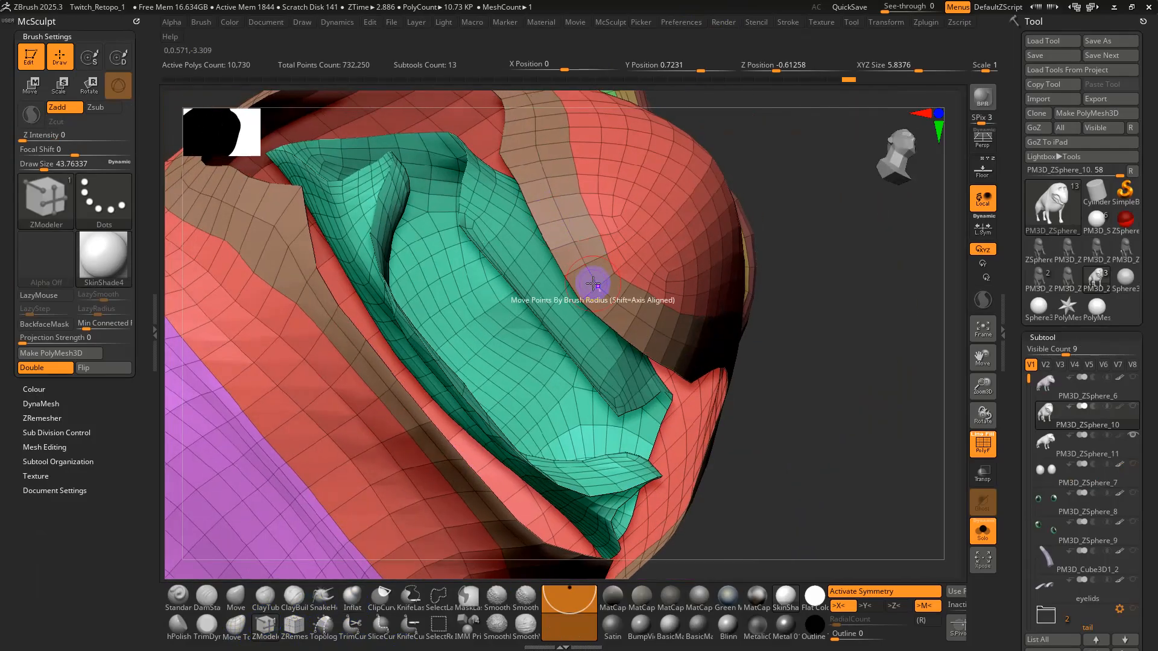
# Set the ZModeler edge action to Bridge with the Two Holes target and the Polygroup Flat modifier.
pyautogui.press('space')
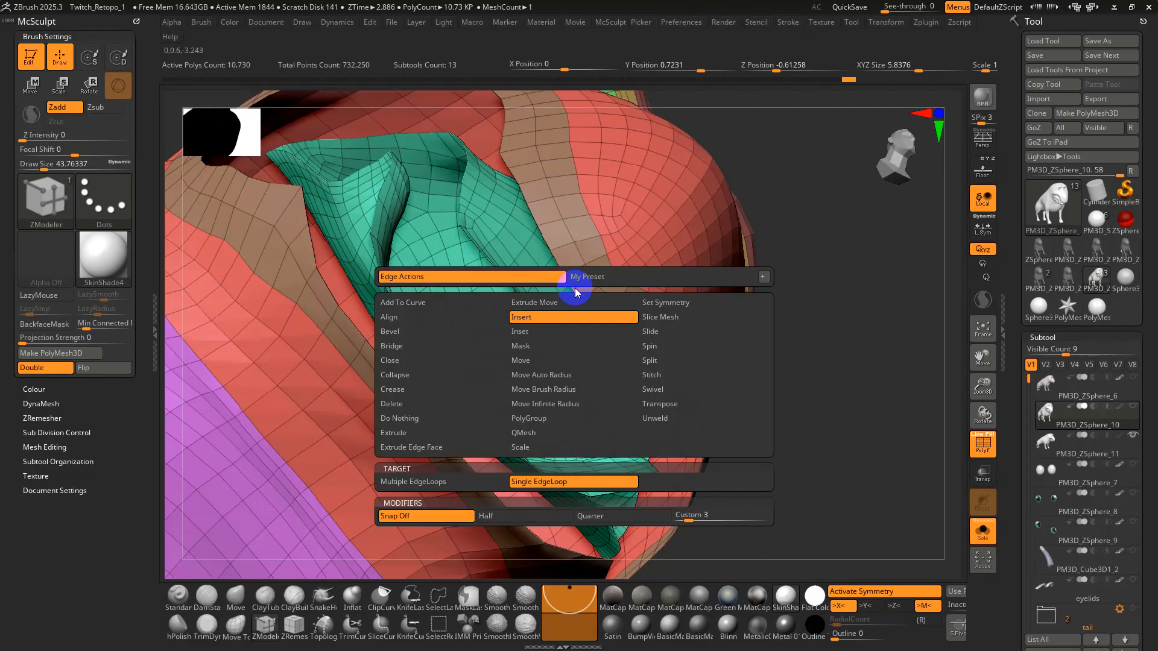
pyautogui.click(414, 345)
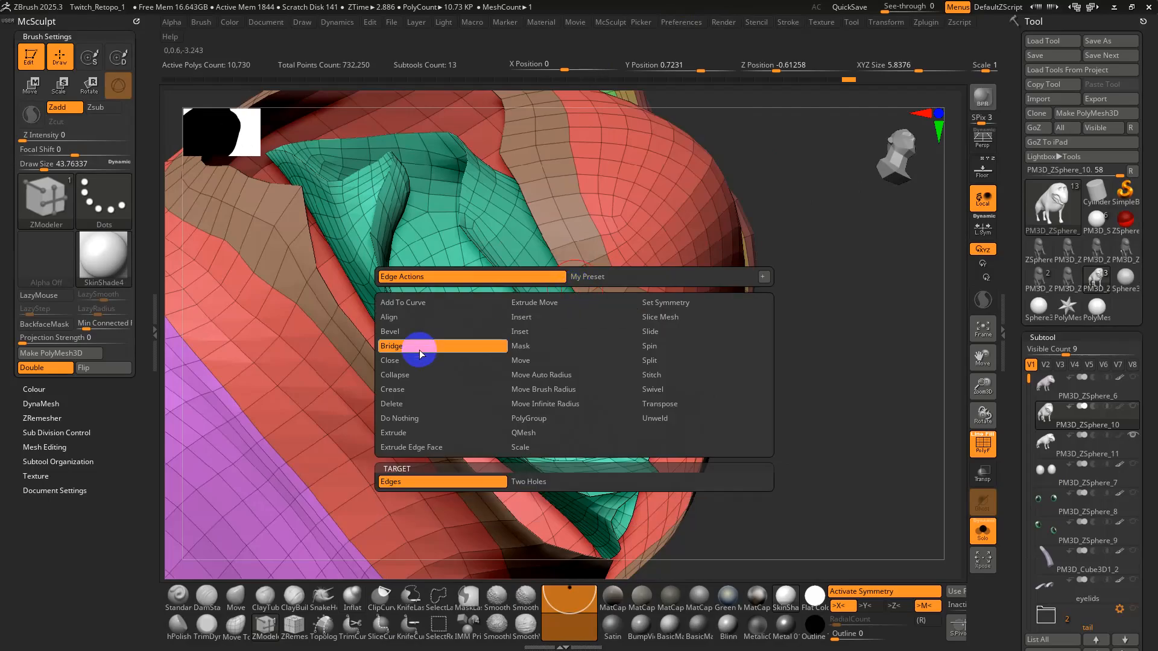
pyautogui.click(533, 482)
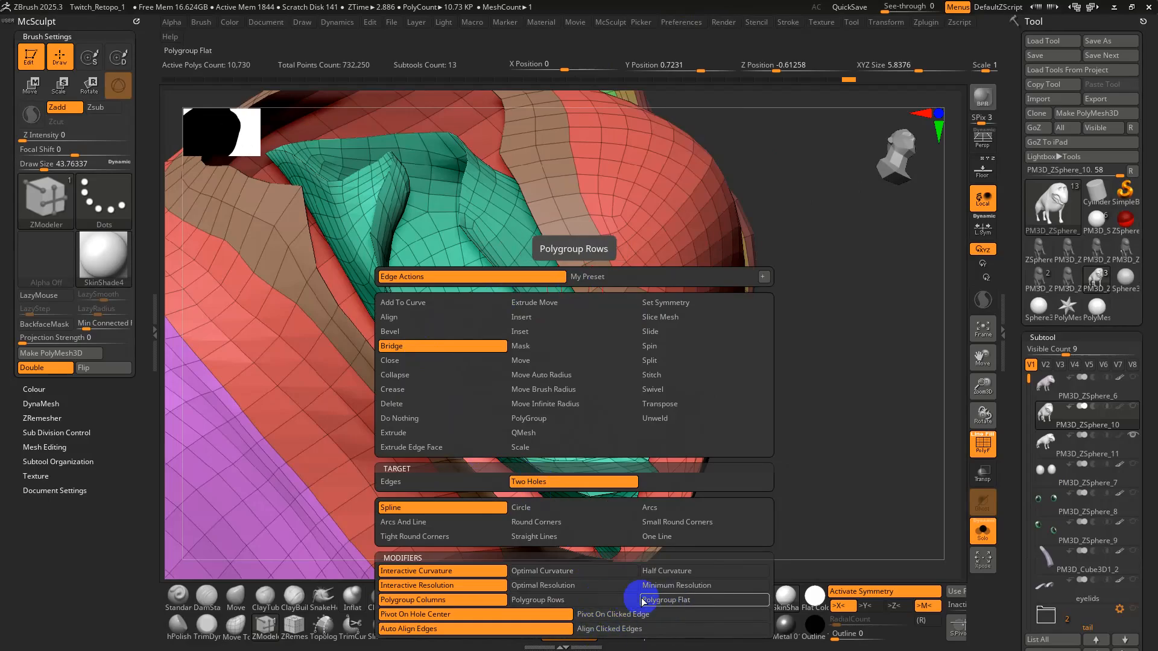
pyautogui.click(677, 600)
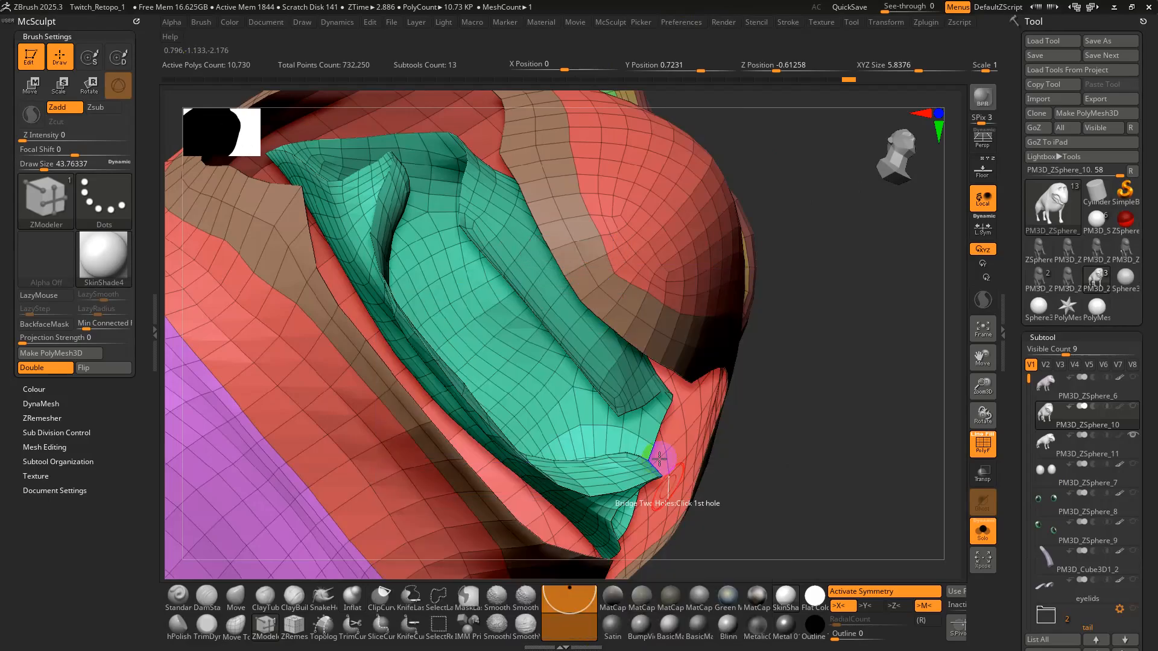
# Try to bridge the green mouth interior's border to the brown lip opening, and undo the bridge.
pyautogui.moveTo(591, 297); pyautogui.dragTo(579, 331, button='right')
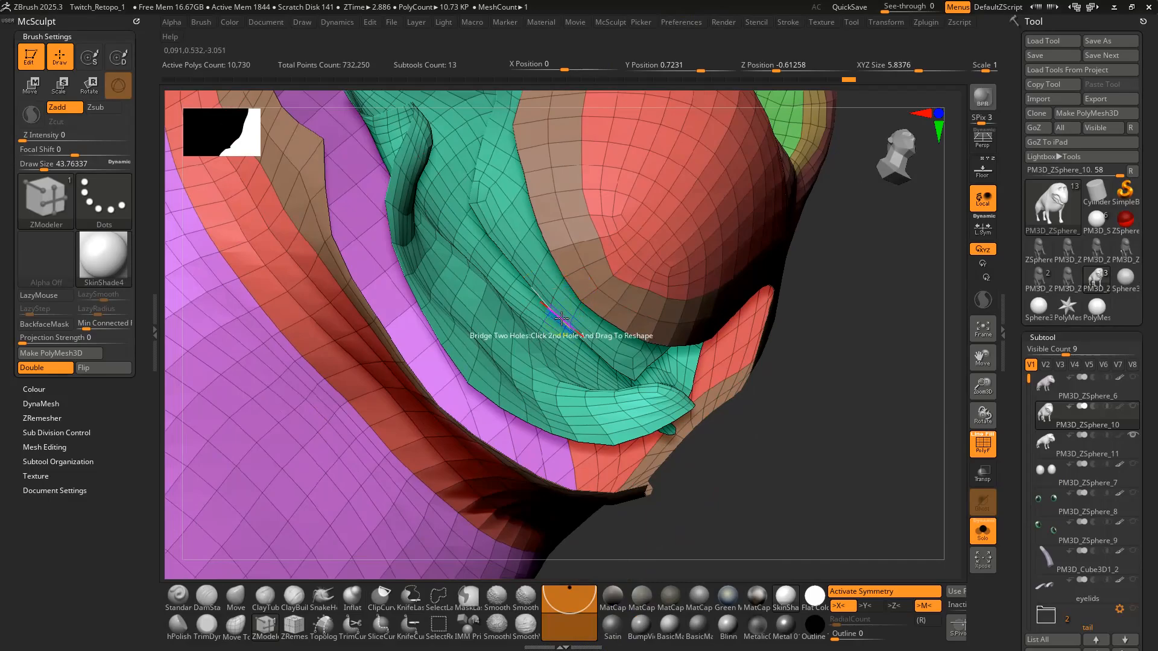
pyautogui.moveTo(559, 320); pyautogui.dragTo(571, 313, button='right')
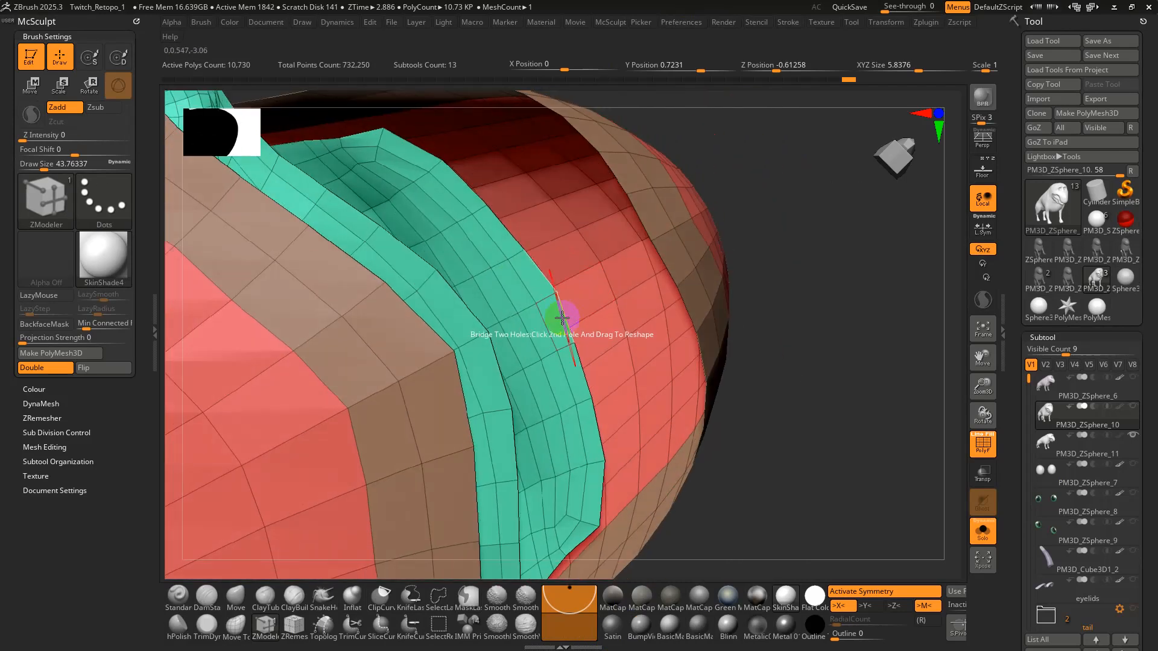
pyautogui.click(562, 318)
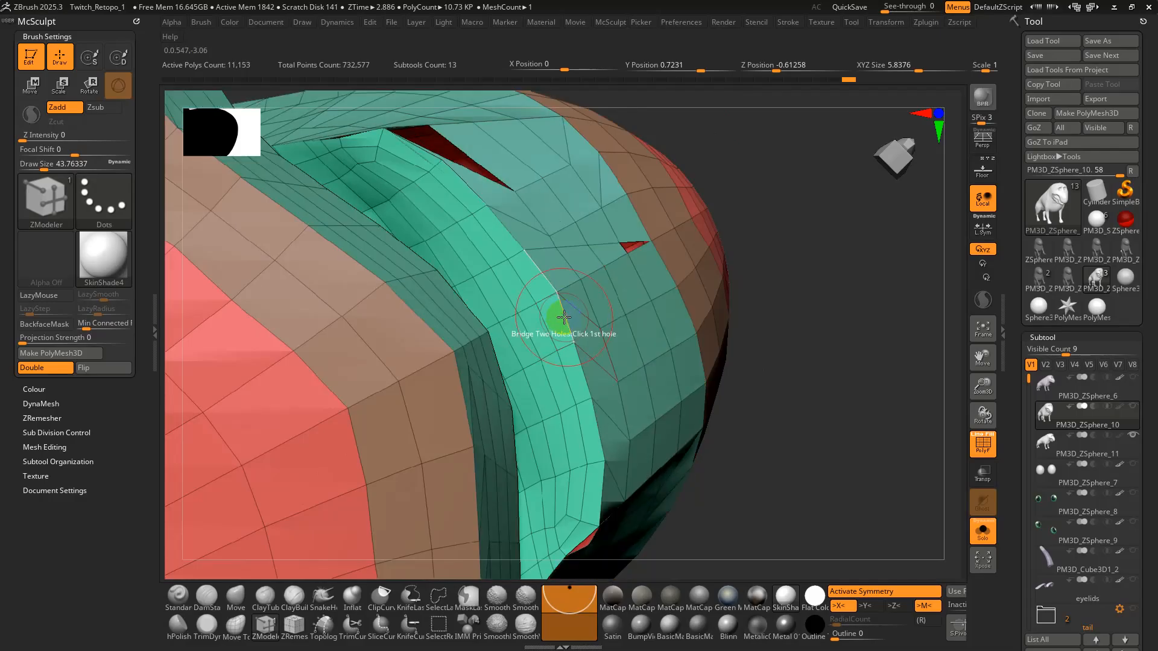
pyautogui.moveTo(561, 316)
pyautogui.mouseDown(button='right')
pyautogui.moveTo(563, 359)
pyautogui.moveTo(551, 271)
pyautogui.mouseUp(button='right')
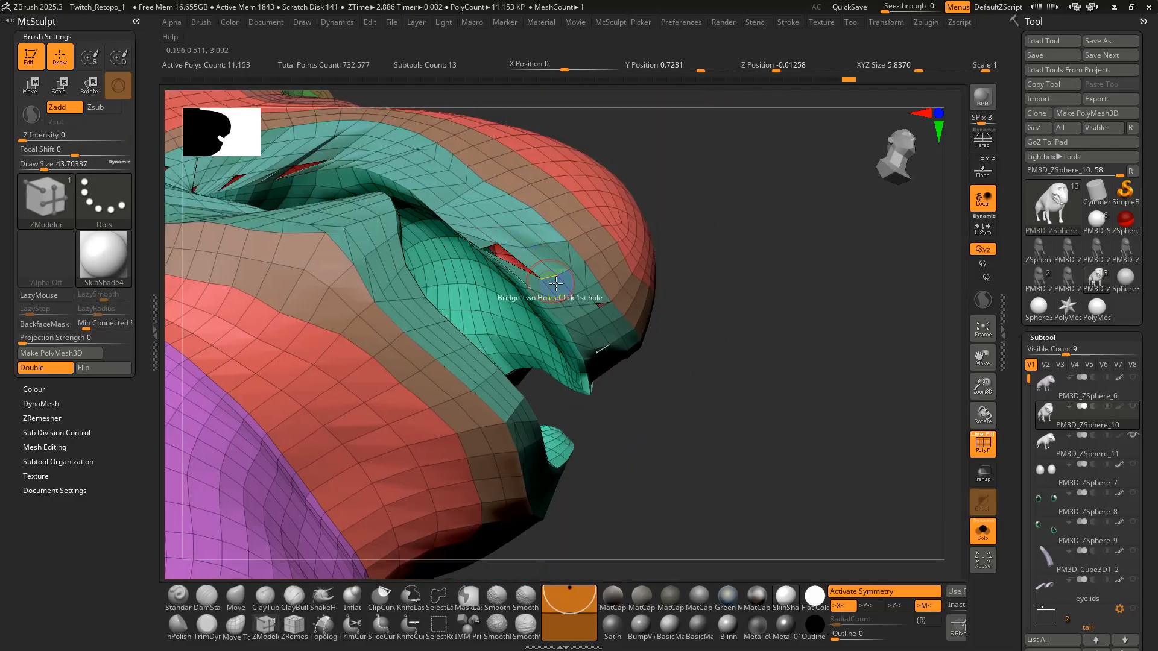
pyautogui.moveTo(597, 385)
pyautogui.mouseDown(button='right')
pyautogui.moveTo(638, 406)
pyautogui.moveTo(666, 374)
pyautogui.moveTo(614, 410)
pyautogui.moveTo(612, 445)
pyautogui.moveTo(621, 361)
pyautogui.moveTo(673, 363)
pyautogui.mouseUp(button='right')
pyautogui.hotkey('ctrl', 'z')
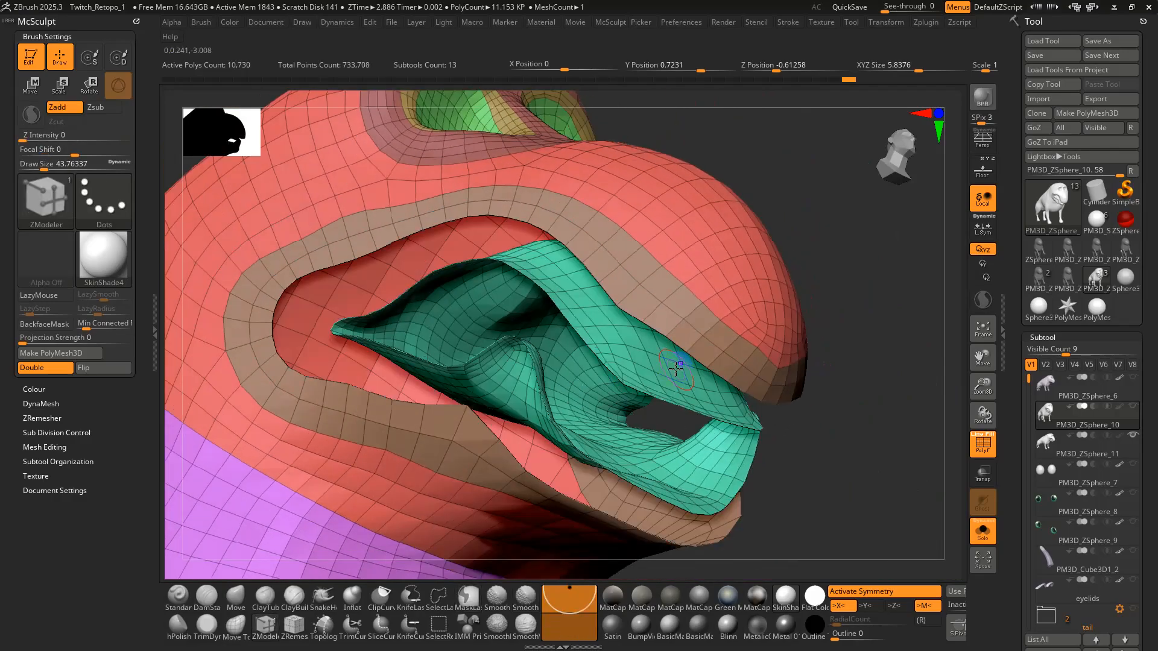
# Set the ZModeler edge action to Extrude with the EdgeLoop target.
pyautogui.moveTo(707, 411); pyautogui.dragTo(629, 386, button='right')
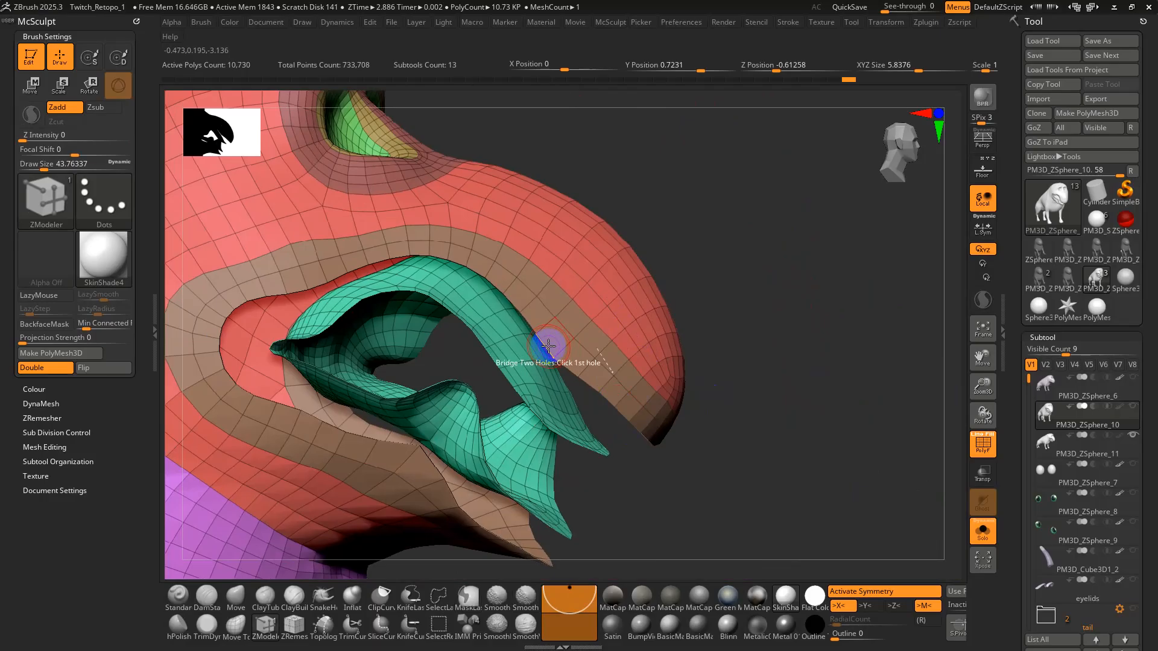
pyautogui.press('space')
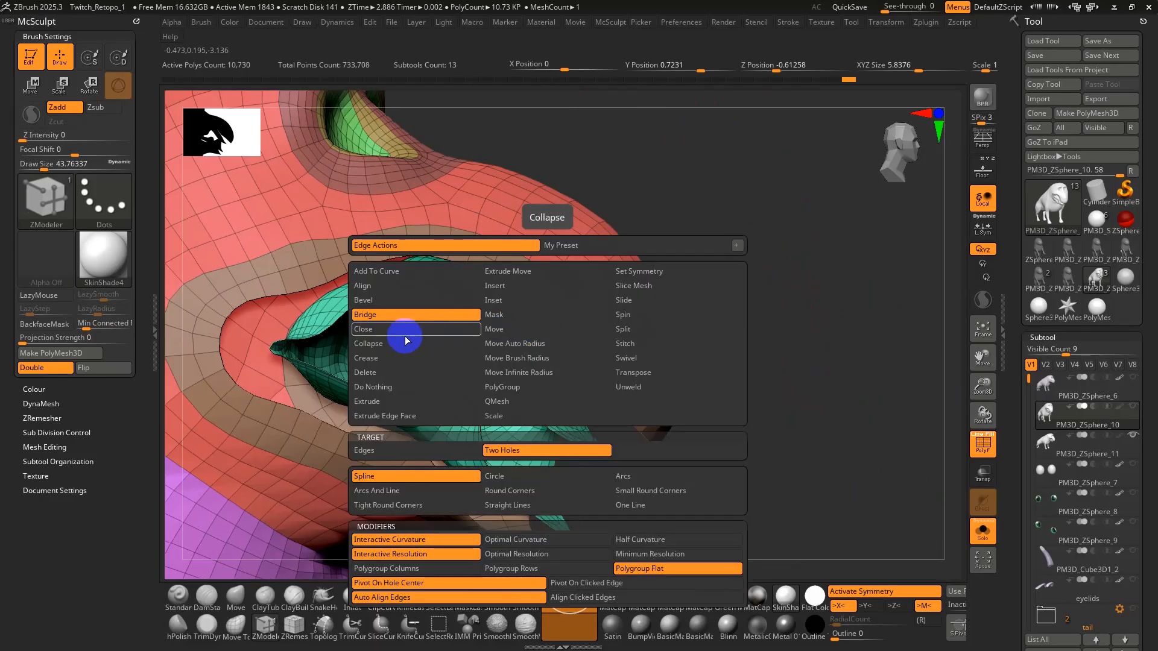
pyautogui.click(387, 401)
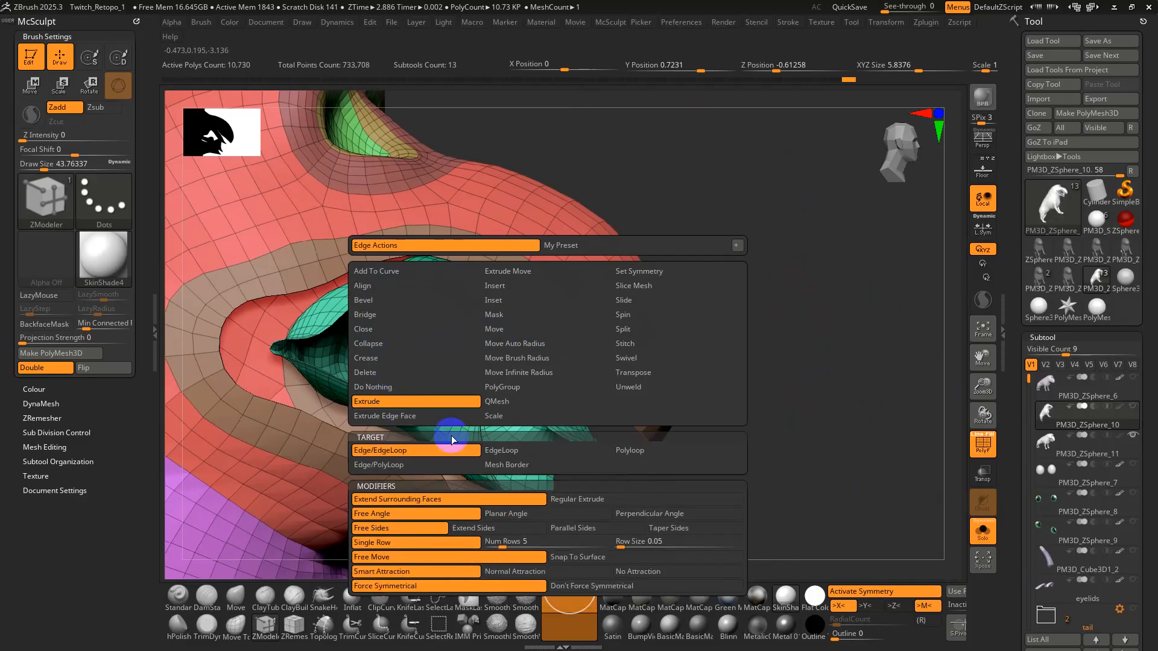
pyautogui.click(490, 452)
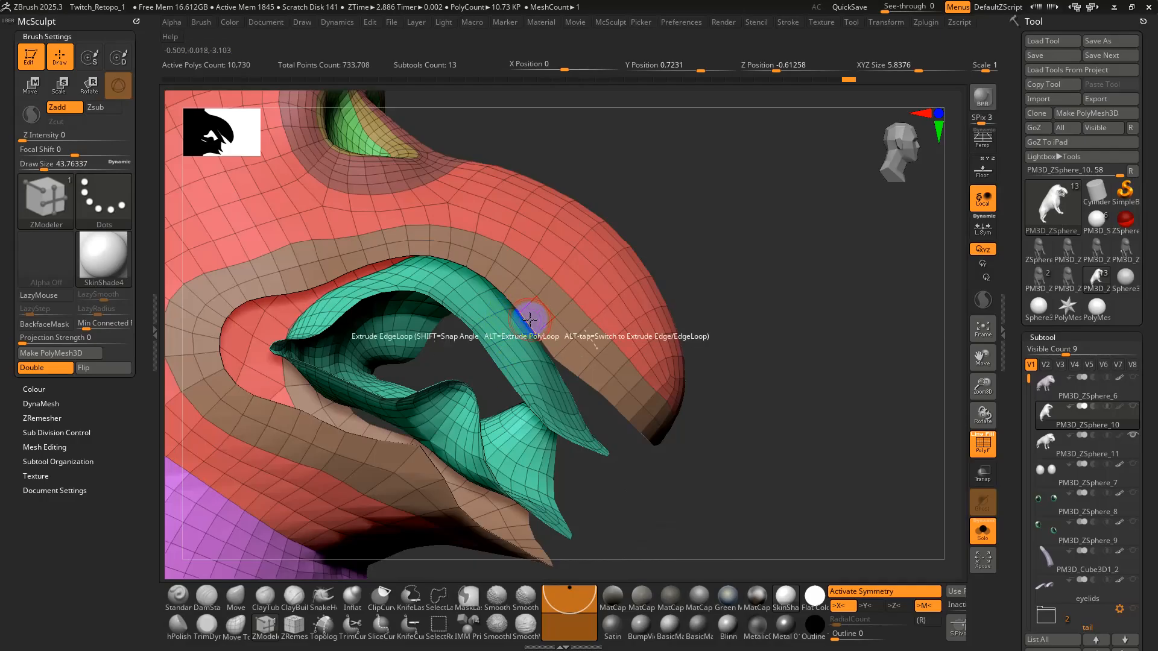
# Change the Extrude target to Edge/EdgeLoop.
pyautogui.moveTo(530, 319); pyautogui.dragTo(564, 355, button='right')
pyautogui.press('space')
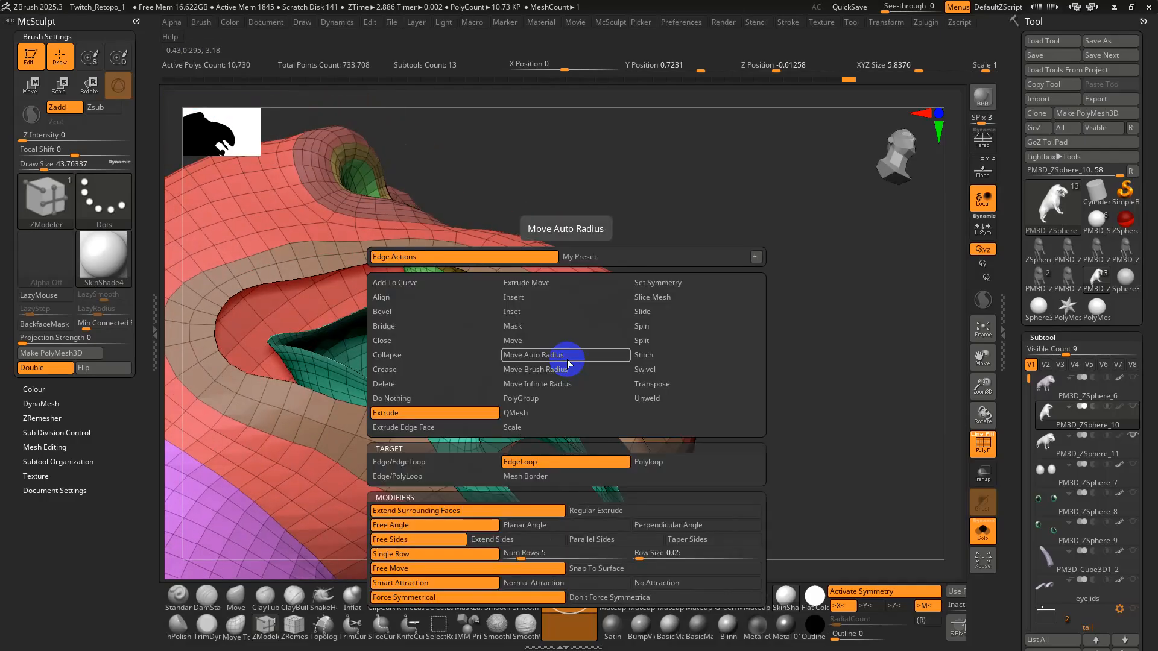
pyautogui.click(431, 462)
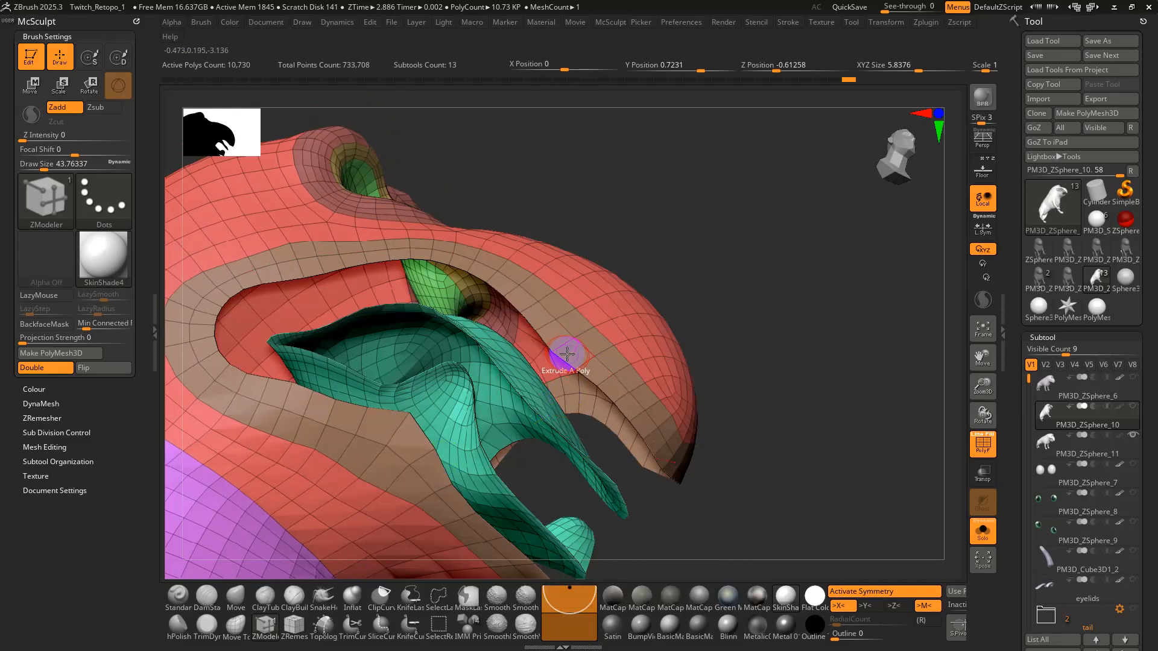
# Delete the hidden geometry from the head mesh, keeping only the visible polygons.
pyautogui.moveTo(651, 458); pyautogui.dragTo(685, 483)
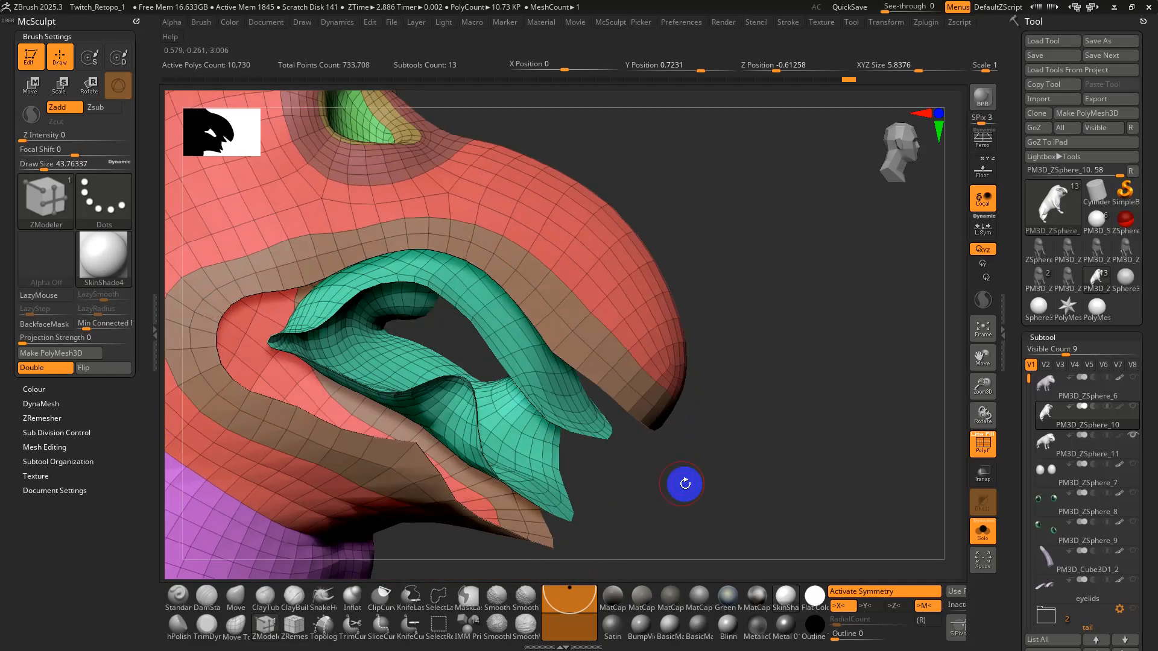
pyautogui.keyDown('ctrl'); pyautogui.keyDown('shift'); pyautogui.click(682, 482); pyautogui.keyUp('shift'); pyautogui.keyUp('ctrl')
pyautogui.hotkey('ctrl', 'z')
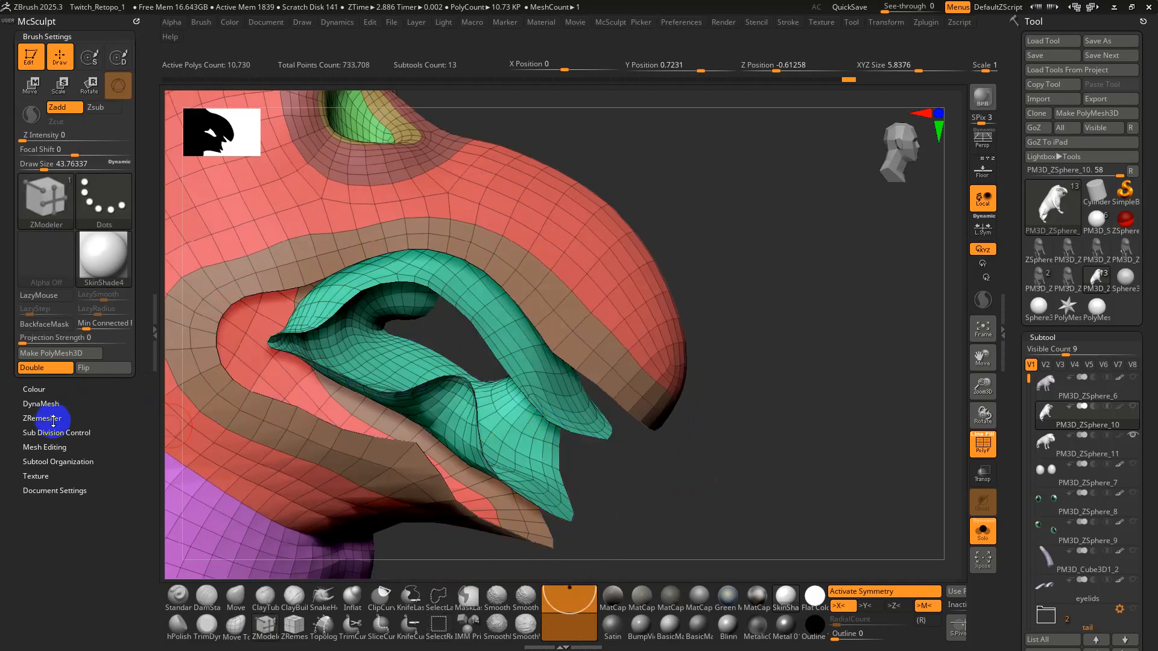
pyautogui.click(47, 447)
pyautogui.click(100, 449)
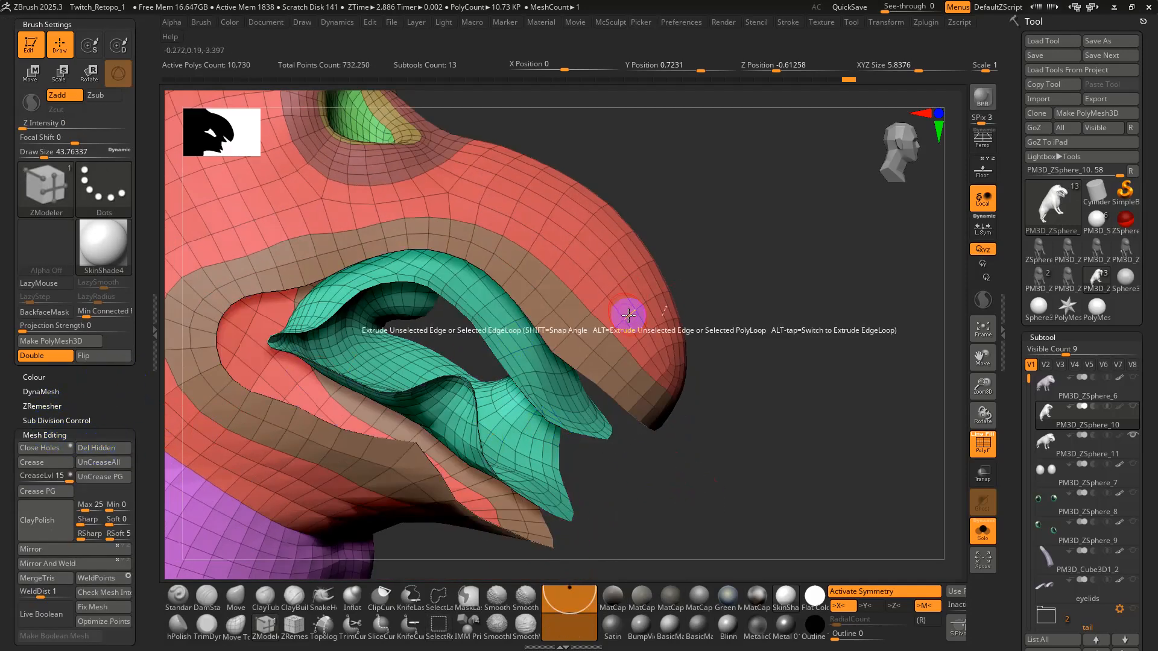
# Set the Extrude target to EdgeLoop and extrude the brown lip border inward over the green mouth interior.
pyautogui.moveTo(620, 316); pyautogui.dragTo(583, 346, button='right')
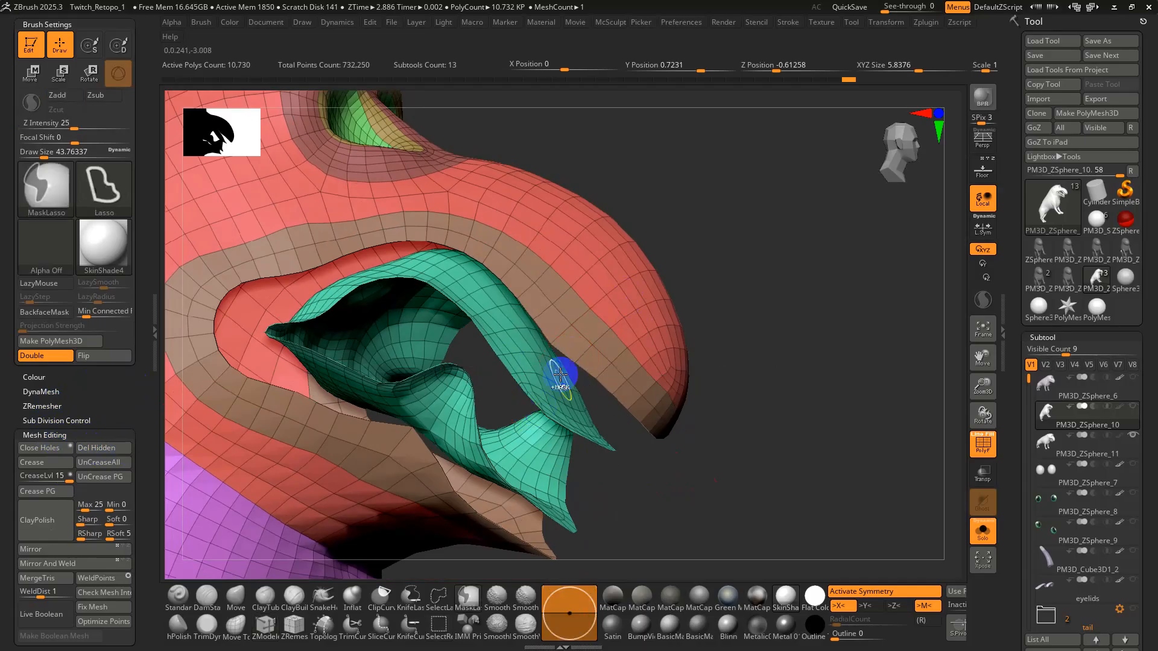
pyautogui.press('space')
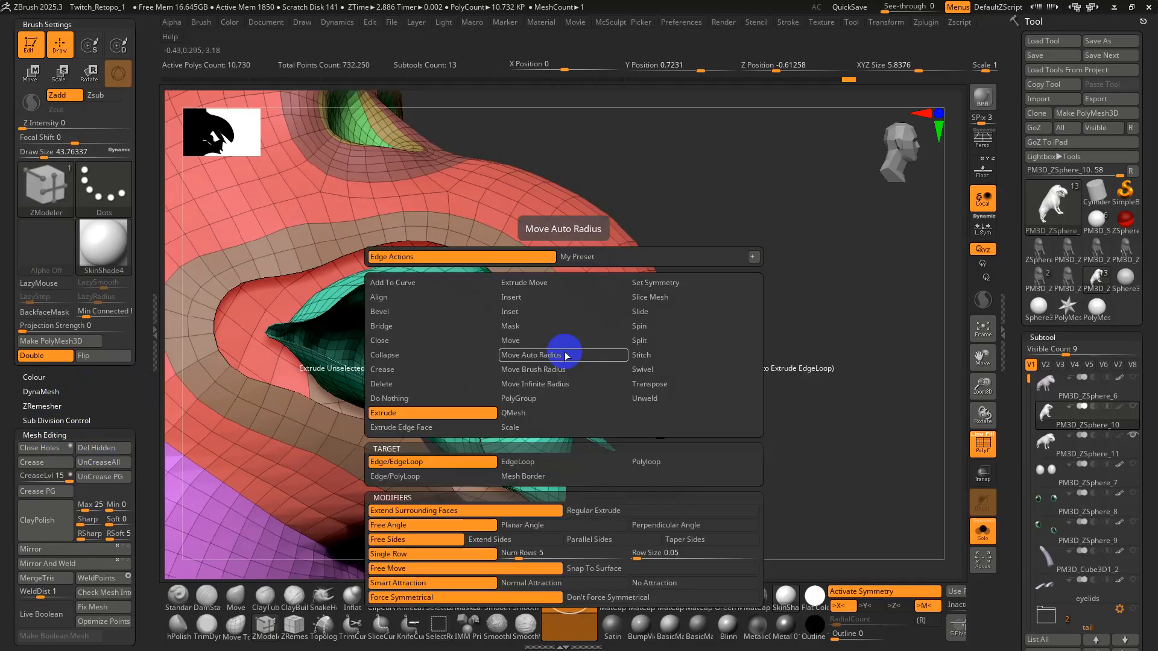
pyautogui.click(536, 464)
pyautogui.moveTo(563, 353); pyautogui.dragTo(544, 392)
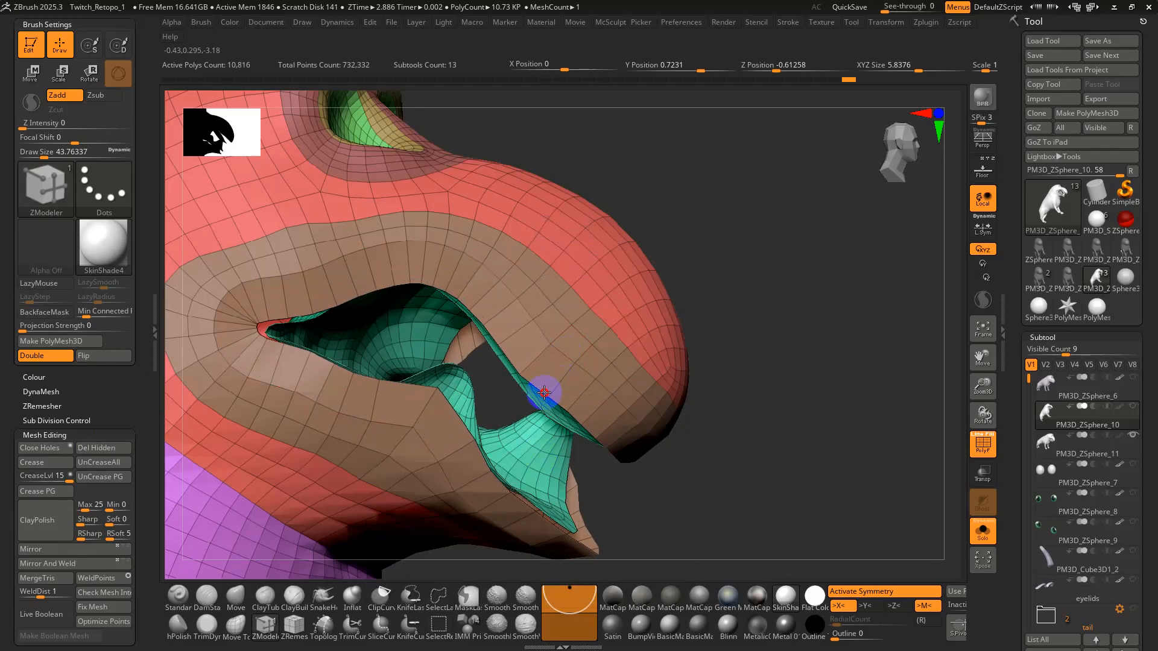
# Try extruding the lower lip's border loop inward over the green mouth interior, and undo the extrusion.
pyautogui.keyDown('alt'); pyautogui.moveTo(654, 445); pyautogui.dragTo(754, 356); pyautogui.keyUp('alt')
pyautogui.moveTo(769, 374); pyautogui.dragTo(721, 380)
pyautogui.moveTo(716, 380); pyautogui.dragTo(499, 367, button='right')
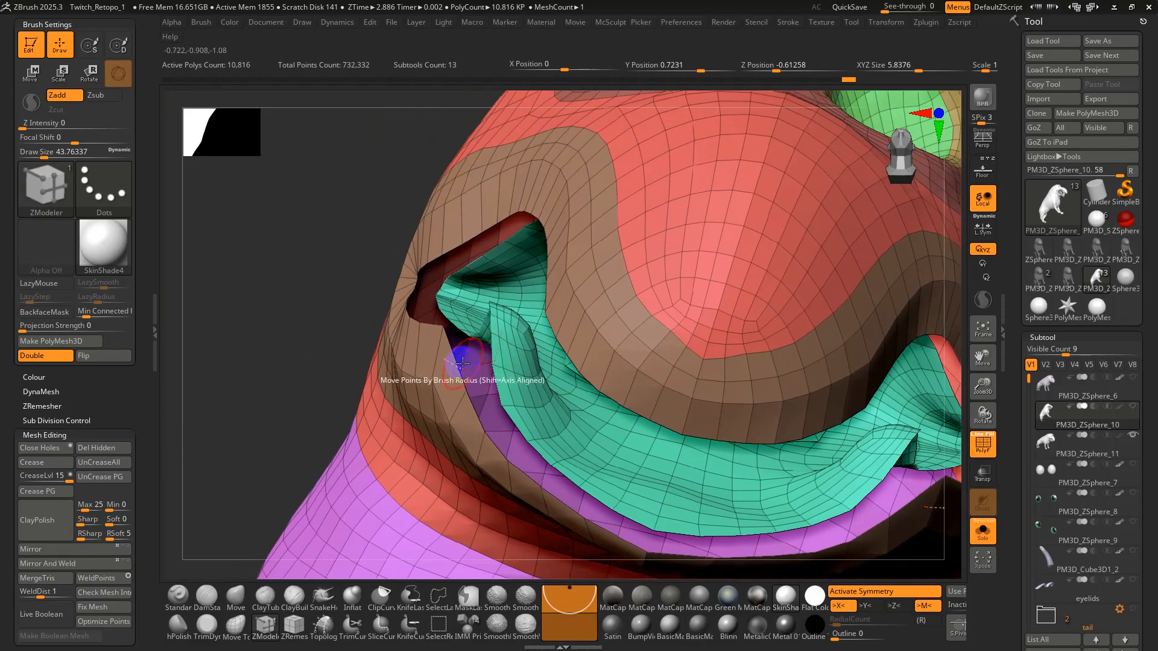
pyautogui.moveTo(453, 363); pyautogui.dragTo(498, 341)
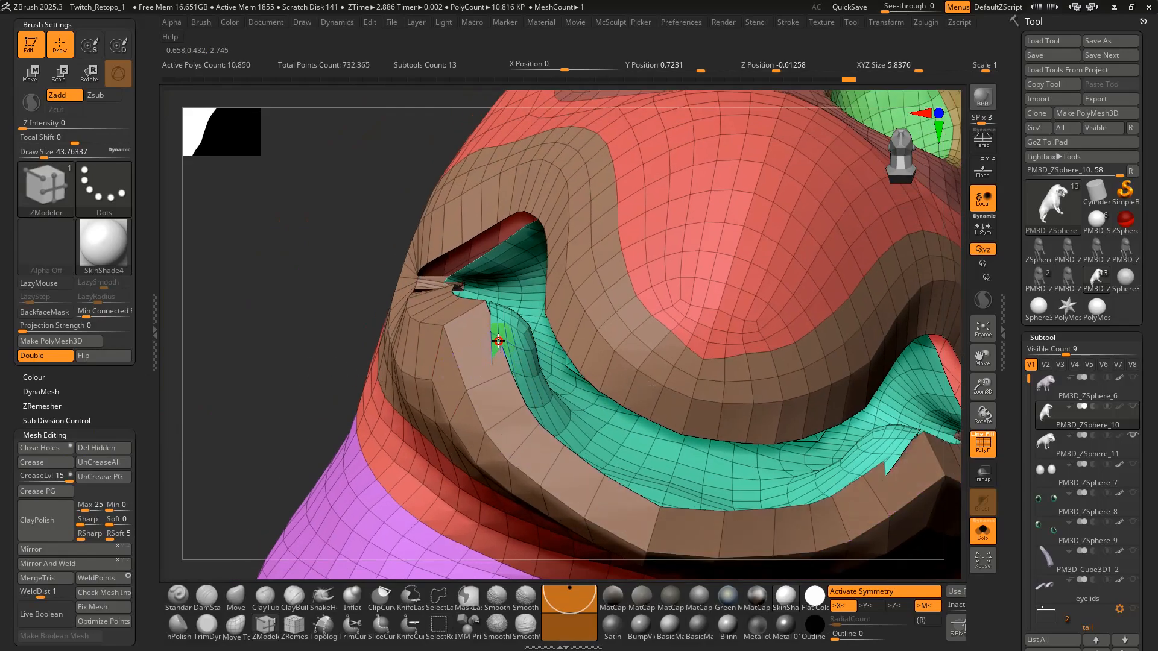
pyautogui.moveTo(502, 340); pyautogui.dragTo(553, 304, button='right')
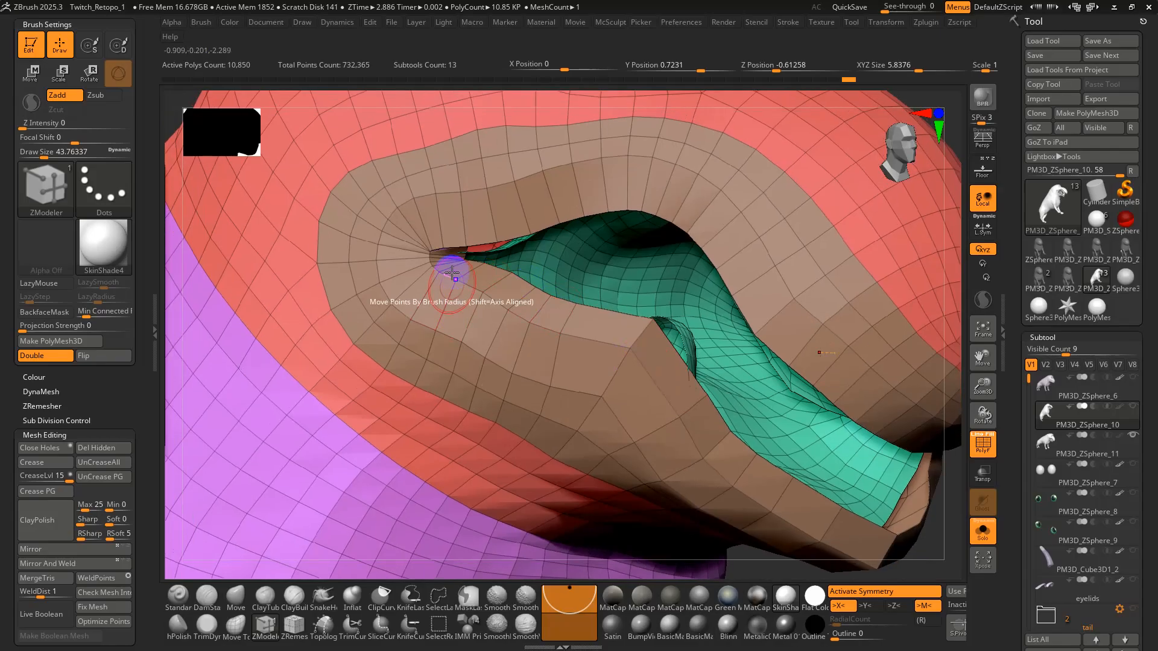
pyautogui.hotkey('ctrl', 'z')
pyautogui.hotkey('ctrl', 'shift', 'z')
pyautogui.hotkey('ctrl', 'z')
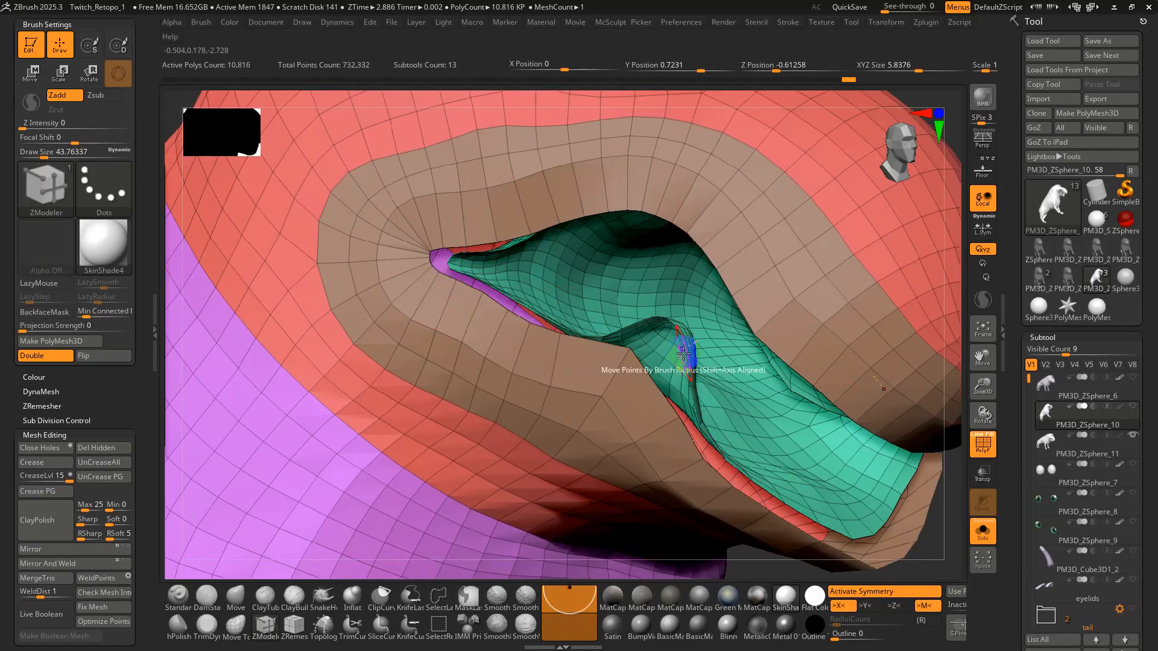
# Extrude the lower and upper lip border loops further into the mouth.
pyautogui.moveTo(684, 347); pyautogui.dragTo(559, 355, button='right')
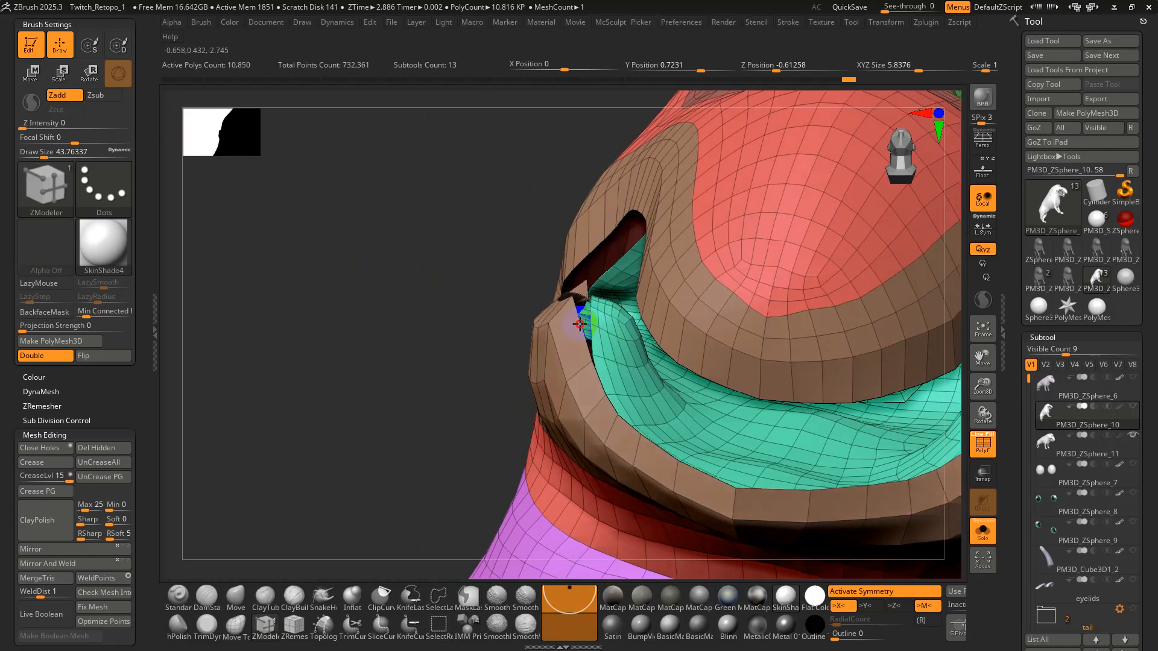
pyautogui.moveTo(583, 335); pyautogui.dragTo(494, 232, button='right')
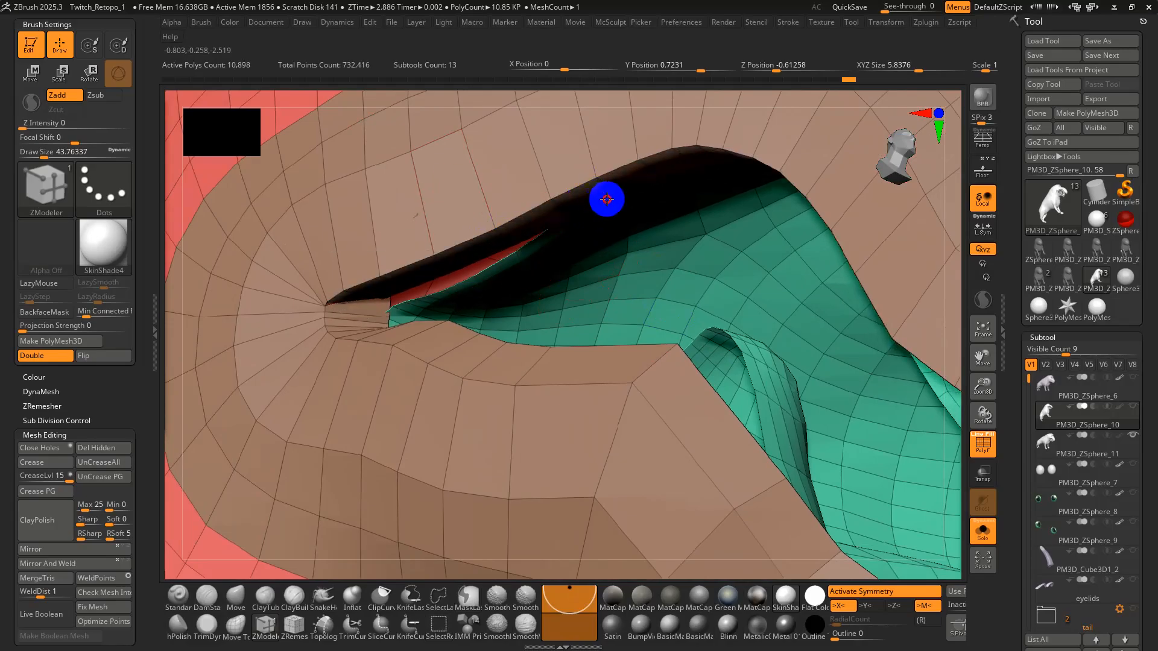
# Hide the green mouth interior polygroup to expose the extruded lip geometry at the mouth corner.
pyautogui.moveTo(610, 244); pyautogui.dragTo(596, 291, button='right')
pyautogui.keyDown('ctrl'); pyautogui.keyDown('shift'); pyautogui.click(659, 438); pyautogui.keyUp('shift'); pyautogui.keyUp('ctrl')
pyautogui.keyDown('ctrl'); pyautogui.keyDown('shift'); pyautogui.click(658, 438); pyautogui.keyUp('shift'); pyautogui.keyUp('ctrl')
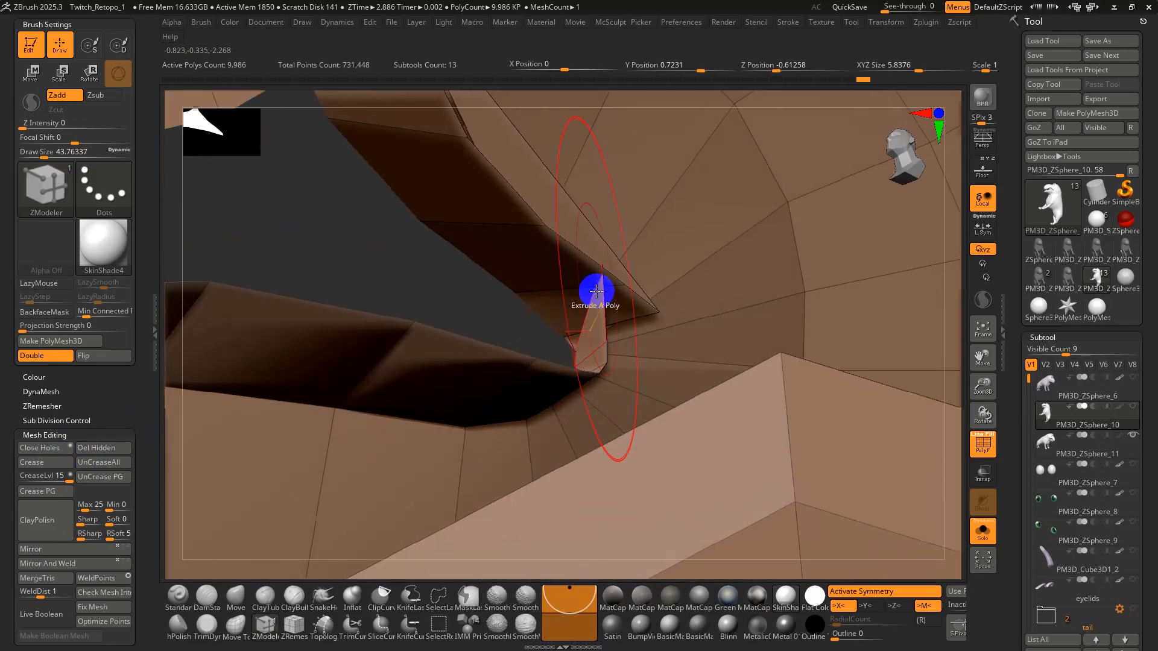
# Nudge the stray overlapping point near the mouth corner using the Move brush at a draw size of about 12.9.
pyautogui.click(236, 597)
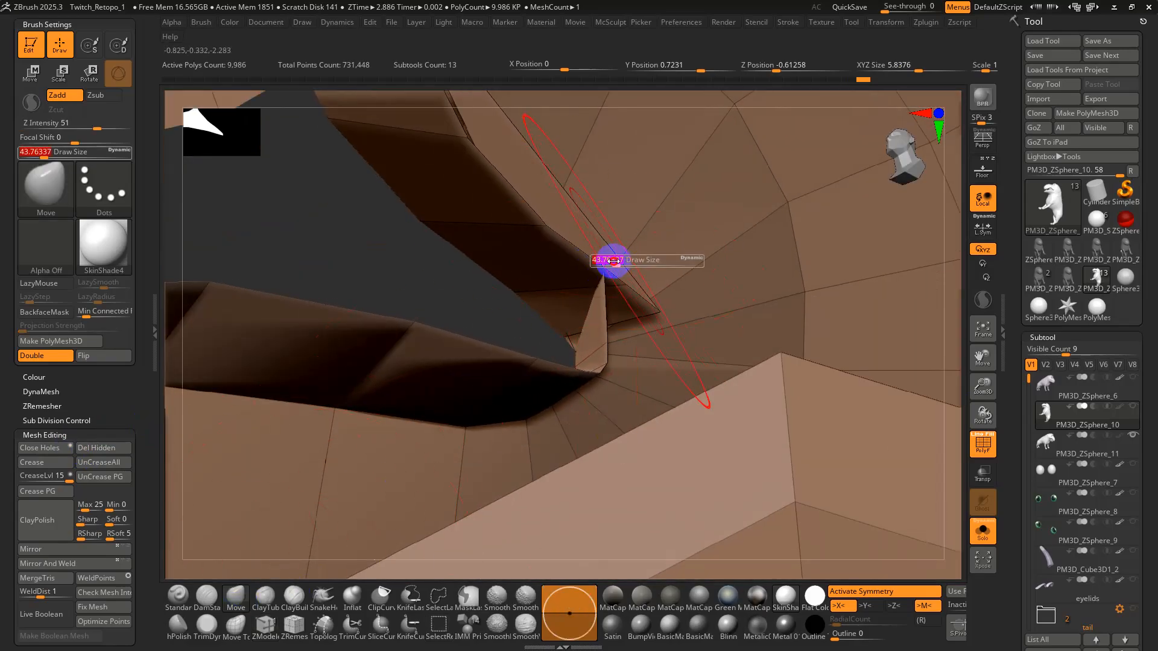
pyautogui.moveTo(614, 261); pyautogui.dragTo(607, 257)
pyautogui.moveTo(594, 350); pyautogui.dragTo(559, 303, button='right')
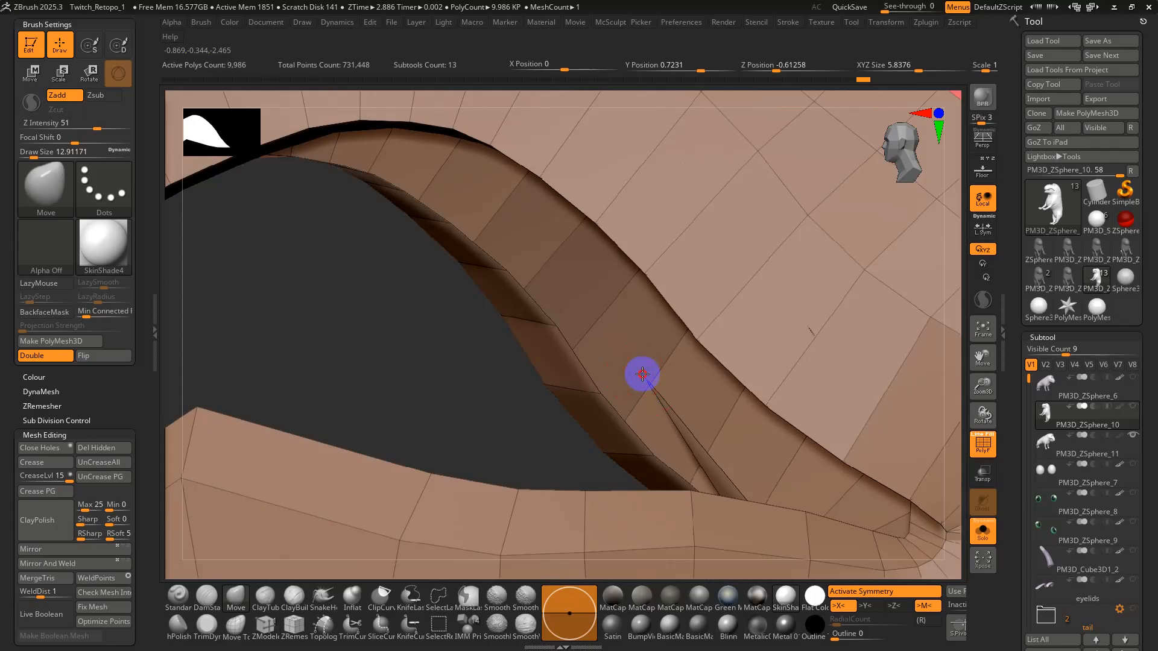
pyautogui.moveTo(720, 504); pyautogui.dragTo(663, 458, button='right')
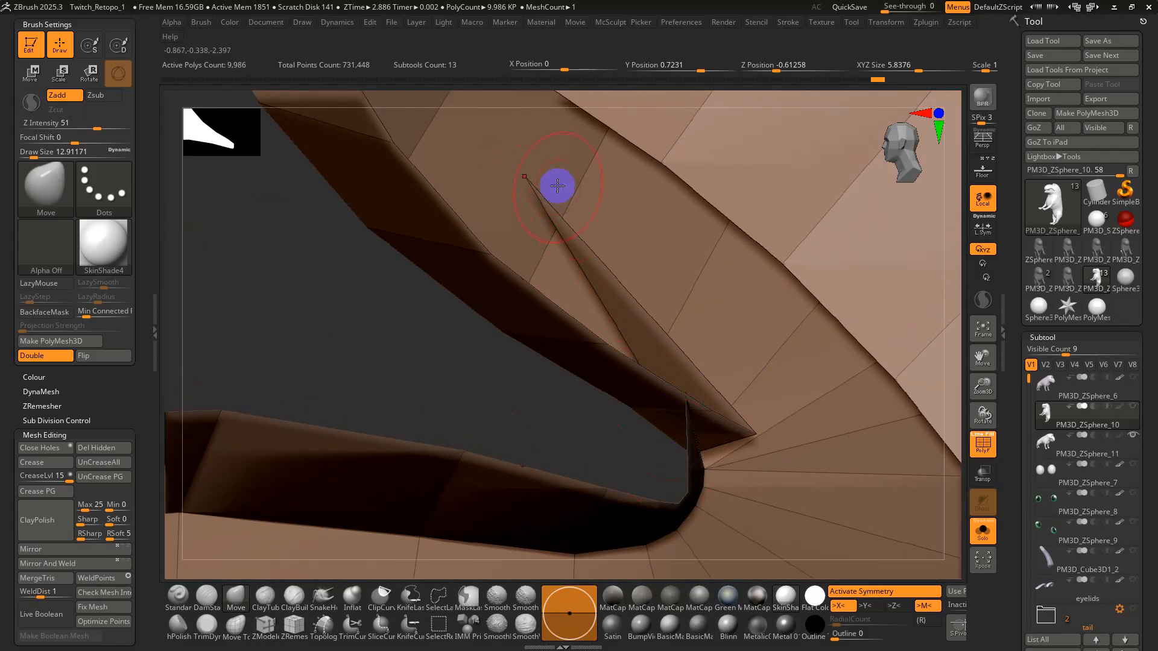
pyautogui.moveTo(524, 176); pyautogui.dragTo(533, 182)
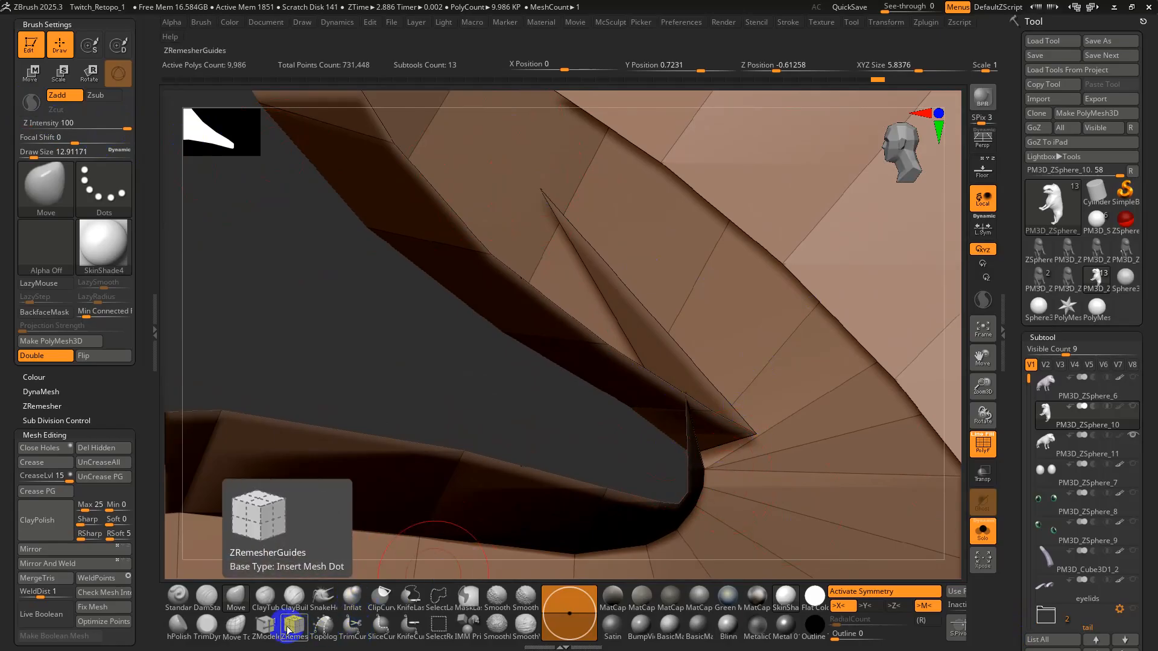
# Stitch the stray spike point at the mouth corner to the neighbouring lip point using ZModeler's Stitch point action.
pyautogui.click(265, 627)
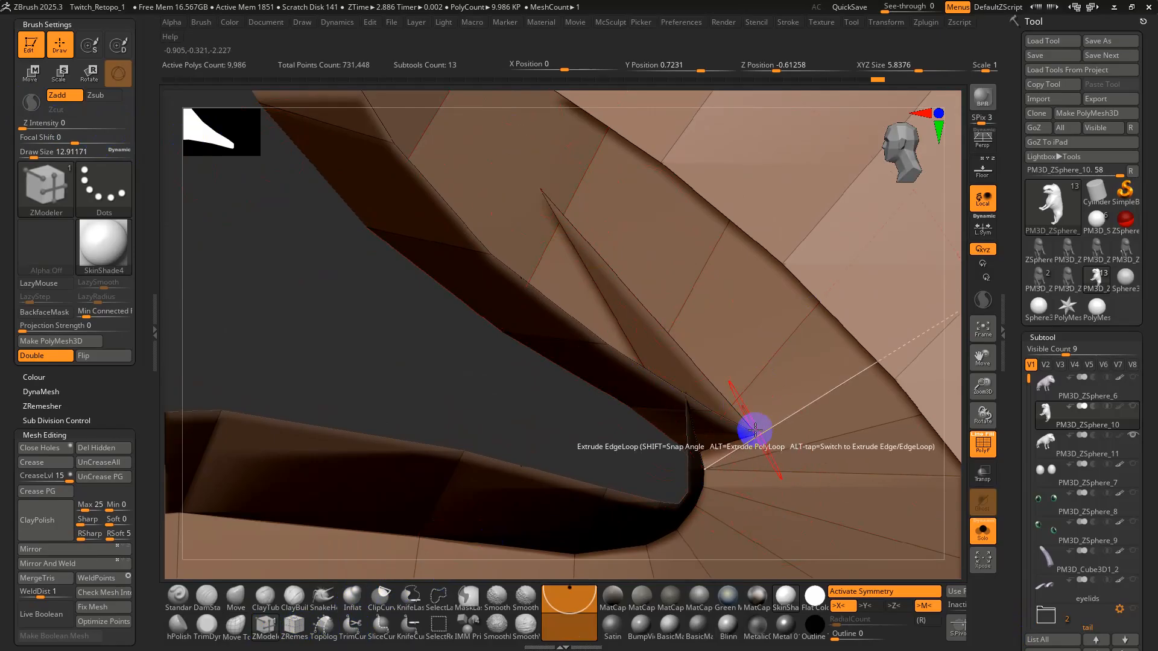
pyautogui.press('space')
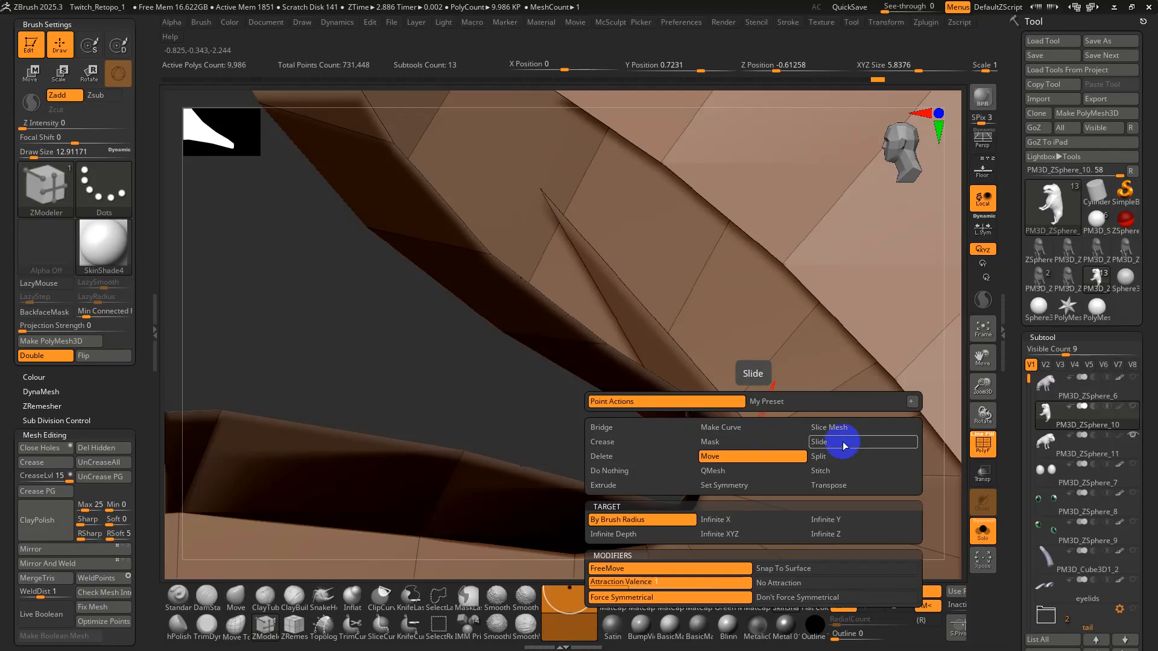
pyautogui.click(819, 464)
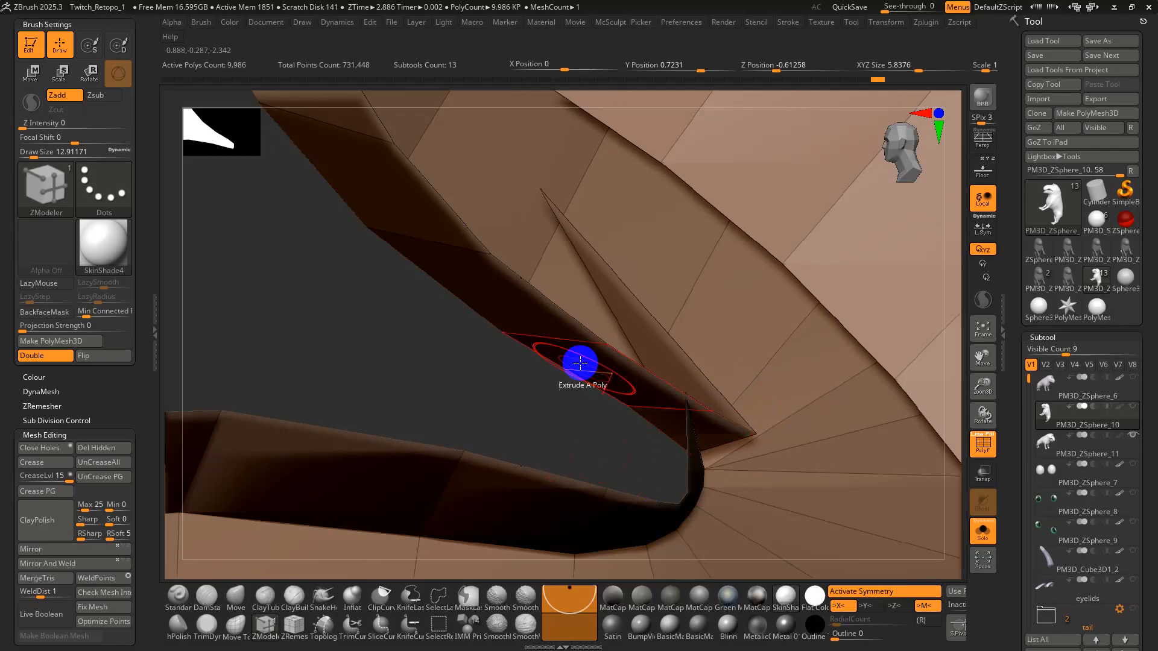
pyautogui.press('s')
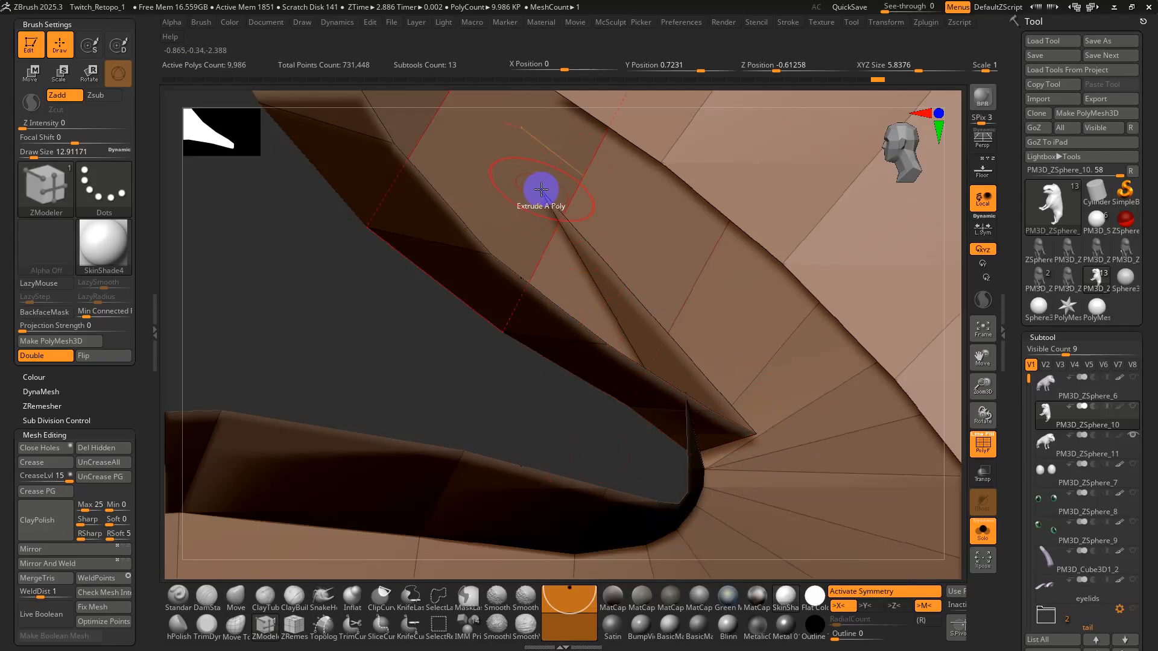
pyautogui.click(543, 193)
pyautogui.moveTo(543, 193)
pyautogui.mouseDown(button='right')
pyautogui.moveTo(542, 181)
pyautogui.moveTo(546, 193)
pyautogui.mouseUp(button='right')
pyautogui.press('space')
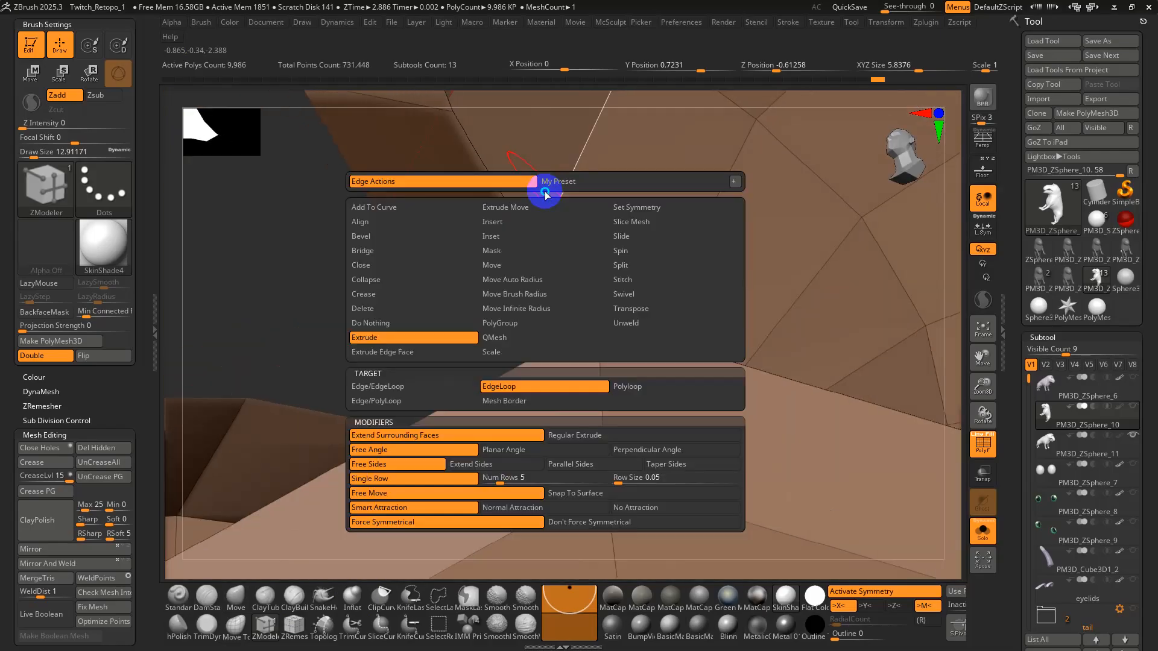
pyautogui.moveTo(551, 124); pyautogui.dragTo(574, 281, button='right')
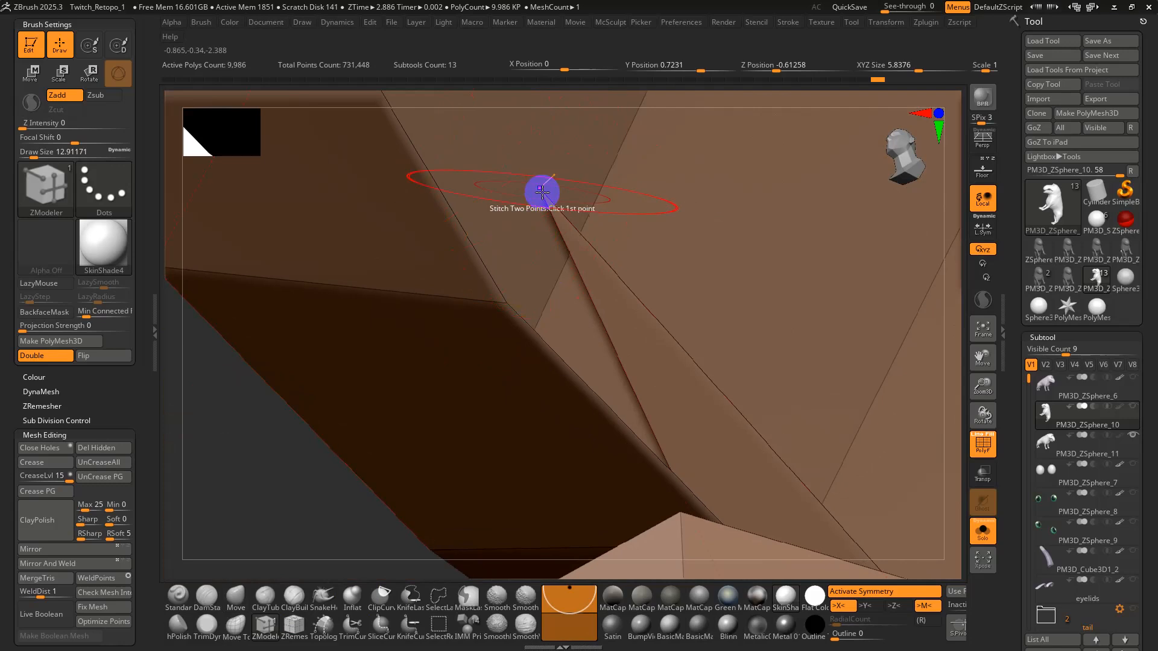
pyautogui.moveTo(542, 192); pyautogui.dragTo(357, 238, button='right')
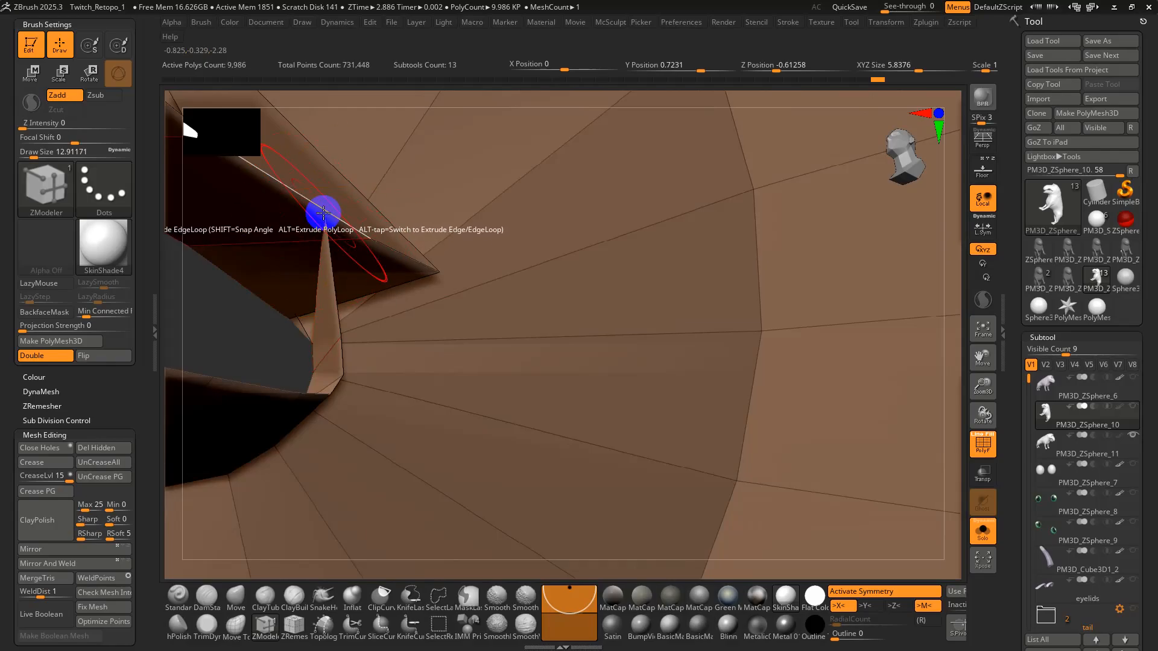
pyautogui.click(324, 217)
pyautogui.moveTo(324, 220)
pyautogui.mouseDown(button='right')
pyautogui.moveTo(333, 191)
pyautogui.moveTo(341, 229)
pyautogui.mouseUp(button='right')
pyautogui.rightClick(345, 236)
pyautogui.moveTo(335, 180); pyautogui.dragTo(562, 263, button='right')
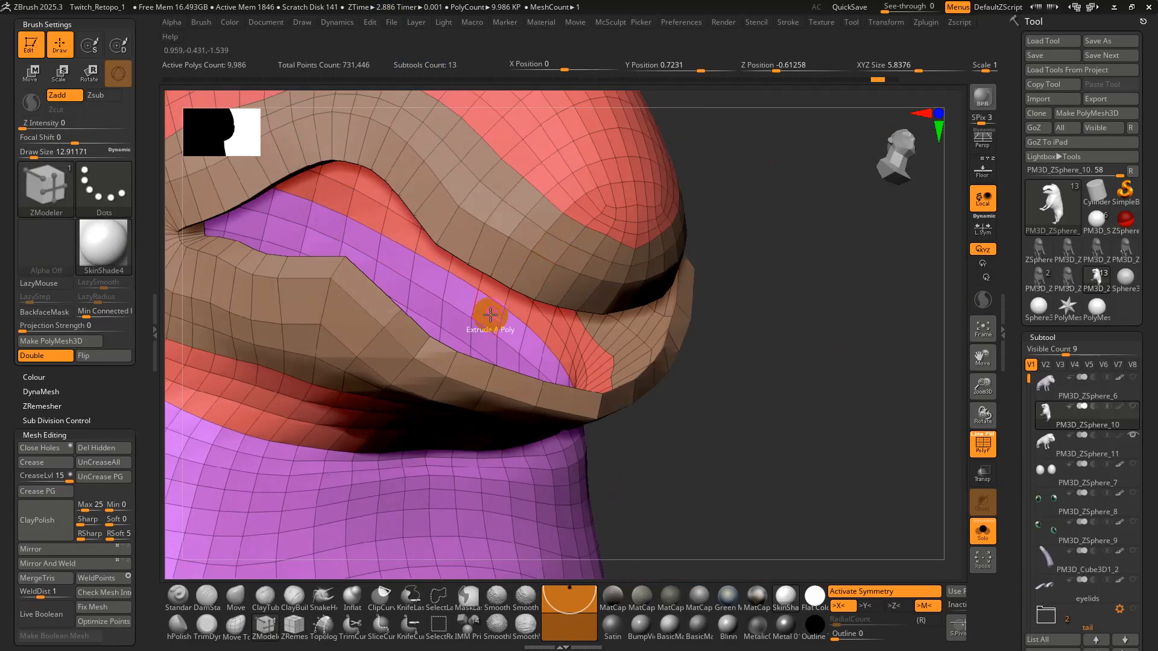
# Try closing the lower lip's open border with the Close edge action set to Convex Hole, and undo it.
pyautogui.rightClick(417, 328)
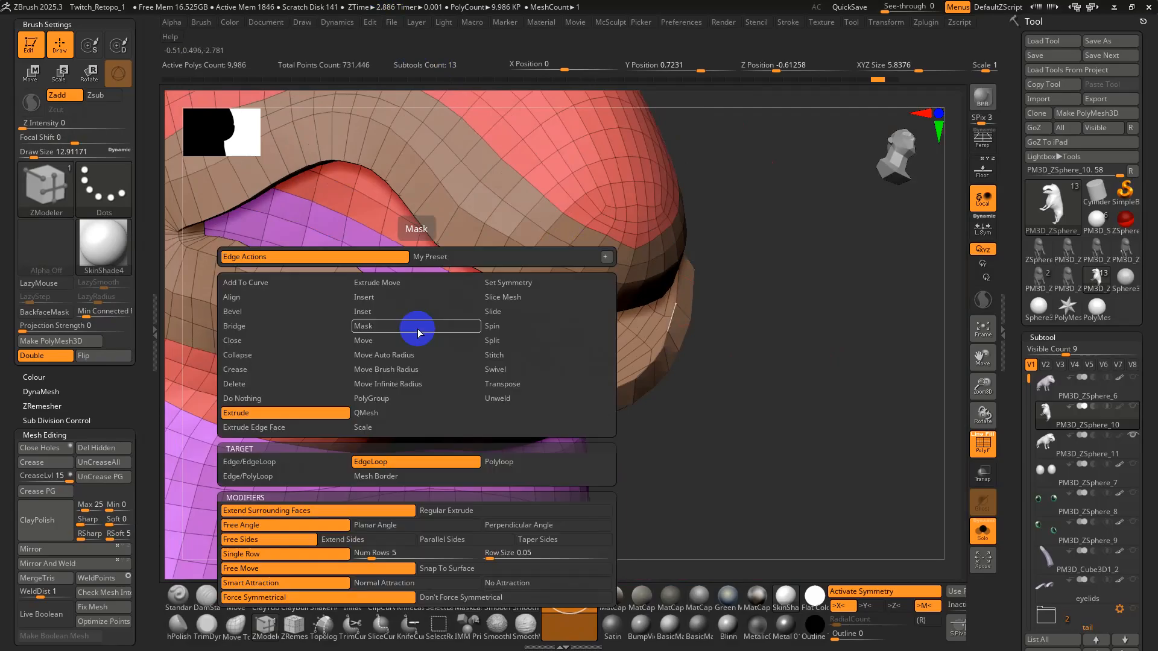
pyautogui.click(240, 341)
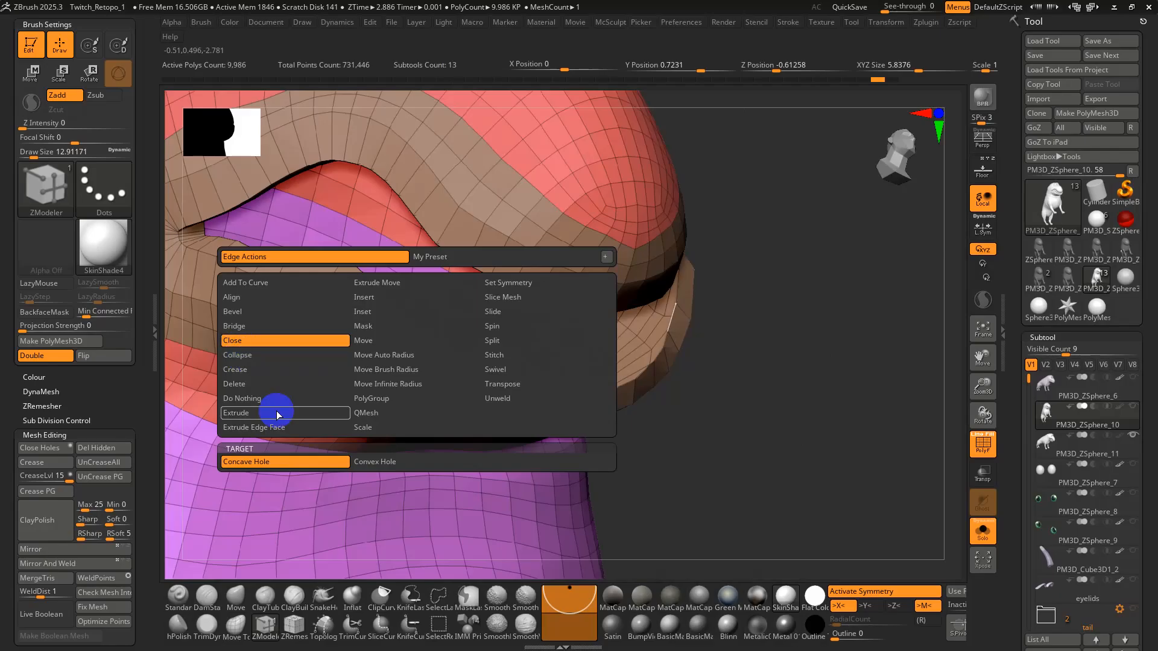
pyautogui.click(370, 455)
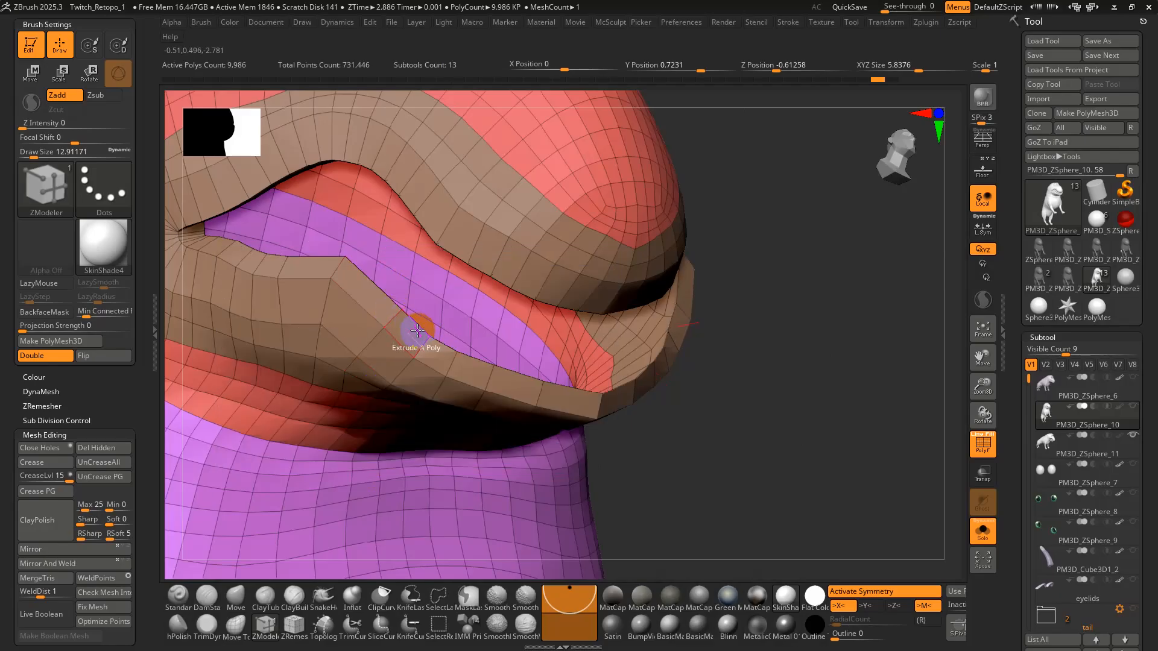
pyautogui.click(414, 324)
pyautogui.moveTo(421, 324)
pyautogui.mouseDown(button='right')
pyautogui.moveTo(443, 317)
pyautogui.moveTo(414, 336)
pyautogui.moveTo(388, 310)
pyautogui.moveTo(440, 305)
pyautogui.moveTo(481, 367)
pyautogui.moveTo(507, 371)
pyautogui.moveTo(362, 318)
pyautogui.mouseUp(button='right')
pyautogui.hotkey('ctrl', 'z')
pyautogui.moveTo(493, 281); pyautogui.dragTo(606, 310, button='right')
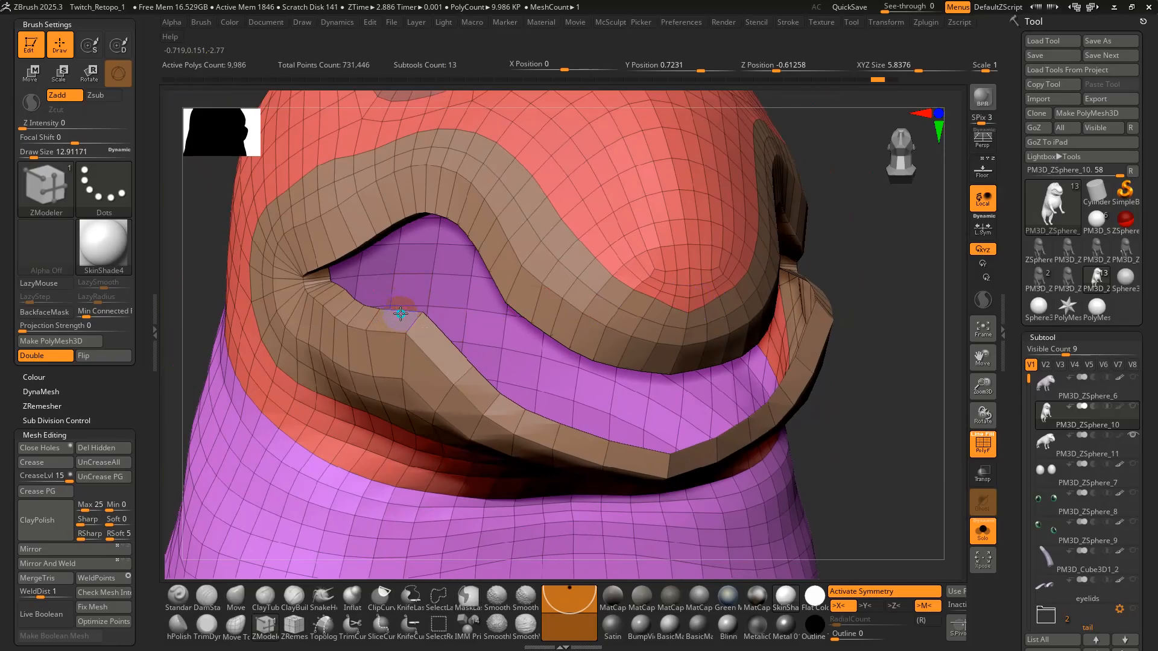
# Bridge the lip border edges at the two mouth corners using the Bridge edge action with the Edges target.
pyautogui.moveTo(401, 314)
pyautogui.mouseDown(button='right')
pyautogui.moveTo(392, 235)
pyautogui.moveTo(404, 207)
pyautogui.moveTo(414, 292)
pyautogui.moveTo(398, 324)
pyautogui.mouseUp(button='right')
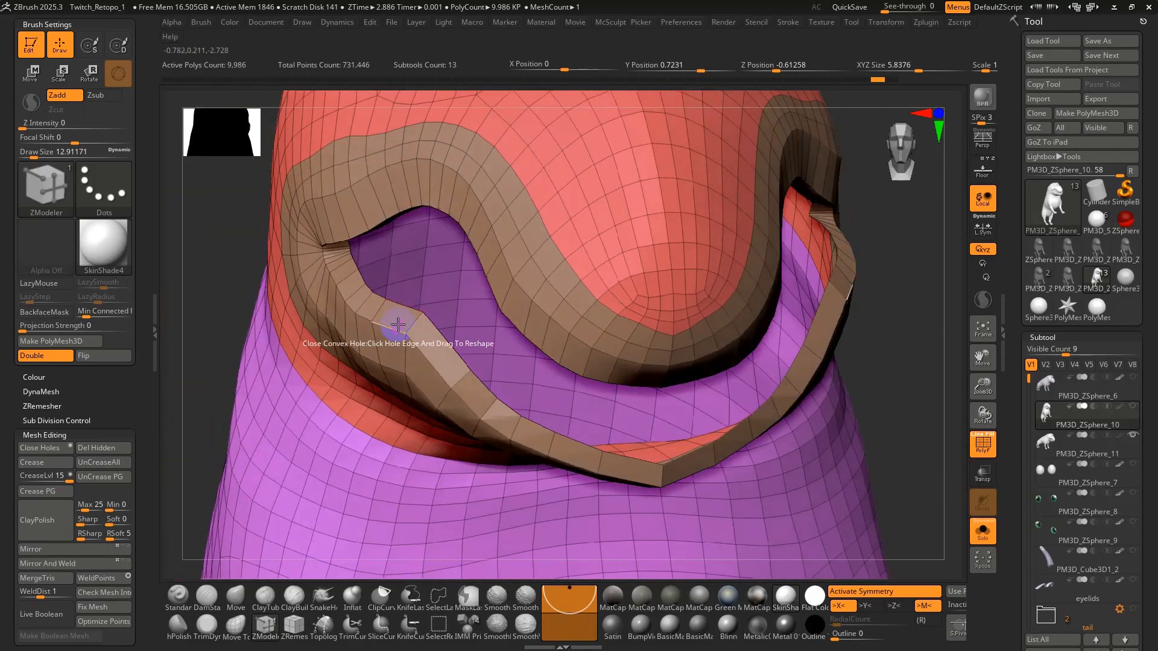
pyautogui.press('space')
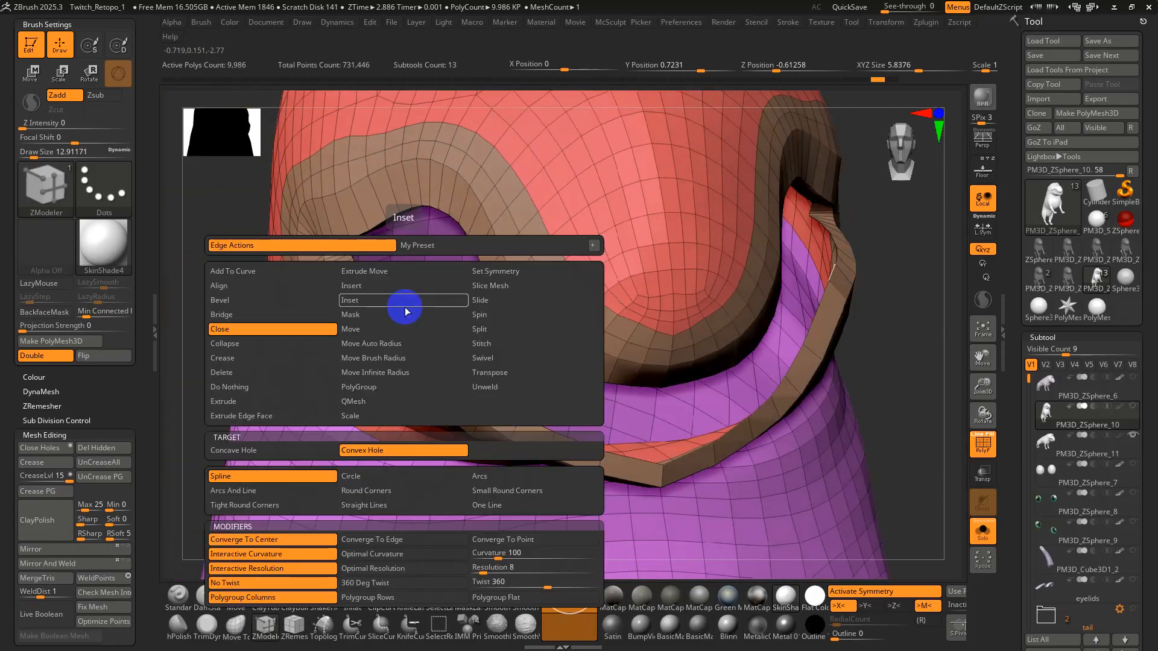
pyautogui.click(254, 313)
pyautogui.click(278, 451)
pyautogui.moveTo(314, 410); pyautogui.dragTo(395, 365, button='right')
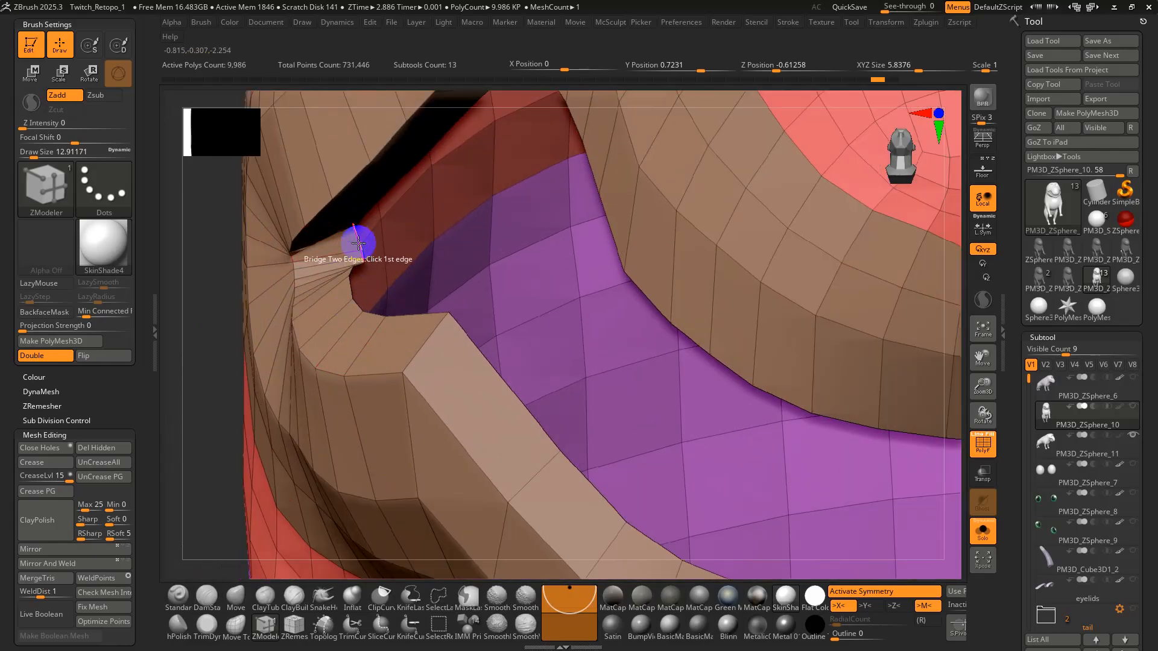
pyautogui.moveTo(358, 241); pyautogui.dragTo(320, 392, button='right')
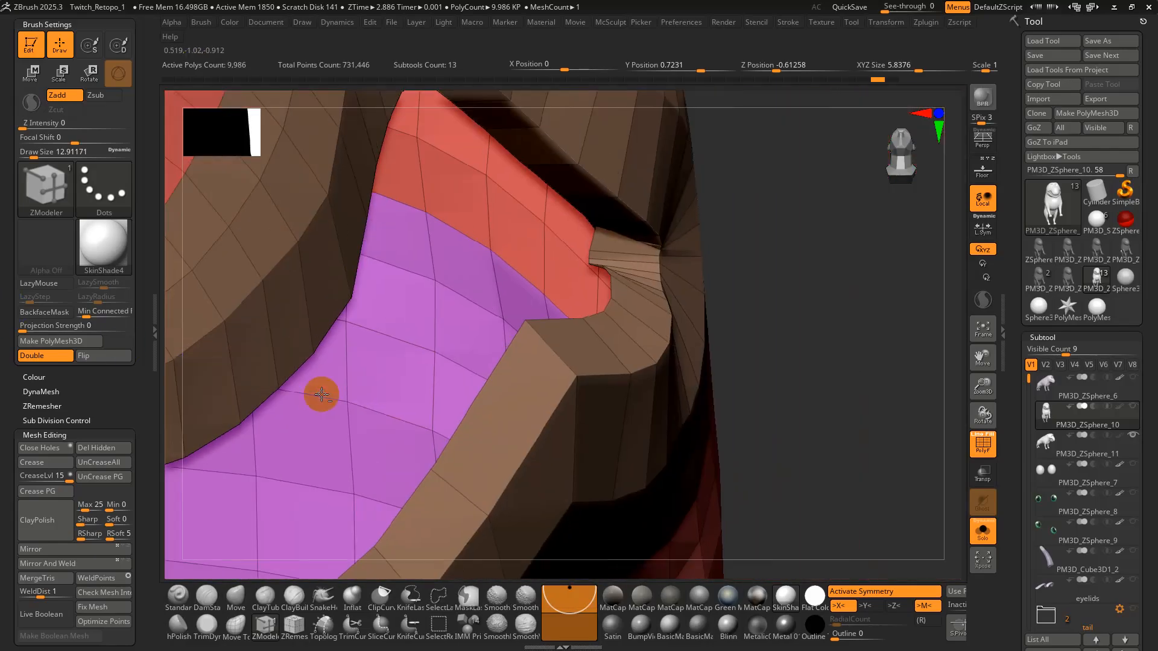
pyautogui.click(594, 241)
pyautogui.moveTo(594, 241); pyautogui.dragTo(624, 314, button='right')
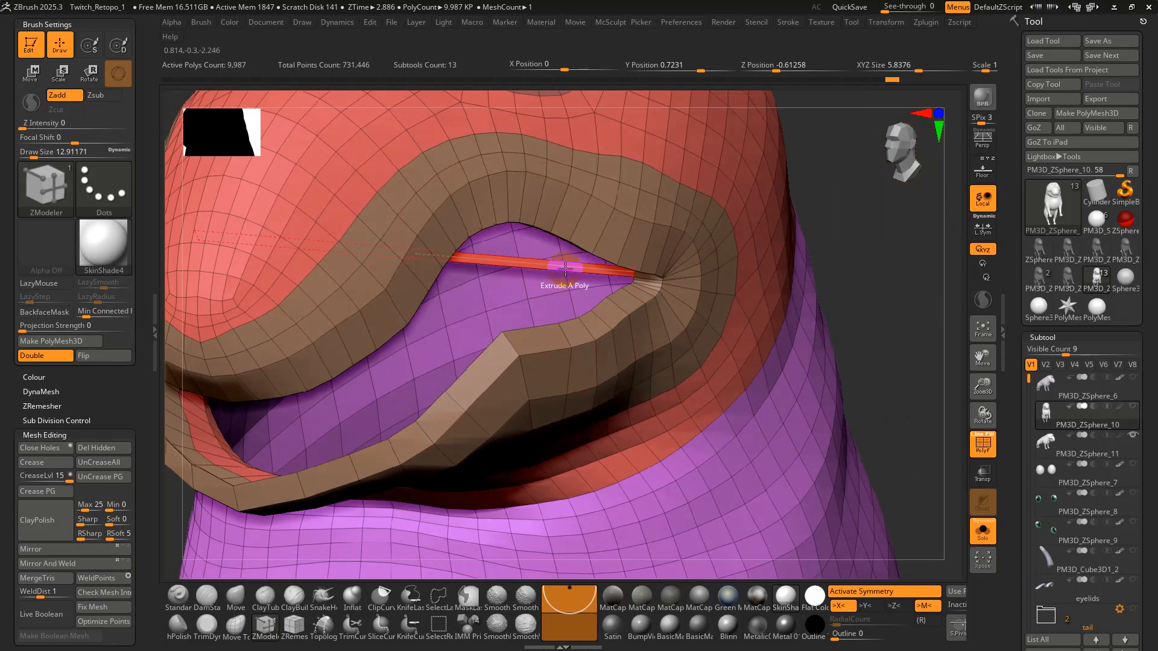
pyautogui.moveTo(561, 274)
pyautogui.mouseDown(button='right')
pyautogui.moveTo(530, 272)
pyautogui.moveTo(555, 283)
pyautogui.mouseUp(button='right')
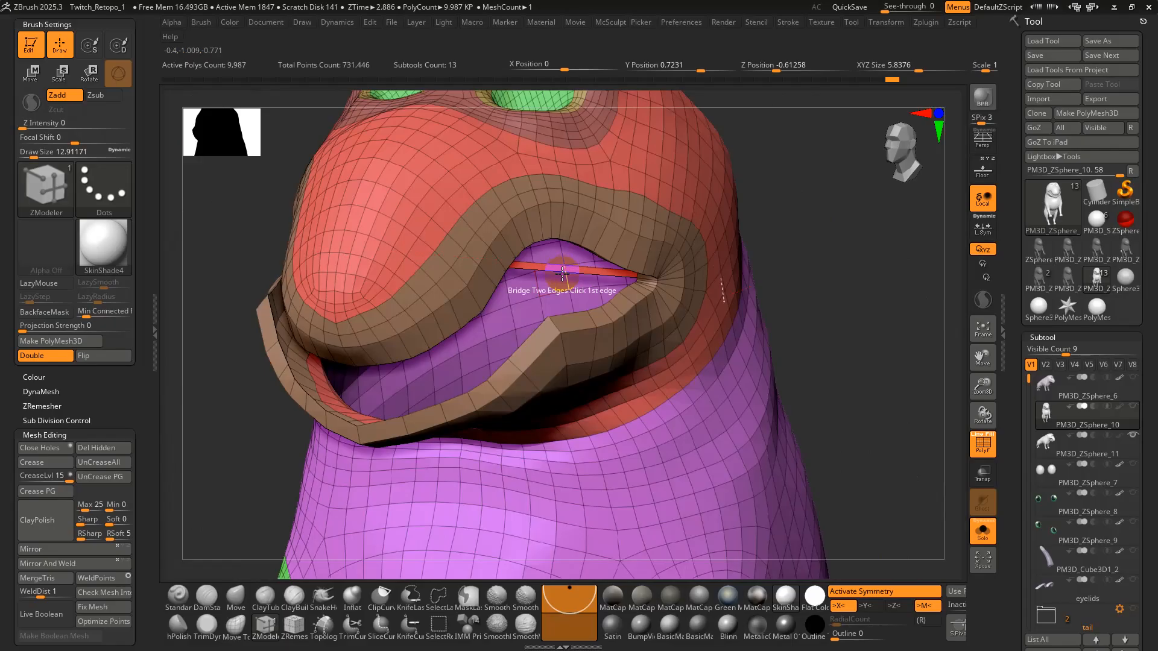
# Try closing the opening below the new bridge with the Close edge action set to Convex Hole.
pyautogui.press('space')
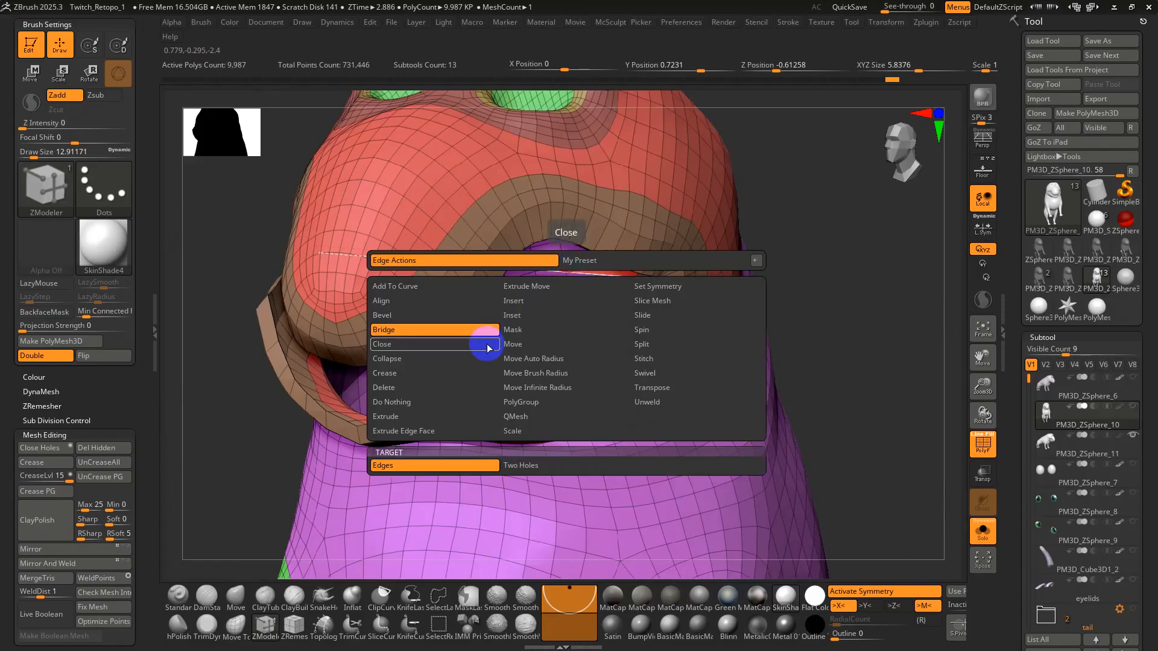
pyautogui.click(416, 349)
pyautogui.click(558, 468)
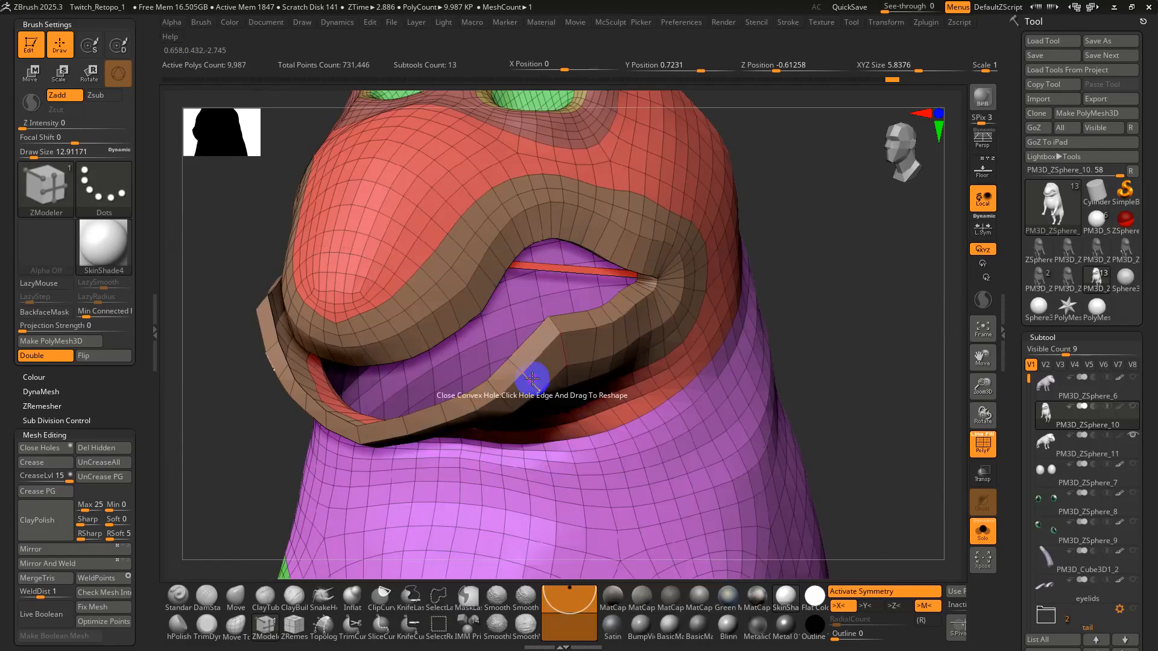
pyautogui.click(523, 344)
pyautogui.moveTo(524, 344); pyautogui.dragTo(544, 369)
pyautogui.moveTo(549, 333); pyautogui.dragTo(410, 477, button='right')
pyautogui.press('space')
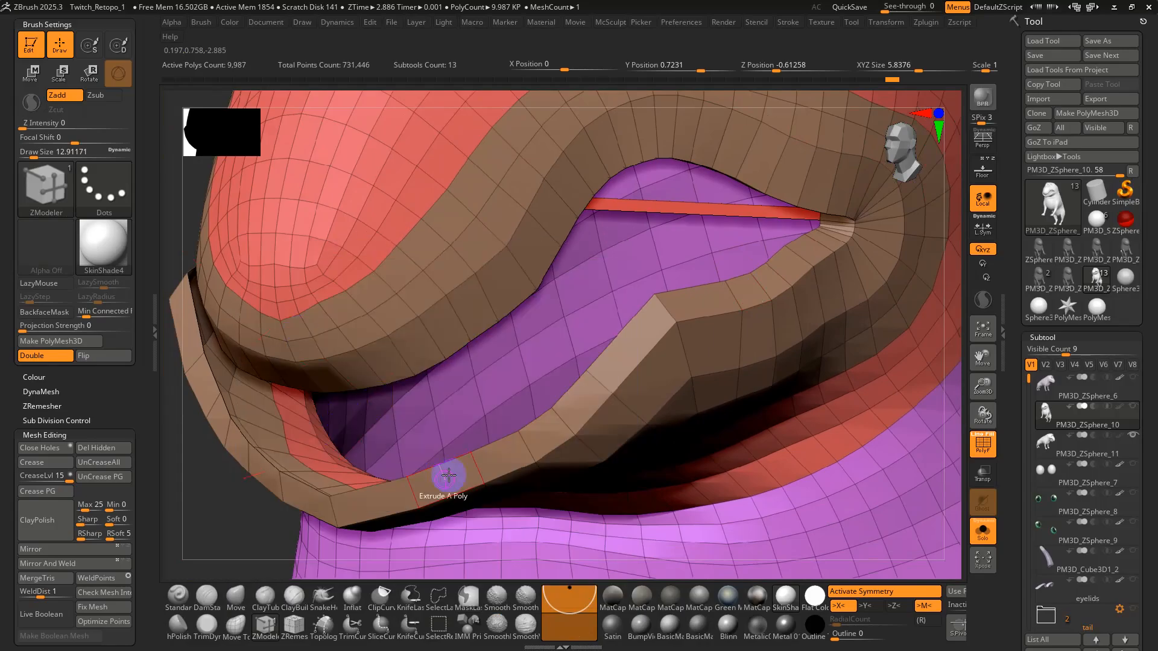
# Bridge a pair of opposite lower-lip border edges near the front of the mouth using the Edges target.
pyautogui.press('space')
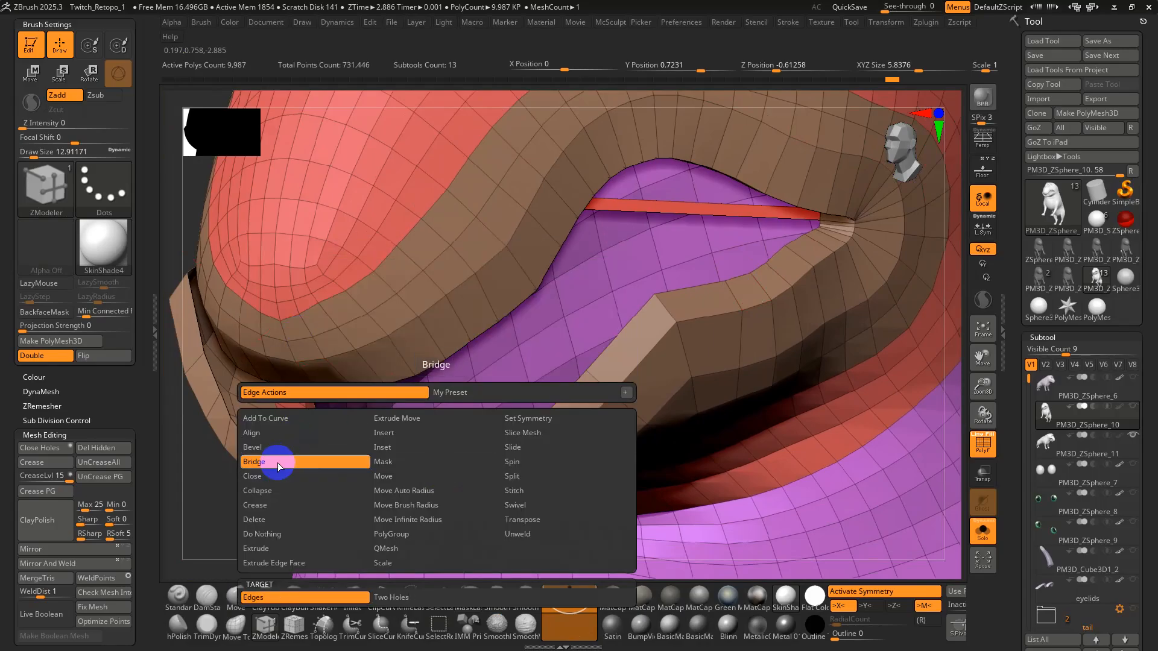
pyautogui.click(277, 597)
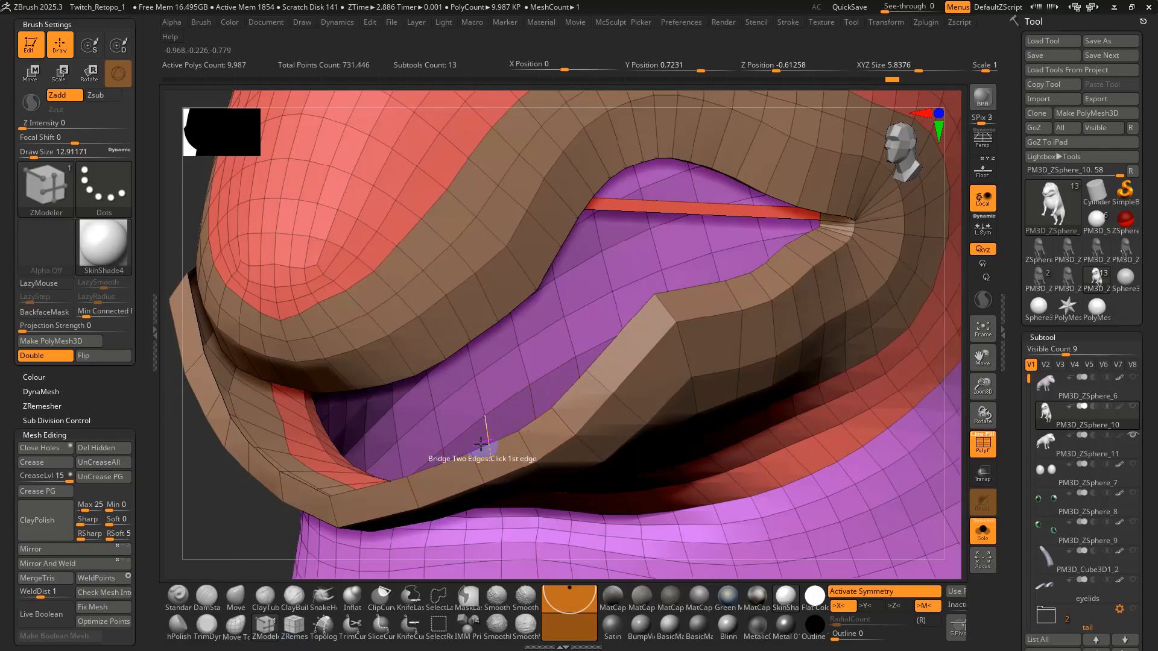
pyautogui.click(474, 452)
pyautogui.keyDown('alt'); pyautogui.moveTo(389, 448); pyautogui.dragTo(482, 391, button='right'); pyautogui.keyUp('alt')
pyautogui.click(519, 401)
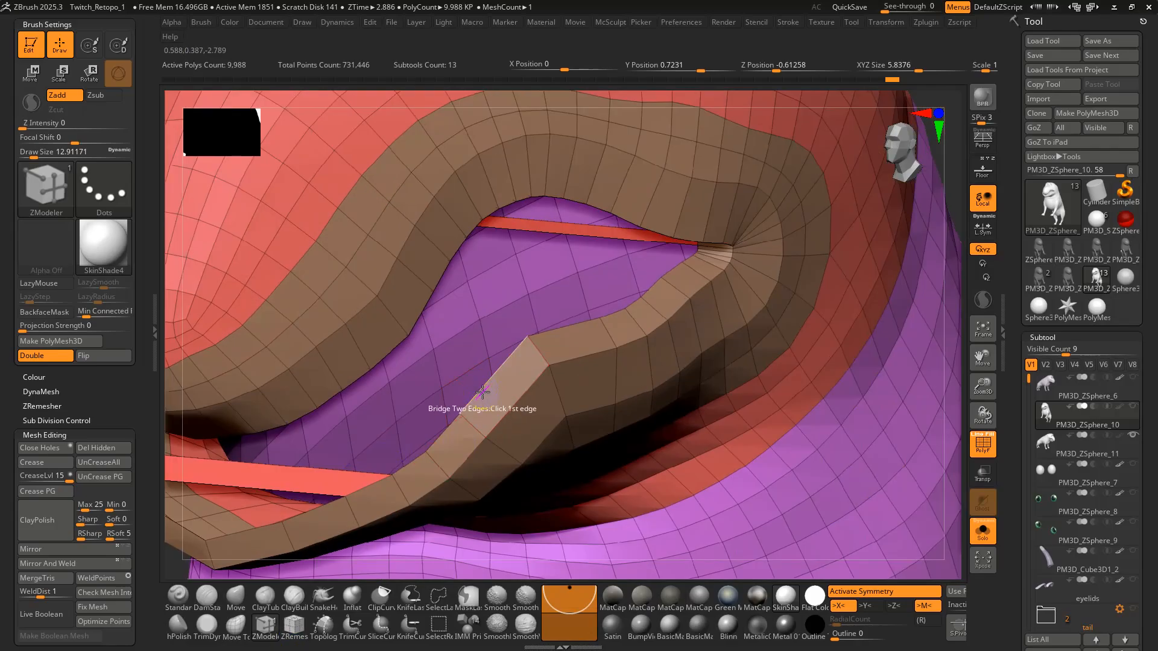
pyautogui.press('space')
pyautogui.click(460, 587)
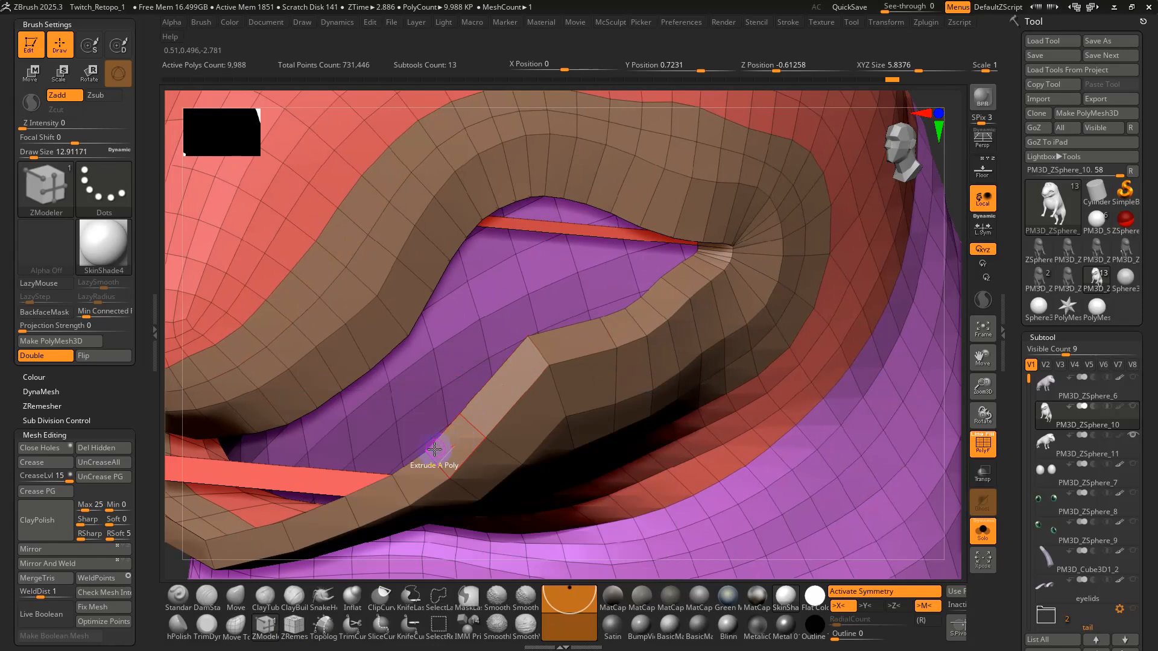
pyautogui.moveTo(412, 421); pyautogui.dragTo(551, 328, button='right')
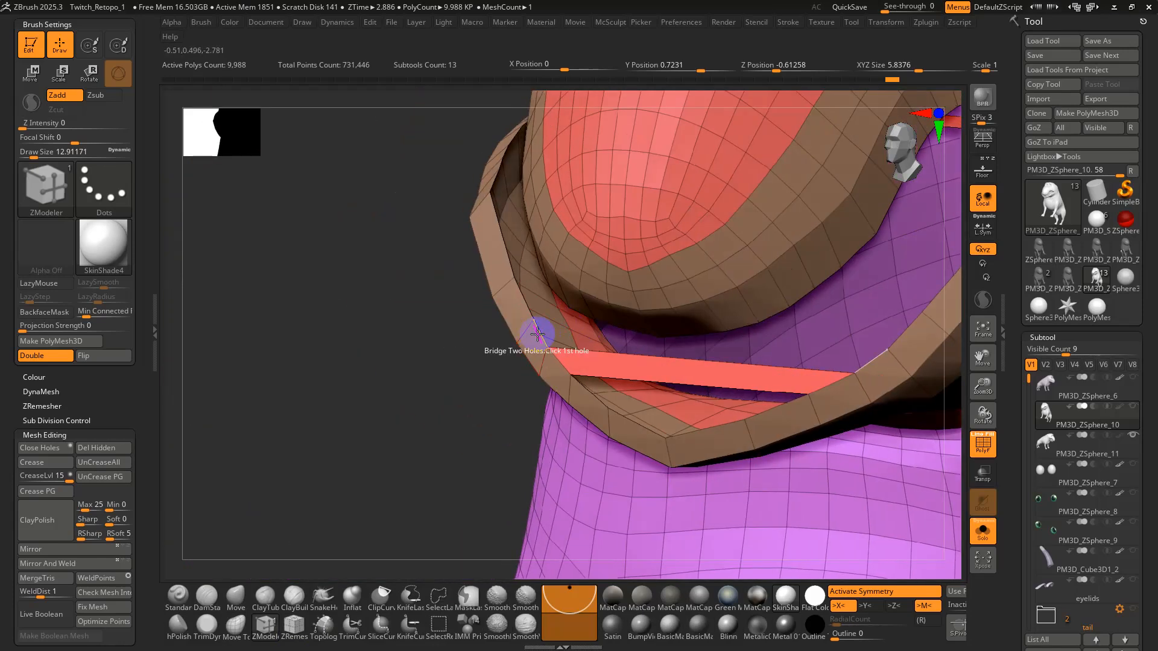
pyautogui.moveTo(615, 336); pyautogui.dragTo(542, 392, button='right')
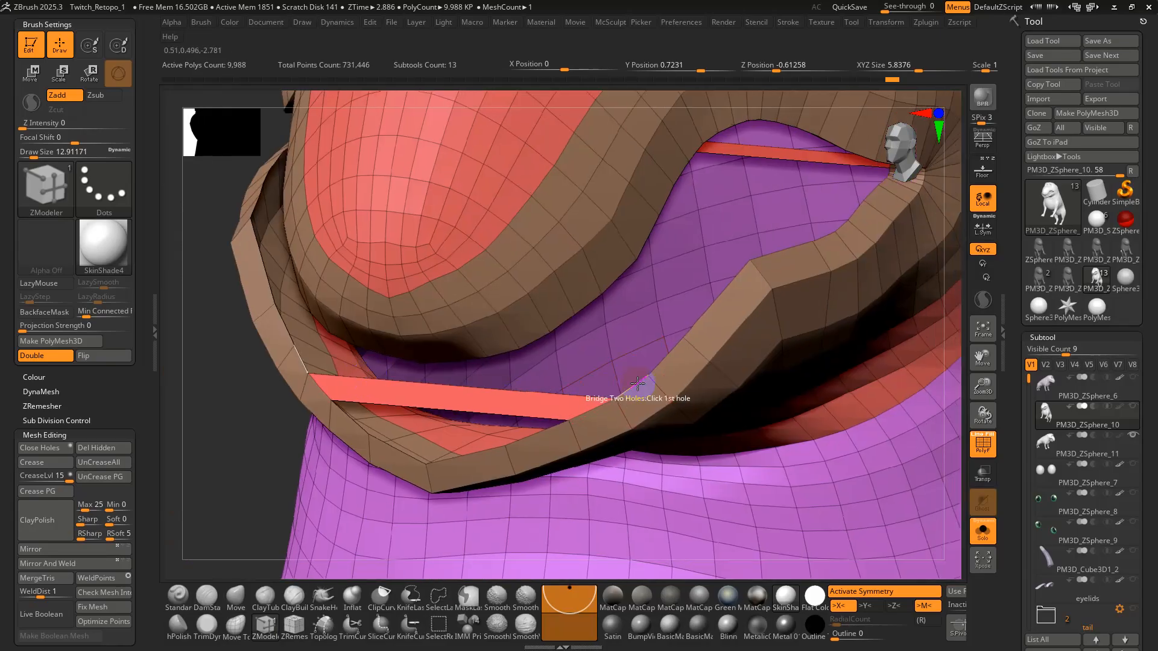
# Bridge the next pairs of opposite lower-lip edges behind the front strip, with the Bridge target set to Edges.
pyautogui.press('space')
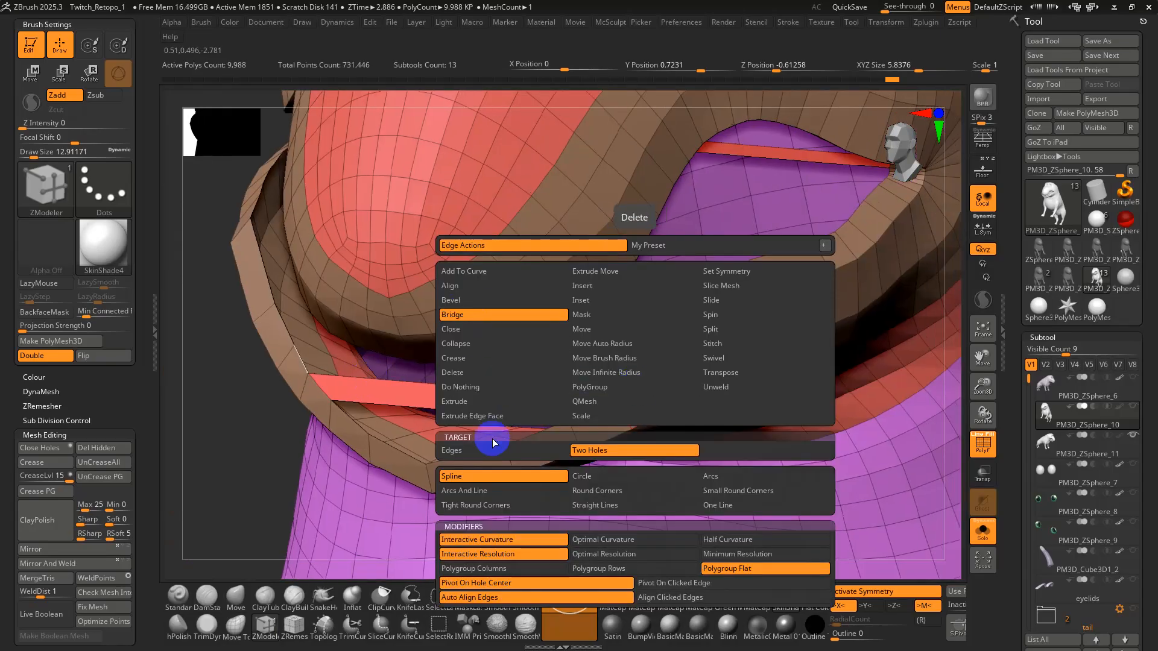
pyautogui.click(503, 453)
pyautogui.click(636, 389)
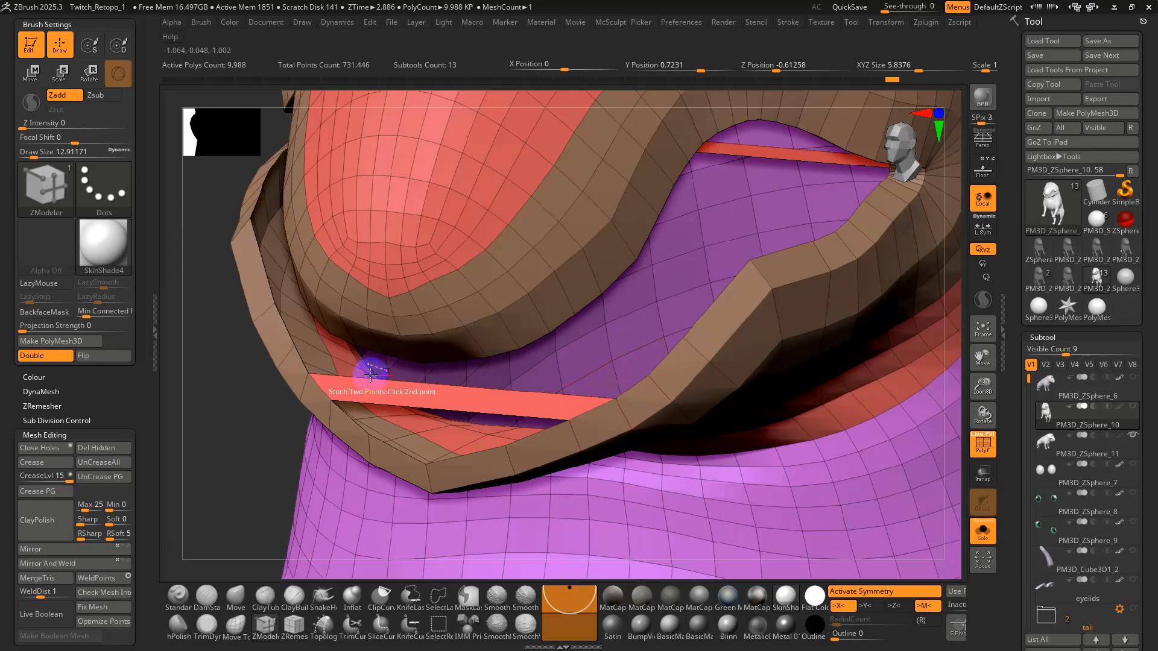
pyautogui.click(299, 361)
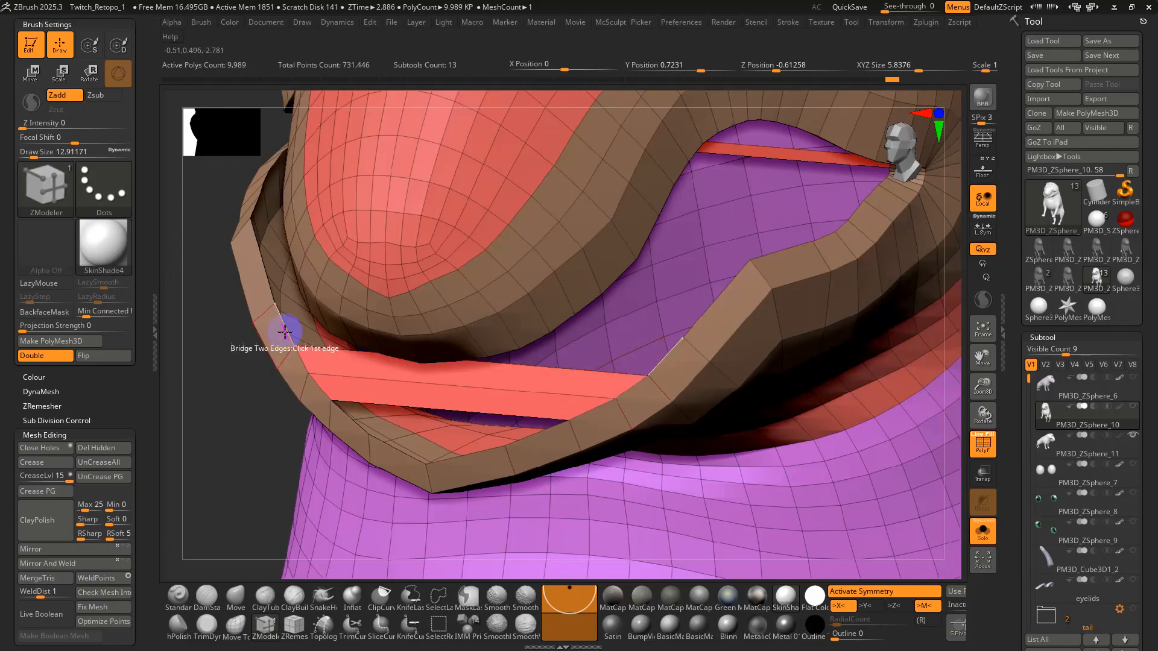
pyautogui.click(667, 359)
pyautogui.keyDown('alt'); pyautogui.moveTo(657, 361); pyautogui.dragTo(560, 417, button='right'); pyautogui.keyUp('alt')
pyautogui.moveTo(609, 367); pyautogui.dragTo(583, 393, button='right')
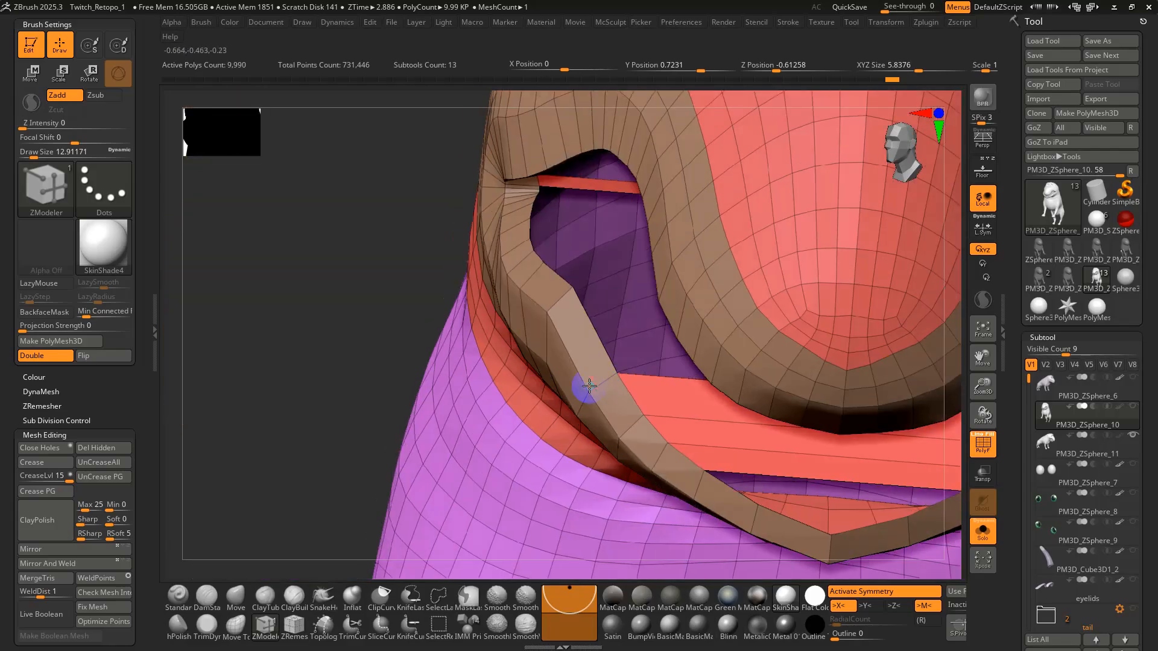
# Continue bridging opposite lower-lip edges strip by strip back toward the mouth corners.
pyautogui.click(611, 351)
pyautogui.click(604, 351)
pyautogui.moveTo(584, 319)
pyautogui.keyDown('alt'); pyautogui.mouseDown(button='right')
pyautogui.moveTo(566, 352)
pyautogui.moveTo(566, 324)
pyautogui.moveTo(613, 395)
pyautogui.moveTo(672, 427)
pyautogui.moveTo(584, 331)
pyautogui.mouseUp(button='right'); pyautogui.keyUp('alt')
pyautogui.click(768, 296)
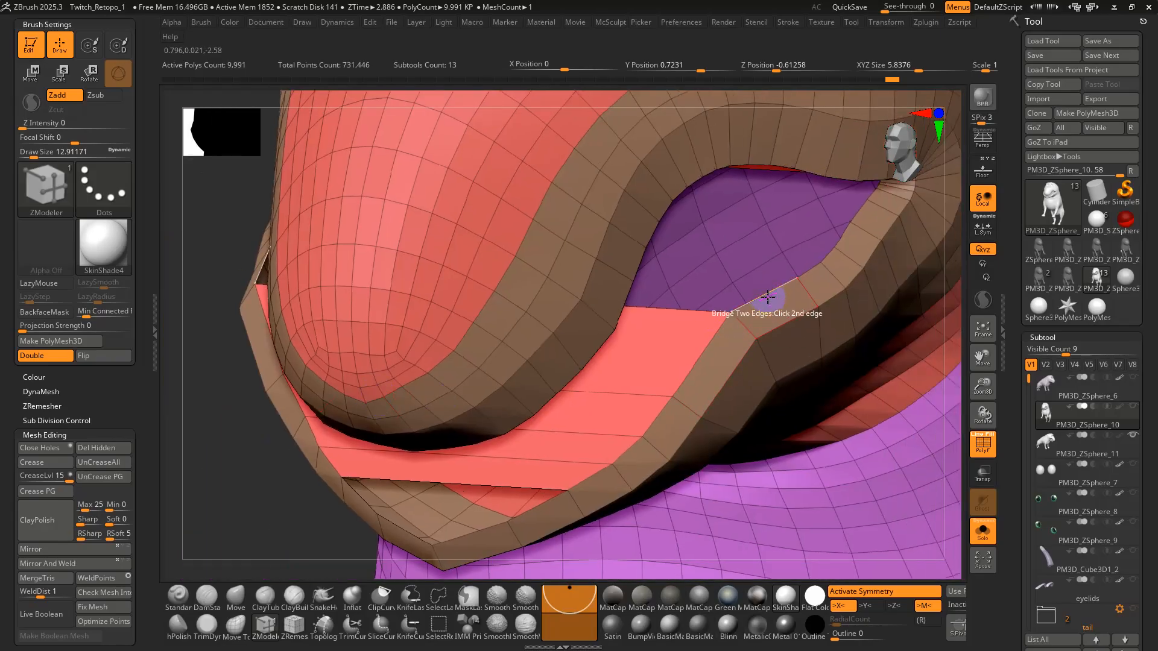
pyautogui.click(767, 296)
pyautogui.keyDown('alt'); pyautogui.moveTo(690, 341); pyautogui.dragTo(518, 423, button='right'); pyautogui.keyUp('alt')
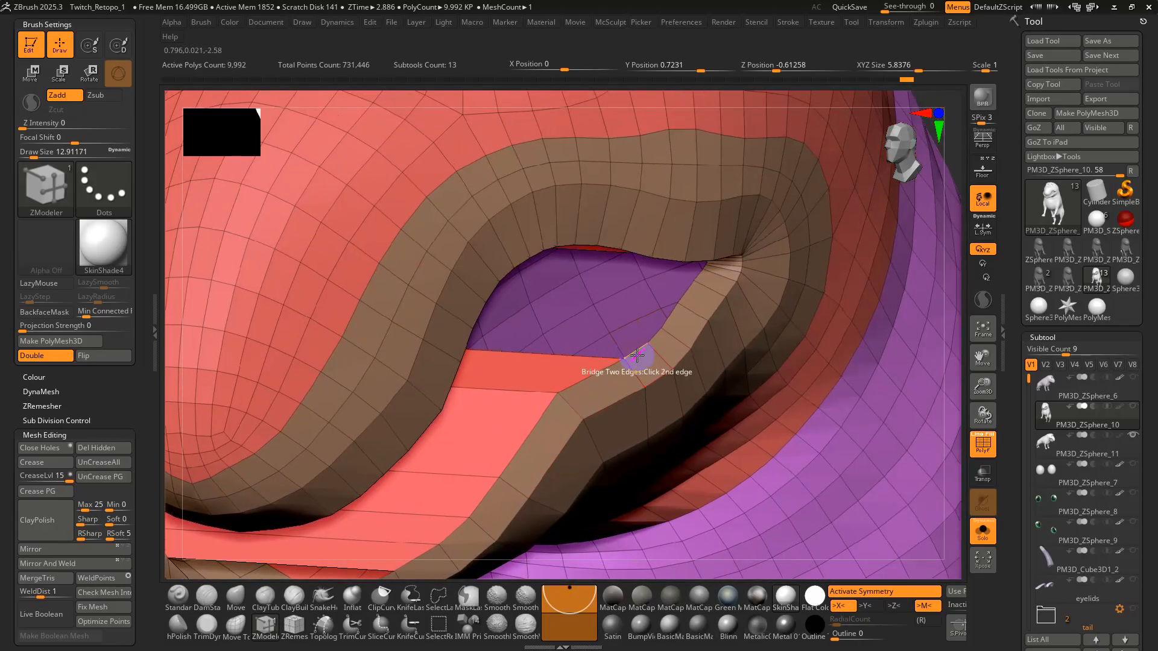
# Try bridging the next lower-lip edge pair closer to the mouth corners, and undo that bridge.
pyautogui.click(637, 355)
pyautogui.moveTo(637, 355); pyautogui.dragTo(550, 328, button='right')
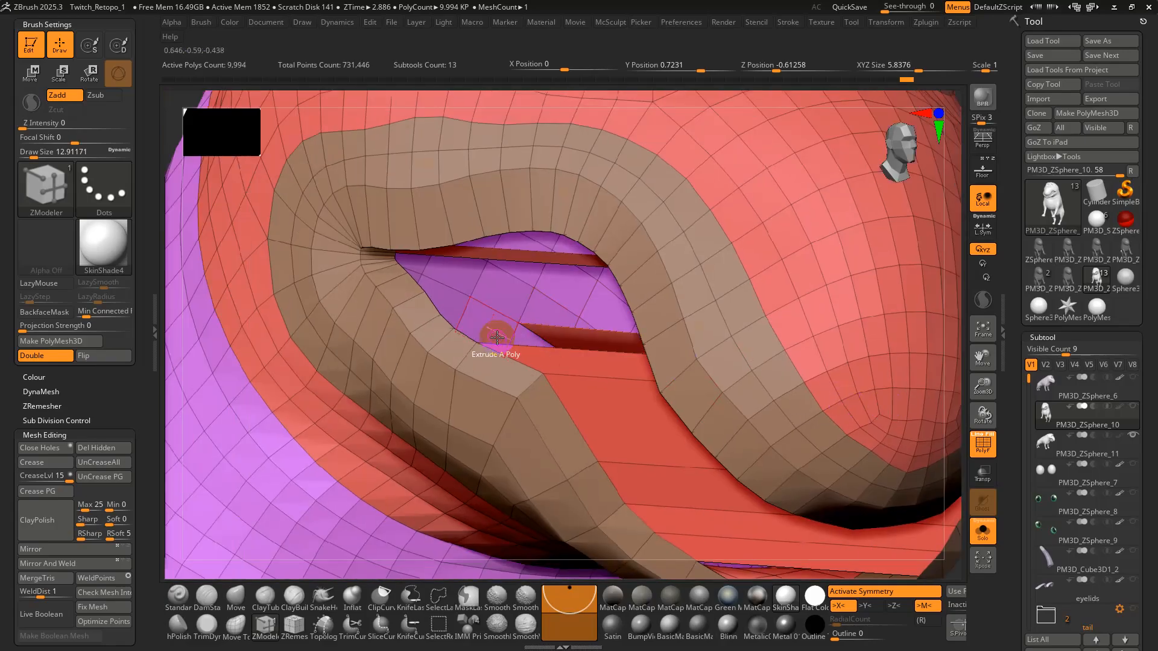
pyautogui.hotkey('ctrl', 'z')
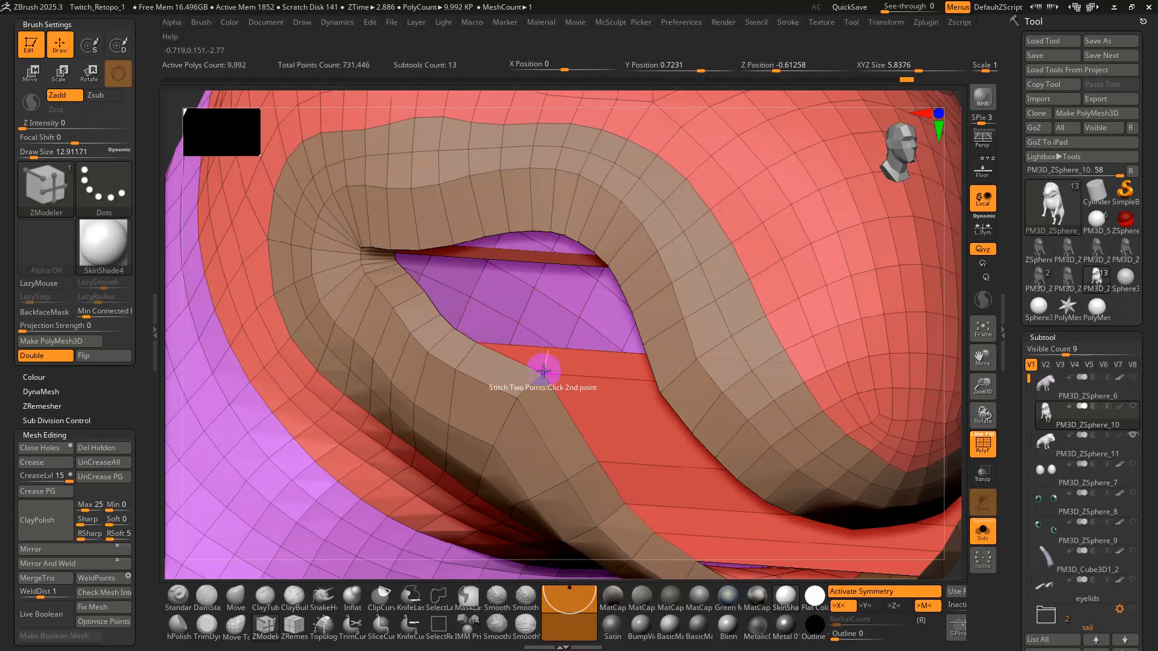
# Bridge the next pair of opposite lower-lip edges behind the last strip toward the mouth corners.
pyautogui.keyDown('ctrl'); pyautogui.moveTo(556, 430); pyautogui.dragTo(631, 402, button='right'); pyautogui.keyUp('ctrl')
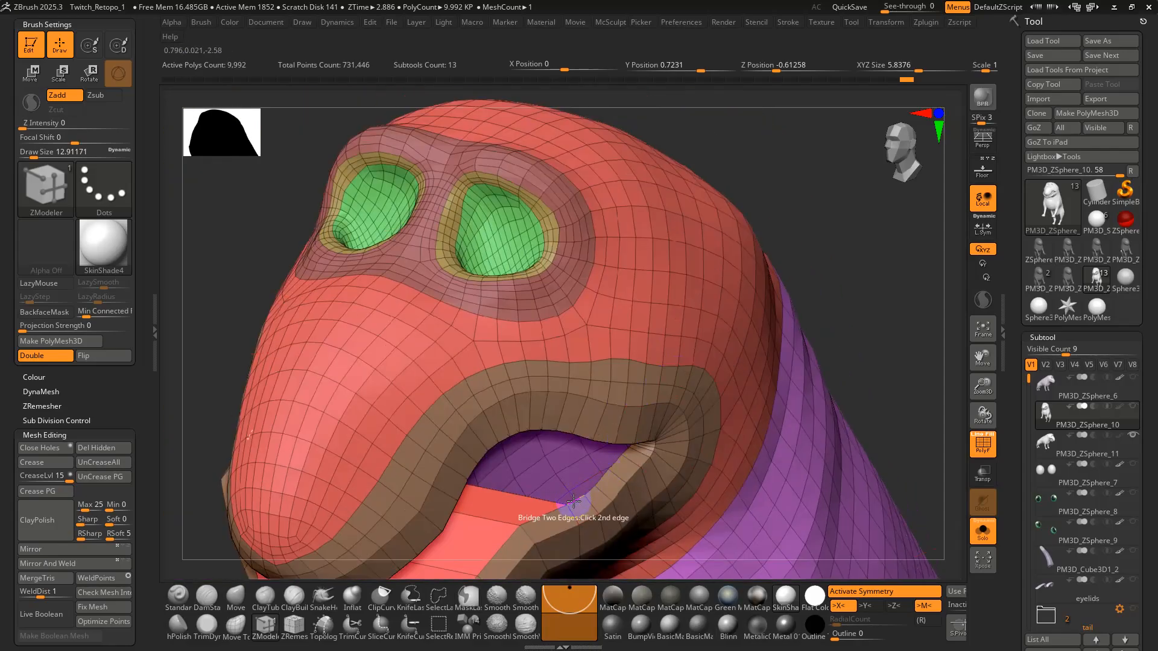
pyautogui.moveTo(645, 492)
pyautogui.keyDown('alt'); pyautogui.mouseDown(button='right')
pyautogui.moveTo(675, 382)
pyautogui.moveTo(643, 485)
pyautogui.mouseUp(button='right'); pyautogui.keyUp('alt')
pyautogui.click(595, 399)
pyautogui.moveTo(507, 419); pyautogui.dragTo(533, 415, button='right')
pyautogui.keyDown('ctrl'); pyautogui.moveTo(614, 379); pyautogui.dragTo(579, 288, button='right'); pyautogui.keyUp('ctrl')
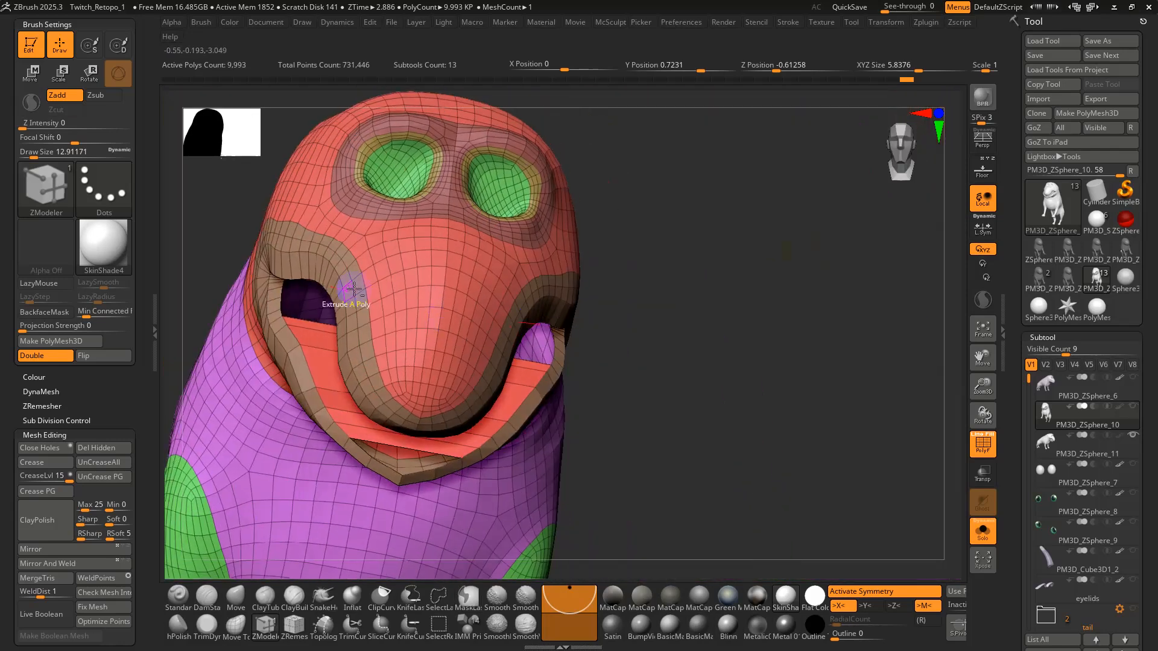
# Bridge two more opposite lower-lip edge pairs, extending the filled surface closer to the mouth corners.
pyautogui.keyDown('alt'); pyautogui.moveTo(349, 289); pyautogui.dragTo(539, 295, button='right'); pyautogui.keyUp('alt')
pyautogui.keyDown('ctrl'); pyautogui.moveTo(540, 296); pyautogui.dragTo(608, 469, button='right'); pyautogui.keyUp('ctrl')
pyautogui.click(424, 326)
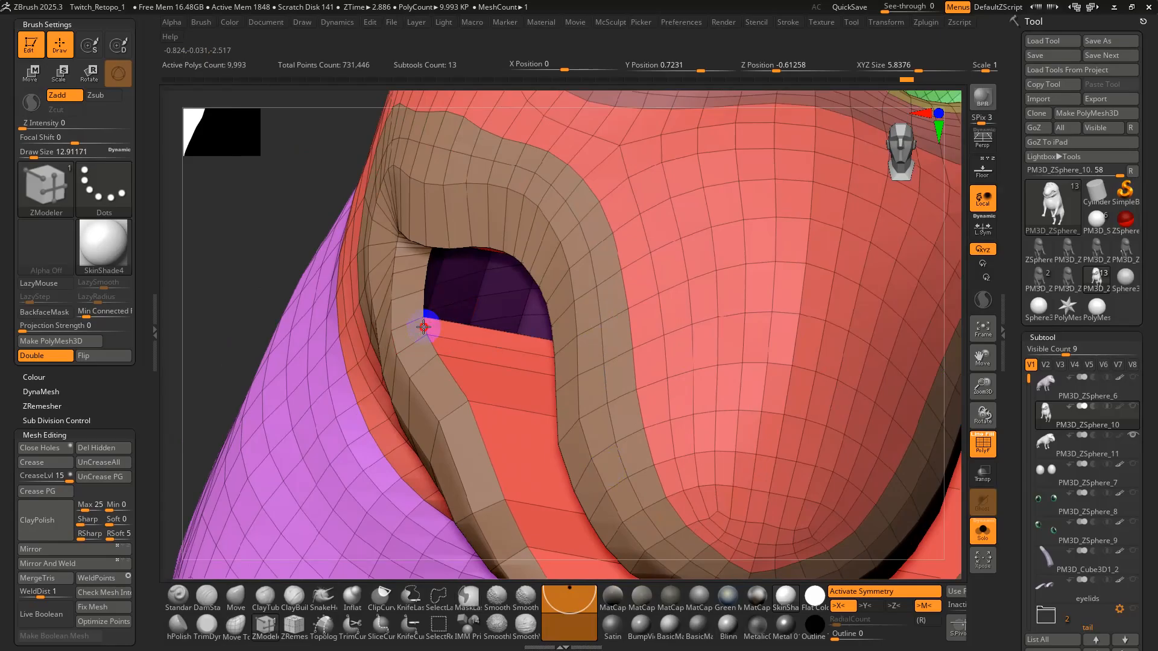
pyautogui.click(420, 304)
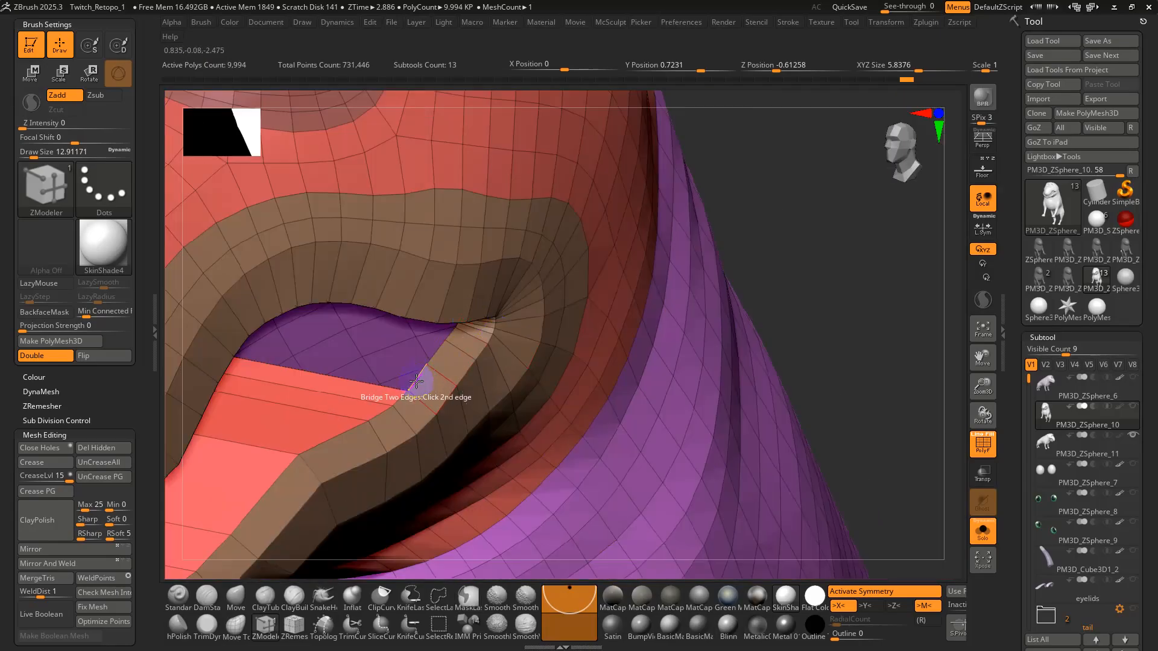
pyautogui.click(417, 380)
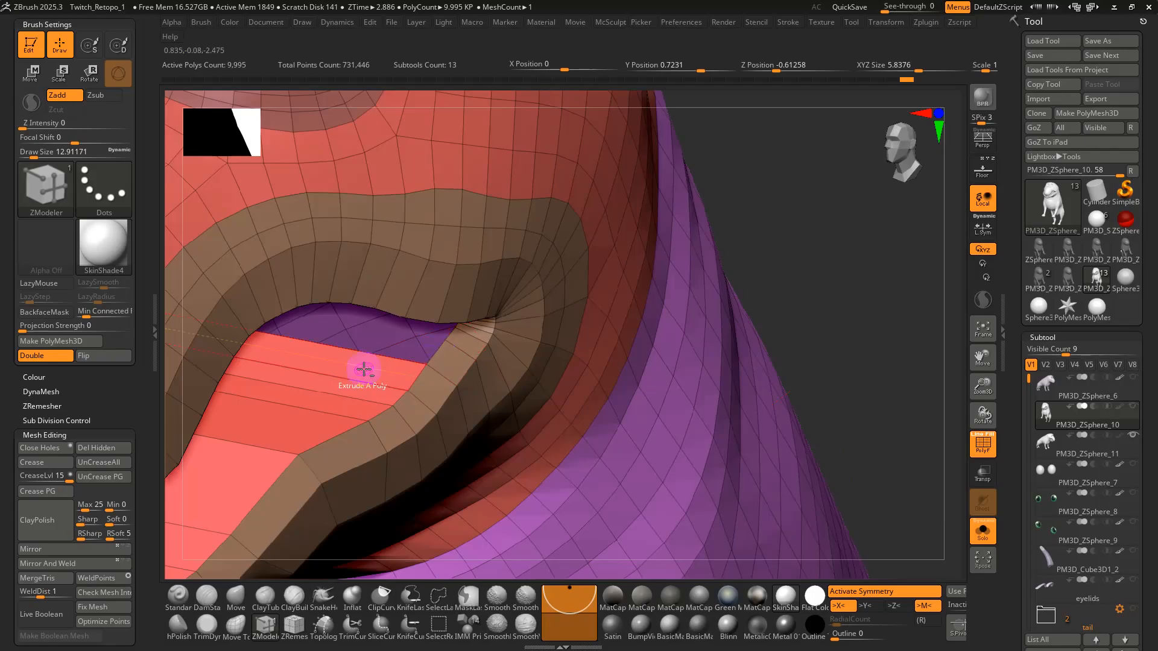
# Bridge the opposite edges right at the mouth corners to form the rearmost strip of the lower-lip surface.
pyautogui.click(482, 328)
pyautogui.keyDown('alt'); pyautogui.moveTo(363, 369); pyautogui.dragTo(679, 346, button='right'); pyautogui.keyUp('alt')
pyautogui.moveTo(265, 302); pyautogui.dragTo(470, 442, button='right')
pyautogui.click(351, 280)
pyautogui.click(465, 287)
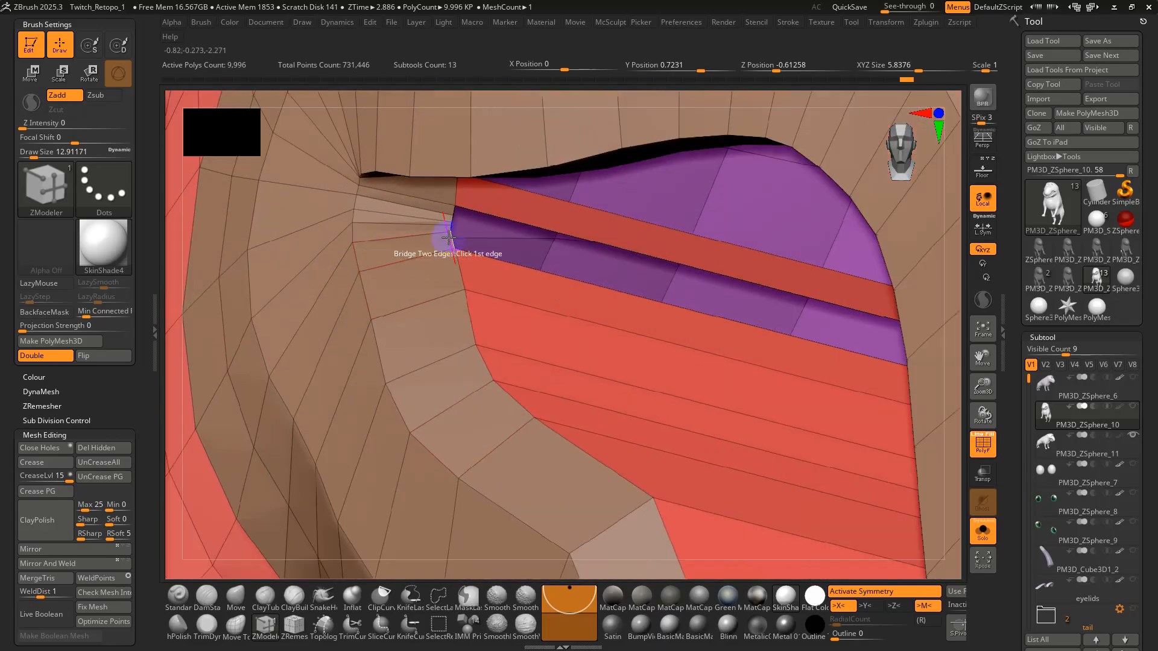
# Bridge the remaining edge pairs to fill the gap between the rearmost strip and the rest of the lower-lip surface.
pyautogui.keyDown('ctrl'); pyautogui.moveTo(444, 241); pyautogui.dragTo(530, 266, button='right'); pyautogui.keyUp('ctrl')
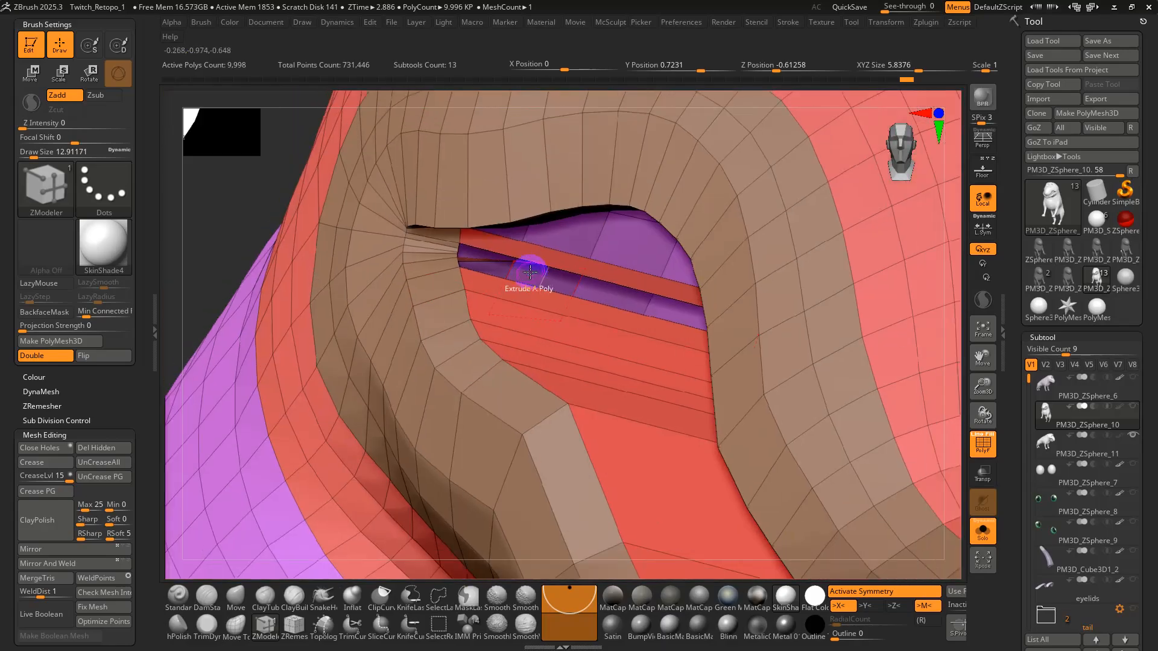
pyautogui.click(457, 264)
pyautogui.keyDown('ctrl'); pyautogui.moveTo(509, 326); pyautogui.dragTo(584, 364, button='right'); pyautogui.keyUp('ctrl')
pyautogui.click(469, 354)
# Set the ZModeler edge action to Insert with the Multiple EdgeLoops target.
pyautogui.press('space')
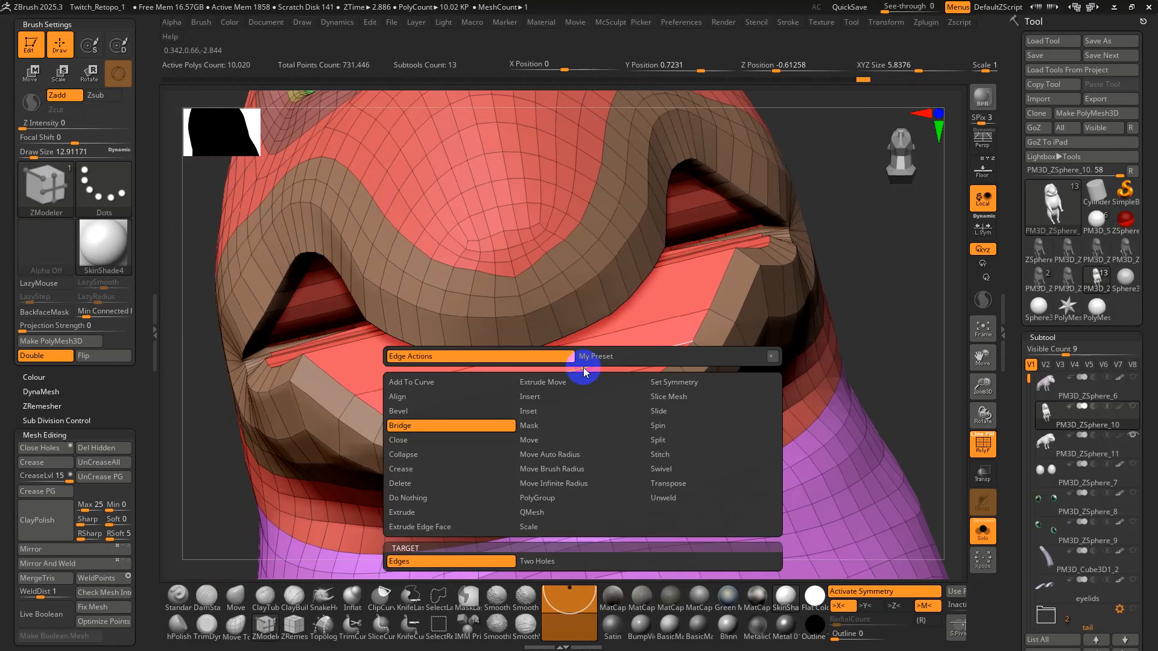
pyautogui.click(525, 396)
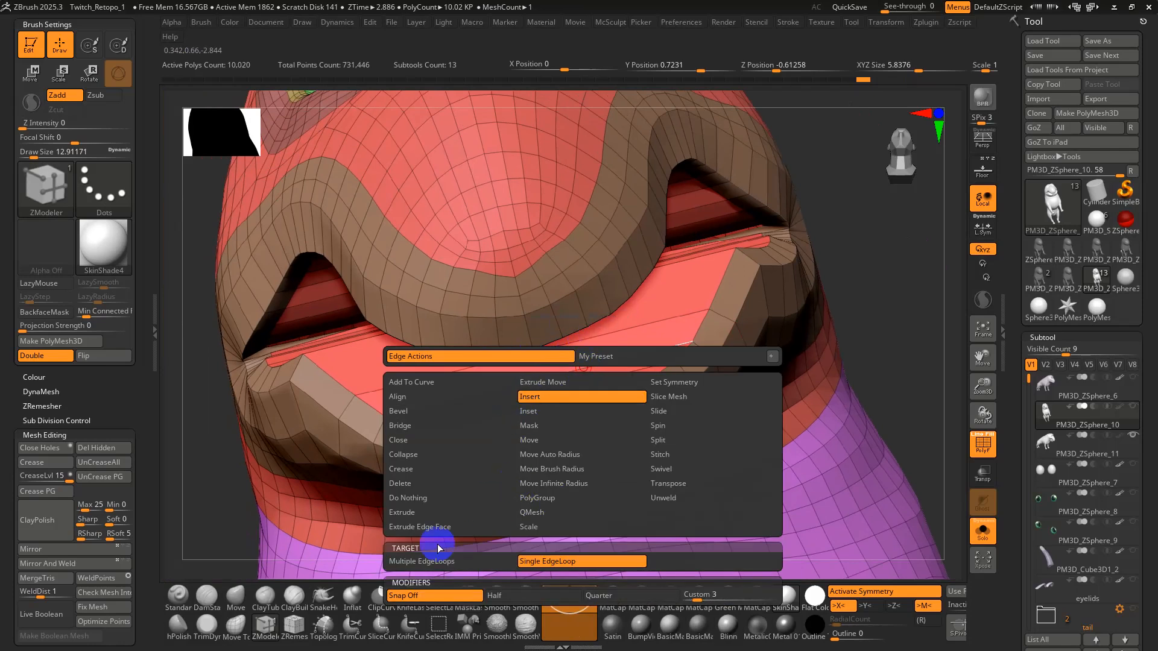
pyautogui.click(455, 562)
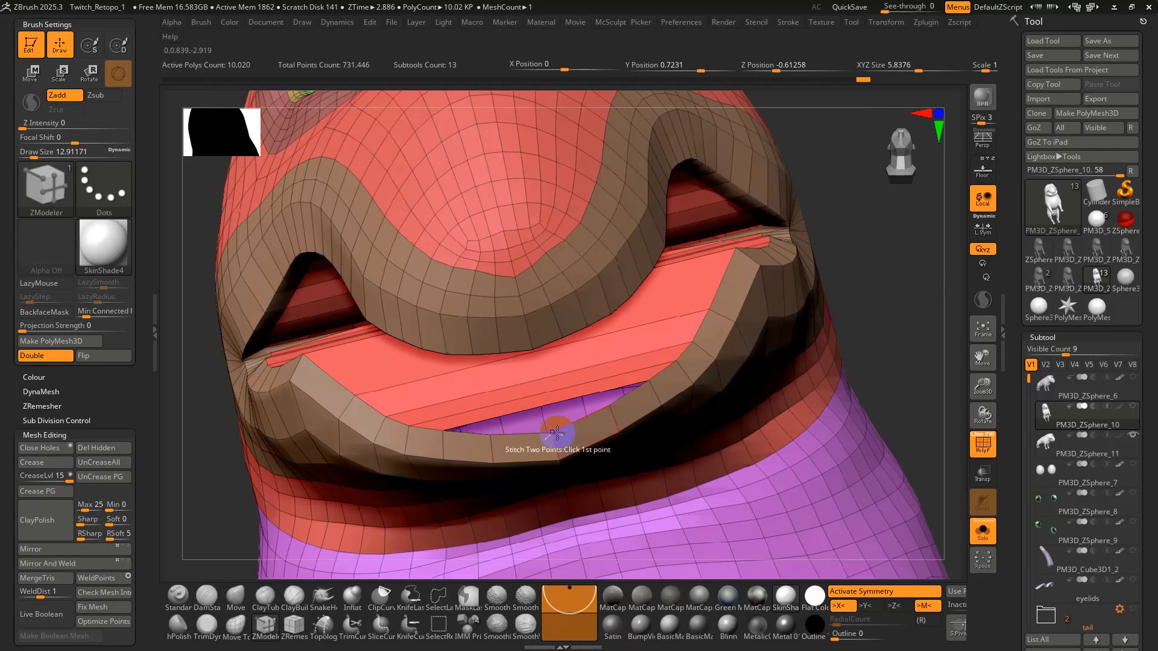
# Try inserting multiple edge loops across the bridged lower-lip strips, and undo each attempt.
pyautogui.moveTo(536, 380); pyautogui.dragTo(527, 354)
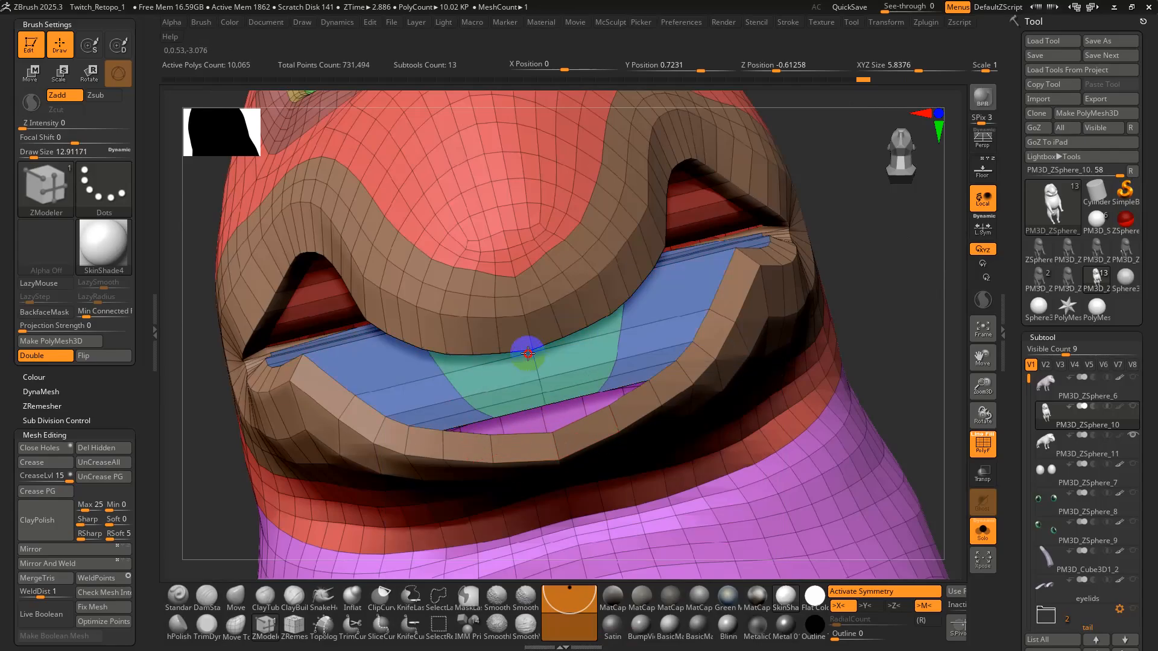
pyautogui.hotkey('ctrl', 'z')
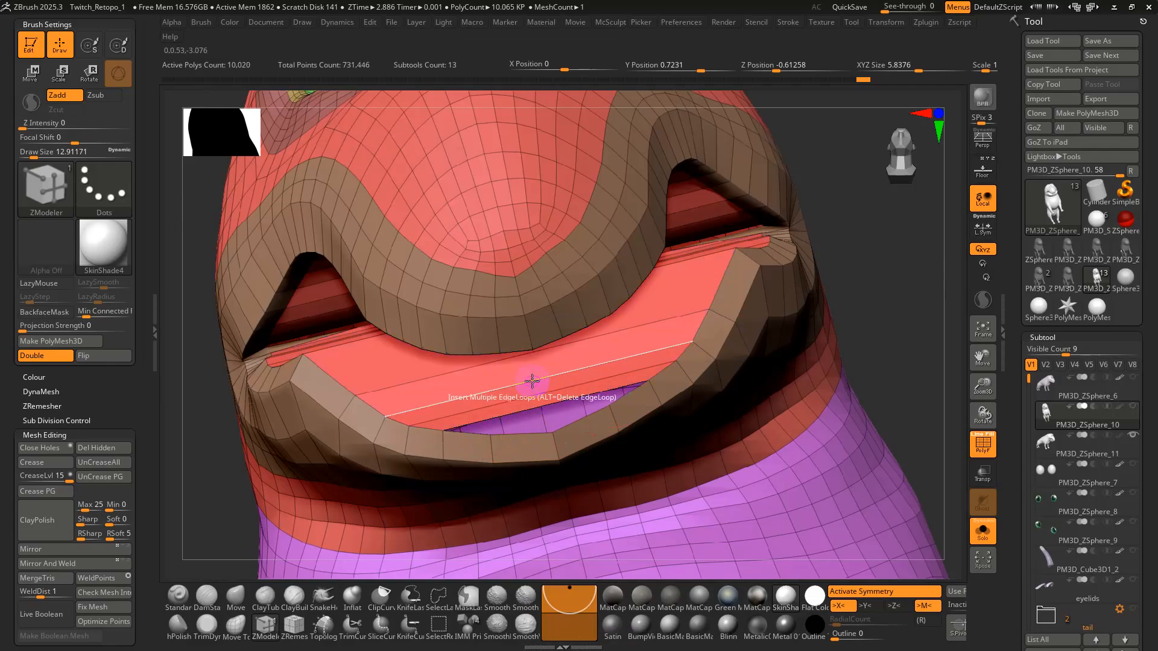
pyautogui.moveTo(532, 380); pyautogui.dragTo(509, 343)
pyautogui.hotkey('ctrl', 'z')
# Set the Insert modifier to Keep Polygroup and insert edge loops across the bridged strips, stitching their front points to the lip border.
pyautogui.press('space')
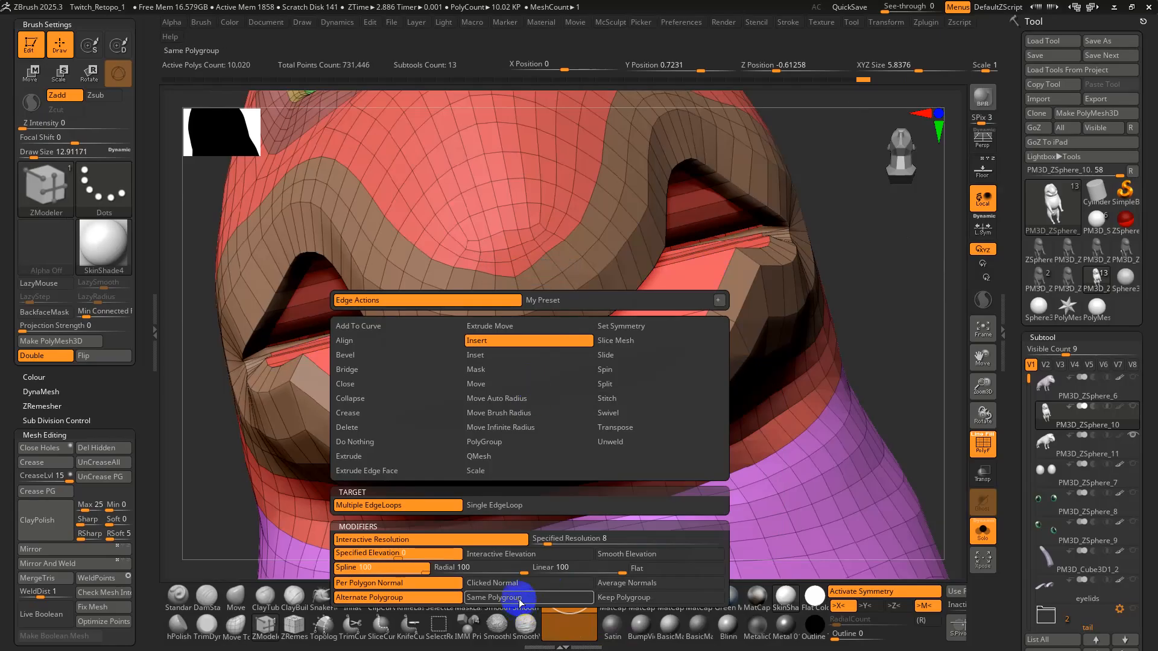
pyautogui.click(621, 597)
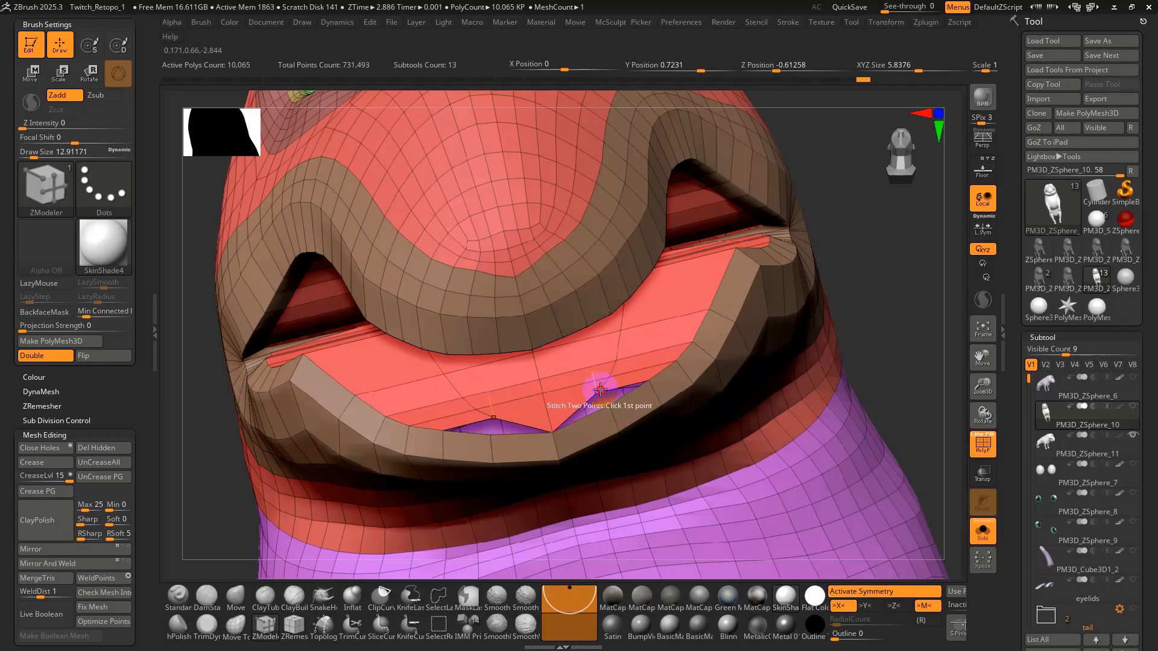
pyautogui.moveTo(606, 403); pyautogui.dragTo(599, 312, button='right')
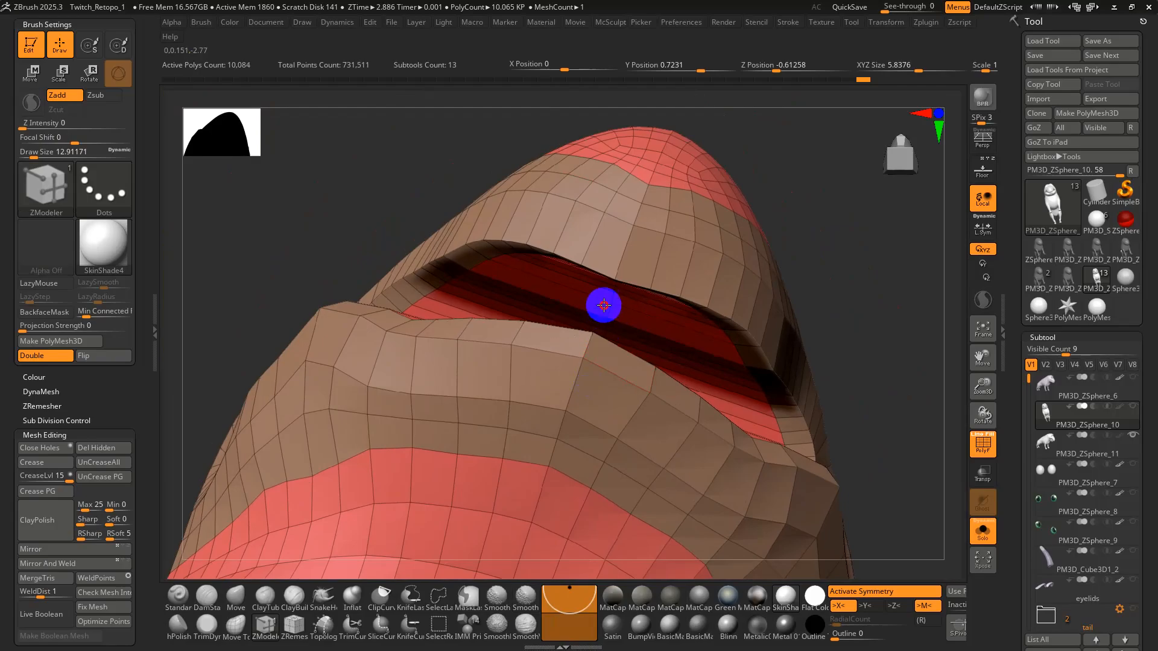
# Insert further edge loops across the front of the lower-lip surface and stitch their loose points to the lip border.
pyautogui.moveTo(610, 291); pyautogui.dragTo(611, 288)
pyautogui.keyDown('ctrl'); pyautogui.moveTo(611, 288); pyautogui.dragTo(685, 311, button='right'); pyautogui.keyUp('ctrl')
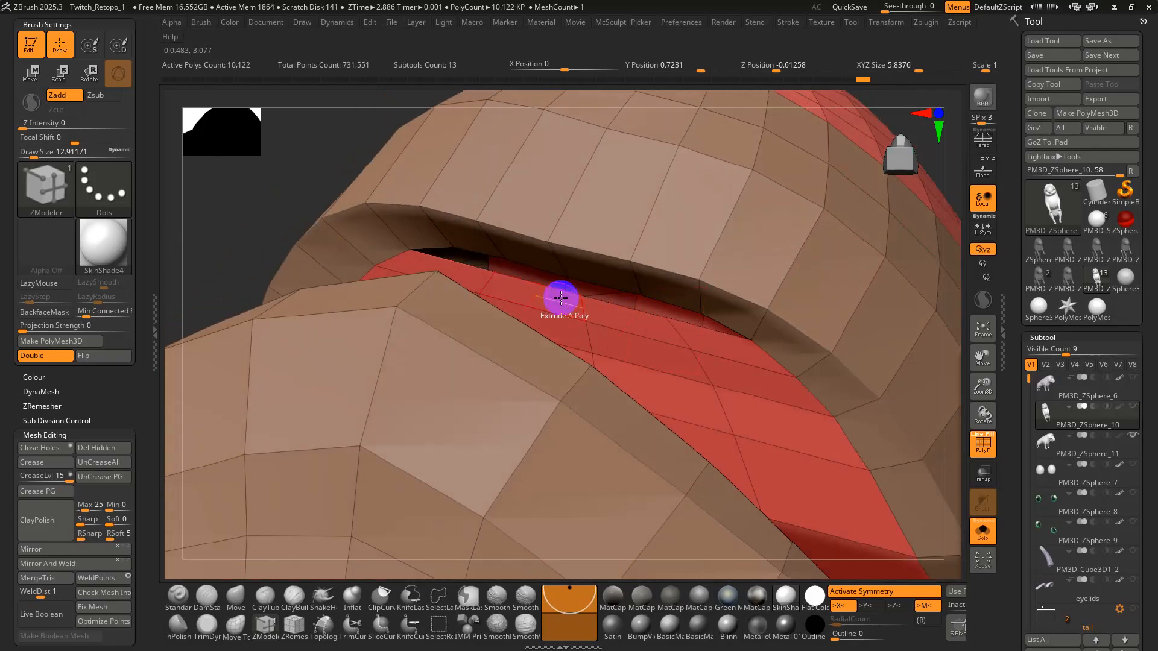
pyautogui.hotkey('ctrl', 'z')
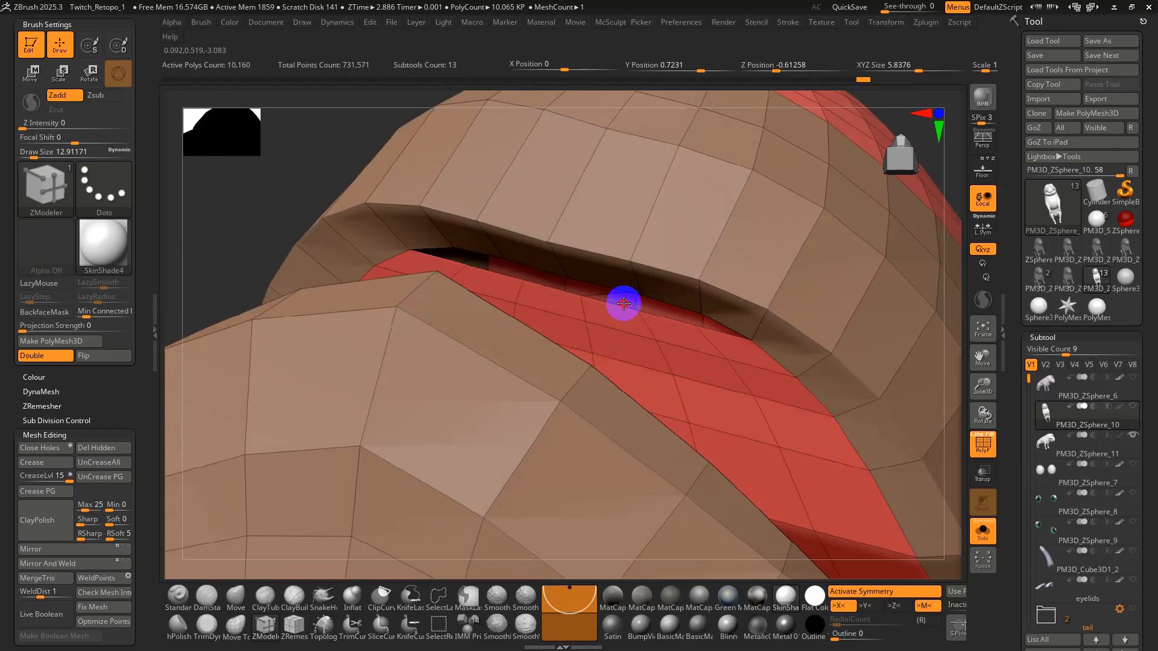
pyautogui.click(693, 327)
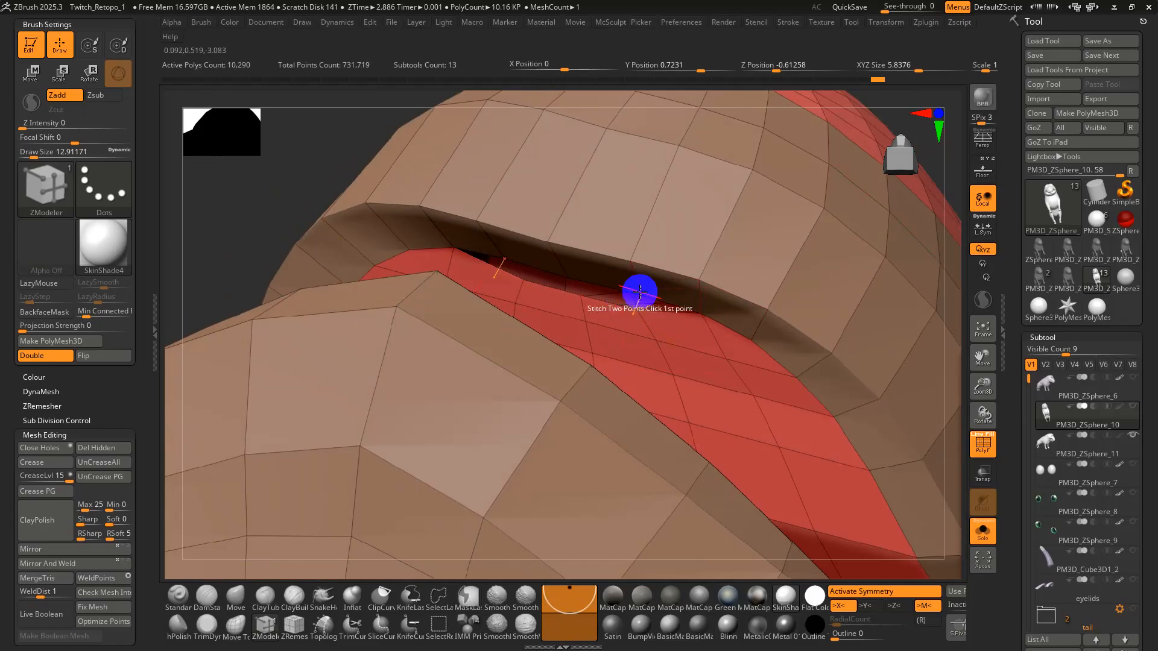
pyautogui.moveTo(628, 299); pyautogui.dragTo(649, 314, button='right')
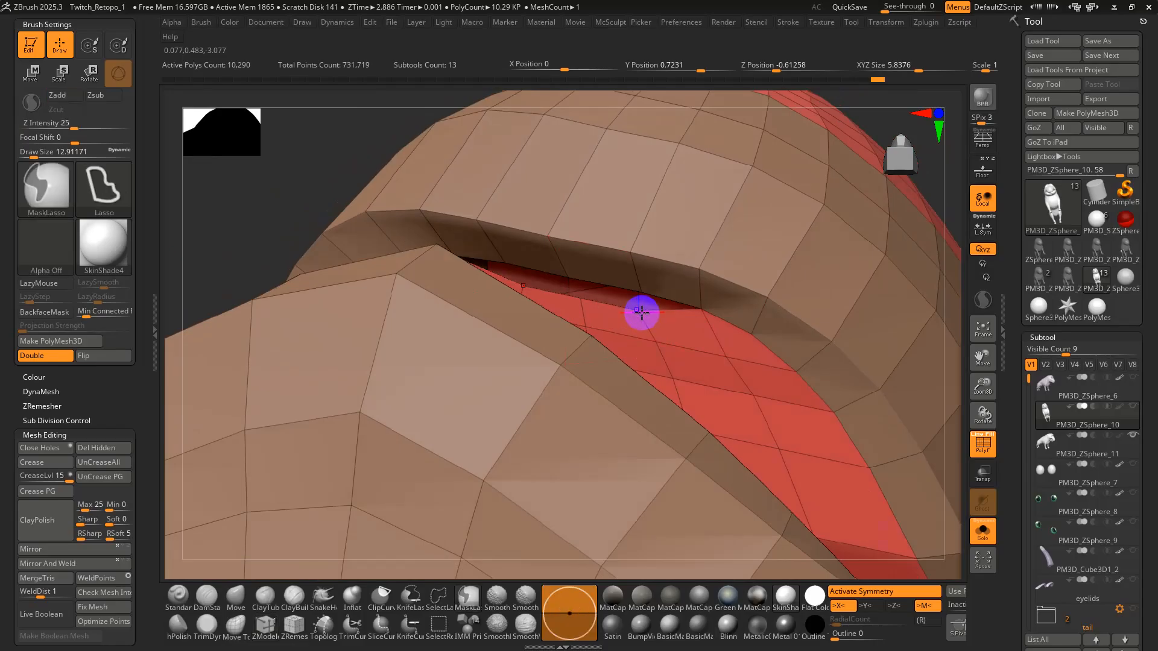
pyautogui.click(597, 297)
pyautogui.keyDown('ctrl'); pyautogui.moveTo(596, 305); pyautogui.dragTo(581, 413, button='right'); pyautogui.keyUp('ctrl')
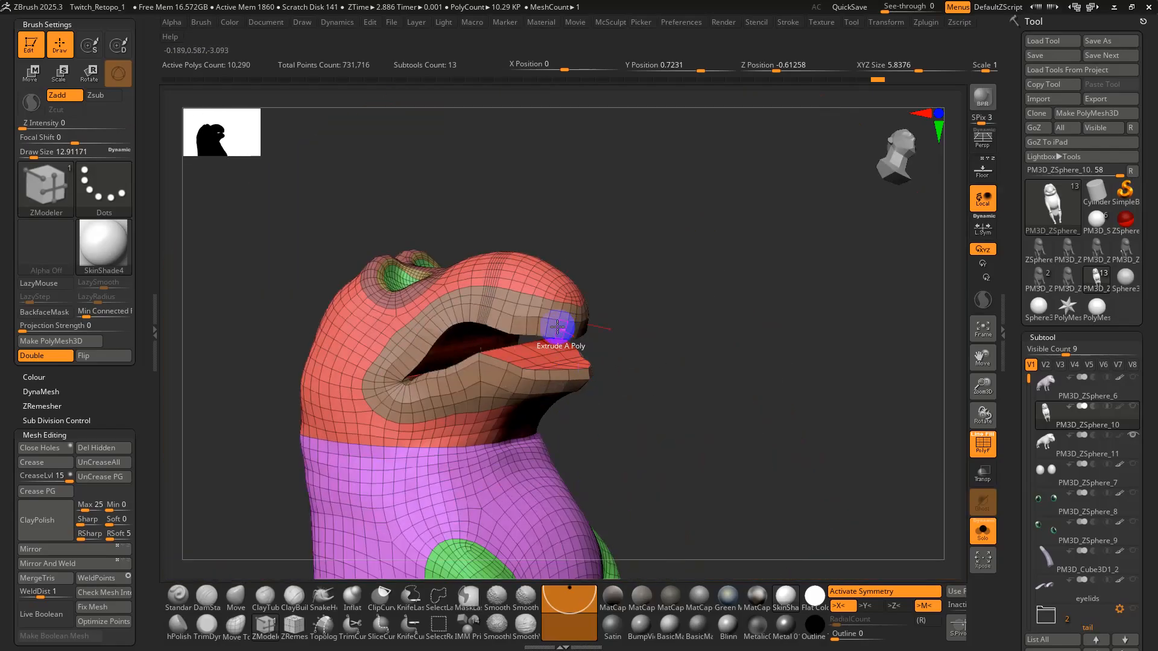
# Delete the surplus, closely spaced edge loops that cross the upper snout and lip band.
pyautogui.keyDown('ctrl'); pyautogui.moveTo(533, 295); pyautogui.dragTo(508, 364, button='right'); pyautogui.keyUp('ctrl')
pyautogui.keyDown('alt'); pyautogui.moveTo(505, 272); pyautogui.dragTo(550, 349, button='right'); pyautogui.keyUp('alt')
pyautogui.keyDown('ctrl'); pyautogui.moveTo(548, 271); pyautogui.dragTo(533, 349, button='right'); pyautogui.keyUp('ctrl')
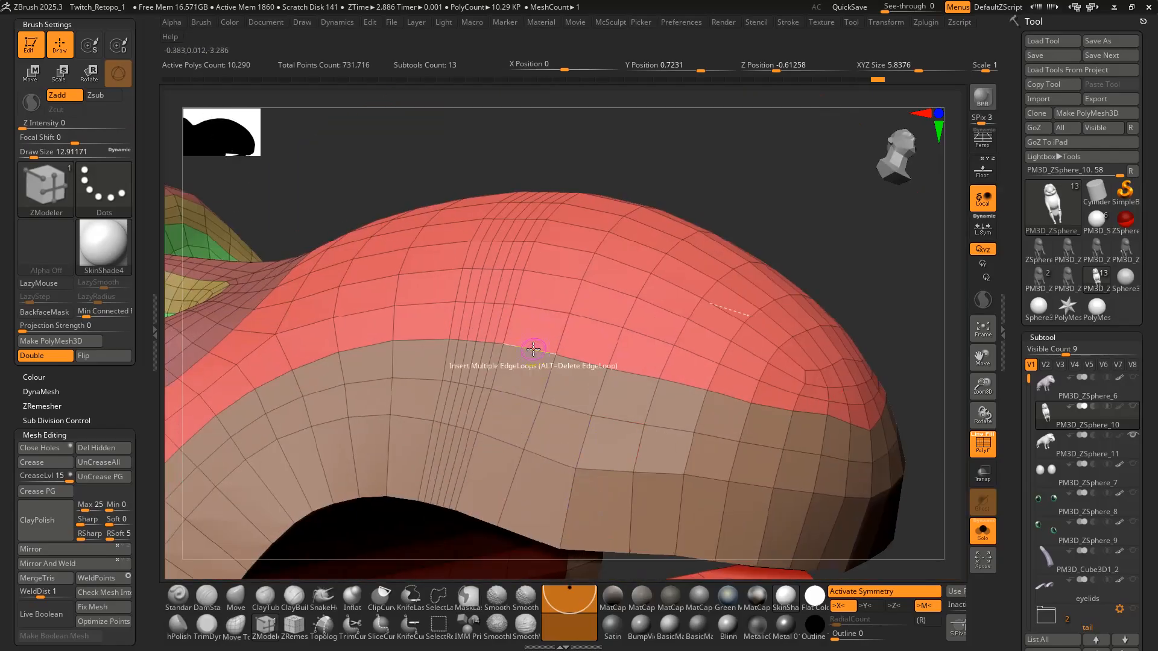
pyautogui.keyDown('alt'); pyautogui.click(507, 327); pyautogui.keyUp('alt')
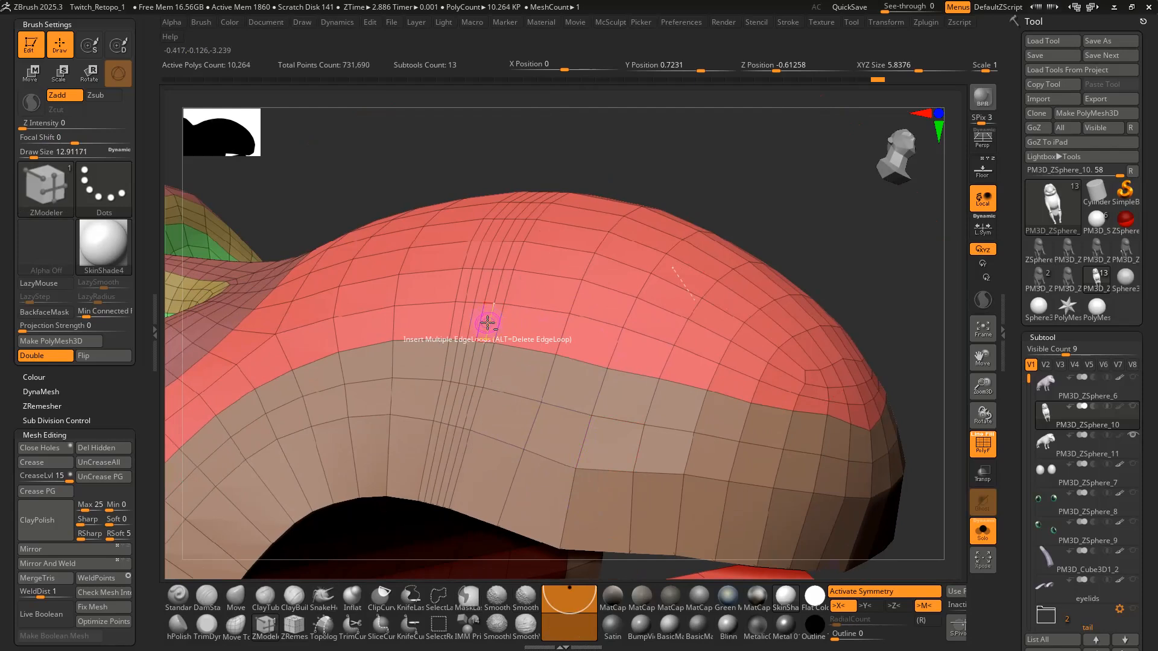
pyautogui.keyDown('alt'); pyautogui.click(464, 320); pyautogui.keyUp('alt')
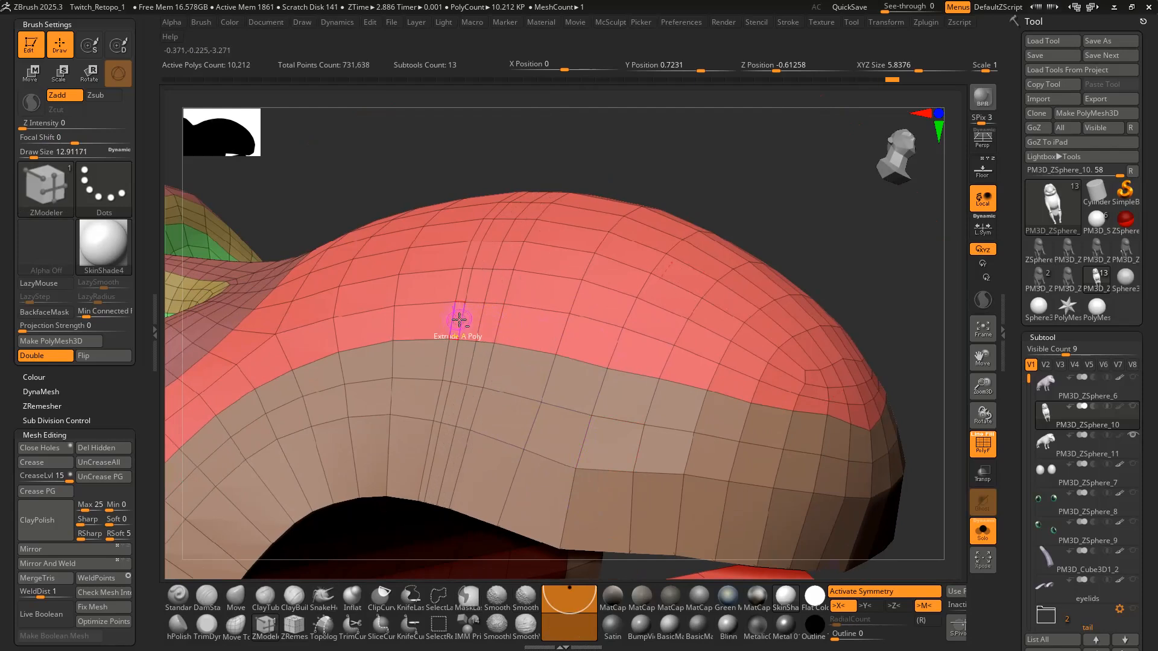
pyautogui.keyDown('alt'); pyautogui.click(480, 323); pyautogui.keyUp('alt')
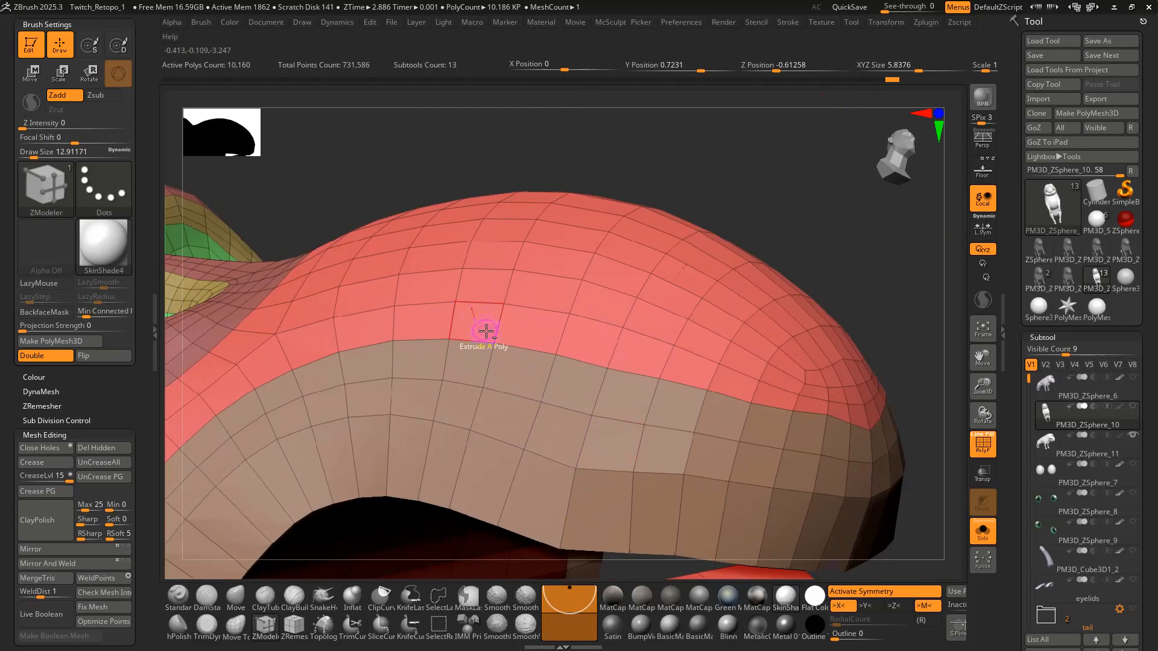
# Insert an edge loop running around the mouth through the brown lip band.
pyautogui.keyDown('ctrl'); pyautogui.moveTo(486, 331); pyautogui.dragTo(525, 367, button='right'); pyautogui.keyUp('ctrl')
pyautogui.moveTo(525, 366); pyautogui.dragTo(547, 378)
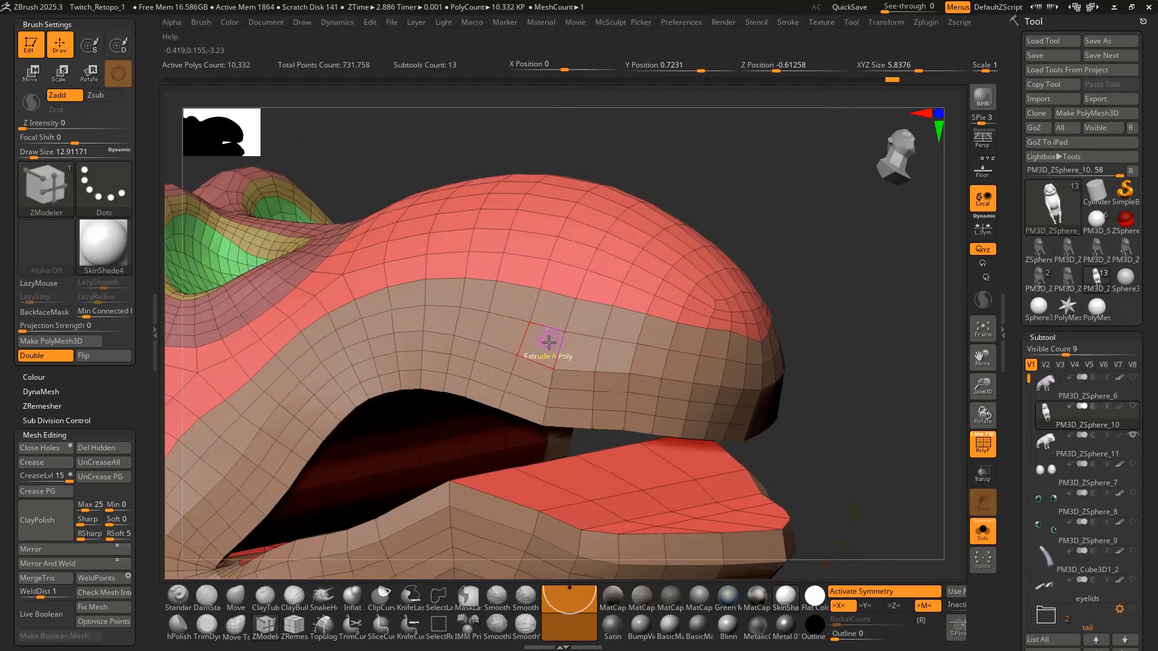
pyautogui.moveTo(548, 343); pyautogui.dragTo(542, 289, button='right')
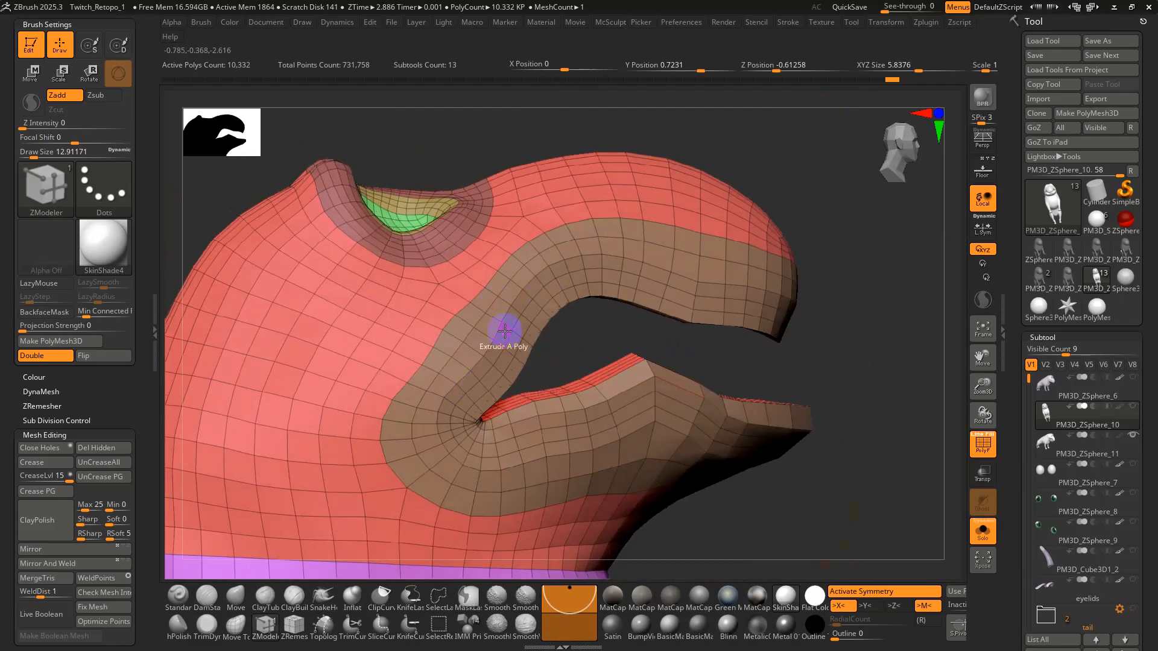
# Try inserting two edge loops at once around the outer part of the lip band, and undo them.
pyautogui.click(471, 347)
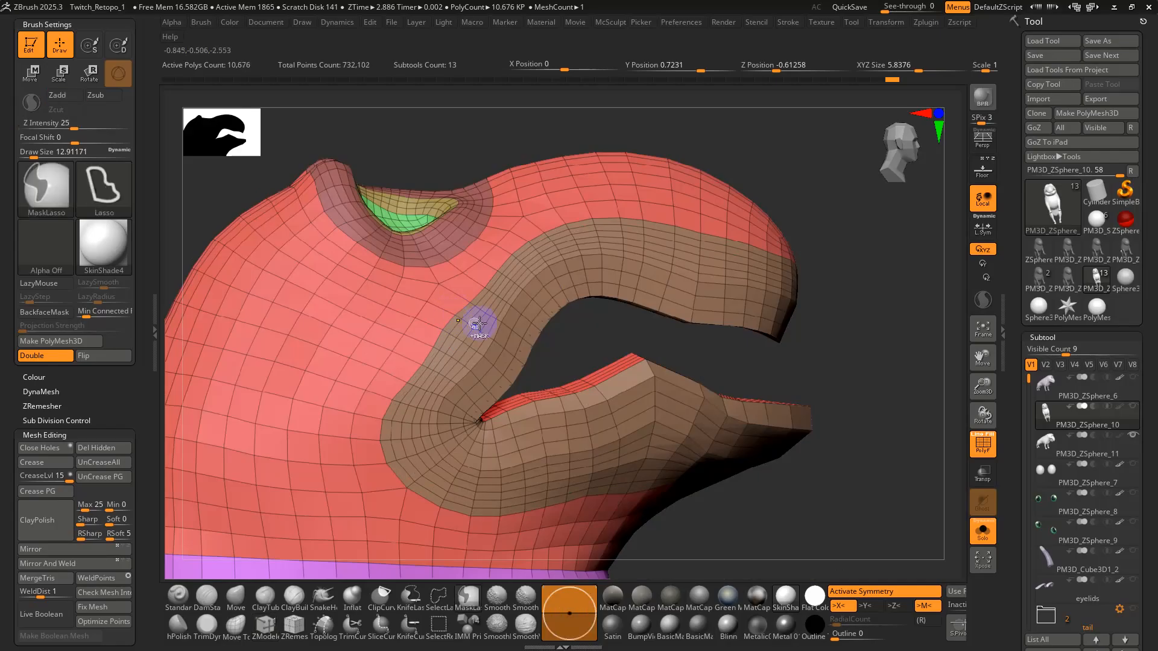
pyautogui.hotkey('ctrl', 'z')
pyautogui.hotkey('ctrl', 'shift', 'z')
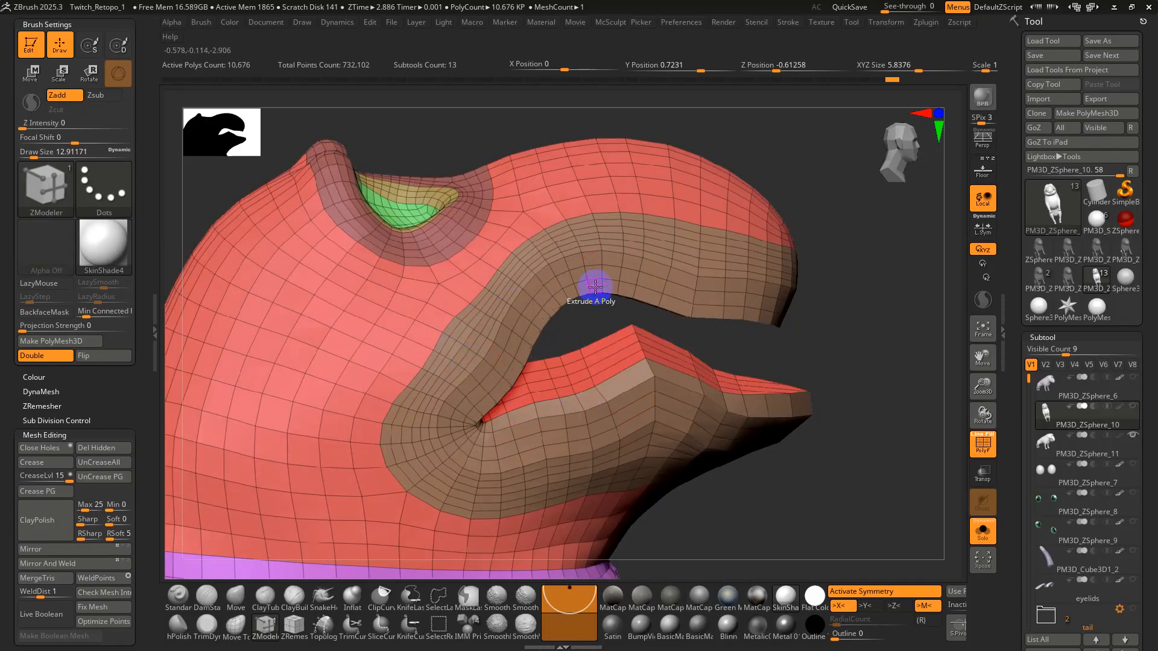
pyautogui.hotkey('ctrl', 'z')
pyautogui.hotkey('ctrl', 'z')
pyautogui.hotkey('ctrl', 'z')
pyautogui.hotkey('ctrl', 'z')
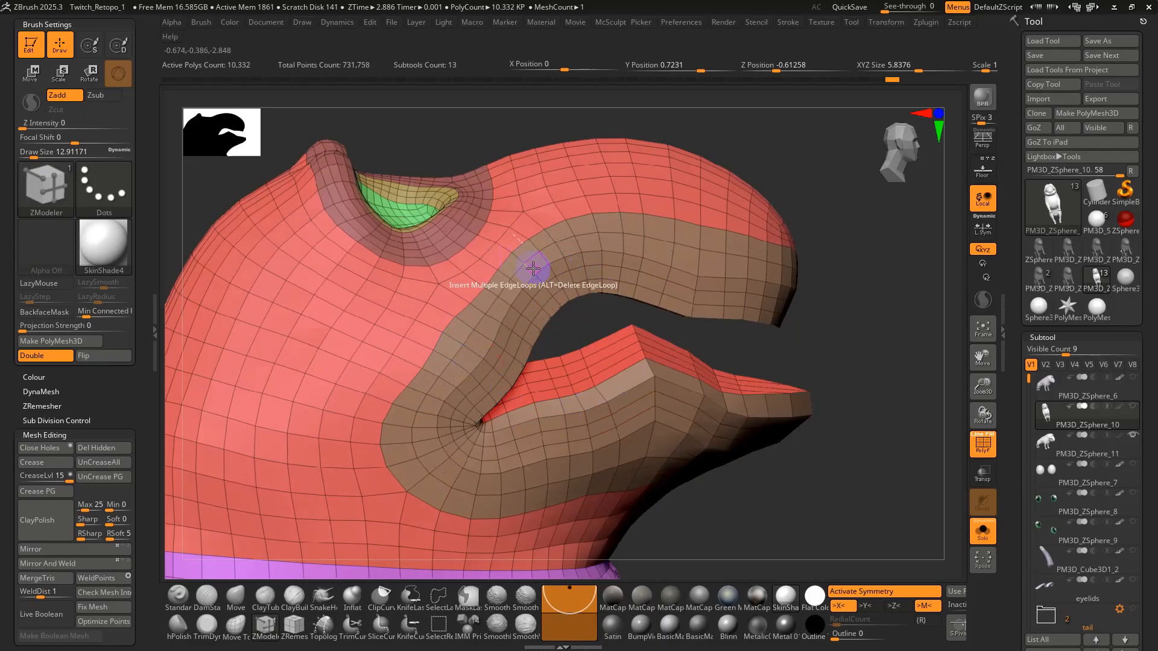
# Set the Insert target to Single EdgeLoop and insert one loop around the outer part of the lip band.
pyautogui.press('space')
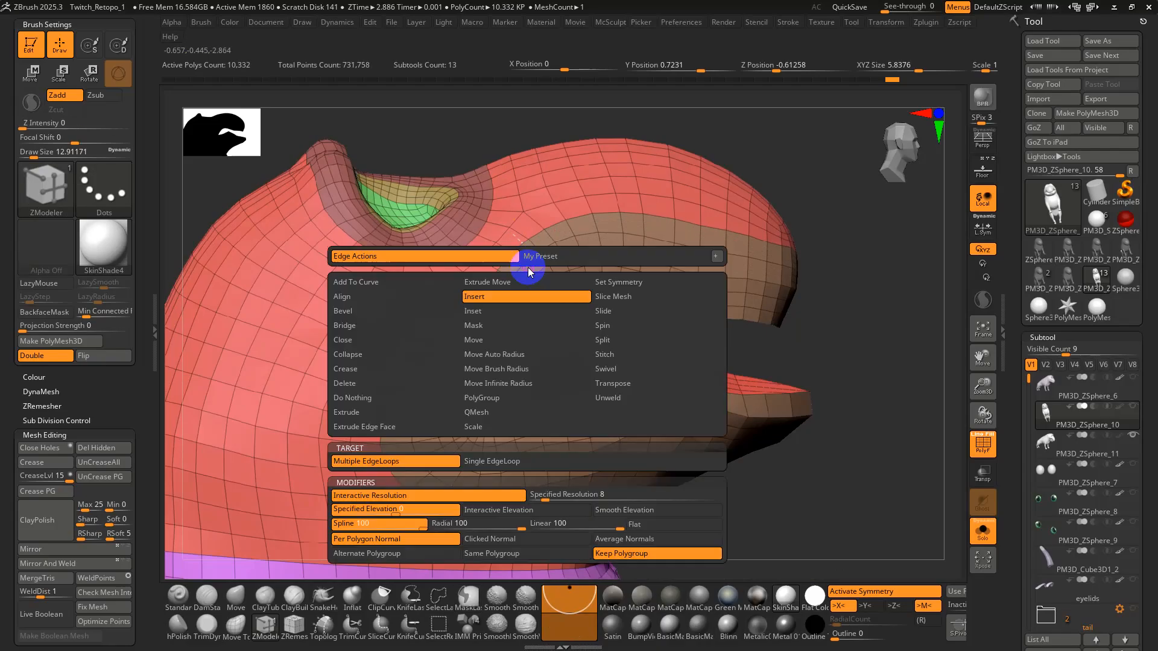
pyautogui.click(487, 461)
pyautogui.keyDown('ctrl'); pyautogui.moveTo(511, 314); pyautogui.dragTo(452, 461, button='right'); pyautogui.keyUp('ctrl')
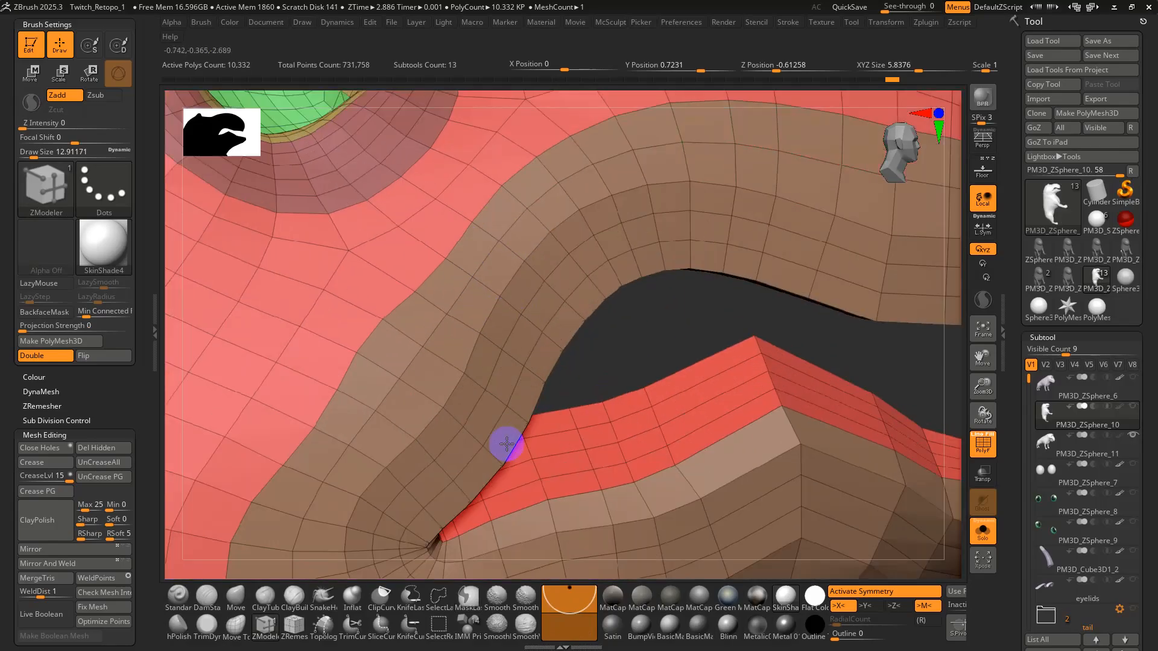
pyautogui.click(570, 198)
pyautogui.moveTo(507, 187); pyautogui.dragTo(515, 197)
pyautogui.keyDown('ctrl'); pyautogui.moveTo(514, 198); pyautogui.dragTo(693, 331, button='right'); pyautogui.keyUp('ctrl')
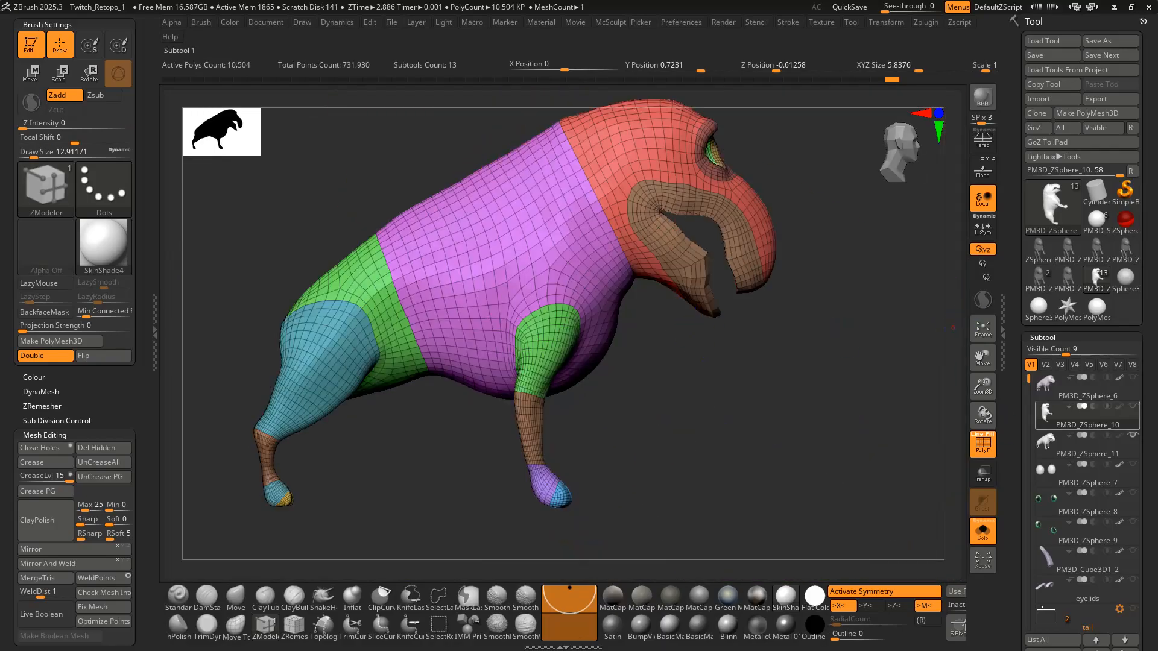
# Turn off Solo to show the retopologized mesh with the other visible subtools, and enlarge the draw size to about 124.
pyautogui.moveTo(1132, 435)
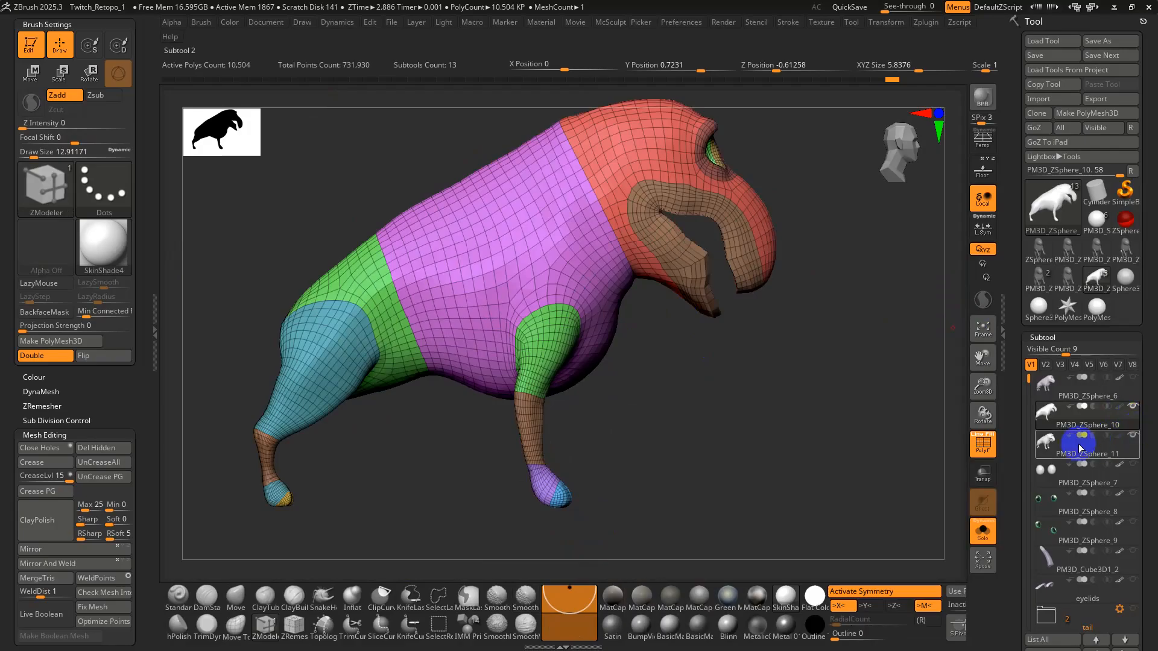
pyautogui.click(982, 530)
pyautogui.moveTo(928, 460)
pyautogui.keyDown('ctrl'); pyautogui.mouseDown(button='right')
pyautogui.moveTo(861, 434)
pyautogui.moveTo(808, 374)
pyautogui.mouseUp(button='right'); pyautogui.keyUp('ctrl')
pyautogui.press('s')
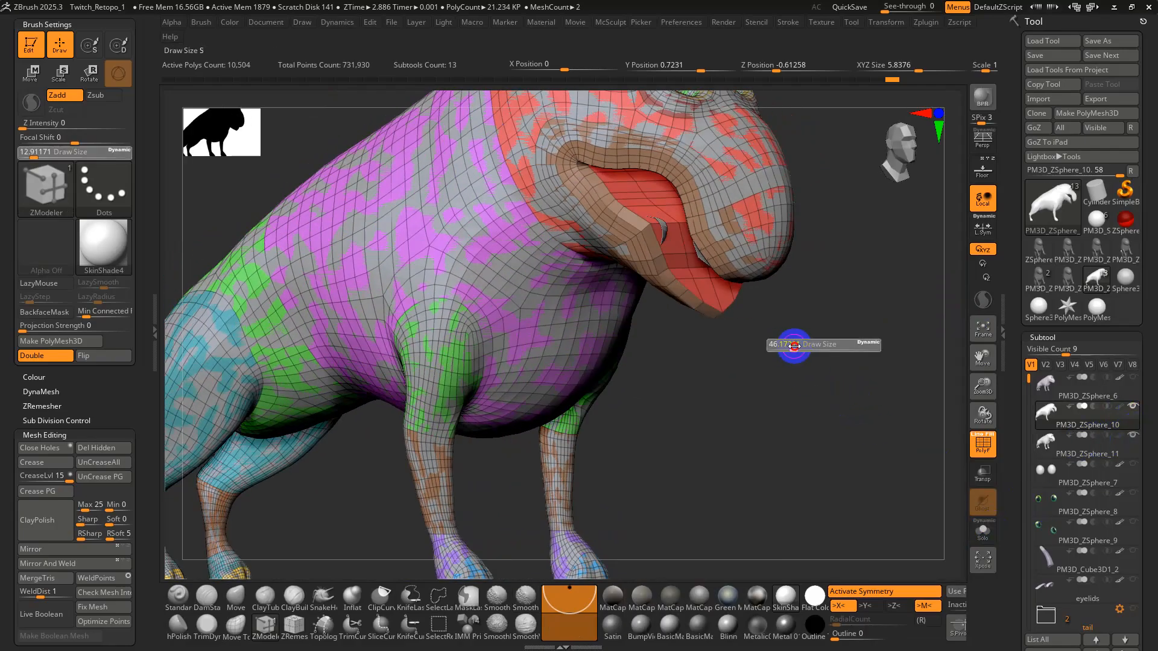
pyautogui.moveTo(793, 349); pyautogui.dragTo(804, 348)
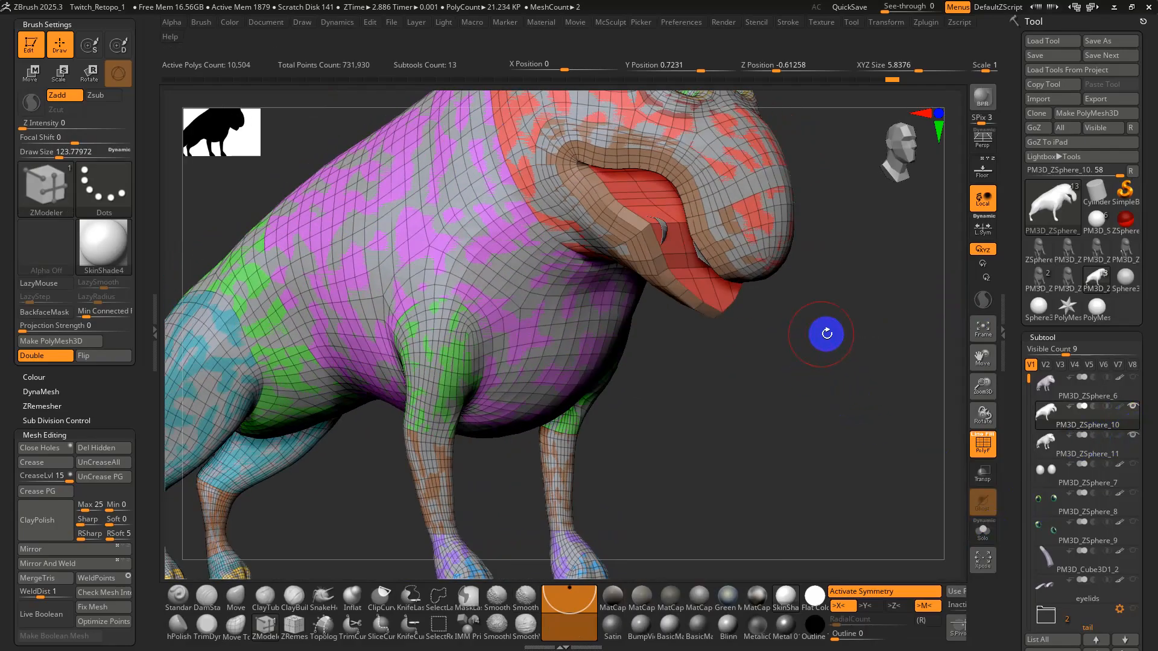
# Delete the duplicate retopology subtool PM3D_ZSphere_11.
pyautogui.click(982, 537)
pyautogui.click(982, 539)
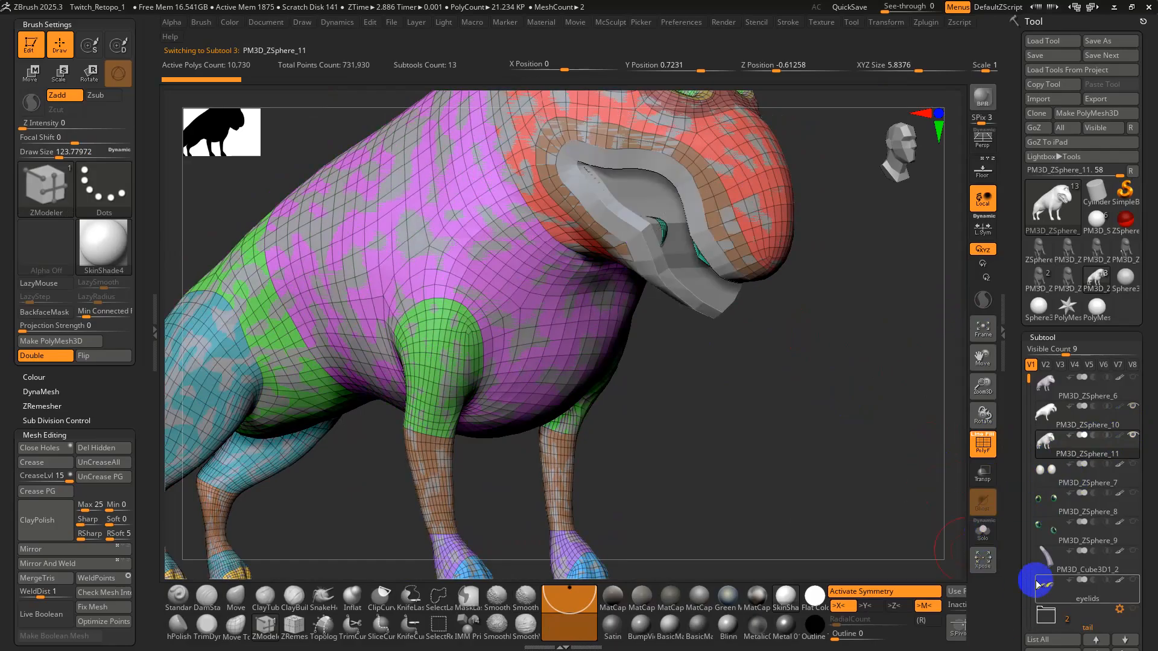
pyautogui.moveTo(1036, 584); pyautogui.dragTo(1015, 478)
pyautogui.click(1045, 539)
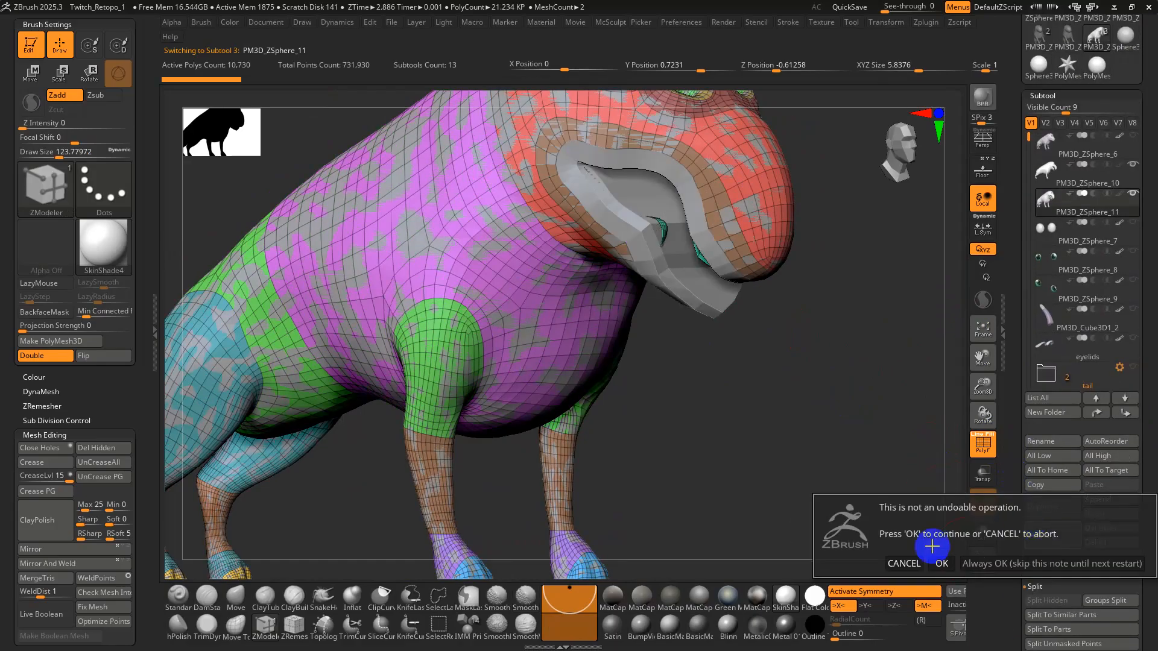
pyautogui.click(954, 548)
# Make PM3D_ZSphere_10 the active subtool and show the original sculpt PM3D_ZSphere_6 together with it.
pyautogui.moveTo(1021, 245); pyautogui.dragTo(1028, 353)
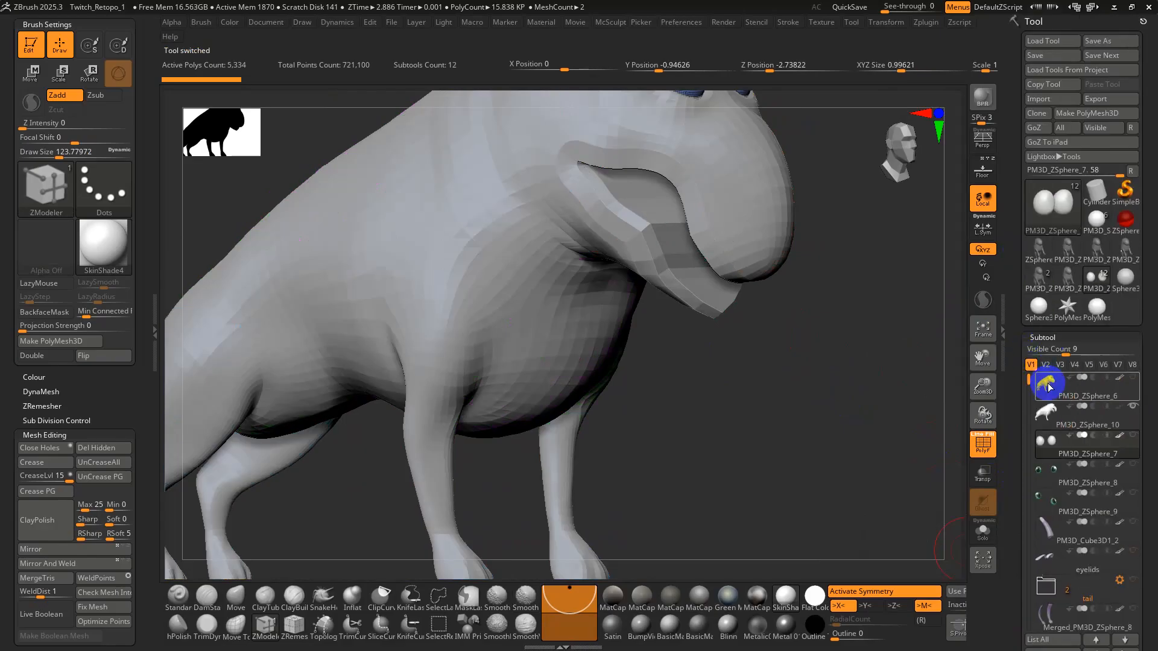
pyautogui.click(1049, 386)
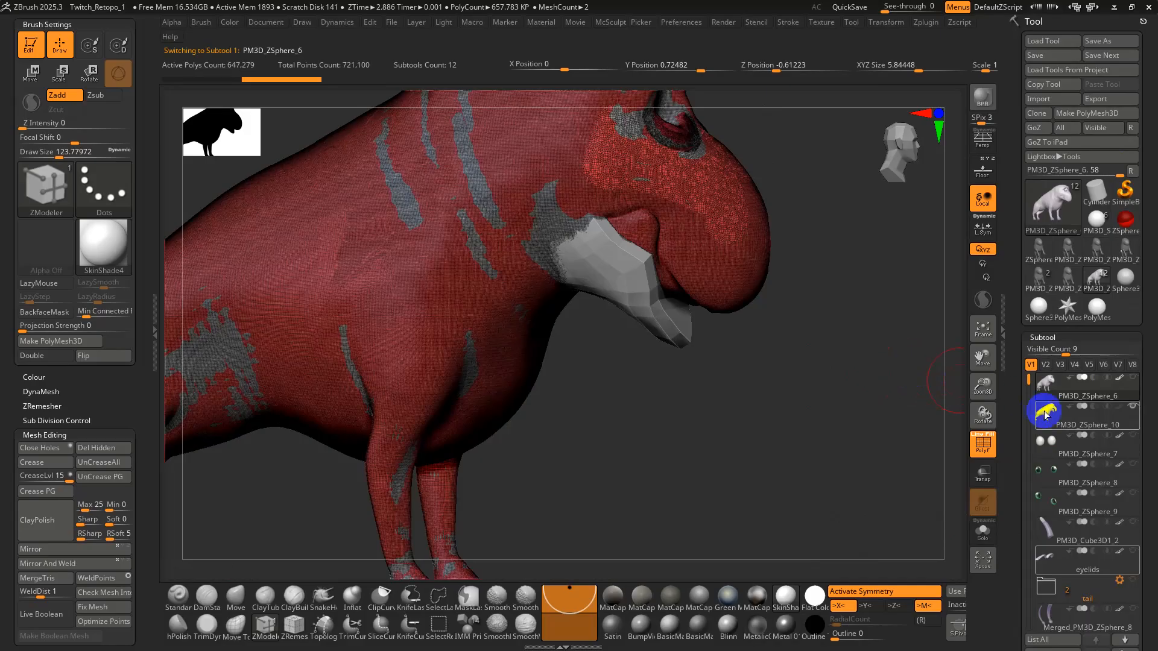
pyautogui.click(1048, 416)
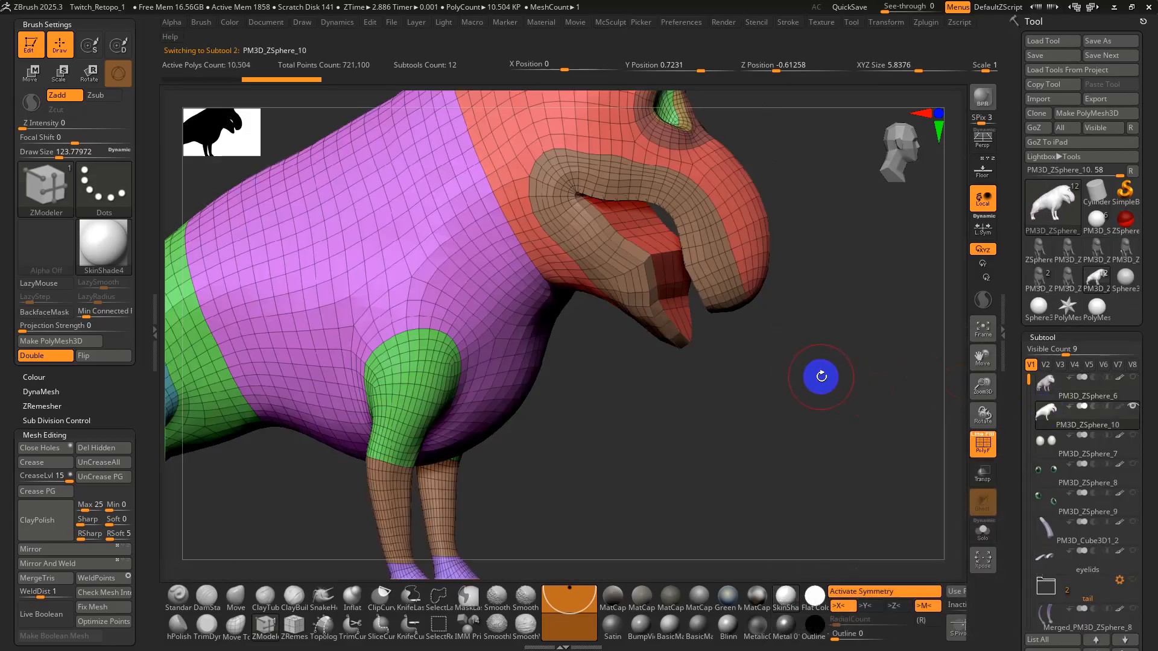
pyautogui.moveTo(821, 376); pyautogui.dragTo(840, 372)
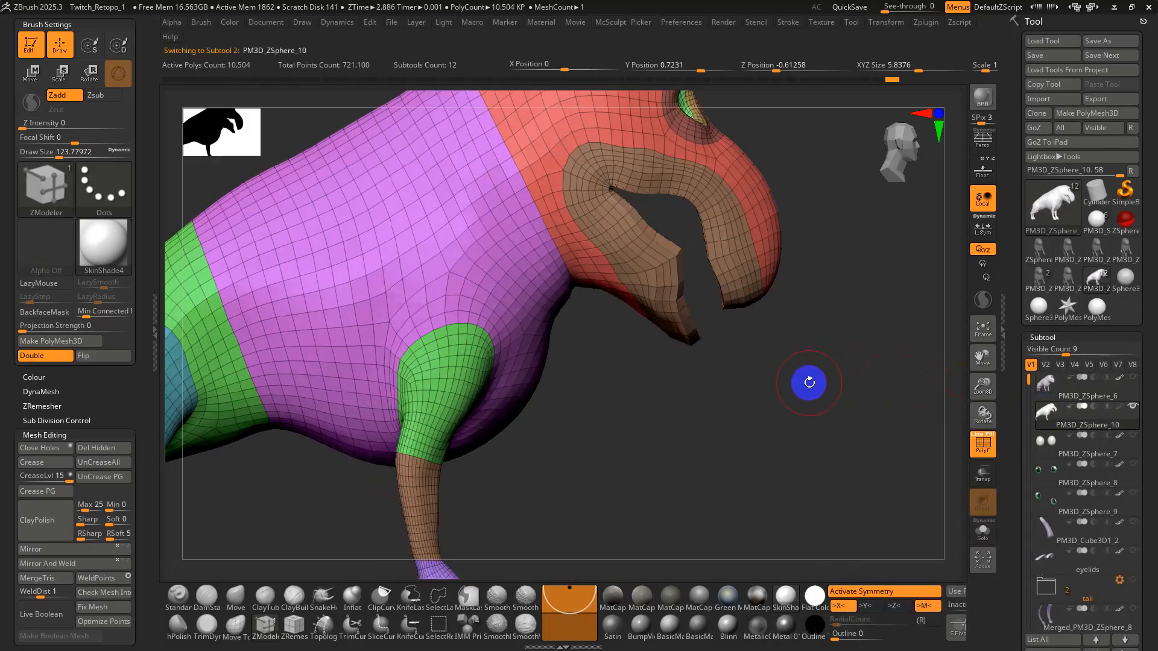
pyautogui.scroll(-5, 703, 321)
pyautogui.scroll(3, 780, 403)
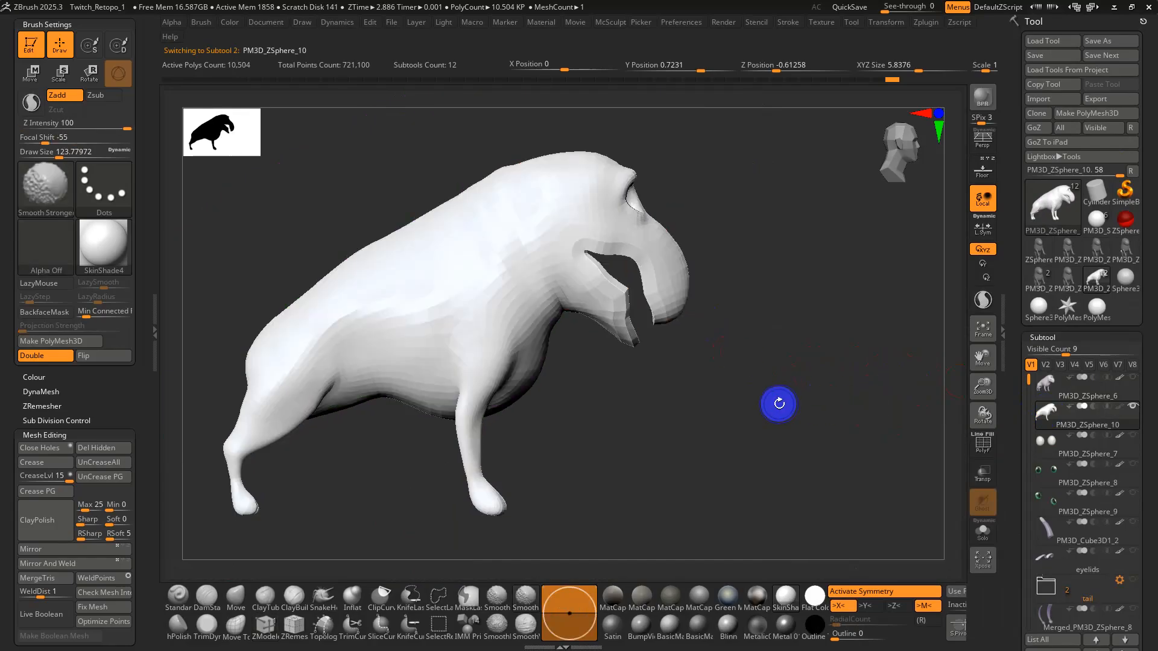
pyautogui.click(1133, 377)
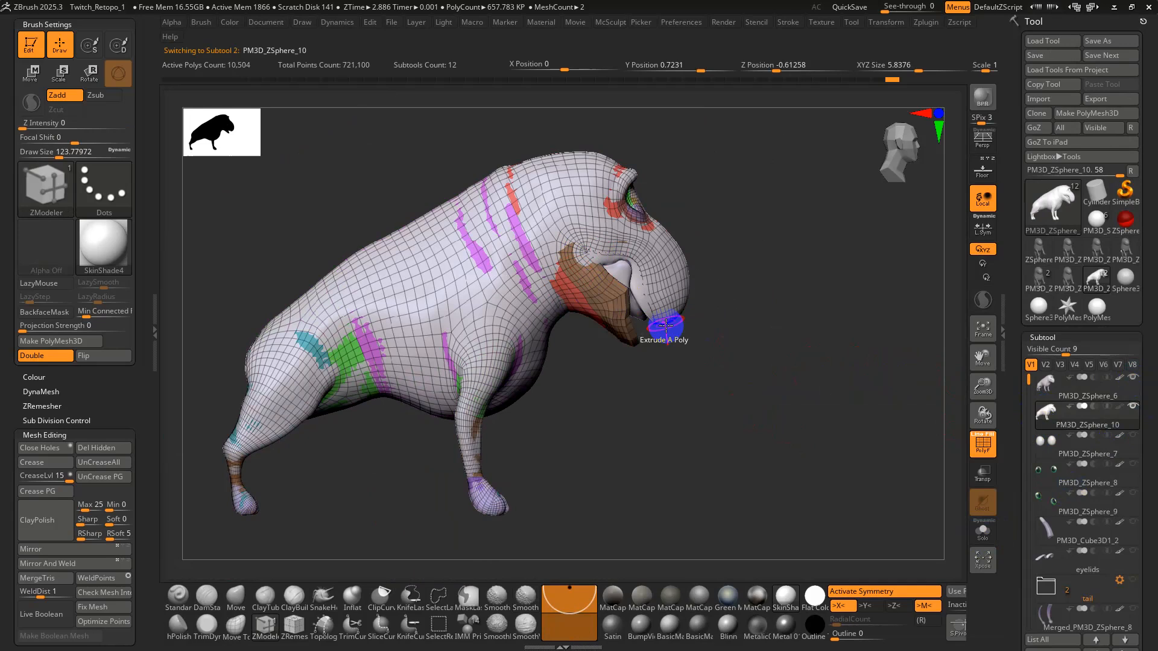
pyautogui.moveTo(840, 426); pyautogui.dragTo(873, 434)
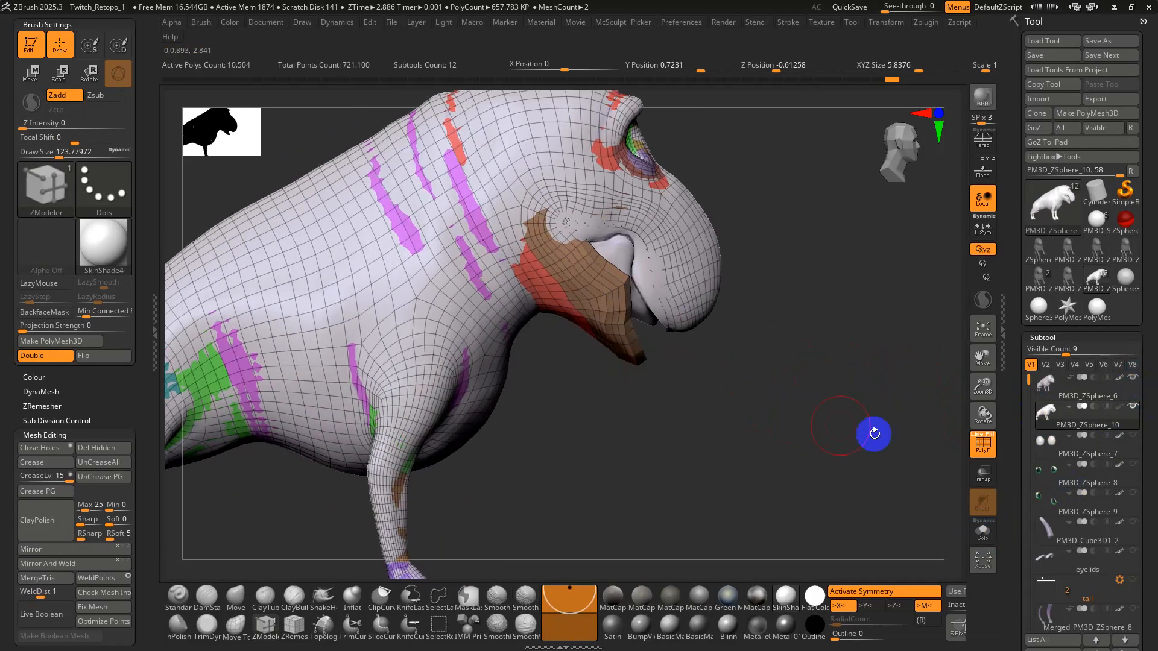
# Solo the retopologized mesh and mask its lower jaw, including the lower part of the brown lip band.
pyautogui.click(978, 540)
pyautogui.press('ctrl')
pyautogui.moveTo(543, 233)
pyautogui.keyDown('ctrl'); pyautogui.mouseDown()
pyautogui.moveTo(623, 426)
pyautogui.moveTo(701, 413)
pyautogui.mouseUp(); pyautogui.keyUp('ctrl')
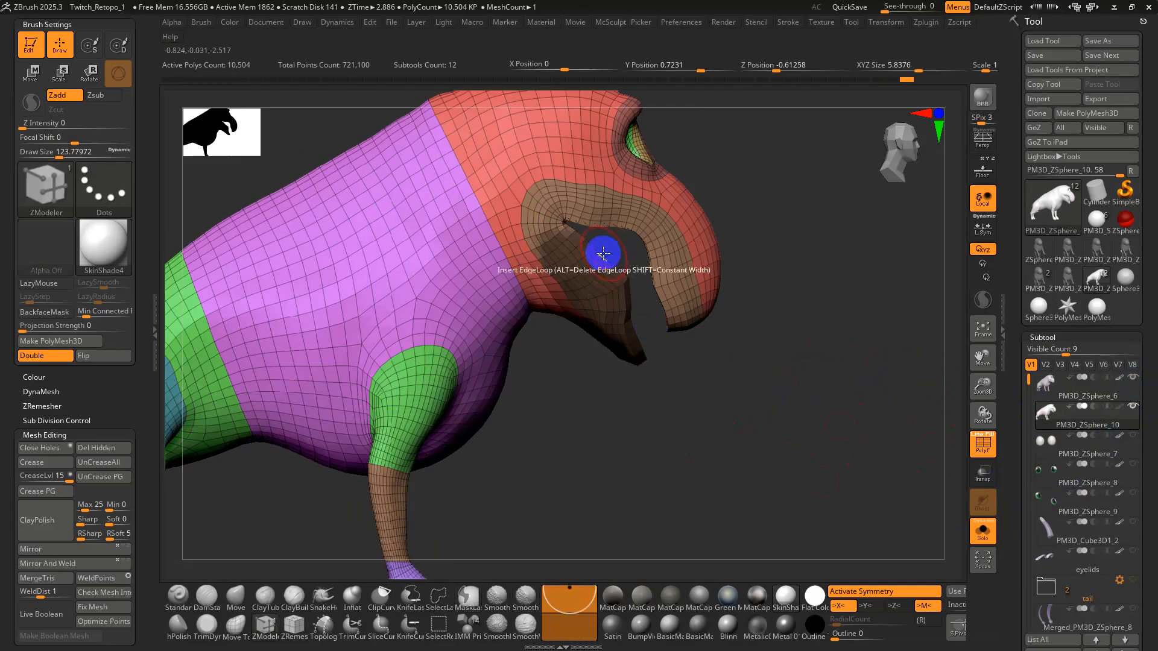
pyautogui.keyDown('ctrl'); pyautogui.moveTo(563, 222); pyautogui.dragTo(589, 366); pyautogui.keyUp('ctrl')
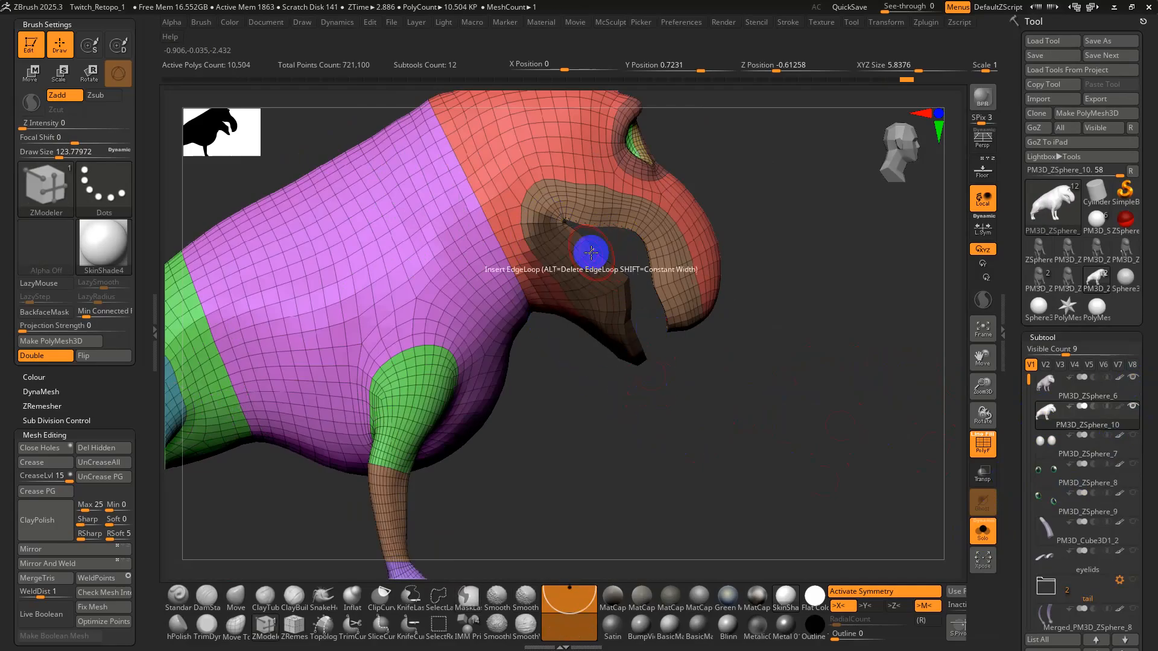
pyautogui.keyDown('ctrl'); pyautogui.moveTo(525, 228); pyautogui.dragTo(573, 322); pyautogui.keyUp('ctrl')
# Hide the red inner-mouth polygroup so that only the outer body and lip band stay visible.
pyautogui.moveTo(721, 374)
pyautogui.keyDown('alt'); pyautogui.mouseDown()
pyautogui.moveTo(736, 383)
pyautogui.moveTo(736, 320)
pyautogui.moveTo(730, 361)
pyautogui.mouseUp(); pyautogui.keyUp('alt')
pyautogui.keyDown('ctrl'); pyautogui.keyDown('shift'); pyautogui.click(651, 324); pyautogui.keyUp('shift'); pyautogui.keyUp('ctrl')
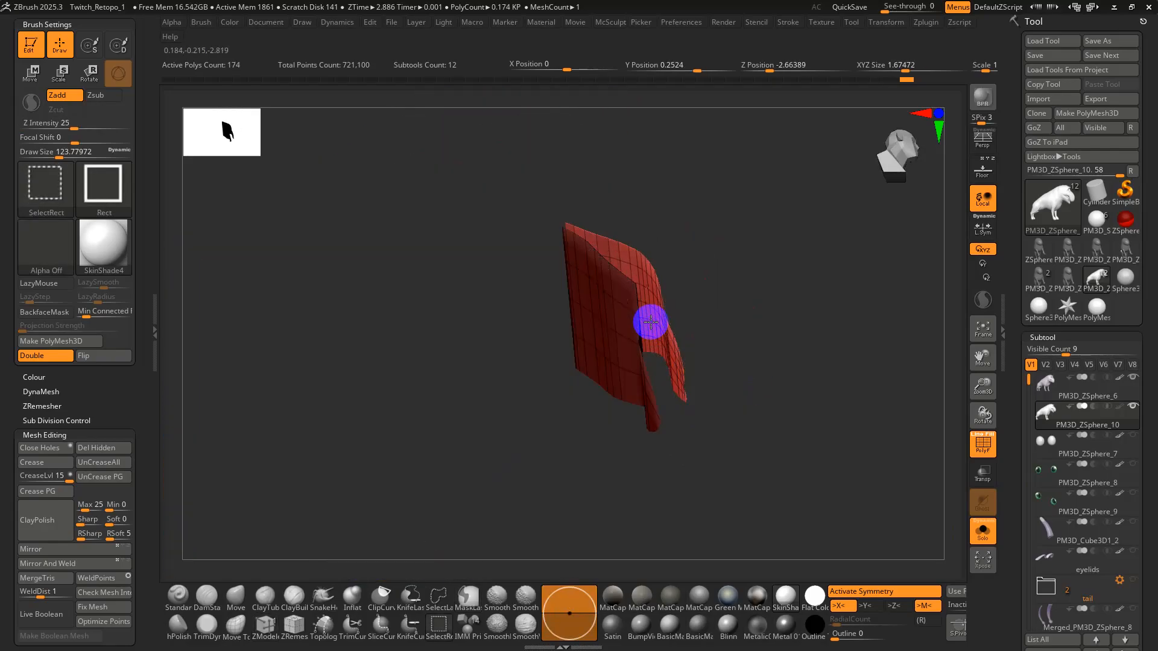
pyautogui.keyDown('ctrl'); pyautogui.keyDown('shift'); pyautogui.click(650, 326); pyautogui.keyUp('shift'); pyautogui.keyUp('ctrl')
pyautogui.keyDown('alt'); pyautogui.moveTo(812, 372); pyautogui.dragTo(810, 350); pyautogui.keyUp('alt')
pyautogui.moveTo(809, 350); pyautogui.dragTo(803, 408)
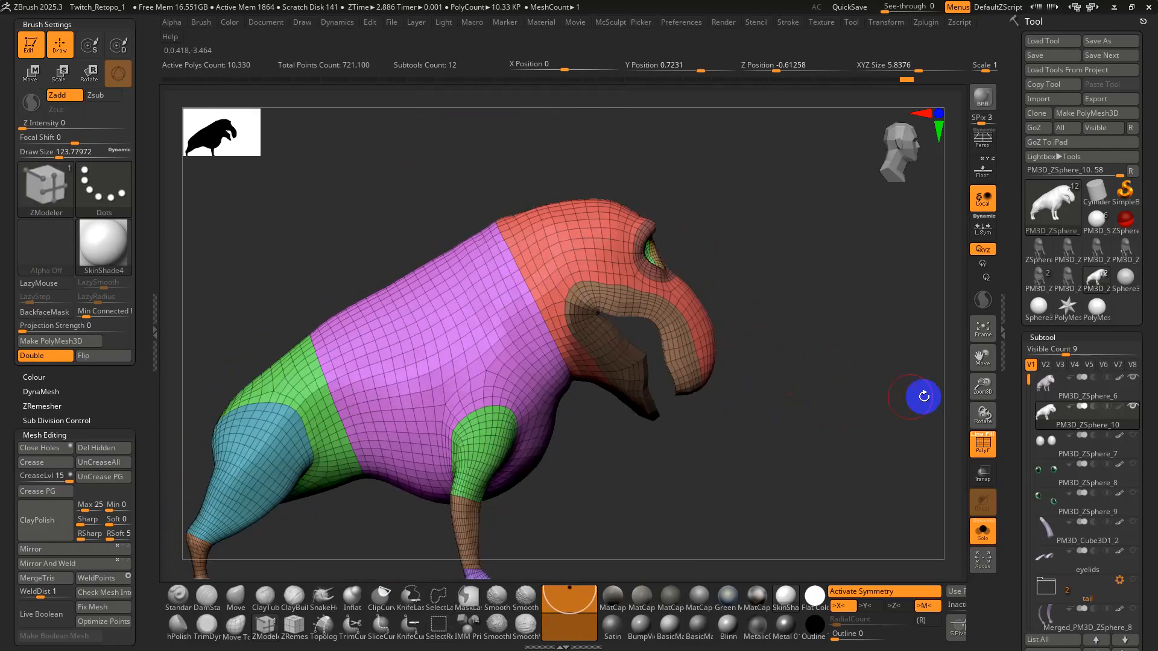
# Run ProjectAll on the retopologized mesh with Geometry and Color on, accepting projection of the sculpt's PolyPaint.
pyautogui.click(978, 526)
pyautogui.moveTo(829, 480); pyautogui.dragTo(913, 463)
pyautogui.hotkey('shift', 'f')
pyautogui.hotkey('shift', 'f')
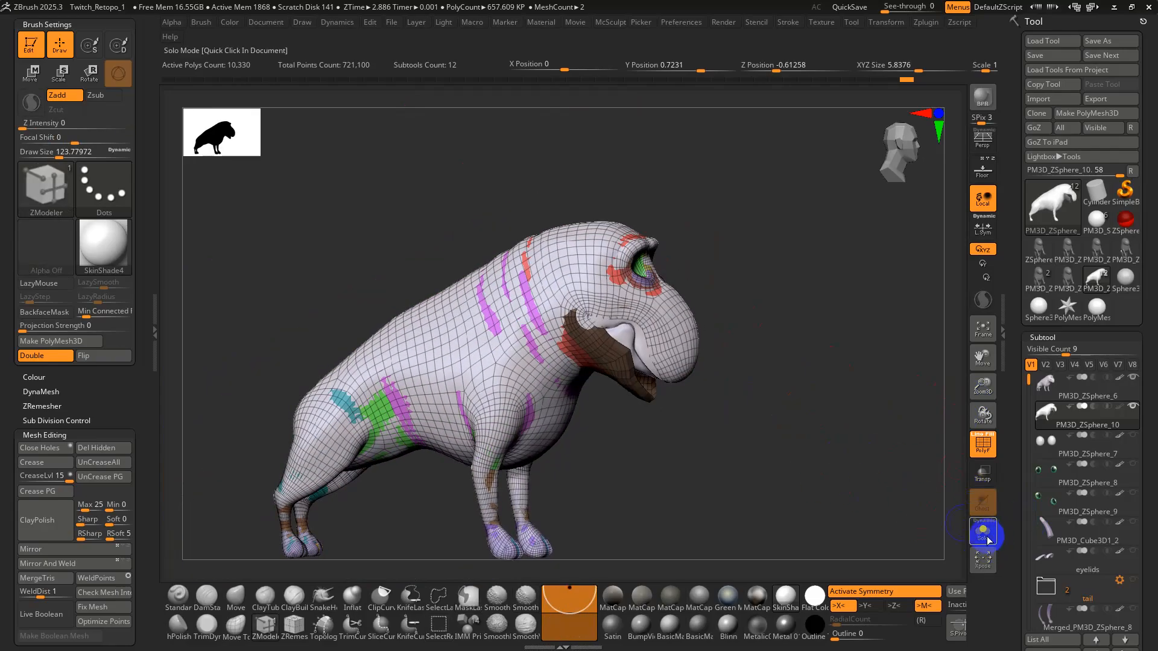
pyautogui.click(983, 532)
pyautogui.scroll(-10, 1016, 531)
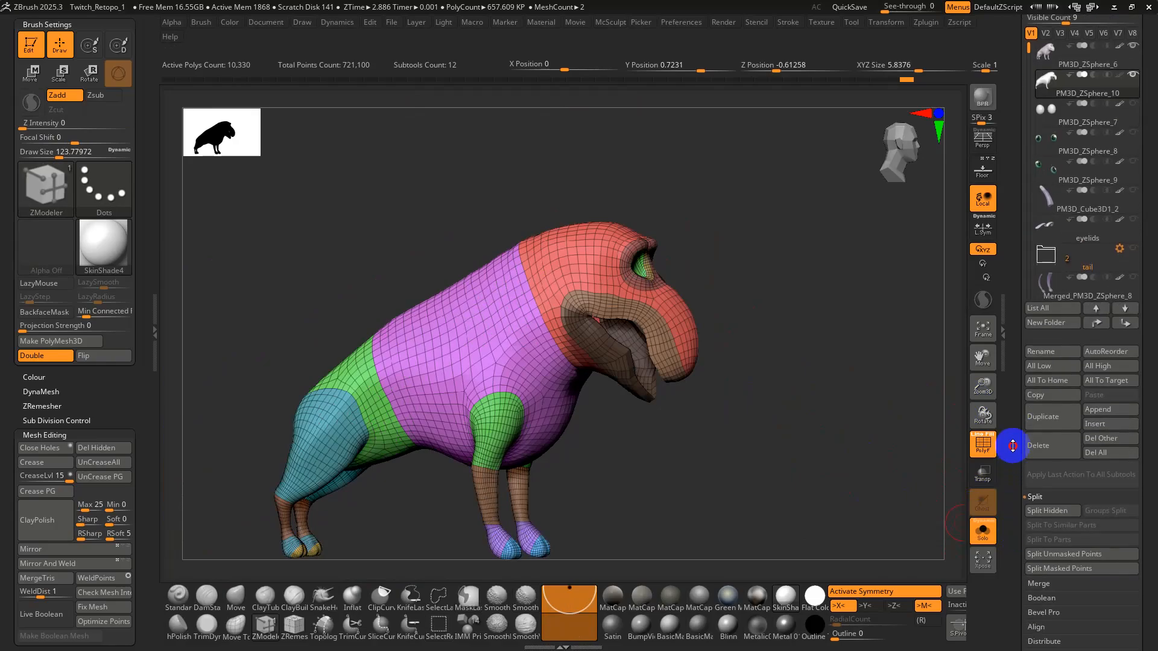
pyautogui.click(1039, 542)
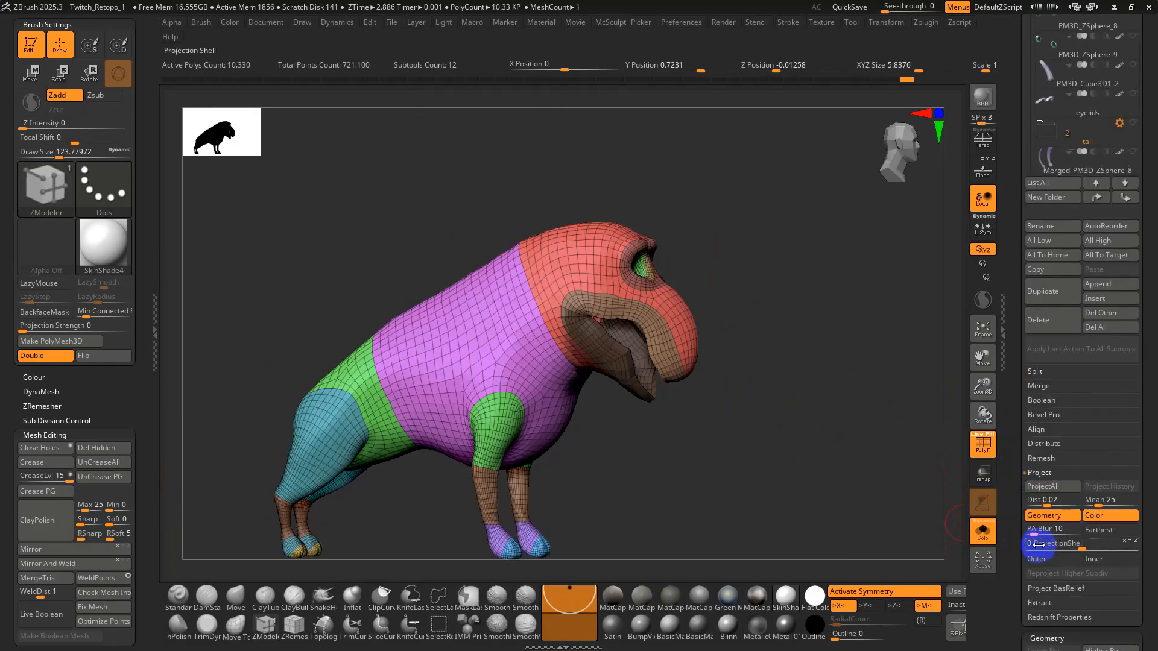
pyautogui.click(1049, 489)
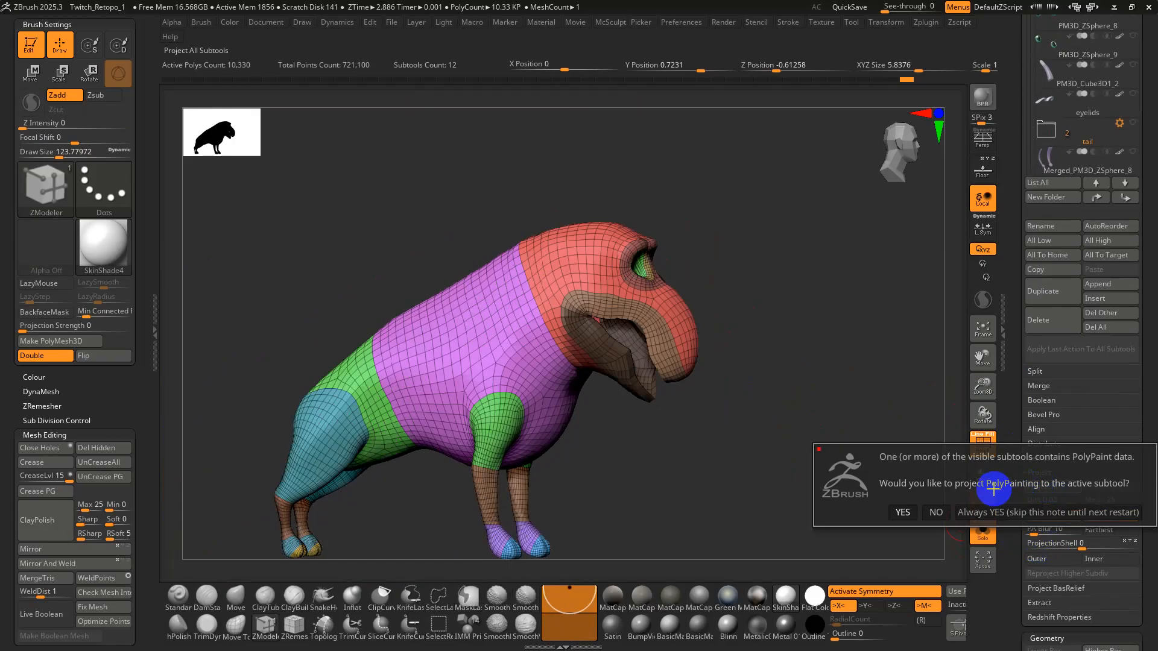
pyautogui.click(900, 512)
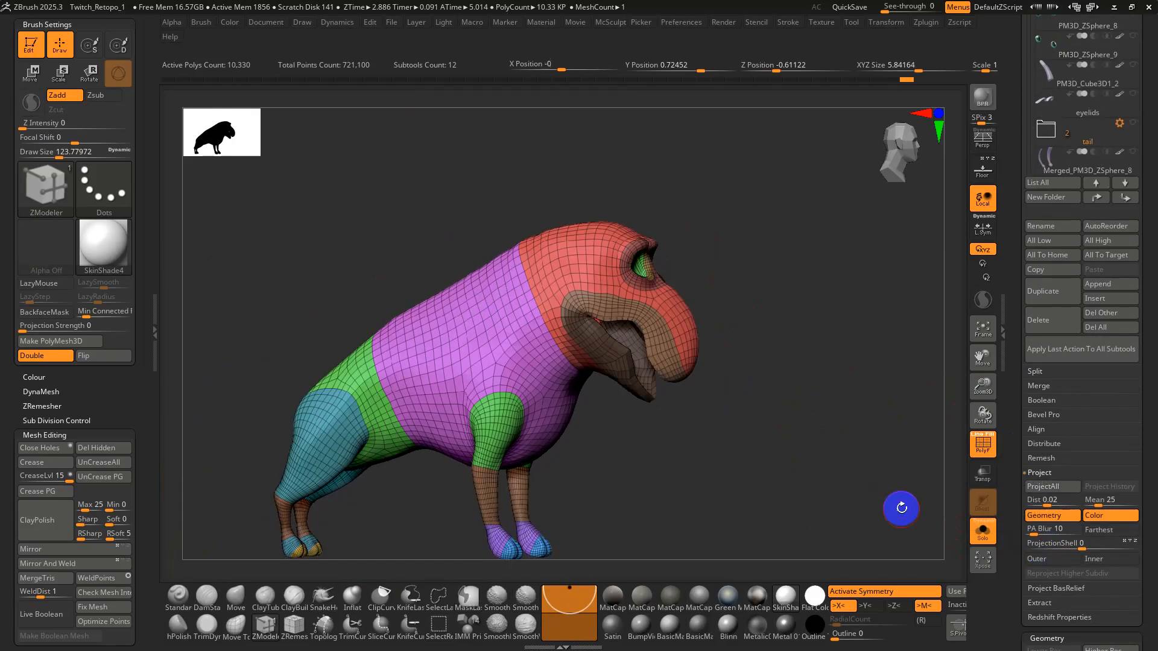
# Turn off Solo, display the sculpt and mesh through each other with Transparency and Ghost, and choose the Move brush.
pyautogui.keyDown('alt'); pyautogui.moveTo(793, 413); pyautogui.dragTo(852, 416); pyautogui.keyUp('alt')
pyautogui.click(992, 541)
pyautogui.keyDown('alt'); pyautogui.moveTo(834, 328); pyautogui.dragTo(860, 375); pyautogui.keyUp('alt')
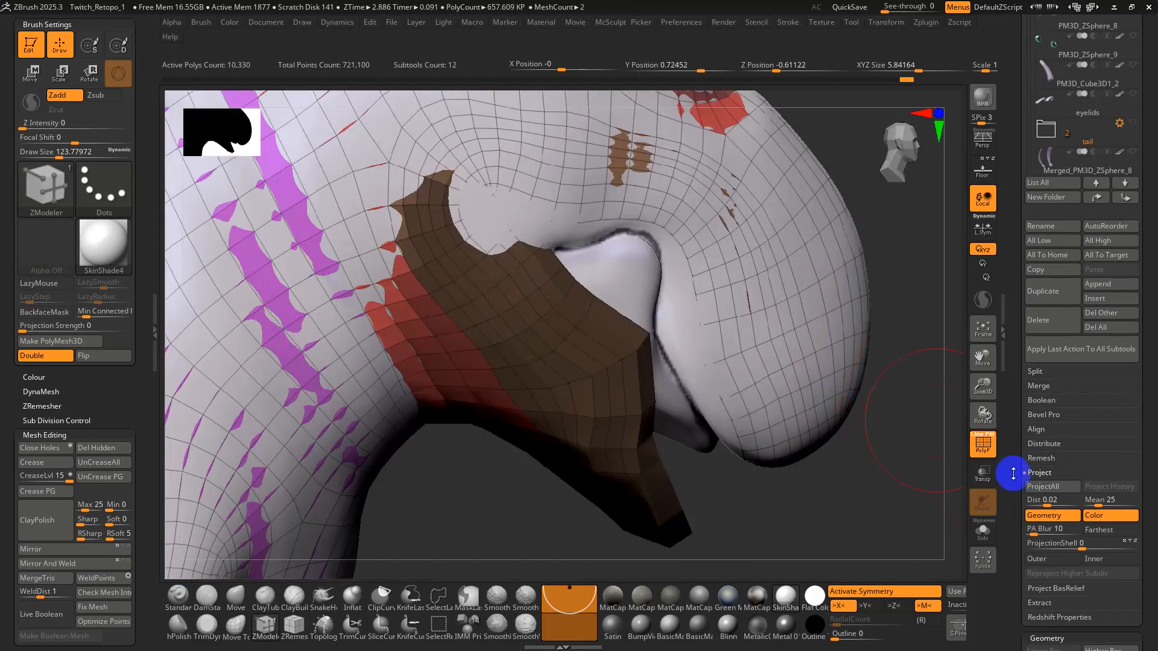
pyautogui.click(984, 476)
pyautogui.moveTo(656, 225); pyautogui.dragTo(636, 251)
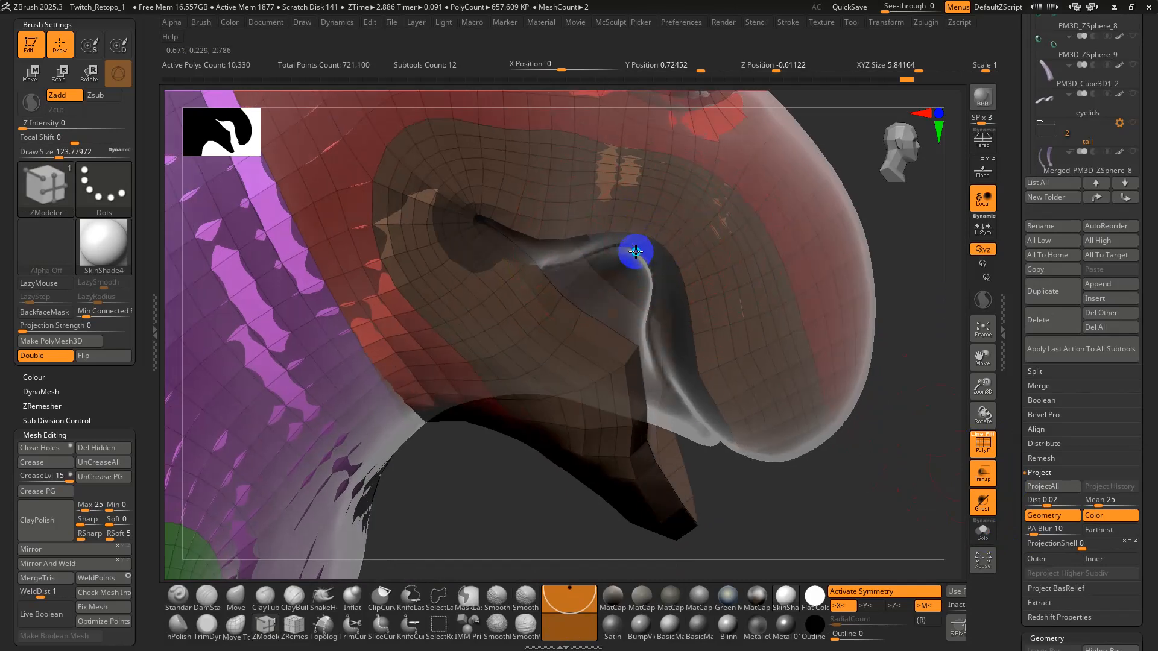
pyautogui.moveTo(555, 245); pyautogui.dragTo(558, 293)
pyautogui.click(235, 582)
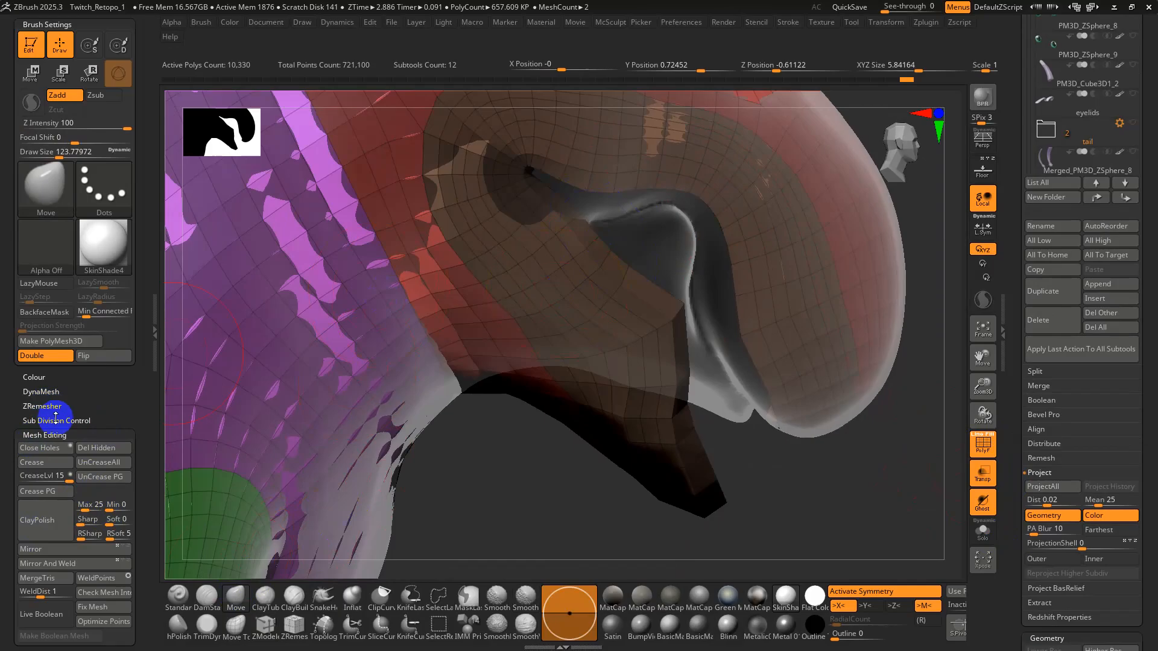
# Move the upper lip edge of the retopologized mesh to follow the sculpt's mouth line.
pyautogui.moveTo(632, 331); pyautogui.dragTo(637, 340, button='right')
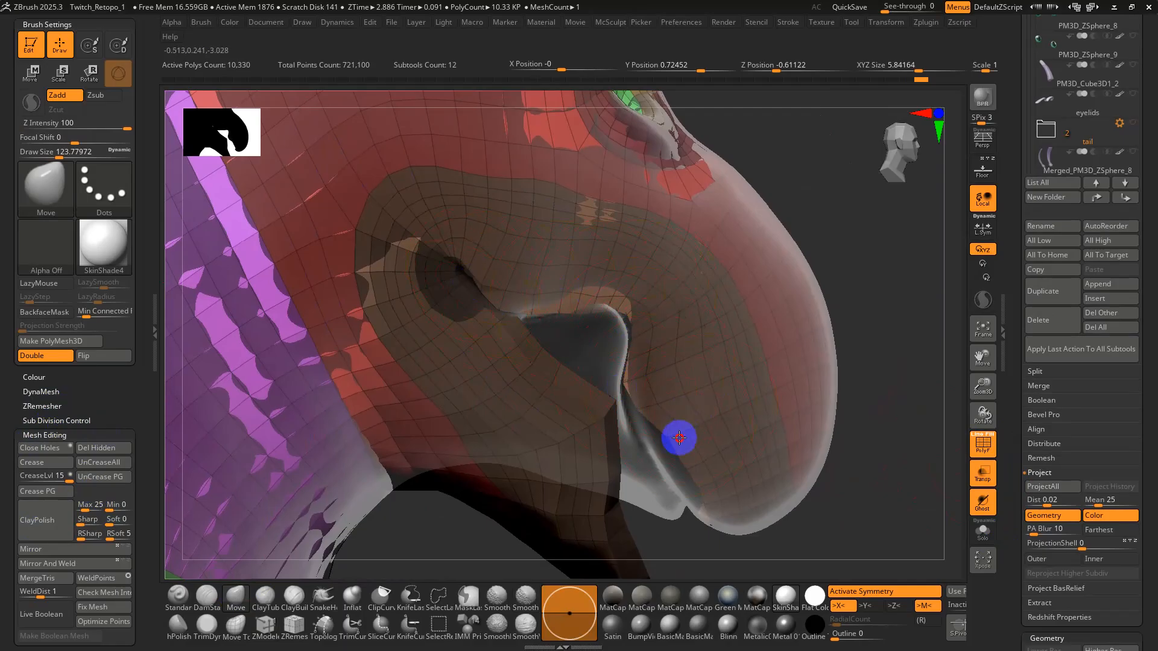
pyautogui.moveTo(679, 438); pyautogui.dragTo(705, 488)
pyautogui.keyDown('ctrl'); pyautogui.moveTo(693, 469); pyautogui.dragTo(670, 422, button='right'); pyautogui.keyUp('ctrl')
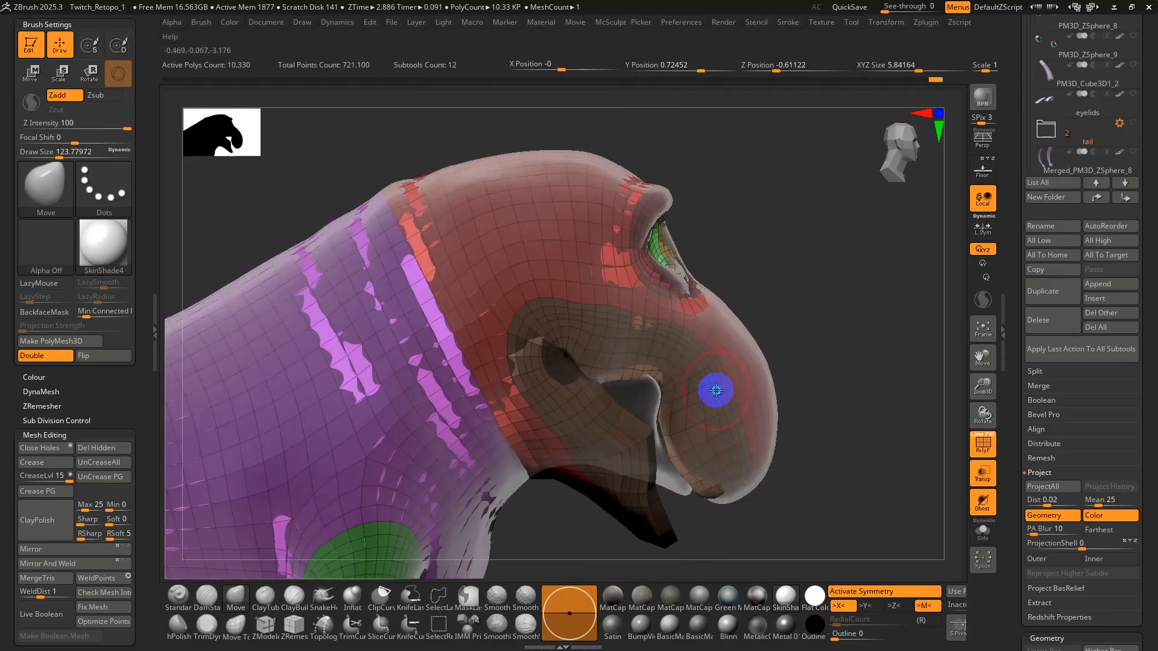
pyautogui.moveTo(715, 390); pyautogui.dragTo(703, 385, button='right')
# Try smoothing the side of the snout near the lip band, and undo it.
pyautogui.keyDown('shift'); pyautogui.moveTo(718, 413); pyautogui.dragTo(775, 460); pyautogui.keyUp('shift')
pyautogui.keyDown('shift'); pyautogui.moveTo(705, 407); pyautogui.dragTo(739, 481); pyautogui.keyUp('shift')
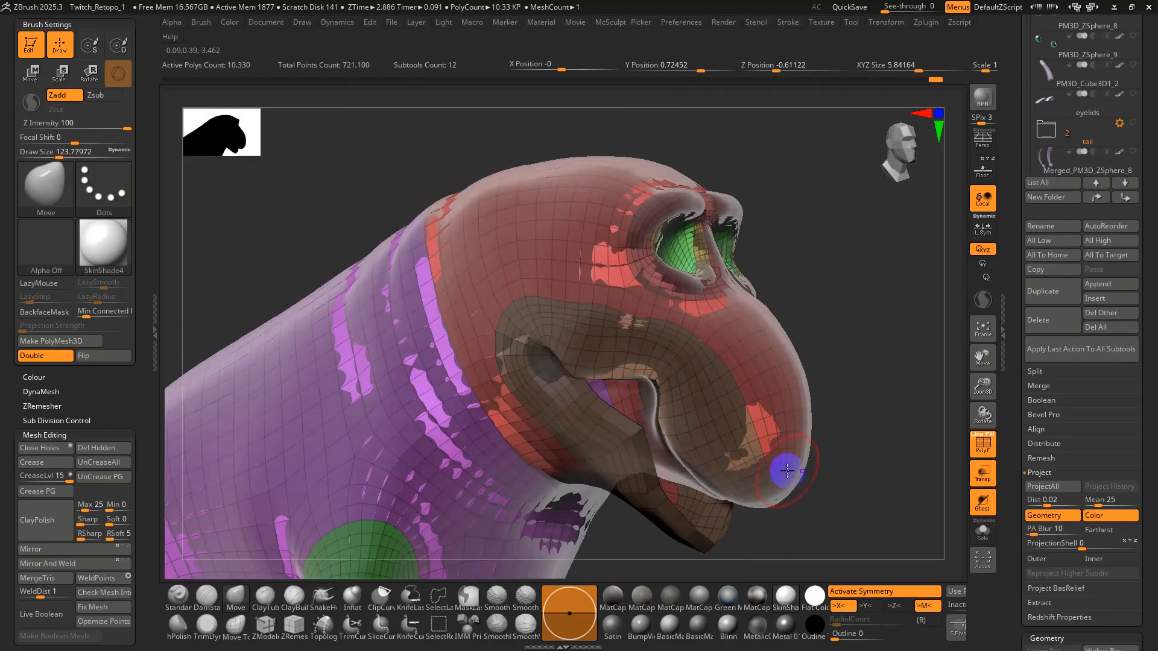
pyautogui.hotkey('ctrl', 'z')
pyautogui.moveTo(707, 470); pyautogui.dragTo(768, 497, button='right')
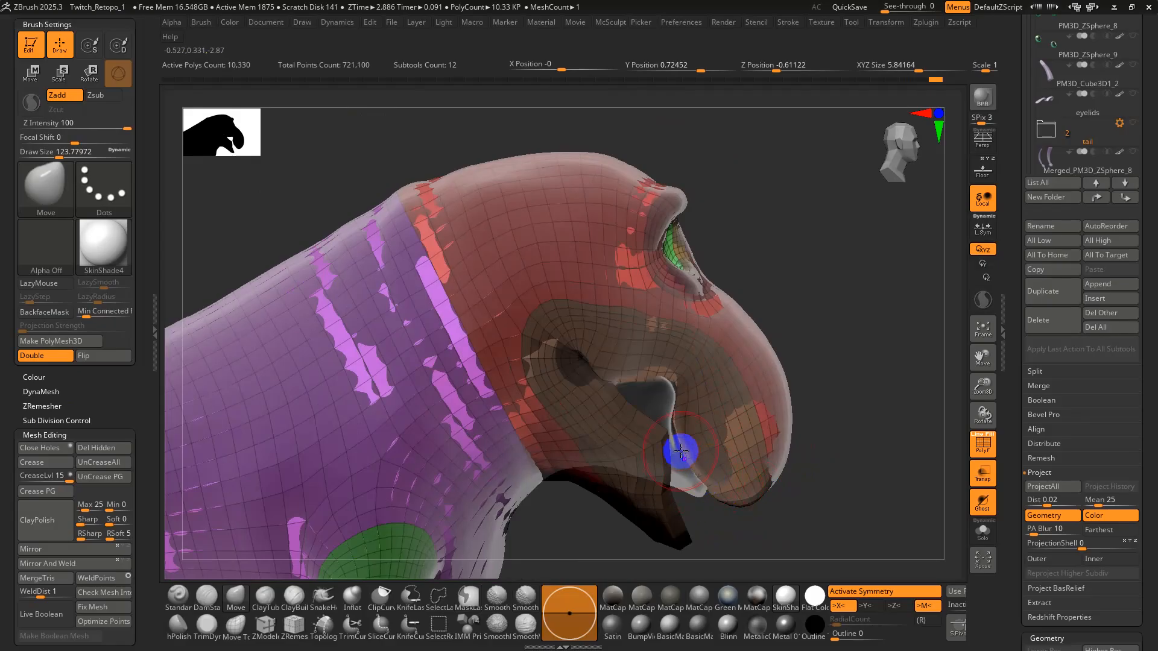
pyautogui.moveTo(746, 461); pyautogui.dragTo(728, 457, button='right')
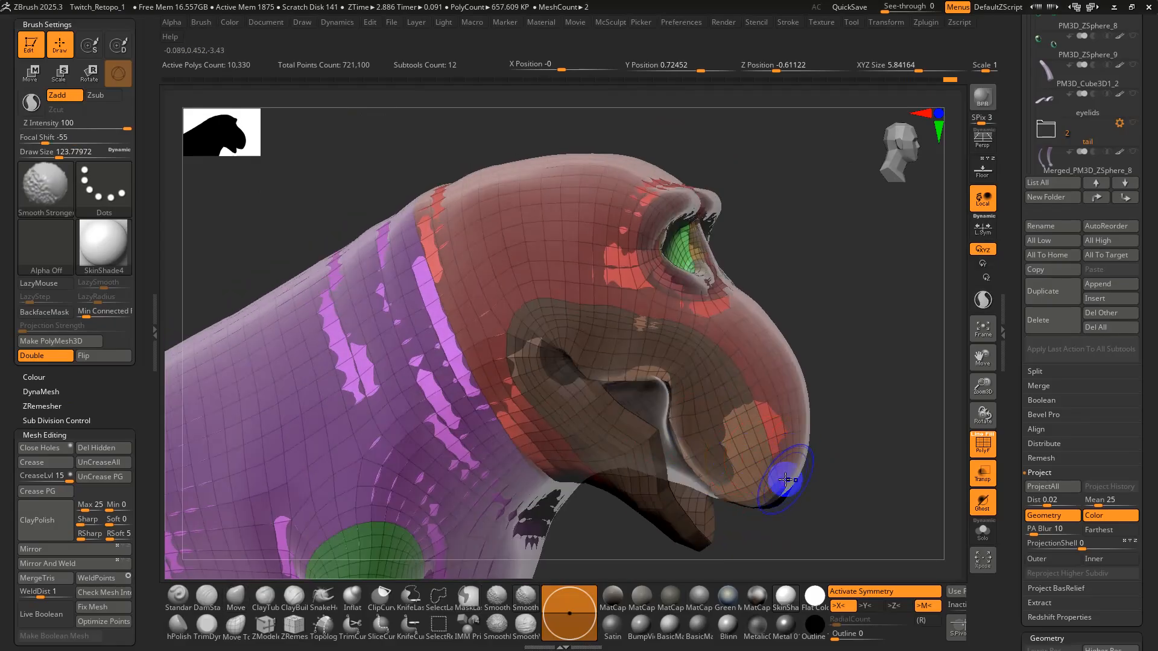
pyautogui.keyDown('ctrl'); pyautogui.moveTo(837, 514); pyautogui.dragTo(812, 569, button='right'); pyautogui.keyUp('ctrl')
# Reduce the draw size to about 94, then try smoothing the lip band above the mouth and undo the strokes.
pyautogui.moveTo(712, 411); pyautogui.dragTo(691, 315, button='right')
pyautogui.press('s')
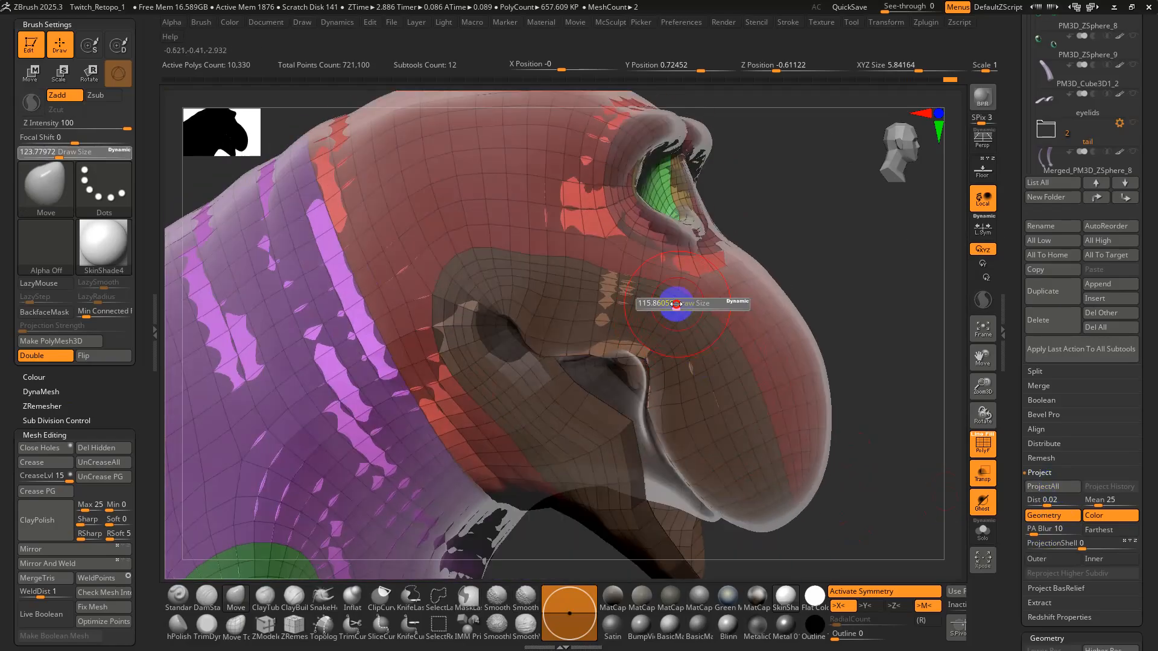
pyautogui.moveTo(677, 305)
pyautogui.mouseDown()
pyautogui.moveTo(530, 269)
pyautogui.moveTo(521, 278)
pyautogui.mouseUp()
pyautogui.hotkey('ctrl', 'z')
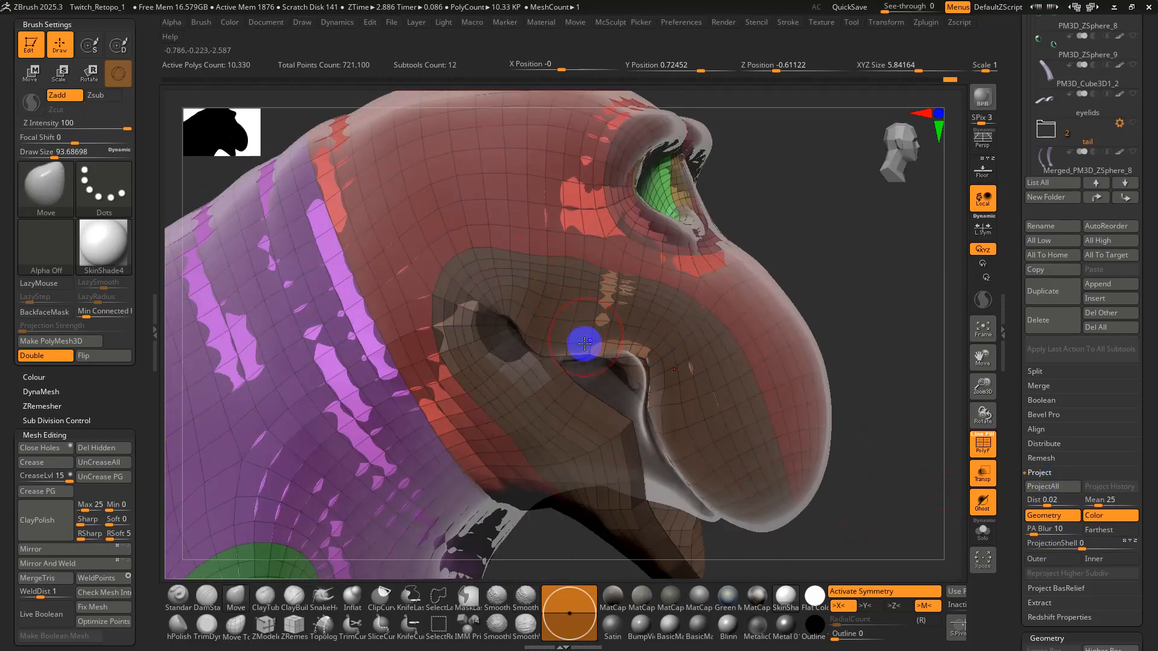
pyautogui.moveTo(633, 305)
pyautogui.keyDown('shift'); pyautogui.mouseDown()
pyautogui.moveTo(491, 253)
pyautogui.moveTo(469, 273)
pyautogui.mouseUp(); pyautogui.keyUp('shift')
pyautogui.hotkey('ctrl', 'z')
# Smooth the lip band along the side of the snout, above the mouth and around the mouth corner.
pyautogui.keyDown('shift'); pyautogui.moveTo(698, 373); pyautogui.dragTo(782, 458); pyautogui.keyUp('shift')
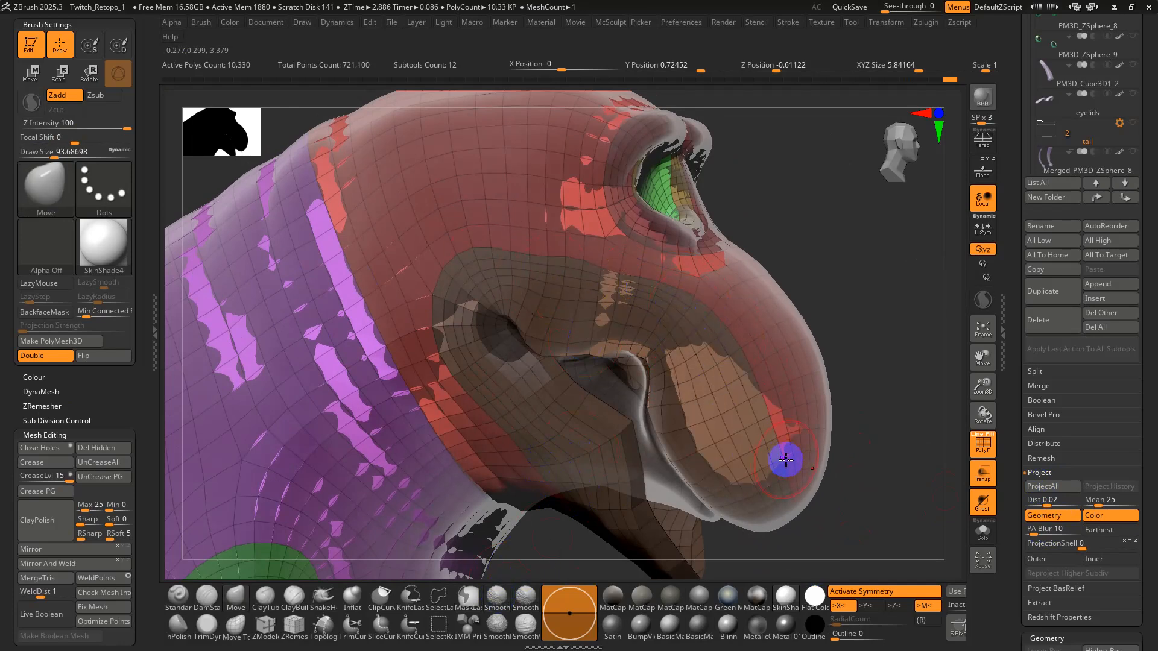
pyautogui.moveTo(784, 460); pyautogui.dragTo(783, 452, button='right')
pyautogui.keyDown('shift'); pyautogui.moveTo(781, 457); pyautogui.dragTo(756, 465); pyautogui.keyUp('shift')
pyautogui.keyDown('shift'); pyautogui.moveTo(722, 424); pyautogui.dragTo(733, 460); pyautogui.keyUp('shift')
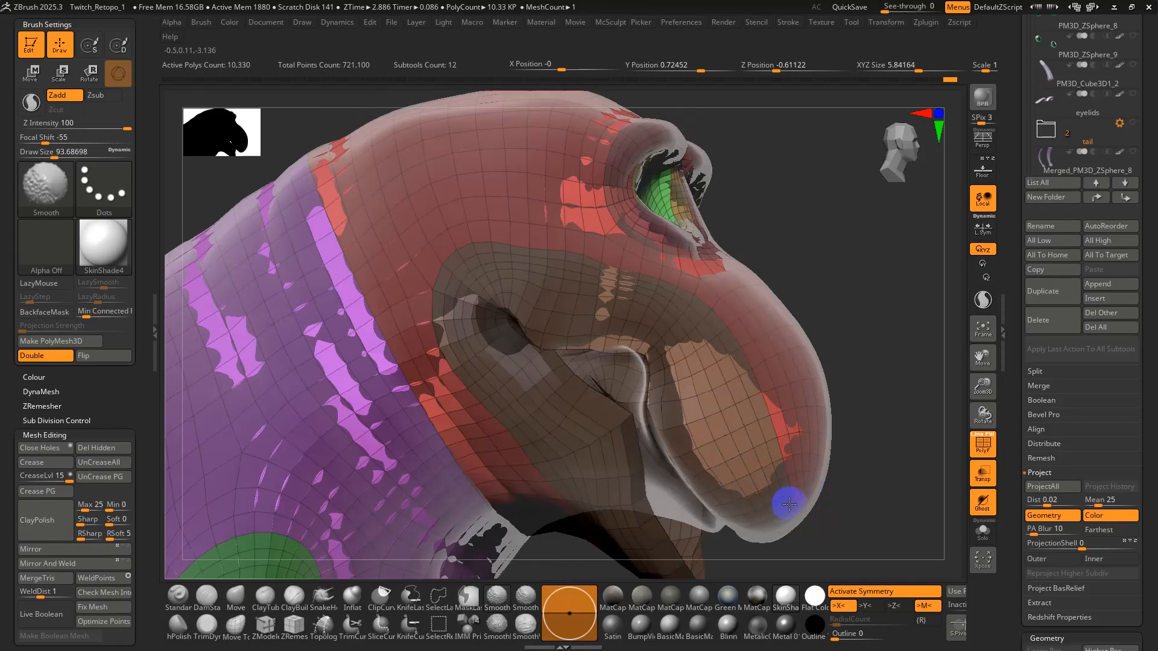
pyautogui.keyDown('shift'); pyautogui.moveTo(681, 354); pyautogui.dragTo(705, 458); pyautogui.keyUp('shift')
pyautogui.hotkey('ctrl', 'z')
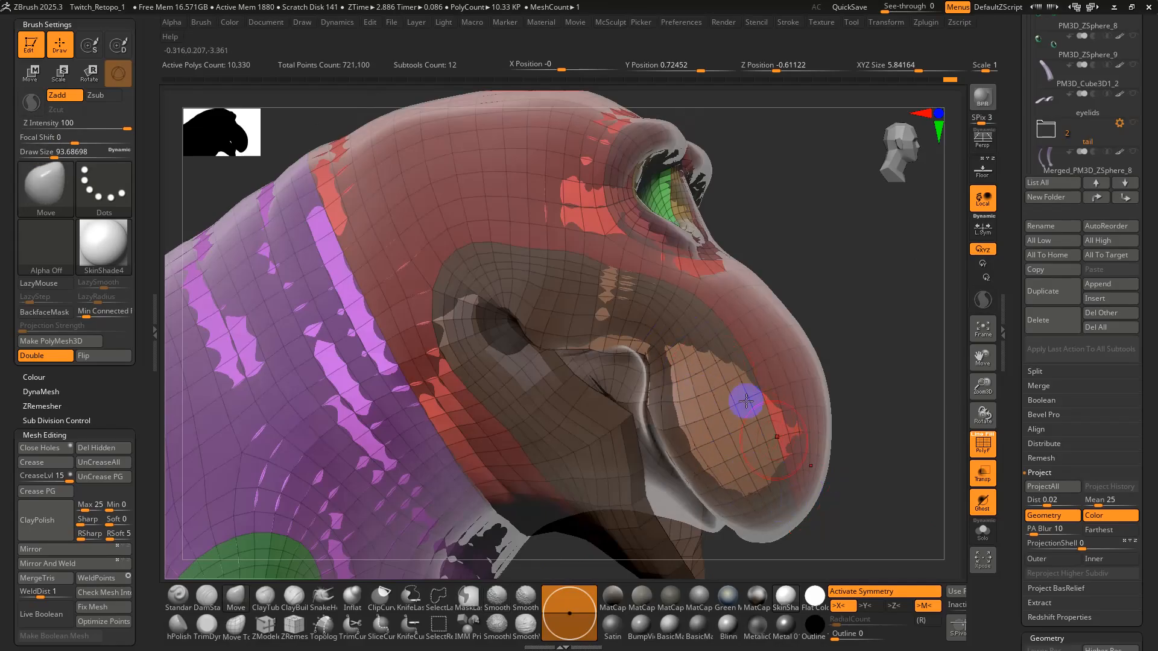
pyautogui.moveTo(633, 291)
pyautogui.keyDown('shift'); pyautogui.mouseDown()
pyautogui.moveTo(490, 246)
pyautogui.moveTo(436, 341)
pyautogui.mouseUp(); pyautogui.keyUp('shift')
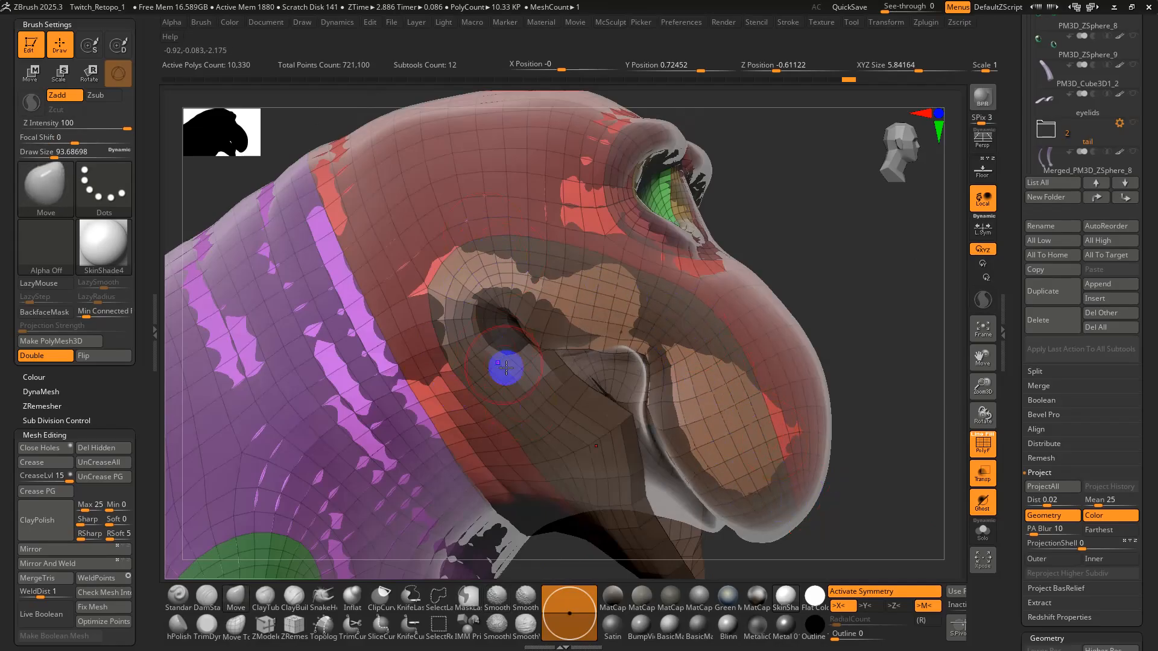
# Run ProjectAll again on the smoothed mesh, then solo it and turn off PolyFrame to inspect the surface.
pyautogui.moveTo(597, 520)
pyautogui.mouseDown()
pyautogui.moveTo(599, 457)
pyautogui.moveTo(871, 388)
pyautogui.moveTo(858, 432)
pyautogui.moveTo(788, 318)
pyautogui.moveTo(909, 393)
pyautogui.mouseUp()
pyautogui.click(1039, 493)
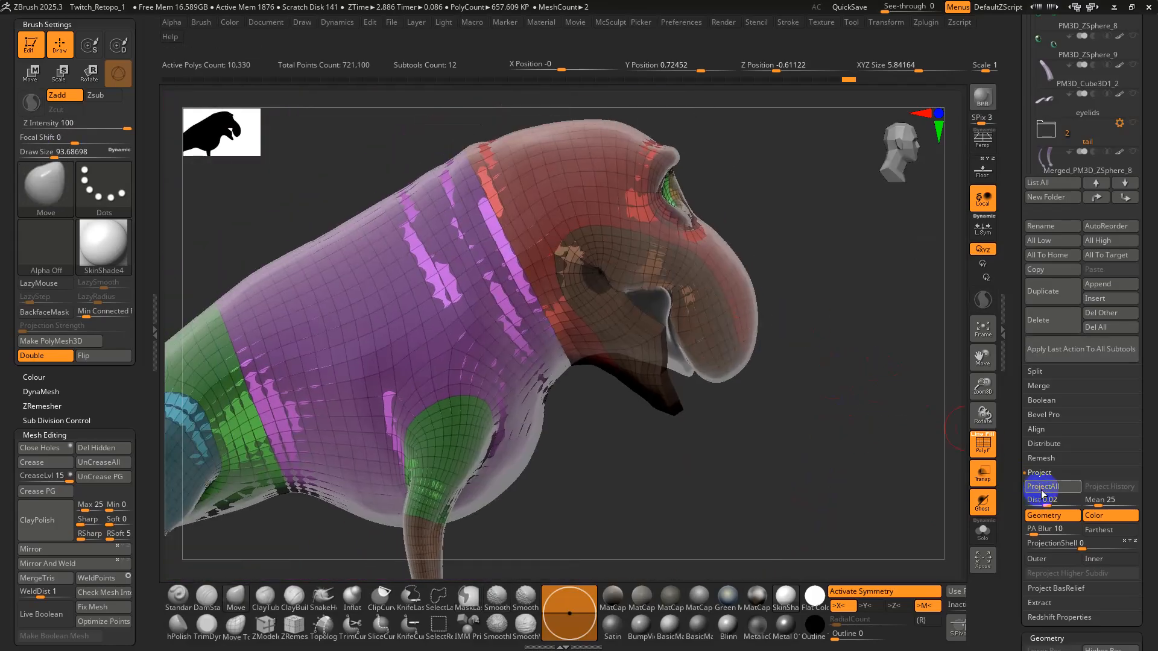
pyautogui.moveTo(812, 421); pyautogui.dragTo(925, 470)
pyautogui.click(985, 532)
pyautogui.moveTo(862, 434); pyautogui.dragTo(830, 382)
pyautogui.hotkey('shift', 'f')
# Switch between the PM3D_ZSphere_6 and PM3D_ZSphere_10 subtools to compare the sculpt with the projected mesh.
pyautogui.moveTo(1021, 99); pyautogui.dragTo(1041, 273)
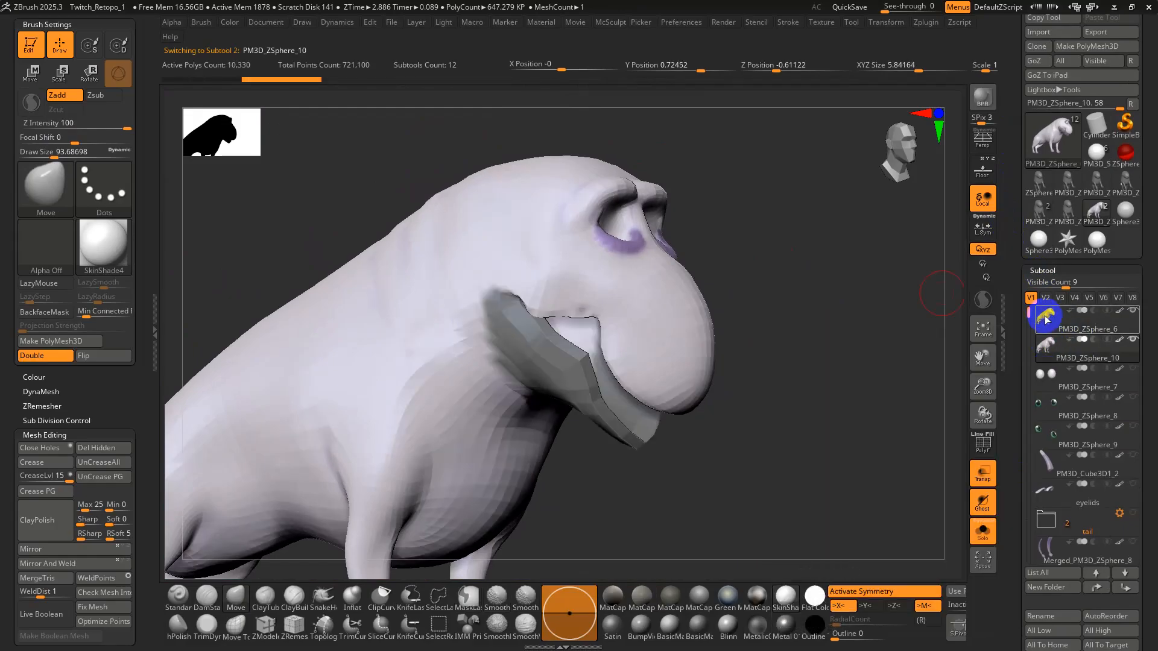
pyautogui.click(1046, 326)
pyautogui.click(1047, 346)
pyautogui.click(1043, 319)
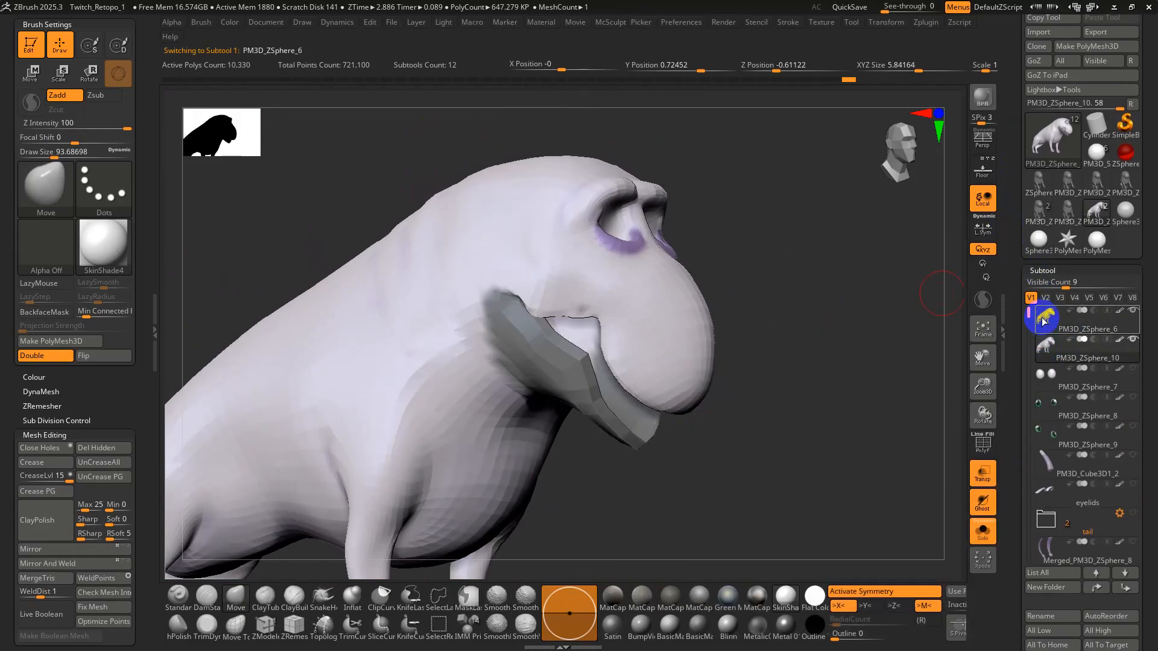
# Switch to the PM3D_ZSphere_10 subtool, turn on PolyFrame and isolate the lip band polygroup around the mouth.
pyautogui.keyDown('alt'); pyautogui.moveTo(932, 382); pyautogui.dragTo(858, 310); pyautogui.keyUp('alt')
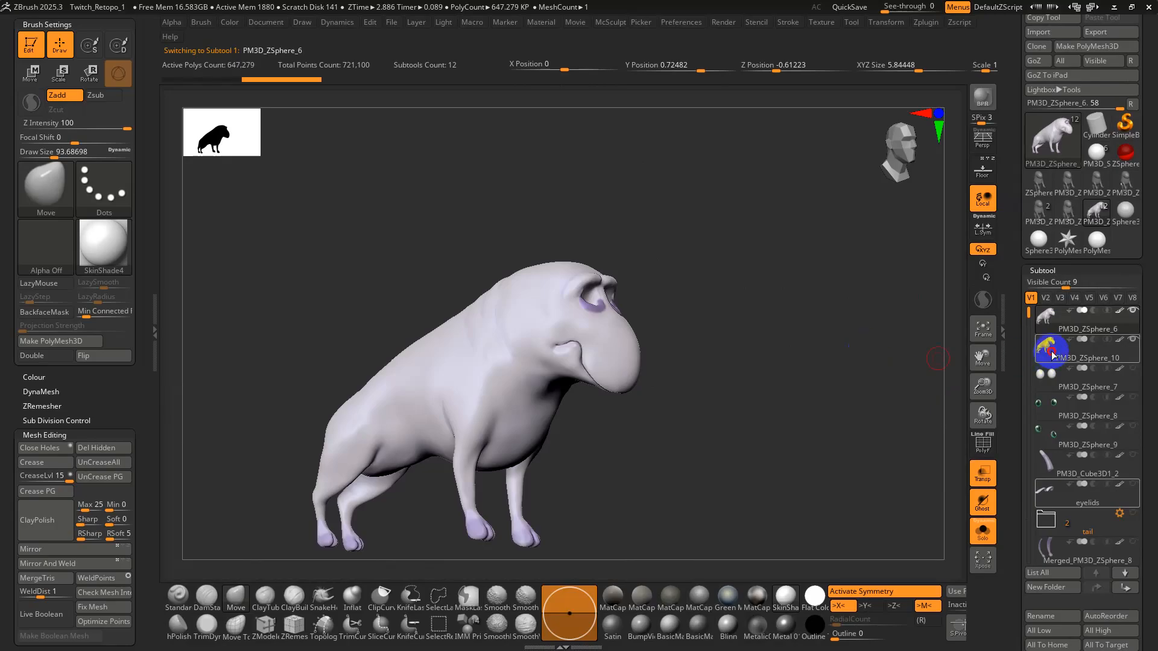
pyautogui.click(1051, 354)
pyautogui.hotkey('shift', 'f')
pyautogui.moveTo(764, 403)
pyautogui.keyDown('alt'); pyautogui.mouseDown()
pyautogui.moveTo(795, 446)
pyautogui.moveTo(695, 415)
pyautogui.moveTo(757, 436)
pyautogui.mouseUp(); pyautogui.keyUp('alt')
pyautogui.press('w')
pyautogui.press('q')
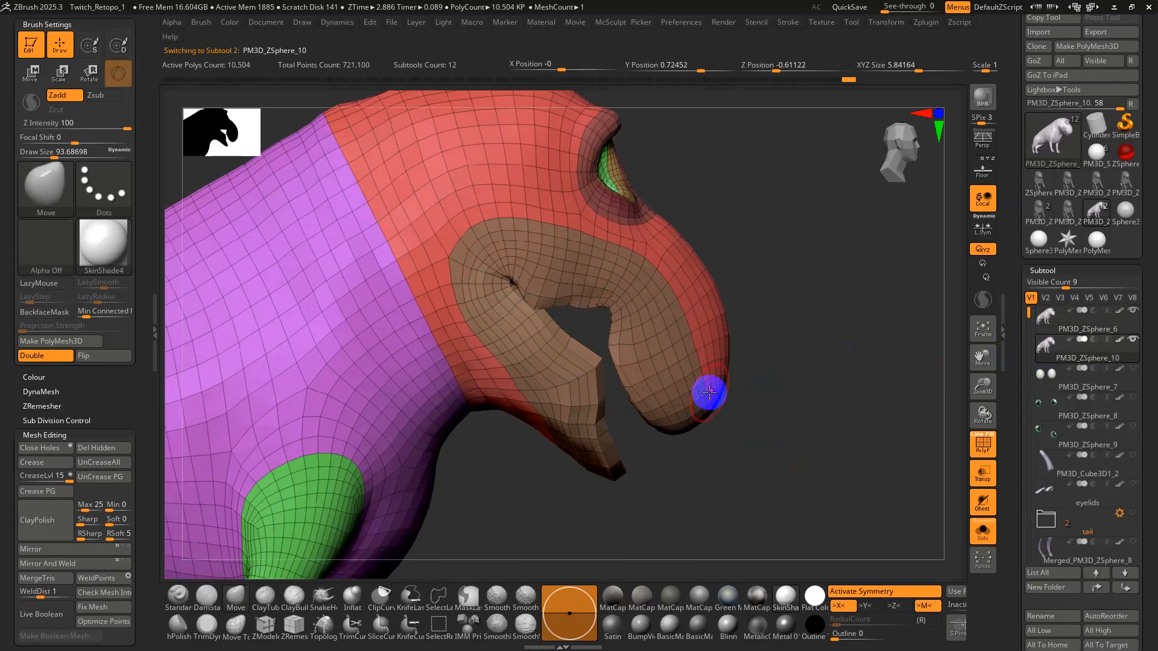
pyautogui.moveTo(846, 455)
pyautogui.mouseDown()
pyautogui.moveTo(814, 434)
pyautogui.moveTo(827, 442)
pyautogui.mouseUp()
pyautogui.hotkey('ctrl', 'shift')
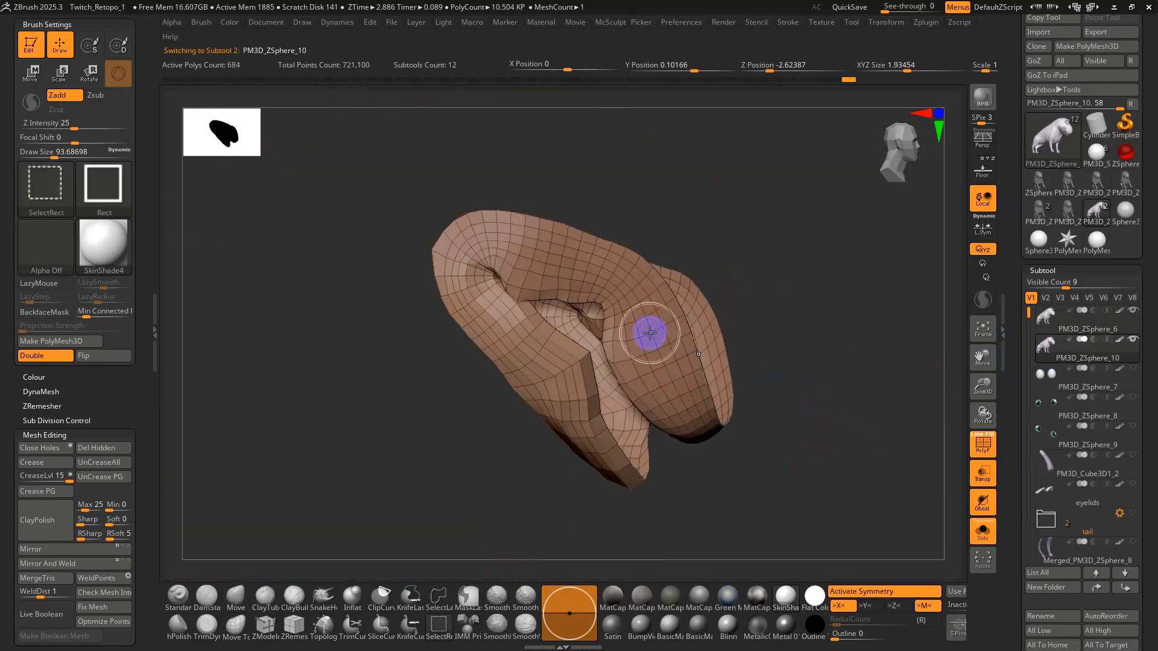
pyautogui.keyDown('ctrl'); pyautogui.keyDown('shift'); pyautogui.click(646, 331); pyautogui.keyUp('shift'); pyautogui.keyUp('ctrl')
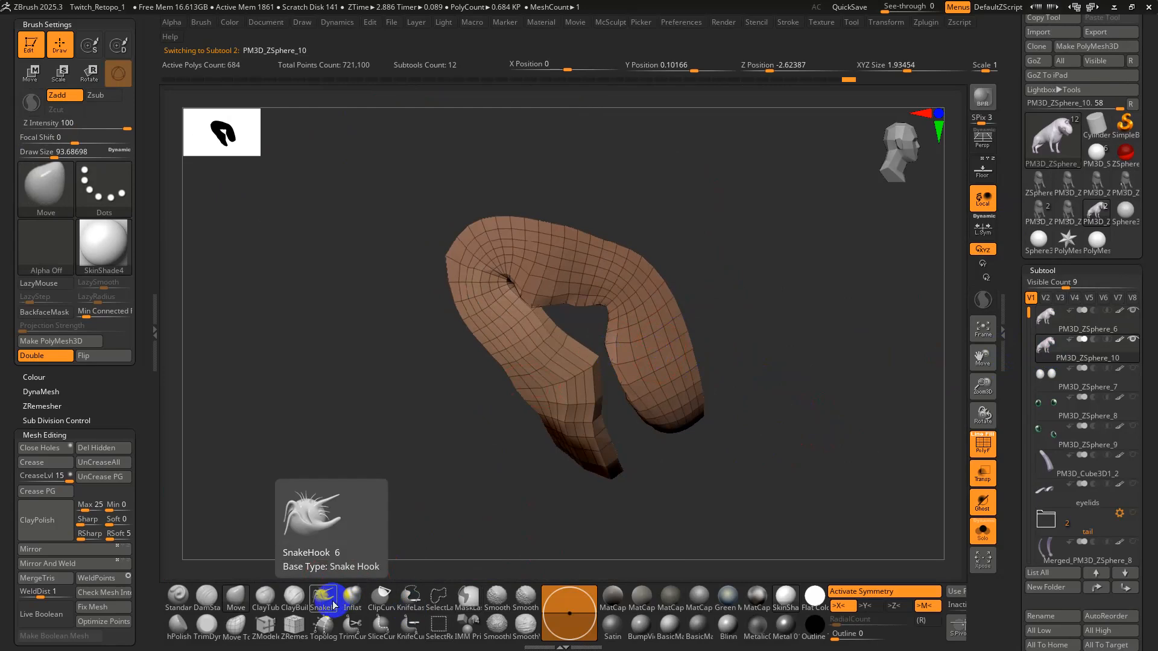
# Choose the ZModeler brush and hide the first polygon loops across the lip band at the mouth corner.
pyautogui.click(271, 630)
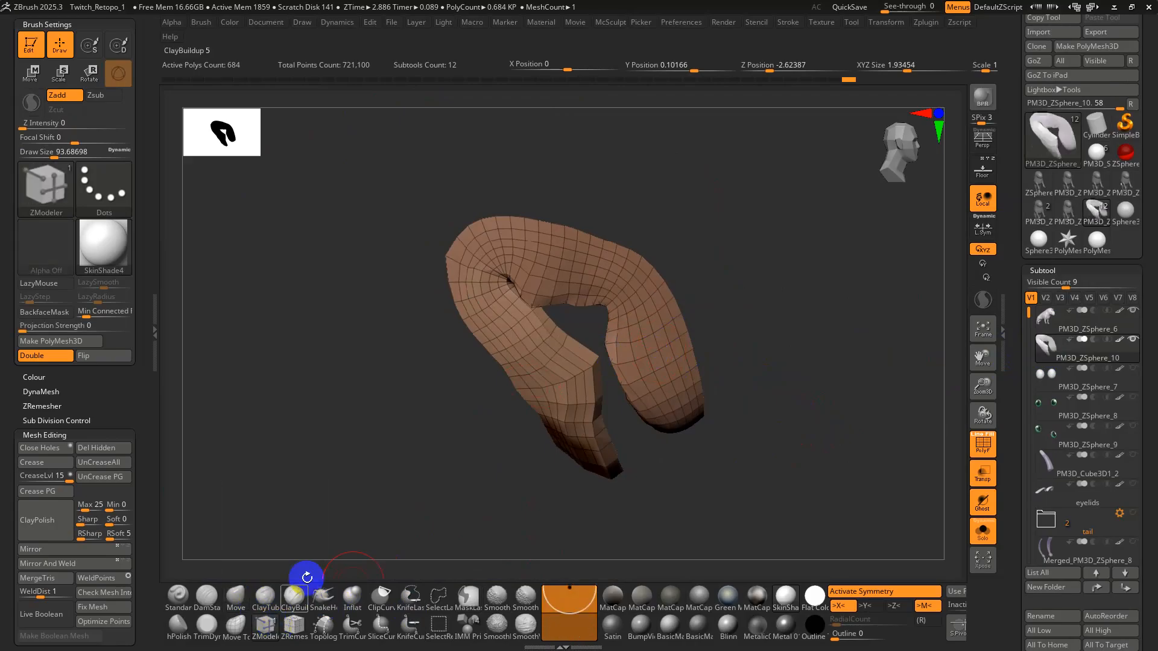
pyautogui.keyDown('ctrl'); pyautogui.moveTo(471, 273); pyautogui.dragTo(494, 402, button='right'); pyautogui.keyUp('ctrl')
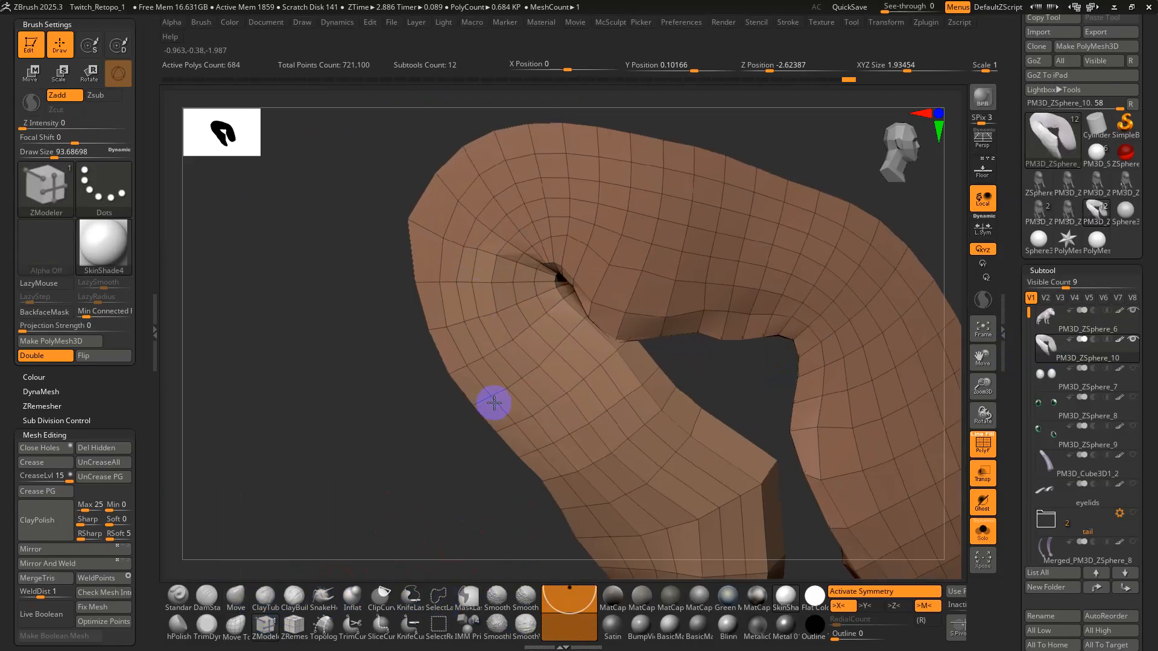
pyautogui.keyDown('ctrl'); pyautogui.moveTo(514, 228); pyautogui.dragTo(522, 364, button='right'); pyautogui.keyUp('ctrl')
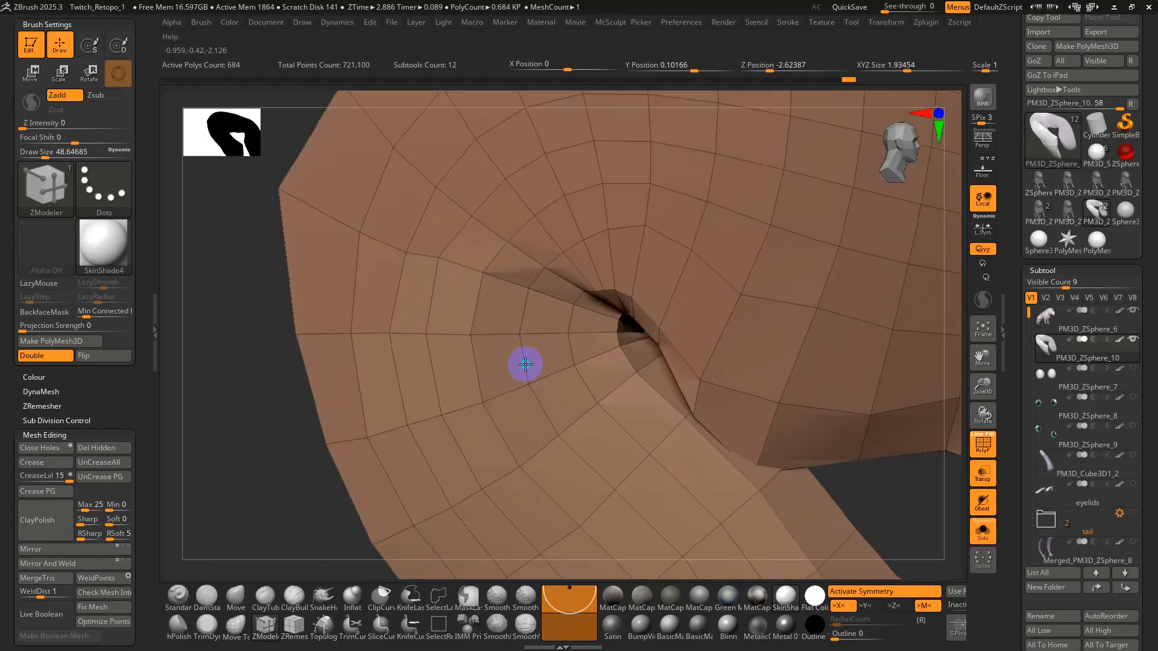
pyautogui.click(491, 252)
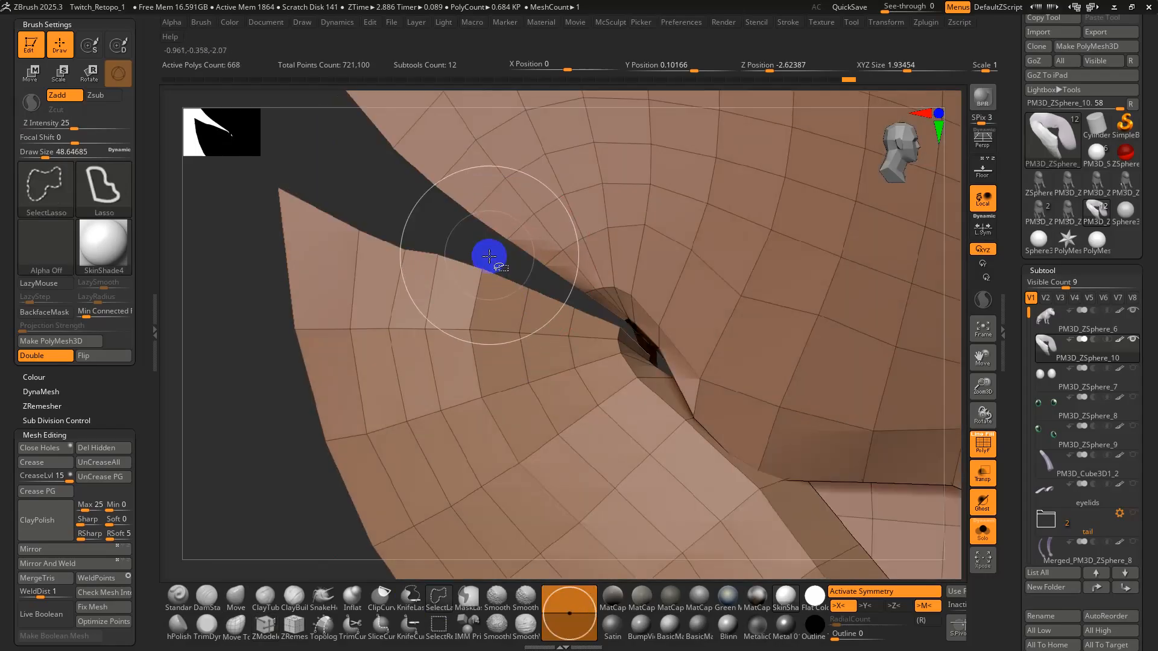
pyautogui.click(474, 302)
pyautogui.keyDown('ctrl'); pyautogui.keyDown('shift'); pyautogui.click(475, 357); pyautogui.keyUp('shift'); pyautogui.keyUp('ctrl')
pyautogui.keyDown('ctrl'); pyautogui.moveTo(475, 358); pyautogui.dragTo(457, 290, button='right'); pyautogui.keyUp('ctrl')
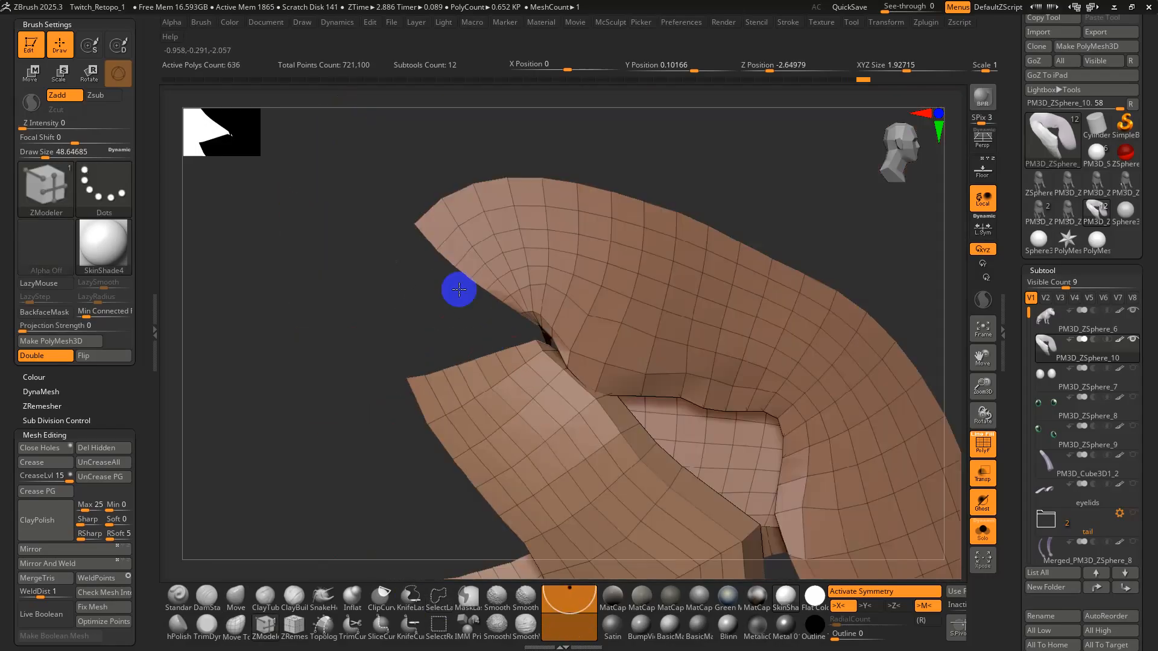
pyautogui.keyDown('alt'); pyautogui.moveTo(520, 389); pyautogui.dragTo(450, 272, button='right'); pyautogui.keyUp('alt')
pyautogui.keyDown('ctrl'); pyautogui.keyDown('shift'); pyautogui.click(443, 260); pyautogui.keyUp('shift'); pyautogui.keyUp('ctrl')
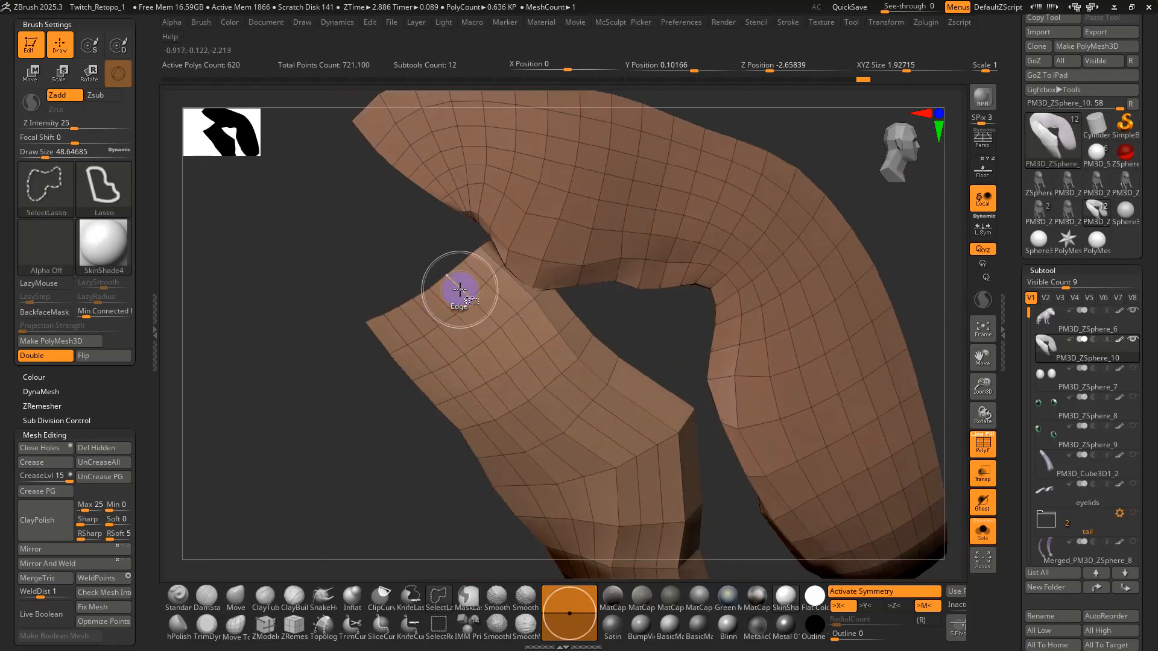
# Hide the remaining lower-lip loops one by one, give the upper lip its own polygroup and unhide the whole mesh.
pyautogui.keyDown('ctrl'); pyautogui.keyDown('shift'); pyautogui.click(460, 292); pyautogui.keyUp('shift'); pyautogui.keyUp('ctrl')
pyautogui.keyDown('ctrl'); pyautogui.keyDown('shift'); pyautogui.click(486, 315); pyautogui.keyUp('shift'); pyautogui.keyUp('ctrl')
pyautogui.keyDown('ctrl'); pyautogui.keyDown('shift'); pyautogui.click(525, 350); pyautogui.keyUp('shift'); pyautogui.keyUp('ctrl')
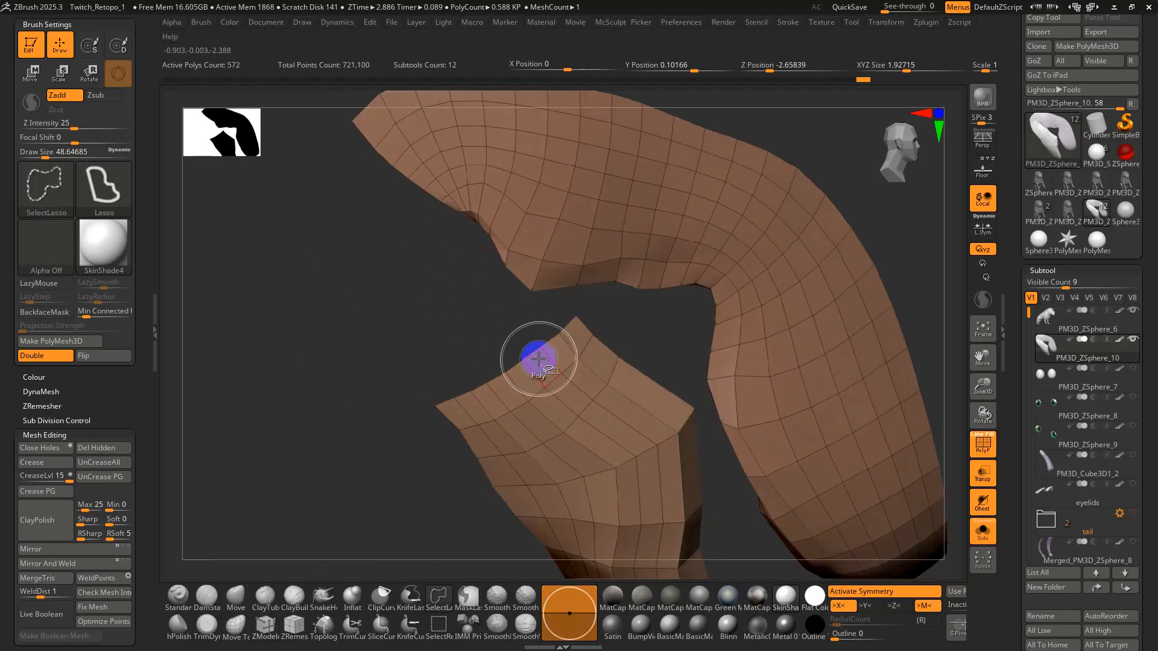
pyautogui.keyDown('ctrl'); pyautogui.keyDown('shift'); pyautogui.click(577, 390); pyautogui.keyUp('shift'); pyautogui.keyUp('ctrl')
pyautogui.keyDown('ctrl'); pyautogui.keyDown('shift'); pyautogui.click(561, 413); pyautogui.keyUp('shift'); pyautogui.keyUp('ctrl')
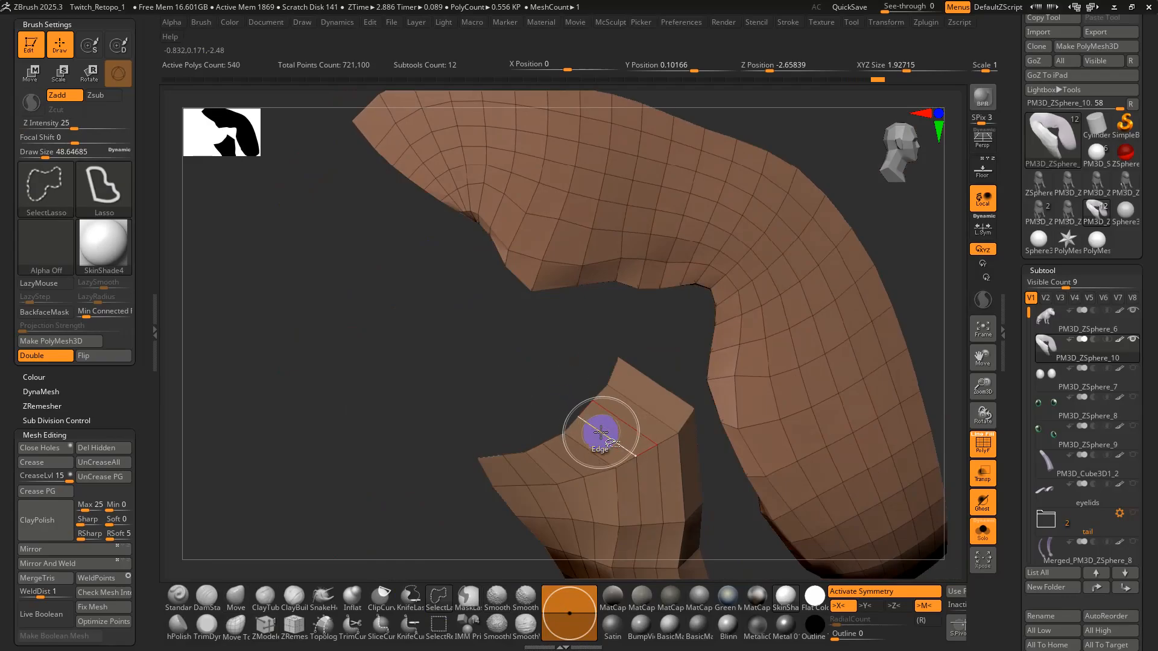
pyautogui.keyDown('ctrl'); pyautogui.keyDown('shift'); pyautogui.click(609, 431); pyautogui.keyUp('shift'); pyautogui.keyUp('ctrl')
pyautogui.keyDown('ctrl'); pyautogui.keyDown('shift'); pyautogui.click(623, 495); pyautogui.keyUp('shift'); pyautogui.keyUp('ctrl')
pyautogui.press('f')
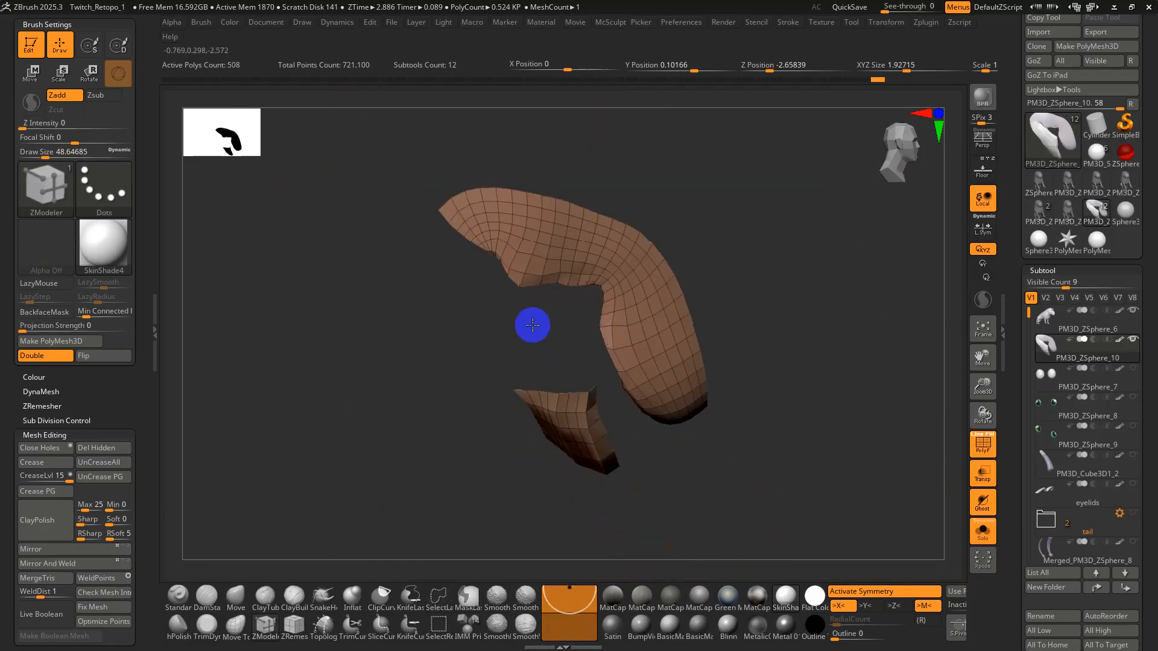
pyautogui.keyDown('ctrl'); pyautogui.keyDown('shift'); pyautogui.click(585, 402); pyautogui.keyUp('shift'); pyautogui.keyUp('ctrl')
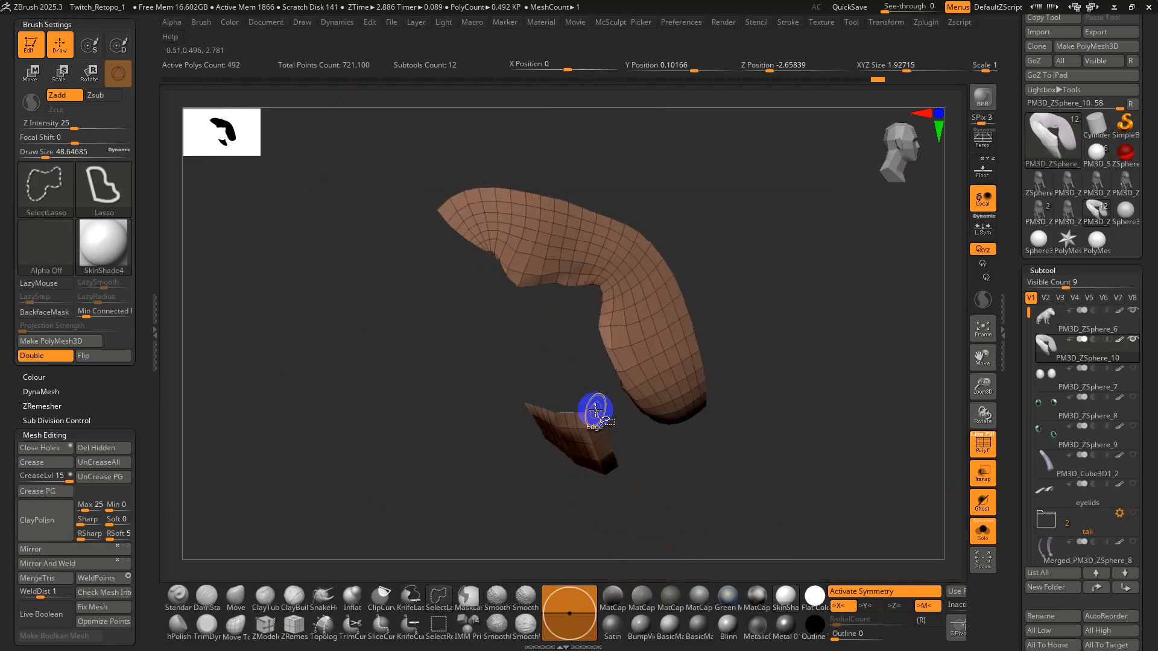
pyautogui.moveTo(595, 410)
pyautogui.keyDown('ctrl'); pyautogui.keyDown('alt'); pyautogui.keyDown('shift'); pyautogui.mouseDown()
pyautogui.moveTo(468, 519)
pyautogui.moveTo(664, 465)
pyautogui.mouseUp(); pyautogui.keyUp('shift'); pyautogui.keyUp('alt'); pyautogui.keyUp('ctrl')
pyautogui.keyDown('ctrl'); pyautogui.keyDown('shift'); pyautogui.click(805, 447); pyautogui.keyUp('shift'); pyautogui.keyUp('ctrl')
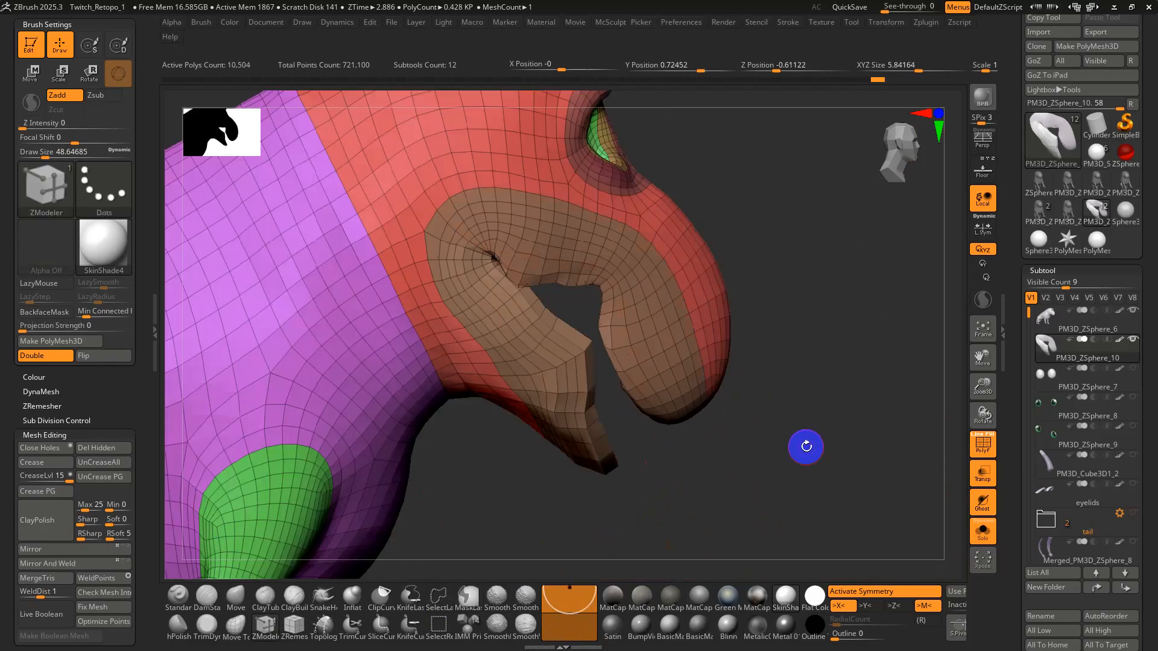
# Isolate the red inner-mouth polygroup and divide it with Groups By Normals.
pyautogui.moveTo(805, 447); pyautogui.dragTo(765, 362)
pyautogui.keyDown('ctrl'); pyautogui.keyDown('shift'); pyautogui.click(658, 452); pyautogui.keyUp('shift'); pyautogui.keyUp('ctrl')
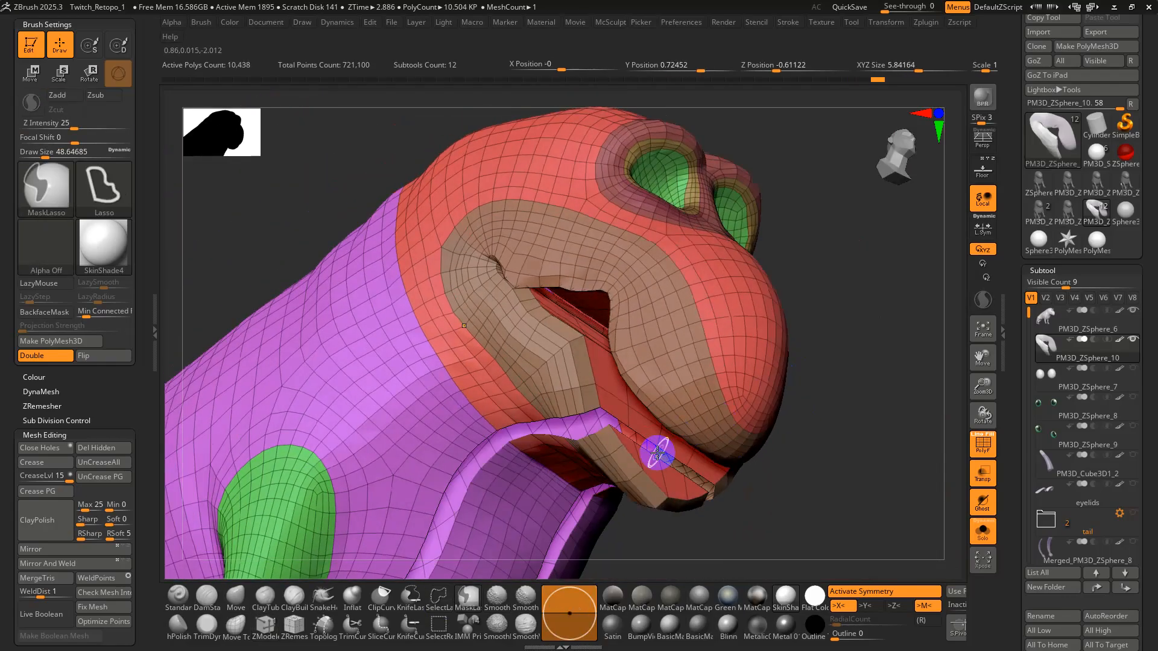
pyautogui.keyDown('ctrl'); pyautogui.keyDown('shift'); pyautogui.click(655, 449); pyautogui.keyUp('shift'); pyautogui.keyUp('ctrl')
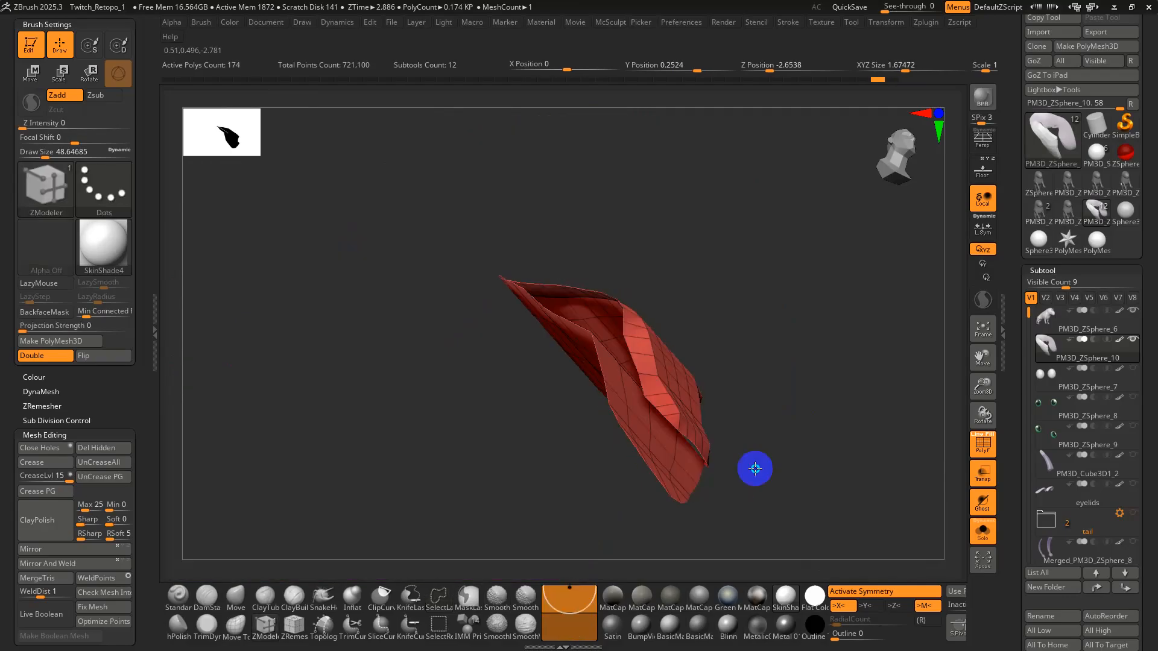
pyautogui.moveTo(755, 468); pyautogui.dragTo(754, 396)
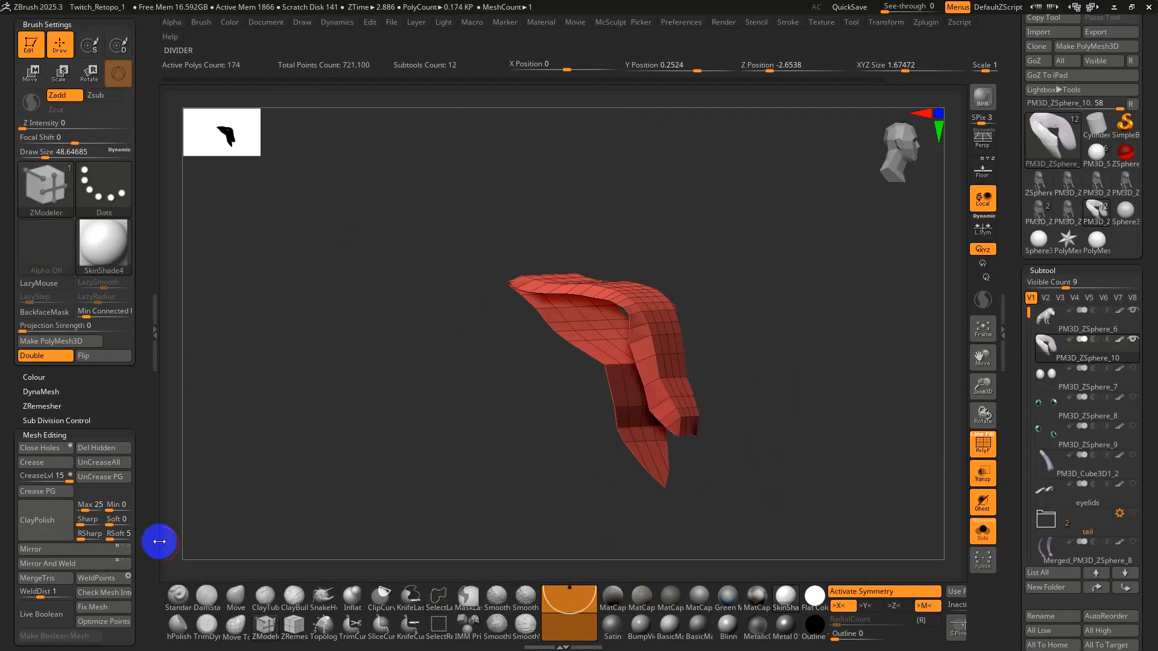
pyautogui.moveTo(139, 524); pyautogui.dragTo(148, 412)
pyautogui.click(63, 322)
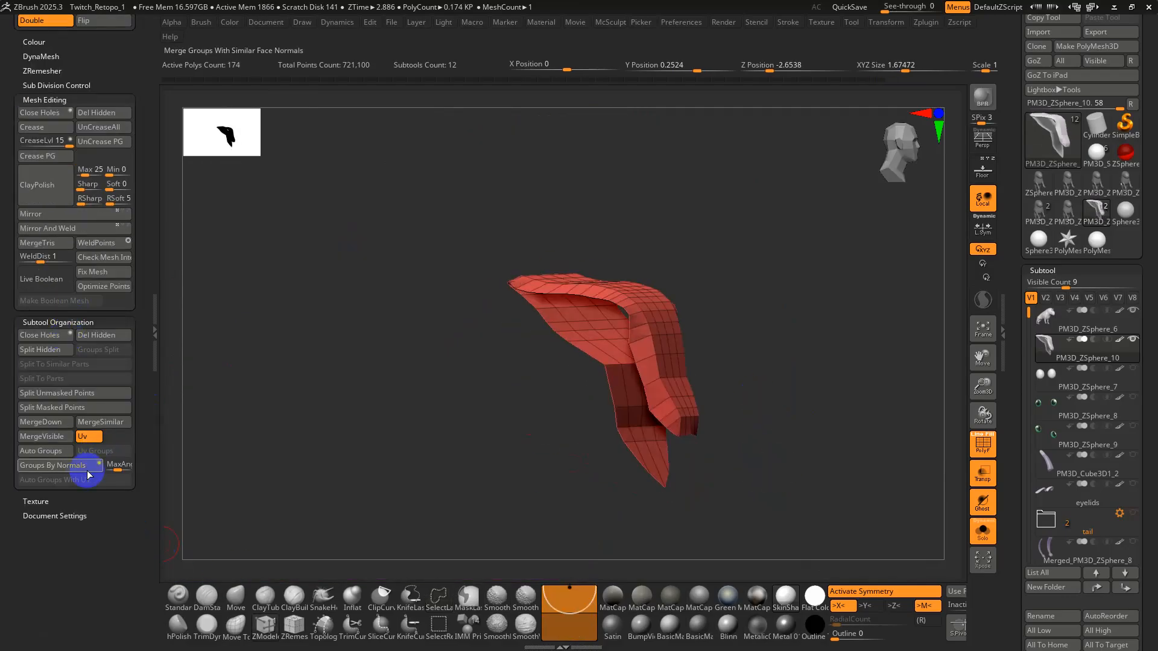
pyautogui.click(87, 469)
# Isolate the lower inner-mouth faces, merge them into a single polygroup and unhide the whole mesh.
pyautogui.hotkey('ctrl', 'shift', 's')
pyautogui.hotkey('ctrl', 'shift', 's')
pyautogui.keyDown('ctrl'); pyautogui.keyDown('shift'); pyautogui.click(753, 411); pyautogui.keyUp('shift'); pyautogui.keyUp('ctrl')
pyautogui.moveTo(752, 411); pyautogui.dragTo(711, 425)
pyautogui.keyDown('ctrl'); pyautogui.keyDown('shift'); pyautogui.doubleClick(645, 292); pyautogui.keyUp('shift'); pyautogui.keyUp('ctrl')
pyautogui.moveTo(818, 405)
pyautogui.mouseDown()
pyautogui.moveTo(810, 348)
pyautogui.moveTo(822, 419)
pyautogui.mouseUp()
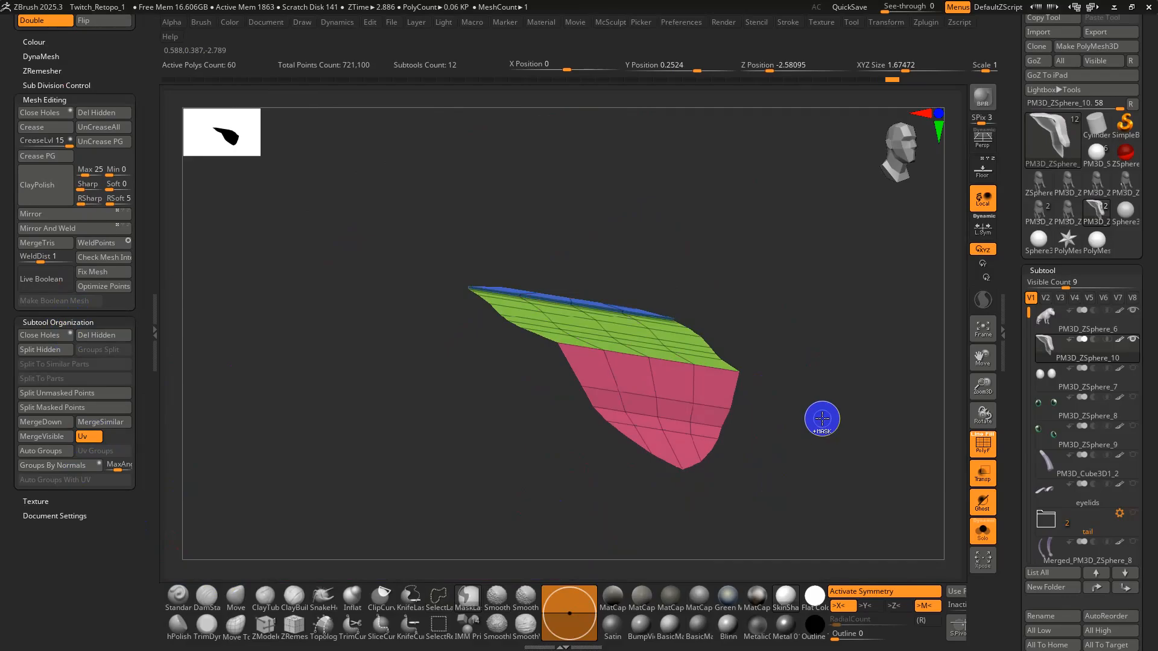
pyautogui.hotkey('ctrl', 'shift', 'z')
pyautogui.hotkey('ctrl', 'z')
pyautogui.hotkey('ctrl', 'w')
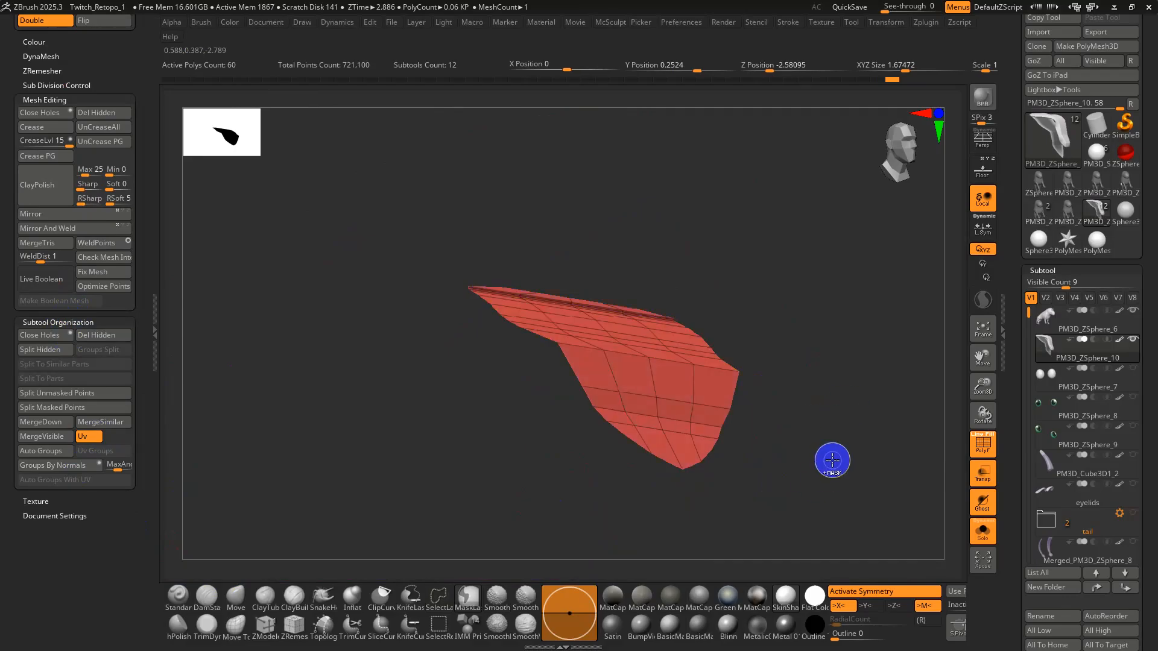
pyautogui.hotkey('ctrl', 'z')
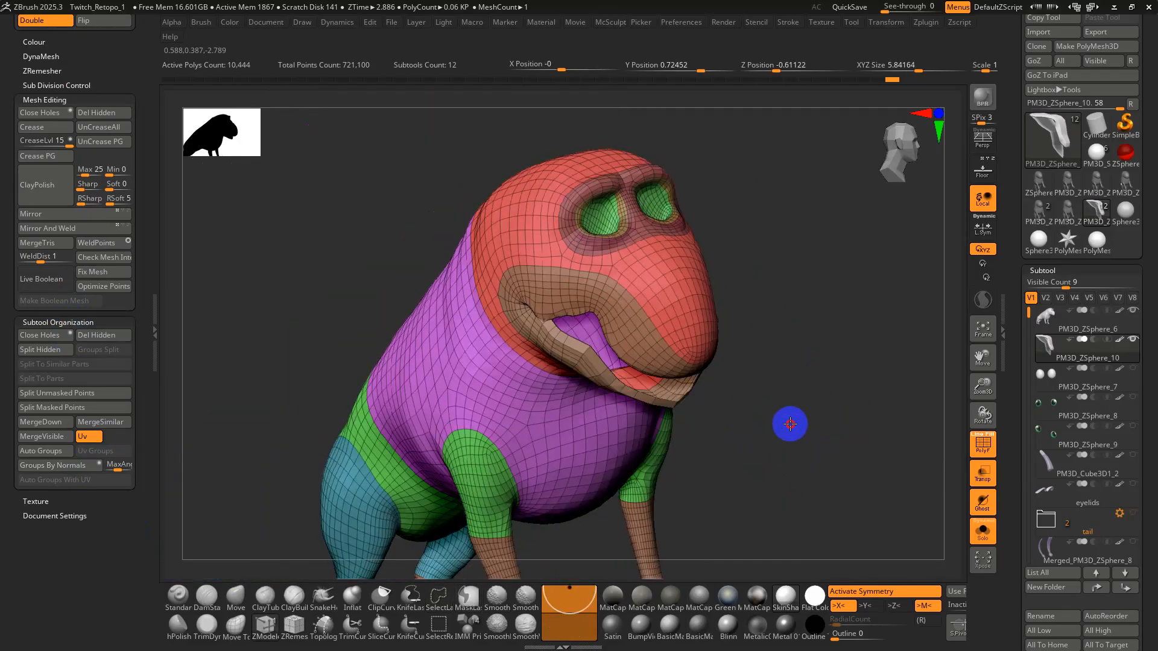
pyautogui.moveTo(781, 431); pyautogui.dragTo(806, 412)
pyautogui.keyDown('ctrl'); pyautogui.keyDown('shift'); pyautogui.click(802, 420); pyautogui.keyUp('shift'); pyautogui.keyUp('ctrl')
pyautogui.moveTo(799, 462); pyautogui.dragTo(821, 426)
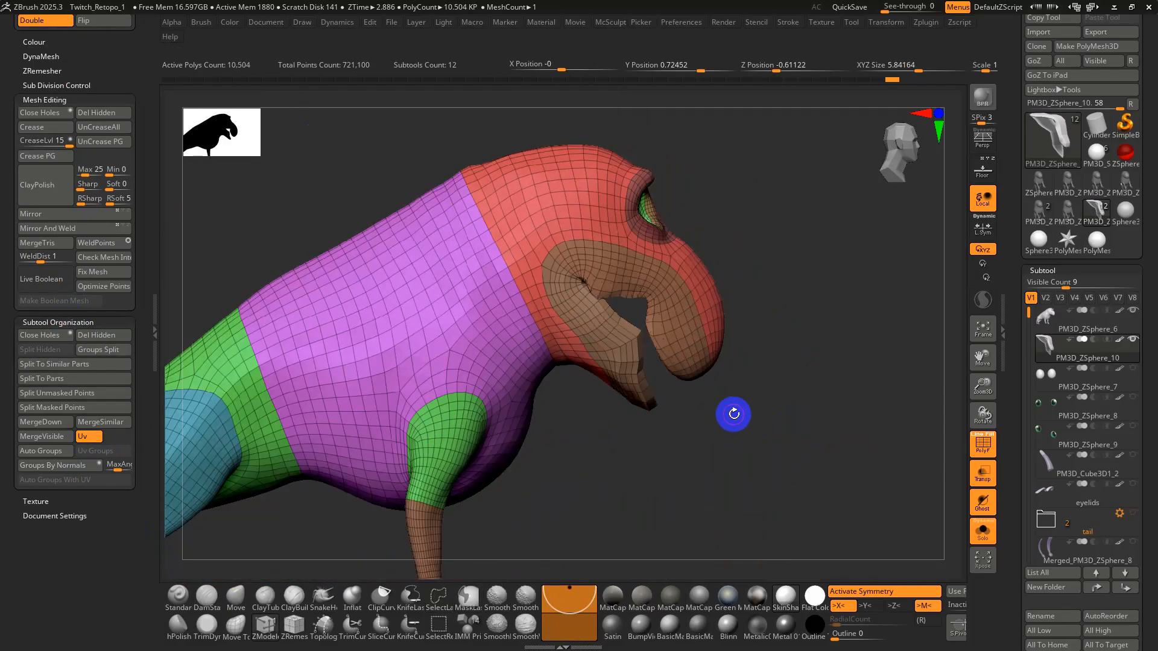
# Hide the upper-lip, head and remaining groups to isolate the lower lip and mouth floor, then mask everything else on the mesh.
pyautogui.keyDown('ctrl'); pyautogui.keyDown('shift'); pyautogui.click(671, 320); pyautogui.keyUp('shift'); pyautogui.keyUp('ctrl')
pyautogui.keyDown('ctrl'); pyautogui.keyDown('shift'); pyautogui.click(670, 320); pyautogui.keyUp('shift'); pyautogui.keyUp('ctrl')
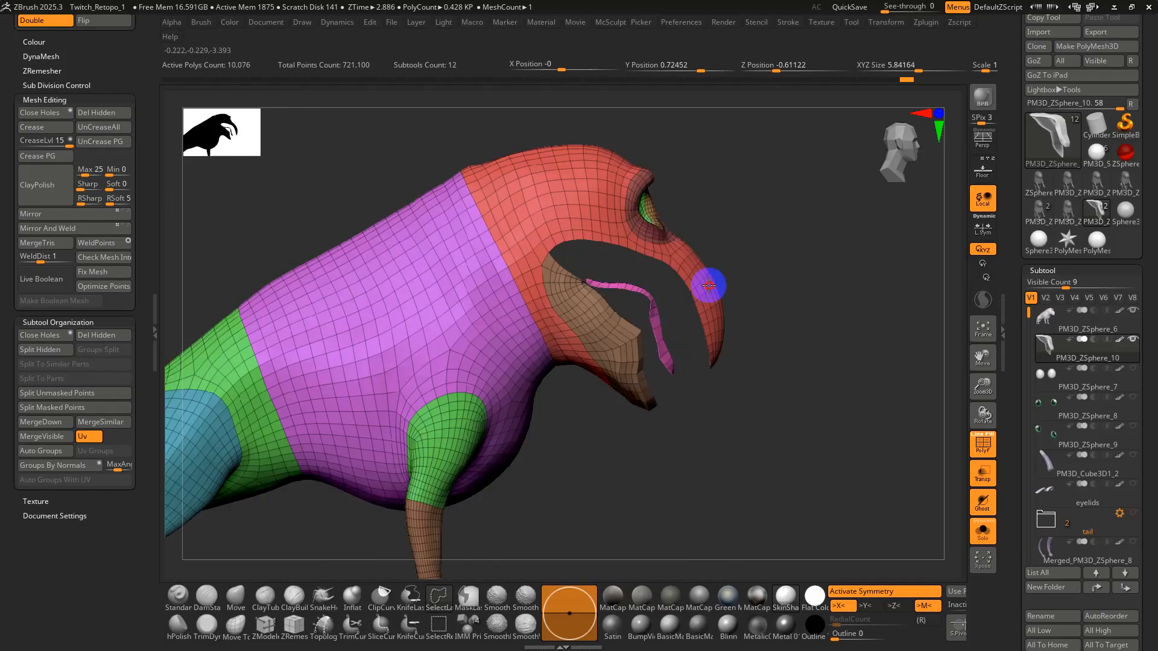
pyautogui.keyDown('ctrl'); pyautogui.keyDown('shift'); pyautogui.click(709, 286); pyautogui.keyUp('shift'); pyautogui.keyUp('ctrl')
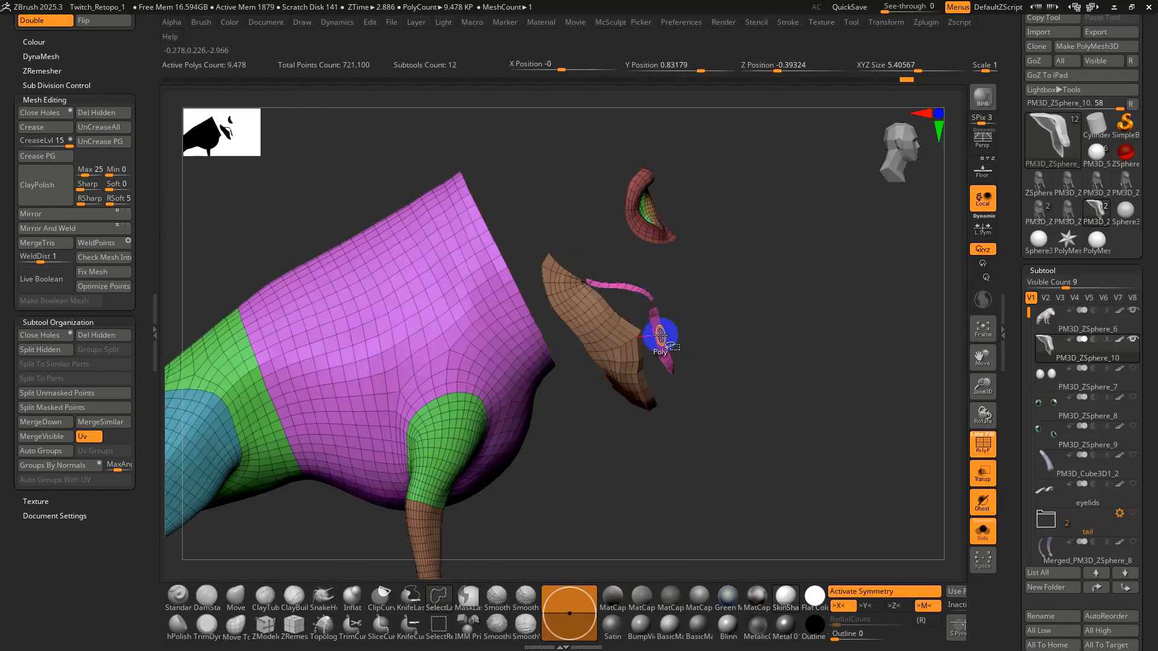
pyautogui.keyDown('ctrl'); pyautogui.keyDown('shift'); pyautogui.click(660, 335); pyautogui.keyUp('shift'); pyautogui.keyUp('ctrl')
pyautogui.press('f')
pyautogui.moveTo(720, 334)
pyautogui.mouseDown()
pyautogui.moveTo(644, 315)
pyautogui.moveTo(575, 179)
pyautogui.moveTo(579, 209)
pyautogui.moveTo(266, 646)
pyautogui.moveTo(589, 556)
pyautogui.moveTo(630, 491)
pyautogui.moveTo(598, 482)
pyautogui.mouseUp()
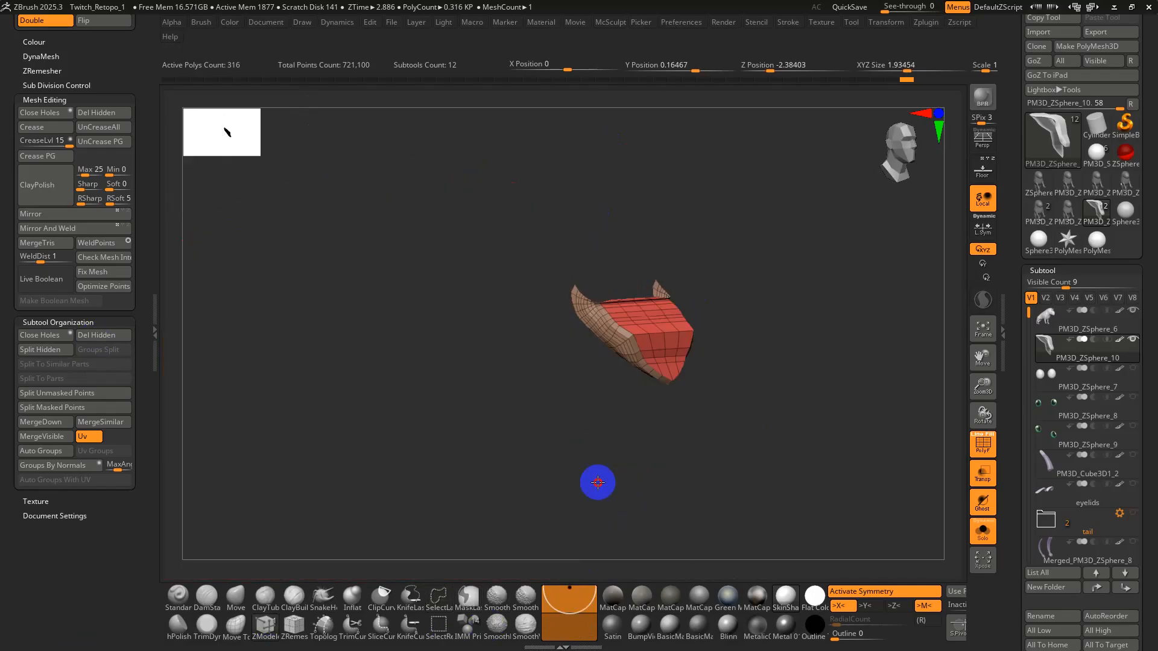
pyautogui.keyDown('ctrl'); pyautogui.keyDown('shift'); pyautogui.click(817, 476); pyautogui.keyUp('shift'); pyautogui.keyUp('ctrl')
pyautogui.keyDown('ctrl'); pyautogui.click(784, 407); pyautogui.keyUp('ctrl')
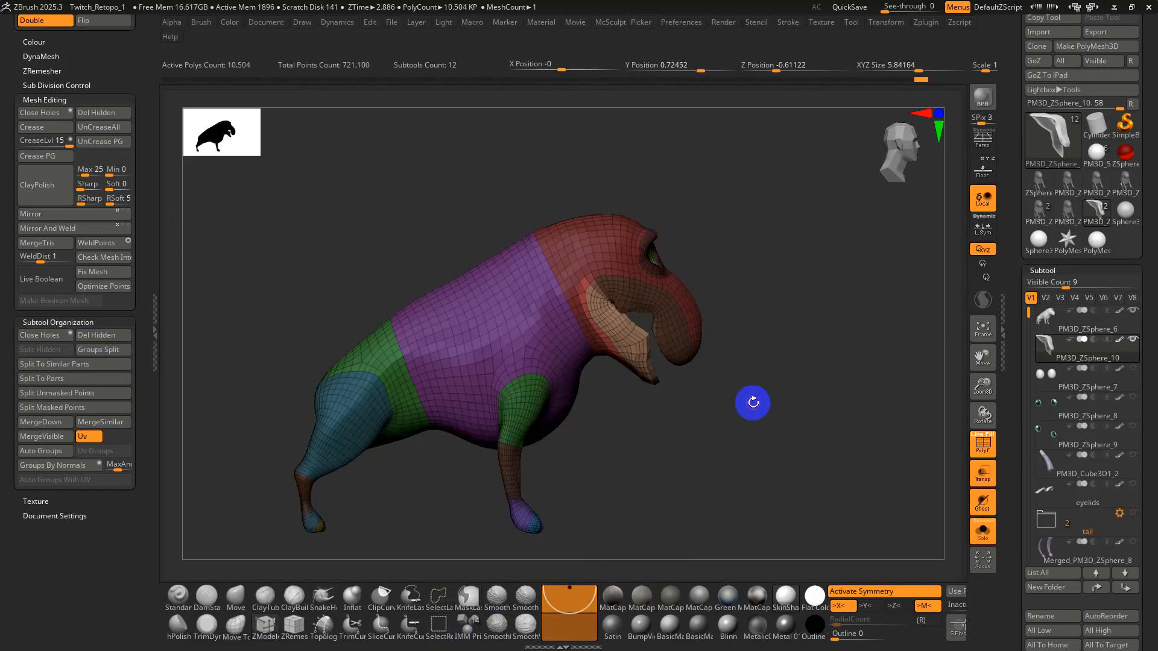
# Place the transform gizmo at the corner of the mouth and reset its orientation.
pyautogui.press('w')
pyautogui.keyDown('alt'); pyautogui.moveTo(753, 403); pyautogui.dragTo(771, 478); pyautogui.keyUp('alt')
pyautogui.click(554, 275)
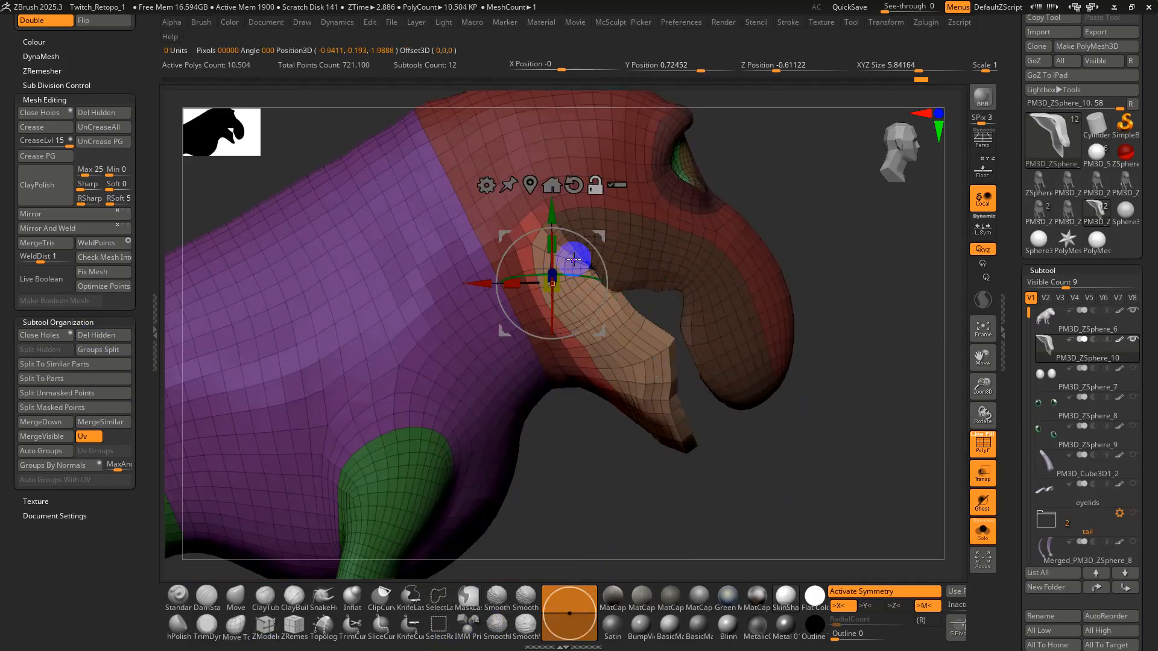
pyautogui.click(576, 184)
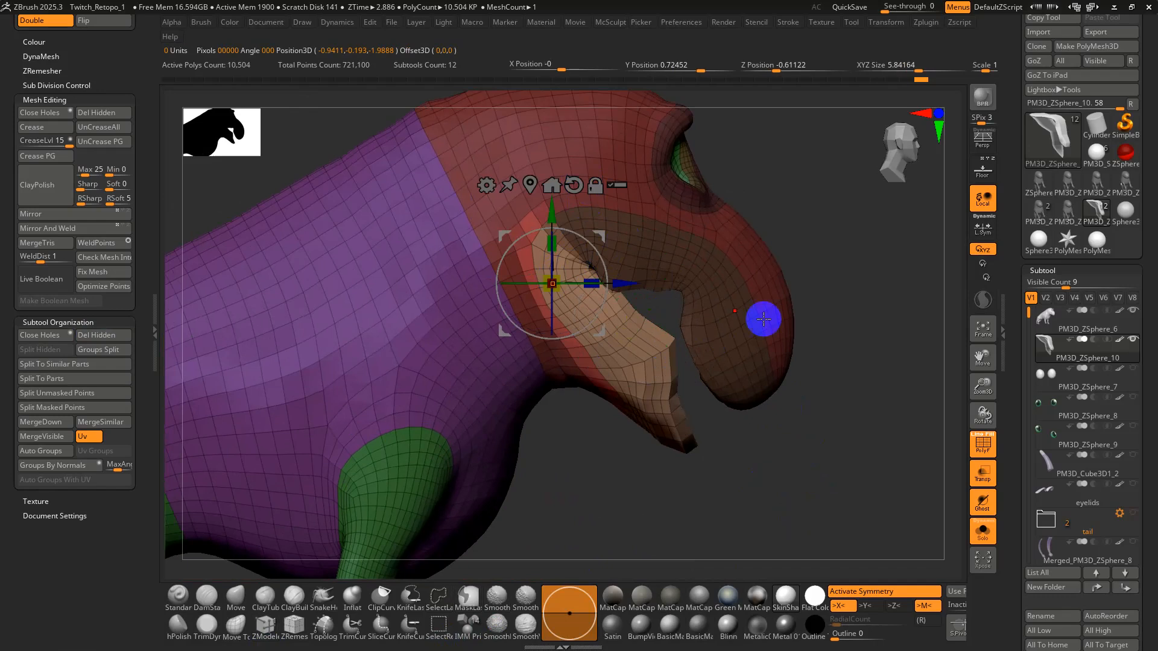
# Show the sculpt with transparency off, rotate the lower jaw closed to match it, and solo the retopologized mesh again.
pyautogui.click(980, 531)
pyautogui.click(982, 472)
pyautogui.moveTo(618, 291); pyautogui.dragTo(596, 231)
pyautogui.click(701, 452)
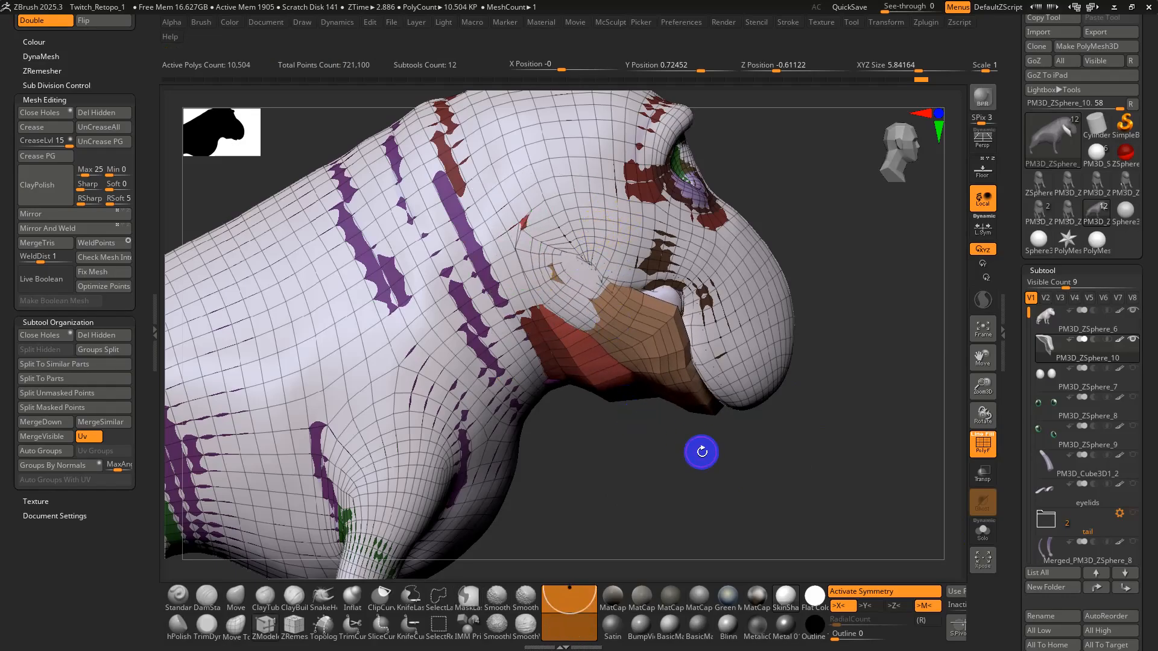
pyautogui.click(977, 533)
pyautogui.moveTo(703, 414); pyautogui.dragTo(605, 355)
pyautogui.press('s')
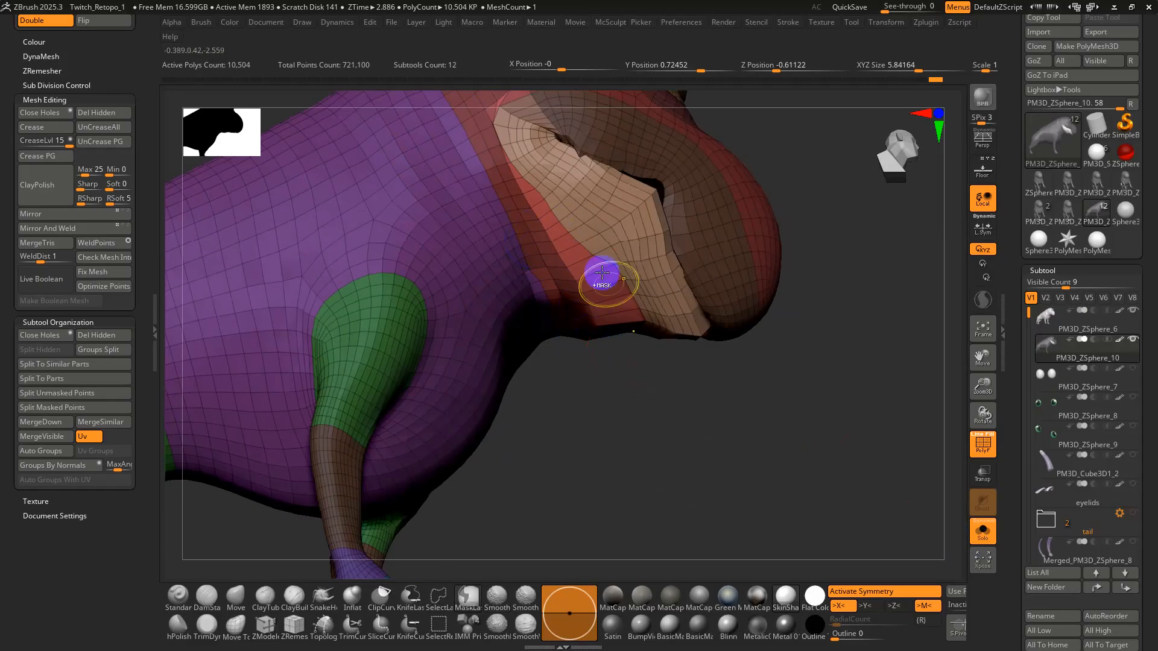
pyautogui.hotkey('ctrl', 'z')
pyautogui.moveTo(634, 345)
pyautogui.mouseDown()
pyautogui.moveTo(638, 357)
pyautogui.moveTo(657, 325)
pyautogui.mouseUp()
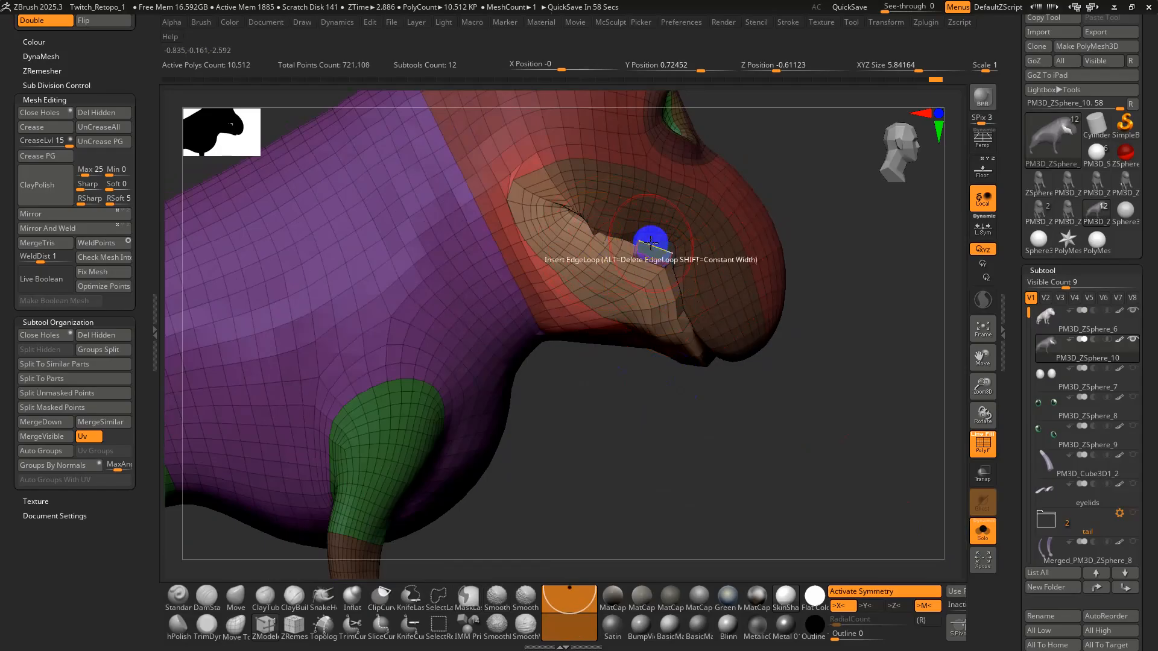
pyautogui.hotkey('ctrl', 'z')
# Use the Move brush to pull the edge of the lower lip up to meet the upper lip.
pyautogui.click(238, 604)
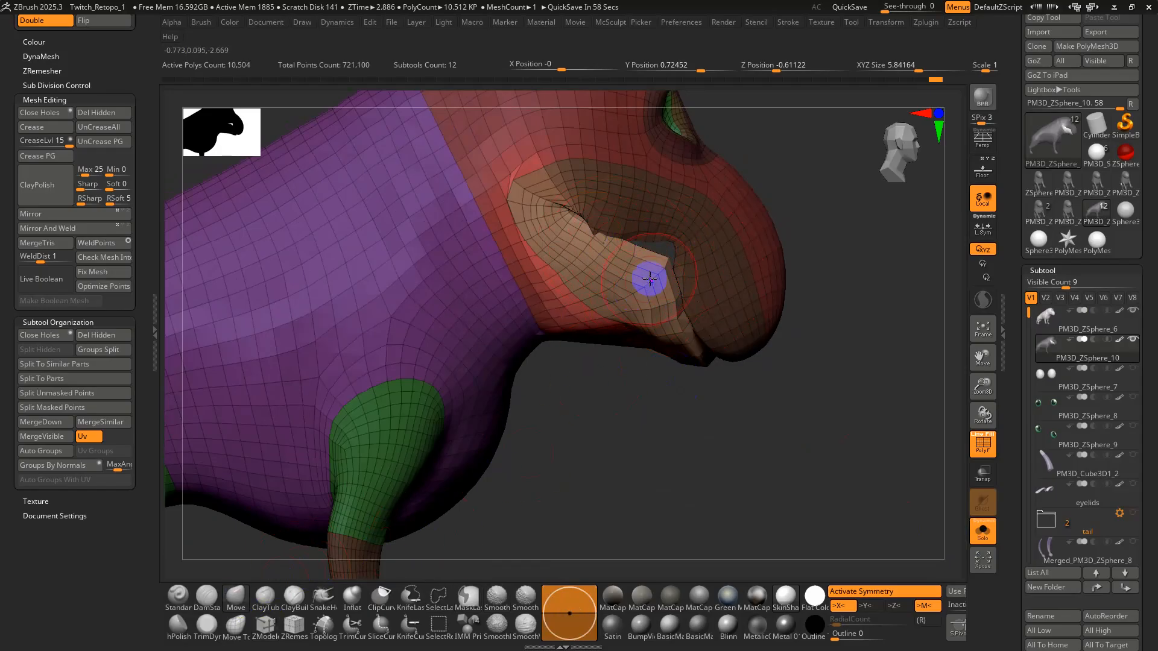
pyautogui.moveTo(640, 287)
pyautogui.mouseDown()
pyautogui.moveTo(659, 243)
pyautogui.moveTo(658, 255)
pyautogui.mouseUp()
pyautogui.moveTo(673, 294)
pyautogui.mouseDown()
pyautogui.moveTo(664, 252)
pyautogui.moveTo(674, 241)
pyautogui.mouseUp()
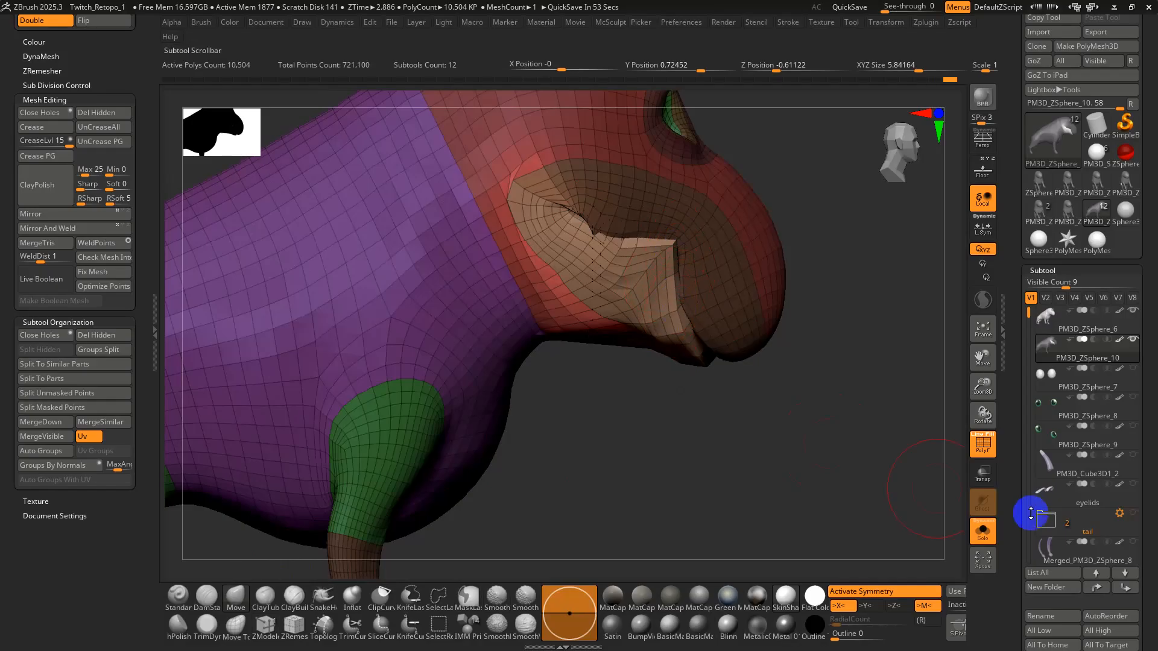
pyautogui.scroll(-5, 1023, 590)
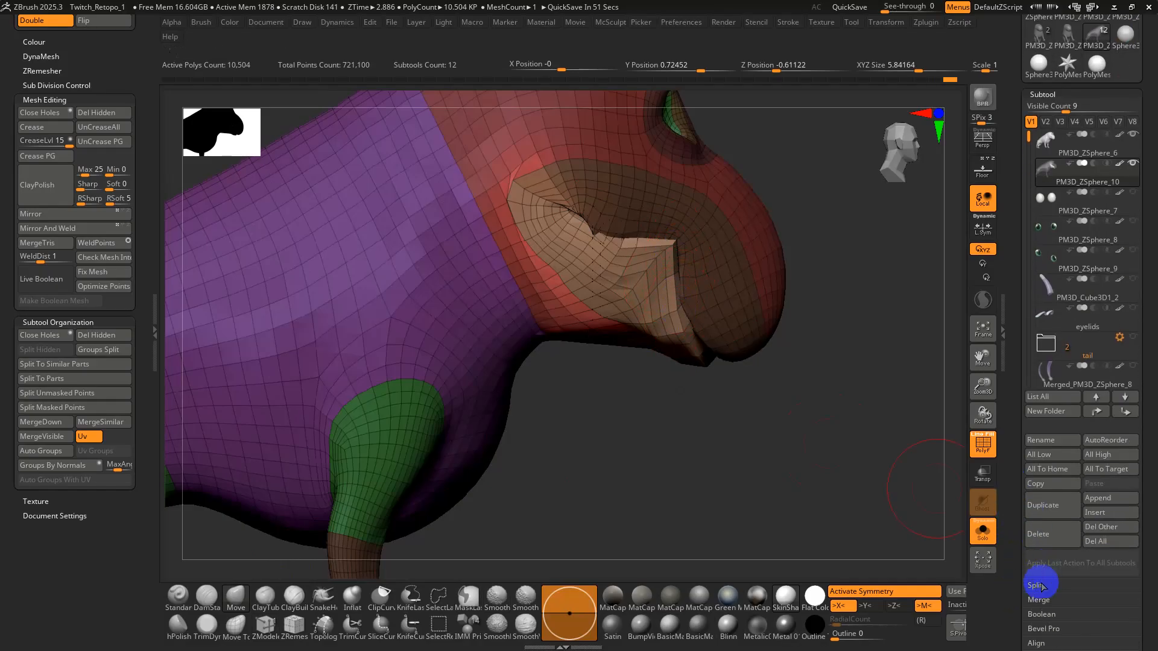
# Compare the retopologized mesh with the original sculpt around the mouth, leaving the retopologized mesh as the active subtool.
pyautogui.scroll(-5, 1012, 571)
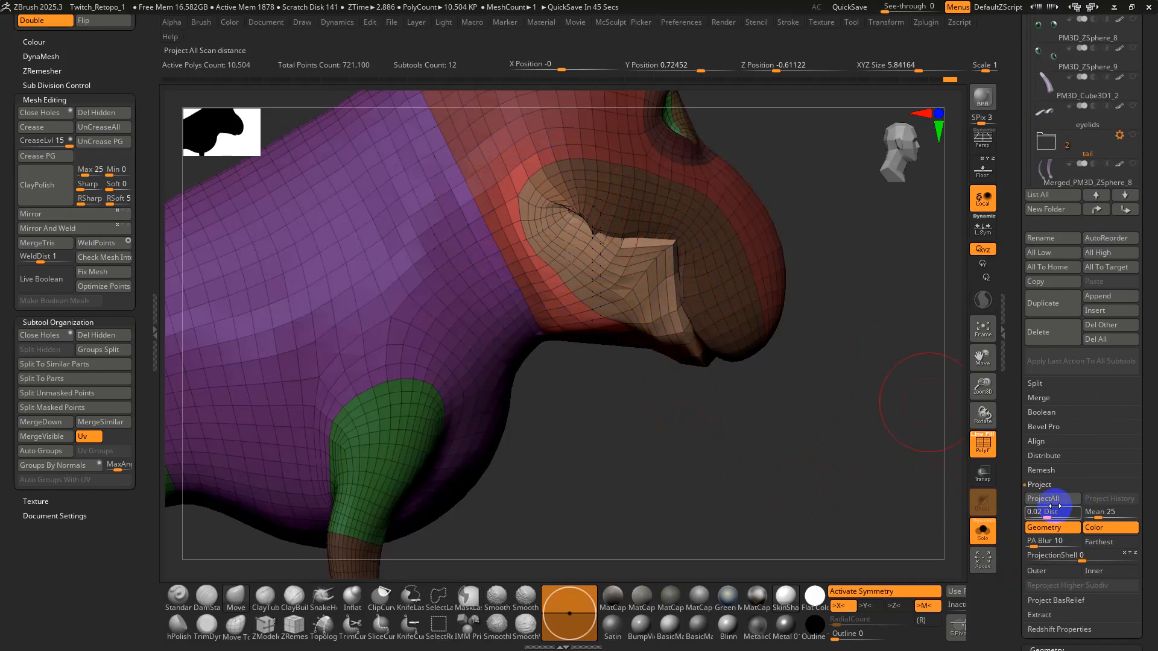
pyautogui.moveTo(819, 381); pyautogui.dragTo(714, 347)
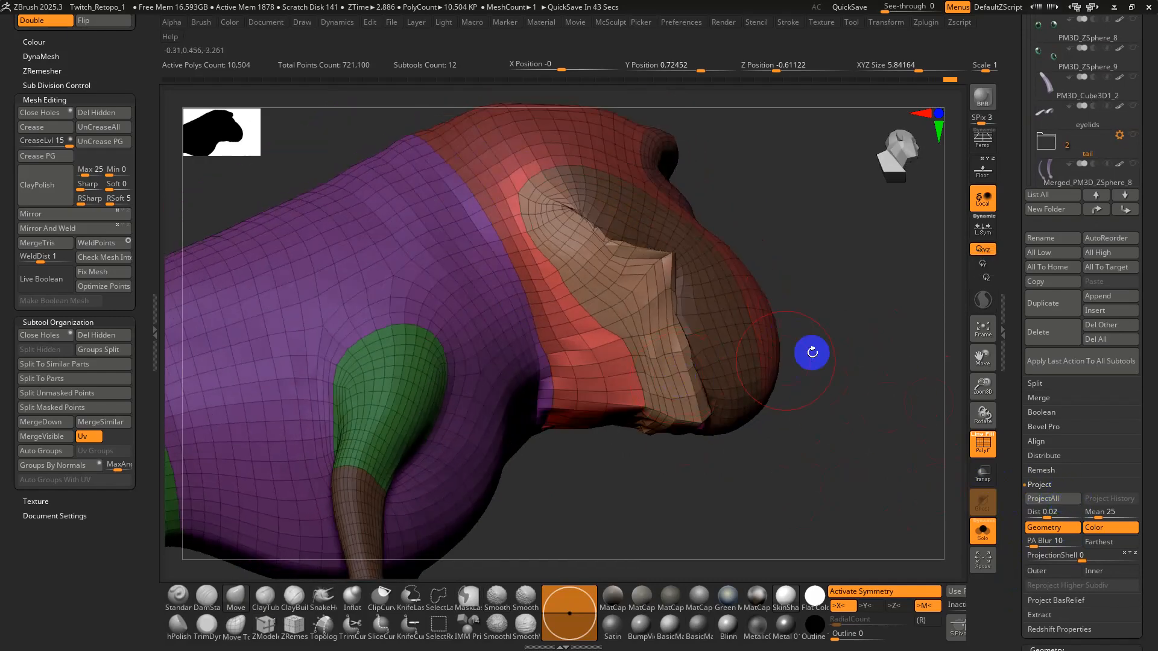
pyautogui.click(984, 536)
pyautogui.click(984, 532)
pyautogui.moveTo(1017, 132); pyautogui.dragTo(1026, 322)
pyautogui.click(1043, 365)
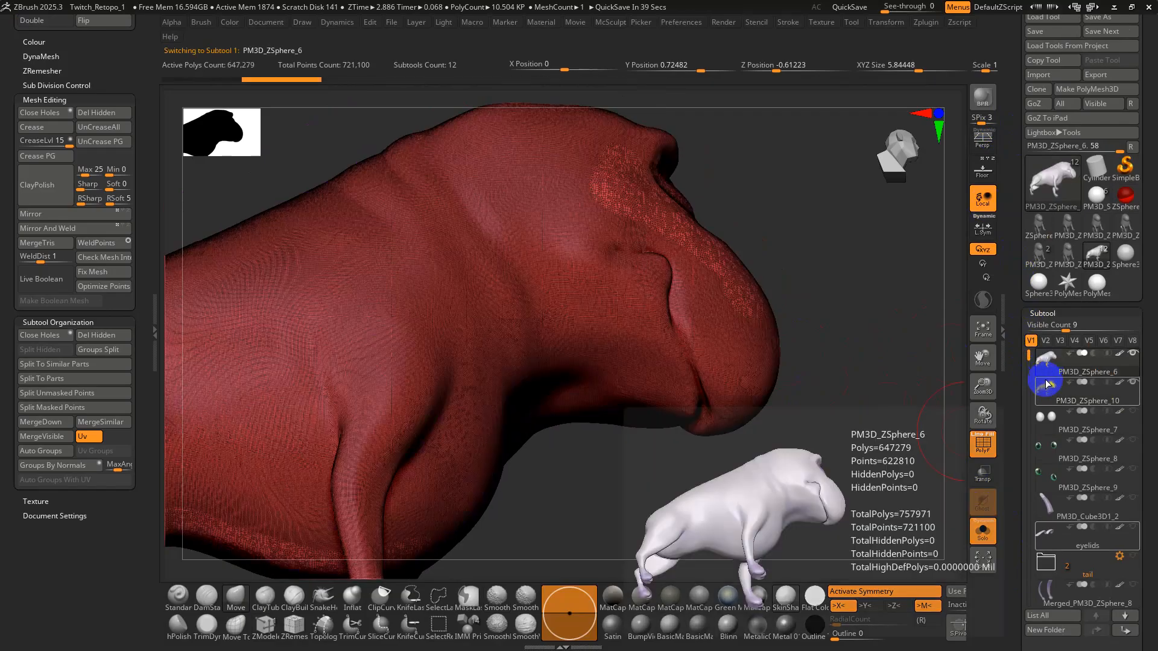
pyautogui.click(1046, 391)
# Reshape the edge of the lower lip beneath the upper lip and project the unmasked jaw onto the sculpt at distance 0.02.
pyautogui.moveTo(747, 389)
pyautogui.mouseDown()
pyautogui.moveTo(680, 426)
pyautogui.moveTo(581, 277)
pyautogui.moveTo(674, 277)
pyautogui.moveTo(646, 292)
pyautogui.mouseUp()
pyautogui.moveTo(645, 292); pyautogui.dragTo(714, 259, button='right')
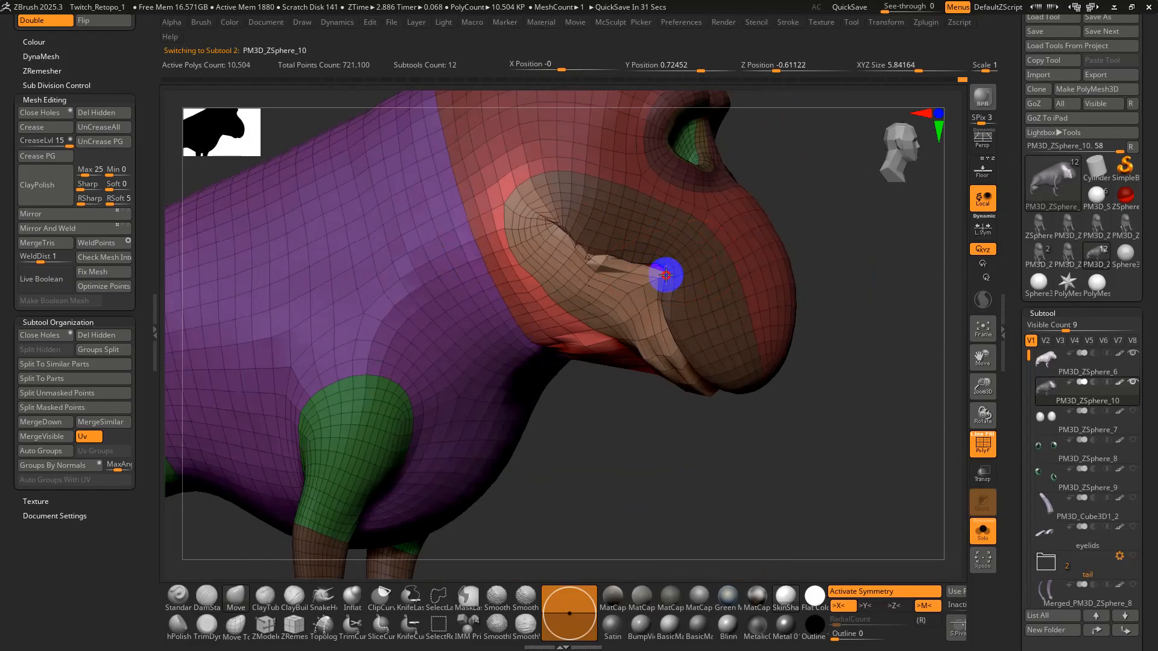
pyautogui.moveTo(606, 265); pyautogui.dragTo(643, 279)
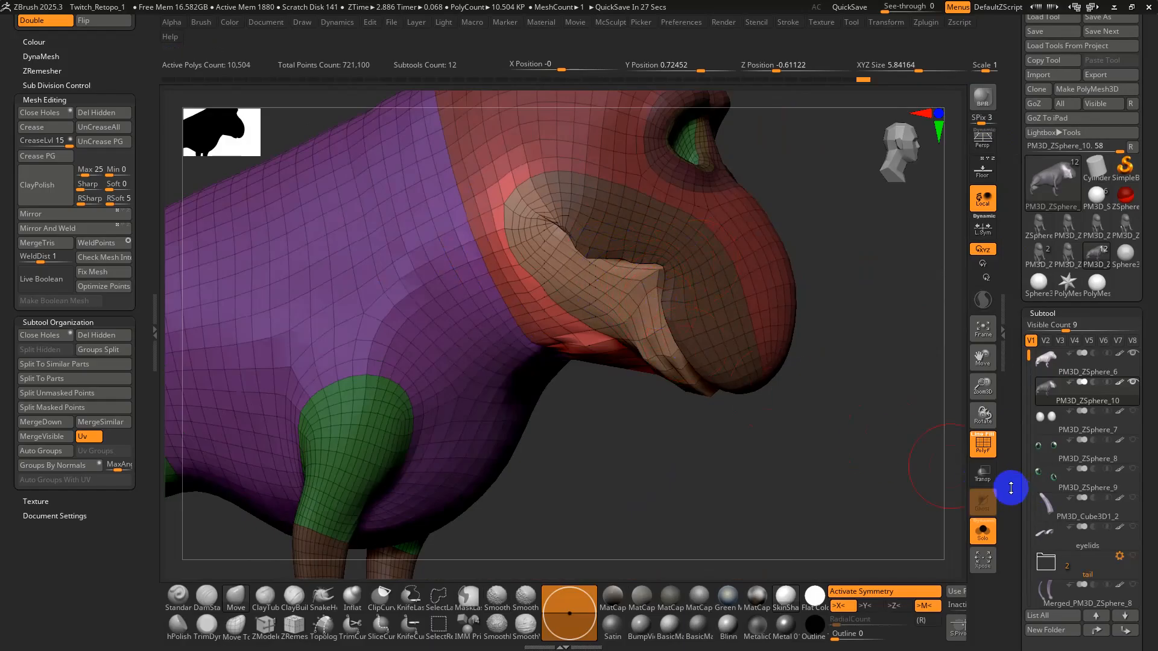
pyautogui.moveTo(1010, 491); pyautogui.dragTo(1028, 369)
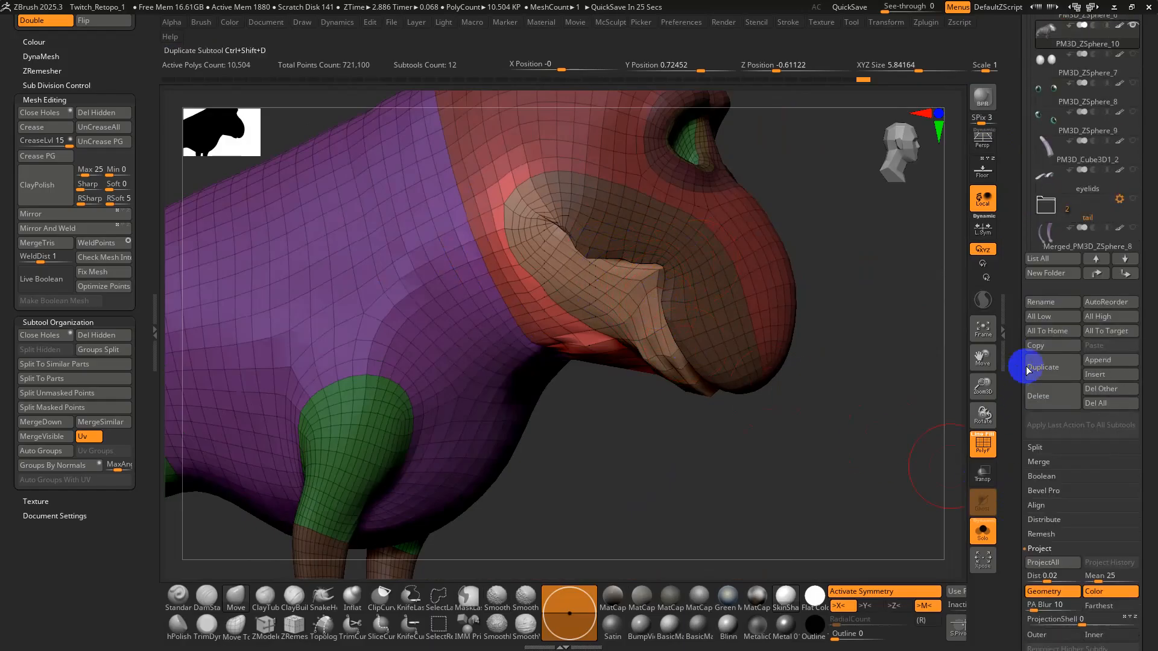
pyautogui.click(1046, 562)
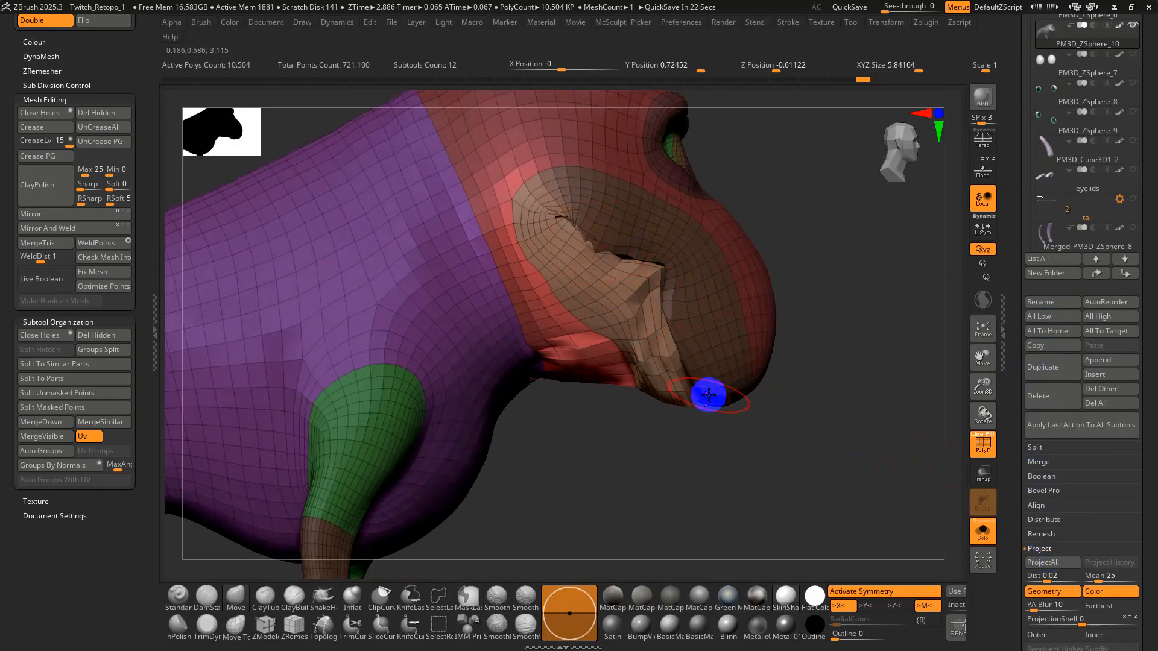
# Clear the mask and adjust the mouth corner and lip seam with the Move and Move Topological brushes.
pyautogui.moveTo(708, 395); pyautogui.dragTo(633, 349)
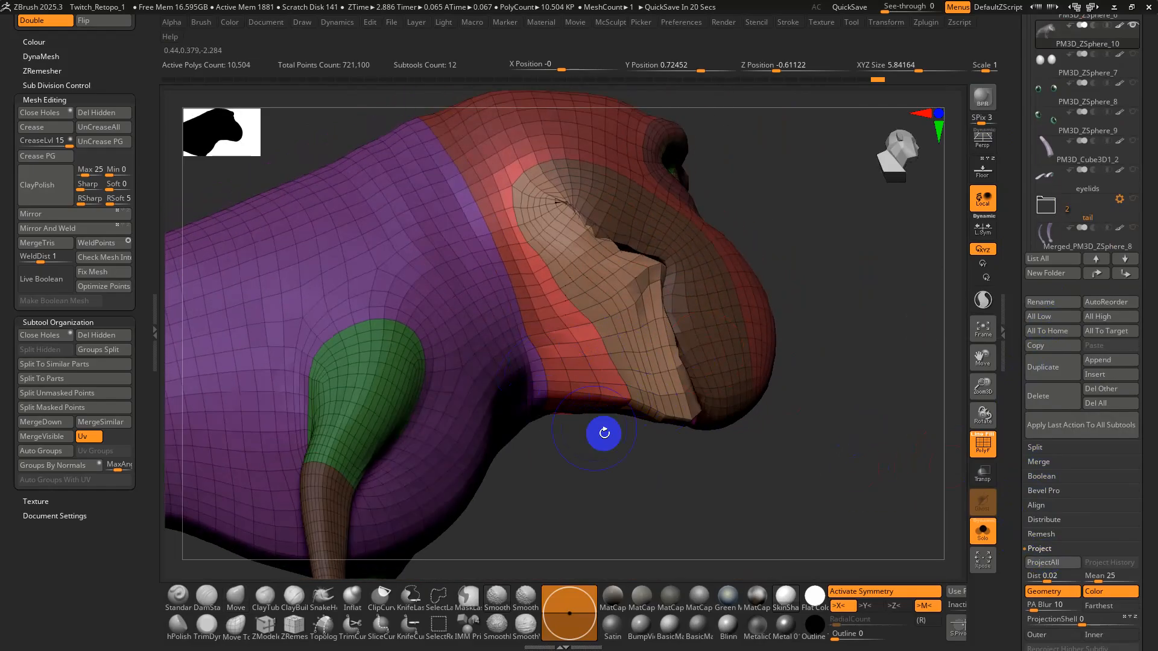
pyautogui.moveTo(603, 432); pyautogui.dragTo(626, 452)
pyautogui.press('space')
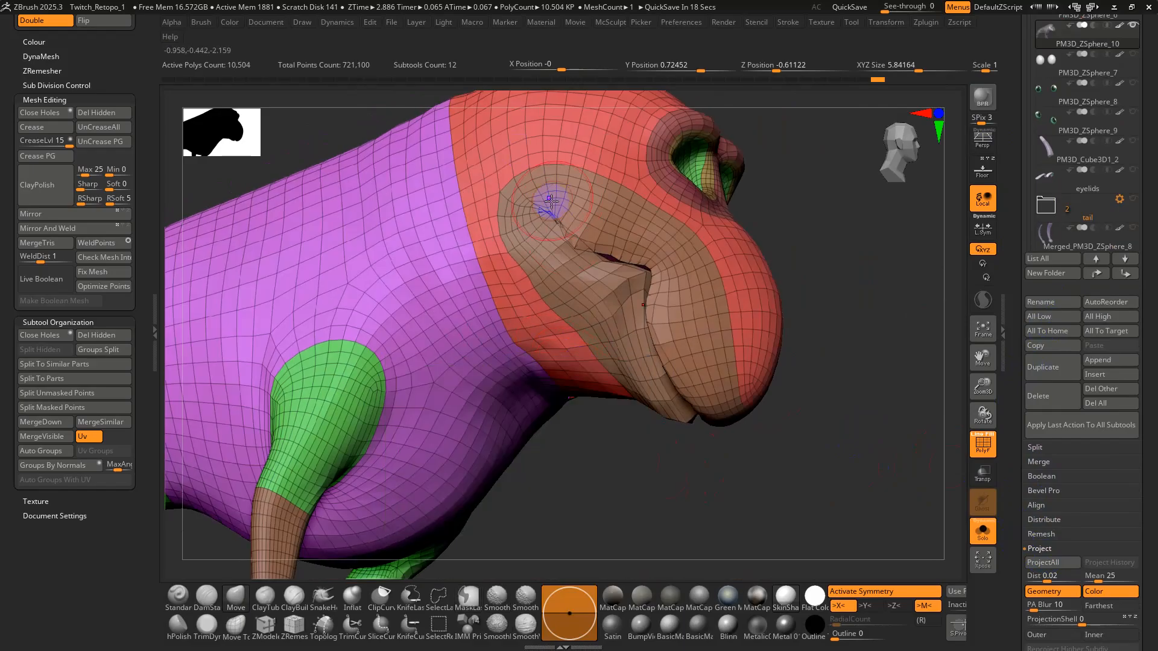
pyautogui.moveTo(550, 201); pyautogui.dragTo(574, 228)
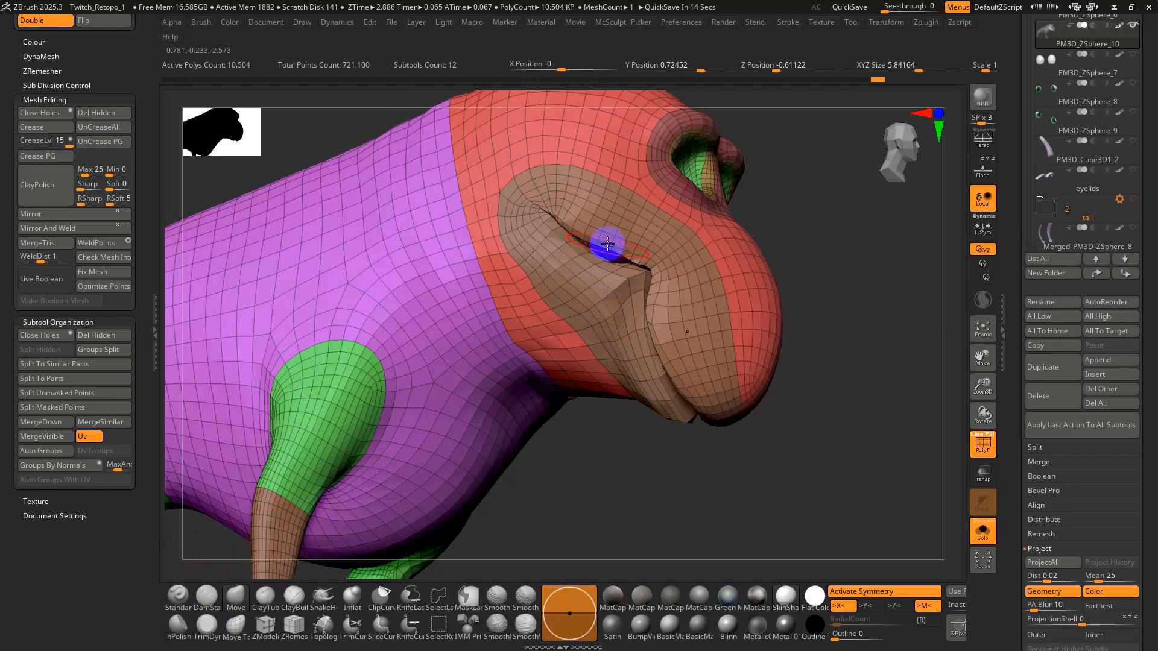
pyautogui.moveTo(608, 243); pyautogui.dragTo(609, 253)
pyautogui.click(236, 628)
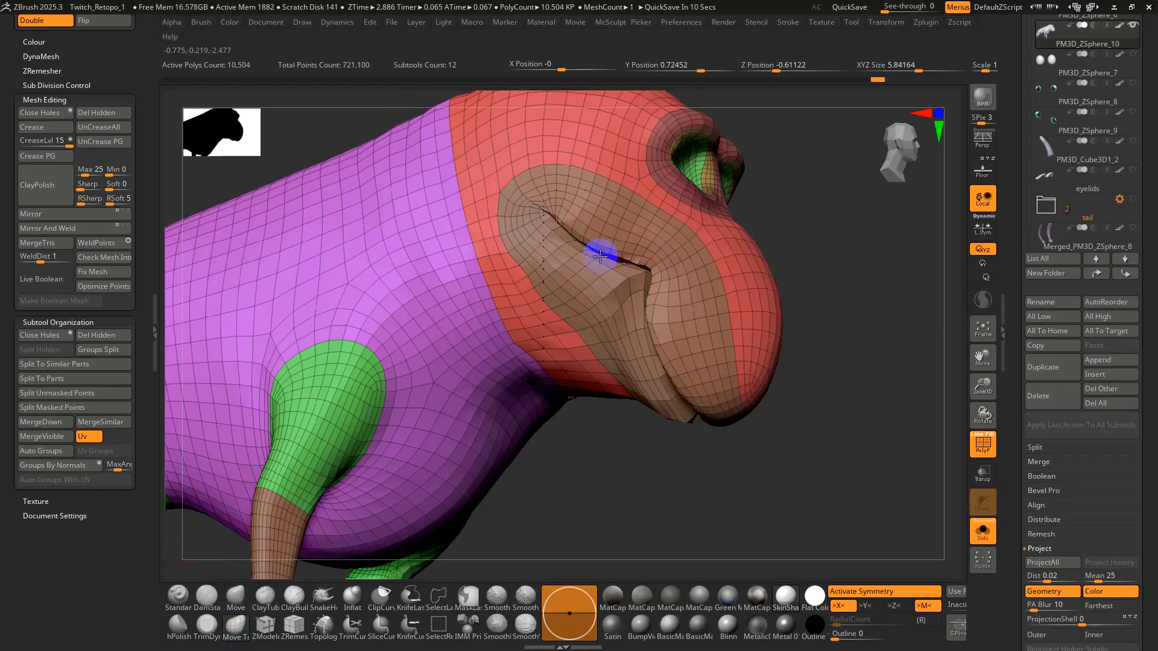
pyautogui.moveTo(651, 293); pyautogui.dragTo(660, 316)
# Inspect the creature without its wireframe, decline Dynamic Subdiv, and show the wireframe again around the mouth.
pyautogui.hotkey('shift', 'f')
pyautogui.moveTo(663, 278)
pyautogui.keyDown('ctrl'); pyautogui.mouseDown(button='right')
pyautogui.moveTo(736, 341)
pyautogui.moveTo(705, 295)
pyautogui.moveTo(682, 304)
pyautogui.mouseUp(button='right'); pyautogui.keyUp('ctrl')
pyautogui.press('d')
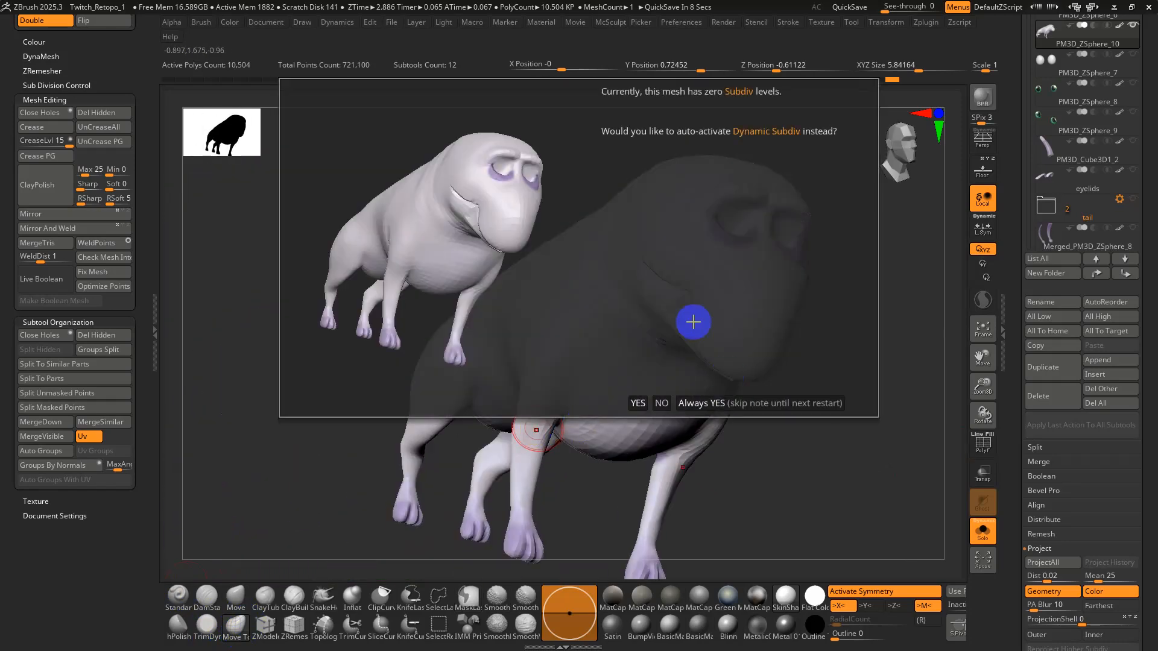
pyautogui.click(662, 403)
pyautogui.moveTo(814, 343); pyautogui.dragTo(803, 273, button='right')
pyautogui.keyDown('ctrl'); pyautogui.moveTo(748, 319); pyautogui.dragTo(646, 274, button='right'); pyautogui.keyUp('ctrl')
pyautogui.hotkey('shift', 'f')
pyautogui.keyDown('ctrl'); pyautogui.moveTo(630, 324); pyautogui.dragTo(686, 336, button='right'); pyautogui.keyUp('ctrl')
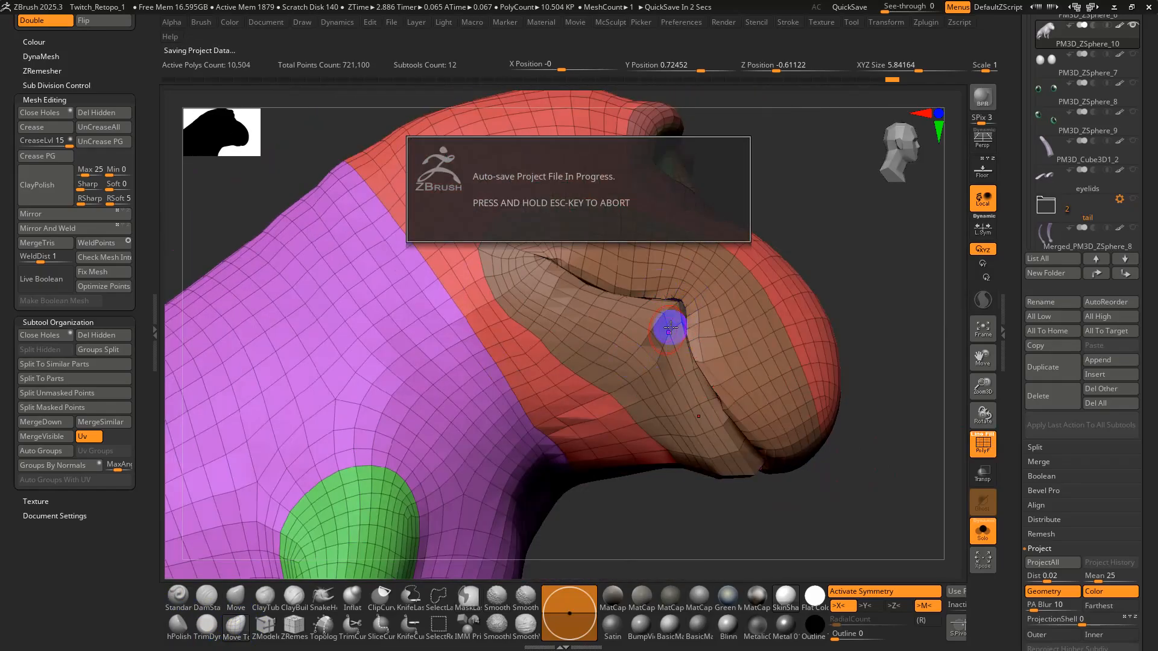
# Try inserting extra edge loops around the lower lip with ZModeler, undoing each trial.
pyautogui.click(286, 601)
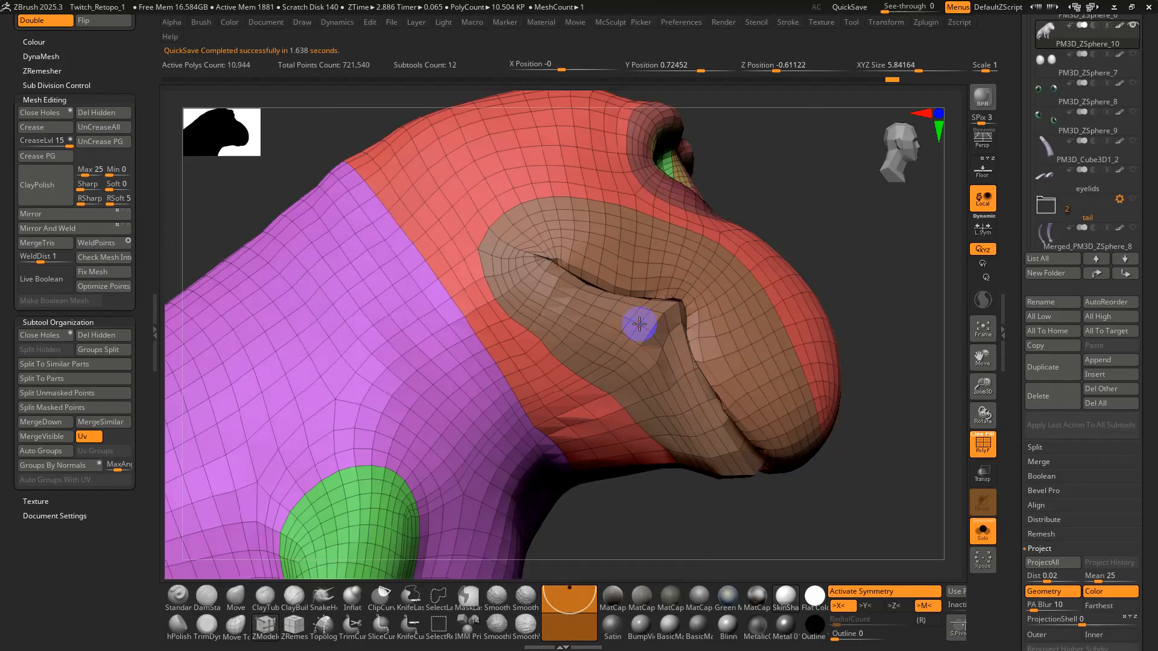
pyautogui.hotkey('ctrl', 'z')
pyautogui.keyDown('alt'); pyautogui.moveTo(639, 324); pyautogui.dragTo(549, 259, button='right'); pyautogui.keyUp('alt')
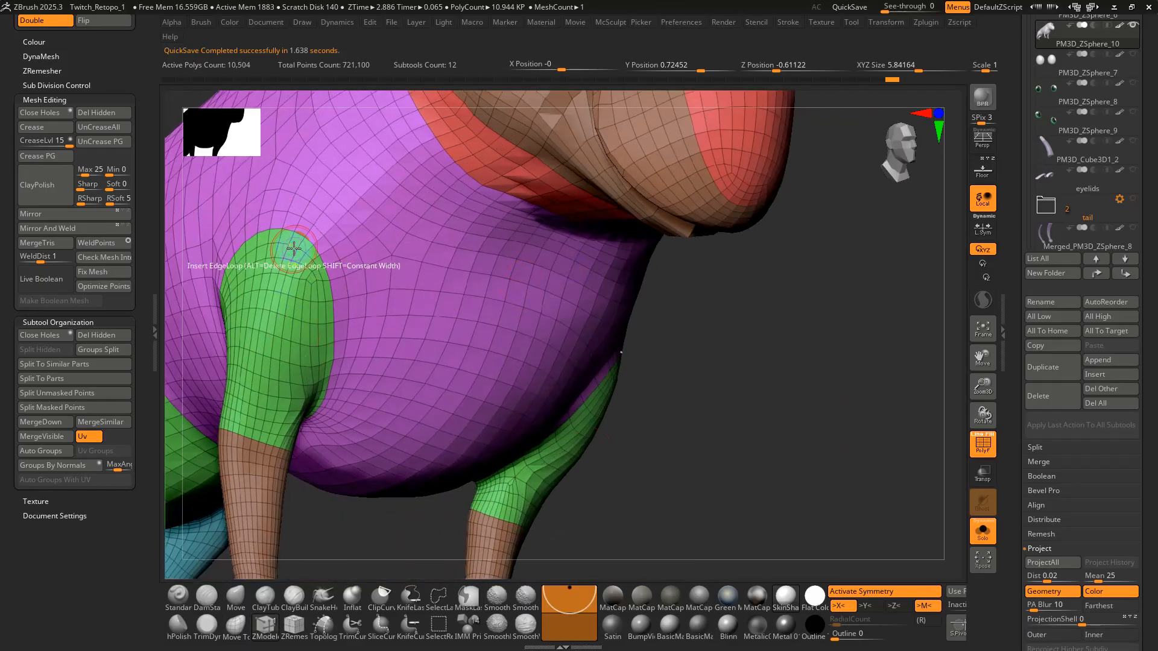
pyautogui.keyDown('alt'); pyautogui.moveTo(399, 240); pyautogui.dragTo(374, 392, button='right'); pyautogui.keyUp('alt')
pyautogui.moveTo(373, 392); pyautogui.dragTo(474, 308, button='right')
pyautogui.keyDown('ctrl'); pyautogui.moveTo(511, 238); pyautogui.dragTo(602, 251, button='right'); pyautogui.keyUp('ctrl')
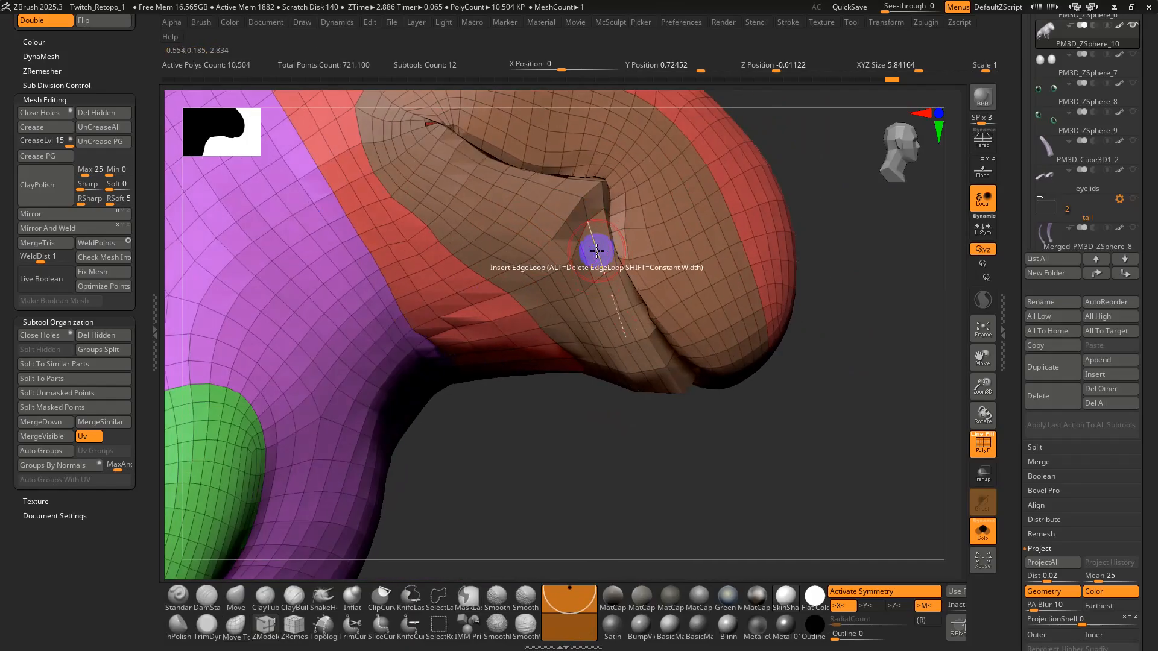
pyautogui.keyDown('ctrl'); pyautogui.moveTo(580, 290); pyautogui.dragTo(594, 248, button='right'); pyautogui.keyUp('ctrl')
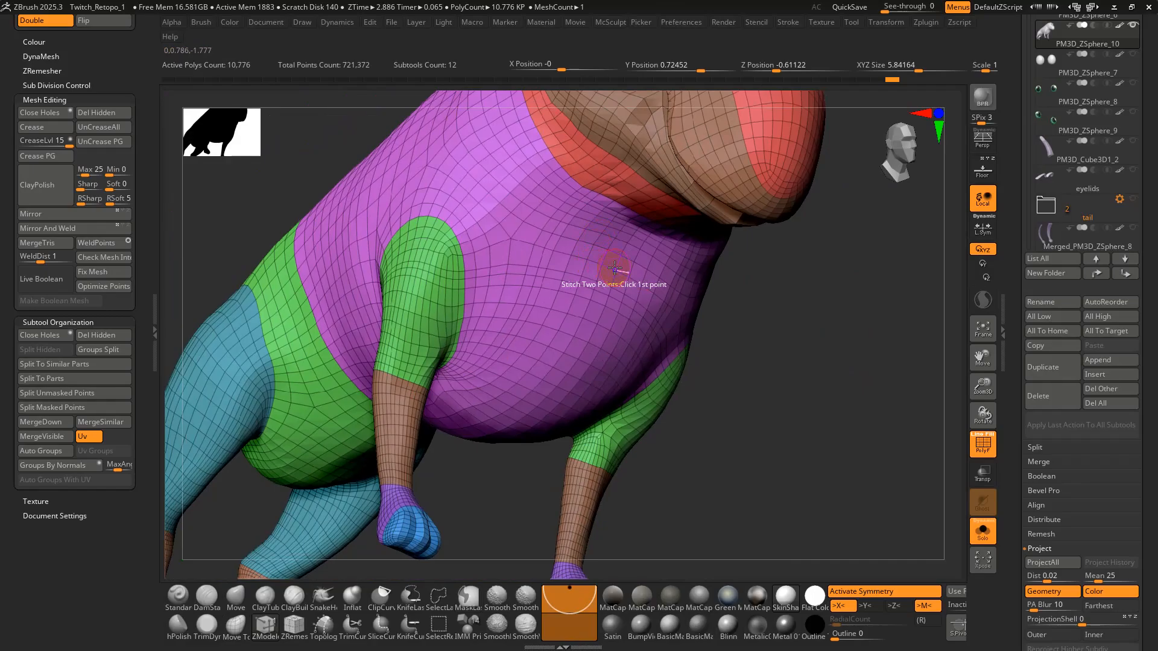
pyautogui.hotkey('ctrl', 'z')
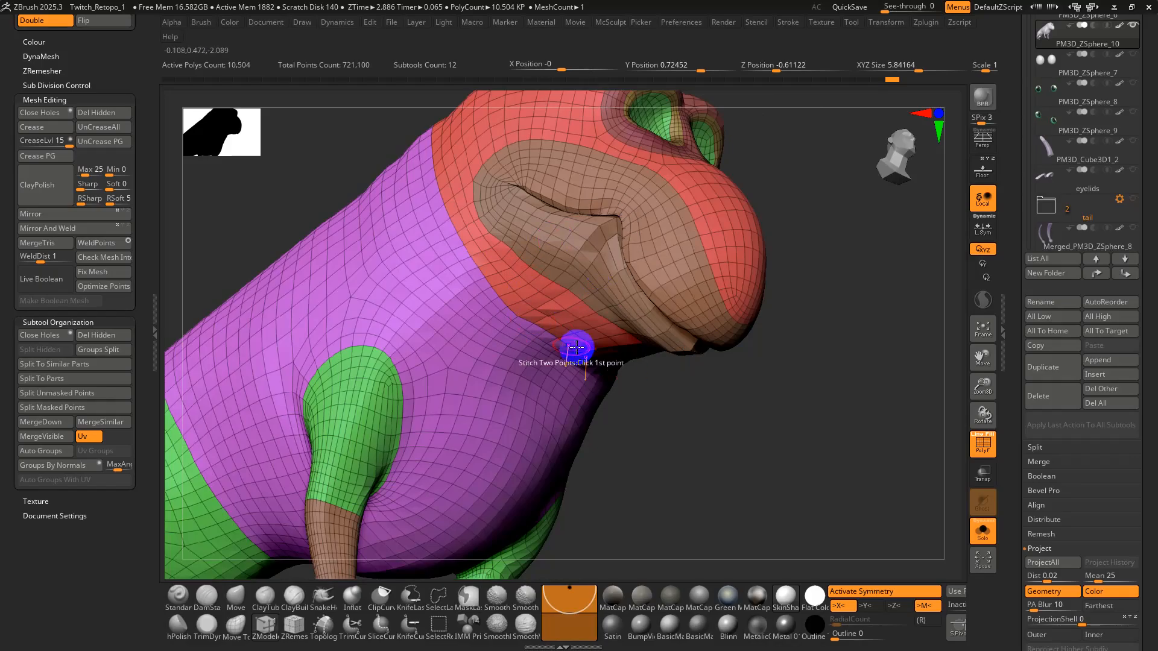
# Insert additional edge loops through the lips and body with ZModeler.
pyautogui.keyDown('alt'); pyautogui.moveTo(564, 273); pyautogui.dragTo(595, 262, button='right'); pyautogui.keyUp('alt')
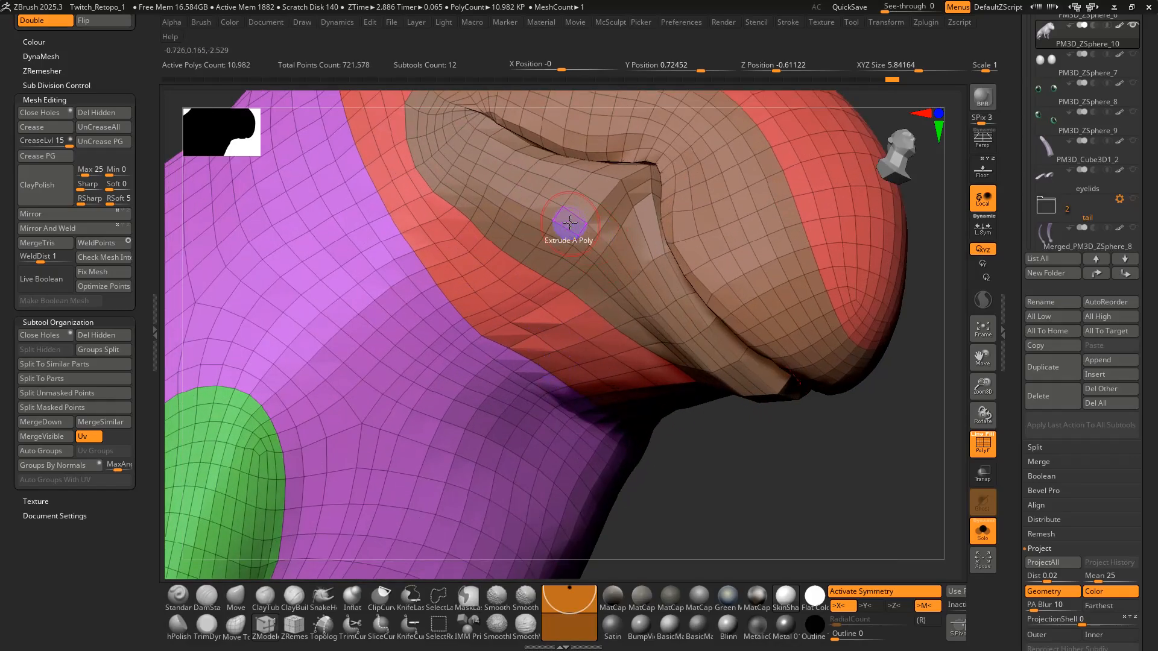
pyautogui.moveTo(575, 214)
pyautogui.keyDown('alt'); pyautogui.mouseDown(button='right')
pyautogui.moveTo(600, 274)
pyautogui.moveTo(560, 302)
pyautogui.moveTo(581, 234)
pyautogui.moveTo(425, 317)
pyautogui.mouseUp(button='right'); pyautogui.keyUp('alt')
pyautogui.press('s')
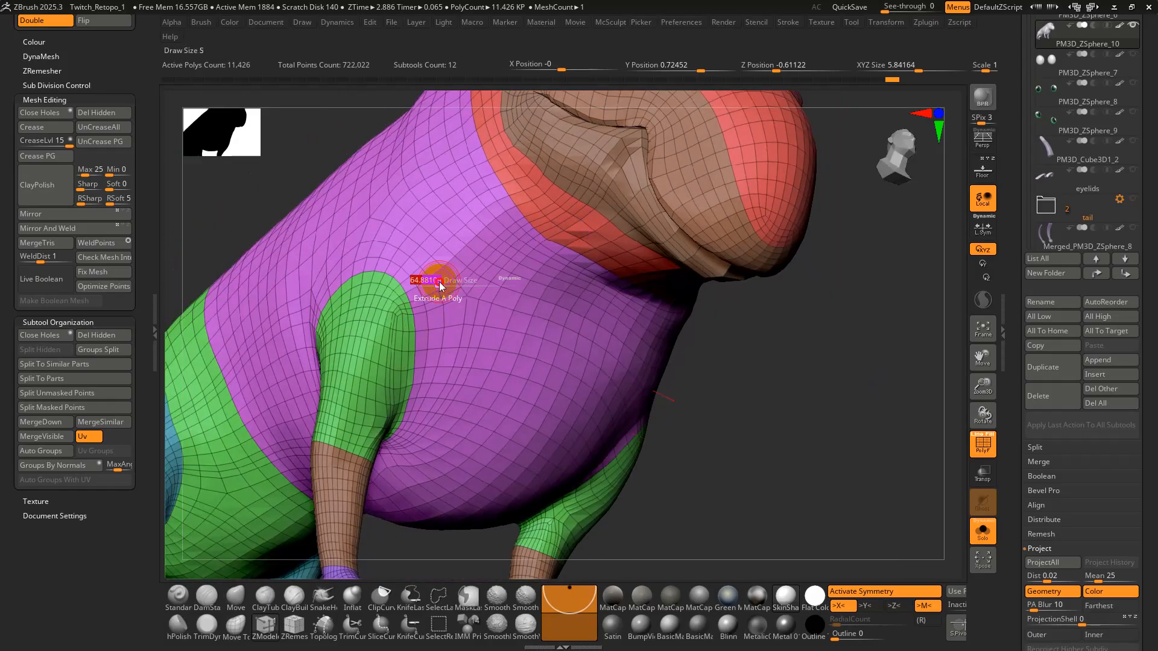
pyautogui.moveTo(413, 308)
pyautogui.keyDown('shift'); pyautogui.mouseDown()
pyautogui.moveTo(400, 320)
pyautogui.moveTo(399, 421)
pyautogui.mouseUp(); pyautogui.keyUp('shift')
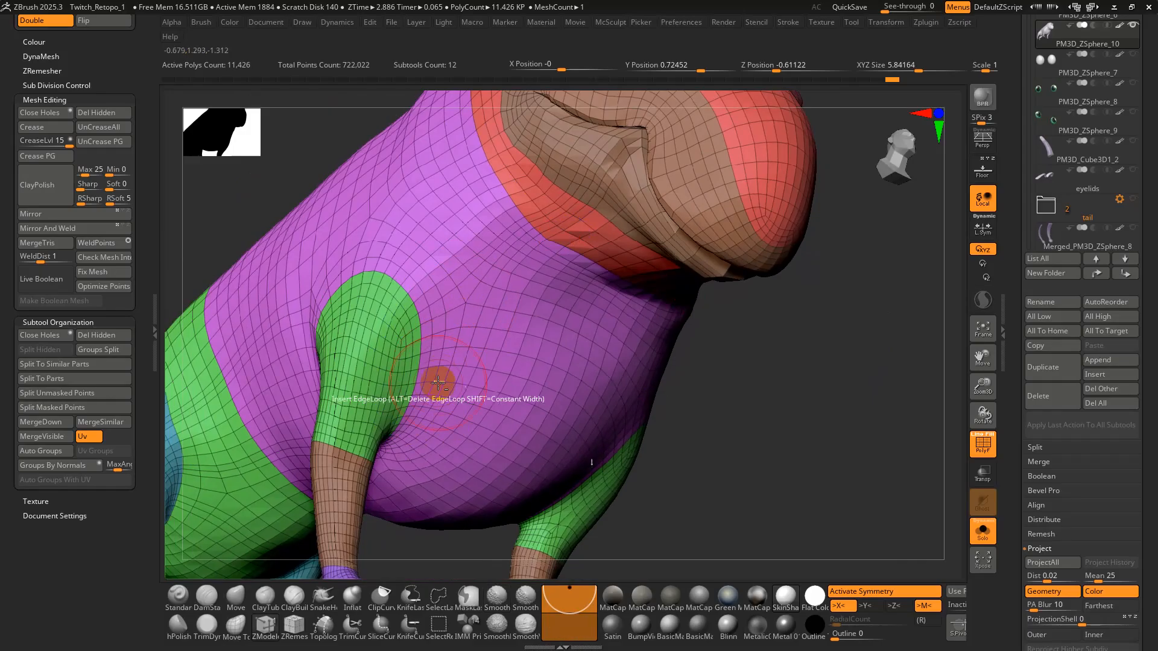
# Check the topology of the body and insert edge loops around the rims of the eye sockets.
pyautogui.moveTo(439, 382)
pyautogui.mouseDown(button='right')
pyautogui.moveTo(507, 339)
pyautogui.moveTo(392, 362)
pyautogui.mouseUp(button='right')
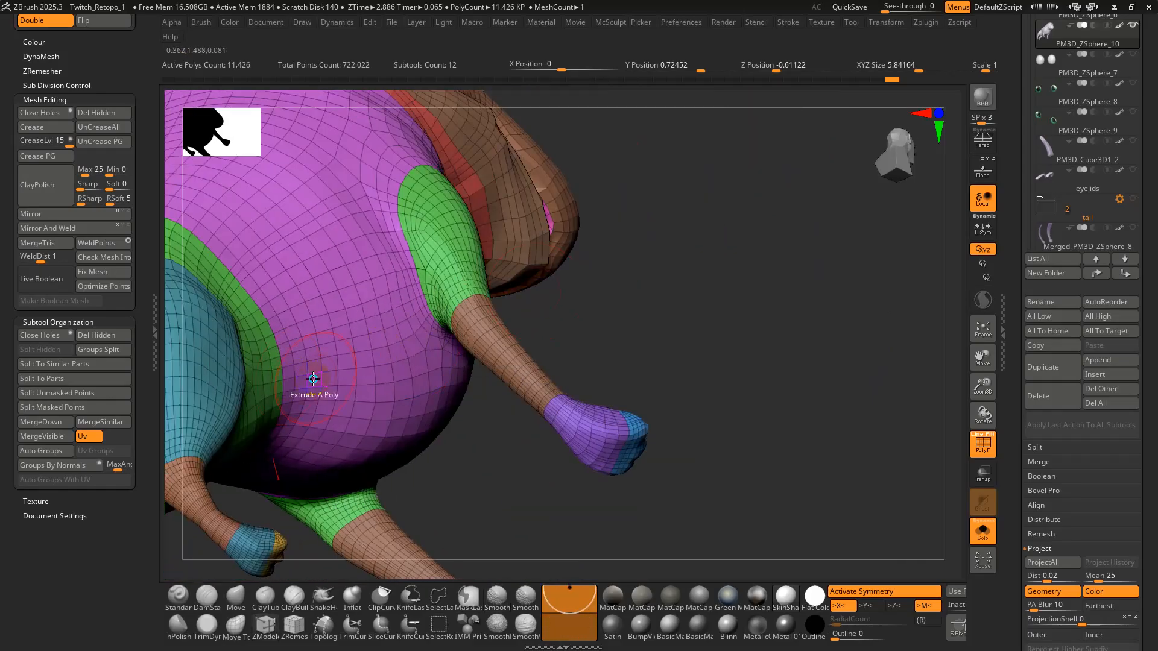
pyautogui.moveTo(305, 387); pyautogui.dragTo(320, 359, button='right')
pyautogui.moveTo(248, 383); pyautogui.dragTo(478, 271, button='right')
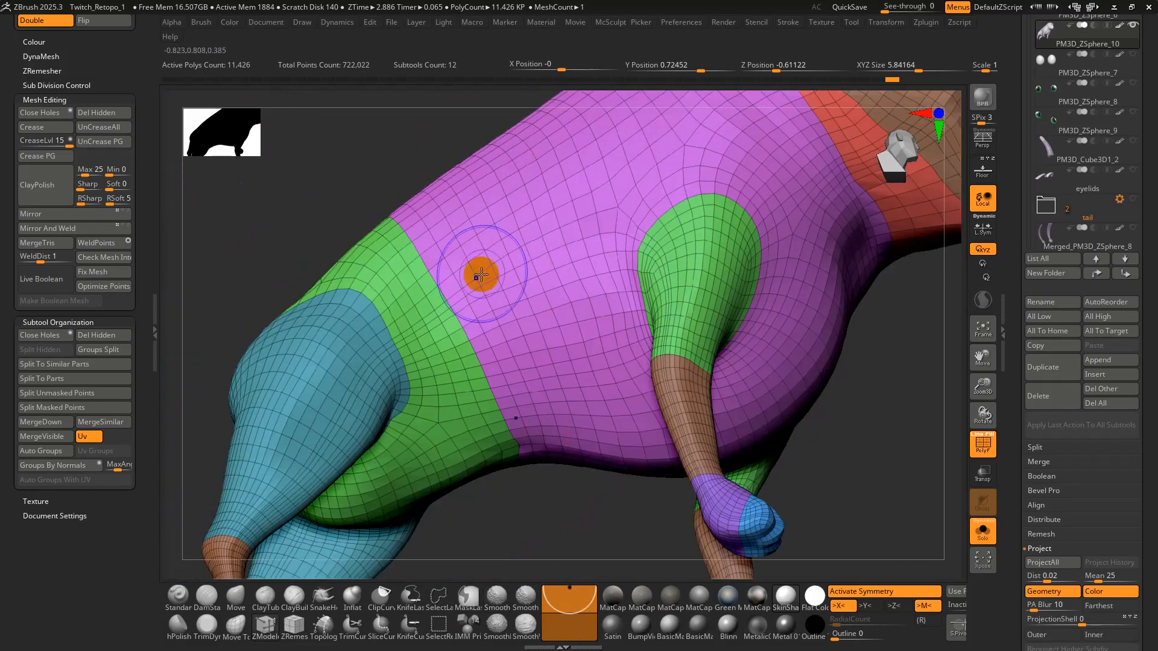
pyautogui.moveTo(349, 460)
pyautogui.mouseDown(button='right')
pyautogui.moveTo(504, 289)
pyautogui.moveTo(512, 299)
pyautogui.moveTo(554, 261)
pyautogui.moveTo(664, 284)
pyautogui.moveTo(597, 273)
pyautogui.moveTo(614, 271)
pyautogui.mouseUp(button='right')
pyautogui.moveTo(674, 326)
pyautogui.keyDown('ctrl'); pyautogui.mouseDown(button='right')
pyautogui.moveTo(663, 328)
pyautogui.moveTo(642, 276)
pyautogui.moveTo(651, 251)
pyautogui.moveTo(626, 345)
pyautogui.mouseUp(button='right'); pyautogui.keyUp('ctrl')
pyautogui.press('s')
pyautogui.moveTo(709, 208); pyautogui.dragTo(581, 334, button='right')
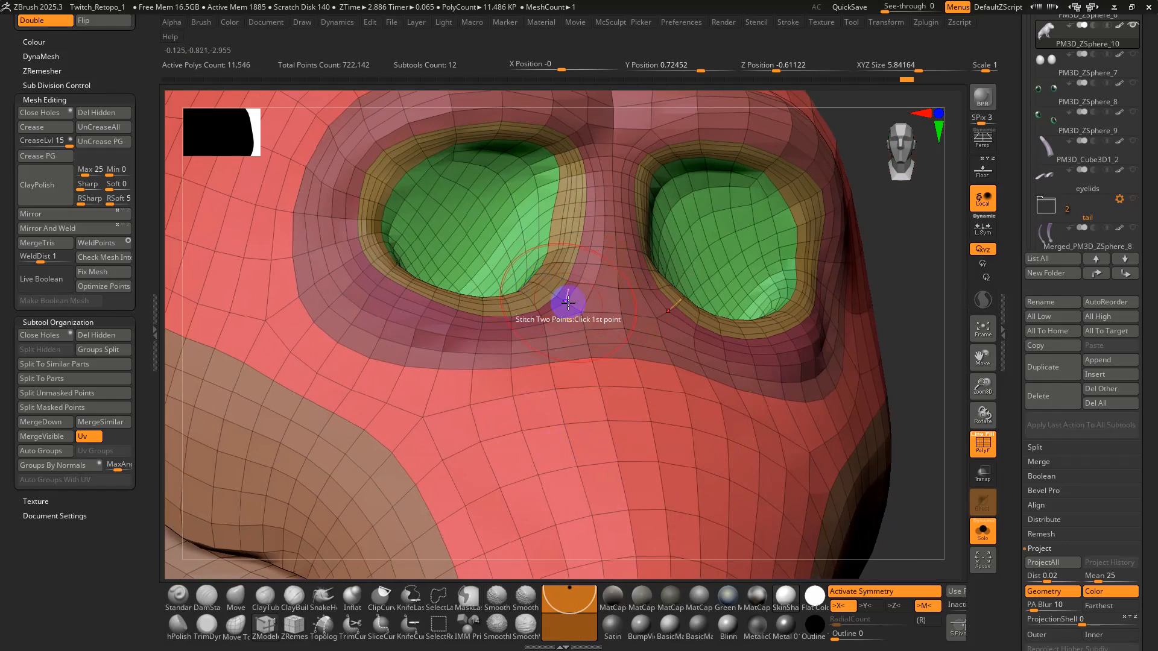
pyautogui.keyDown('ctrl'); pyautogui.moveTo(588, 329); pyautogui.dragTo(625, 141, button='right'); pyautogui.keyUp('ctrl')
pyautogui.moveTo(651, 346)
pyautogui.keyDown('shift'); pyautogui.mouseDown(button='right')
pyautogui.moveTo(756, 404)
pyautogui.moveTo(546, 414)
pyautogui.moveTo(666, 370)
pyautogui.moveTo(648, 363)
pyautogui.mouseUp(button='right'); pyautogui.keyUp('shift')
pyautogui.moveTo(749, 364); pyautogui.dragTo(709, 325, button='right')
# Try to isolate the polygroup inside the mouth and restore the full mesh visibility.
pyautogui.keyDown('ctrl'); pyautogui.keyDown('shift'); pyautogui.click(599, 323); pyautogui.keyUp('shift'); pyautogui.keyUp('ctrl')
pyautogui.keyDown('ctrl'); pyautogui.keyDown('shift'); pyautogui.click(768, 382); pyautogui.keyUp('shift'); pyautogui.keyUp('ctrl')
pyautogui.moveTo(764, 377); pyautogui.dragTo(697, 374, button='right')
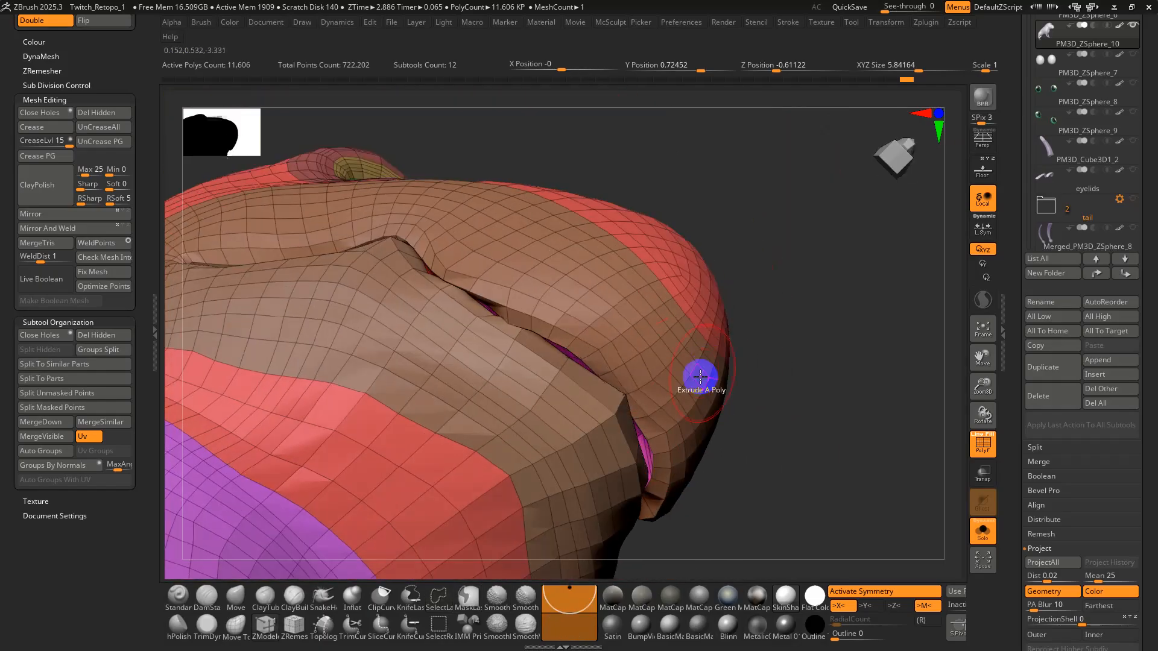
pyautogui.keyDown('ctrl'); pyautogui.keyDown('shift'); pyautogui.click(645, 456); pyautogui.keyUp('shift'); pyautogui.keyUp('ctrl')
pyautogui.hotkey('ctrl', 'z')
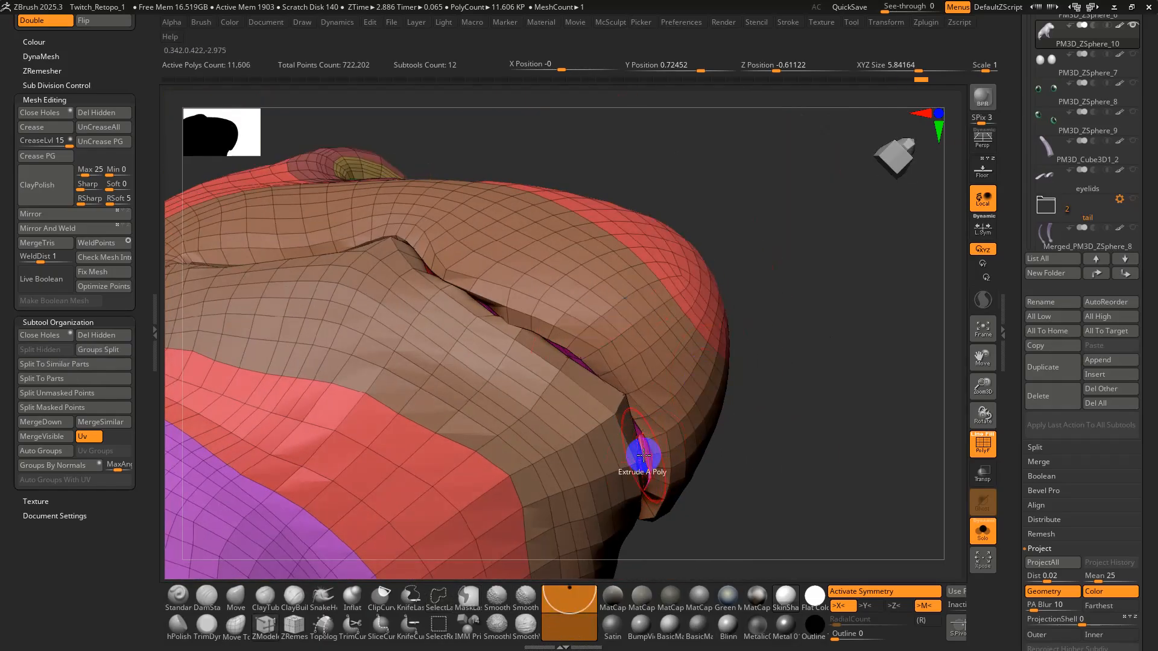
pyautogui.keyDown('ctrl'); pyautogui.keyDown('shift'); pyautogui.click(644, 455); pyautogui.keyUp('shift'); pyautogui.keyUp('ctrl')
pyautogui.keyDown('ctrl'); pyautogui.keyDown('shift'); pyautogui.click(762, 471); pyautogui.keyUp('shift'); pyautogui.keyUp('ctrl')
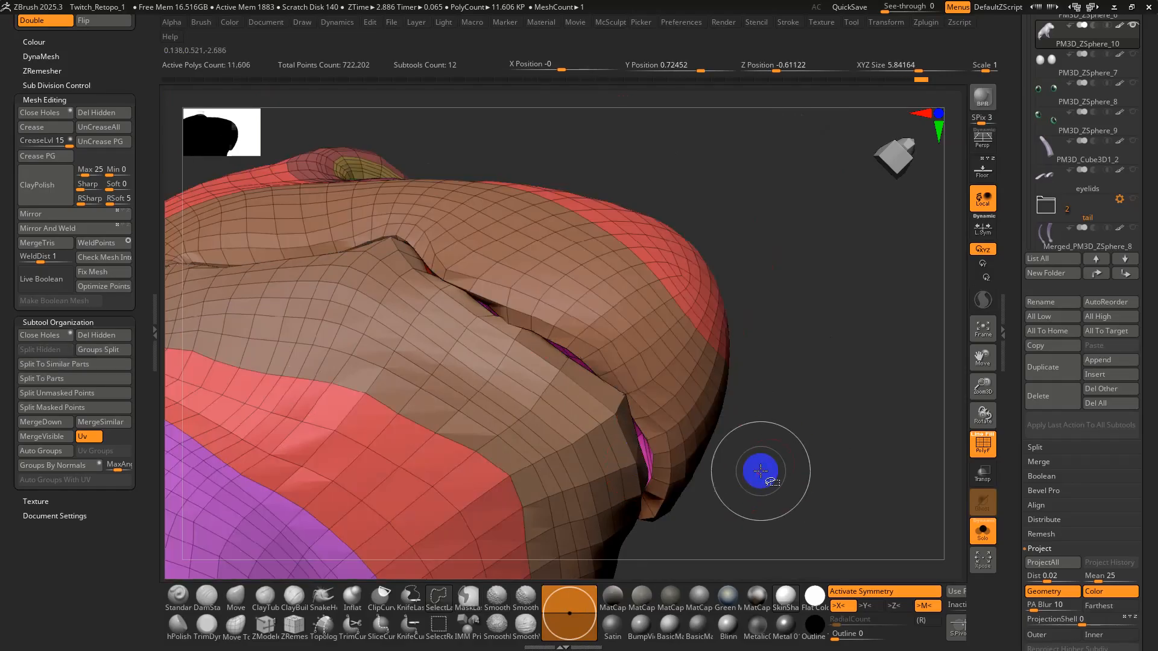
# Switch to the rectangular selection brush and hide the polygroup inside the mouth.
pyautogui.click(440, 626)
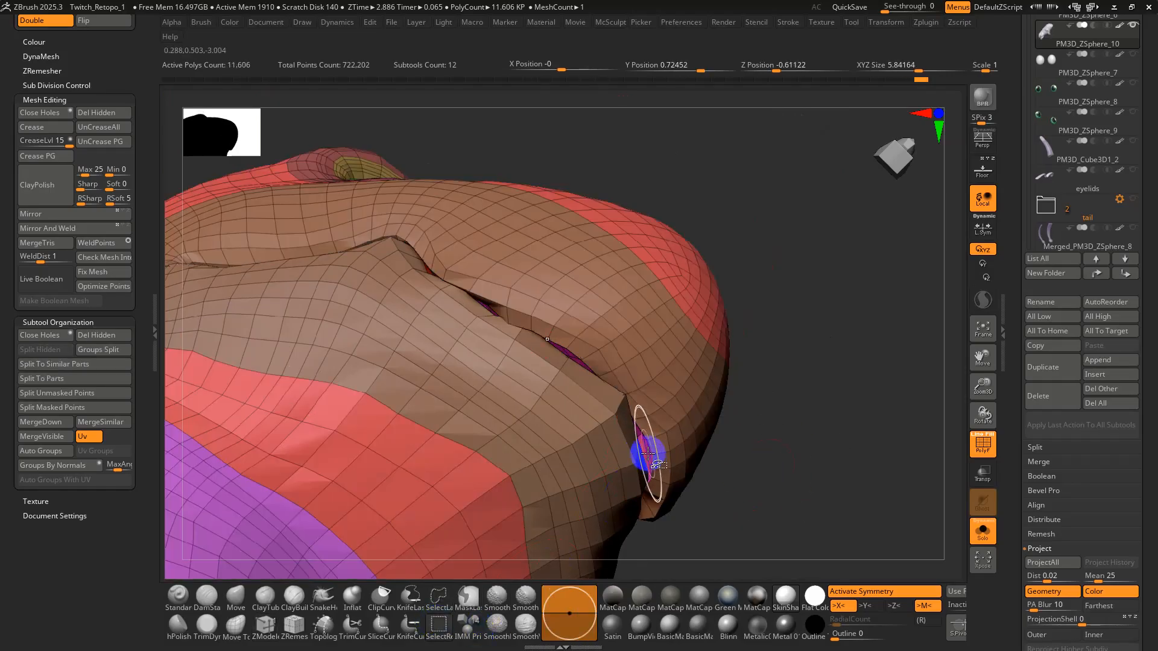
pyautogui.keyDown('ctrl'); pyautogui.keyDown('shift'); pyautogui.click(647, 451); pyautogui.keyUp('shift'); pyautogui.keyUp('ctrl')
pyautogui.keyDown('ctrl'); pyautogui.keyDown('shift'); pyautogui.click(725, 481); pyautogui.keyUp('shift'); pyautogui.keyUp('ctrl')
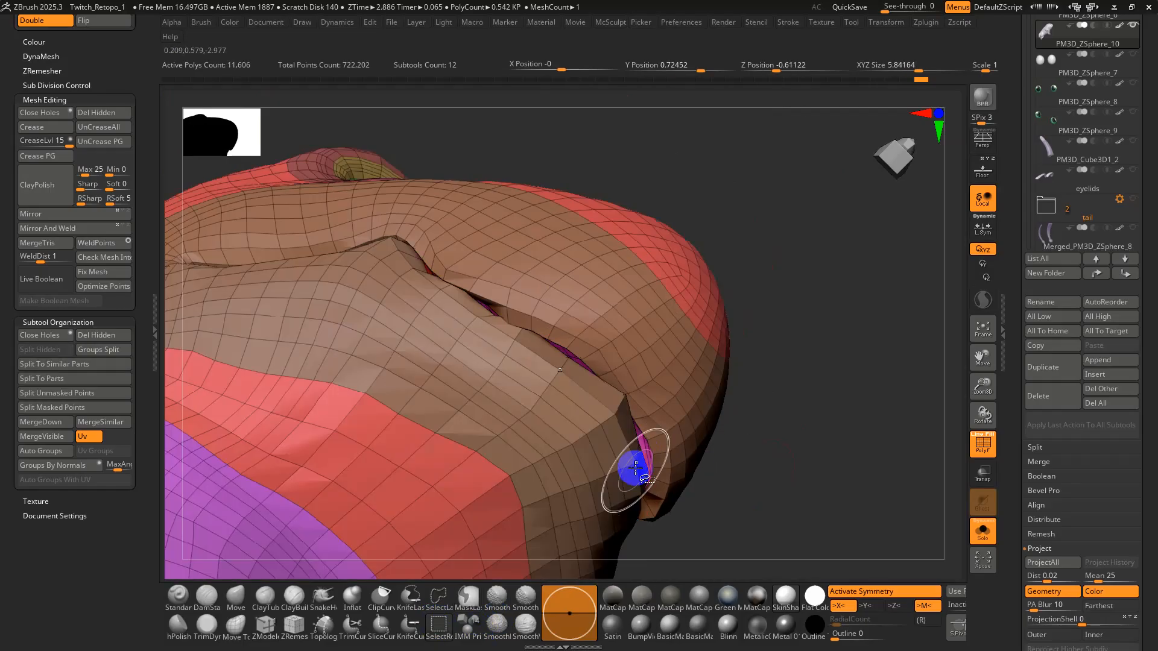
pyautogui.moveTo(634, 469); pyautogui.dragTo(669, 302, button='right')
pyautogui.keyDown('ctrl'); pyautogui.keyDown('shift'); pyautogui.click(659, 445); pyautogui.keyUp('shift'); pyautogui.keyUp('ctrl')
pyautogui.keyDown('ctrl'); pyautogui.keyDown('shift'); pyautogui.click(663, 447); pyautogui.keyUp('shift'); pyautogui.keyUp('ctrl')
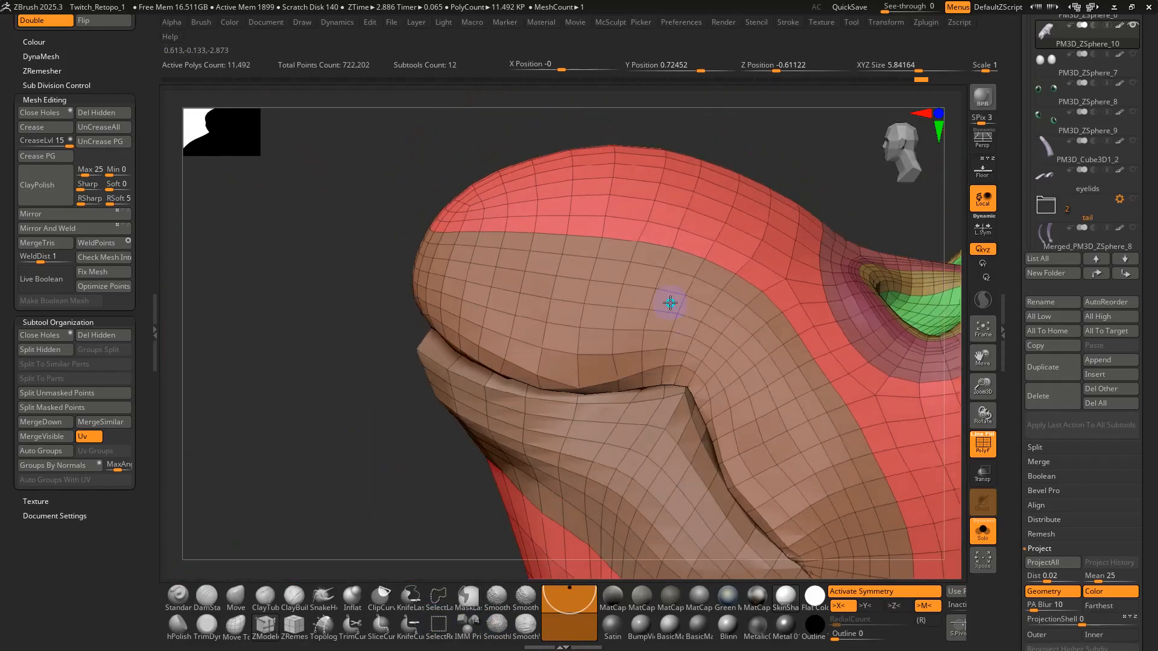
# Show the whole mesh again and store a morph target for it.
pyautogui.scroll(-5, 676, 392)
pyautogui.moveTo(675, 393); pyautogui.dragTo(838, 421, button='right')
pyautogui.keyDown('ctrl'); pyautogui.keyDown('shift'); pyautogui.click(837, 421); pyautogui.keyUp('shift'); pyautogui.keyUp('ctrl')
pyautogui.moveTo(1020, 562); pyautogui.dragTo(1026, 353)
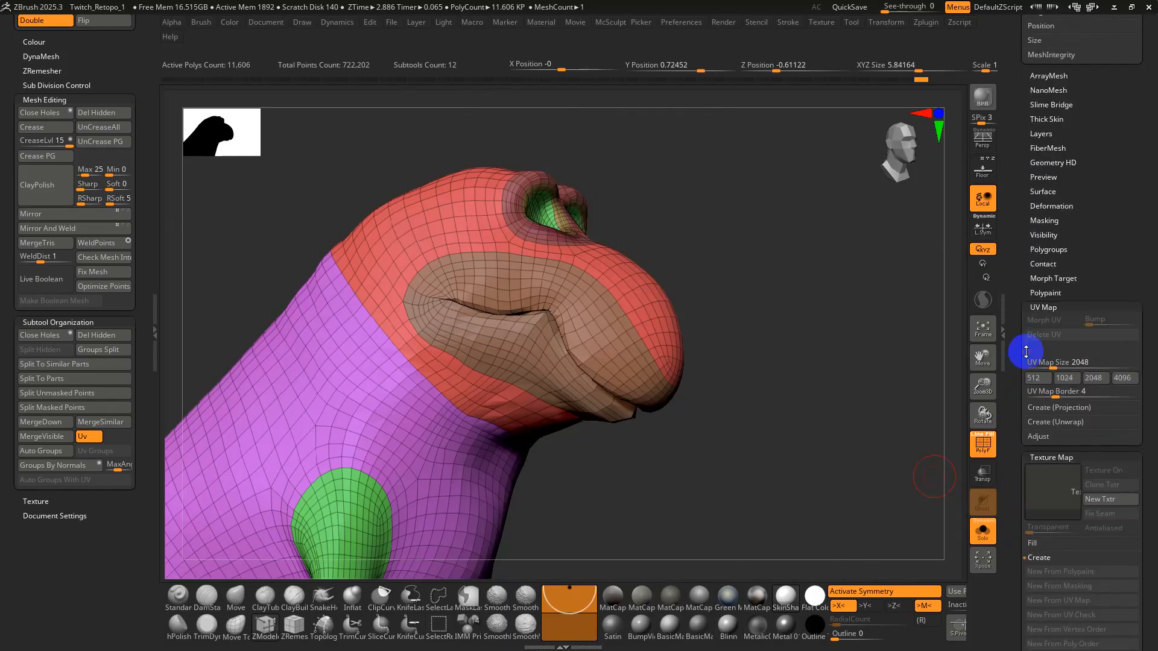
pyautogui.click(1044, 456)
pyautogui.moveTo(1022, 516); pyautogui.dragTo(1035, 490)
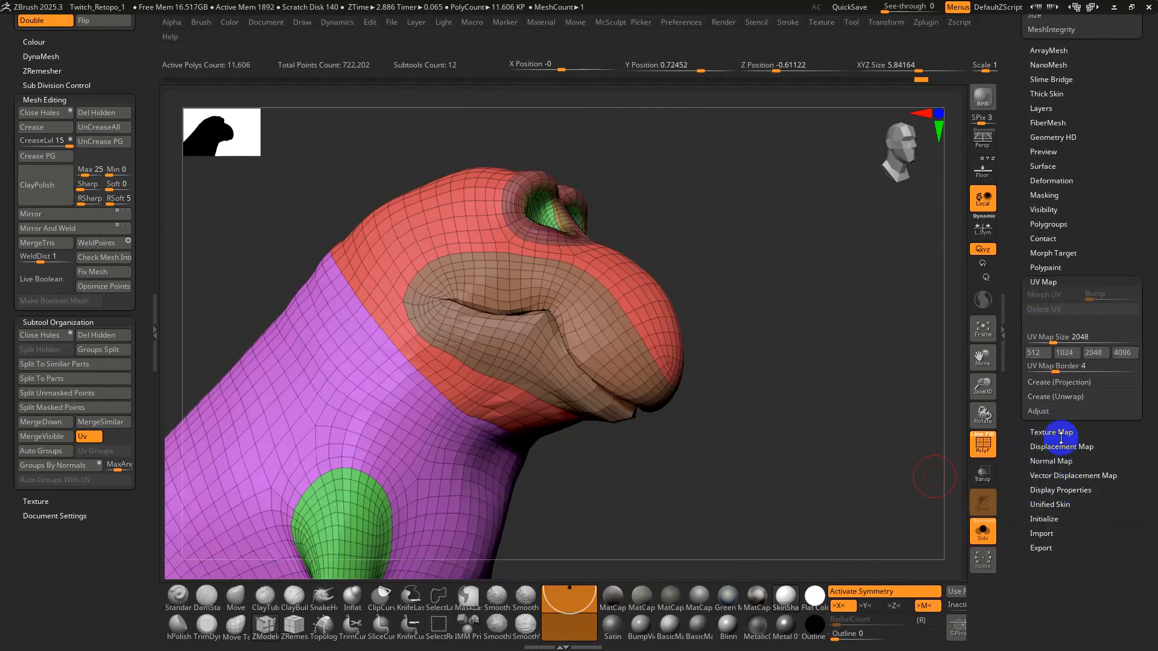
pyautogui.click(1049, 255)
pyautogui.click(1052, 265)
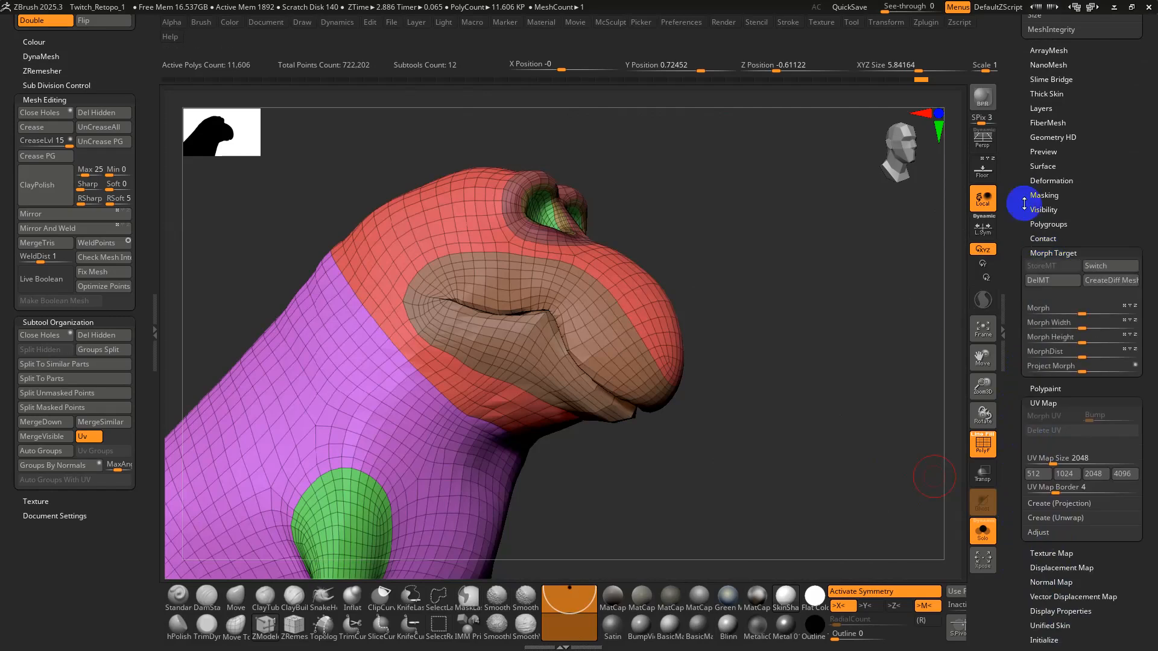
# Project the retopologized mesh onto the sculpt at distance 0.02 and compare the shape before and after without wireframe.
pyautogui.moveTo(1023, 204); pyautogui.dragTo(1023, 415)
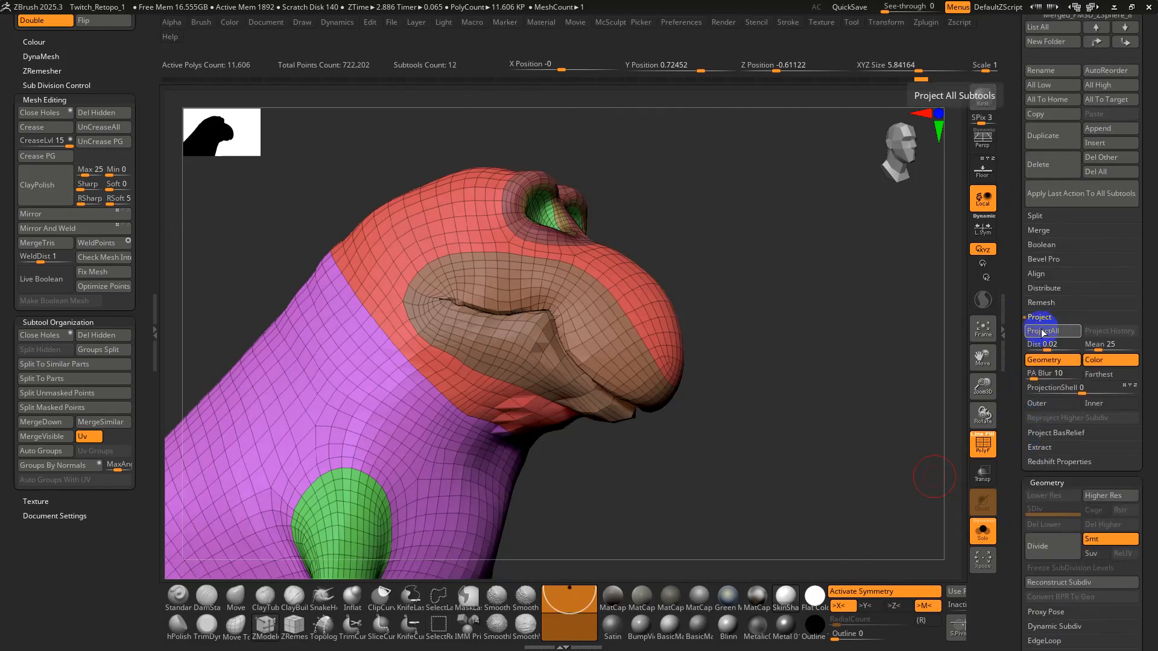
pyautogui.moveTo(663, 411); pyautogui.dragTo(693, 336)
pyautogui.hotkey('shift', 'f')
pyautogui.hotkey('ctrl', 'z')
pyautogui.hotkey('ctrl', 'shift', 'z')
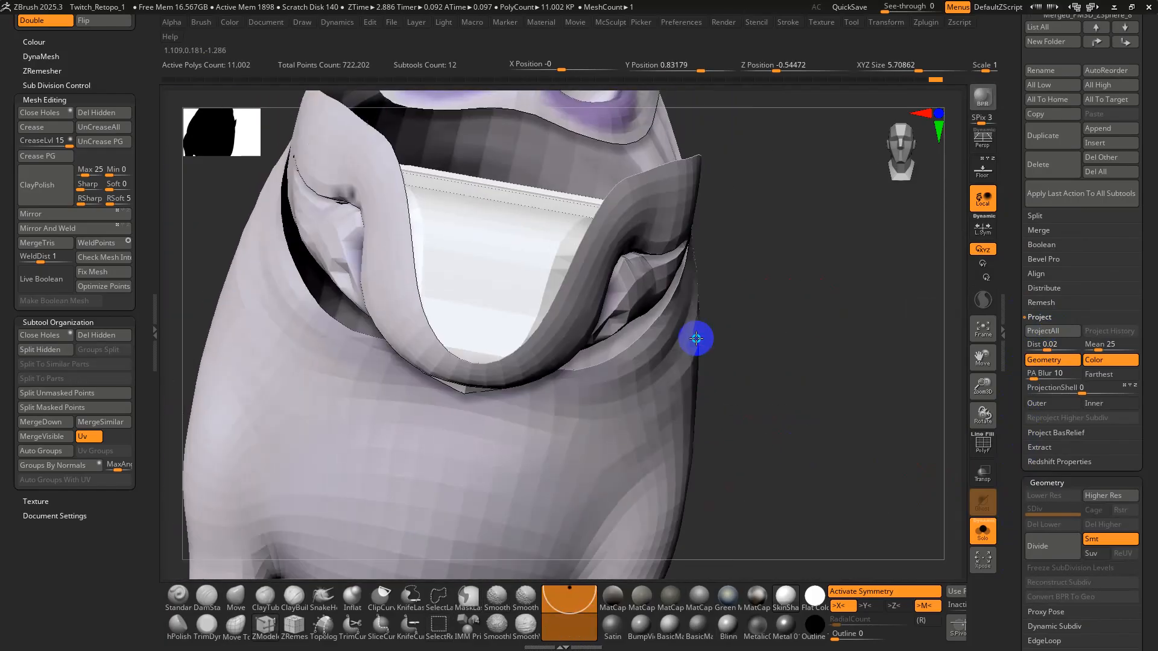
# Unhide the entire retopologized mesh and turn off its wireframe display.
pyautogui.hotkey('shift', 'f')
pyautogui.moveTo(776, 347); pyautogui.dragTo(772, 289)
pyautogui.keyDown('ctrl'); pyautogui.keyDown('shift'); pyautogui.click(803, 422); pyautogui.keyUp('shift'); pyautogui.keyUp('ctrl')
pyautogui.hotkey('shift', 'f')
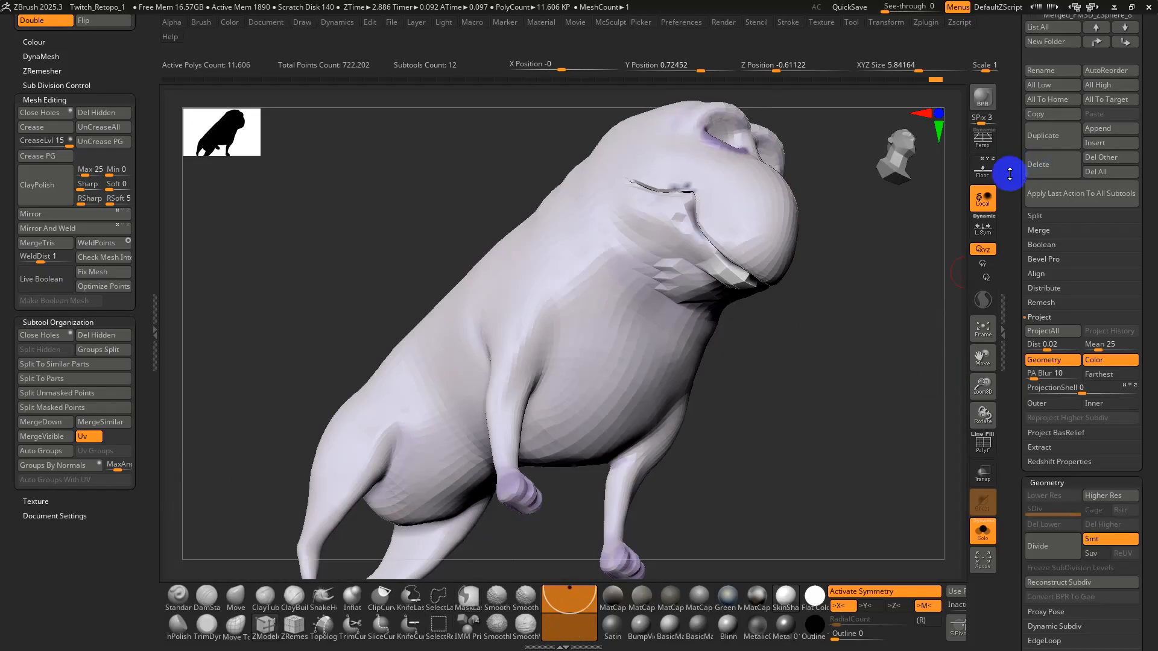
# Divide the retopologized subtool PM3D_ZSphere_10 to subdivision level 2 and compare both levels with the wireframe shown.
pyautogui.scroll(10, 1013, 297)
pyautogui.click(1042, 248)
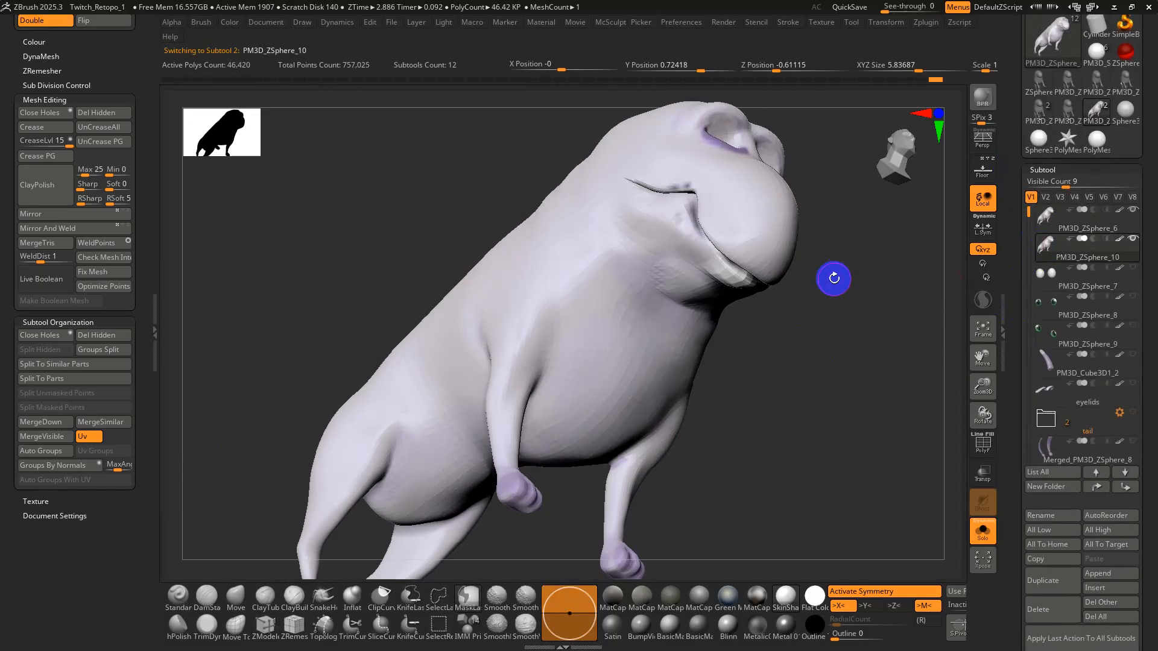
pyautogui.hotkey('shift', 'f')
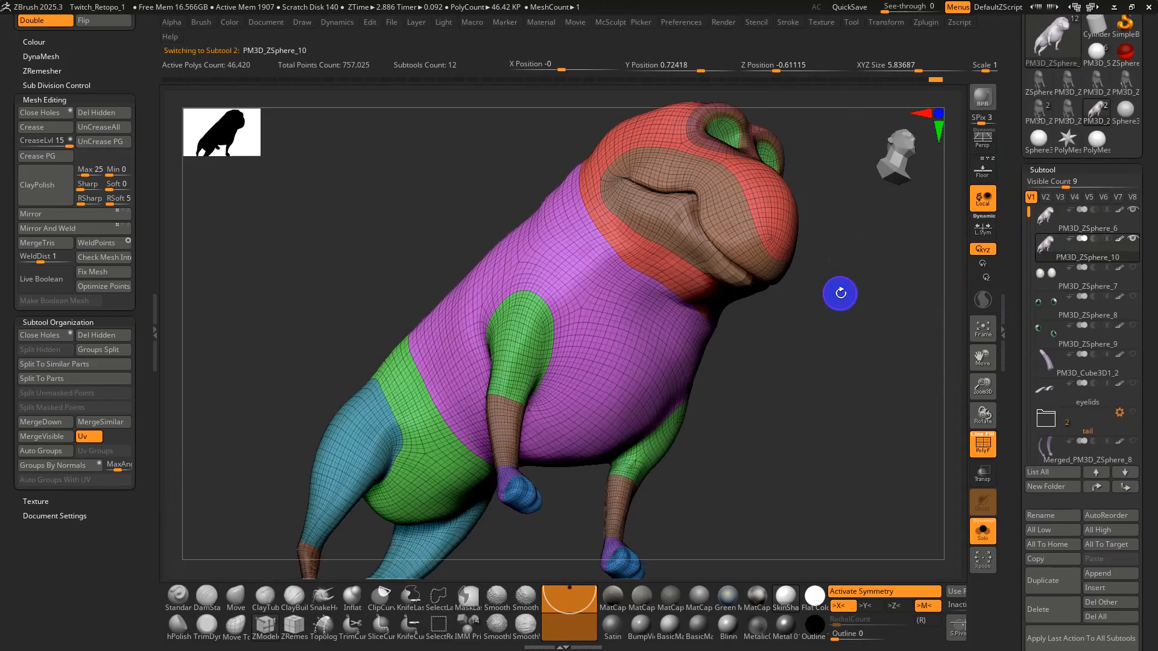
pyautogui.moveTo(840, 293); pyautogui.dragTo(832, 336)
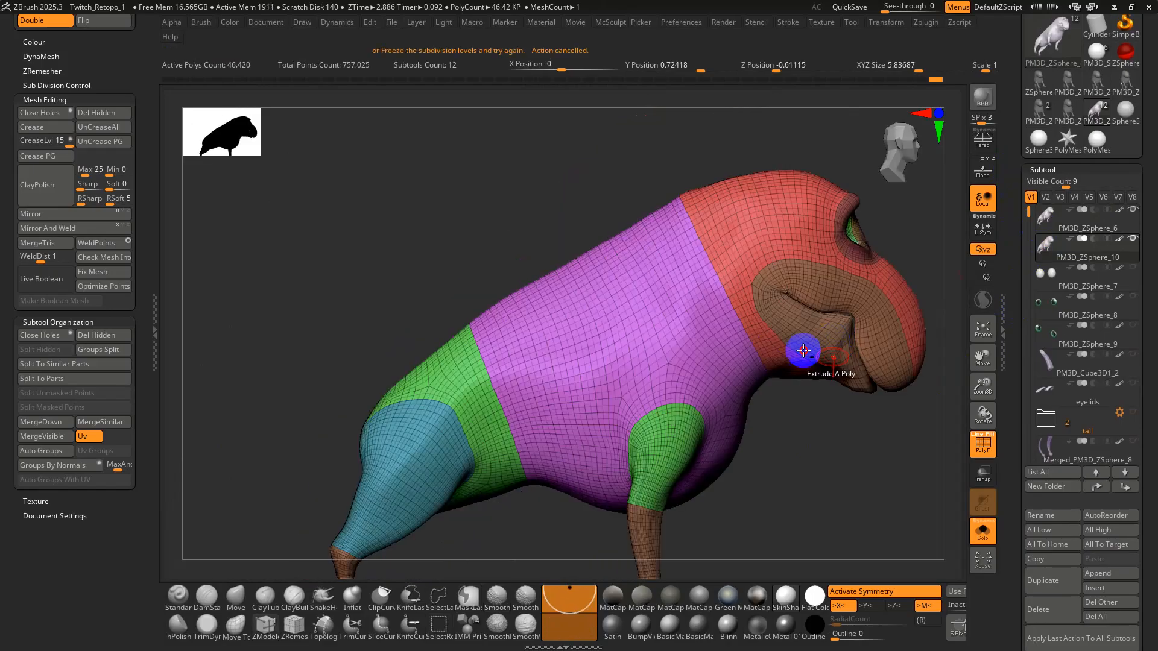
pyautogui.hotkey('shift', 'd')
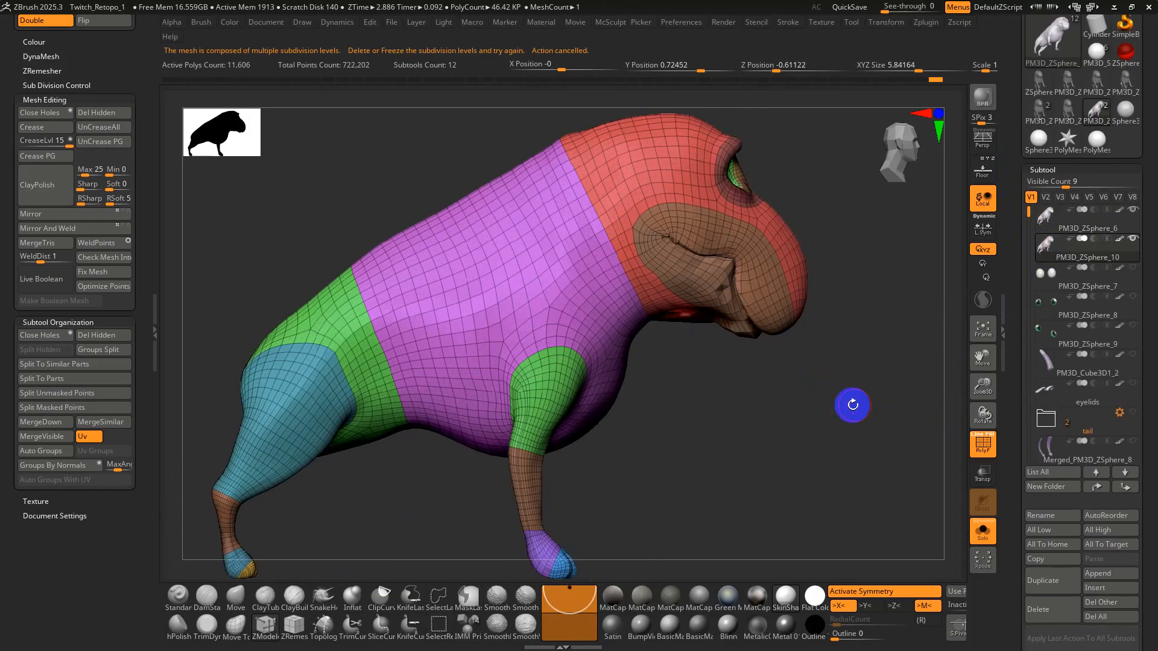
pyautogui.moveTo(851, 403); pyautogui.dragTo(830, 401)
pyautogui.press('d')
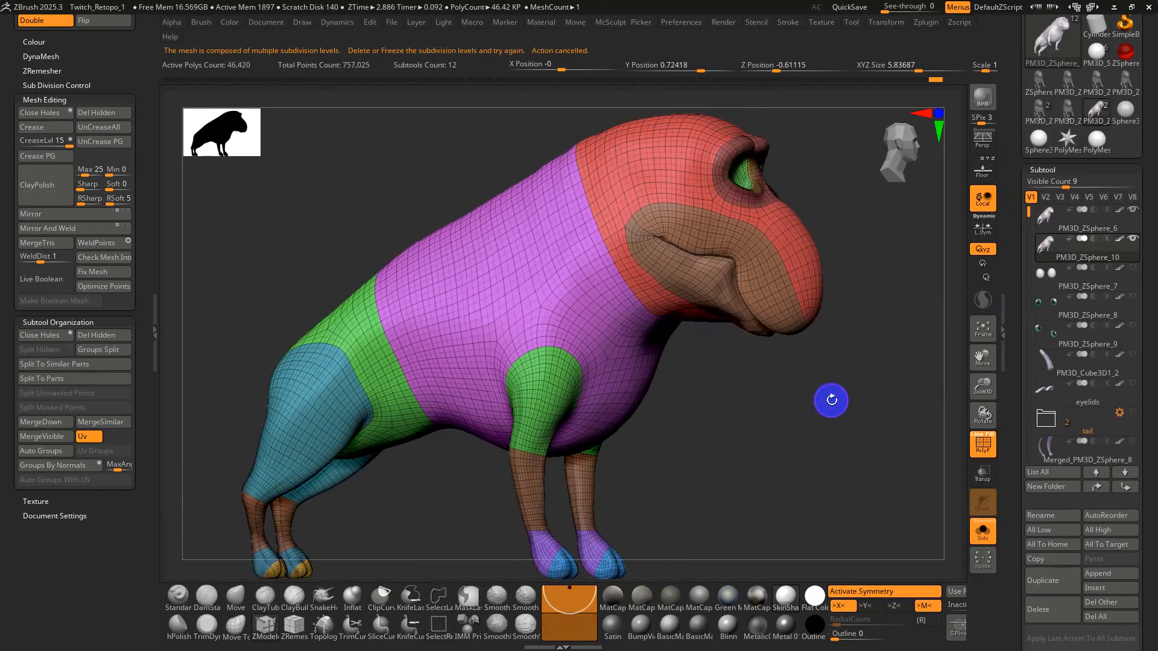
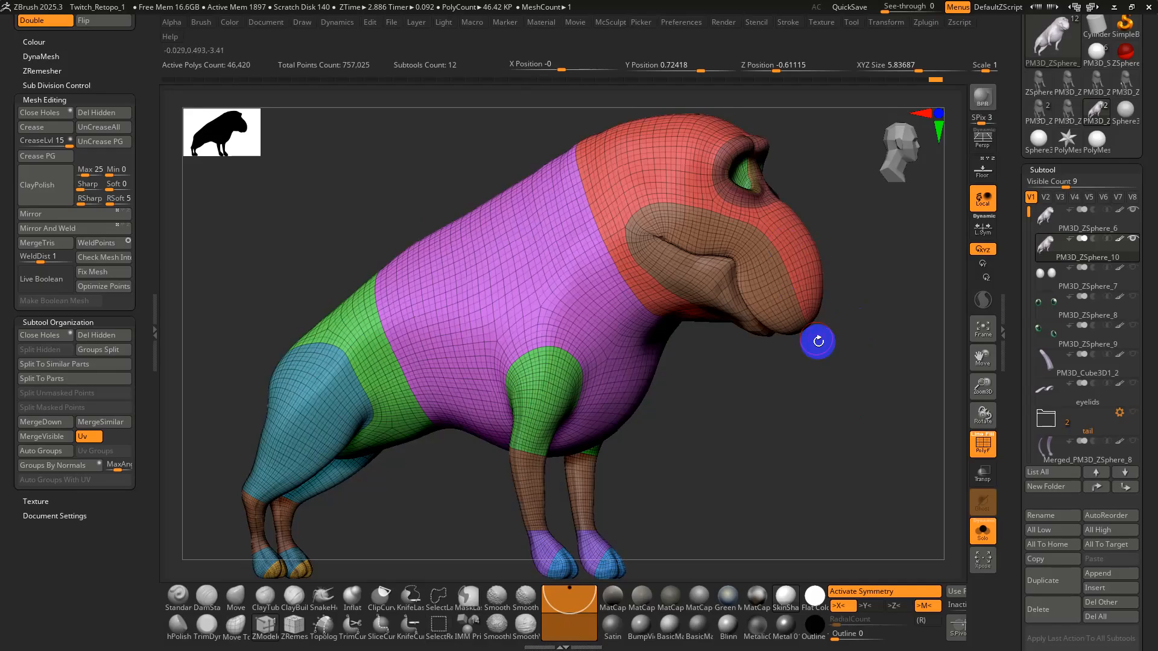
# Try to project the subdivided mesh onto the sculpt at distance 0.02 with the wireframe hidden.
pyautogui.hotkey('shift', 'f')
pyautogui.moveTo(858, 375); pyautogui.dragTo(792, 362)
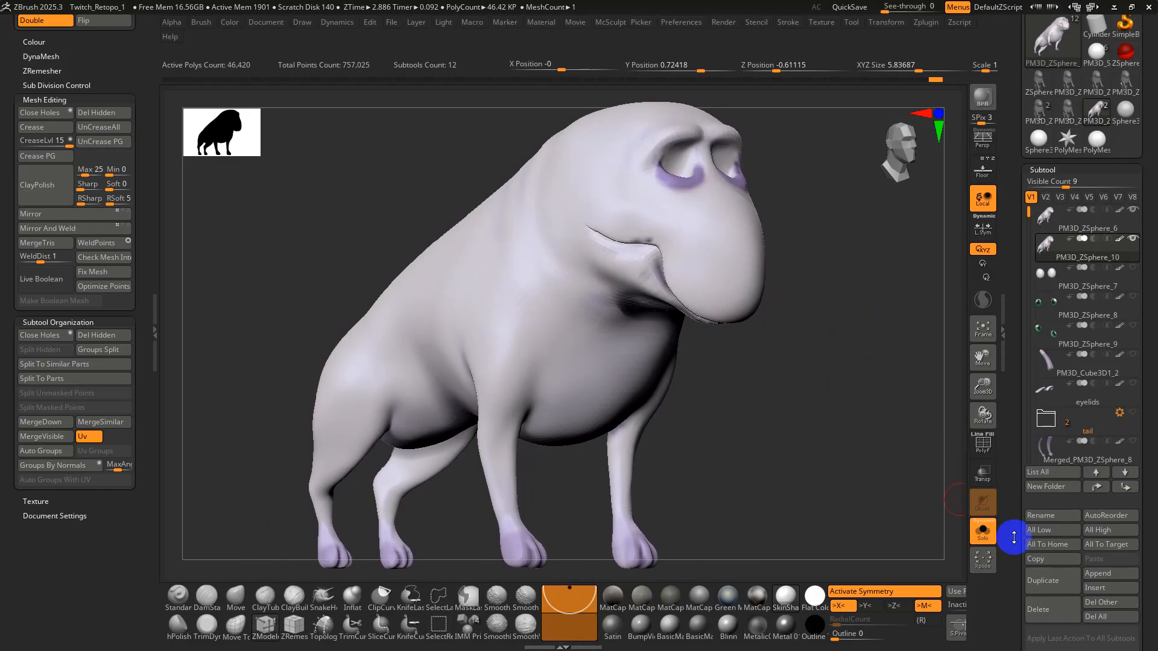
pyautogui.moveTo(1013, 537); pyautogui.dragTo(1015, 409)
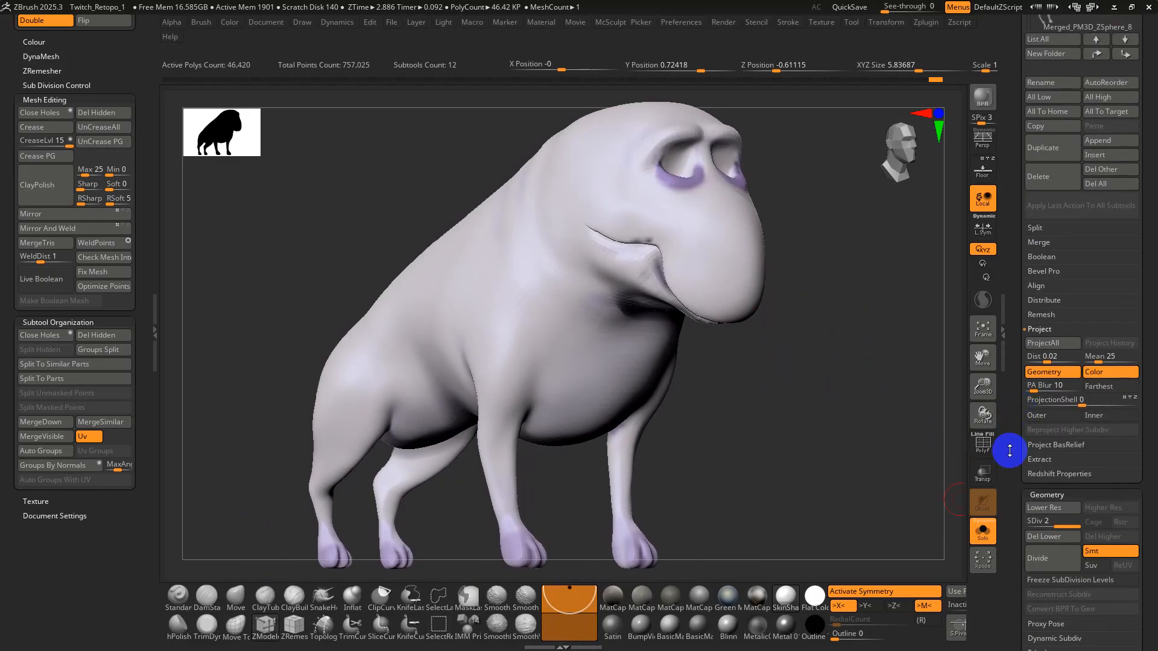
pyautogui.click(1046, 342)
pyautogui.moveTo(873, 370); pyautogui.dragTo(754, 375)
pyautogui.hotkey('ctrl', 'z')
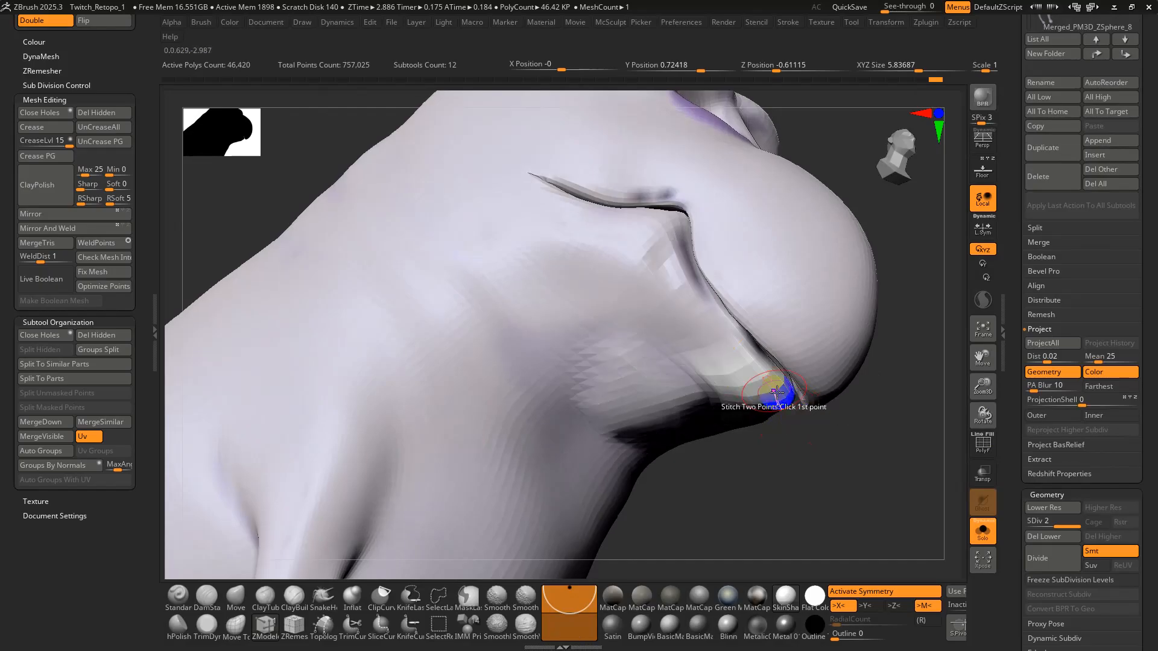
# Replace the old morph target with one of the current shape and project the mesh onto the sculpt at distance 0.02.
pyautogui.moveTo(1041, 480); pyautogui.dragTo(1011, 310)
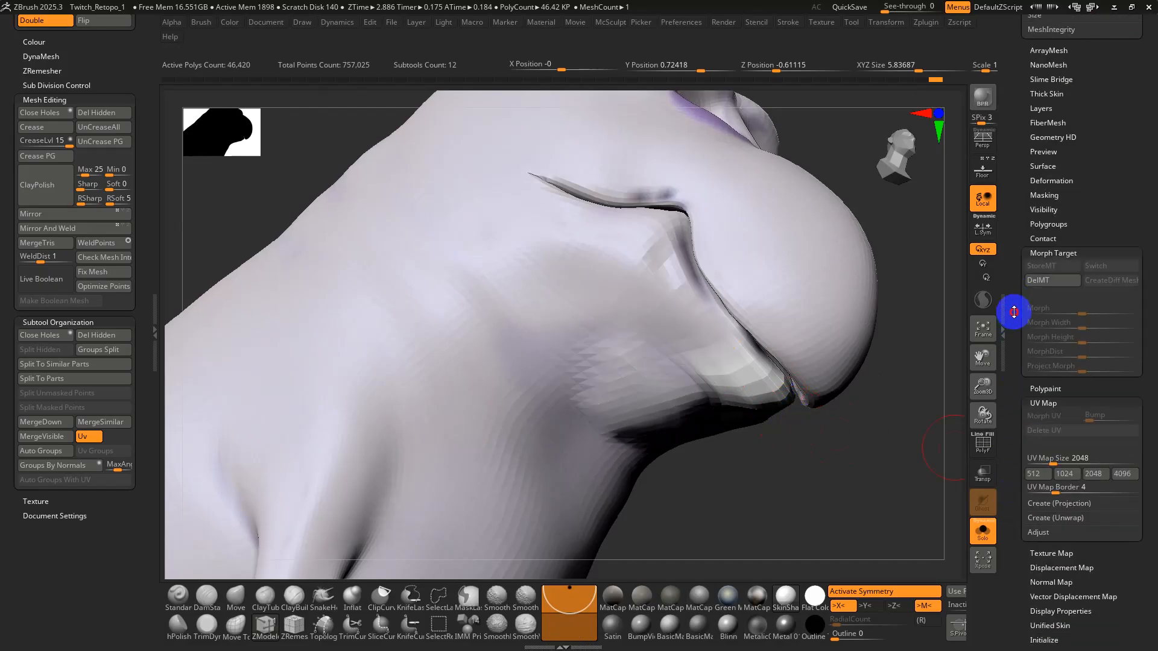
pyautogui.click(1049, 286)
pyautogui.click(1048, 270)
pyautogui.moveTo(1017, 183); pyautogui.dragTo(1021, 331)
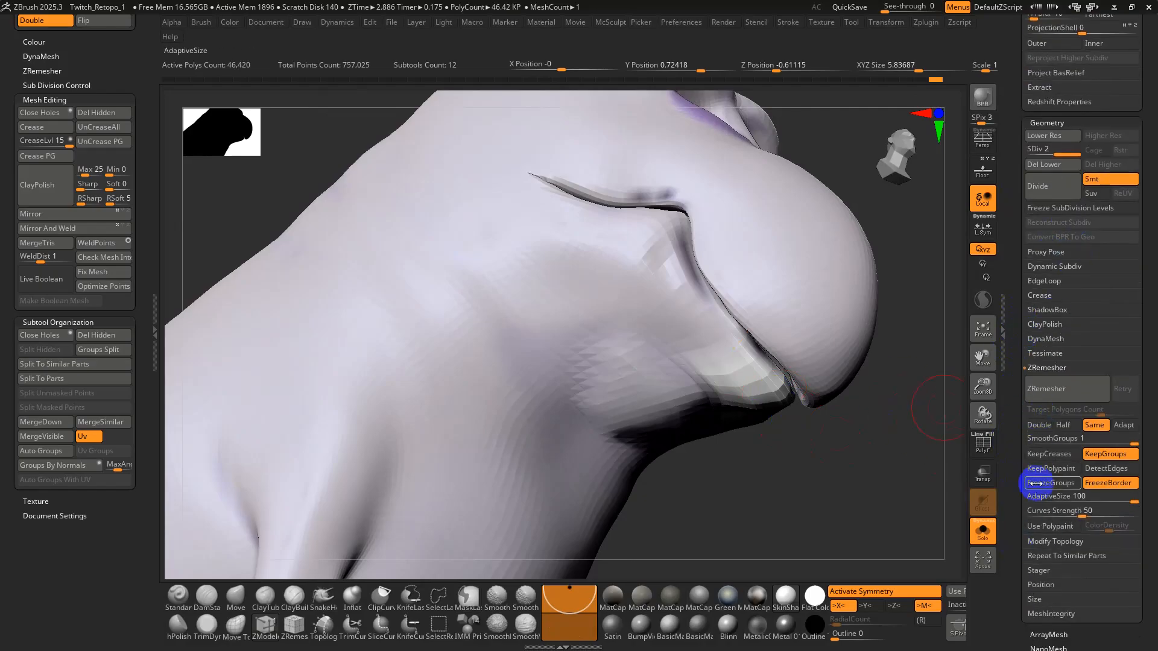
pyautogui.scroll(-1, 1018, 562)
pyautogui.scroll(-5, 1033, 491)
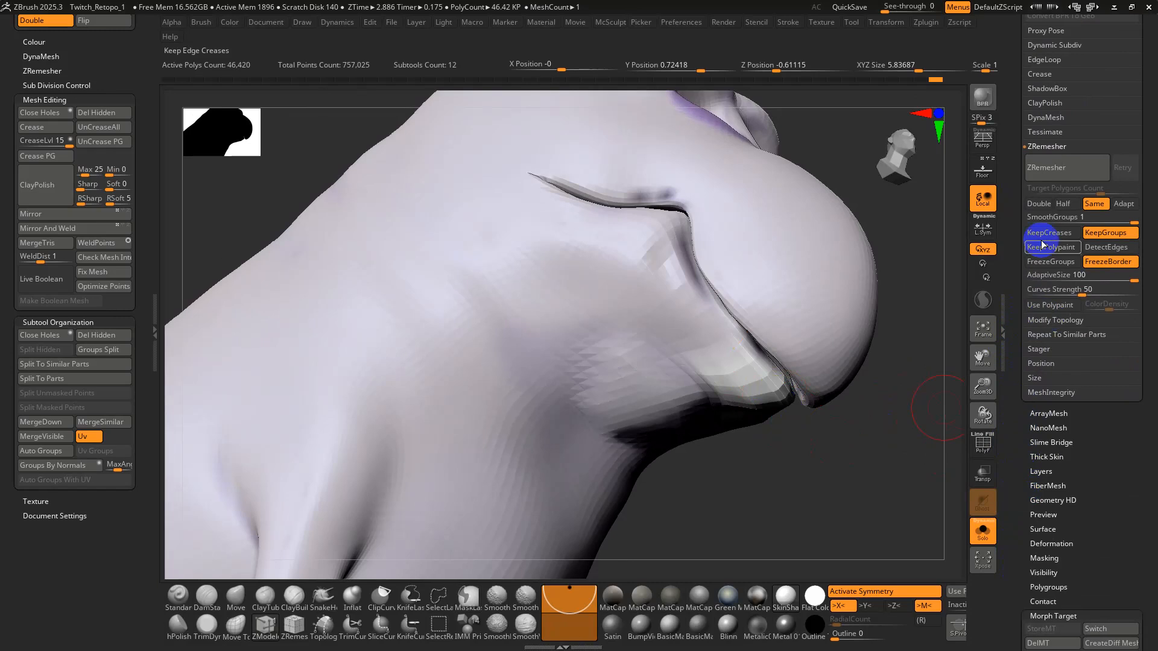
pyautogui.moveTo(1014, 129); pyautogui.dragTo(1074, 374)
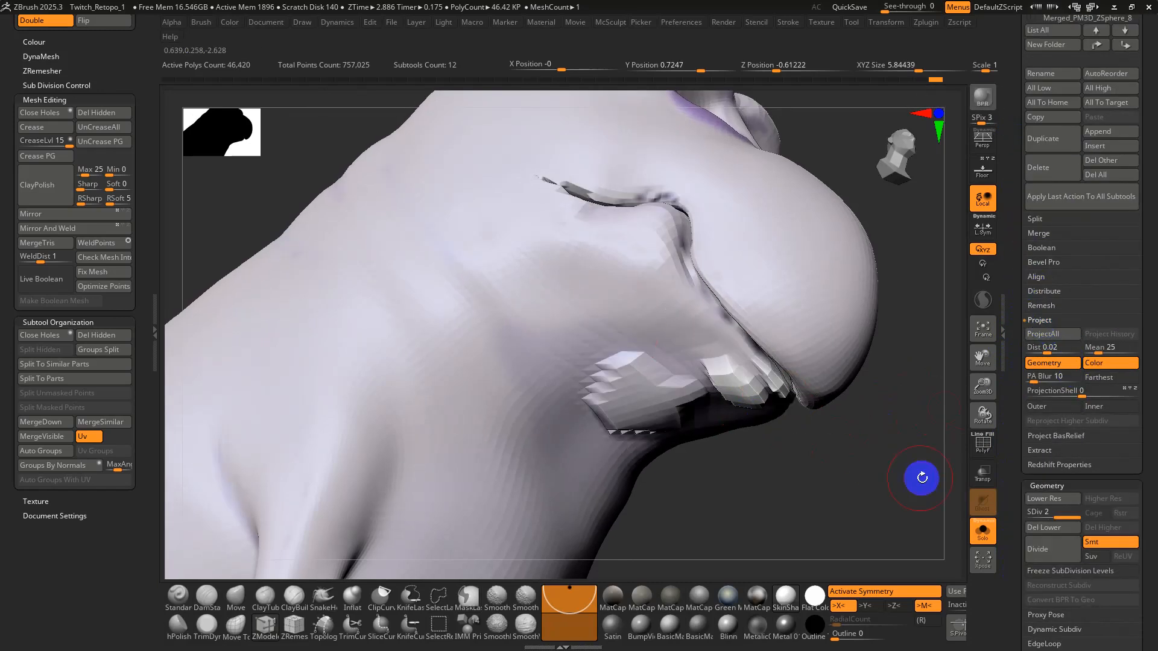
# Overlay the mesh and sculpt with ghost transparency, leave Solo mode, and smooth the jagged polygons under the lower jaw.
pyautogui.click(982, 531)
pyautogui.click(980, 471)
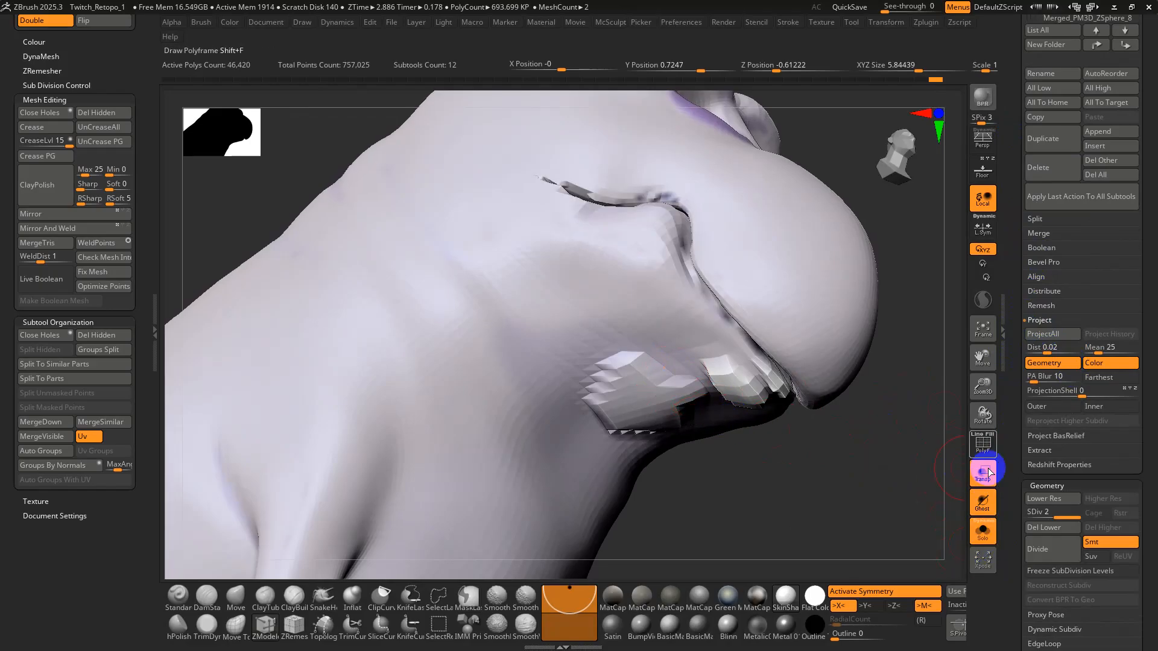
pyautogui.moveTo(1007, 176); pyautogui.dragTo(1023, 337)
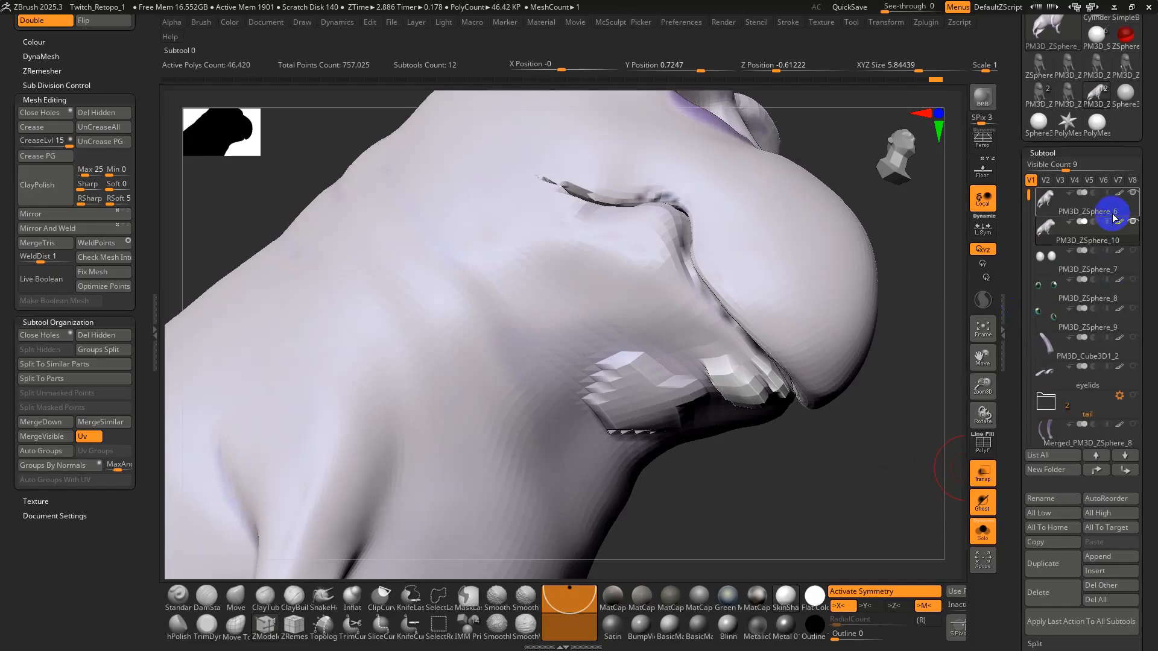
pyautogui.click(982, 530)
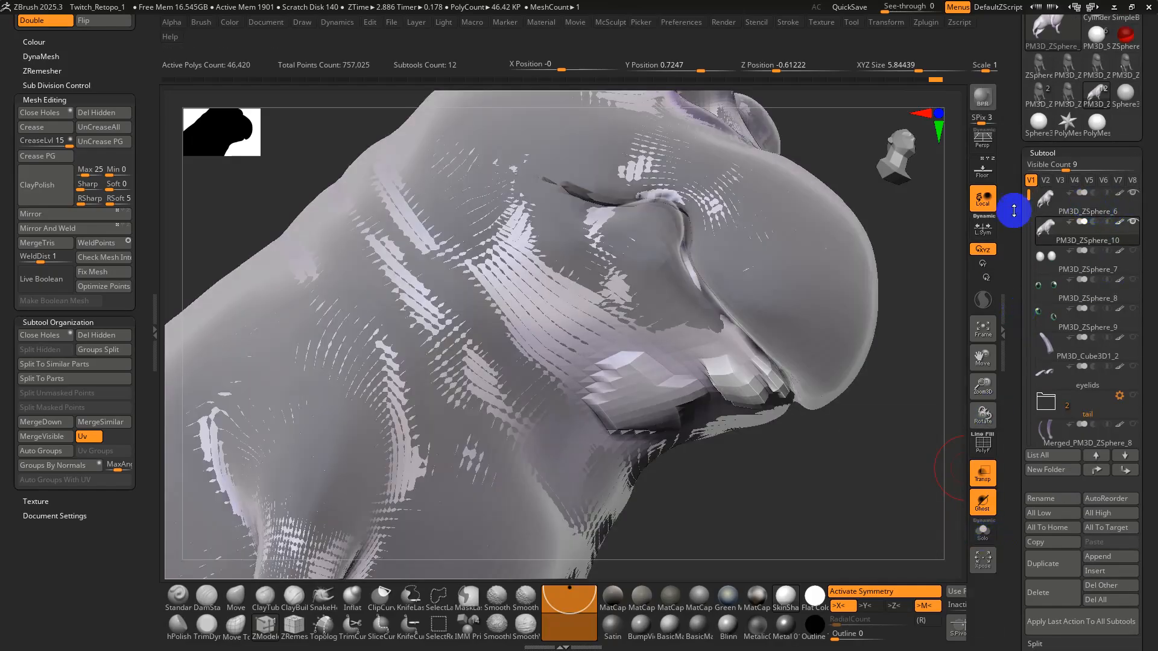
pyautogui.keyDown('ctrl'); pyautogui.moveTo(714, 384); pyautogui.dragTo(660, 474, button='right'); pyautogui.keyUp('ctrl')
pyautogui.moveTo(599, 356)
pyautogui.keyDown('shift'); pyautogui.mouseDown()
pyautogui.moveTo(605, 396)
pyautogui.moveTo(738, 400)
pyautogui.moveTo(770, 396)
pyautogui.moveTo(783, 349)
pyautogui.mouseUp(); pyautogui.keyUp('shift')
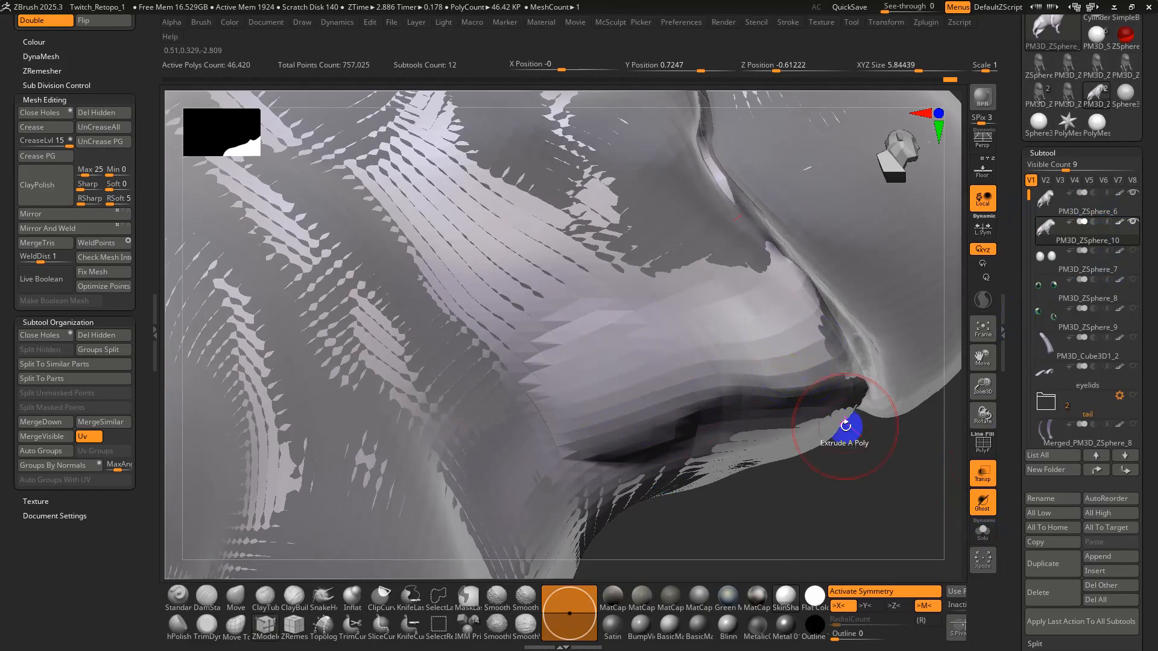
# Rework the remaining displaced polygons under the jaw with the Move brush at a larger size.
pyautogui.scroll(-10, 1011, 509)
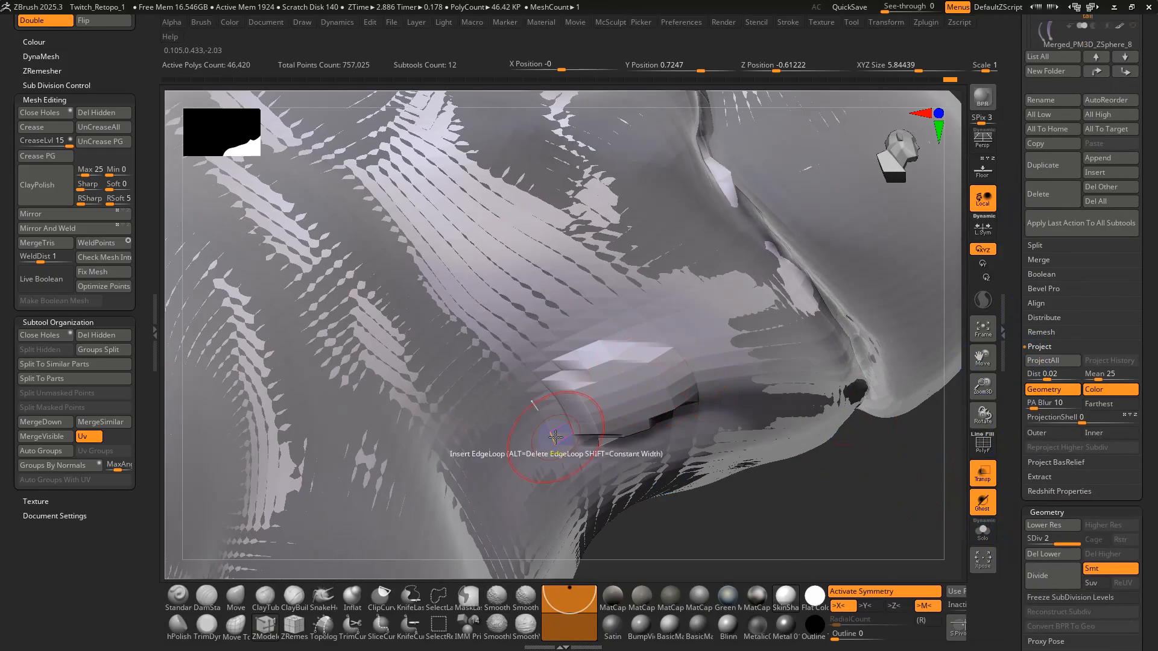
pyautogui.click(236, 596)
pyautogui.press('s')
pyautogui.moveTo(653, 358)
pyautogui.mouseDown()
pyautogui.moveTo(667, 357)
pyautogui.moveTo(622, 401)
pyautogui.mouseUp()
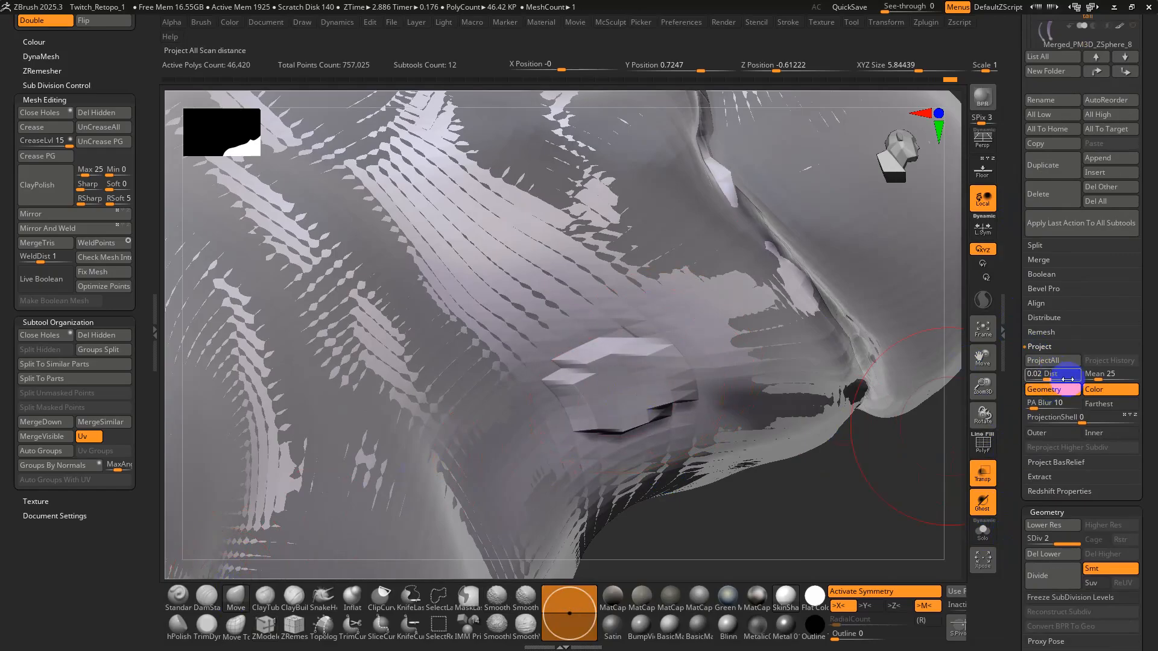
pyautogui.keyDown('ctrl'); pyautogui.moveTo(935, 393); pyautogui.dragTo(869, 342, button='right'); pyautogui.keyUp('ctrl')
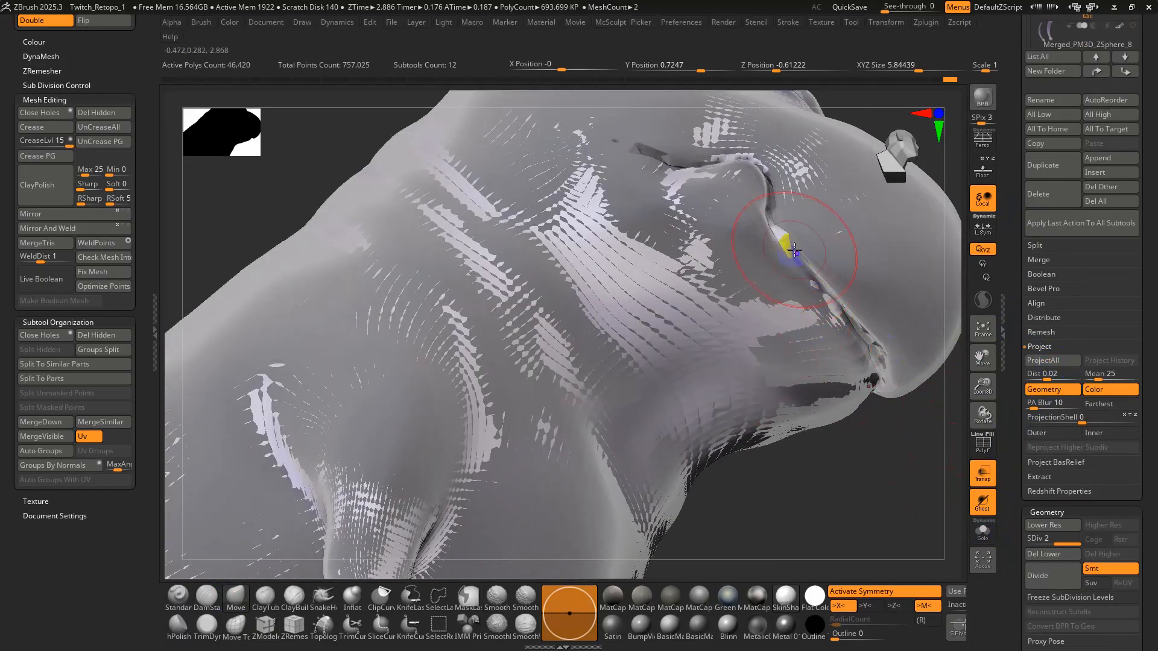
# Smooth the lip line from the beak tip to the mouth corner, and isolate the retopologized mesh in Solo mode.
pyautogui.moveTo(783, 239); pyautogui.dragTo(785, 283, button='right')
pyautogui.keyDown('shift'); pyautogui.moveTo(777, 232); pyautogui.dragTo(860, 354); pyautogui.keyUp('shift')
pyautogui.moveTo(861, 354); pyautogui.dragTo(842, 401, button='right')
pyautogui.moveTo(718, 234)
pyautogui.keyDown('shift'); pyautogui.mouseDown()
pyautogui.moveTo(741, 229)
pyautogui.moveTo(648, 230)
pyautogui.mouseUp(); pyautogui.keyUp('shift')
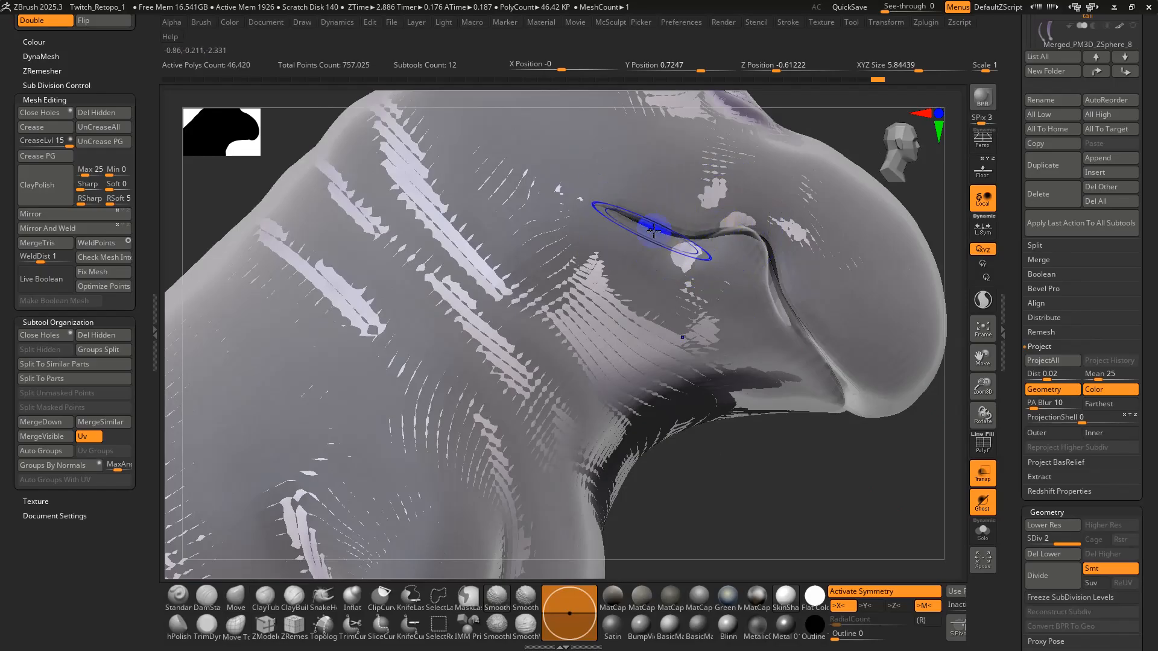
pyautogui.moveTo(687, 244)
pyautogui.mouseDown(button='right')
pyautogui.moveTo(698, 281)
pyautogui.moveTo(537, 310)
pyautogui.mouseUp(button='right')
pyautogui.click(983, 533)
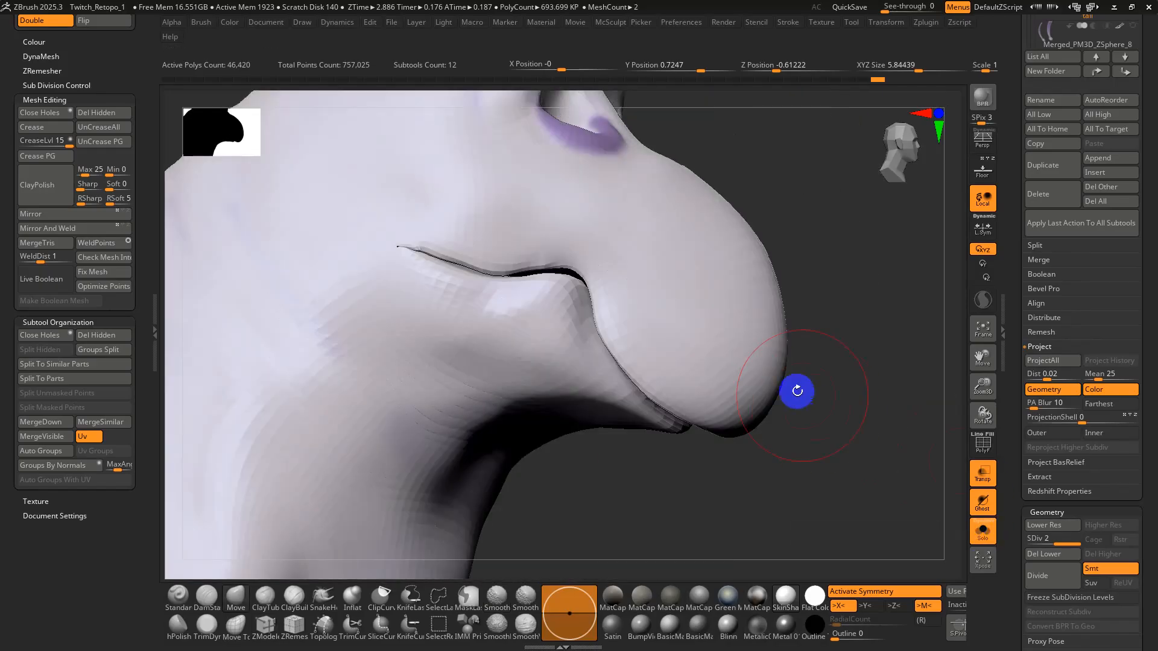
# Inspect the projected head and body with and without wireframe, comparing subdivision levels 1 and 2.
pyautogui.moveTo(808, 398)
pyautogui.mouseDown(button='right')
pyautogui.moveTo(832, 388)
pyautogui.moveTo(684, 400)
pyautogui.moveTo(653, 416)
pyautogui.mouseUp(button='right')
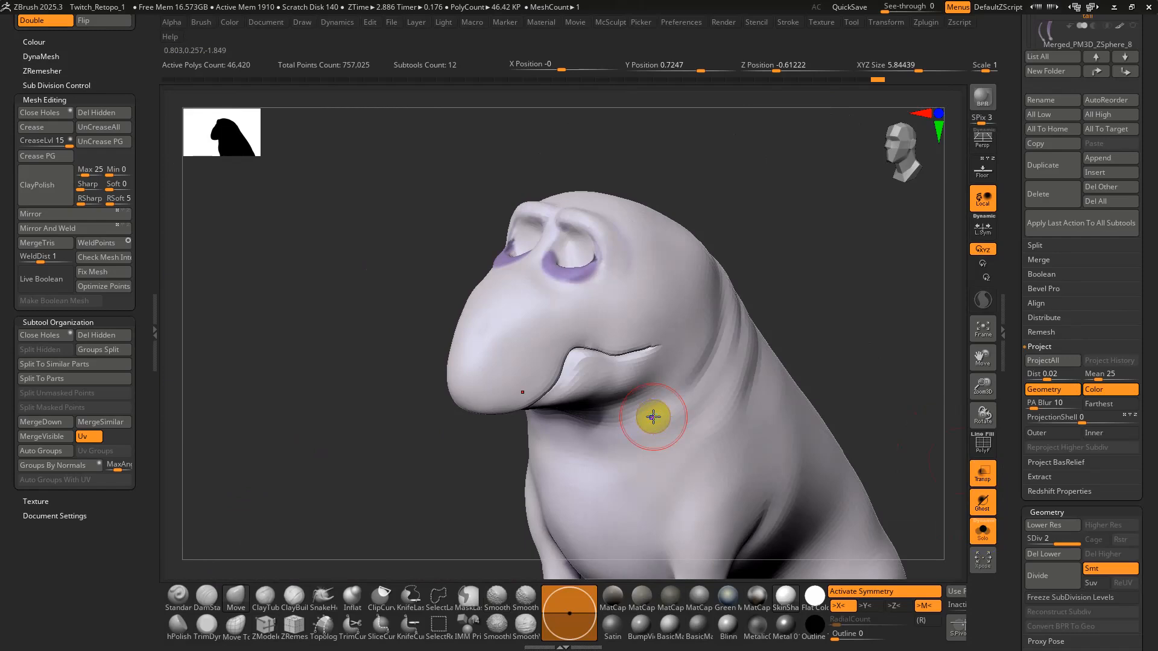
pyautogui.hotkey('shift', 'f')
pyautogui.moveTo(677, 405)
pyautogui.mouseDown(button='right')
pyautogui.moveTo(666, 382)
pyautogui.moveTo(703, 382)
pyautogui.moveTo(676, 401)
pyautogui.moveTo(729, 388)
pyautogui.mouseUp(button='right')
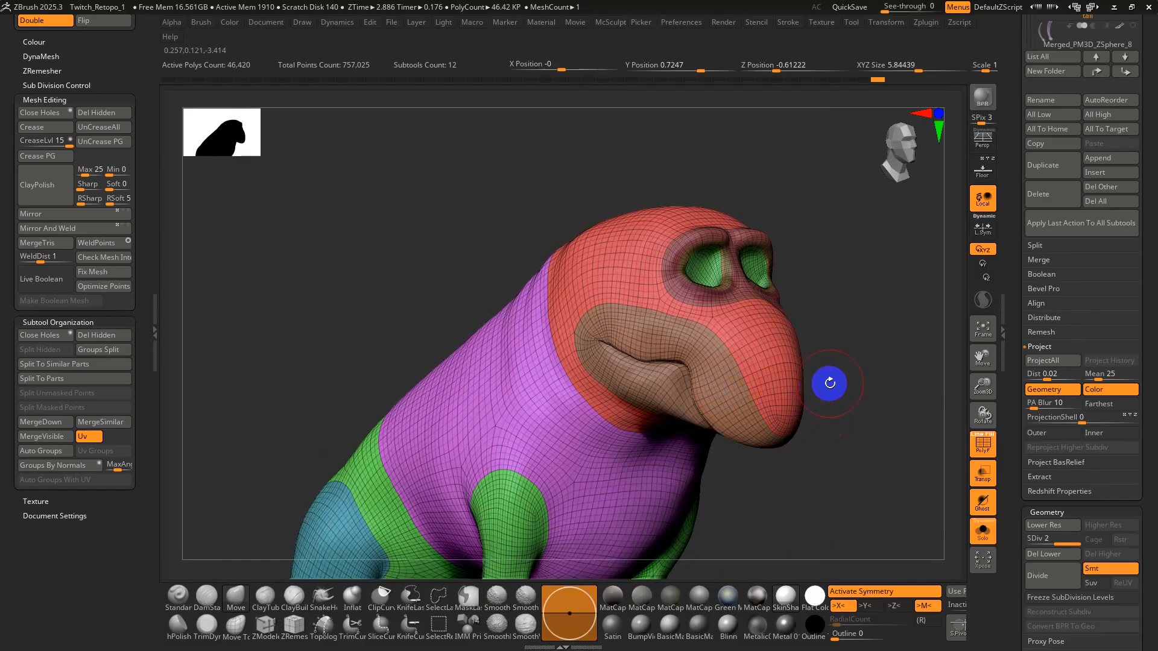
pyautogui.hotkey('shift', 'f')
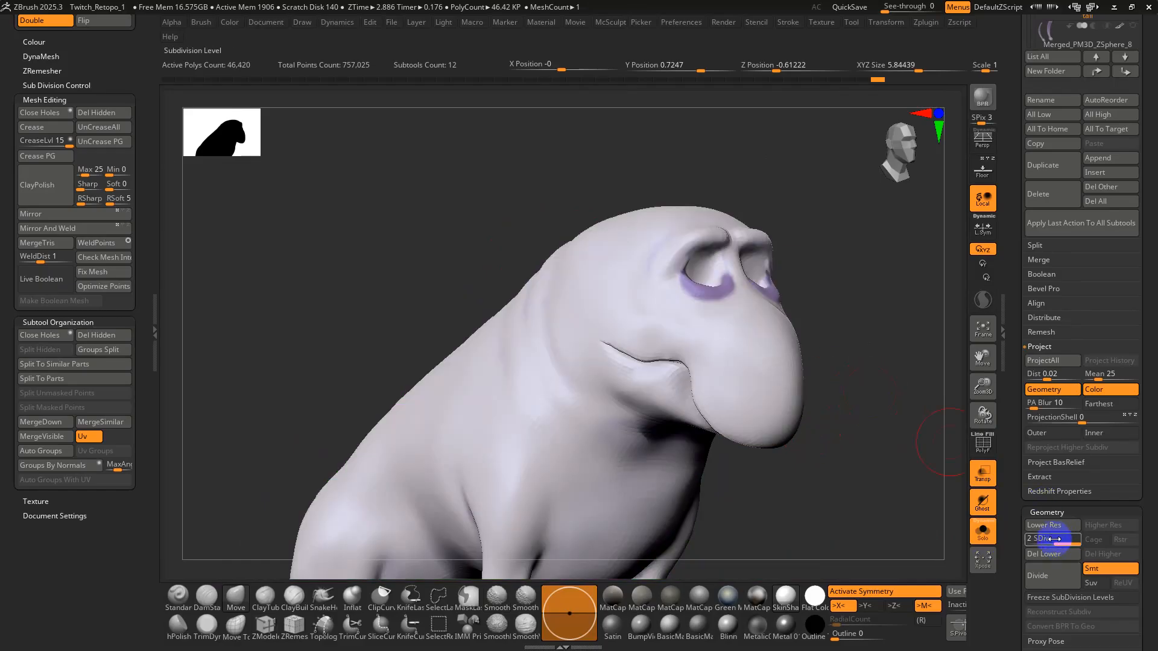
pyautogui.moveTo(1054, 538); pyautogui.dragTo(1028, 539)
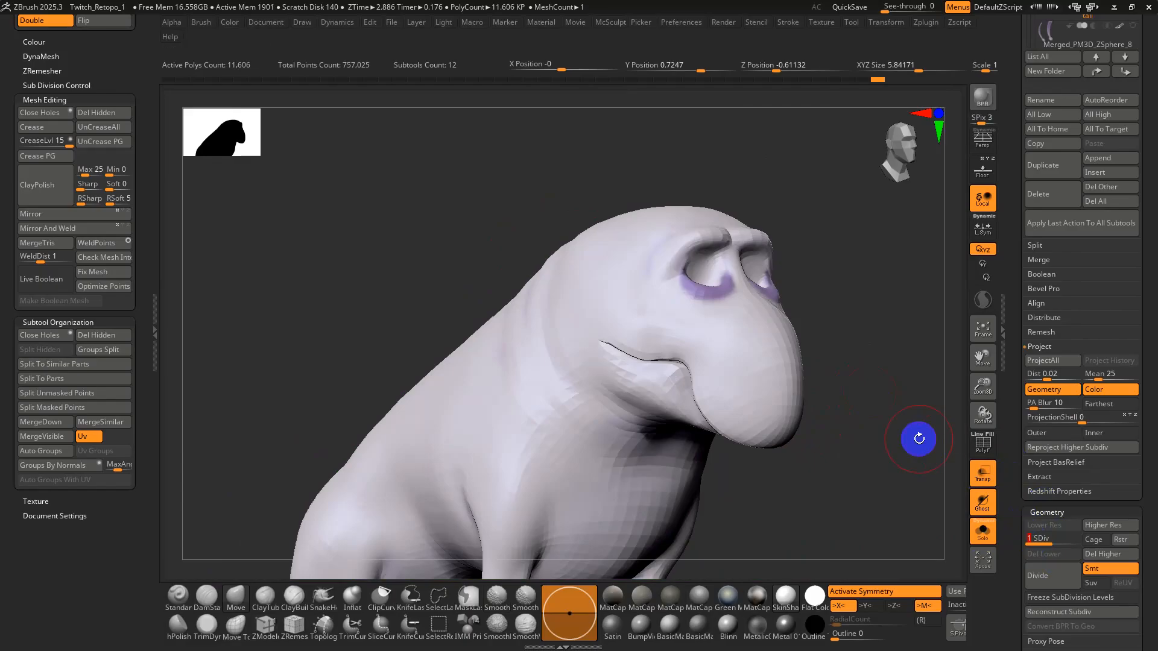
pyautogui.hotkey('shift', 'f')
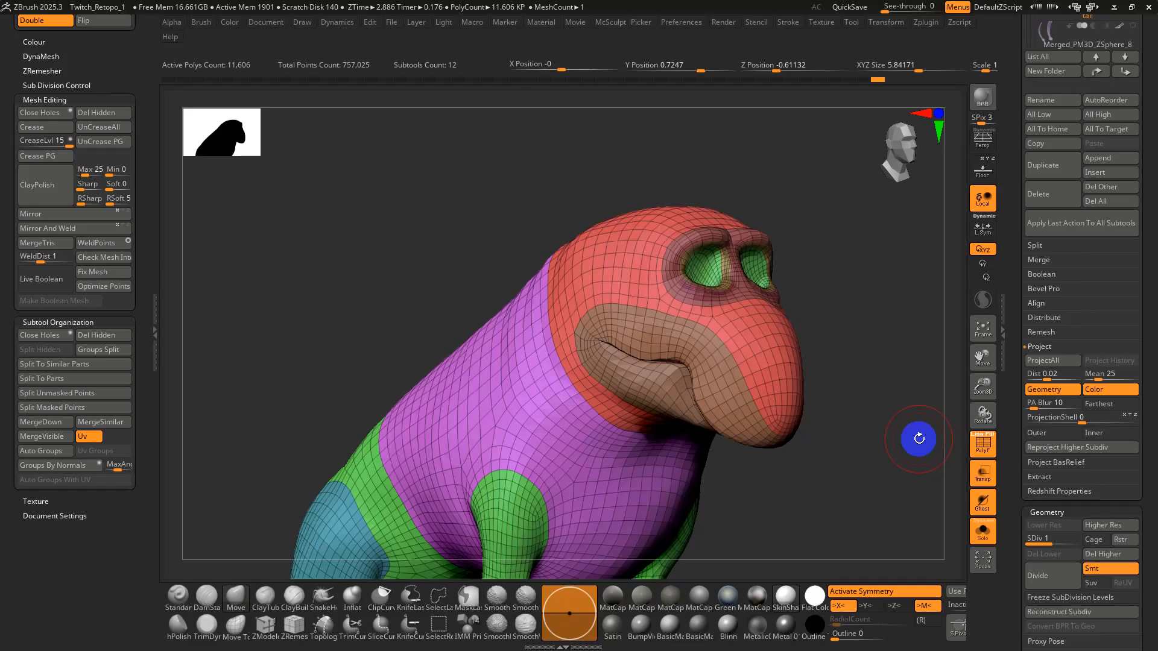
pyautogui.moveTo(895, 436); pyautogui.dragTo(879, 390)
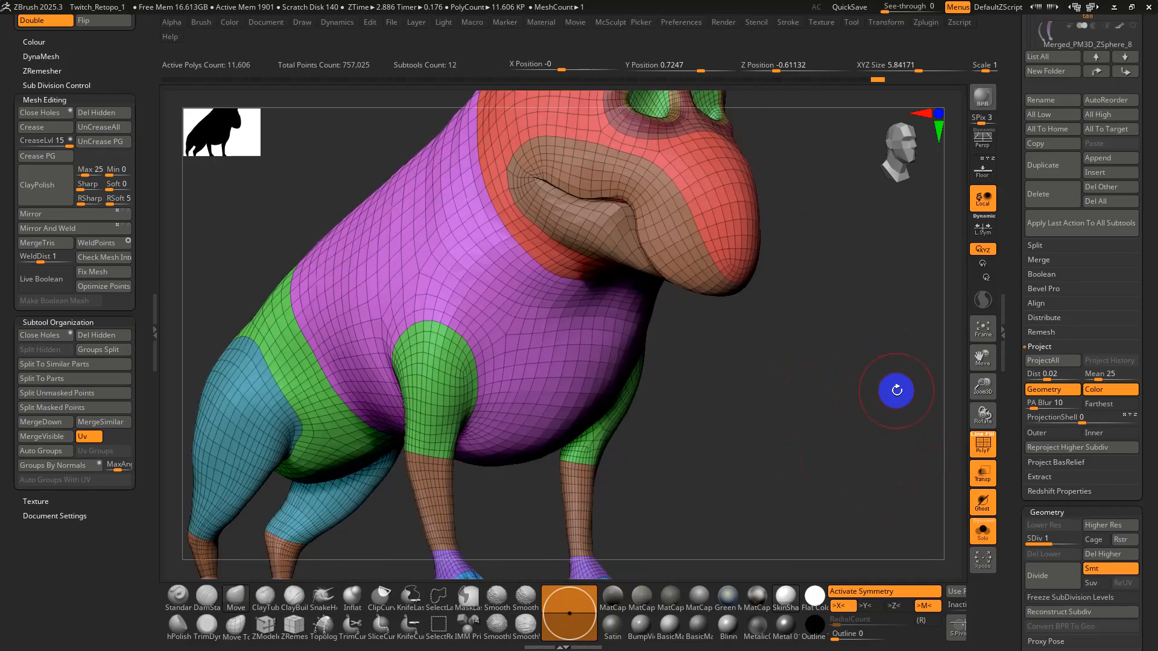
pyautogui.moveTo(1040, 541); pyautogui.dragTo(1064, 543)
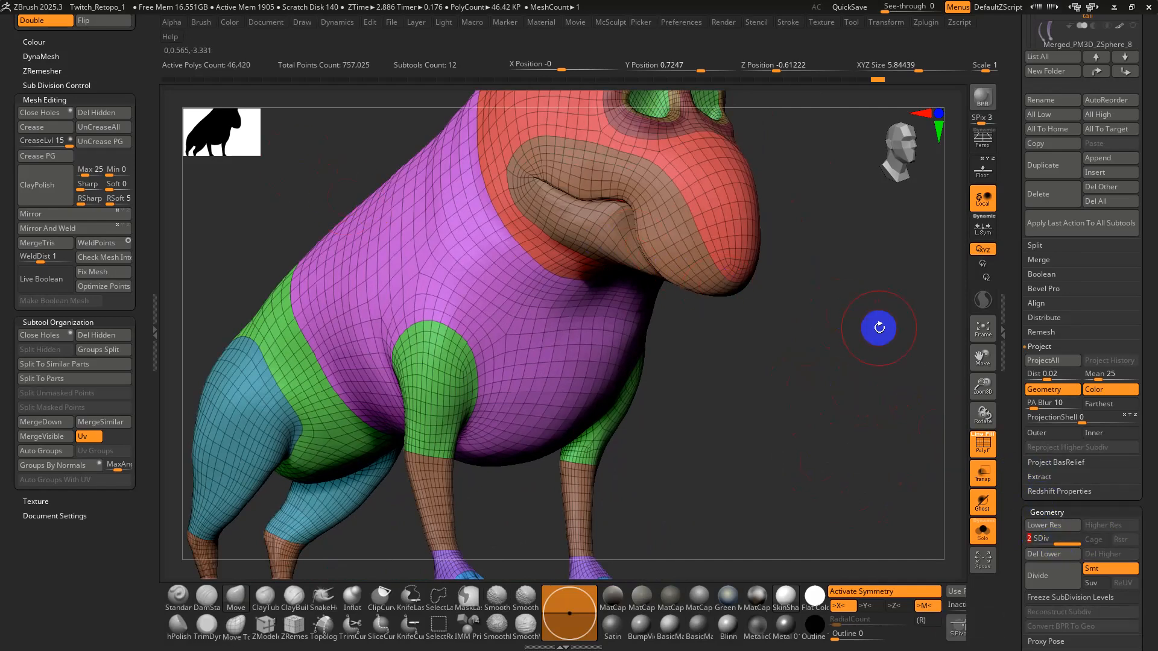
# Divide the retopologized mesh two more times.
pyautogui.click(983, 263)
pyautogui.moveTo(1014, 257); pyautogui.dragTo(1013, 417)
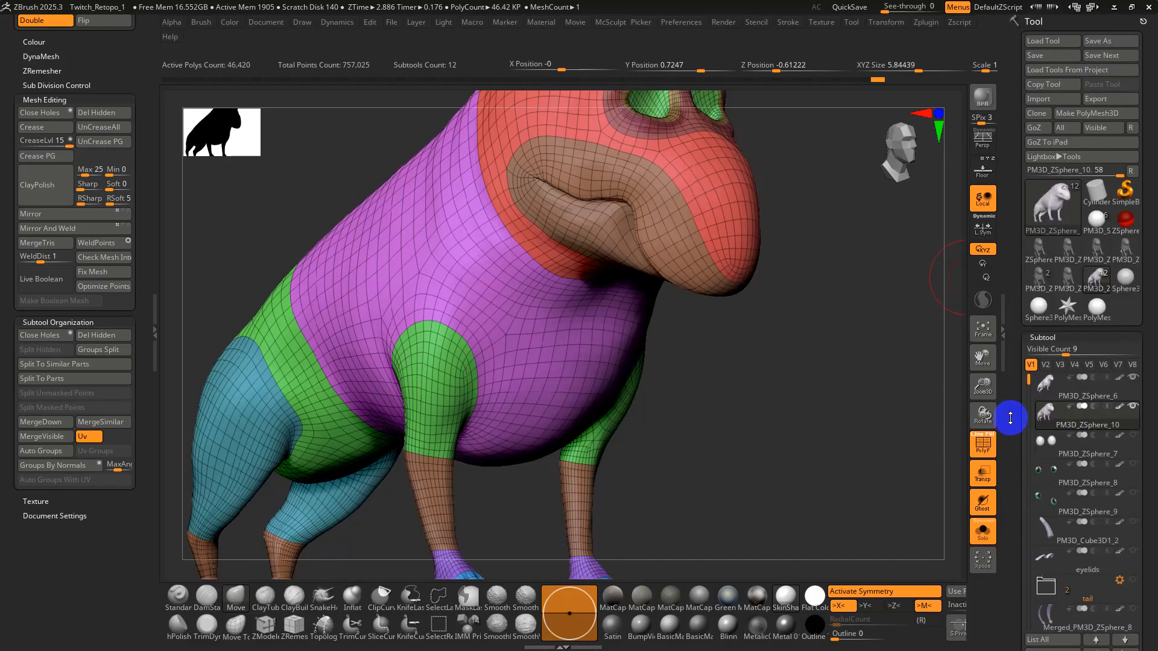
pyautogui.hotkey('ctrl', 'd')
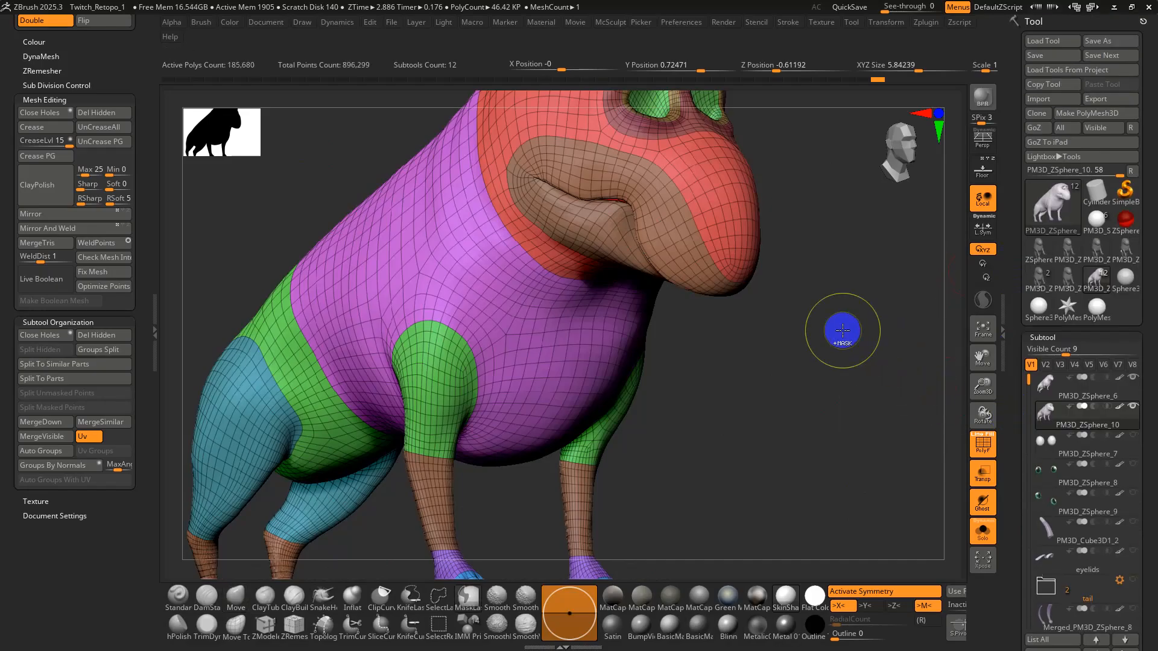
pyautogui.hotkey('ctrl', 'd')
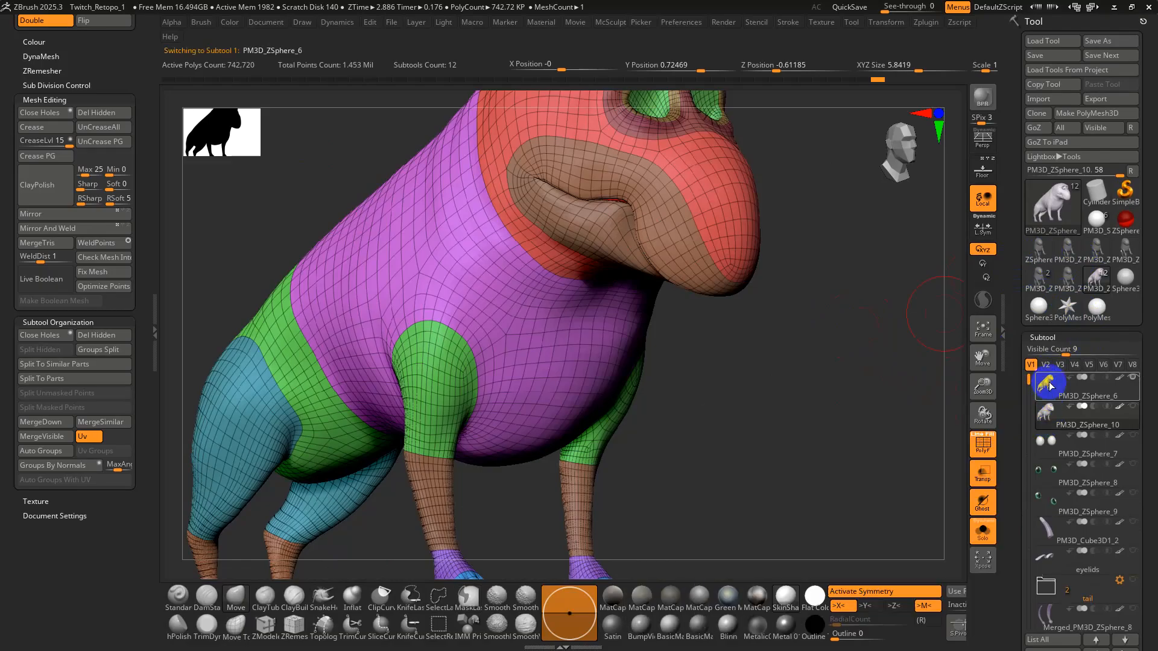
# Select the retopologized mesh PM3D_ZSphere_10 and project the original sculpt's detail onto it at subdivision level 4.
pyautogui.click(1046, 416)
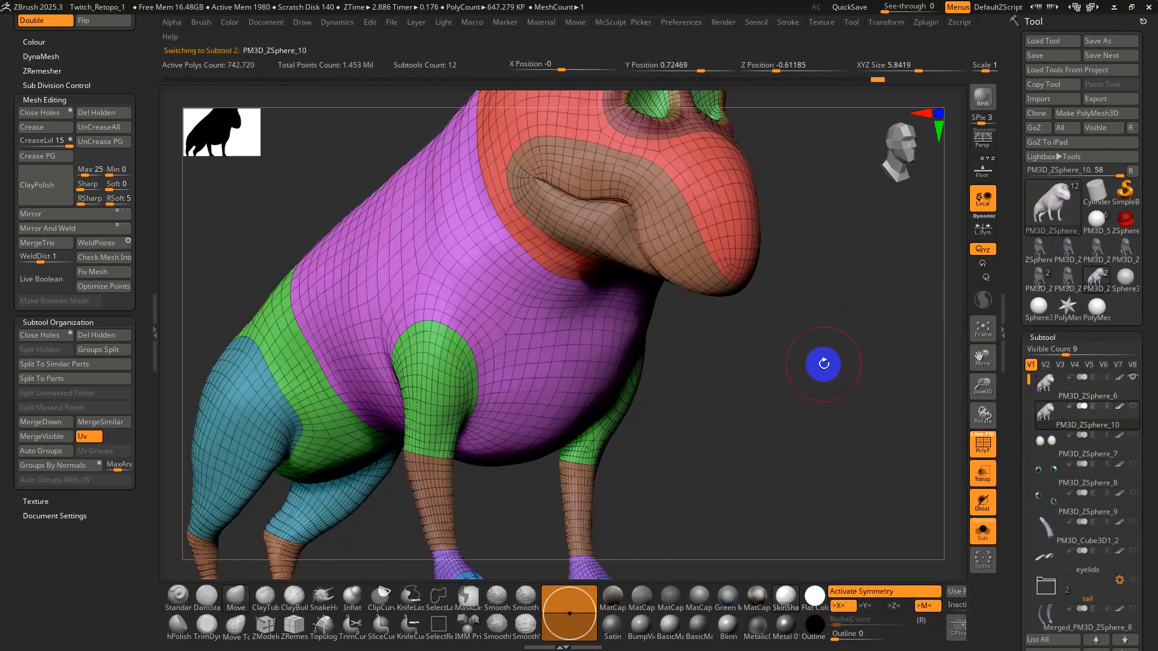
pyautogui.moveTo(1009, 535); pyautogui.dragTo(1017, 311)
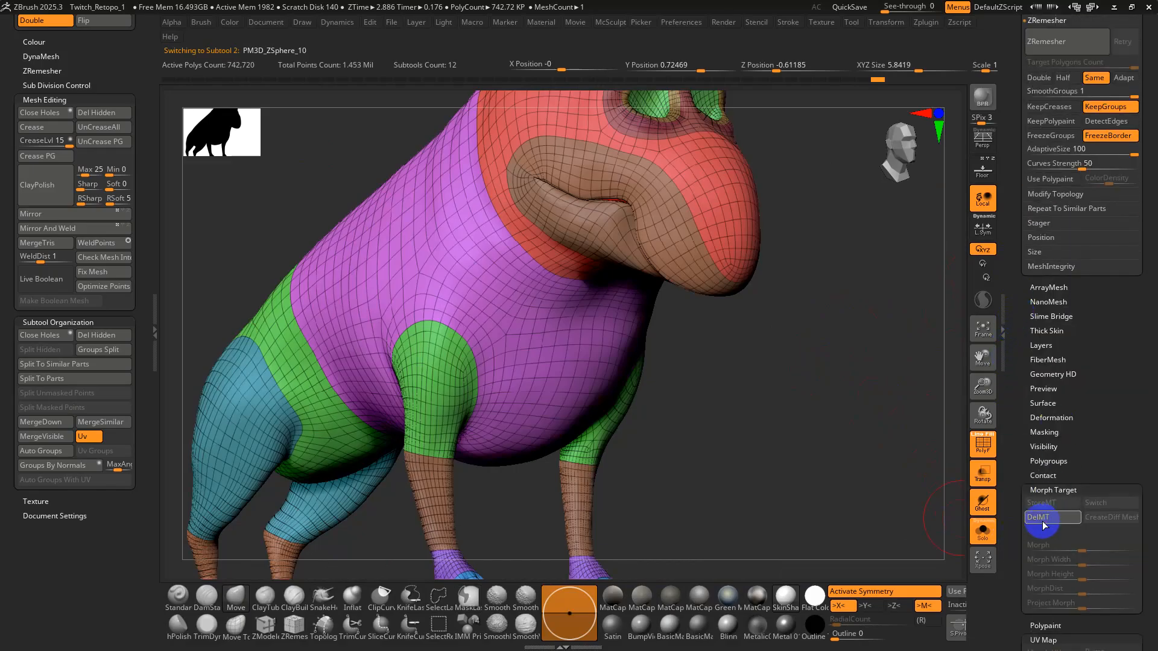
pyautogui.moveTo(1111, 348); pyautogui.dragTo(1120, 510)
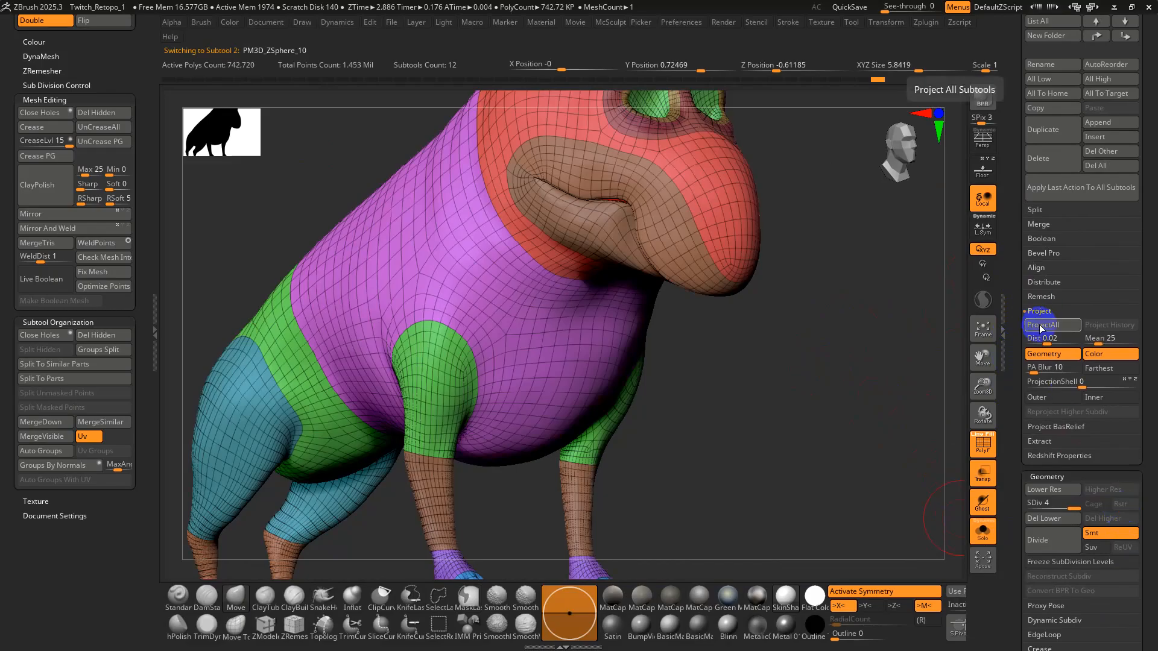
pyautogui.click(1041, 325)
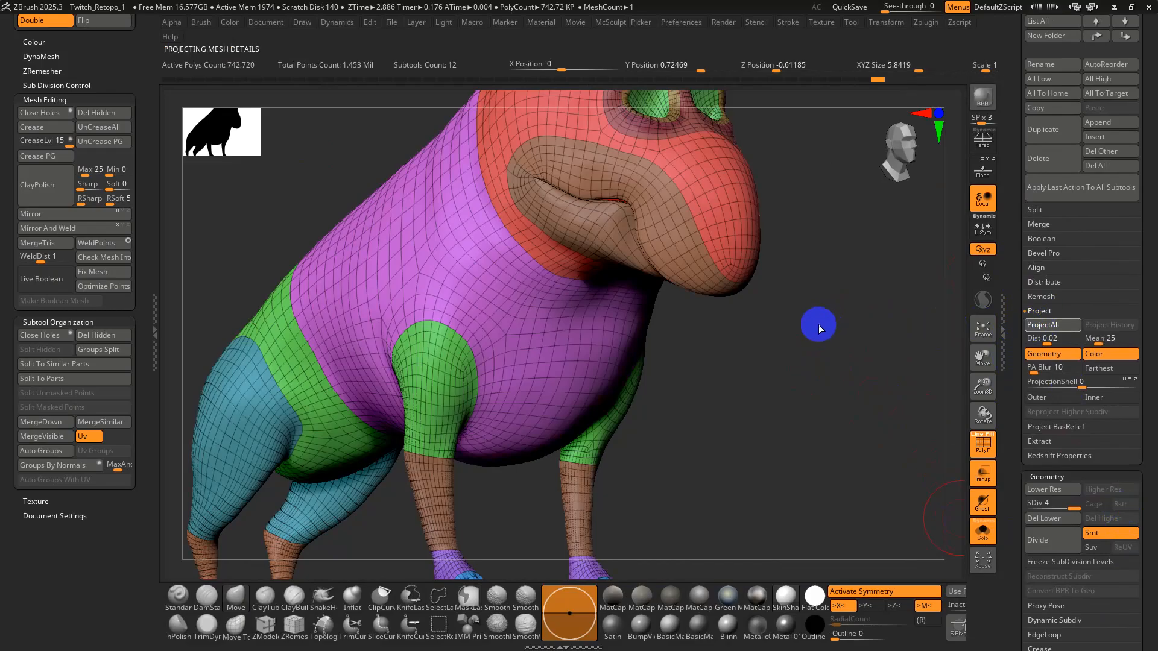
pyautogui.hotkey('shift', 'f')
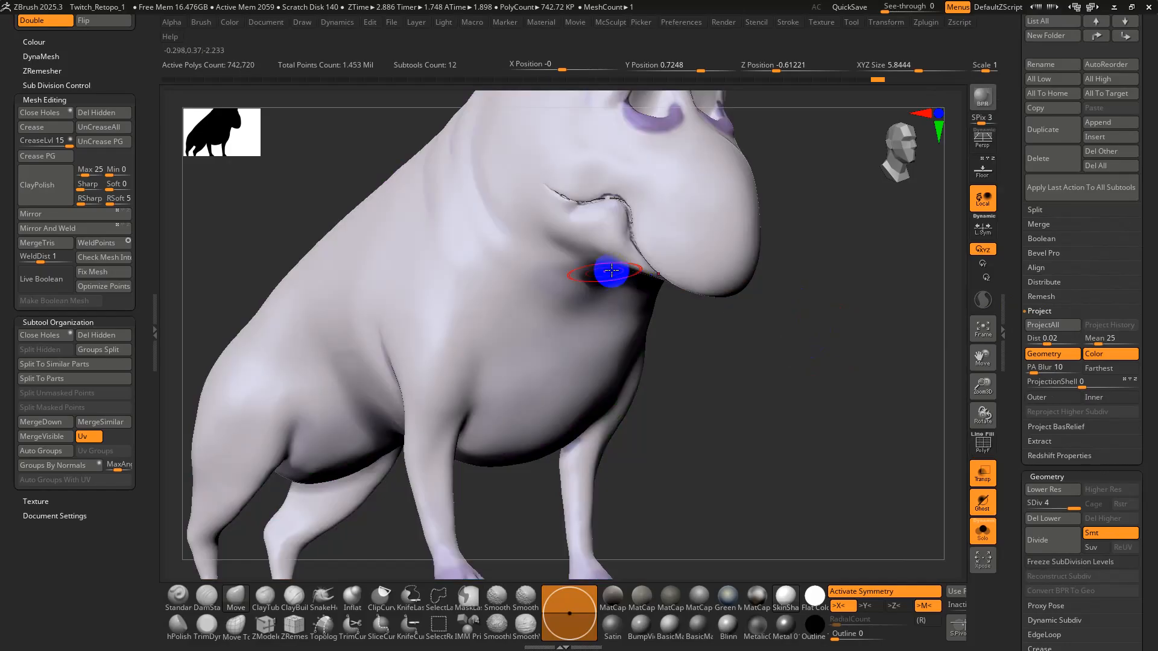
# Smooth the jagged projection errors along the lip line from the mouth corner to the beak.
pyautogui.keyDown('ctrl'); pyautogui.moveTo(612, 271); pyautogui.dragTo(731, 378, button='right'); pyautogui.keyUp('ctrl')
pyautogui.moveTo(573, 378)
pyautogui.mouseDown(button='right')
pyautogui.moveTo(615, 359)
pyautogui.moveTo(602, 377)
pyautogui.mouseUp(button='right')
pyautogui.keyDown('shift'); pyautogui.moveTo(602, 379); pyautogui.dragTo(523, 348); pyautogui.keyUp('shift')
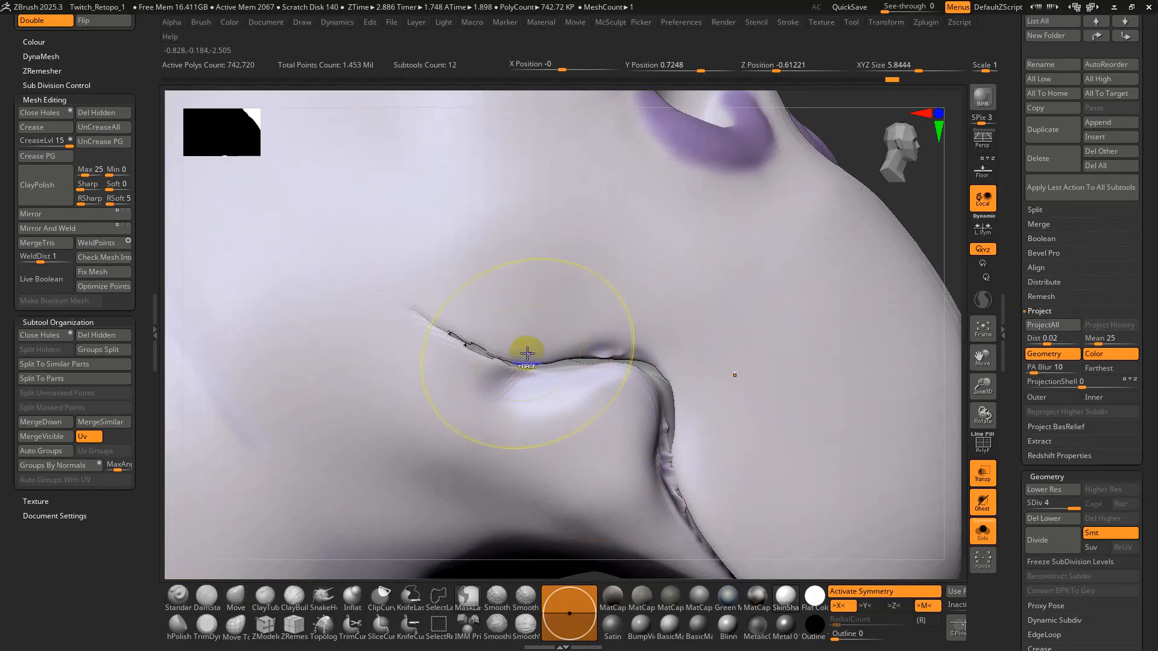
pyautogui.hotkey('ctrl', 'z')
pyautogui.moveTo(450, 344)
pyautogui.keyDown('shift'); pyautogui.mouseDown()
pyautogui.moveTo(689, 486)
pyautogui.moveTo(611, 363)
pyautogui.moveTo(622, 390)
pyautogui.mouseUp(); pyautogui.keyUp('shift')
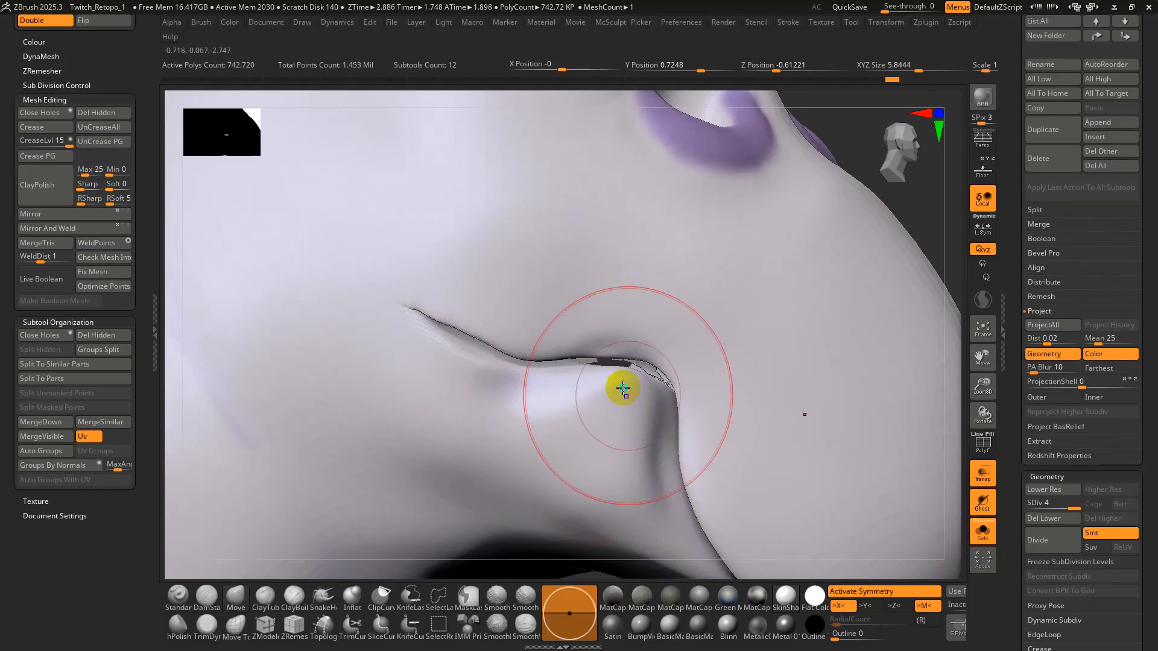
pyautogui.moveTo(623, 390)
pyautogui.keyDown('ctrl'); pyautogui.mouseDown(button='right')
pyautogui.moveTo(677, 354)
pyautogui.moveTo(720, 508)
pyautogui.moveTo(780, 540)
pyautogui.moveTo(816, 434)
pyautogui.moveTo(874, 483)
pyautogui.moveTo(777, 389)
pyautogui.moveTo(723, 417)
pyautogui.mouseUp(button='right'); pyautogui.keyUp('ctrl')
# Compare the projected body across subdivision levels, with and without the polygroup wireframe.
pyautogui.press('f')
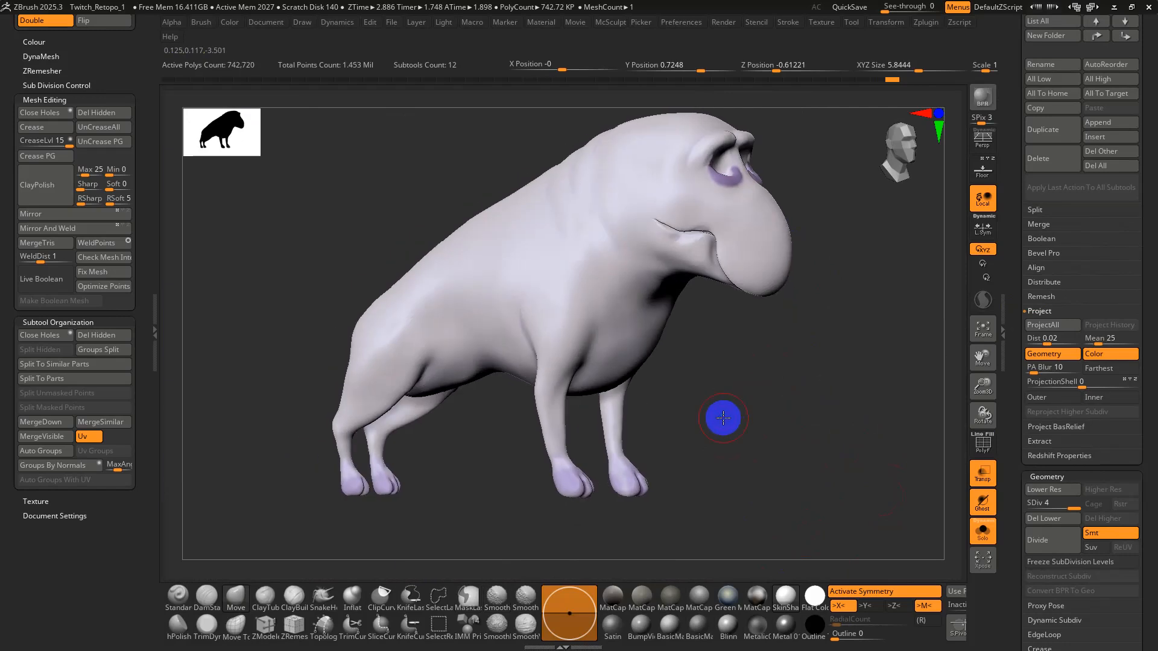
pyautogui.hotkey('shift', 'f')
pyautogui.hotkey('shift', 'f')
pyautogui.hotkey('shift', 'd')
pyautogui.hotkey('shift', 'd')
pyautogui.hotkey('shift', 'd')
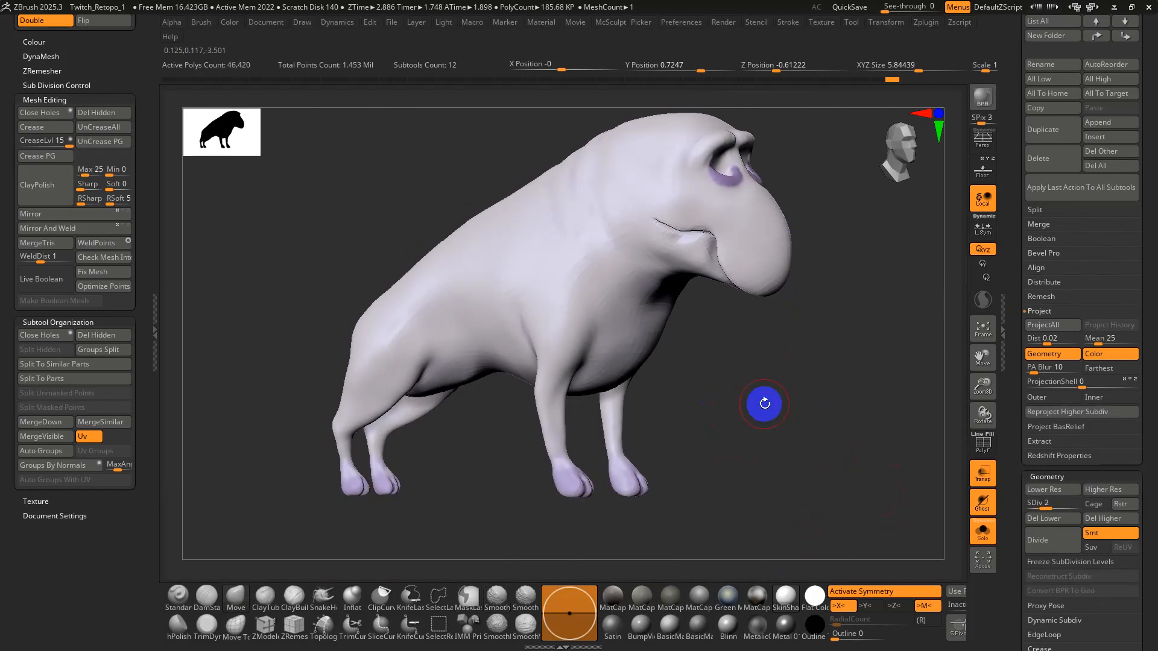
pyautogui.press('d')
pyautogui.press('d')
pyautogui.press('d')
pyautogui.hotkey('shift', 'f')
pyautogui.keyDown('alt'); pyautogui.moveTo(879, 290); pyautogui.dragTo(1042, 301, button='right'); pyautogui.keyUp('alt')
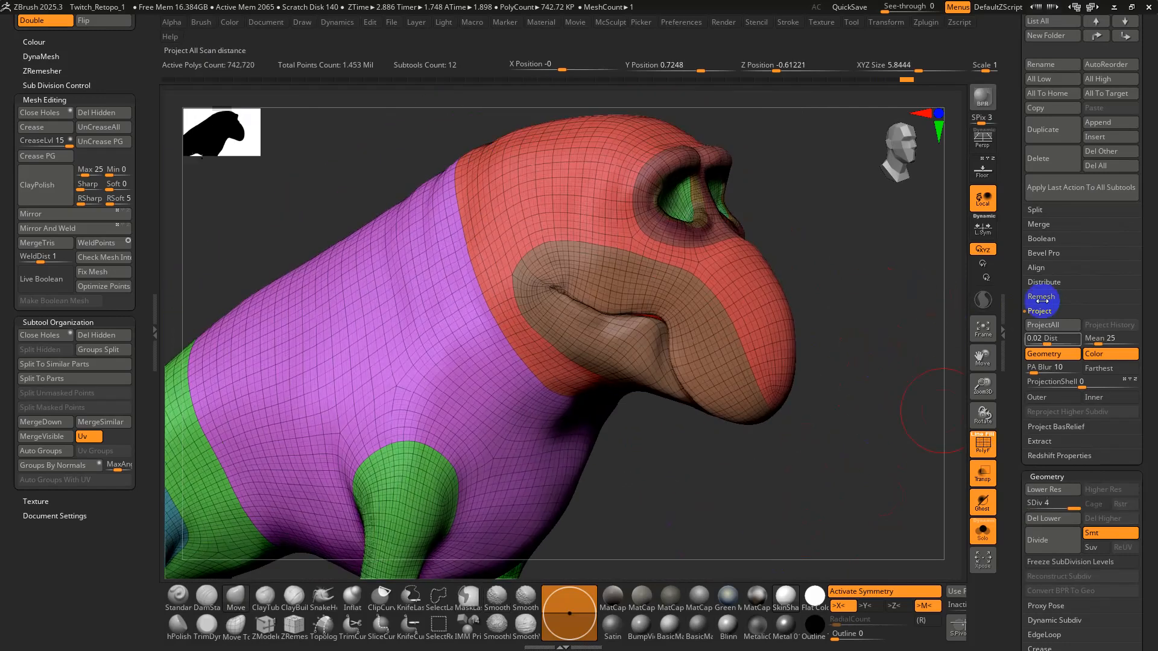
# Delete the original sculpt subtool PM3D_ZSphere_6 and make the retopologized mesh PM3D_ZSphere_10 active.
pyautogui.scroll(6, 1015, 211)
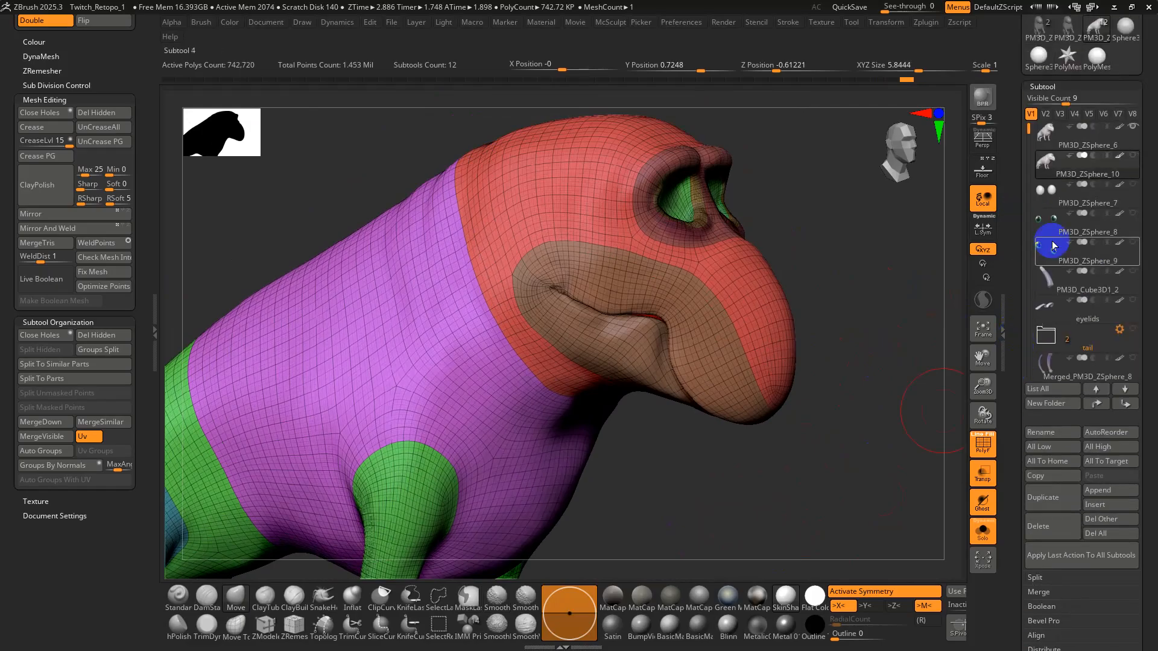
pyautogui.click(1035, 138)
pyautogui.click(1047, 520)
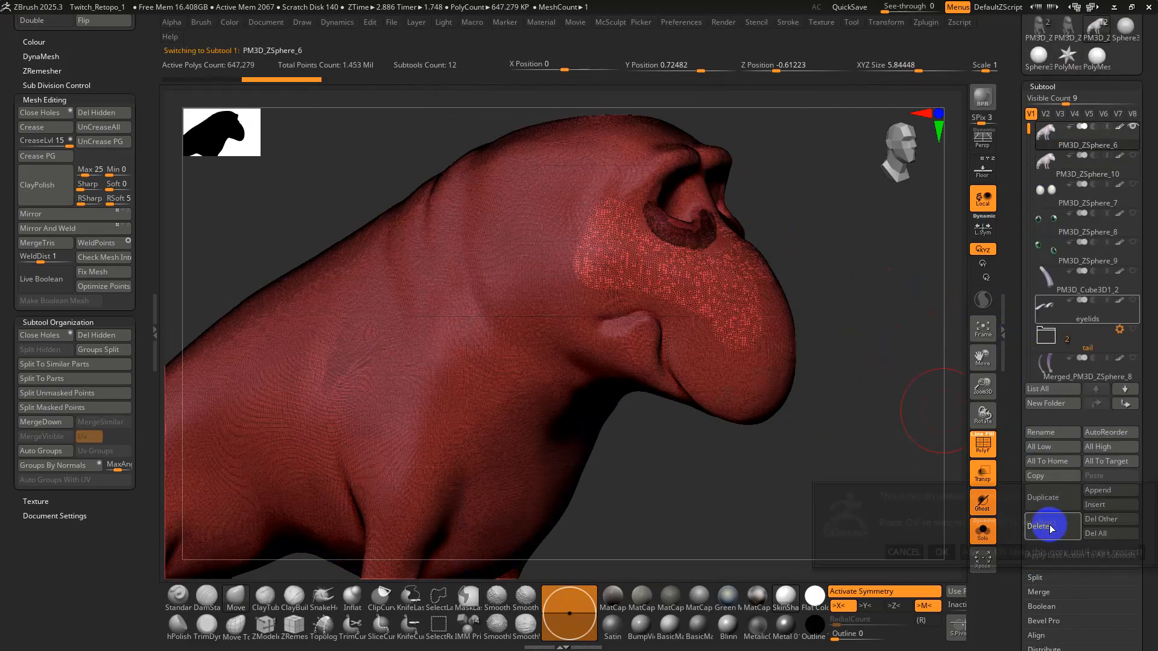
pyautogui.click(942, 553)
pyautogui.click(1046, 162)
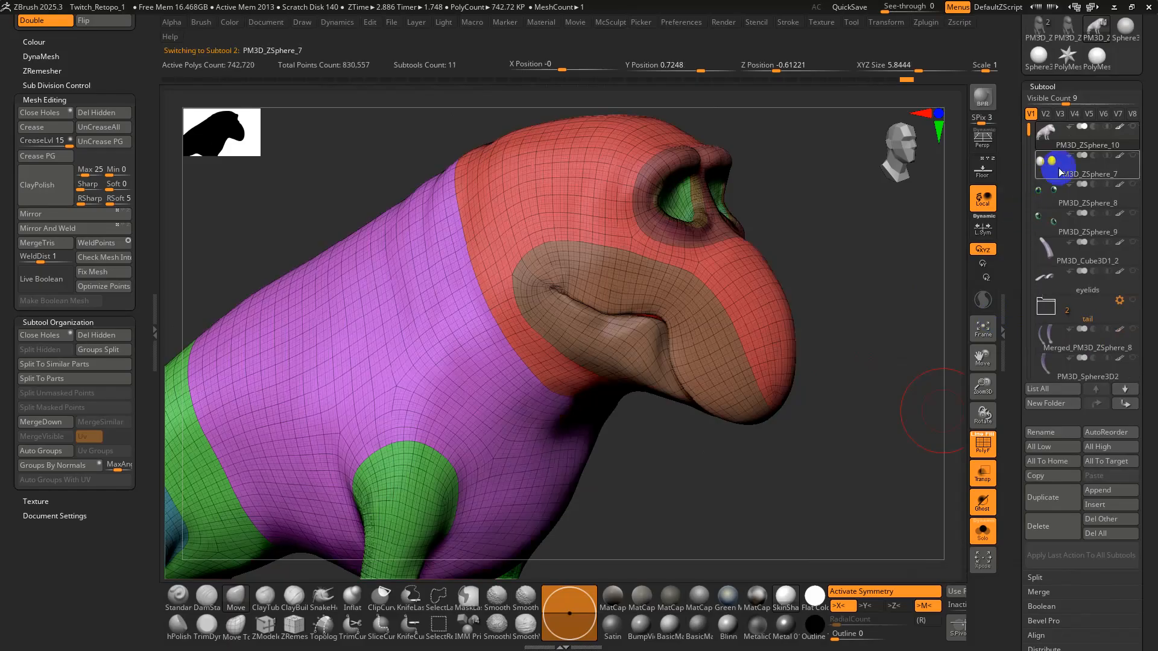
pyautogui.click(1046, 134)
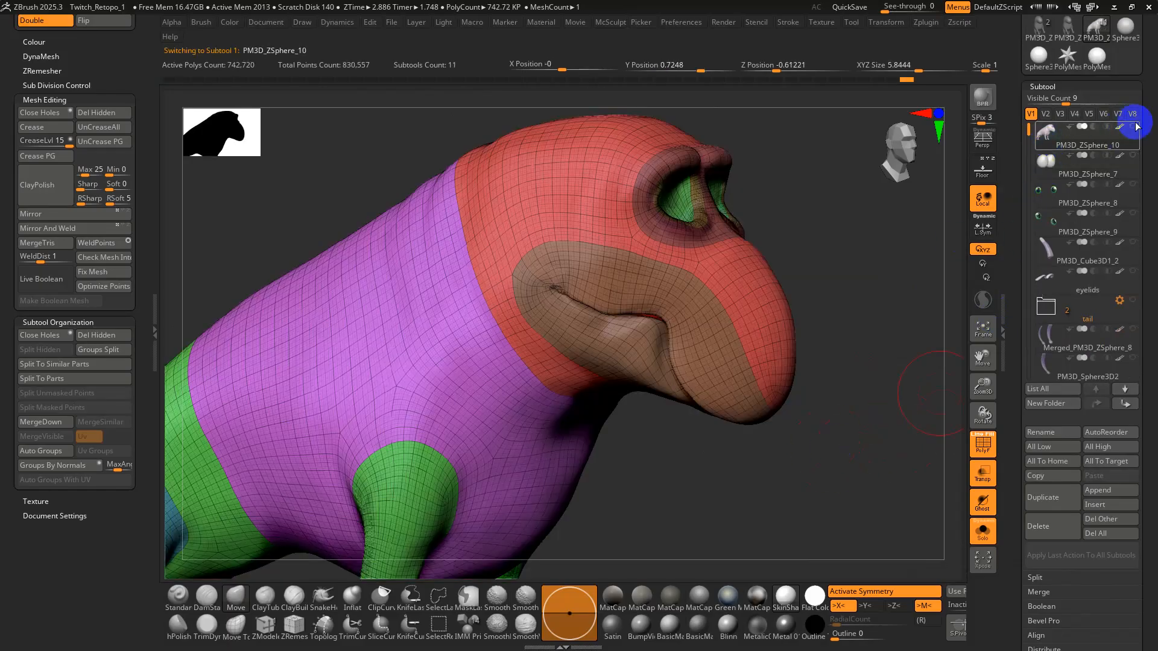
# Smooth the crease of the lip line near the mouth corner.
pyautogui.hotkey('shift', 'f')
pyautogui.moveTo(705, 357)
pyautogui.keyDown('ctrl'); pyautogui.mouseDown(button='right')
pyautogui.moveTo(705, 419)
pyautogui.moveTo(603, 362)
pyautogui.moveTo(615, 311)
pyautogui.mouseUp(button='right'); pyautogui.keyUp('ctrl')
pyautogui.moveTo(612, 296)
pyautogui.keyDown('shift'); pyautogui.mouseDown()
pyautogui.moveTo(628, 272)
pyautogui.moveTo(597, 280)
pyautogui.mouseUp(); pyautogui.keyUp('shift')
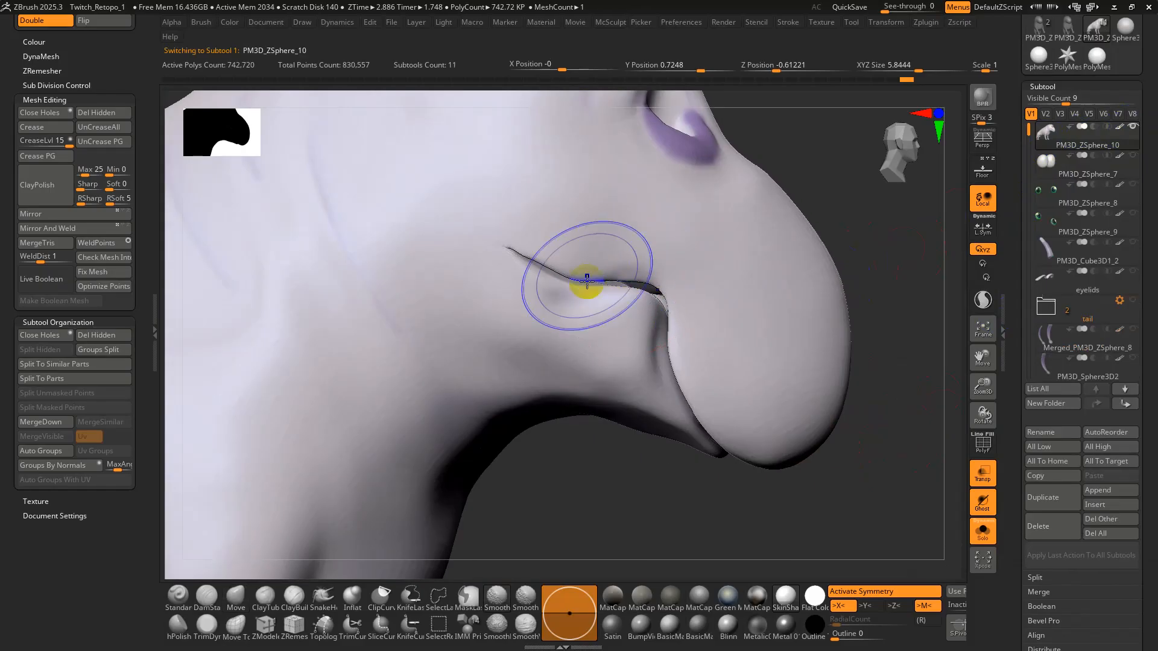
# Pull the upper and lower lips together along the mouth line with the Move Topological brush.
pyautogui.hotkey('shift', 'f')
pyautogui.moveTo(744, 463); pyautogui.dragTo(726, 499, button='right')
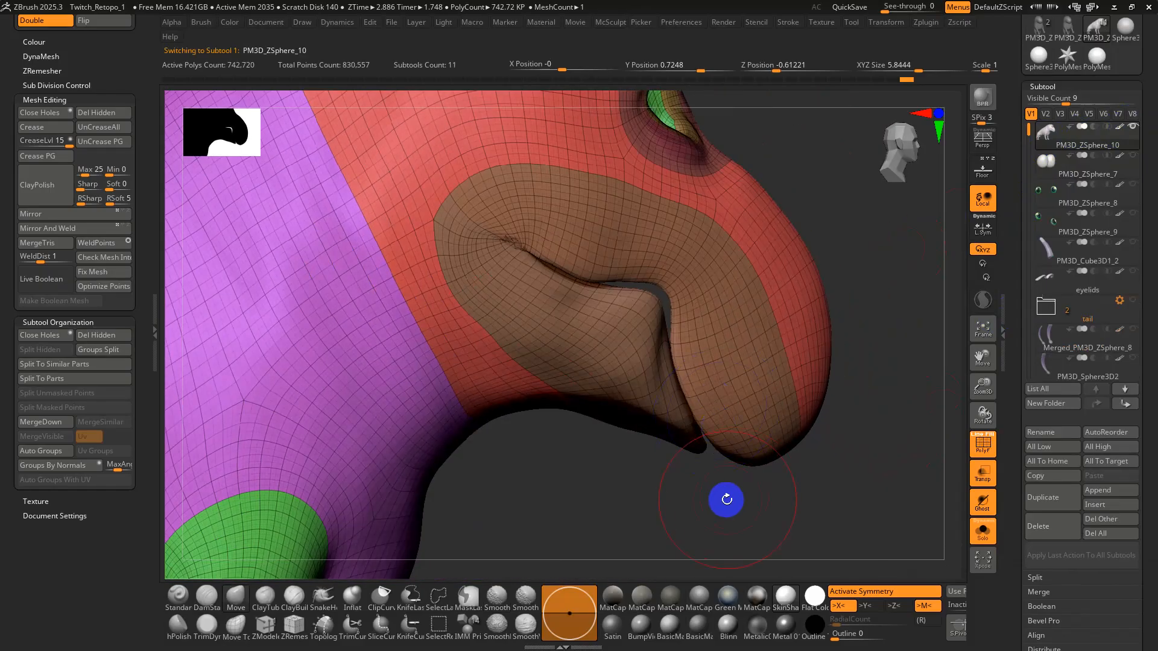
pyautogui.click(235, 626)
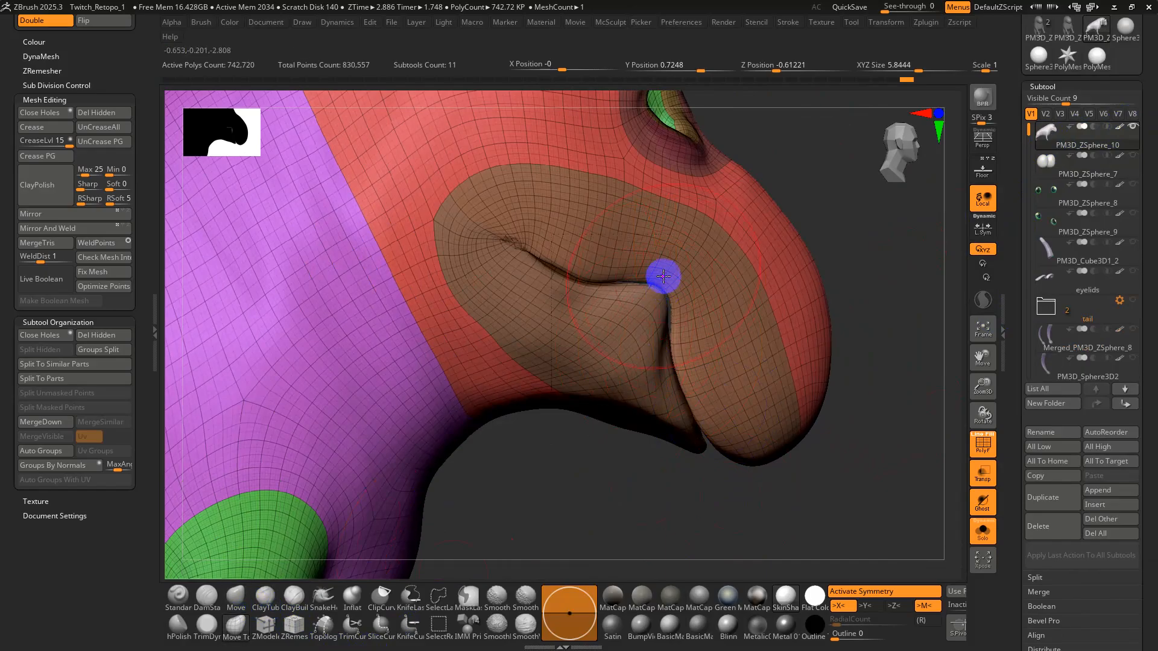
pyautogui.moveTo(664, 276)
pyautogui.mouseDown()
pyautogui.moveTo(613, 270)
pyautogui.moveTo(571, 284)
pyautogui.mouseUp()
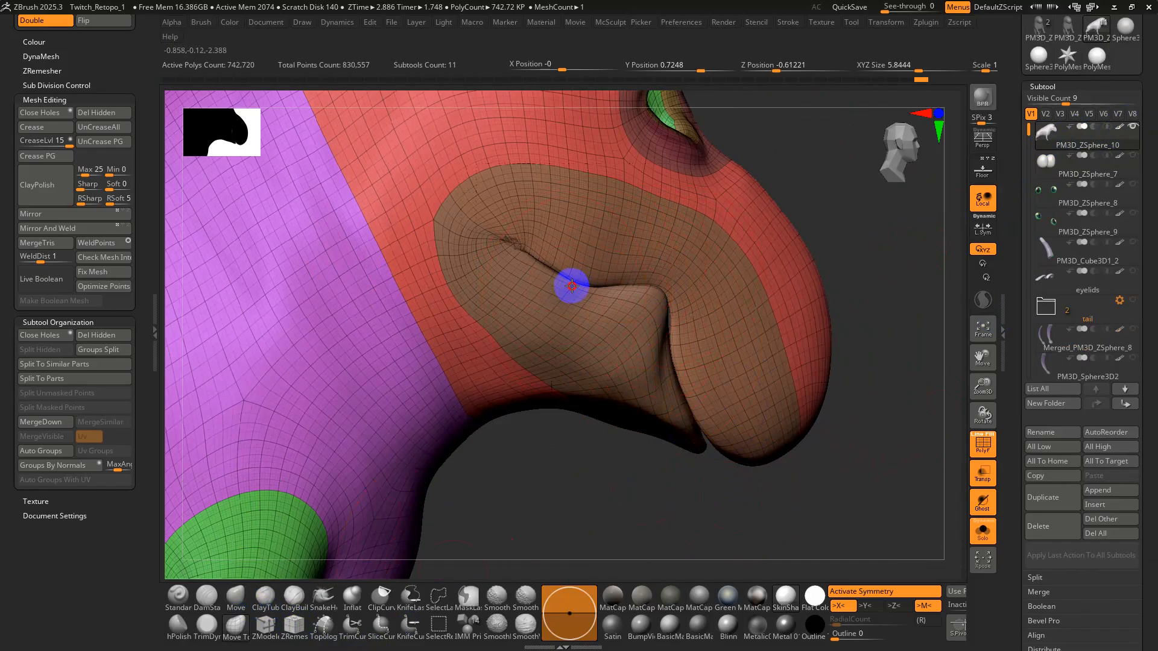
pyautogui.moveTo(692, 387); pyautogui.dragTo(677, 398)
# Inflate the lip edges around the front mouth opening under the beak with the Inflat brush.
pyautogui.moveTo(635, 418)
pyautogui.mouseDown(button='right')
pyautogui.moveTo(697, 378)
pyautogui.moveTo(689, 350)
pyautogui.mouseUp(button='right')
pyautogui.click(348, 610)
pyautogui.moveTo(631, 380)
pyautogui.keyDown('alt'); pyautogui.mouseDown(button='right')
pyautogui.moveTo(621, 426)
pyautogui.moveTo(656, 438)
pyautogui.mouseUp(button='right'); pyautogui.keyUp('alt')
pyautogui.moveTo(743, 369); pyautogui.dragTo(760, 395)
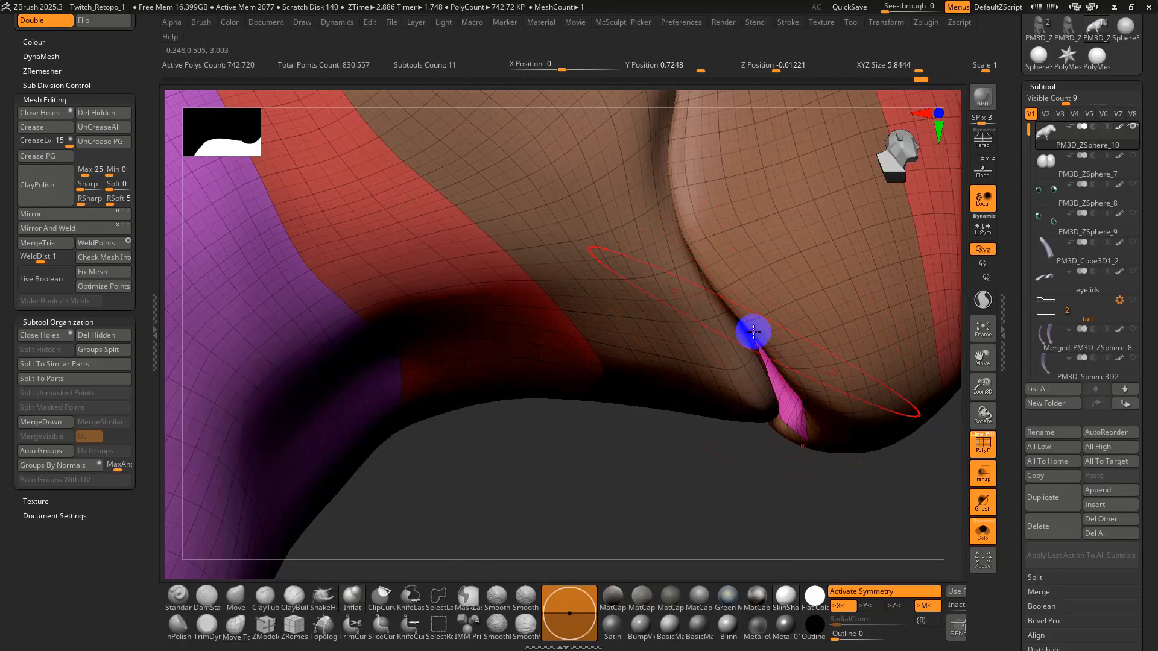
pyautogui.moveTo(749, 331); pyautogui.dragTo(753, 357, button='right')
pyautogui.moveTo(753, 357)
pyautogui.mouseDown()
pyautogui.moveTo(757, 393)
pyautogui.moveTo(758, 376)
pyautogui.mouseUp()
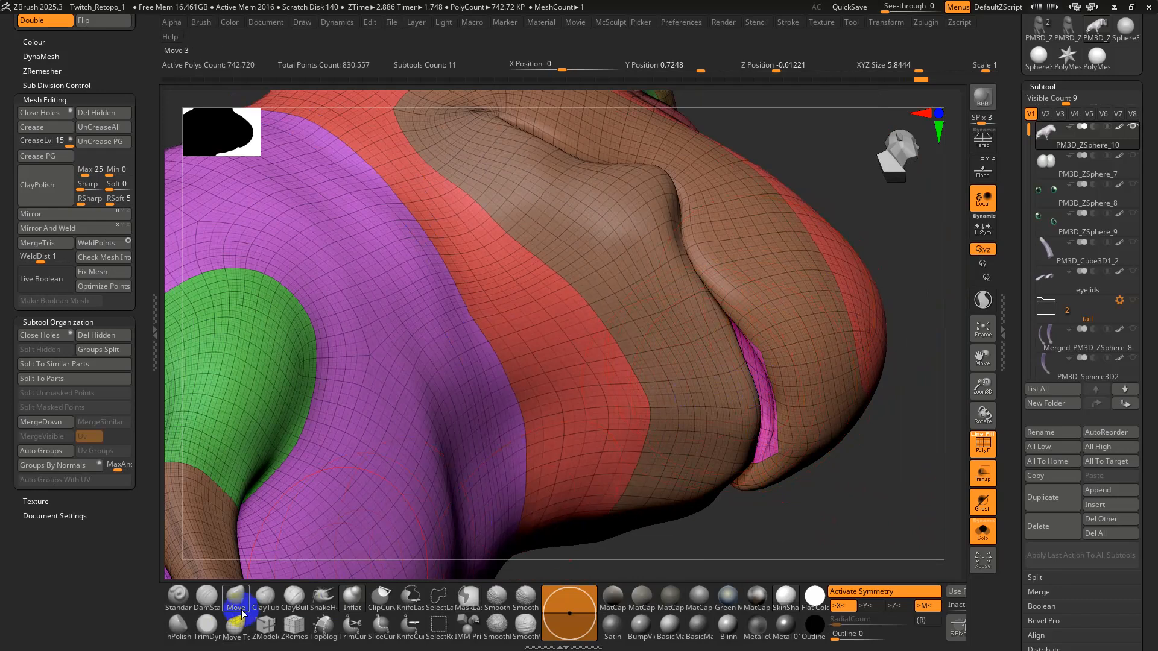
# Open the Auto Masking options of the Inflat brush.
pyautogui.click(201, 23)
pyautogui.scroll(-3, 302, 388)
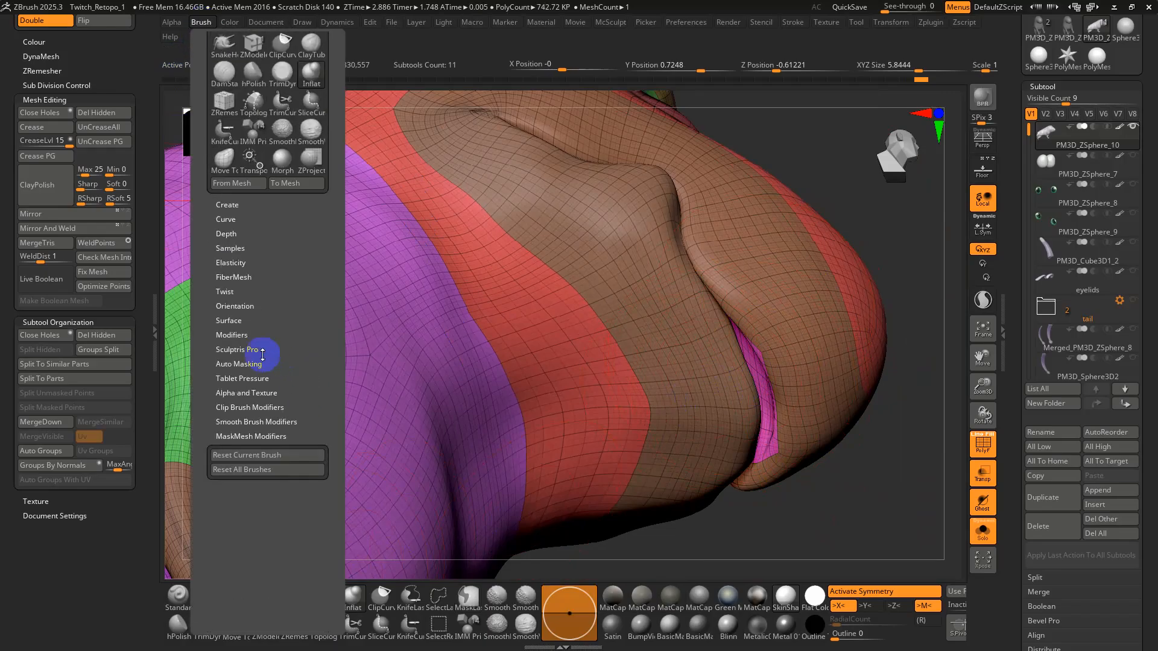
pyautogui.click(242, 363)
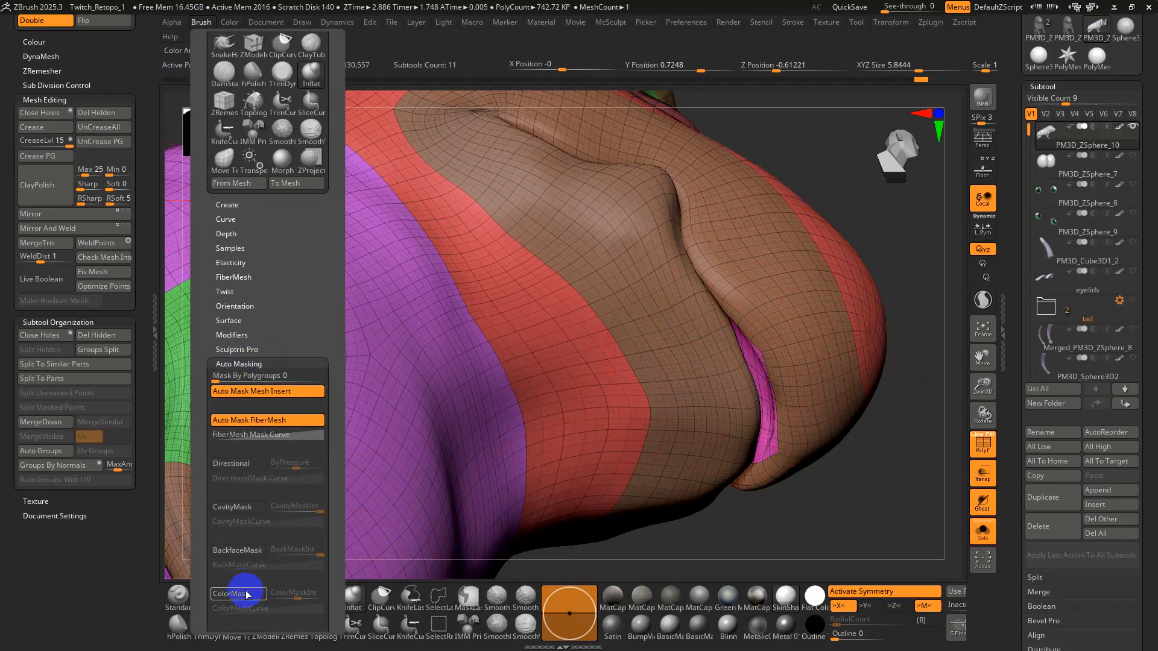
pyautogui.scroll(-3, 323, 443)
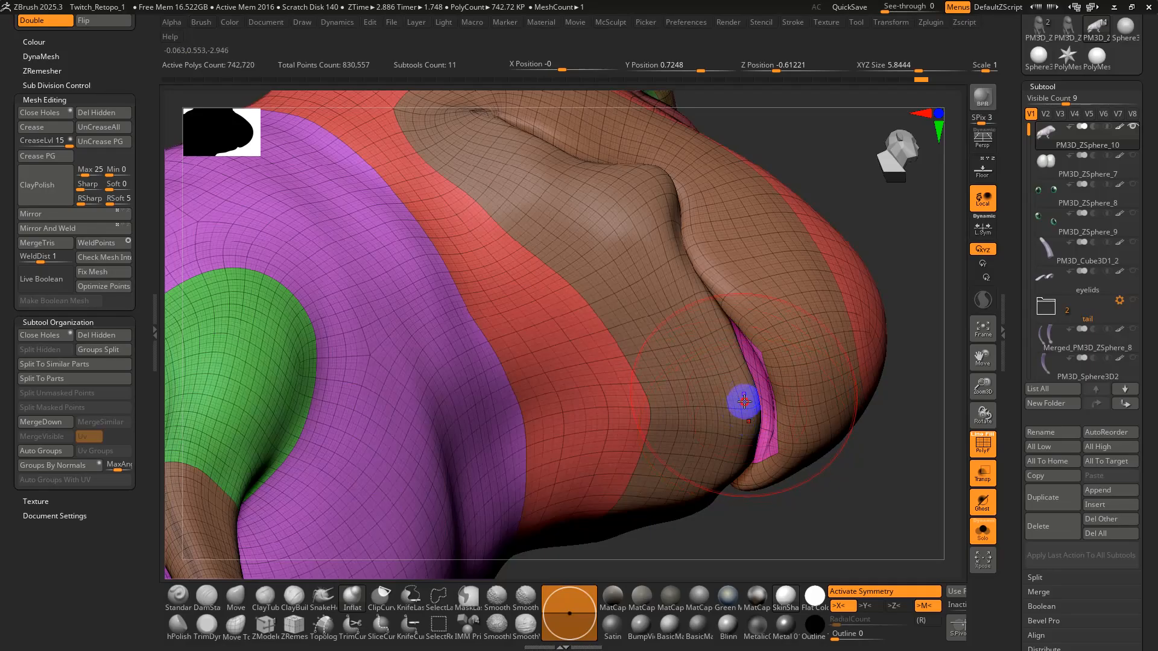
# Inflate the lower lip and jaw edge under the beak to close the mouth gap.
pyautogui.moveTo(745, 402)
pyautogui.mouseDown()
pyautogui.moveTo(721, 352)
pyautogui.moveTo(713, 387)
pyautogui.mouseUp()
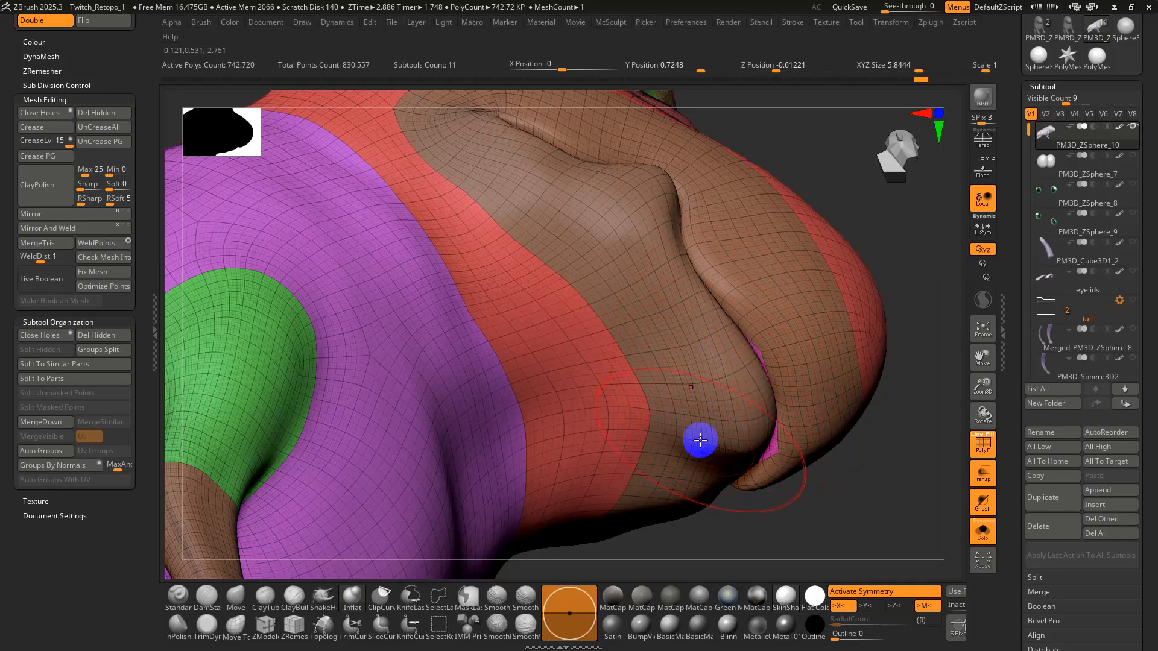
pyautogui.moveTo(700, 440); pyautogui.dragTo(708, 442)
pyautogui.moveTo(707, 442); pyautogui.dragTo(733, 465, button='right')
pyautogui.moveTo(734, 465)
pyautogui.mouseDown()
pyautogui.moveTo(744, 478)
pyautogui.moveTo(748, 446)
pyautogui.mouseUp()
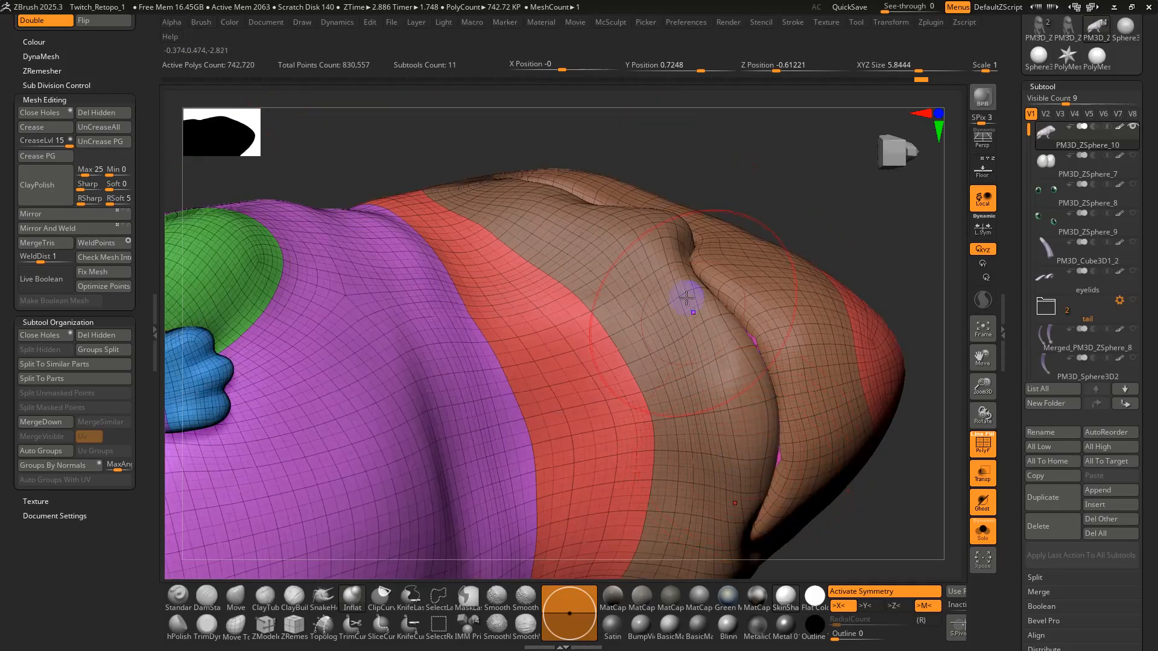
pyautogui.moveTo(722, 339); pyautogui.dragTo(738, 360)
# Inspect the whole creature with and without wireframe, comparing the lowest and highest subdivision levels.
pyautogui.moveTo(738, 359)
pyautogui.mouseDown(button='right')
pyautogui.moveTo(713, 302)
pyautogui.moveTo(715, 362)
pyautogui.mouseUp(button='right')
pyautogui.moveTo(716, 362); pyautogui.dragTo(718, 421, button='right')
pyautogui.hotkey('shift', 'f')
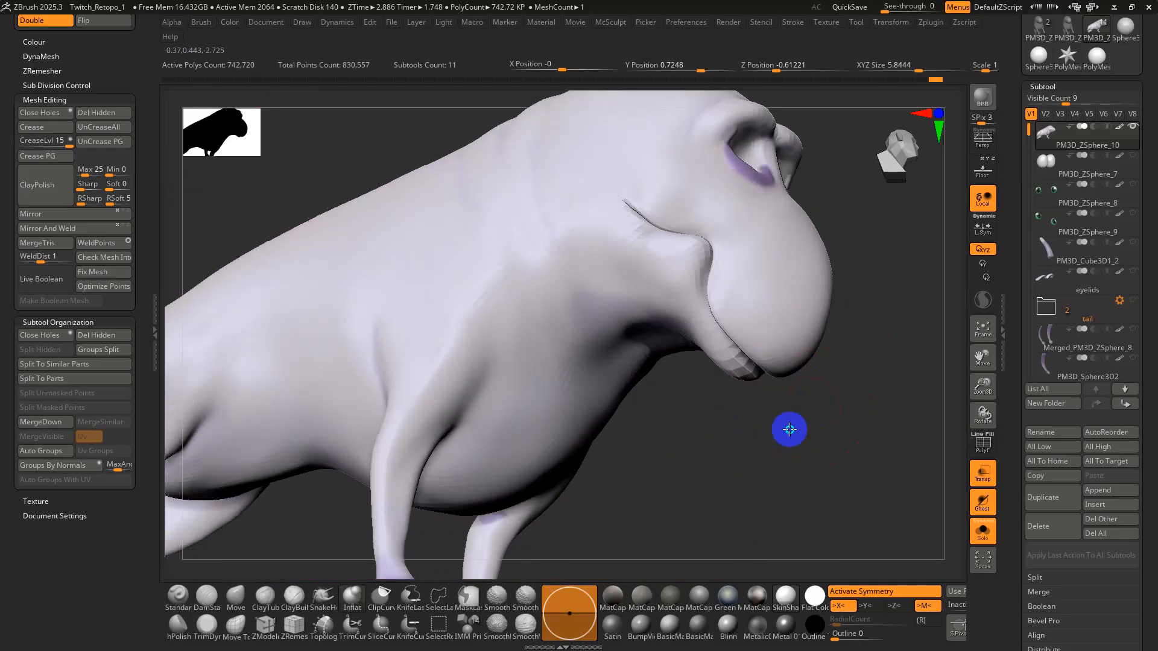
pyautogui.keyDown('ctrl'); pyautogui.moveTo(859, 441); pyautogui.dragTo(861, 371, button='right'); pyautogui.keyUp('ctrl')
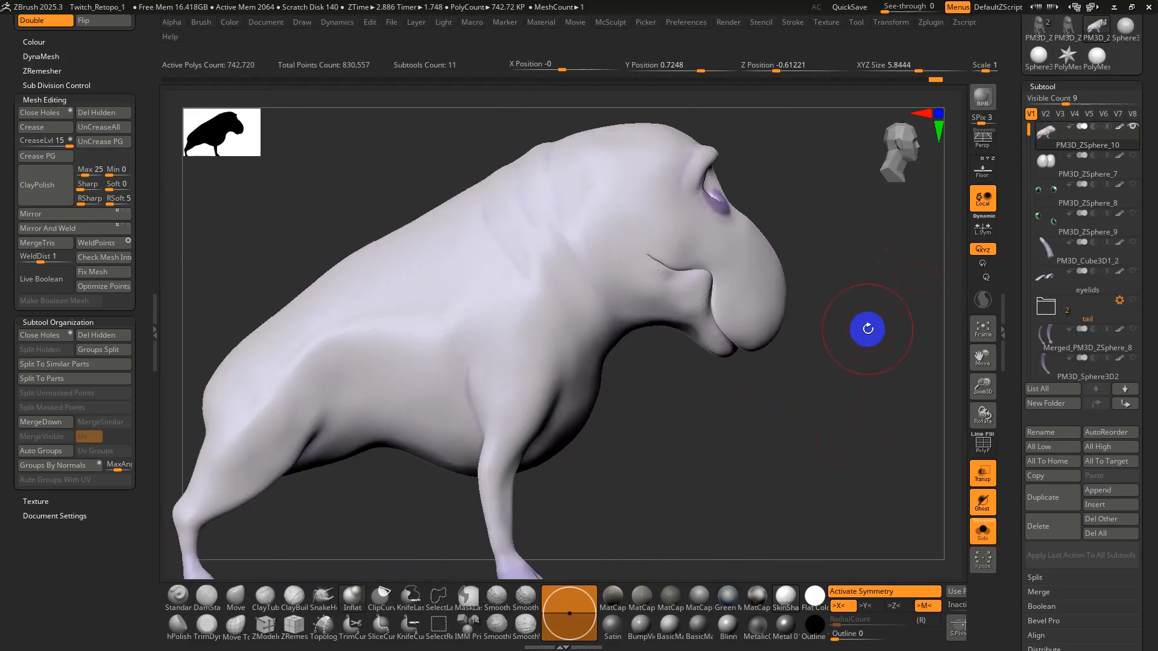
pyautogui.moveTo(865, 327)
pyautogui.mouseDown(button='right')
pyautogui.moveTo(832, 328)
pyautogui.moveTo(879, 338)
pyautogui.mouseUp(button='right')
pyautogui.keyDown('ctrl'); pyautogui.moveTo(879, 338); pyautogui.dragTo(809, 365, button='right'); pyautogui.keyUp('ctrl')
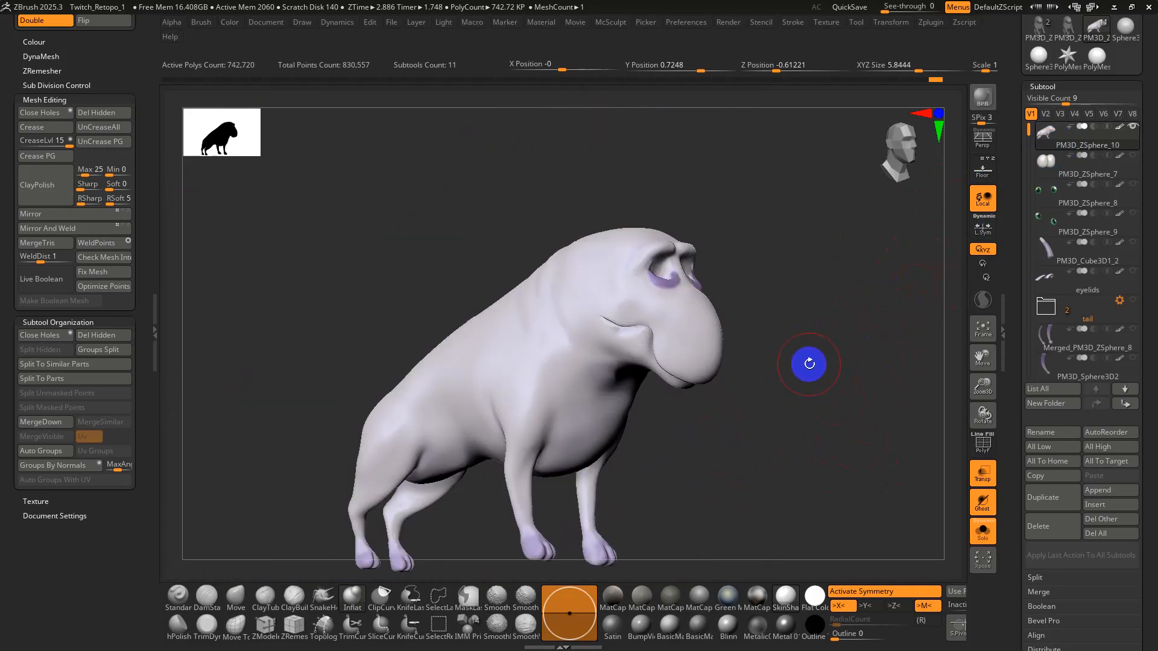
pyautogui.hotkey('shift', 'f')
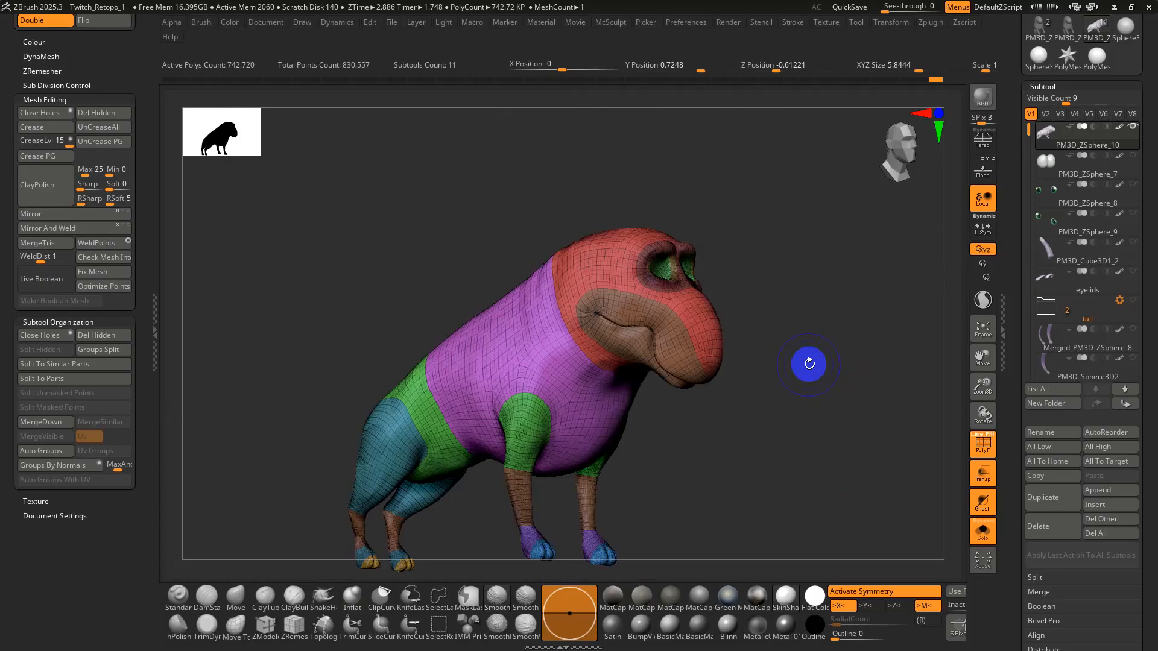
pyautogui.hotkey('shift', 'd')
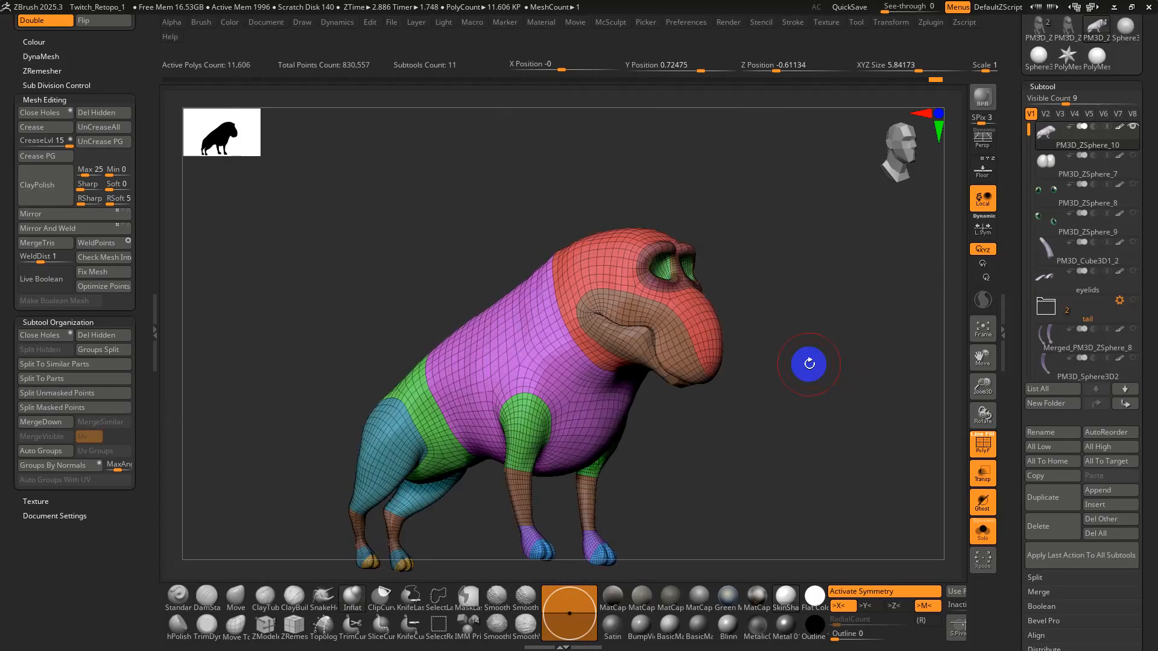
pyautogui.press('d')
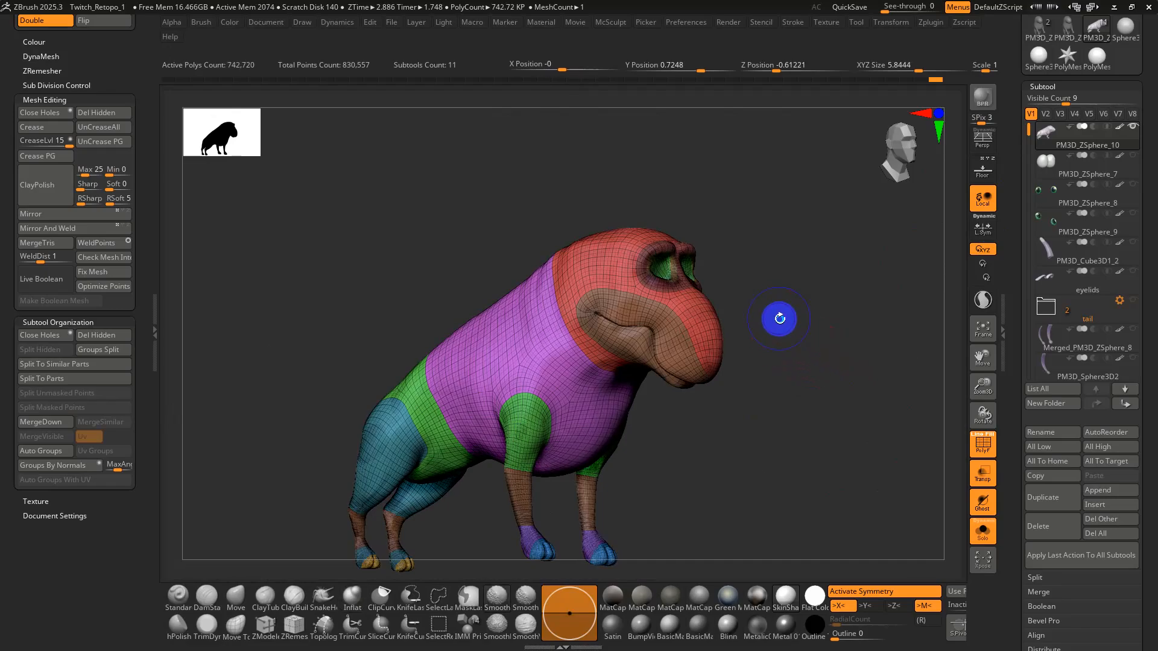
pyautogui.moveTo(779, 318); pyautogui.dragTo(810, 328)
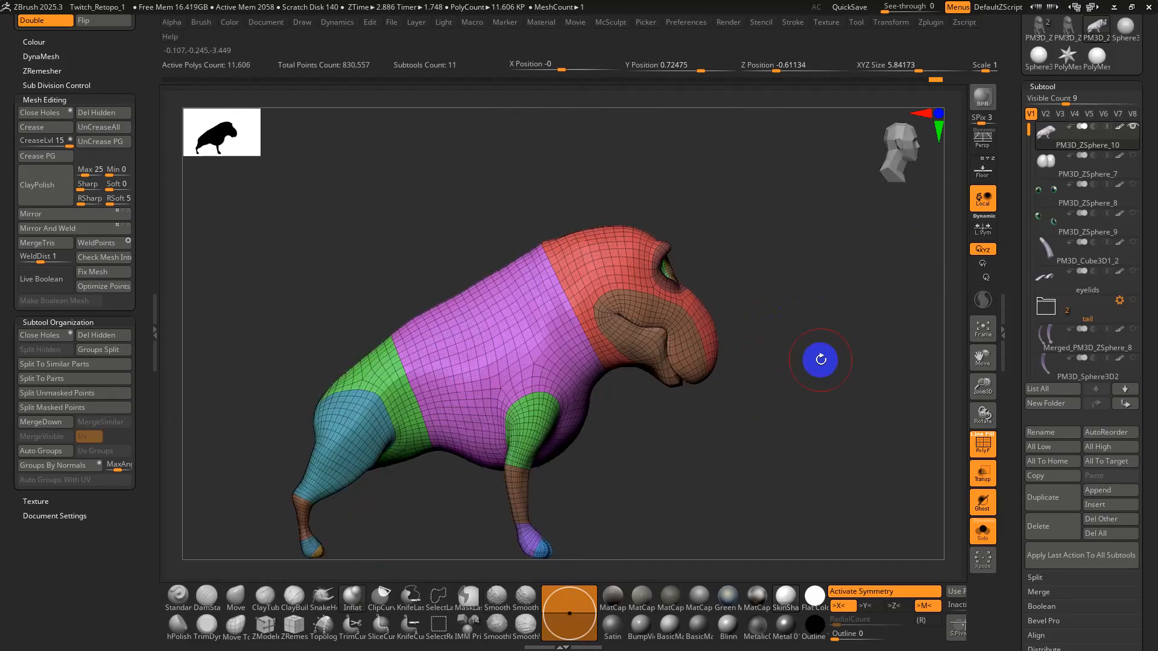
# Isolate the head by hiding the torso and limb polygroups, and show the full mesh again.
pyautogui.keyDown('ctrl'); pyautogui.keyDown('shift'); pyautogui.click(571, 335); pyautogui.keyUp('shift'); pyautogui.keyUp('ctrl')
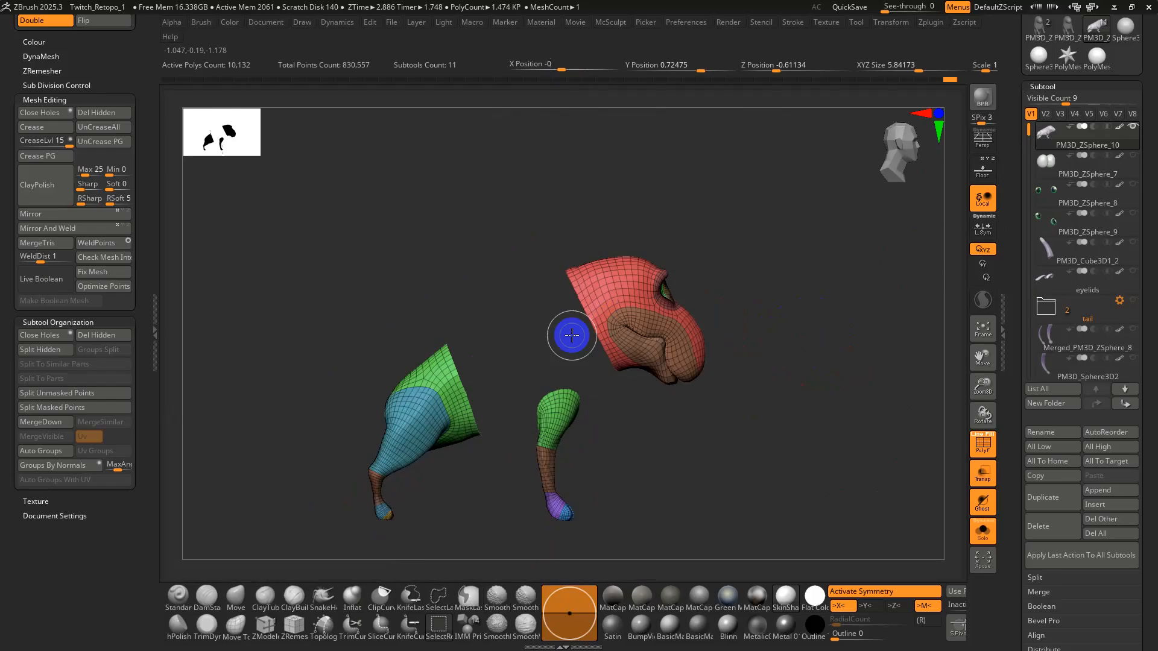
pyautogui.keyDown('ctrl'); pyautogui.keyDown('shift'); pyautogui.click(554, 415); pyautogui.keyUp('shift'); pyautogui.keyUp('ctrl')
pyautogui.keyDown('ctrl'); pyautogui.keyDown('shift'); pyautogui.click(540, 467); pyautogui.keyUp('shift'); pyautogui.keyUp('ctrl')
pyautogui.keyDown('ctrl'); pyautogui.keyDown('shift'); pyautogui.click(553, 508); pyautogui.keyUp('shift'); pyautogui.keyUp('ctrl')
pyautogui.keyDown('ctrl'); pyautogui.keyDown('alt'); pyautogui.keyDown('shift'); pyautogui.moveTo(498, 295); pyautogui.dragTo(249, 566); pyautogui.keyUp('shift'); pyautogui.keyUp('alt'); pyautogui.keyUp('ctrl')
pyautogui.keyDown('ctrl'); pyautogui.keyDown('alt'); pyautogui.keyDown('shift'); pyautogui.moveTo(633, 474); pyautogui.dragTo(459, 575); pyautogui.keyUp('shift'); pyautogui.keyUp('alt'); pyautogui.keyUp('ctrl')
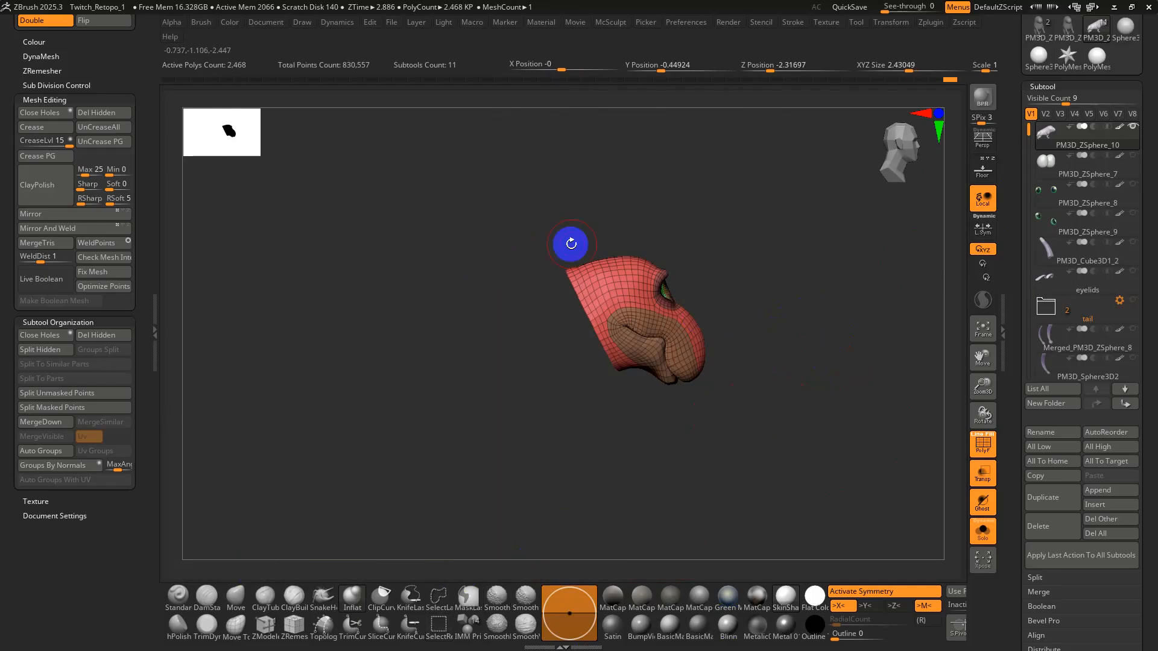
pyautogui.keyDown('ctrl'); pyautogui.keyDown('shift'); pyautogui.click(777, 364); pyautogui.keyUp('shift'); pyautogui.keyUp('ctrl')
pyautogui.keyDown('ctrl'); pyautogui.moveTo(597, 348); pyautogui.dragTo(610, 408, button='right'); pyautogui.keyUp('ctrl')
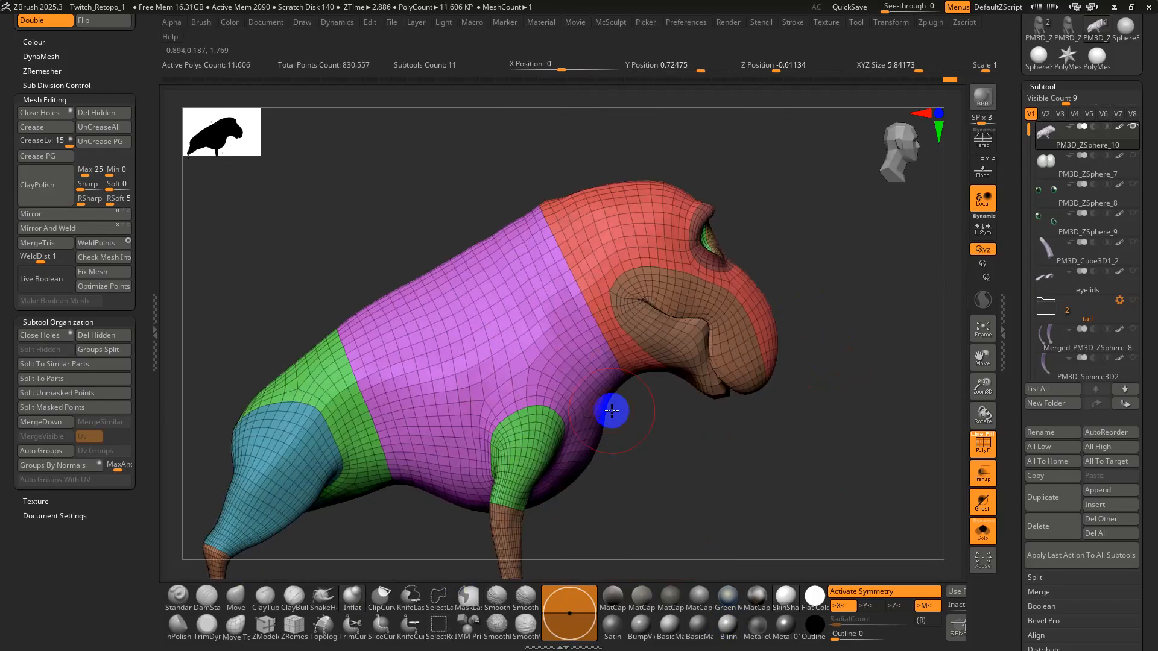
# Select the ZModeler brush for editing edge loops on the creature's body.
pyautogui.keyDown('alt'); pyautogui.moveTo(599, 369); pyautogui.dragTo(689, 277, button='right'); pyautogui.keyUp('alt')
pyautogui.moveTo(637, 310); pyautogui.dragTo(650, 383, button='right')
pyautogui.keyDown('alt'); pyautogui.moveTo(468, 307); pyautogui.dragTo(547, 309, button='right'); pyautogui.keyUp('alt')
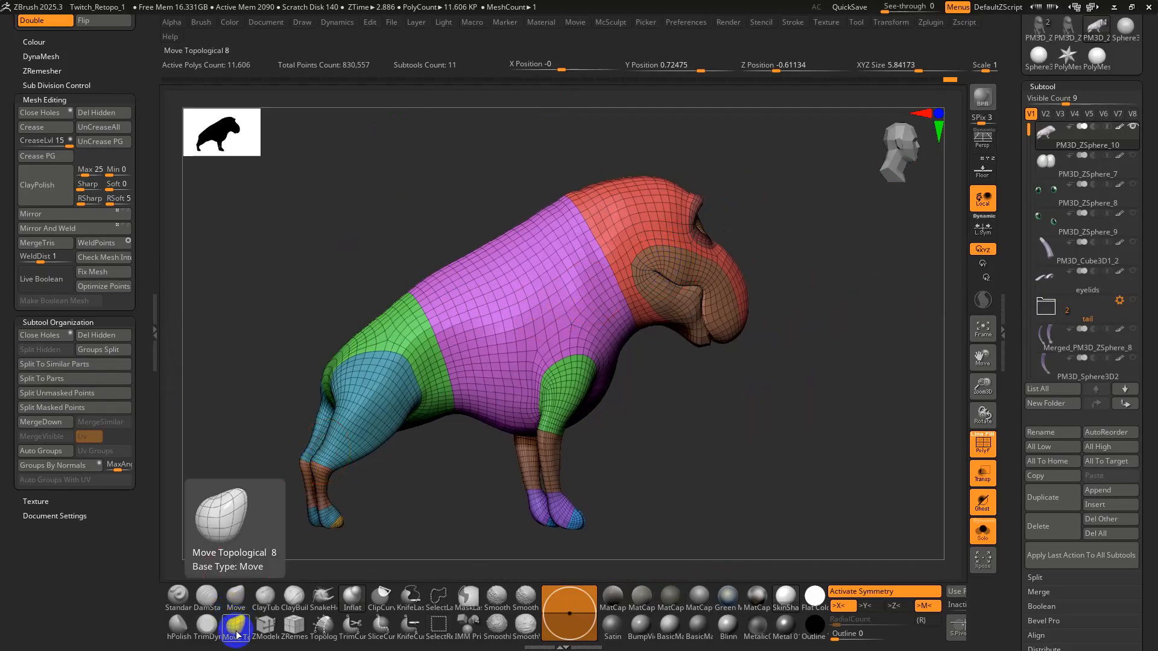
pyautogui.click(263, 633)
pyautogui.moveTo(530, 308)
pyautogui.keyDown('alt'); pyautogui.mouseDown(button='right')
pyautogui.moveTo(532, 328)
pyautogui.moveTo(573, 287)
pyautogui.mouseUp(button='right'); pyautogui.keyUp('alt')
pyautogui.press('space')
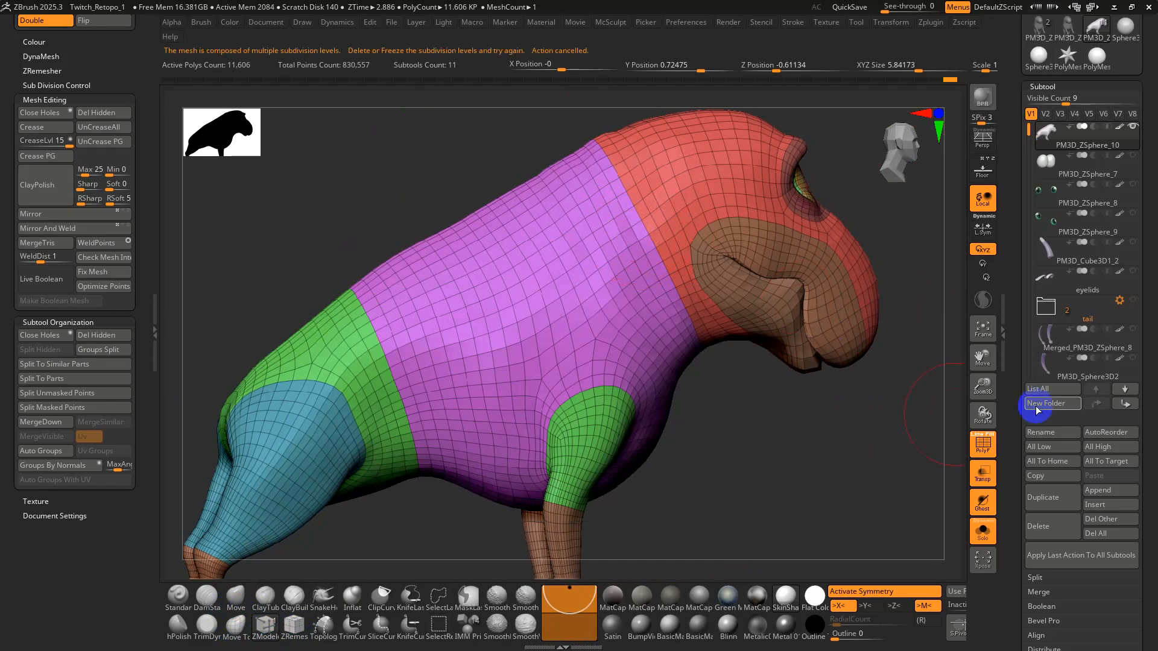
# Set the body mesh to subdivision level 1 and freeze its subdivision levels.
pyautogui.click(1062, 86)
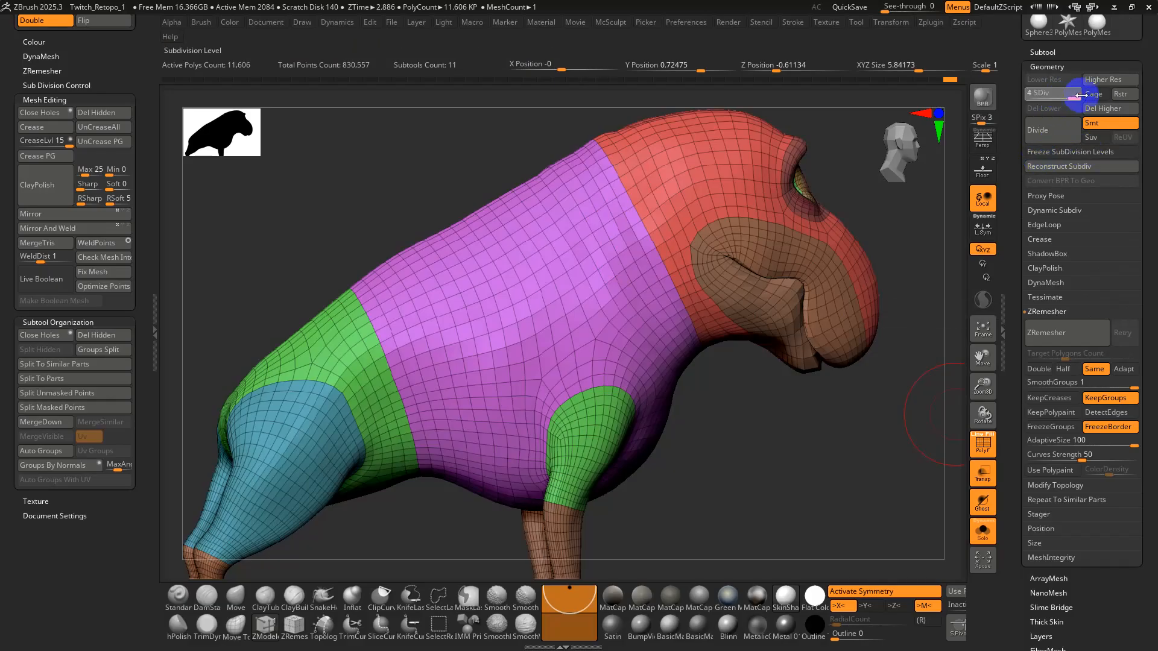
pyautogui.moveTo(1081, 95); pyautogui.dragTo(1082, 94)
pyautogui.click(1032, 96)
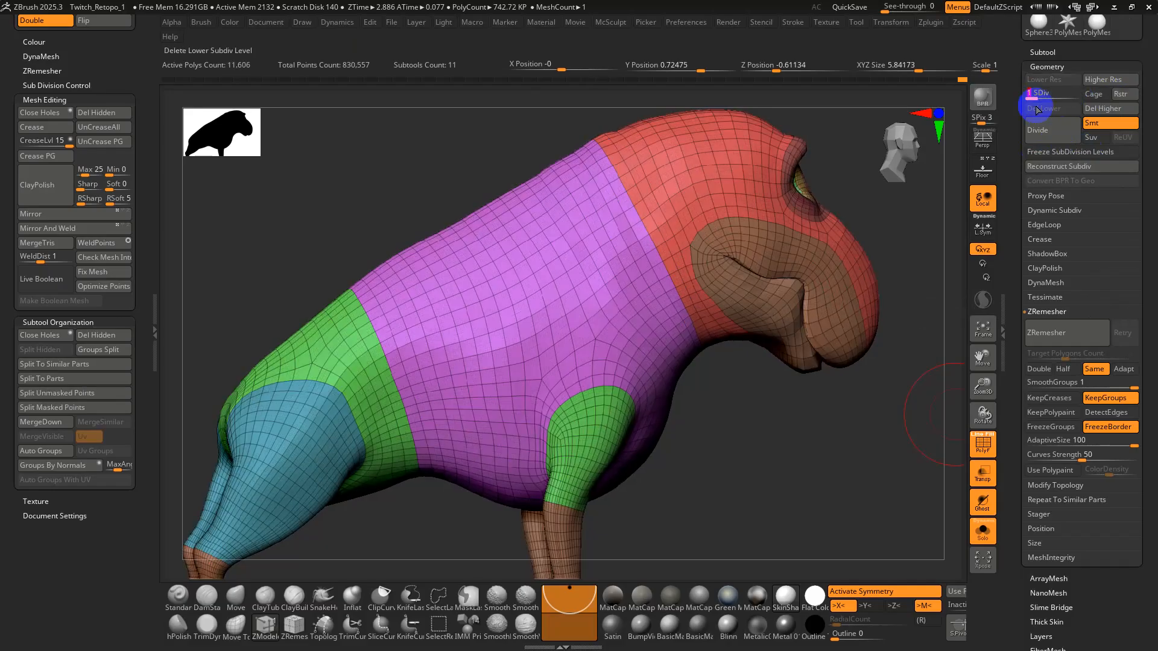
pyautogui.click(1089, 152)
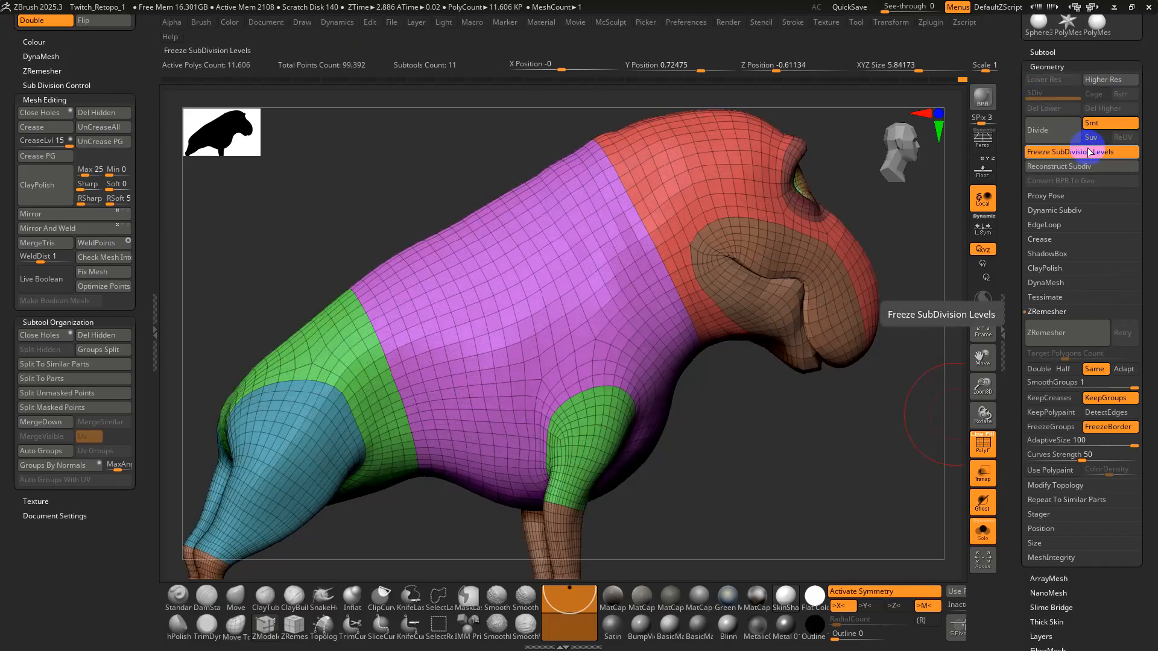
# Delete surplus edge loops on the torso between the neck and the front shoulder.
pyautogui.keyDown('alt'); pyautogui.click(646, 260); pyautogui.keyUp('alt')
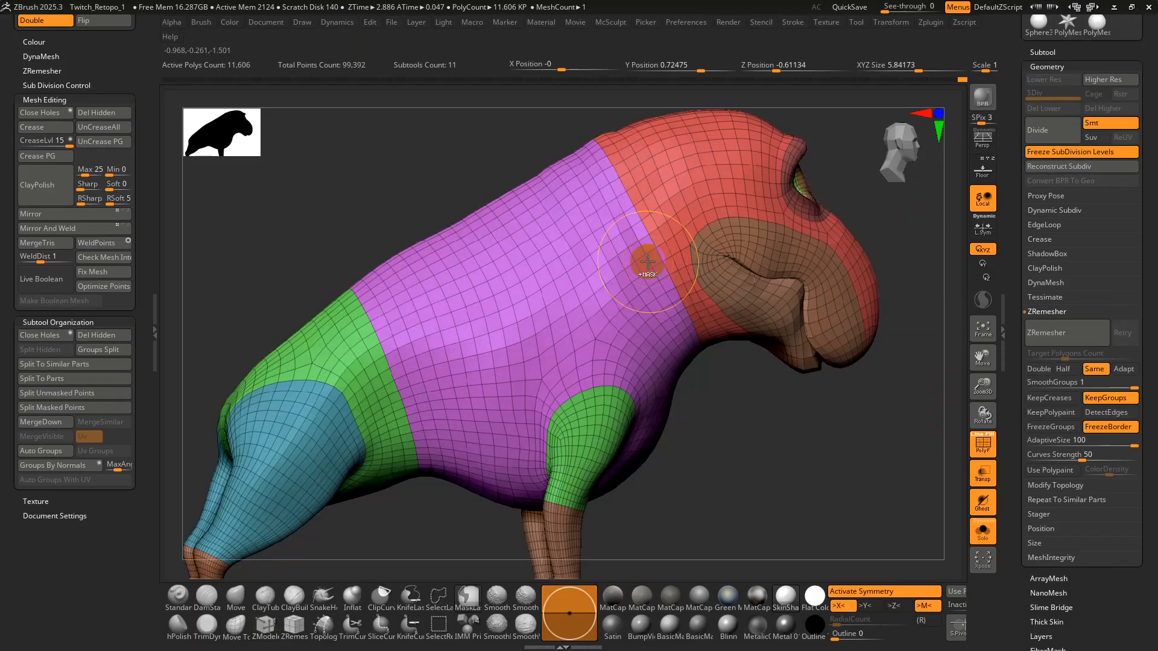
pyautogui.keyDown('alt'); pyautogui.click(616, 280); pyautogui.keyUp('alt')
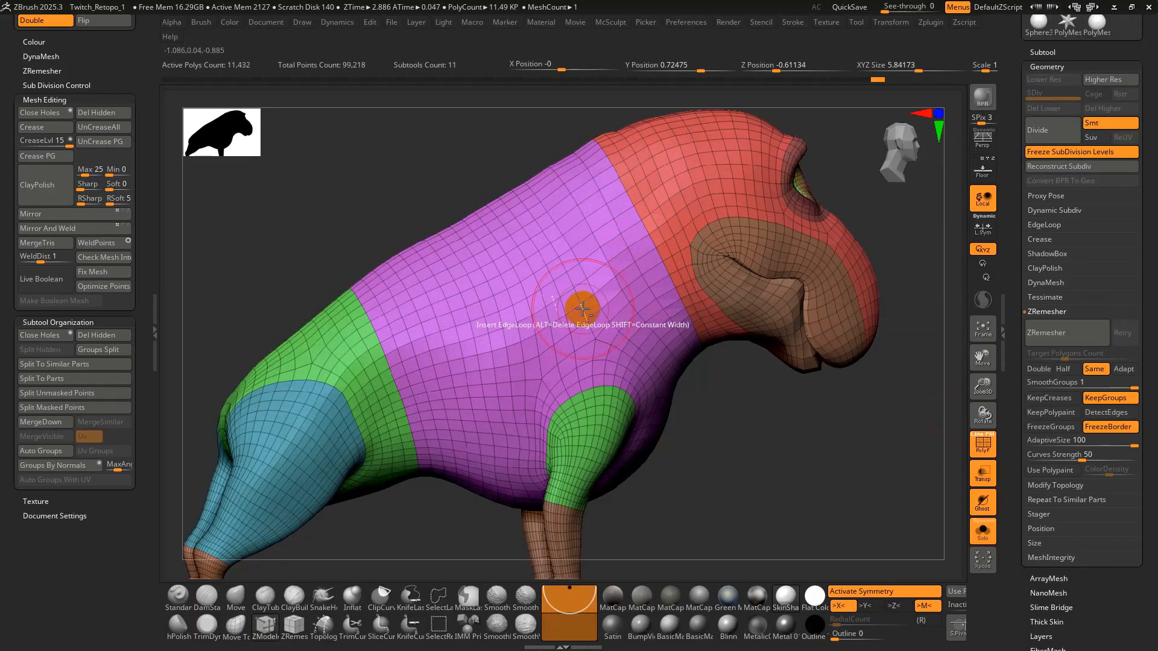
pyautogui.keyDown('ctrl'); pyautogui.moveTo(603, 361); pyautogui.dragTo(589, 305, button='right'); pyautogui.keyUp('ctrl')
pyautogui.keyDown('alt'); pyautogui.click(601, 308); pyautogui.keyUp('alt')
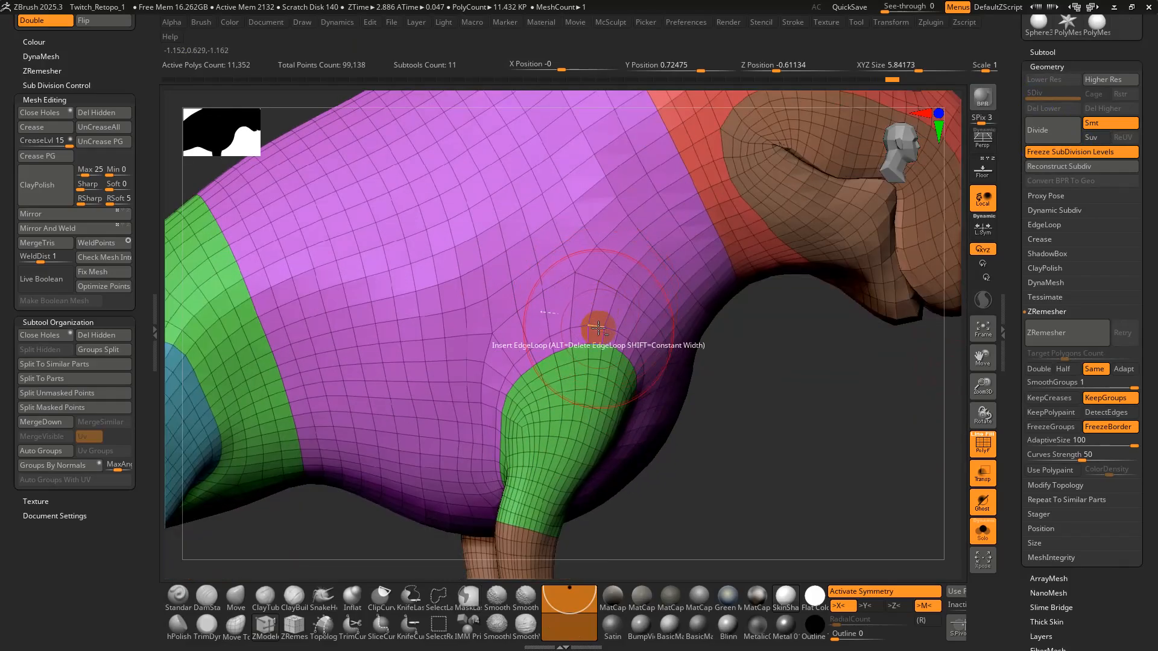
pyautogui.keyDown('alt'); pyautogui.click(595, 327); pyautogui.keyUp('alt')
pyautogui.keyDown('ctrl'); pyautogui.moveTo(597, 330); pyautogui.dragTo(572, 265, button='right'); pyautogui.keyUp('ctrl')
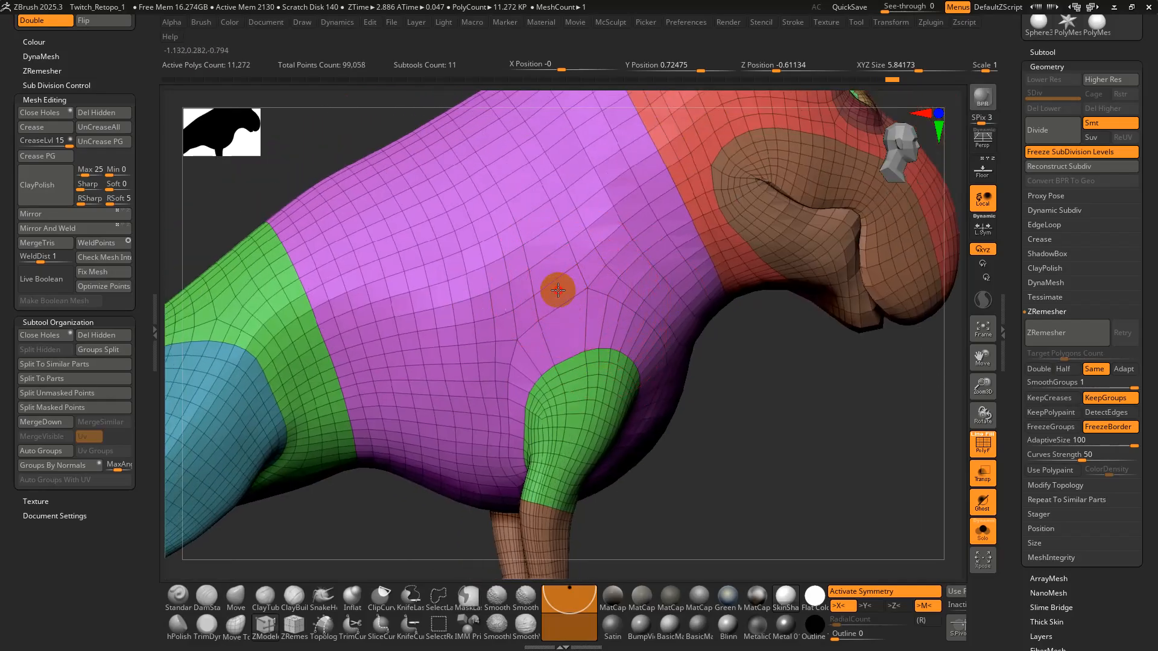
# Delete surplus edge loops across the rear of the torso and the green hip band.
pyautogui.moveTo(494, 320); pyautogui.dragTo(530, 305, button='right')
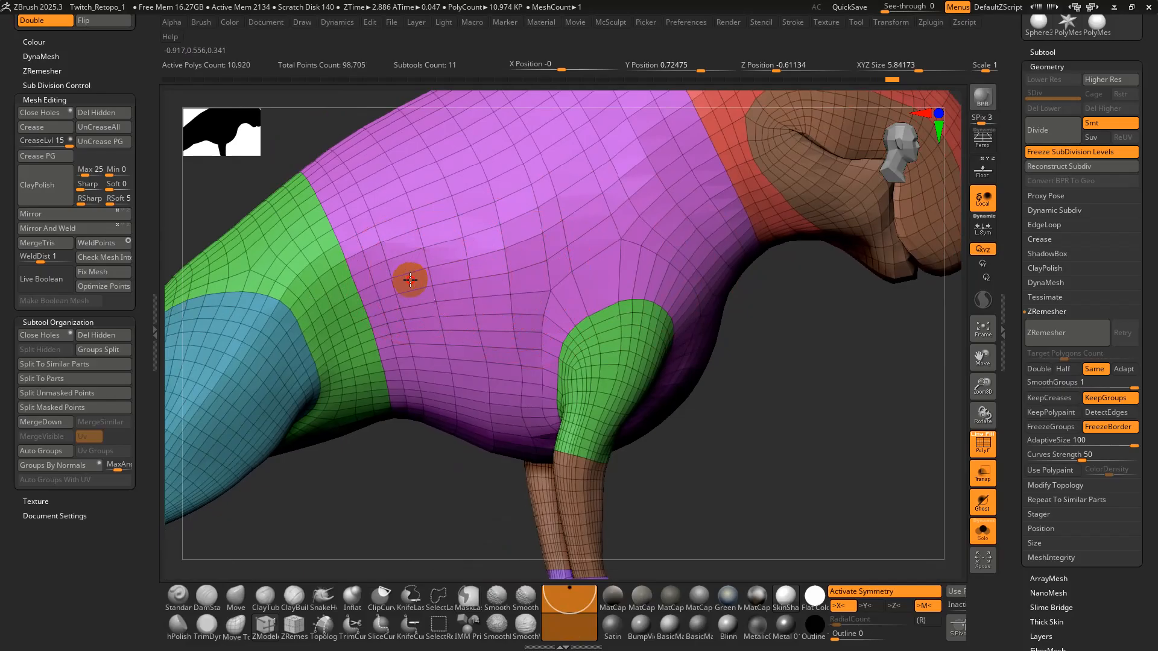
pyautogui.keyDown('alt'); pyautogui.click(386, 285); pyautogui.keyUp('alt')
pyautogui.keyDown('ctrl'); pyautogui.moveTo(379, 293); pyautogui.dragTo(443, 270, button='right'); pyautogui.keyUp('ctrl')
pyautogui.keyDown('alt'); pyautogui.click(460, 241); pyautogui.keyUp('alt')
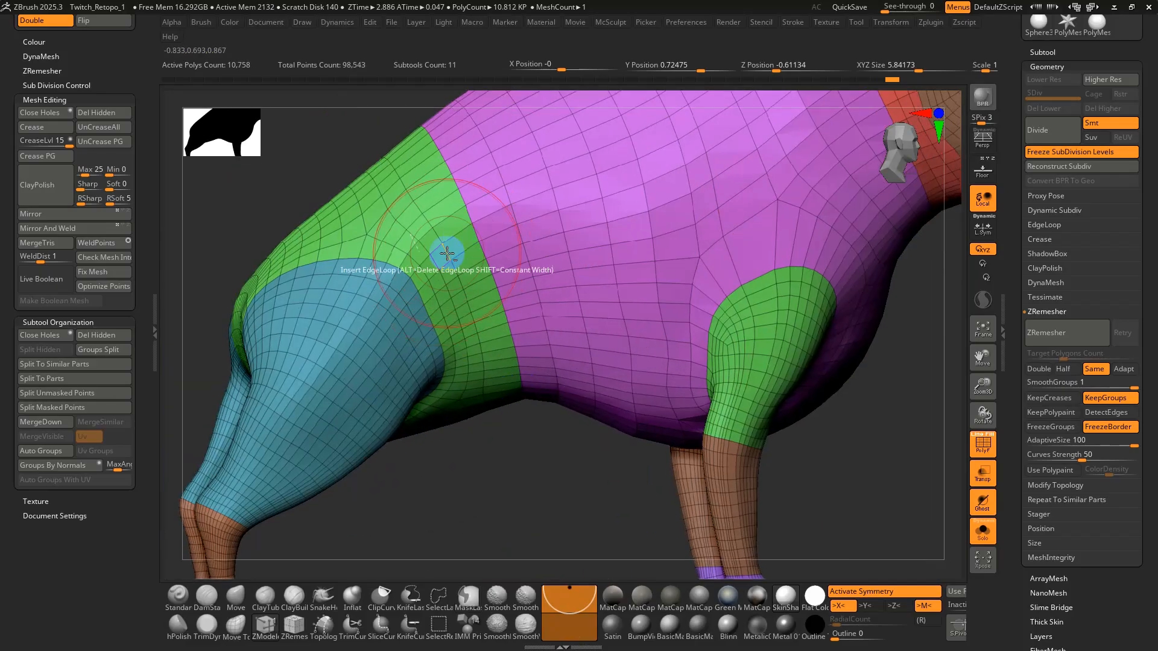
pyautogui.keyDown('alt'); pyautogui.click(436, 261); pyautogui.keyUp('alt')
pyautogui.keyDown('ctrl'); pyautogui.moveTo(430, 277); pyautogui.dragTo(404, 304, button='right'); pyautogui.keyUp('ctrl')
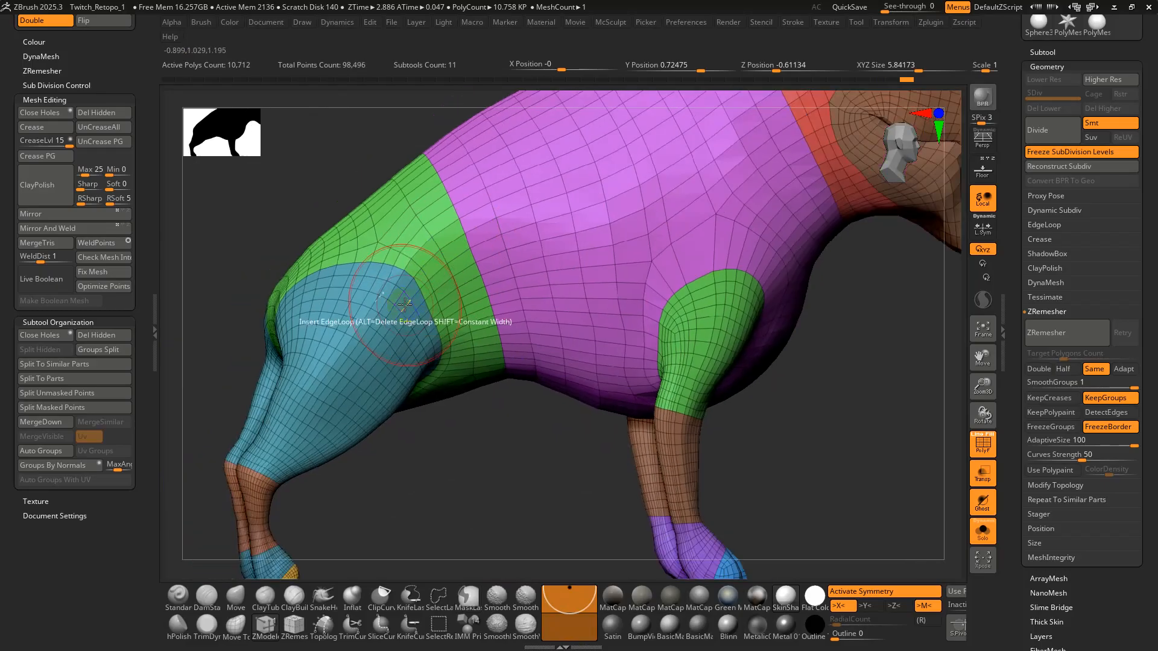
# Try deleting an edge loop at the top of the hind leg, and undo it.
pyautogui.keyDown('alt'); pyautogui.click(393, 261); pyautogui.keyUp('alt')
pyautogui.keyDown('alt'); pyautogui.moveTo(662, 239); pyautogui.dragTo(540, 359, button='right'); pyautogui.keyUp('alt')
pyautogui.hotkey('ctrl', 'z')
pyautogui.keyDown('alt'); pyautogui.moveTo(475, 340); pyautogui.dragTo(660, 225, button='right'); pyautogui.keyUp('alt')
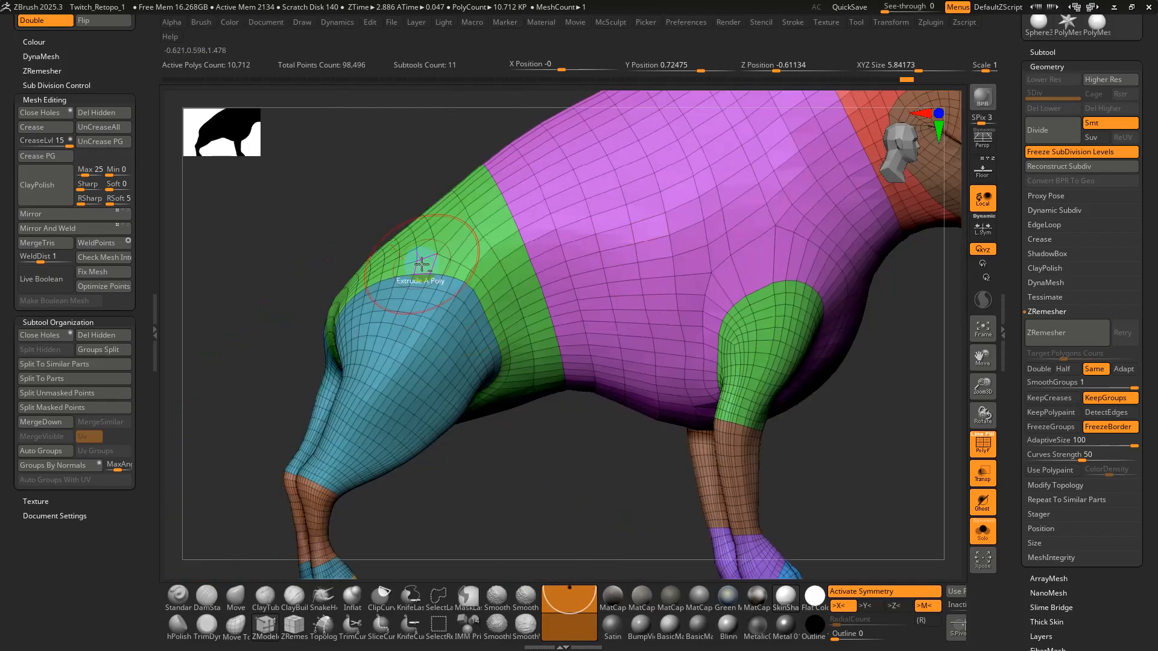
# Try deleting edge loops at the shoulder end of the front leg, and undo them.
pyautogui.keyDown('ctrl'); pyautogui.moveTo(547, 275); pyautogui.dragTo(659, 289, button='right'); pyautogui.keyUp('ctrl')
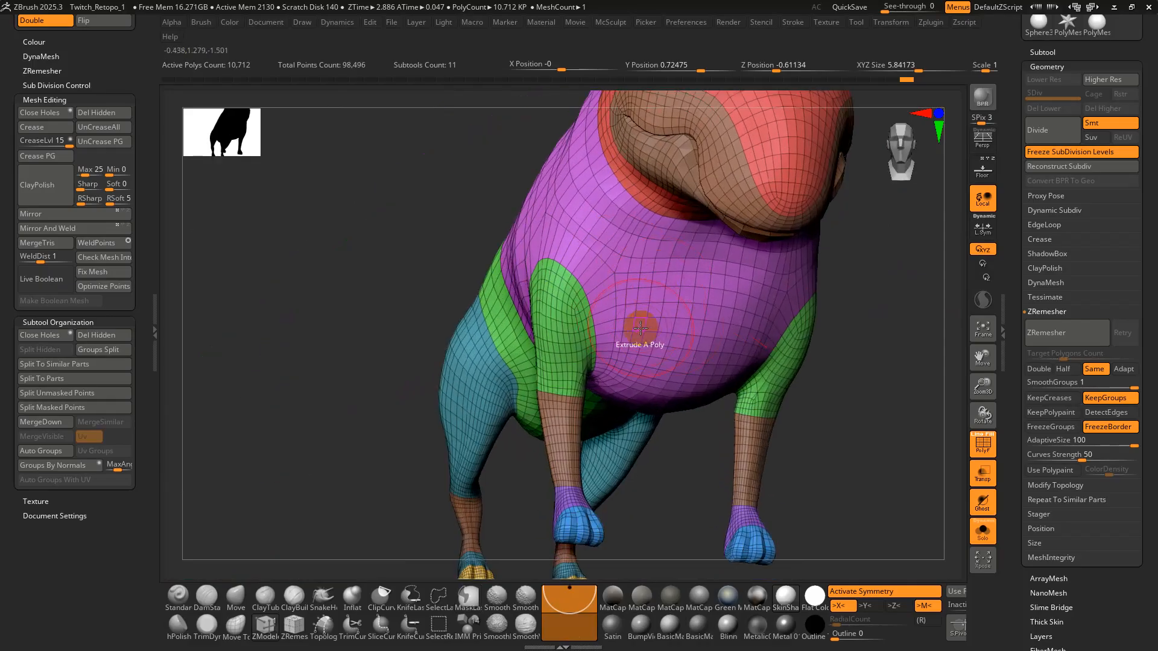
pyautogui.moveTo(638, 328); pyautogui.dragTo(588, 353, button='right')
pyautogui.moveTo(587, 353); pyautogui.dragTo(554, 311, button='right')
pyautogui.keyDown('alt'); pyautogui.click(566, 254); pyautogui.keyUp('alt')
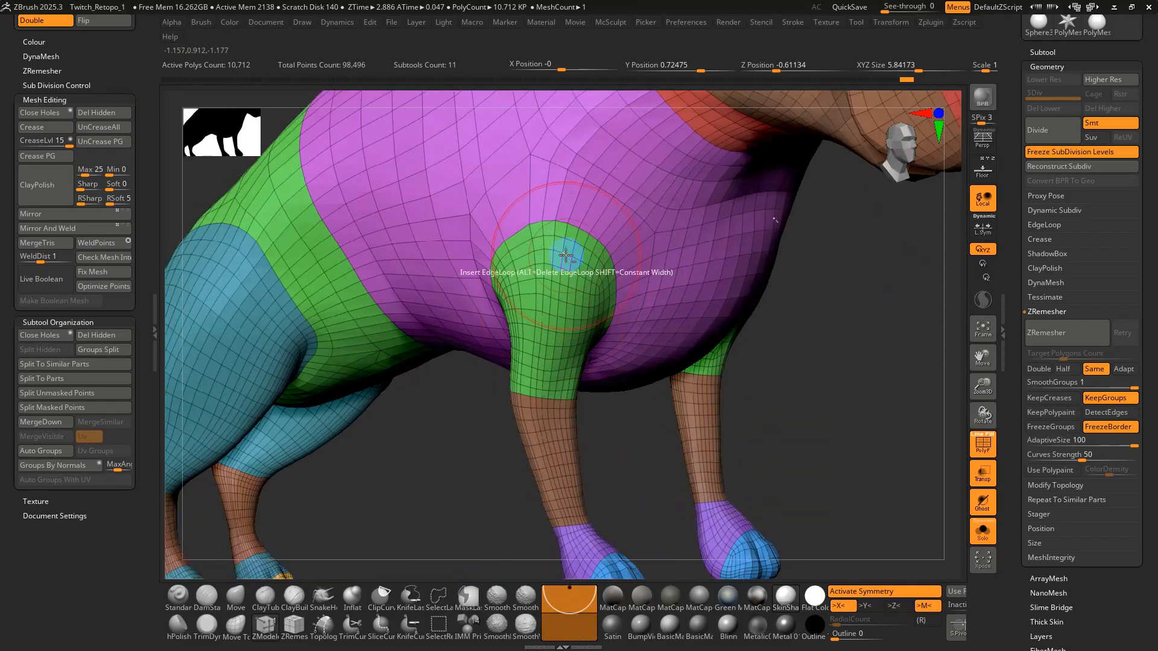
pyautogui.keyDown('alt'); pyautogui.click(569, 251); pyautogui.keyUp('alt')
pyautogui.hotkey('ctrl', 'z')
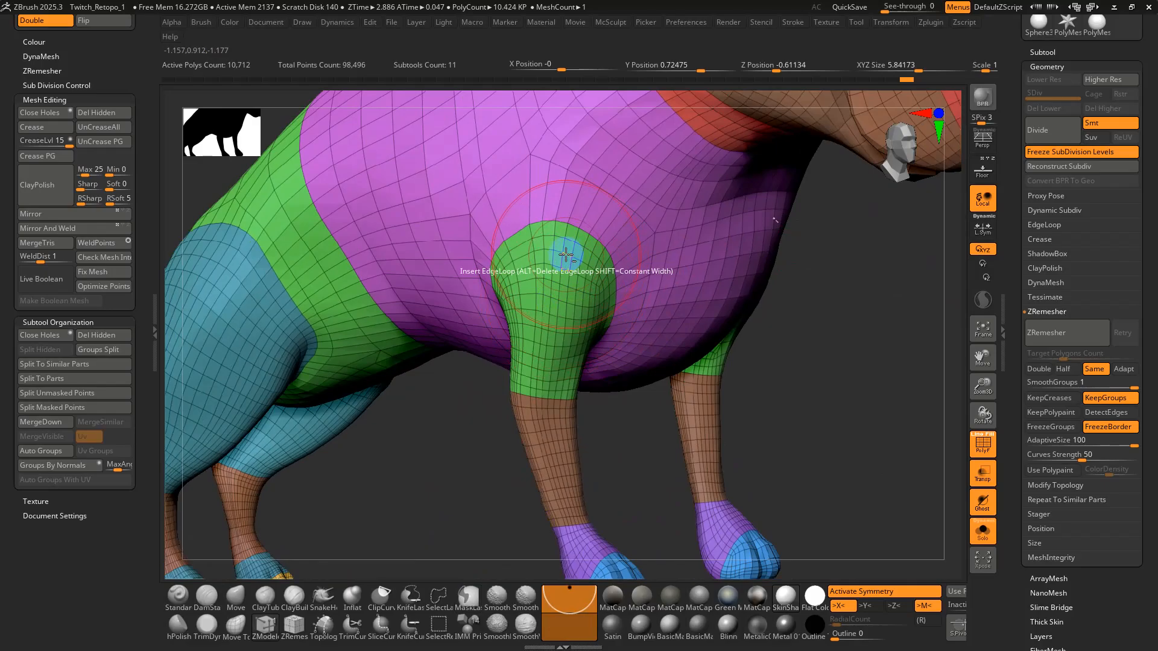
pyautogui.hotkey('ctrl', 'z')
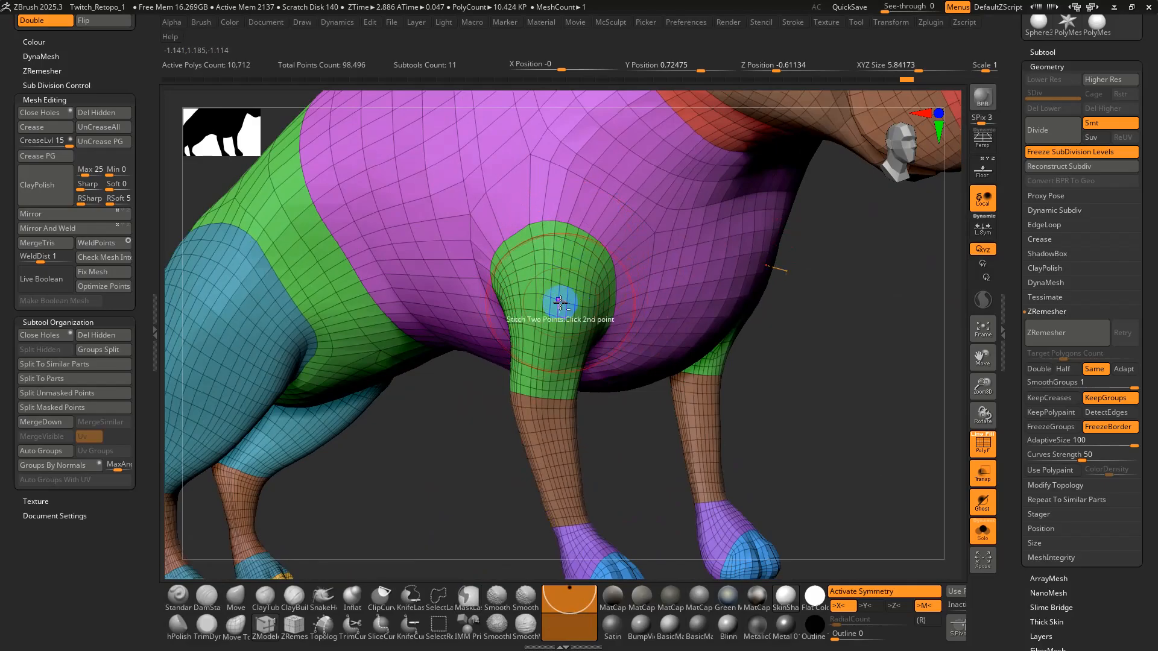
# Delete surplus edge loops around the green upper section of the front legs.
pyautogui.keyDown('alt'); pyautogui.click(555, 332); pyautogui.keyUp('alt')
pyautogui.keyDown('alt'); pyautogui.click(556, 383); pyautogui.keyUp('alt')
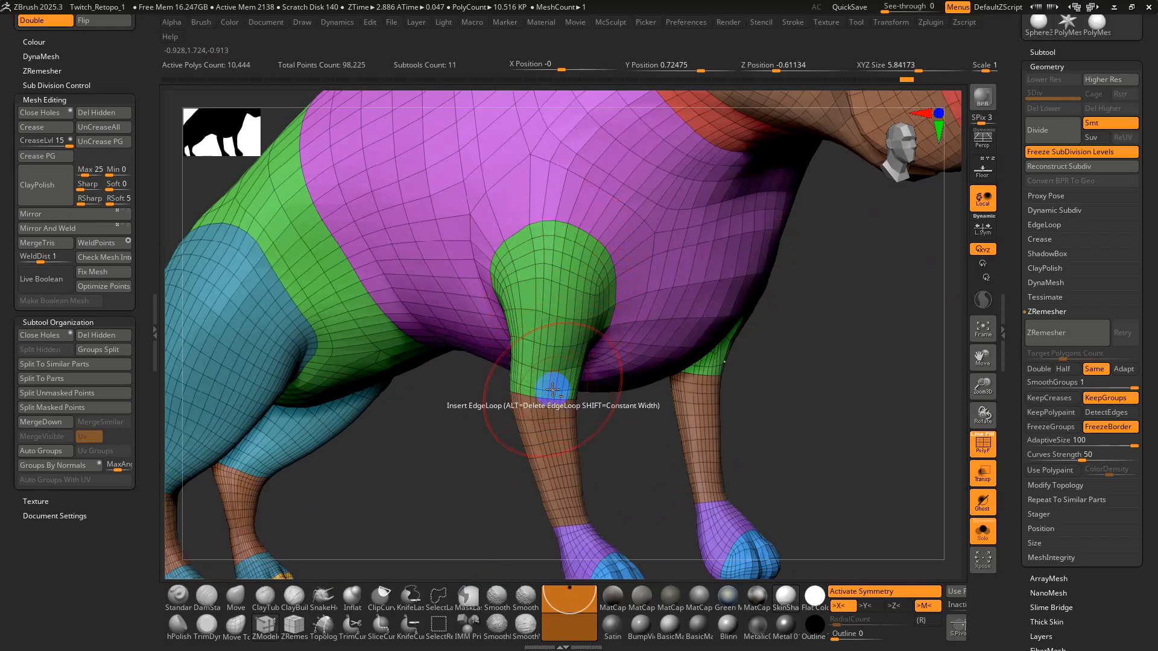
pyautogui.keyDown('ctrl'); pyautogui.moveTo(551, 392); pyautogui.dragTo(677, 284, button='right'); pyautogui.keyUp('ctrl')
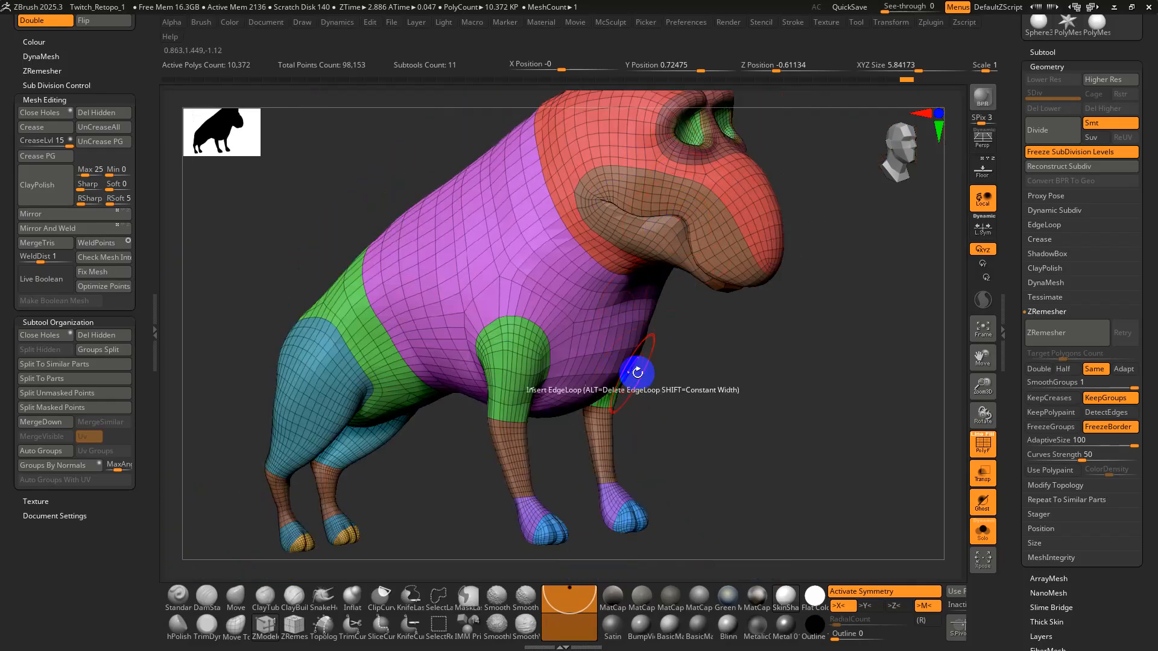
# Smooth the uneven polygons on the torso and check the thinned mesh from several sides.
pyautogui.keyDown('ctrl'); pyautogui.moveTo(465, 263); pyautogui.dragTo(533, 276, button='right'); pyautogui.keyUp('ctrl')
pyautogui.rightClick(571, 276)
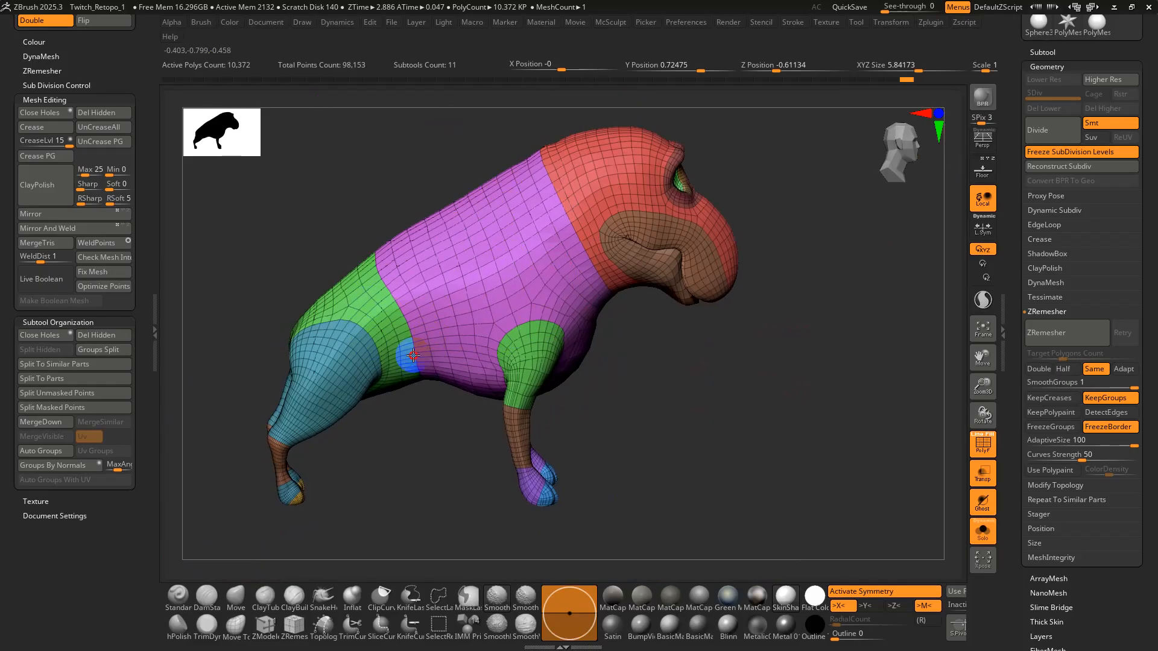
pyautogui.moveTo(530, 336); pyautogui.dragTo(655, 353, button='right')
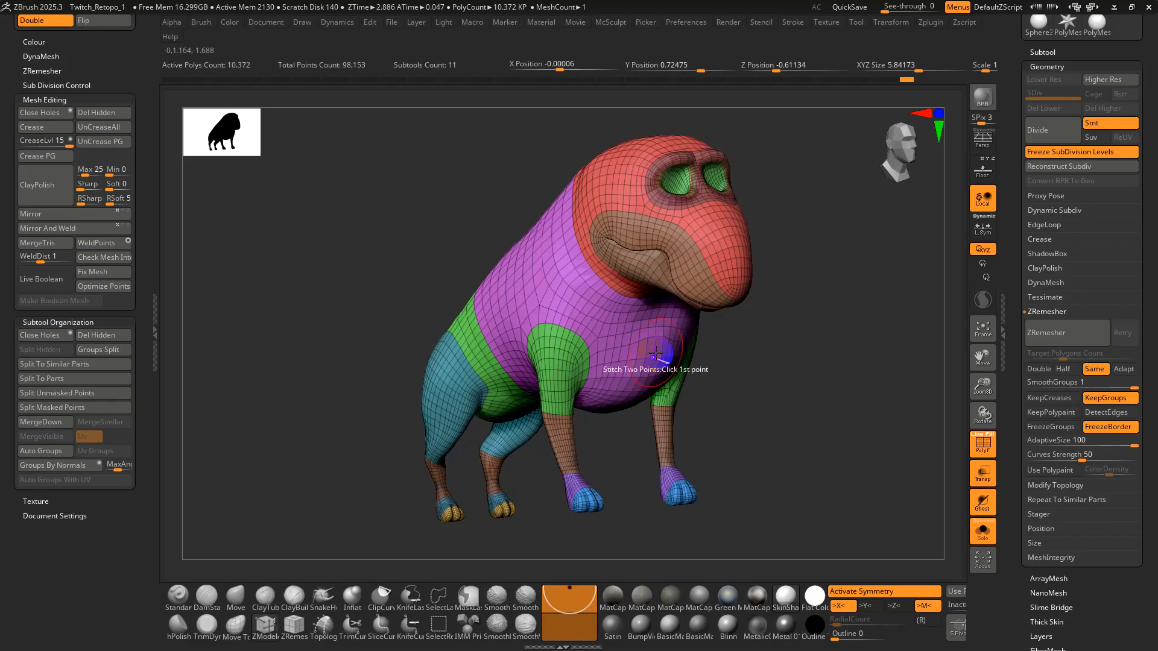
pyautogui.moveTo(854, 402); pyautogui.dragTo(828, 441, button='right')
pyautogui.press('ctrl')
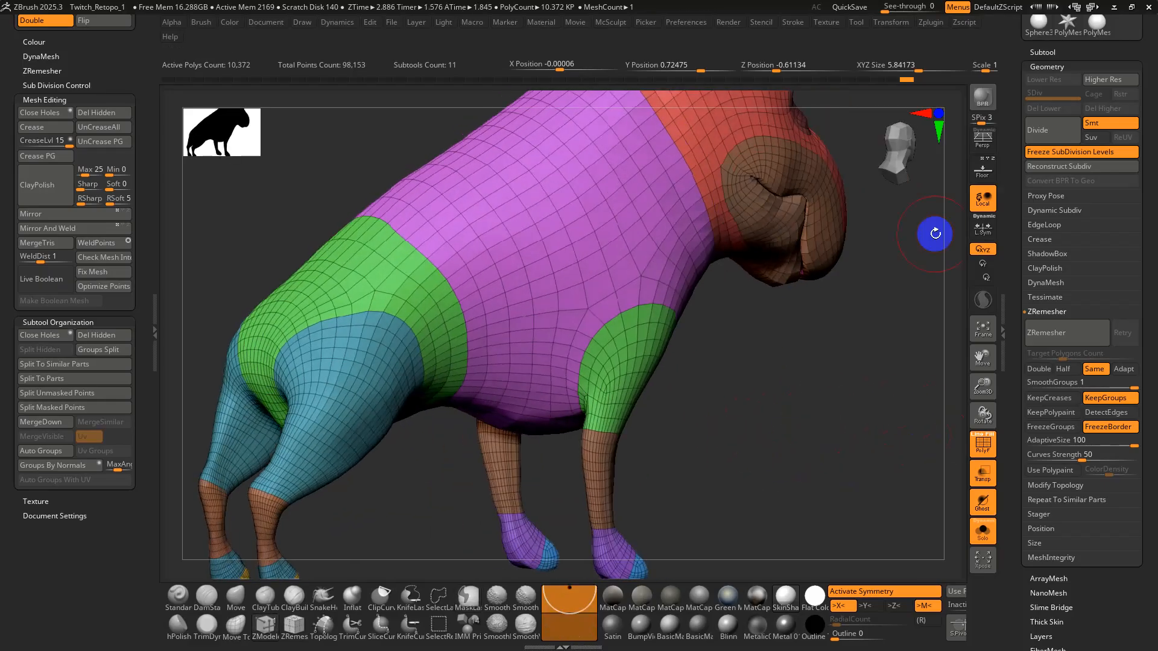
# Unfreeze the subdivision levels and smooth away the lump on the flank in front of the hind leg.
pyautogui.click(1051, 152)
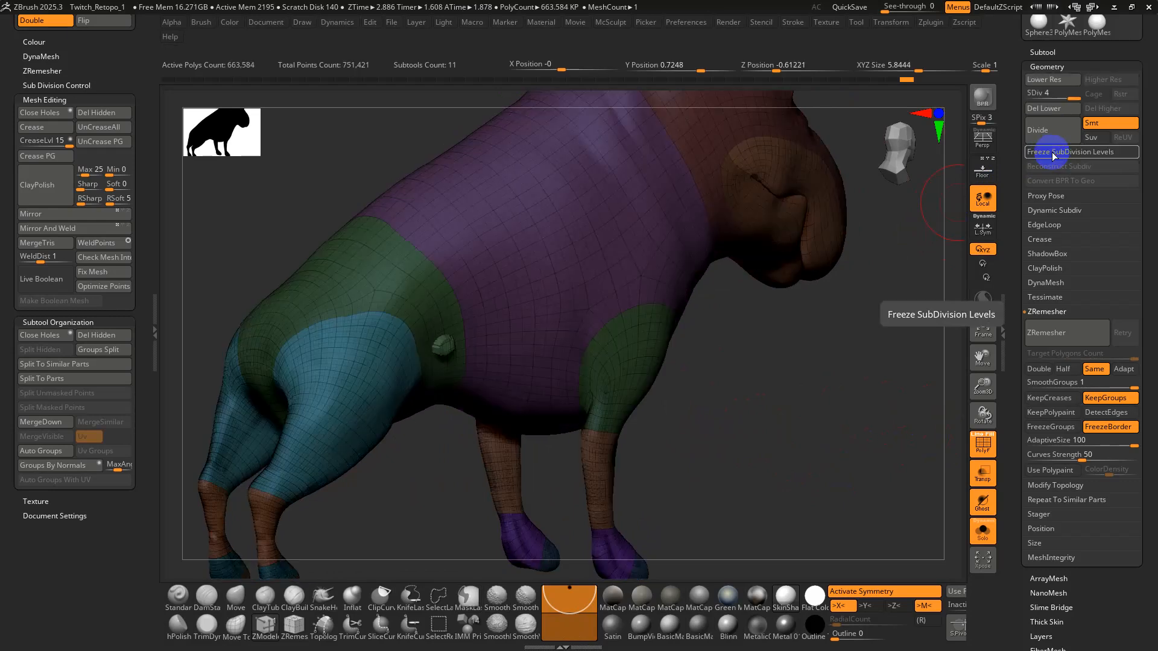
pyautogui.moveTo(609, 326)
pyautogui.mouseDown(button='right')
pyautogui.moveTo(658, 345)
pyautogui.moveTo(609, 336)
pyautogui.mouseUp(button='right')
pyautogui.moveTo(610, 335); pyautogui.dragTo(638, 346)
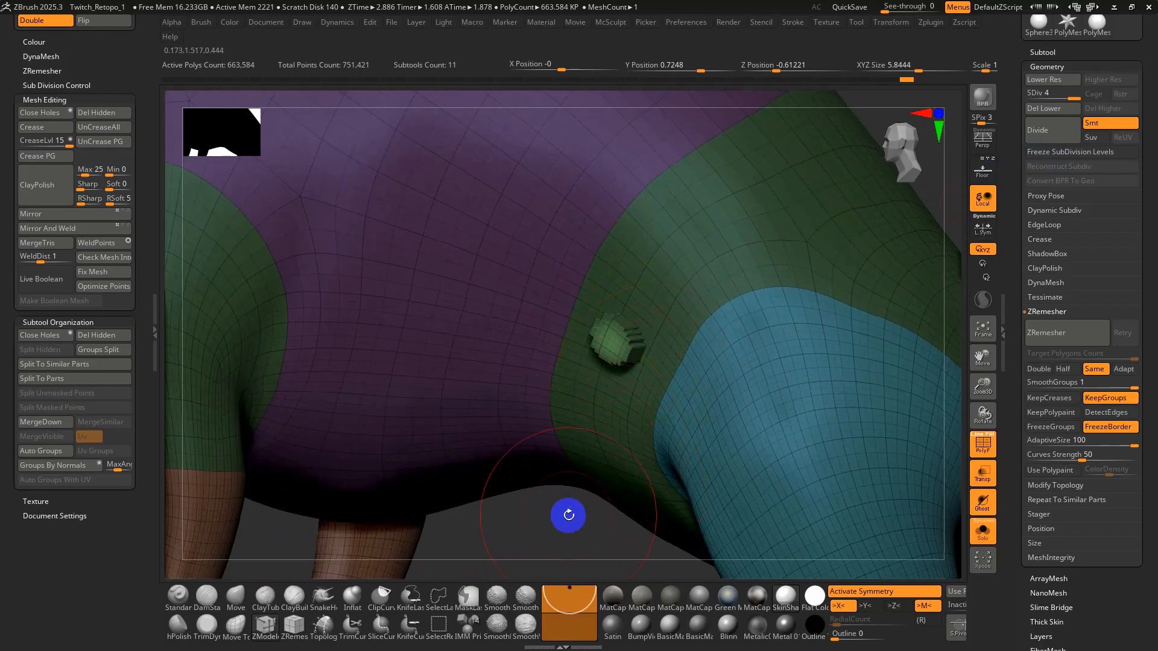
pyautogui.hotkey('shift', 'd')
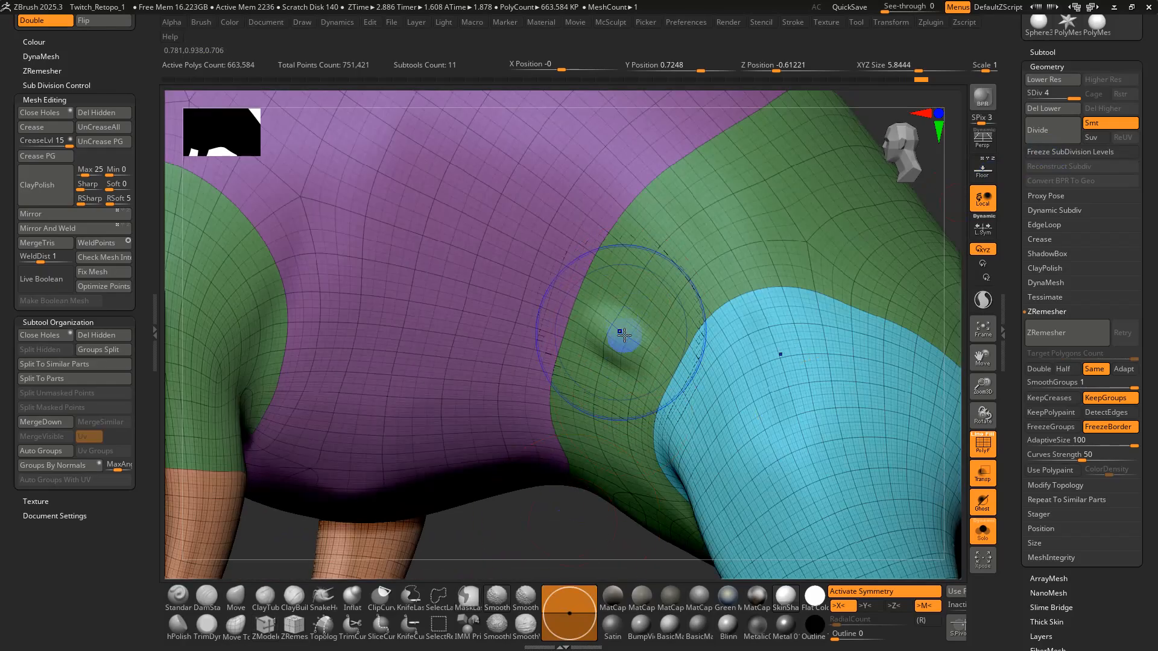
pyautogui.moveTo(623, 333)
pyautogui.keyDown('shift'); pyautogui.mouseDown()
pyautogui.moveTo(633, 329)
pyautogui.moveTo(631, 349)
pyautogui.moveTo(625, 315)
pyautogui.mouseUp(); pyautogui.keyUp('shift')
pyautogui.keyDown('ctrl'); pyautogui.moveTo(625, 316); pyautogui.dragTo(558, 234, button='right'); pyautogui.keyUp('ctrl')
# Inspect the body and mouth with and without the wireframe for the restored detail and edge flow.
pyautogui.press('d')
pyautogui.hotkey('shift', 'f')
pyautogui.moveTo(608, 334); pyautogui.dragTo(628, 338, button='right')
pyautogui.hotkey('shift', 'f')
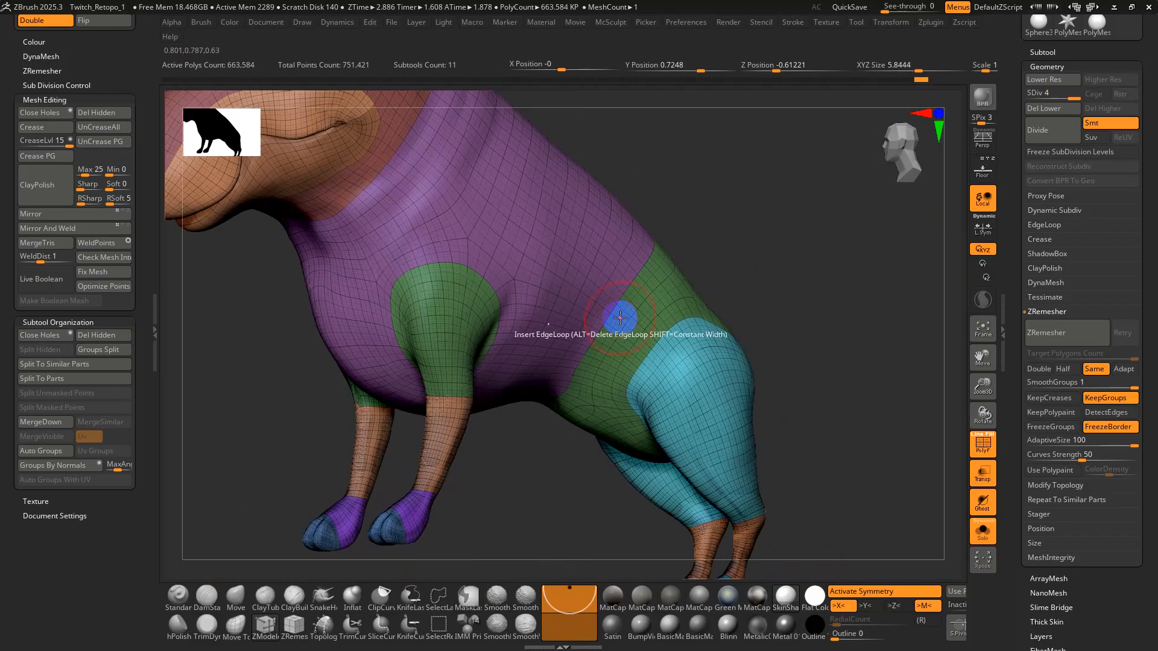
pyautogui.moveTo(540, 279)
pyautogui.mouseDown(button='right')
pyautogui.moveTo(509, 242)
pyautogui.moveTo(552, 241)
pyautogui.moveTo(577, 301)
pyautogui.moveTo(540, 247)
pyautogui.mouseUp(button='right')
pyautogui.hotkey('shift', 'f')
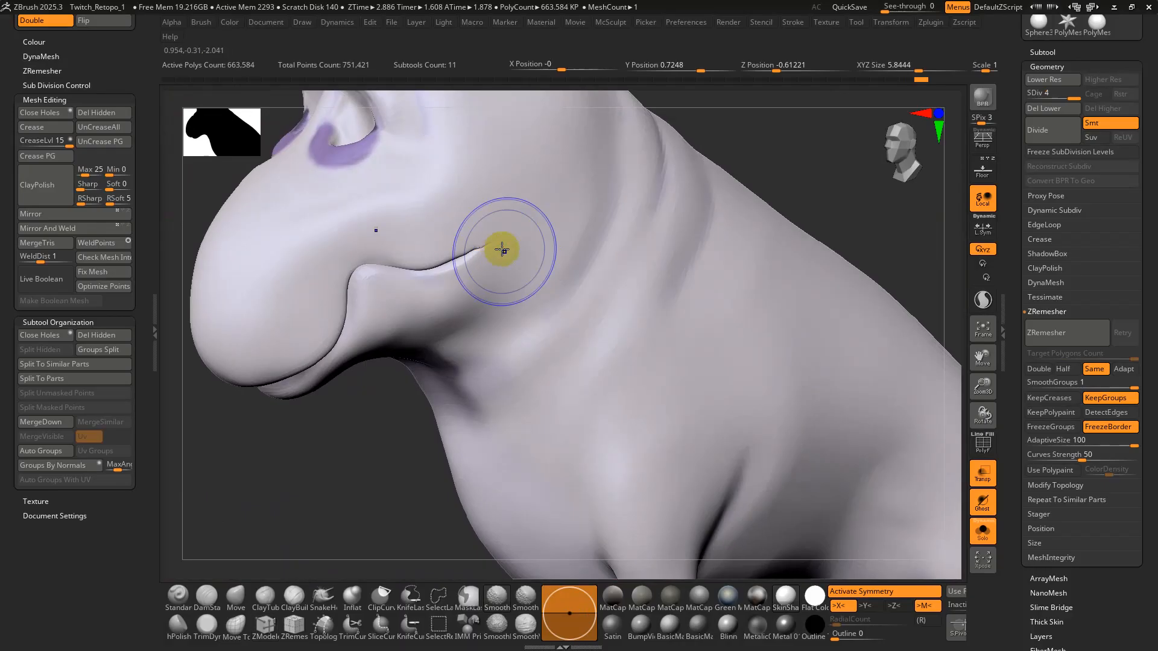
pyautogui.moveTo(523, 290); pyautogui.dragTo(776, 325, button='right')
pyautogui.hotkey('shift', 'f')
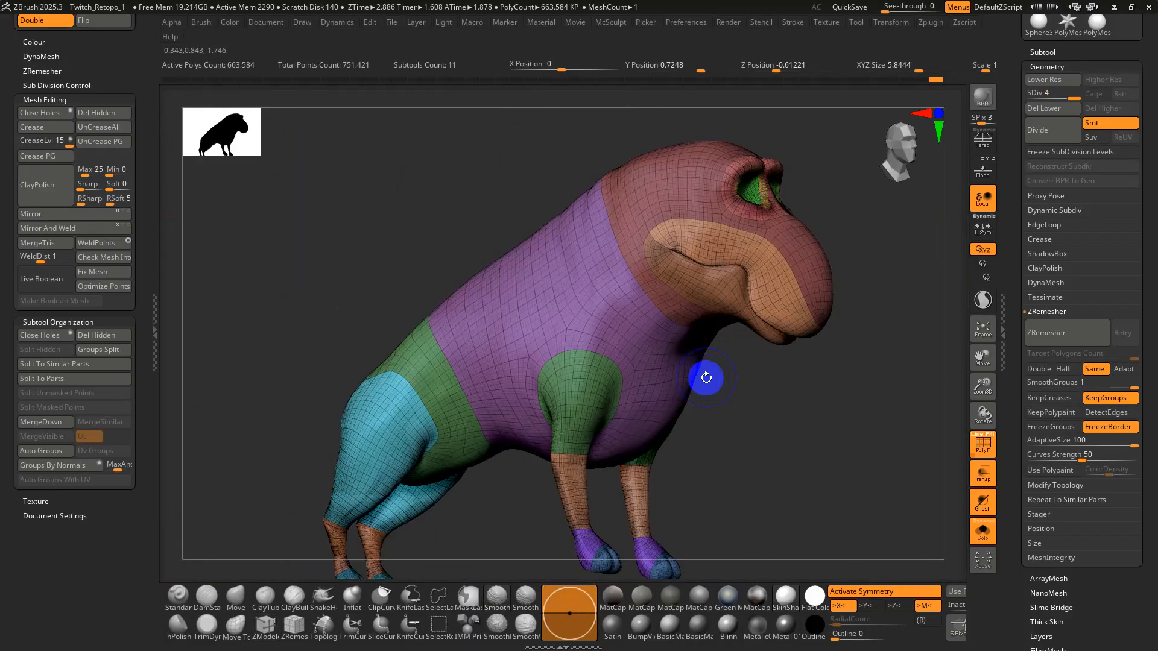
pyautogui.moveTo(709, 373); pyautogui.dragTo(682, 384, button='right')
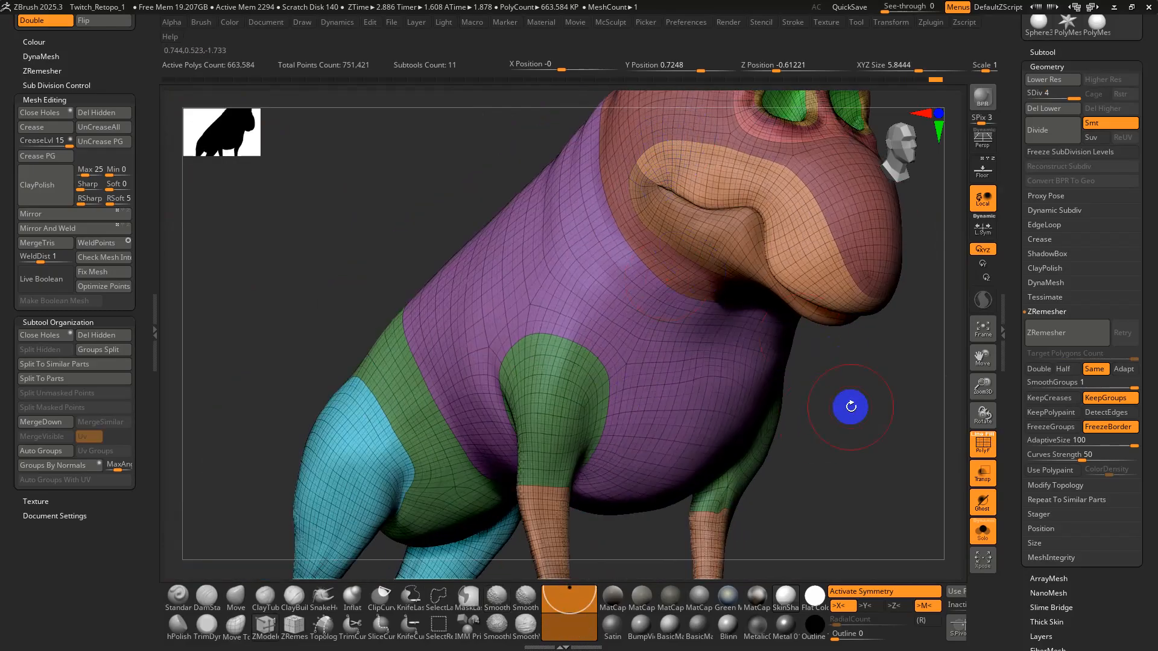